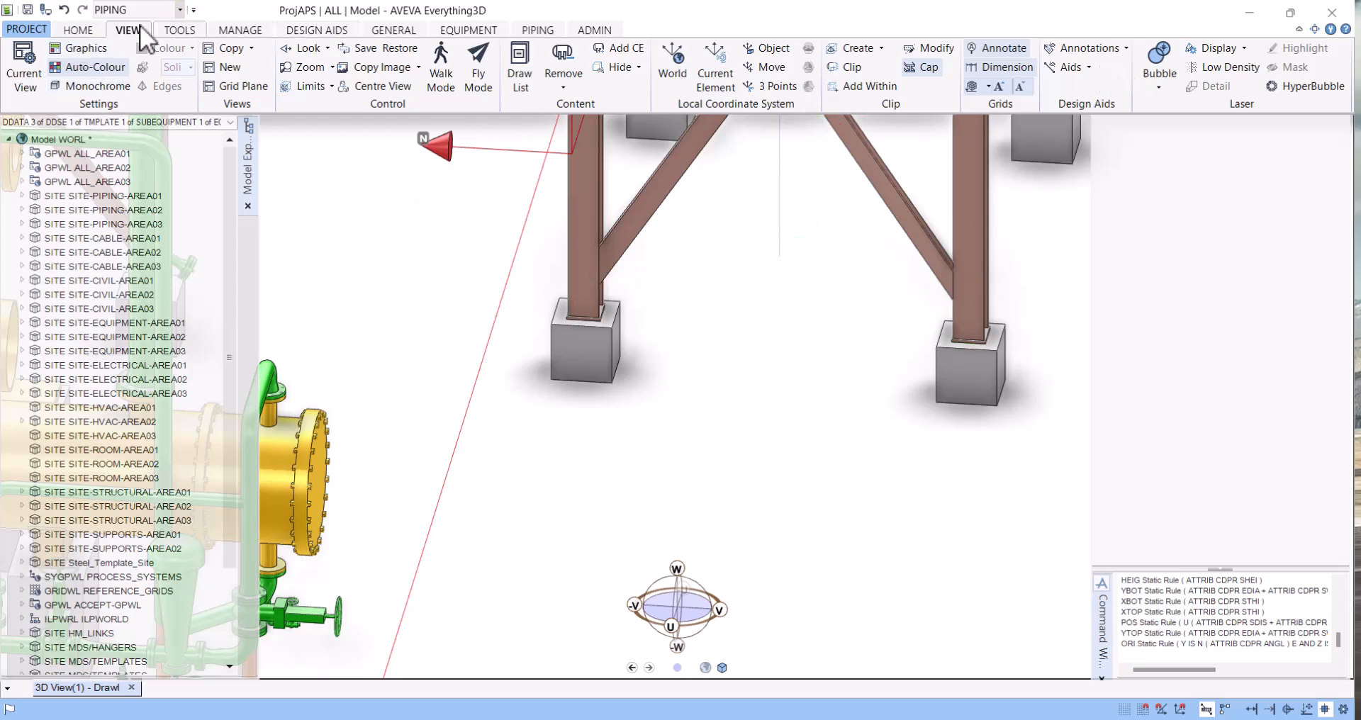
# Switch the modelling discipline from piping to EQUIPMENT.
pyautogui.click(180, 10)
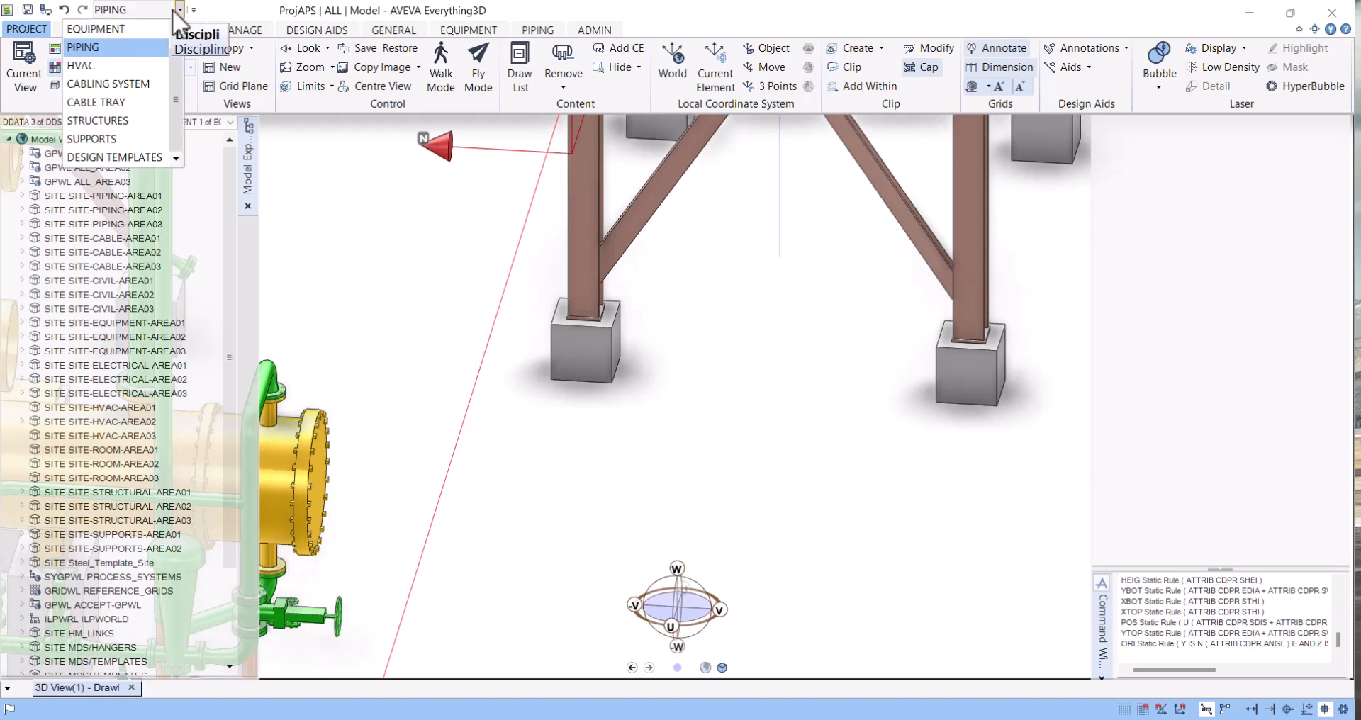
pyautogui.click(118, 31)
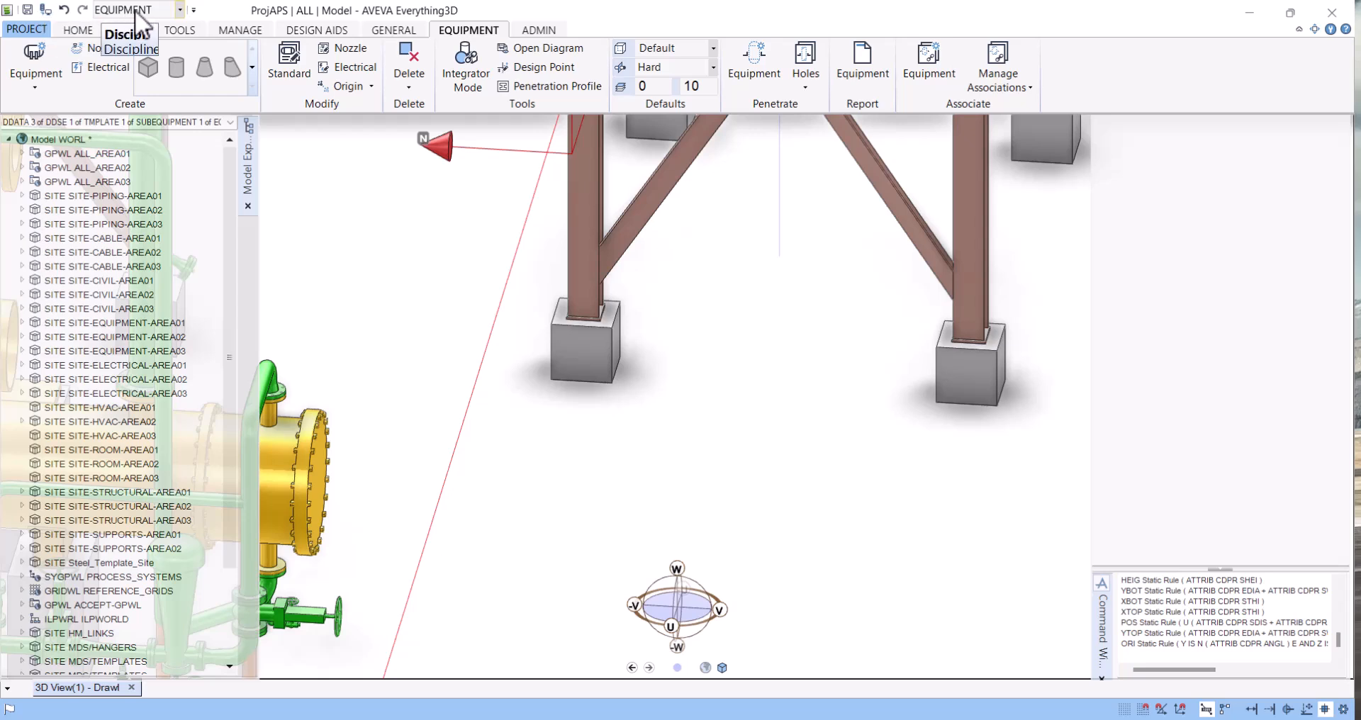
pyautogui.click(63, 33)
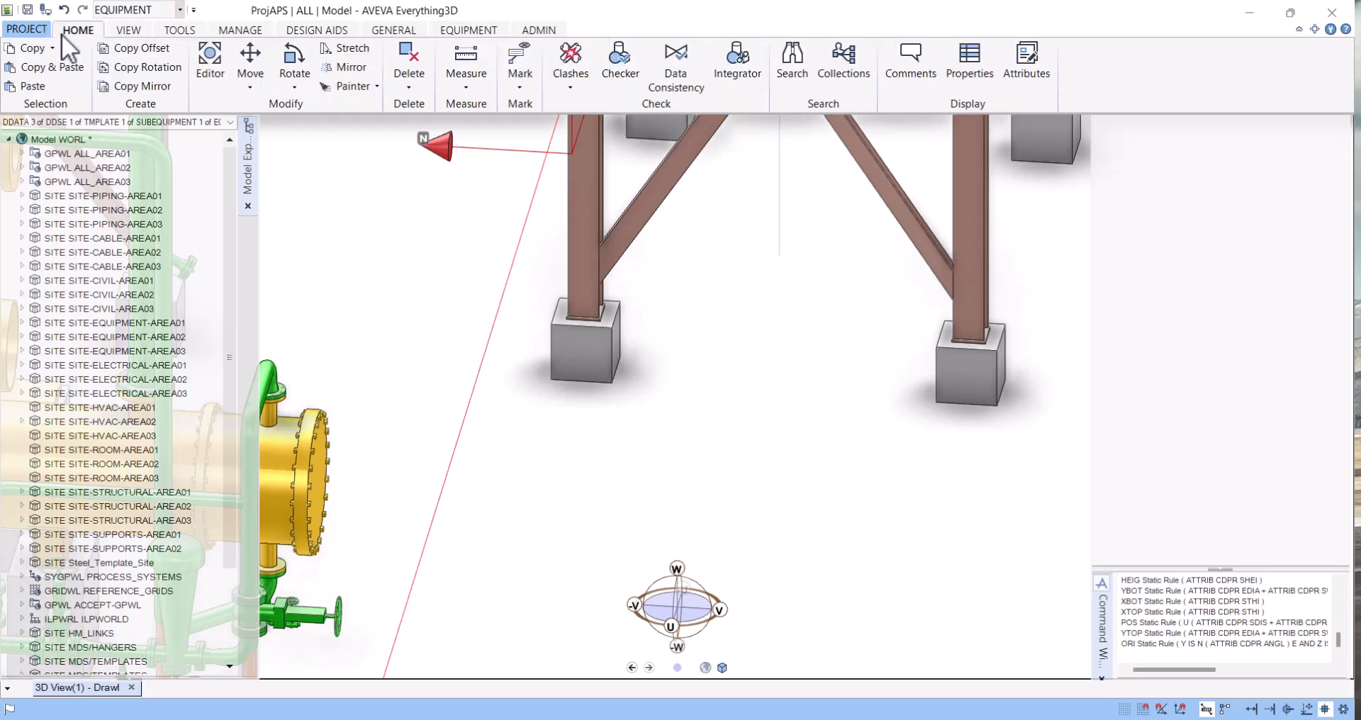
pyautogui.click(139, 33)
pyautogui.click(177, 32)
pyautogui.click(241, 32)
pyautogui.click(298, 31)
pyautogui.click(408, 33)
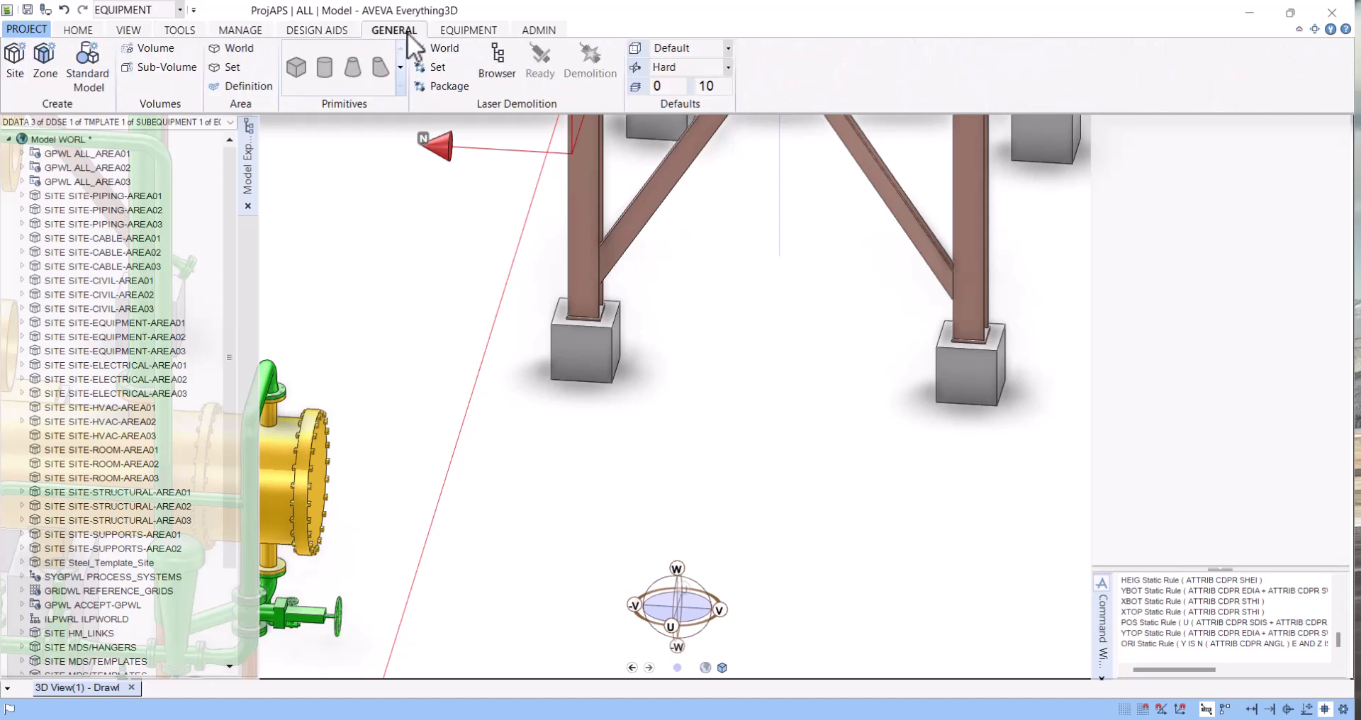
pyautogui.click(471, 32)
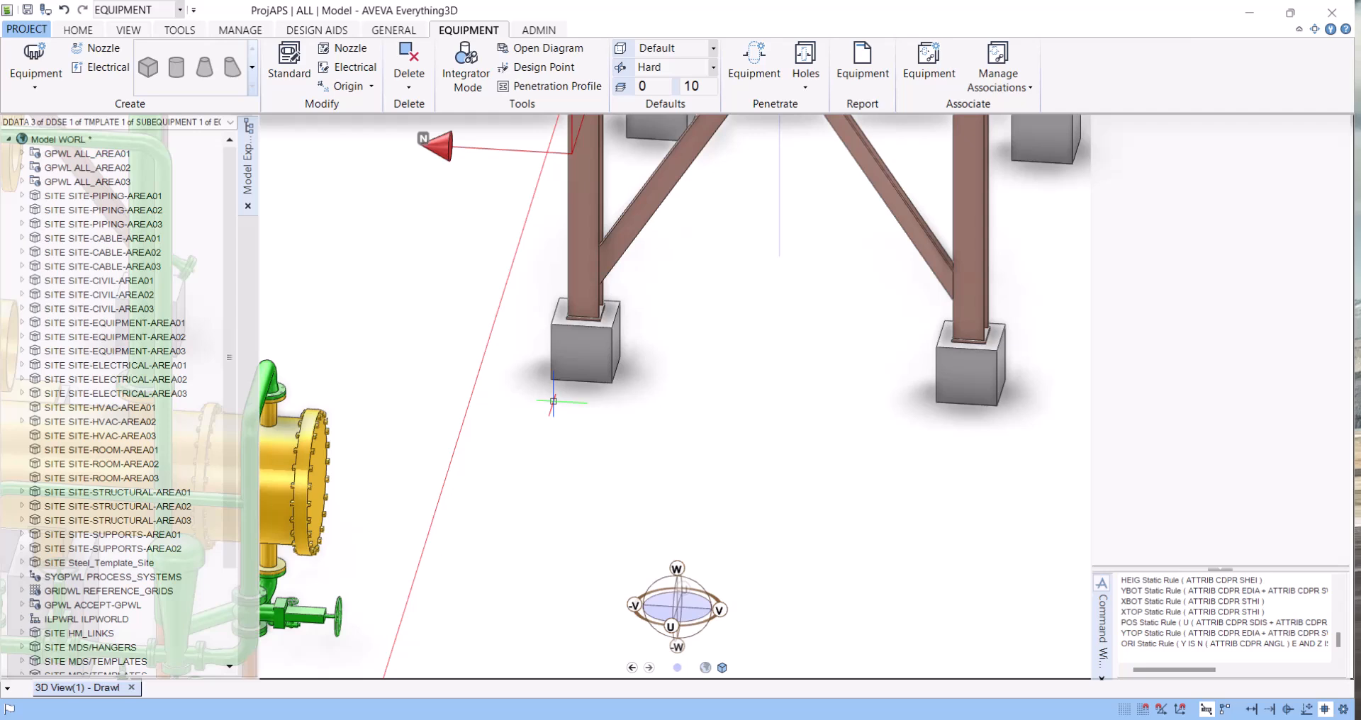
pyautogui.click(40, 234)
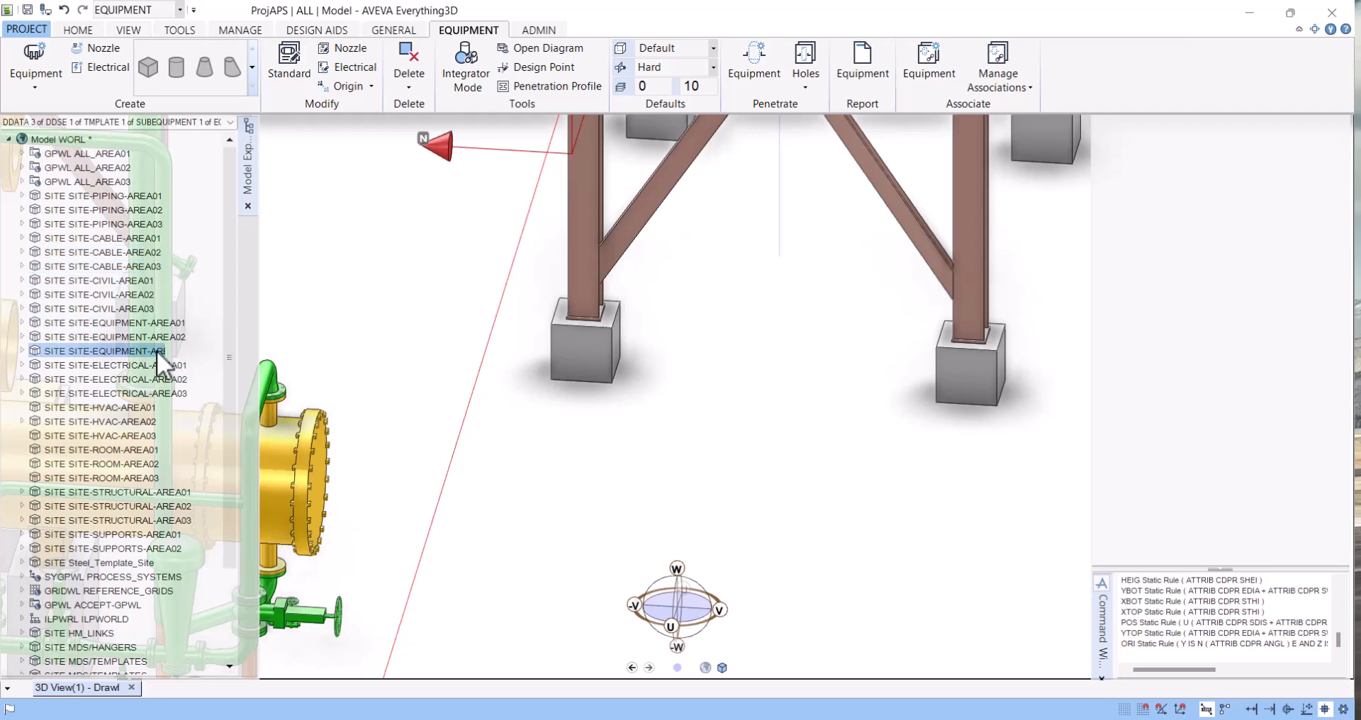
# Try to create a new site named "EQUIP PROCESS" directly after SITE-EQUIPMENT-AREA01 in the model hierarchy.
pyautogui.click(96, 322)
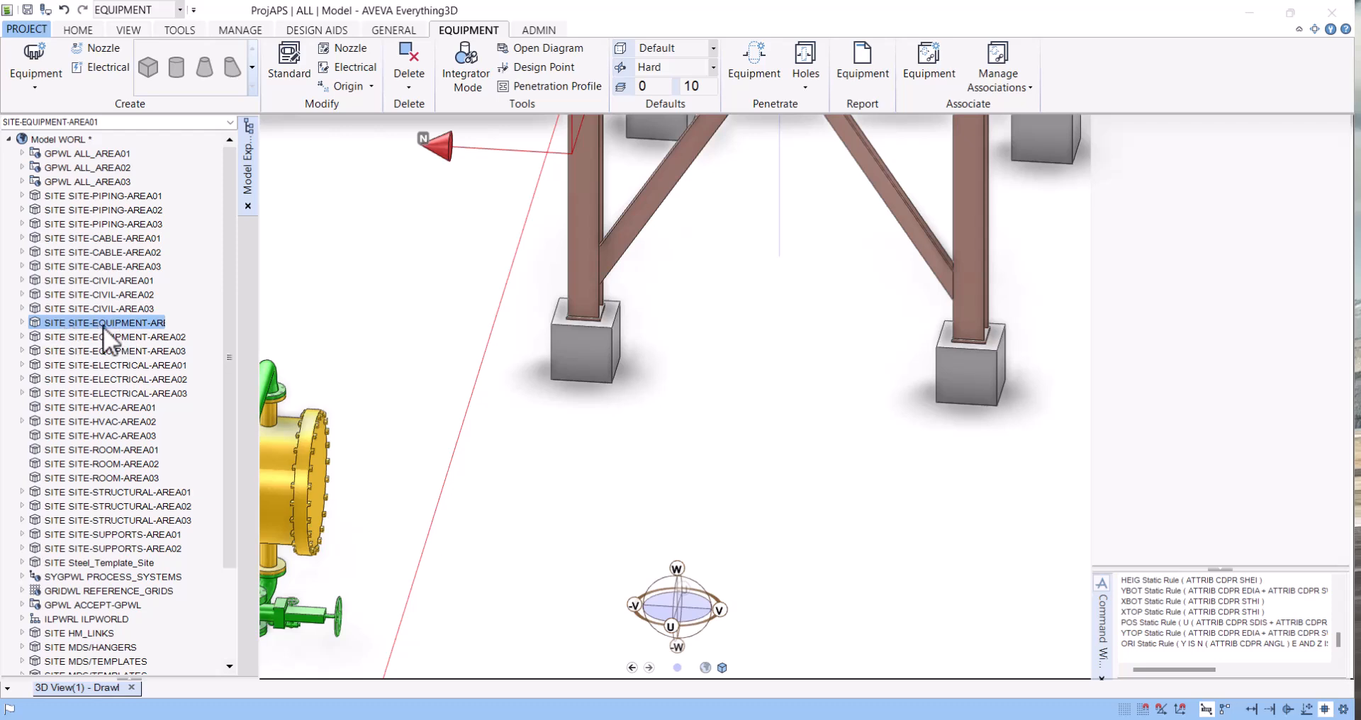
pyautogui.click(86, 28)
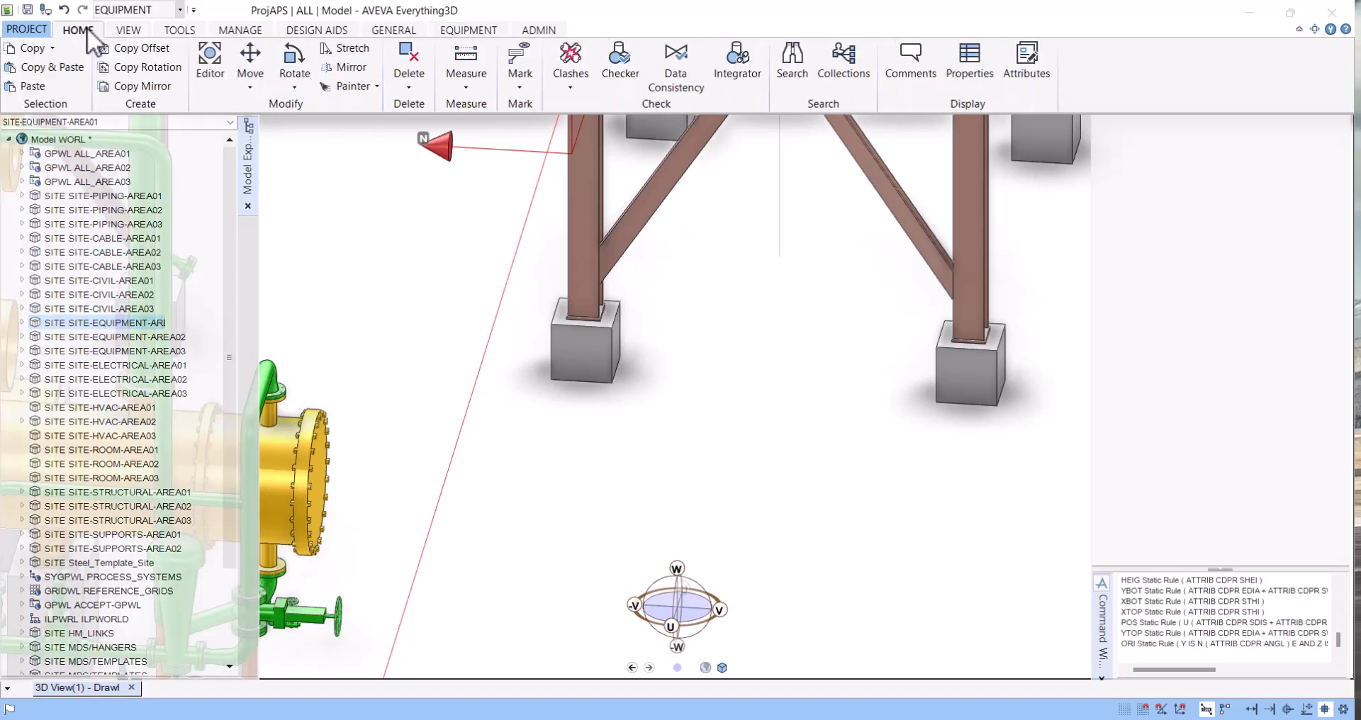
pyautogui.click(220, 29)
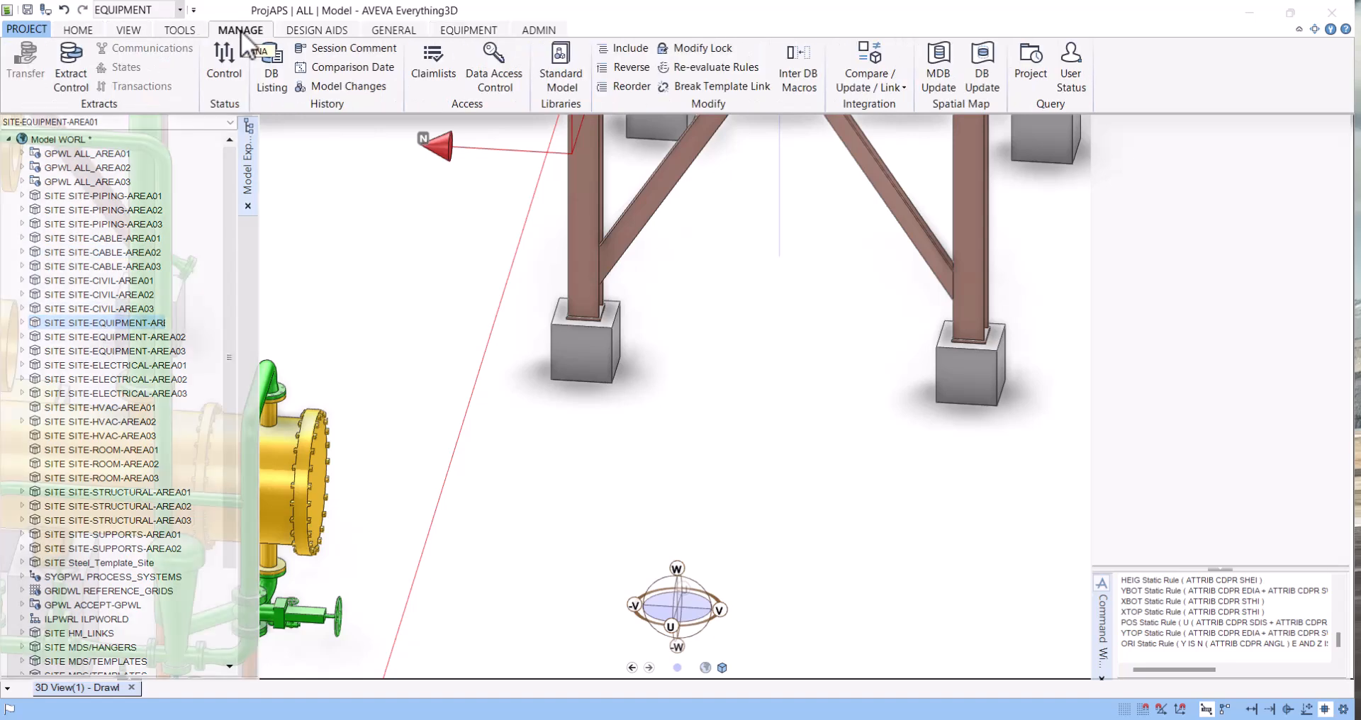
pyautogui.click(137, 29)
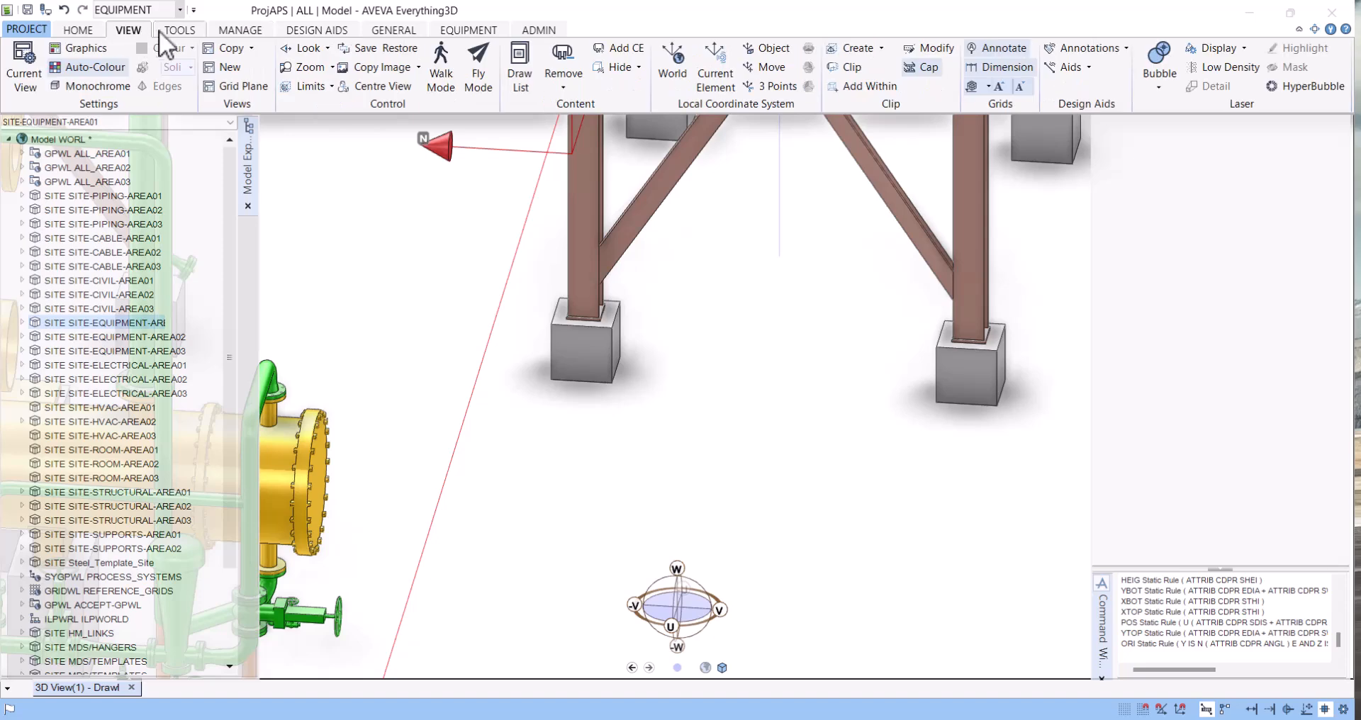
pyautogui.click(168, 28)
pyautogui.click(390, 28)
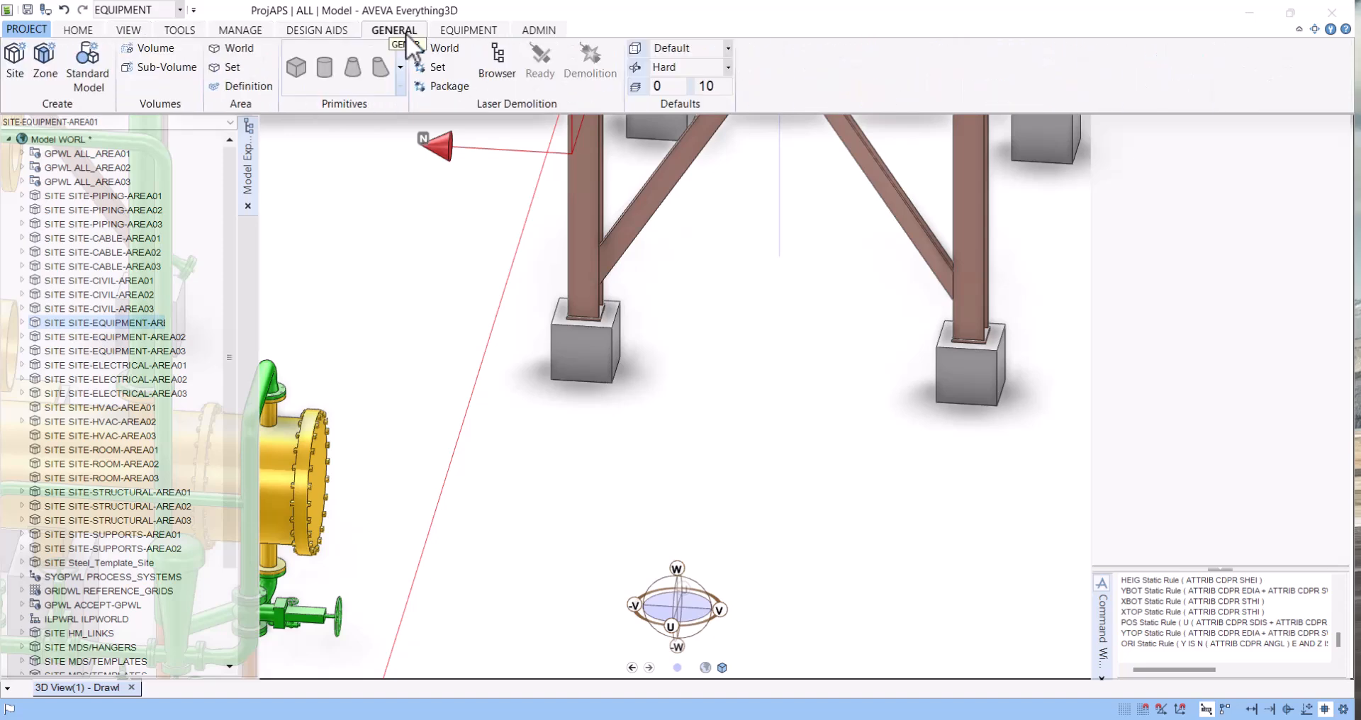
pyautogui.click(16, 63)
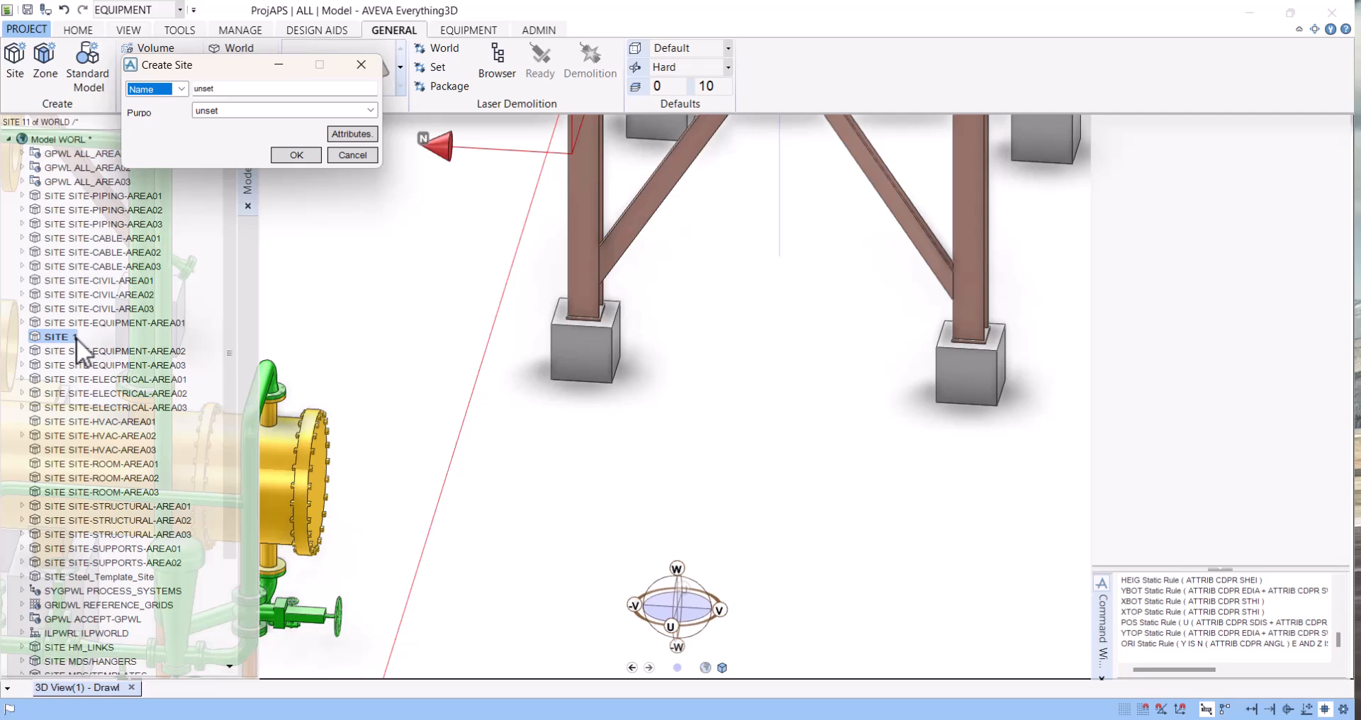
pyautogui.moveTo(242, 87); pyautogui.dragTo(186, 88)
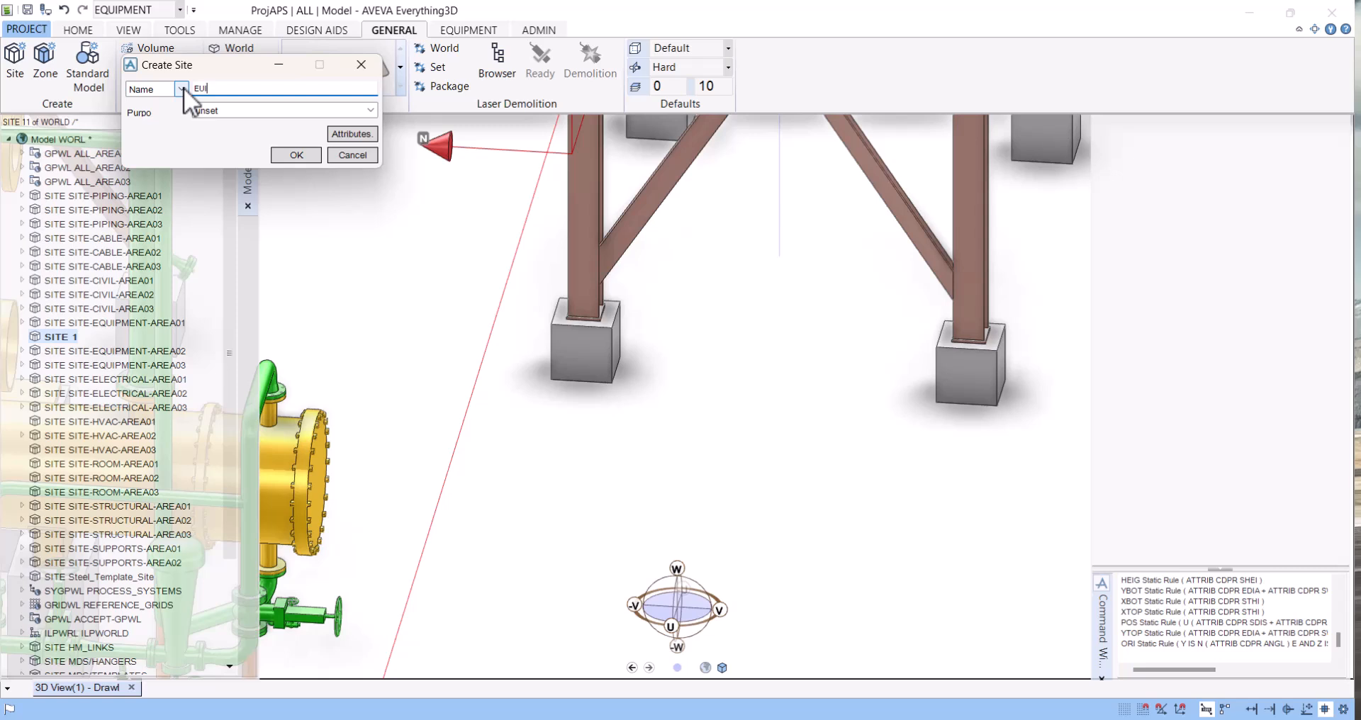
pyautogui.write('P')
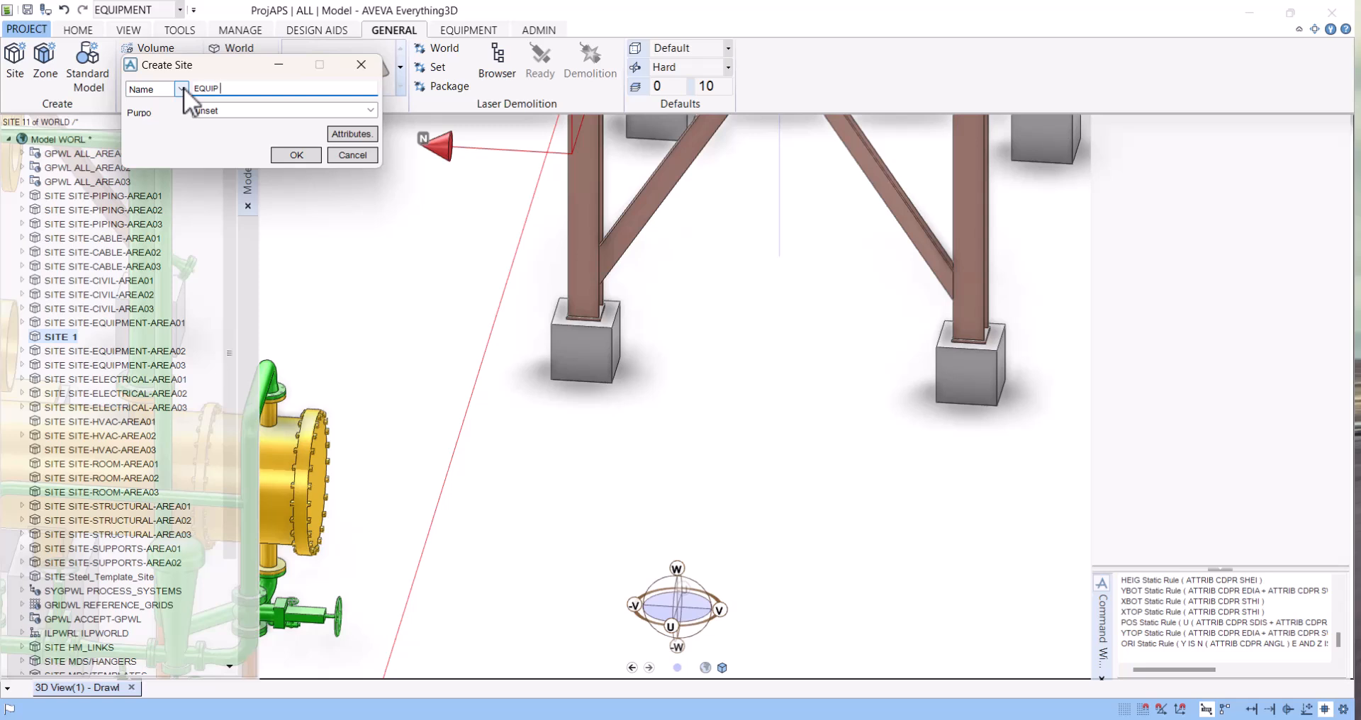
pyautogui.write('PROCESS')
pyautogui.click(300, 163)
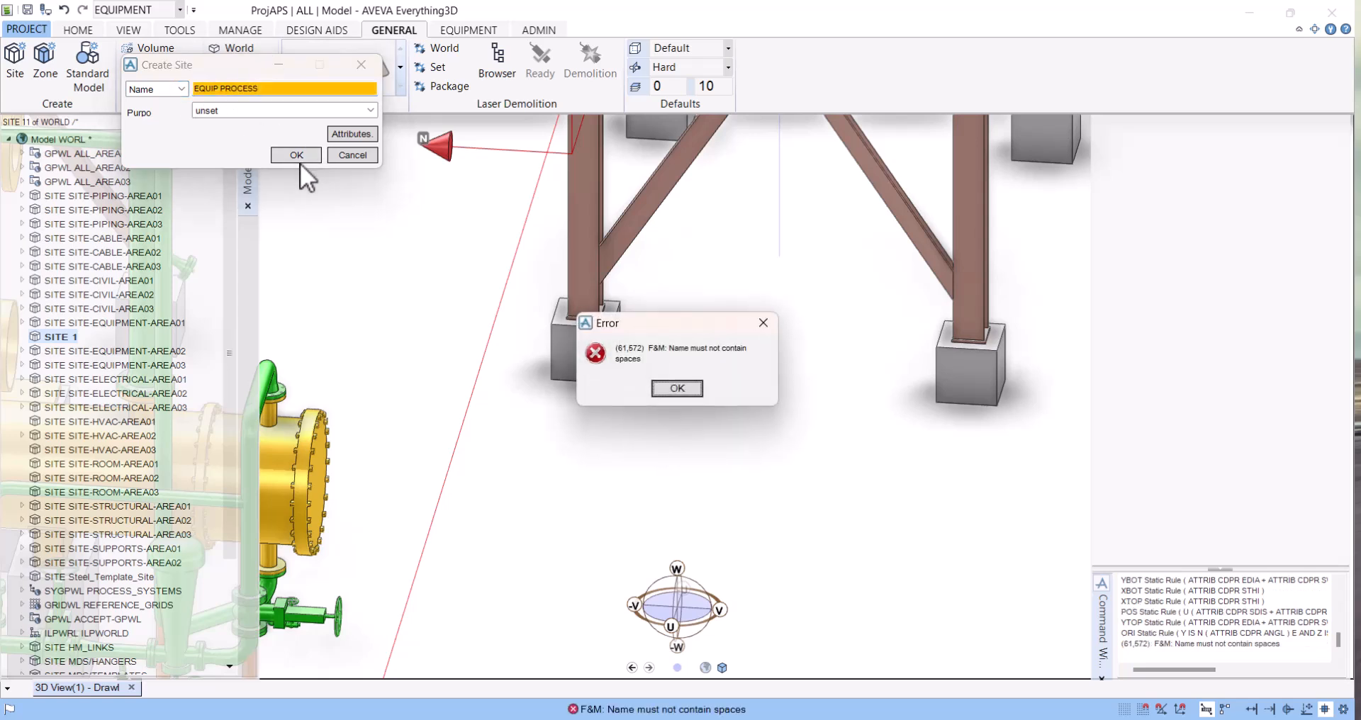
# Correct the new site's name to EQUIP_PROCESS and finish creating the site.
pyautogui.click(677, 389)
pyautogui.click(215, 88)
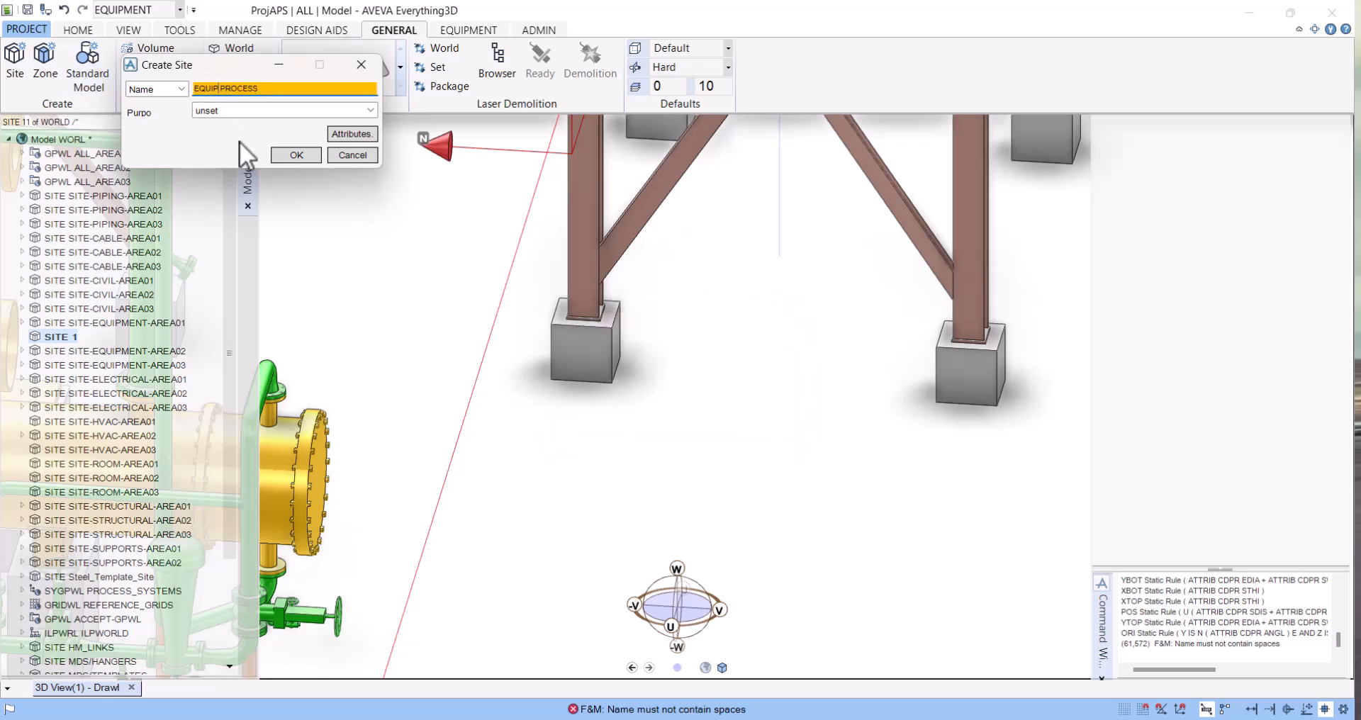
pyautogui.press('BackSpace')
pyautogui.write('_')
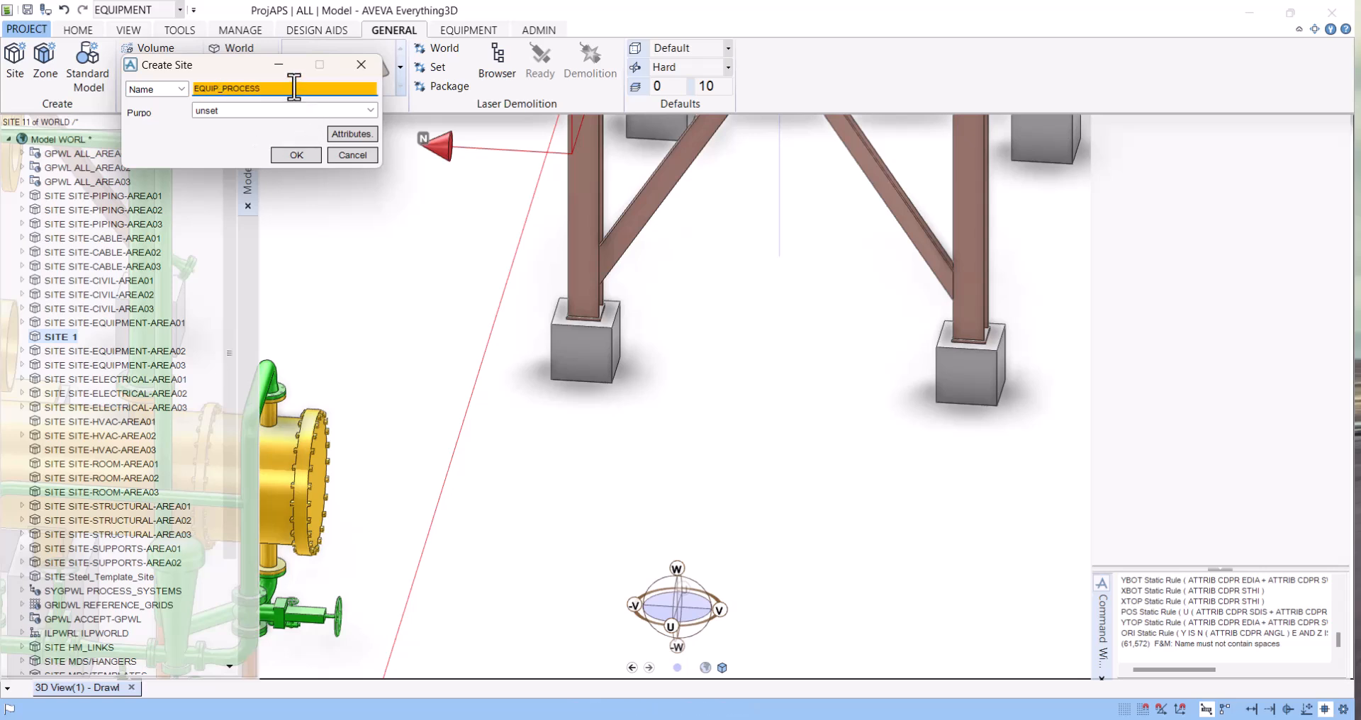
pyautogui.click(298, 154)
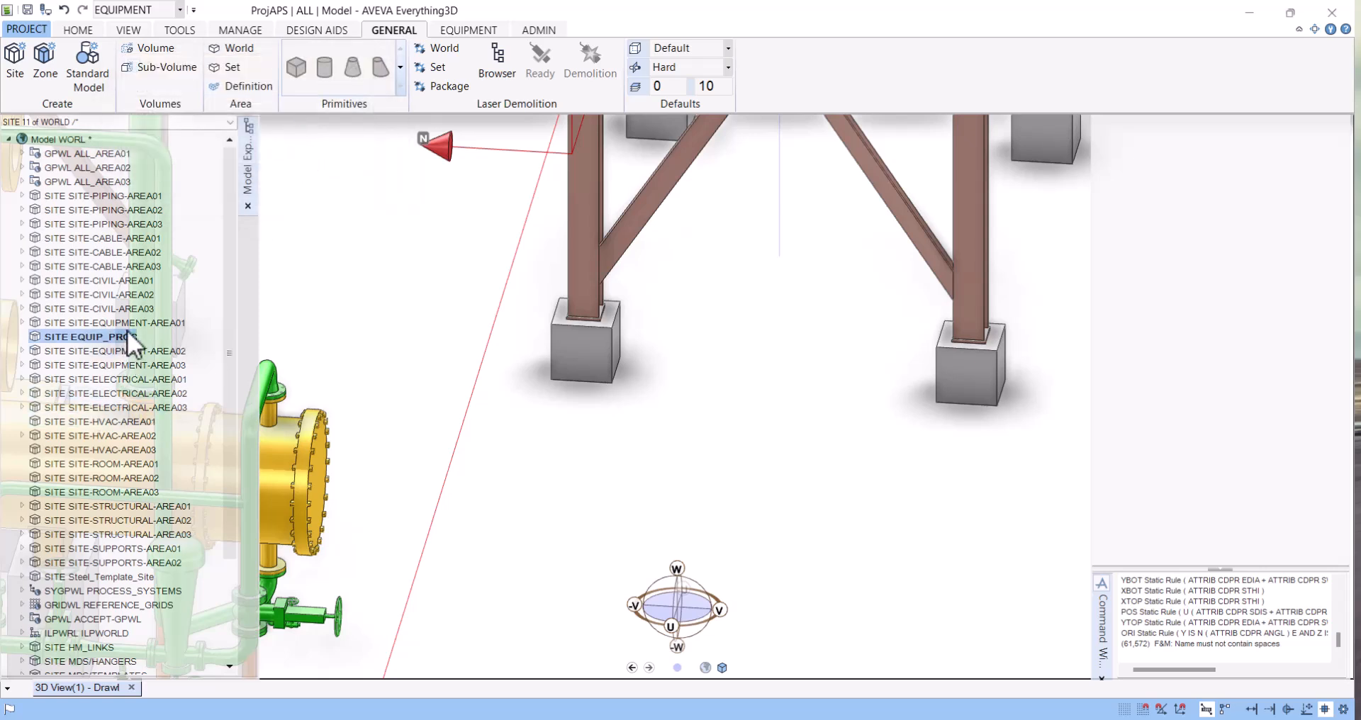
# Create a zone named EQUIP_PROCESS_NEW under the EQUIP_PROCESS site, with its purpose set to EQUI Equipment.
pyautogui.click(46, 75)
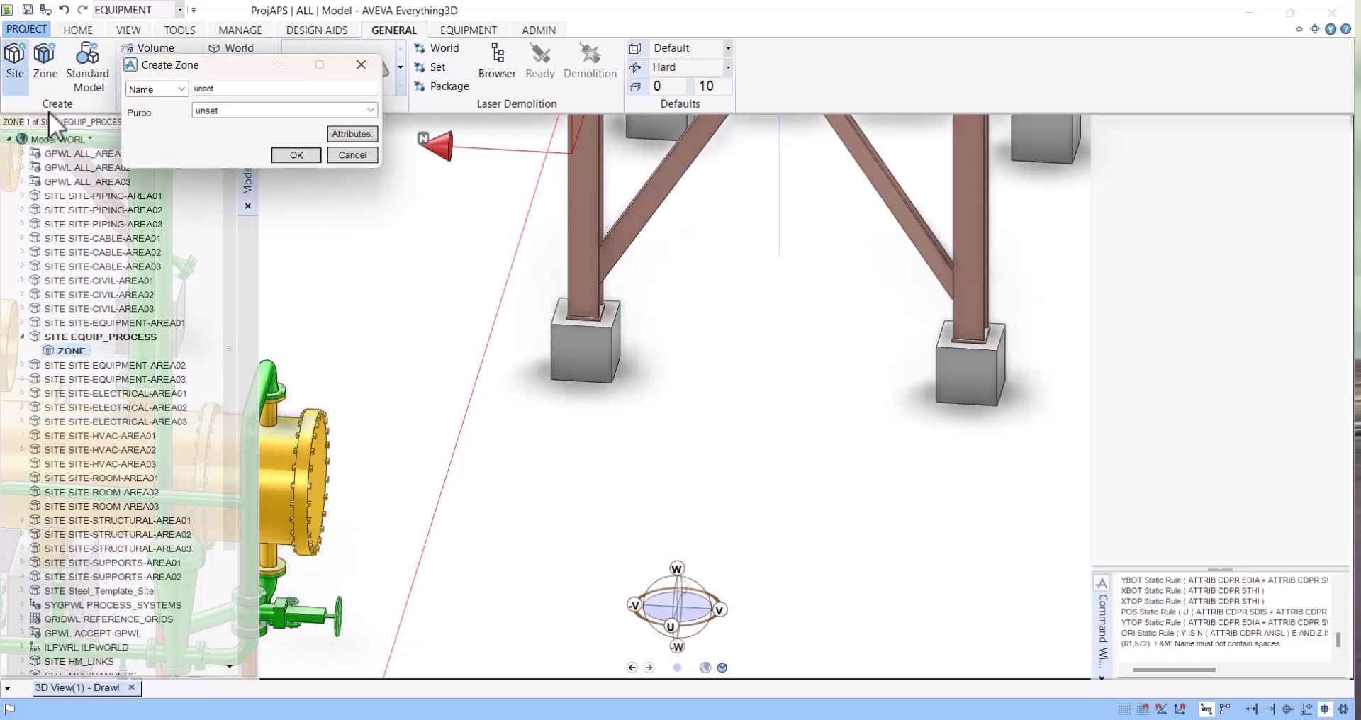
pyautogui.doubleClick(209, 89)
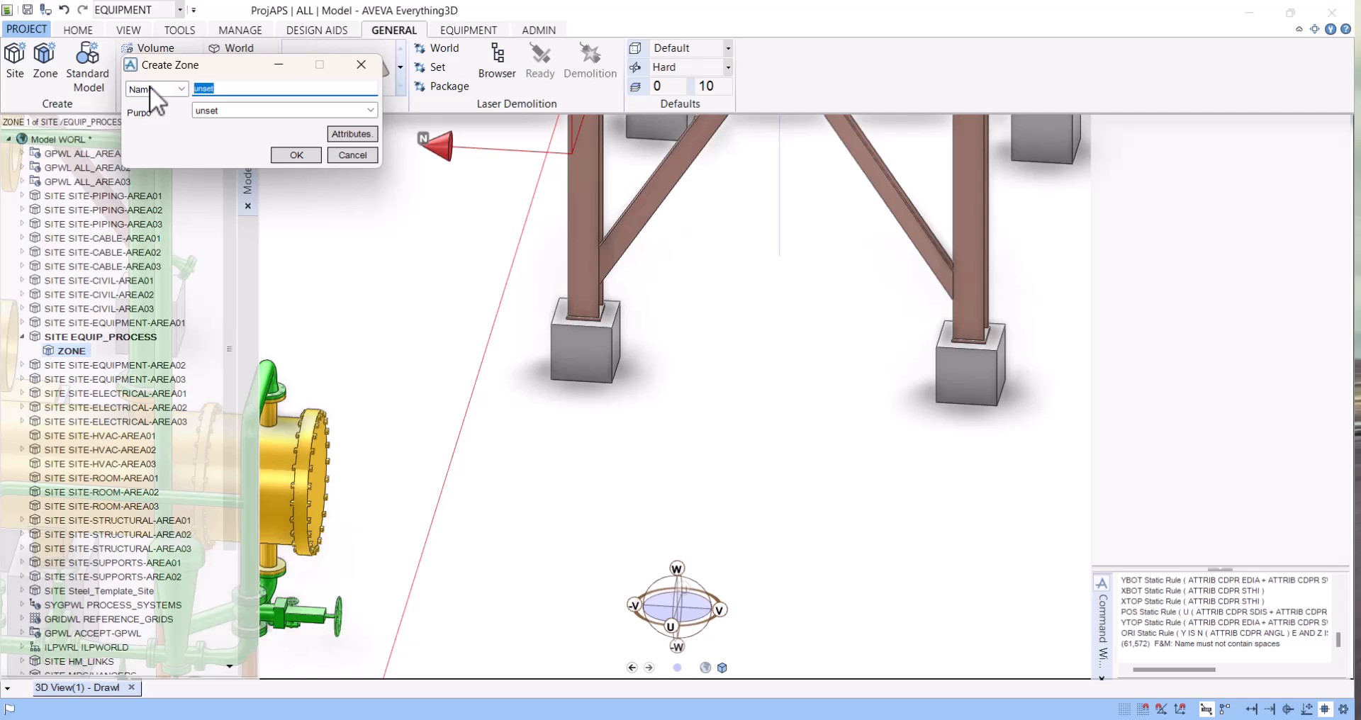
pyautogui.write('EQUIP_PROCESS_NEW')
pyautogui.click(265, 109)
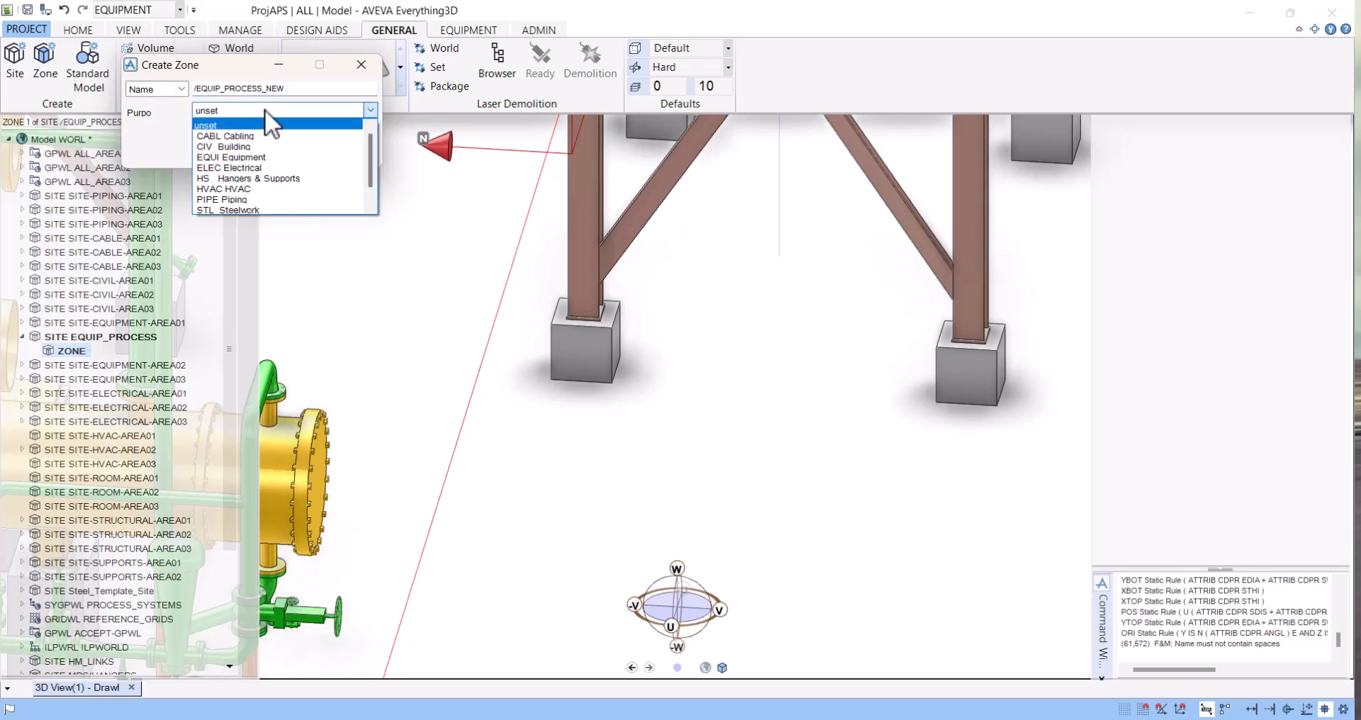
pyautogui.click(228, 157)
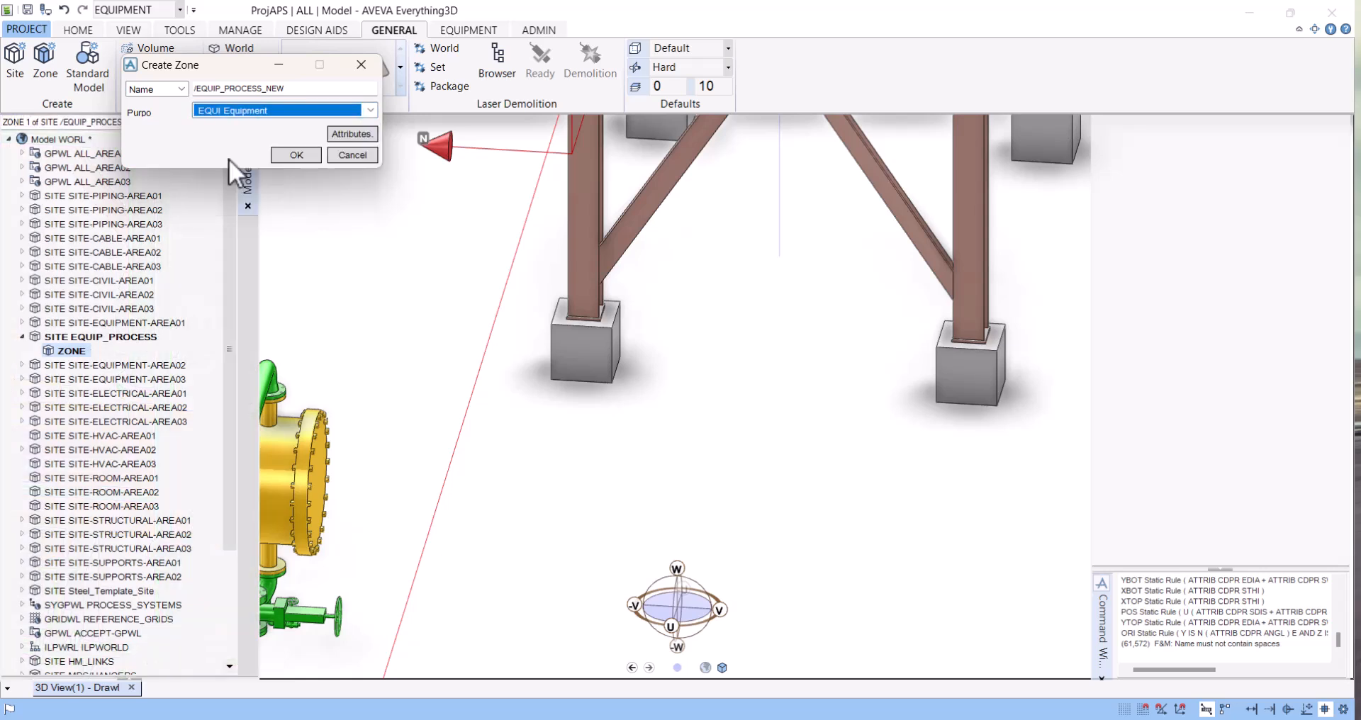
pyautogui.click(295, 155)
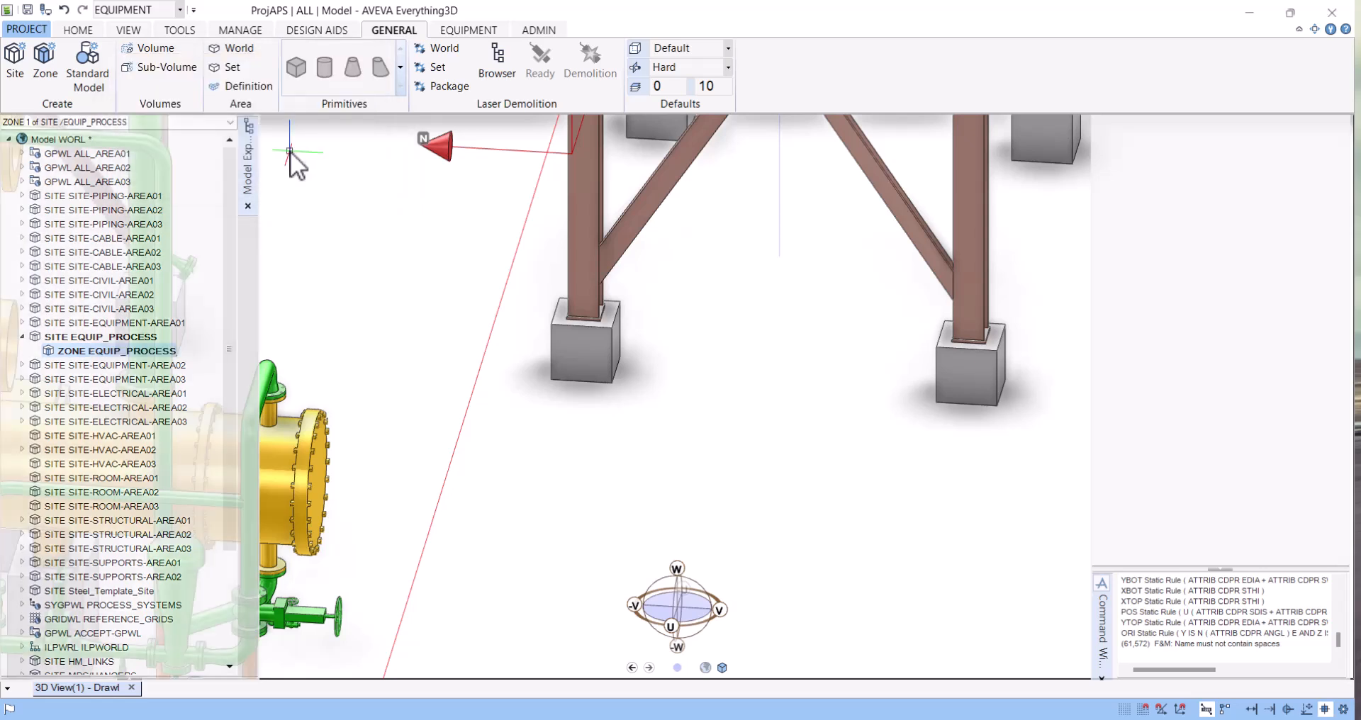
# Create an equipment element named SEPARATOR in the EQUIP_PROCESS_NEW zone, keeping the proposed position.
pyautogui.click(114, 351)
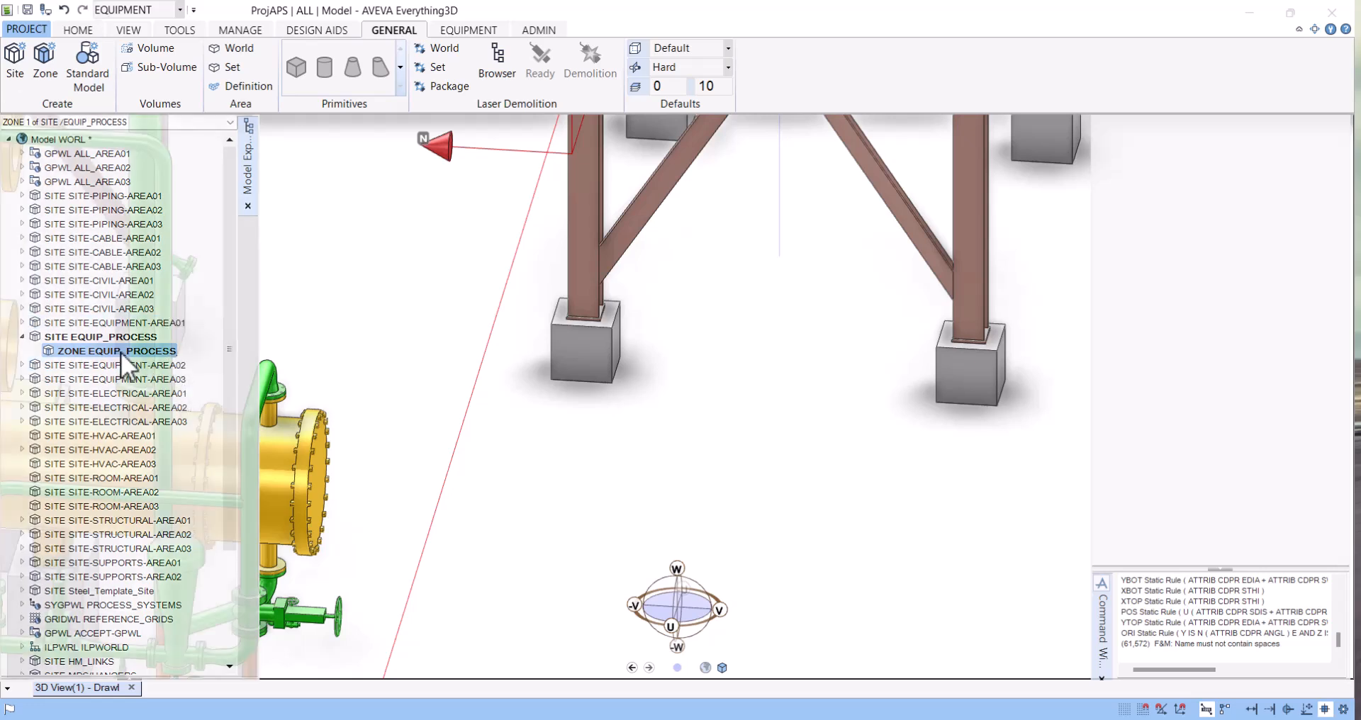
pyautogui.click(468, 30)
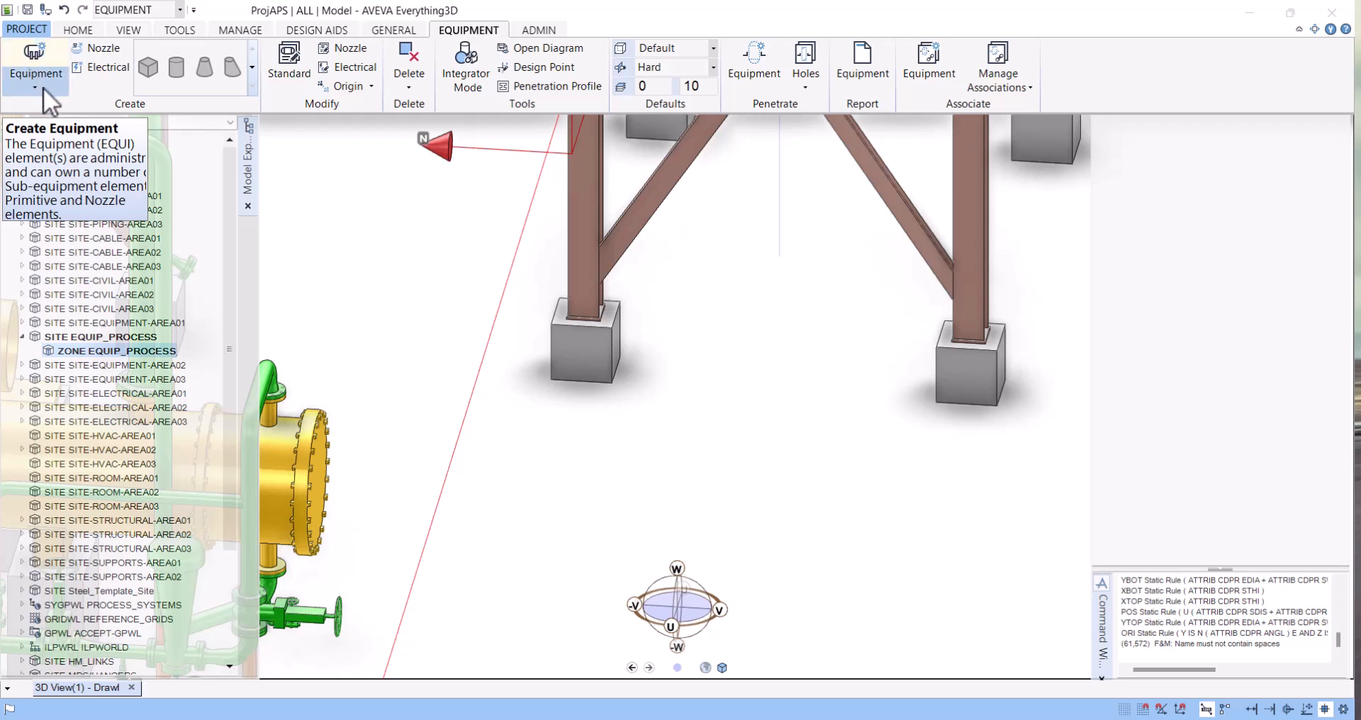
pyautogui.click(40, 50)
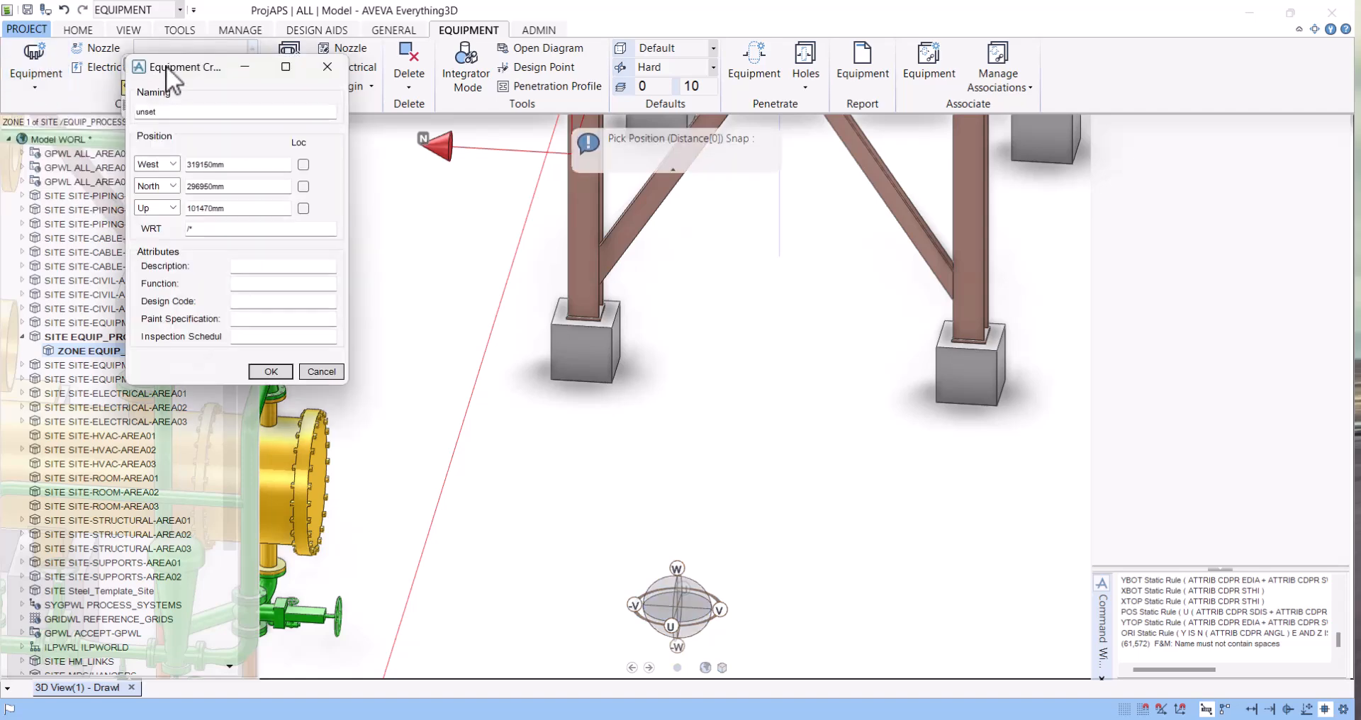
pyautogui.moveTo(166, 66); pyautogui.dragTo(584, 185)
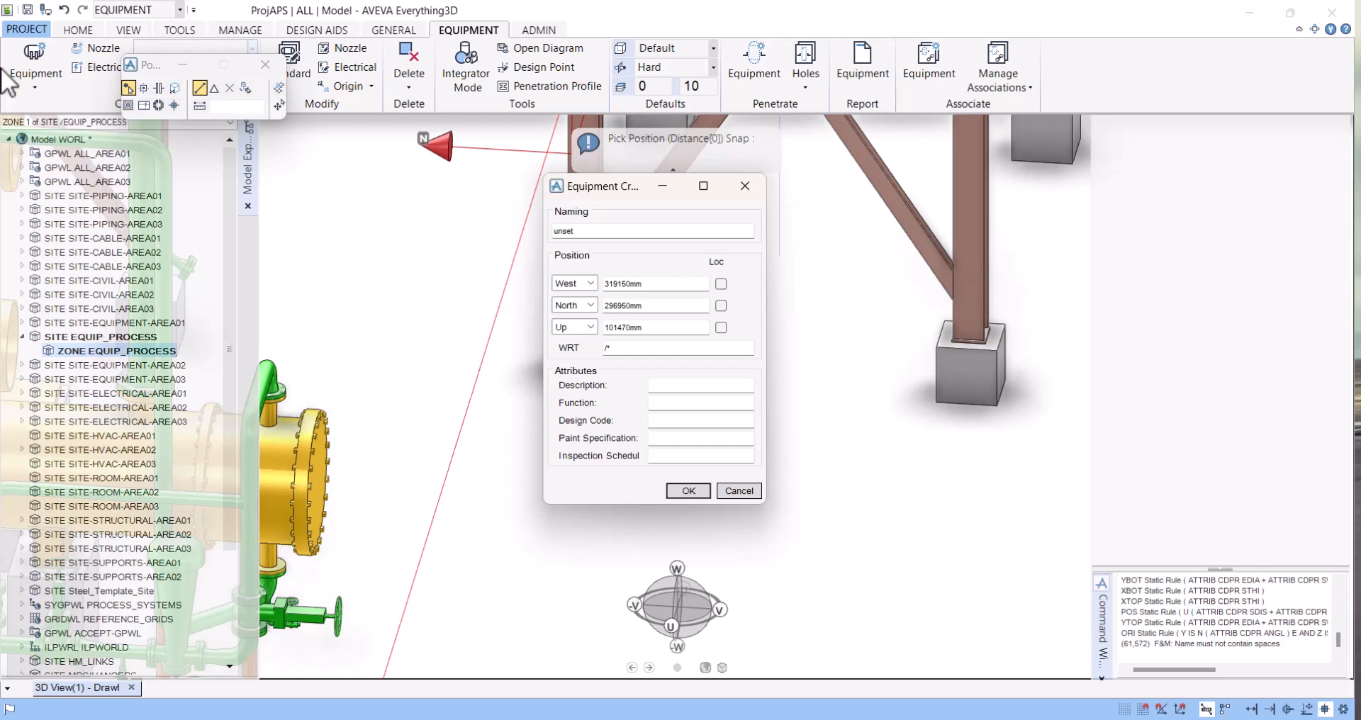
pyautogui.moveTo(593, 231); pyautogui.dragTo(551, 231)
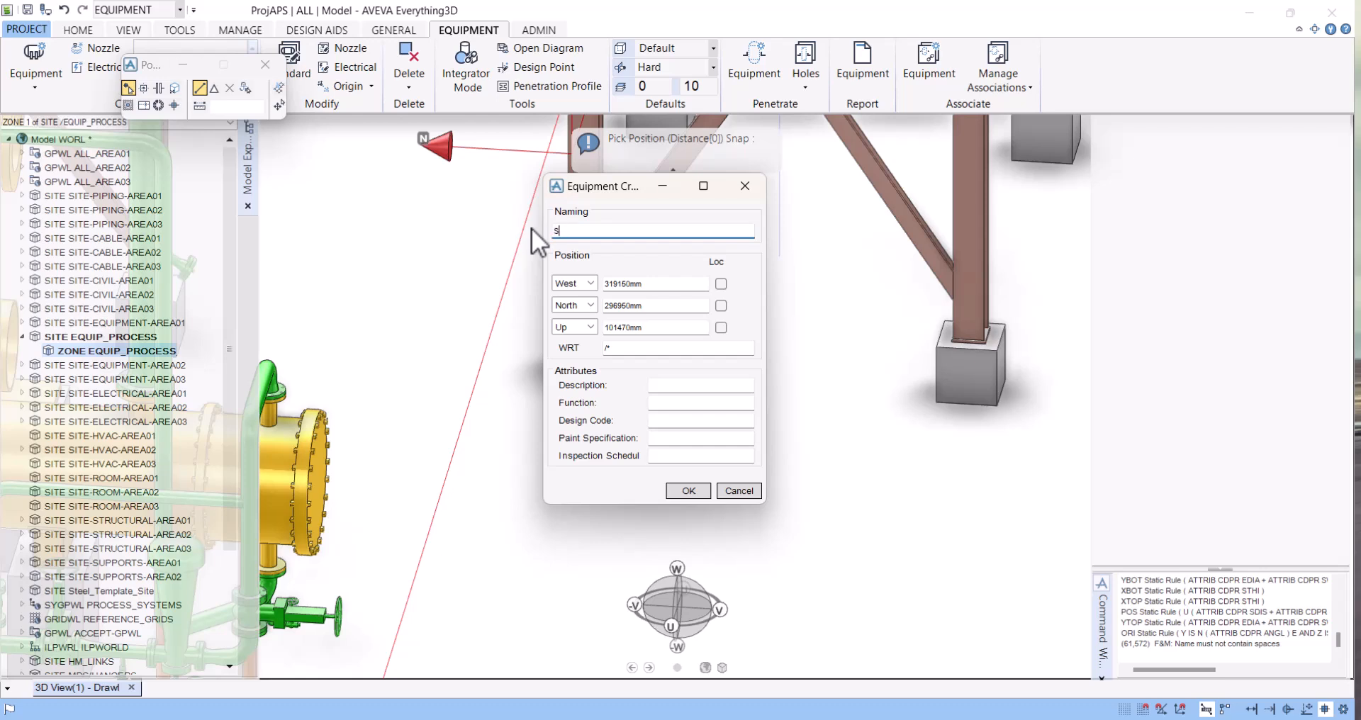
pyautogui.write('SEPARATOR')
pyautogui.click(686, 490)
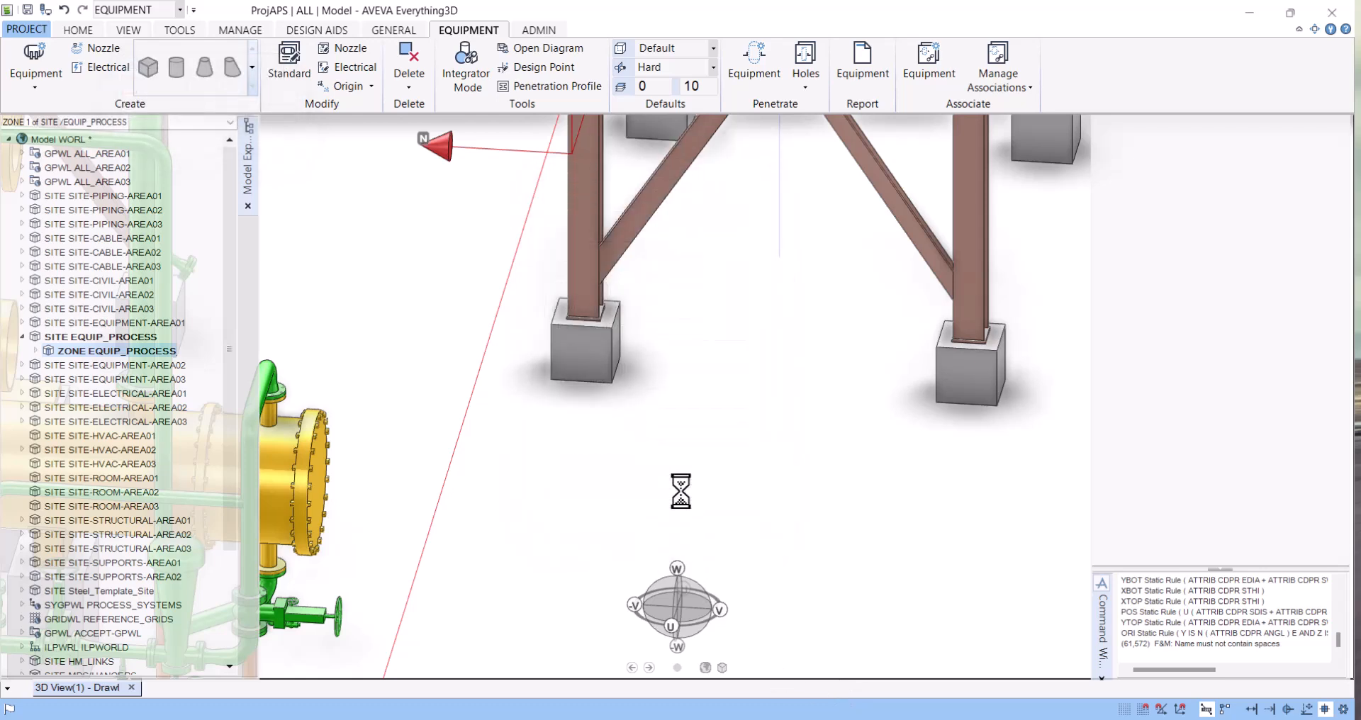
# Create a sub-equipment named SEPARATOR/BODY under the SEPARATOR equipment, keeping the default position.
pyautogui.click(109, 364)
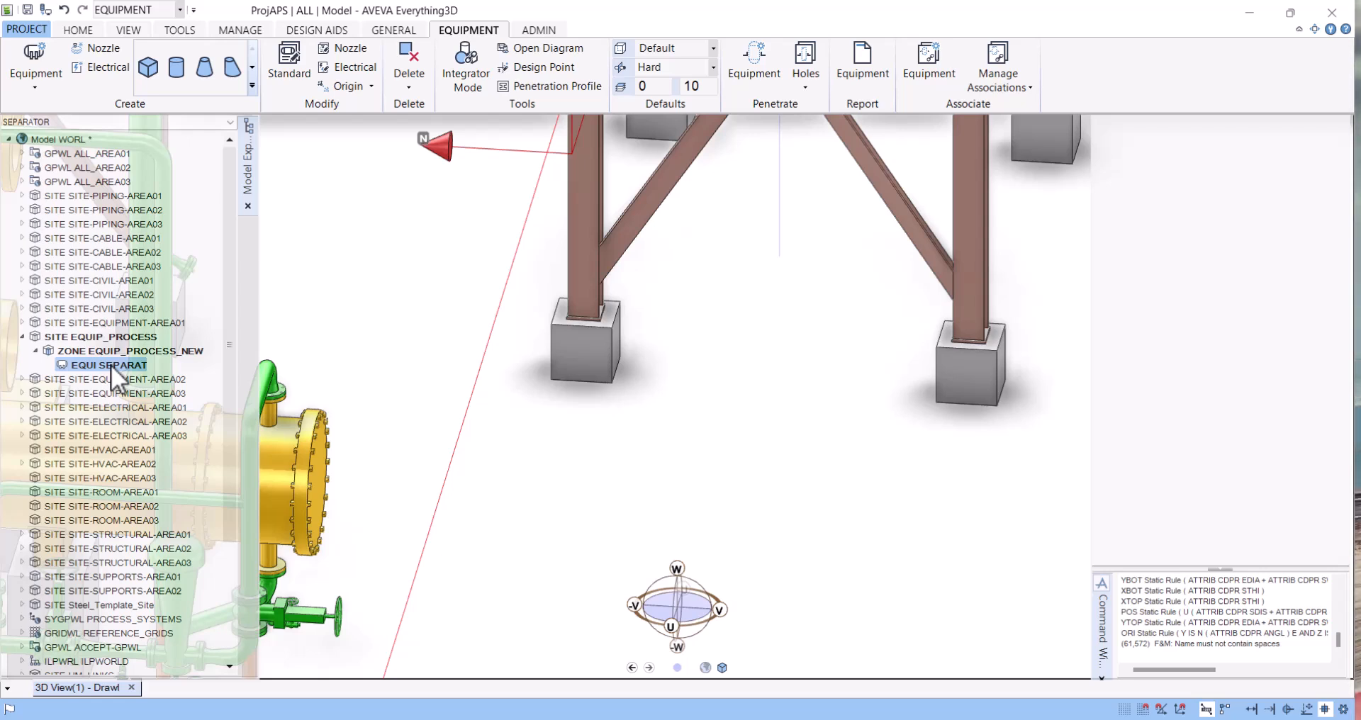
pyautogui.click(34, 83)
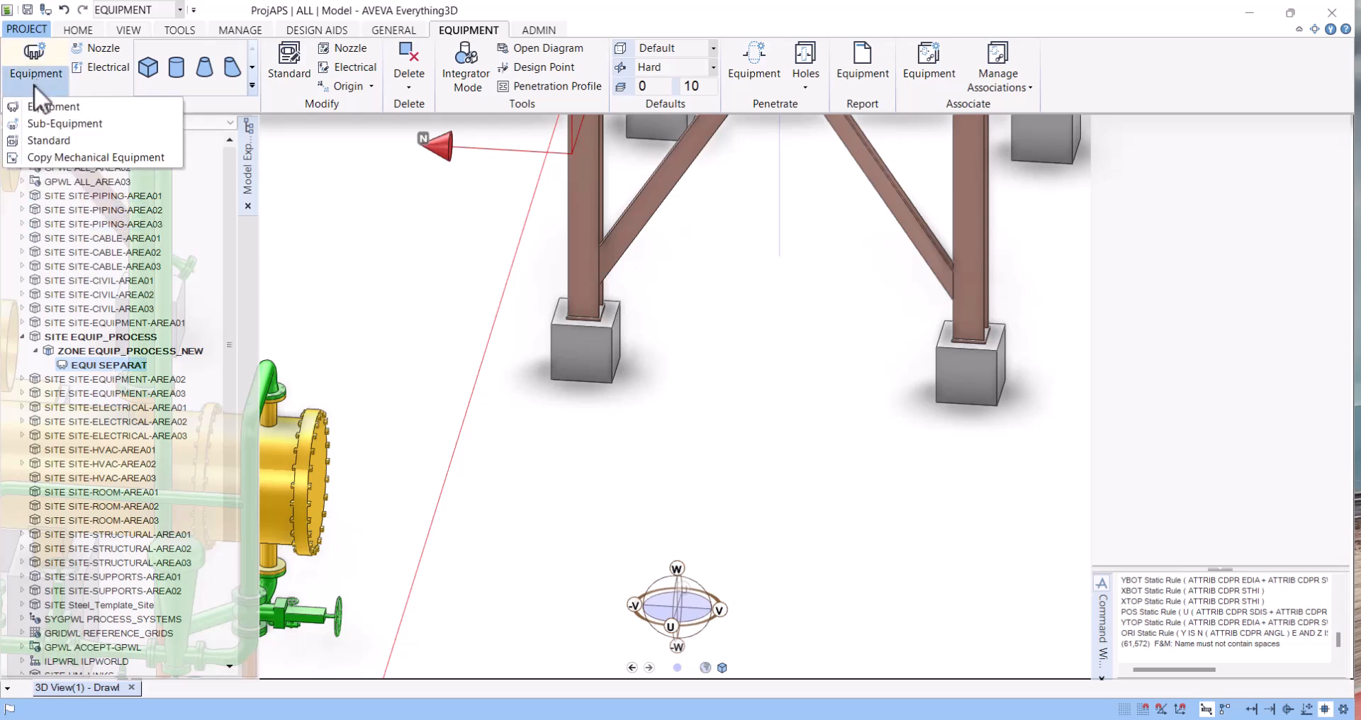
pyautogui.click(32, 126)
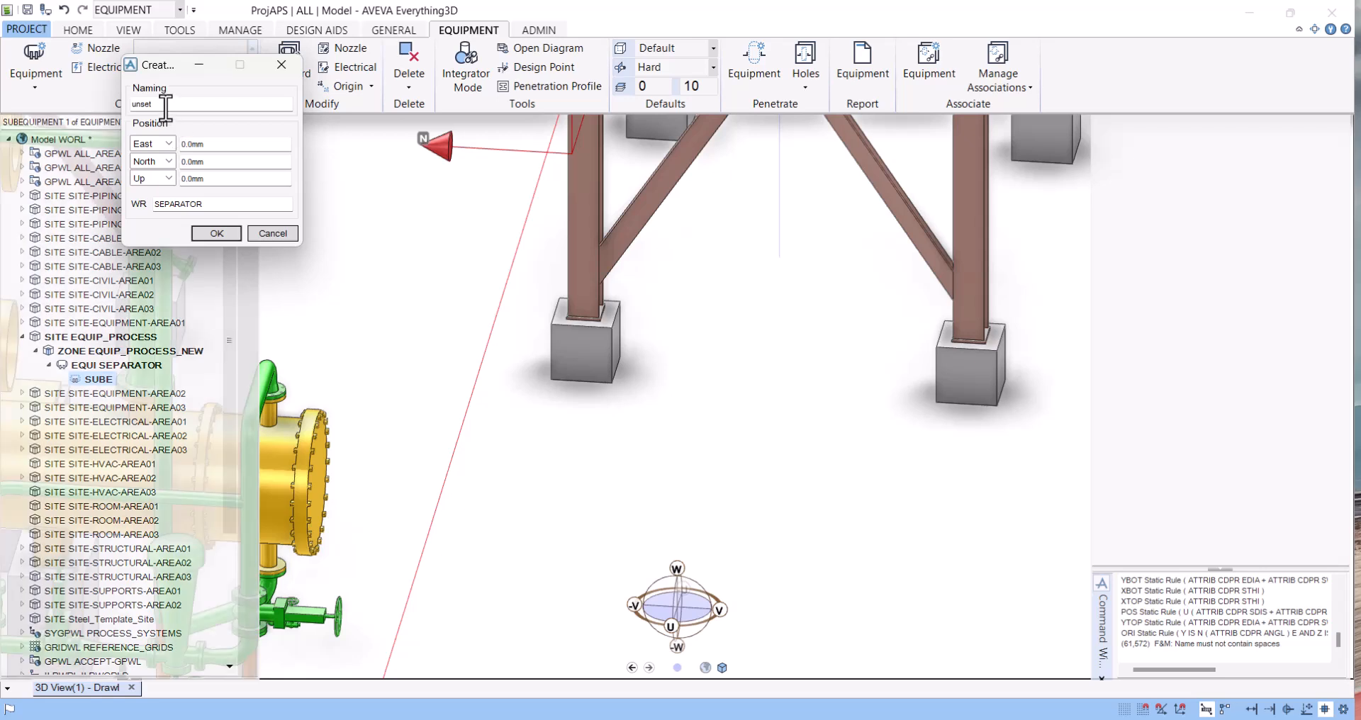
pyautogui.doubleClick(164, 106)
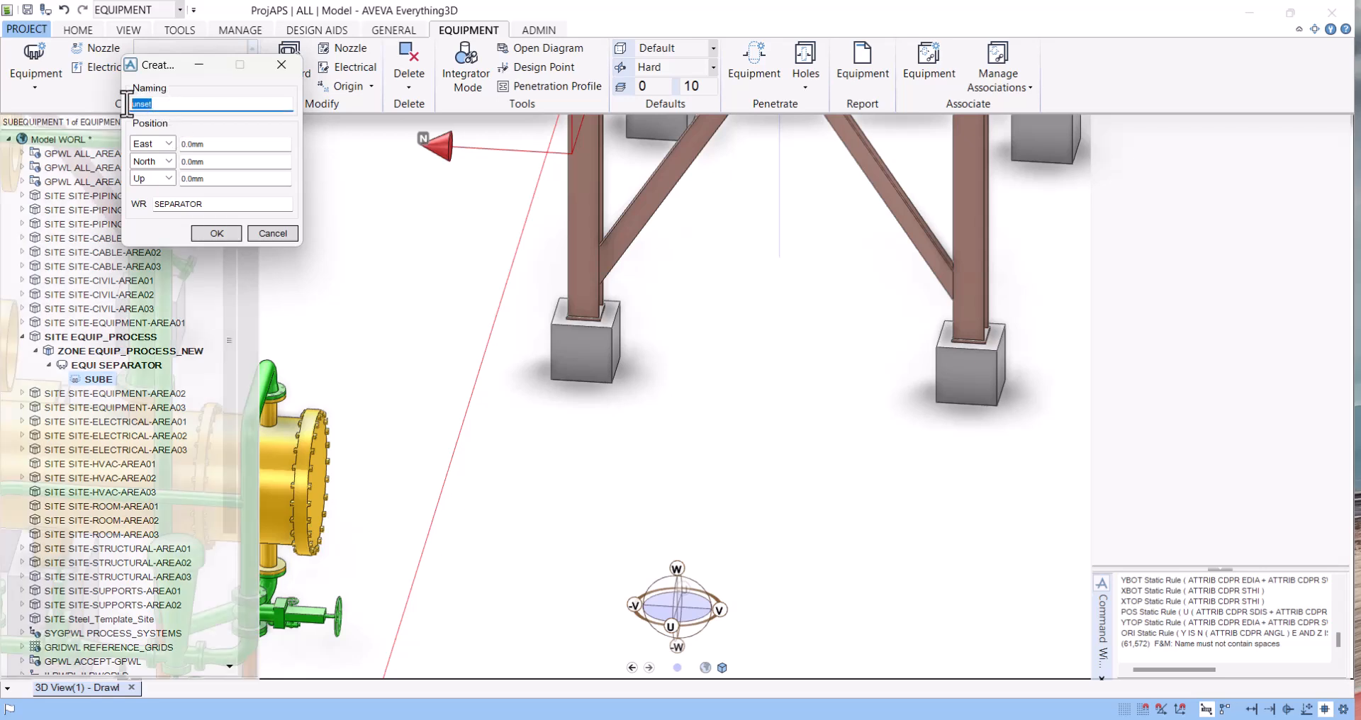
pyautogui.write('SEPARATOR/BODY')
pyautogui.click(212, 234)
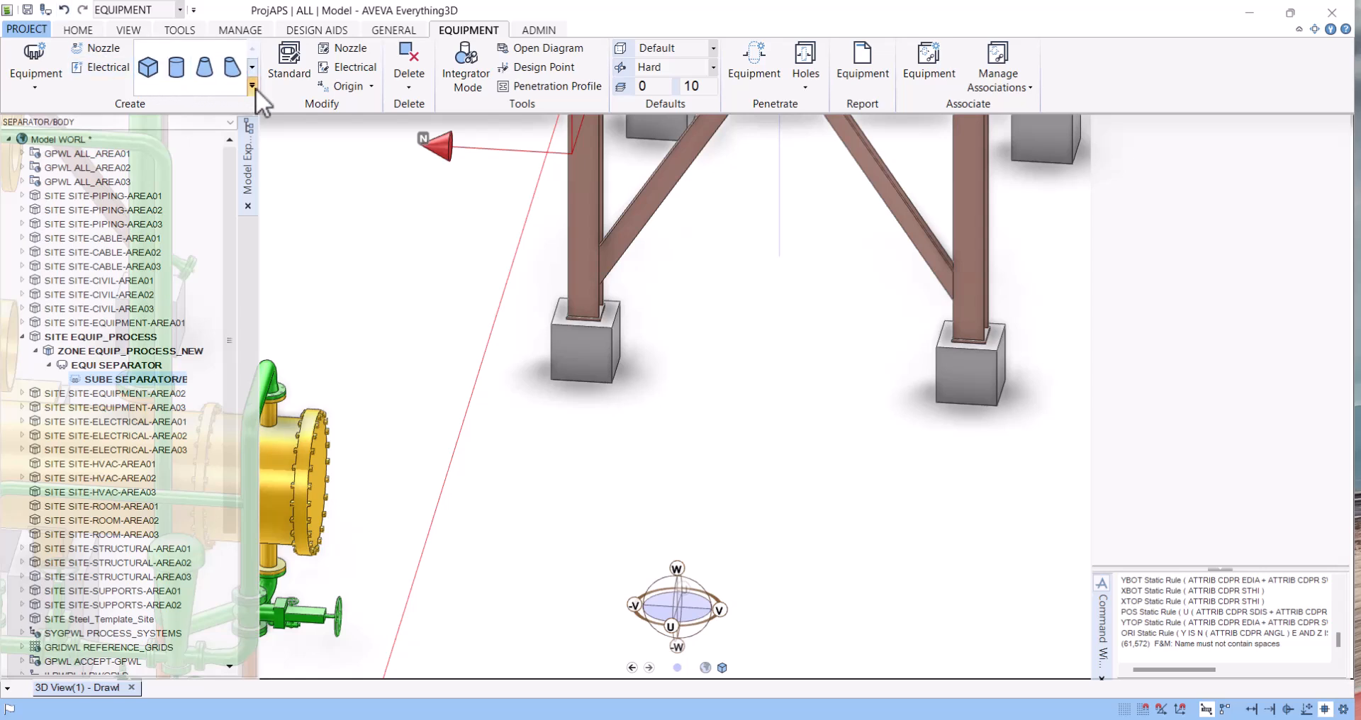
# Examine the existing D1201 vessel on the steel structure as a reference for the separator.
pyautogui.click(253, 85)
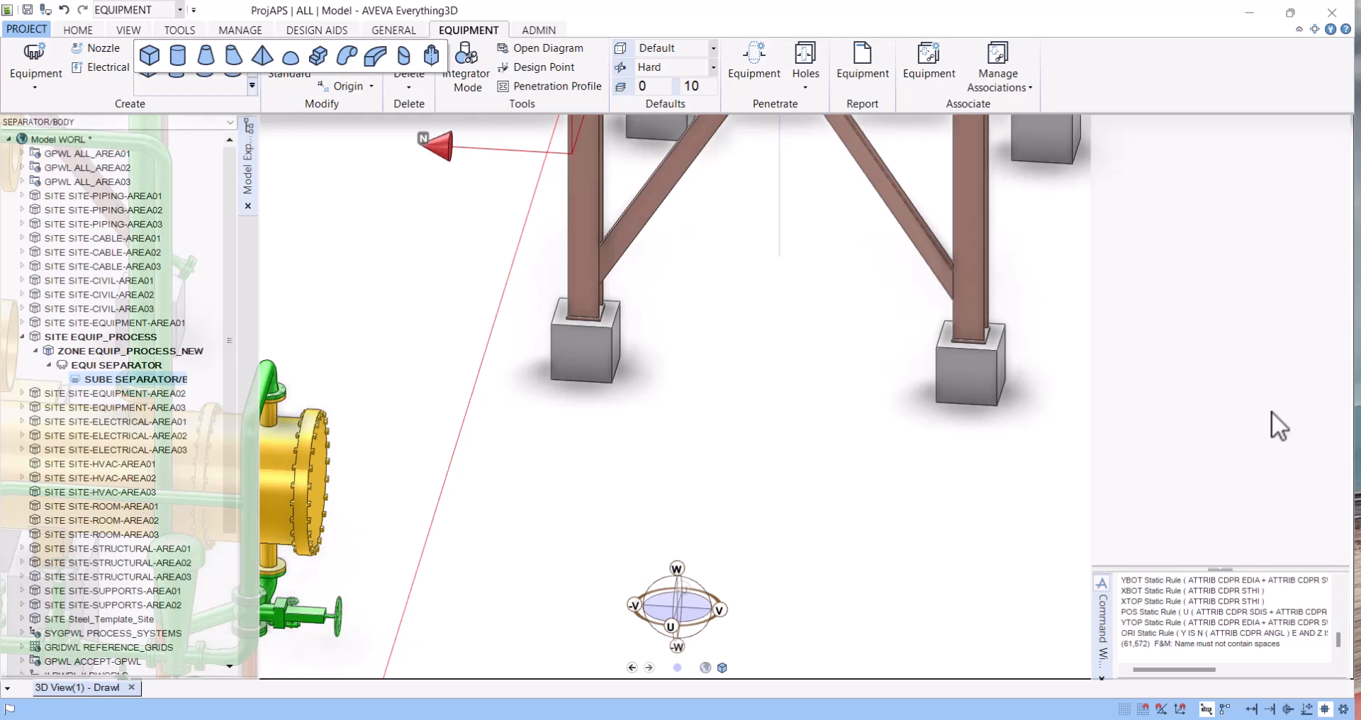
pyautogui.click(709, 374)
pyautogui.scroll(-5, 709, 374)
pyautogui.moveTo(523, 129); pyautogui.dragTo(591, 244, button='middle')
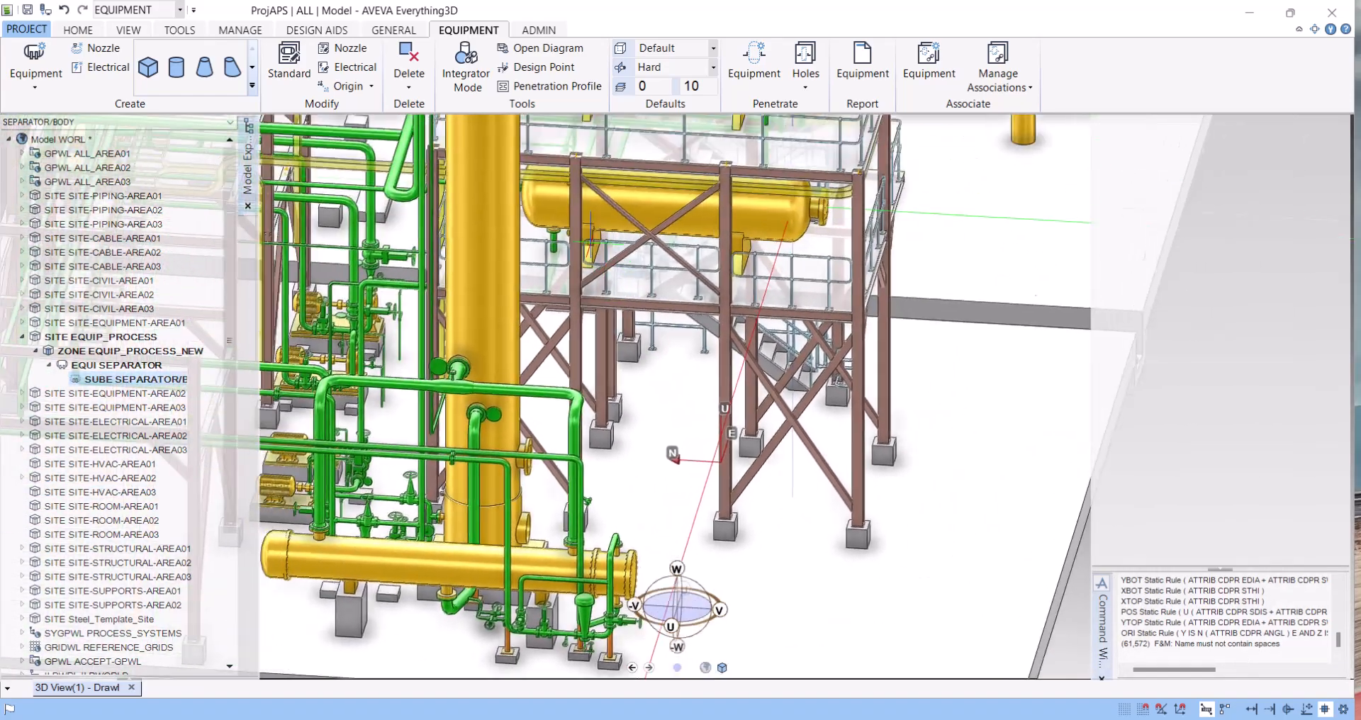
pyautogui.scroll(10, 590, 234)
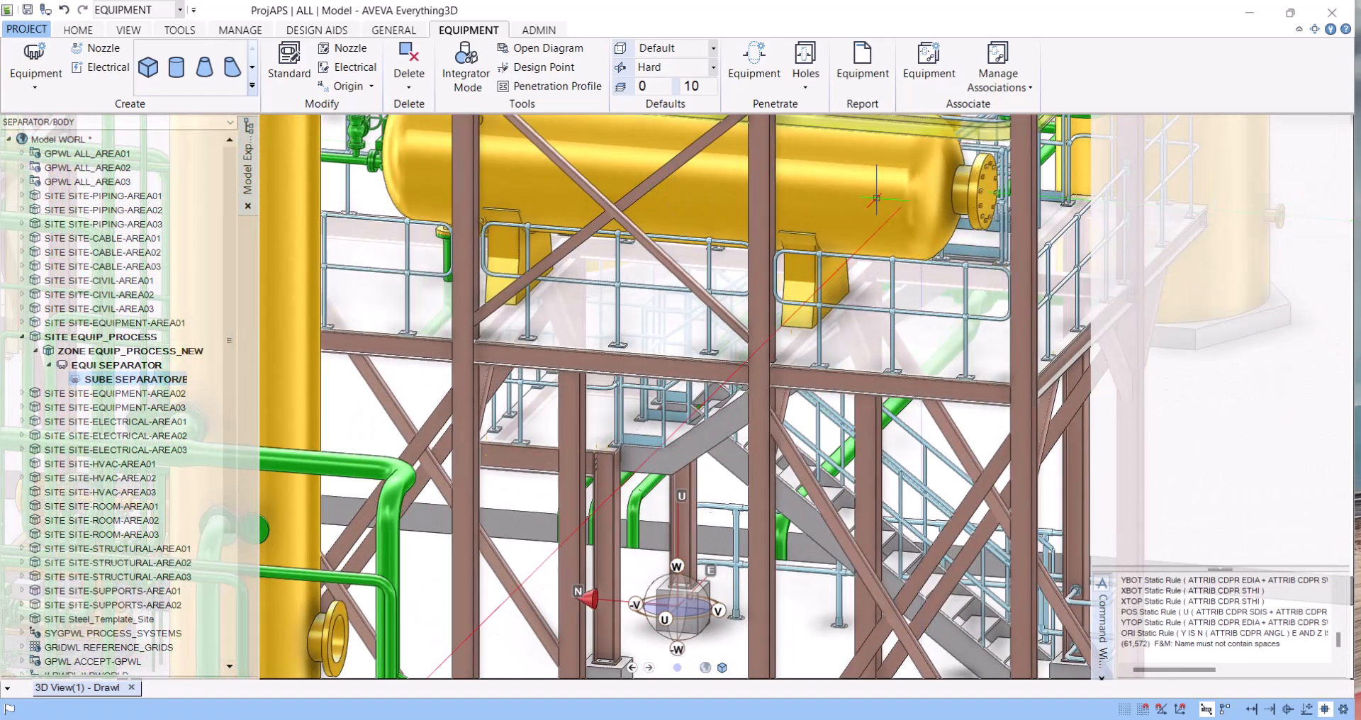
pyautogui.click(877, 198)
pyautogui.scroll(-3, 617, 207)
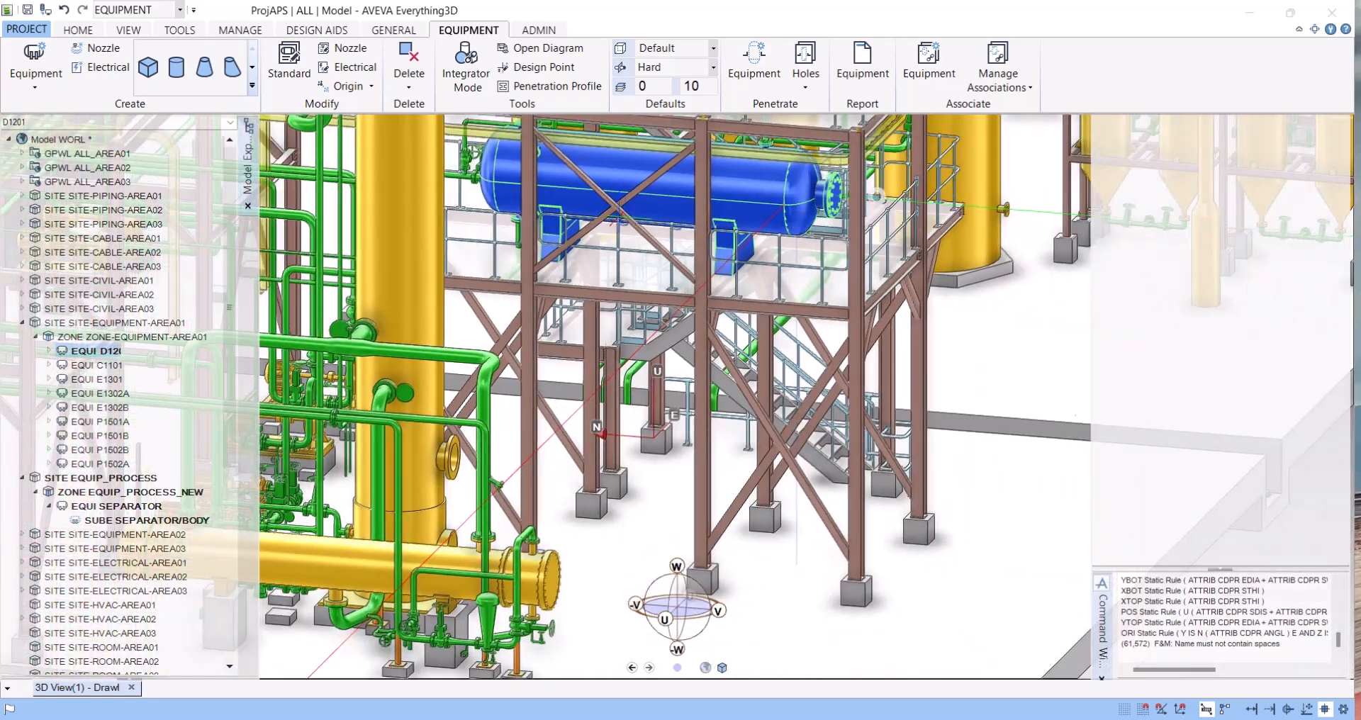
pyautogui.scroll(-4, 616, 409)
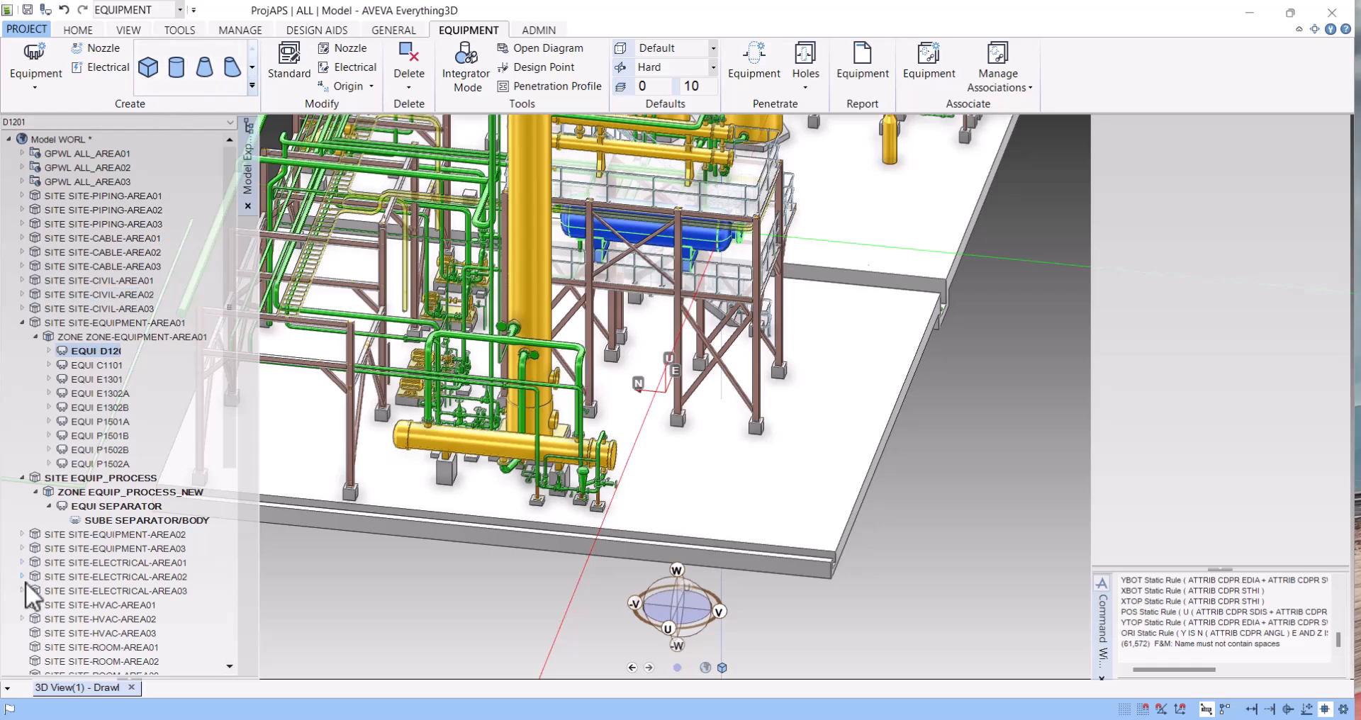
# Create a cylinder in SEPARATOR/BODY with its base centre at the U 0, V 0, W 0 point, diameter 2500 mm and height 5000 mm.
pyautogui.click(127, 521)
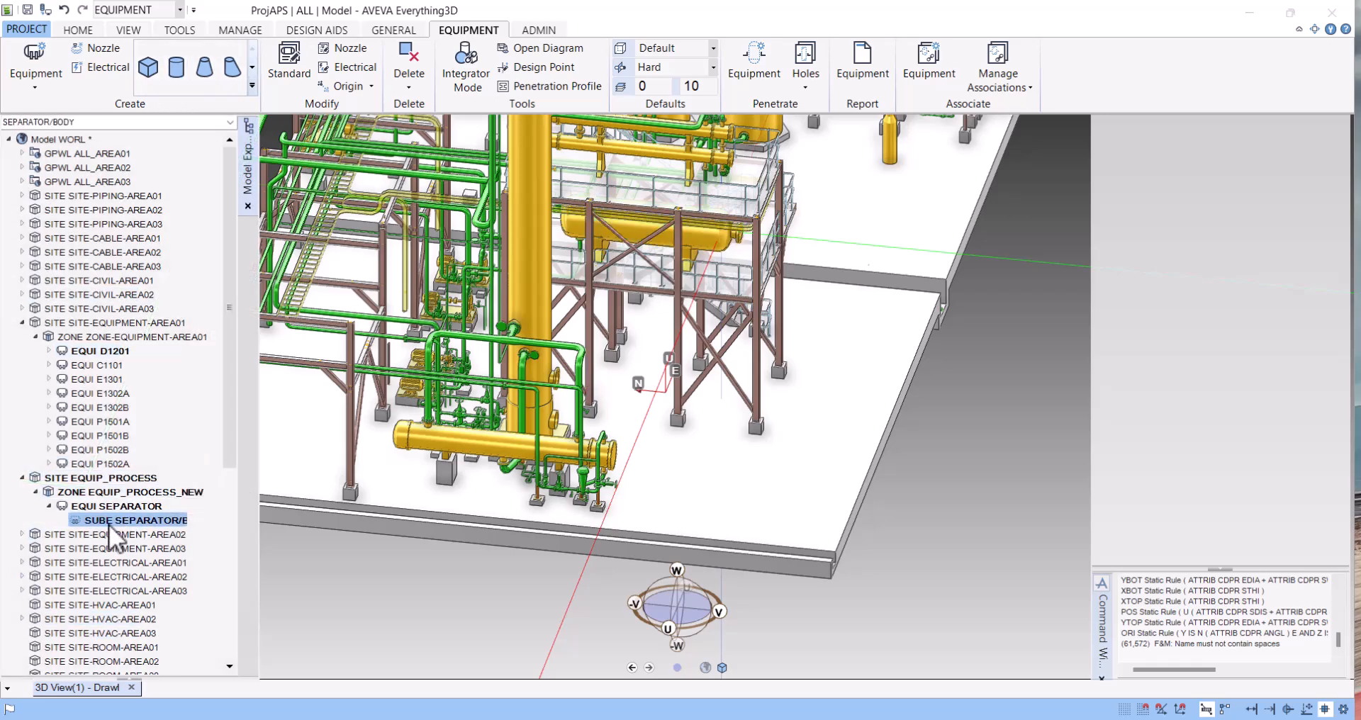
pyautogui.click(175, 72)
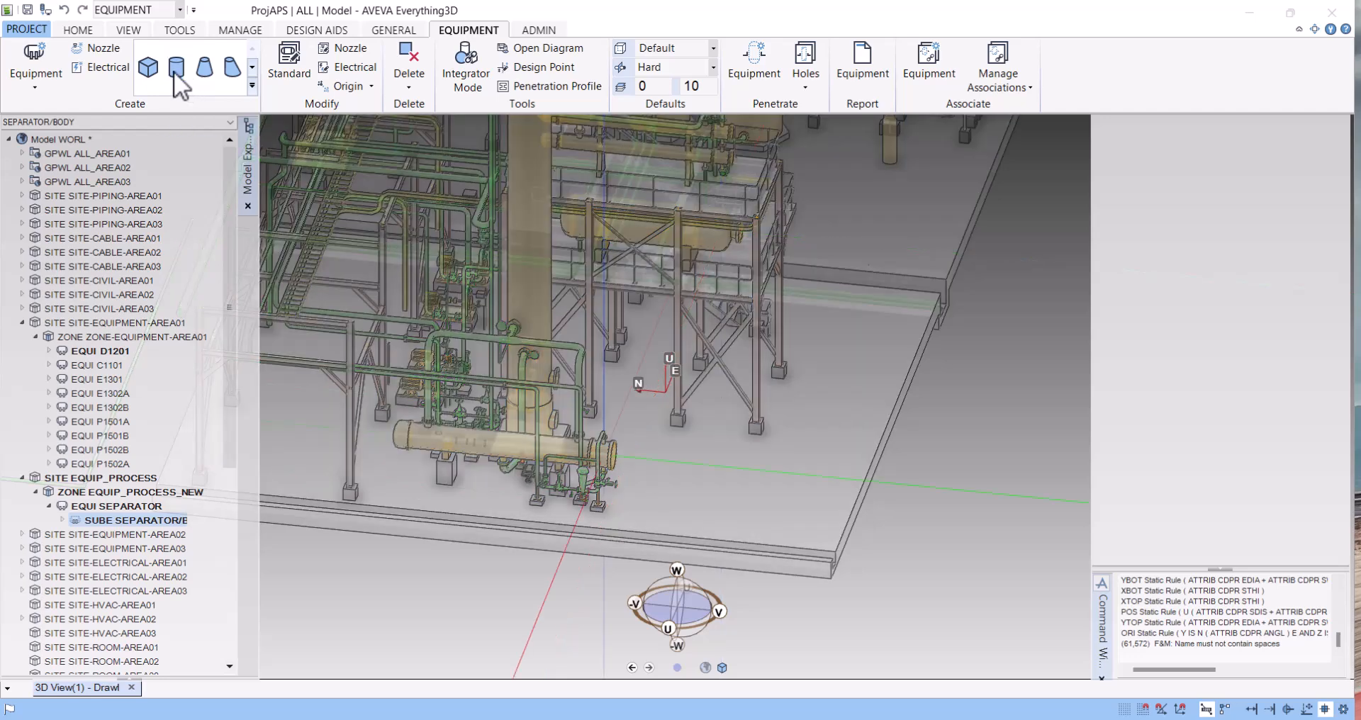
pyautogui.scroll(5, 762, 533)
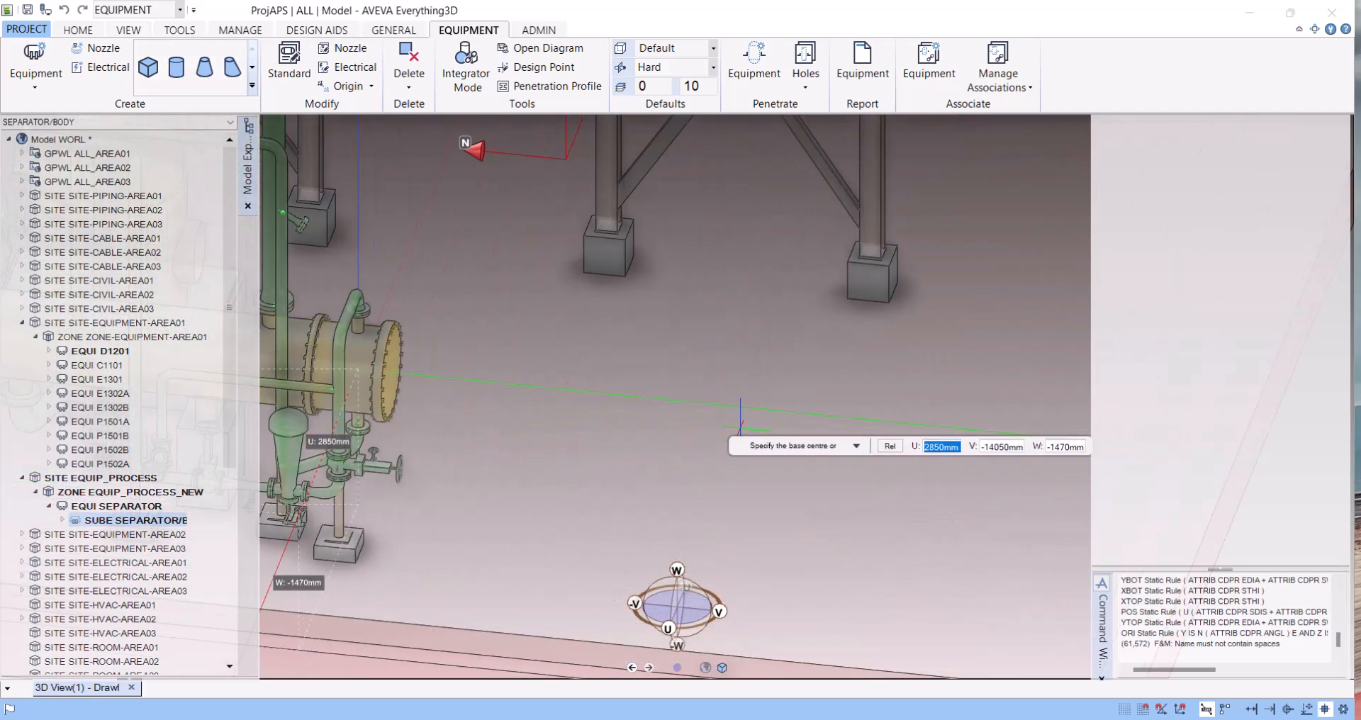
pyautogui.scroll(-2, 727, 351)
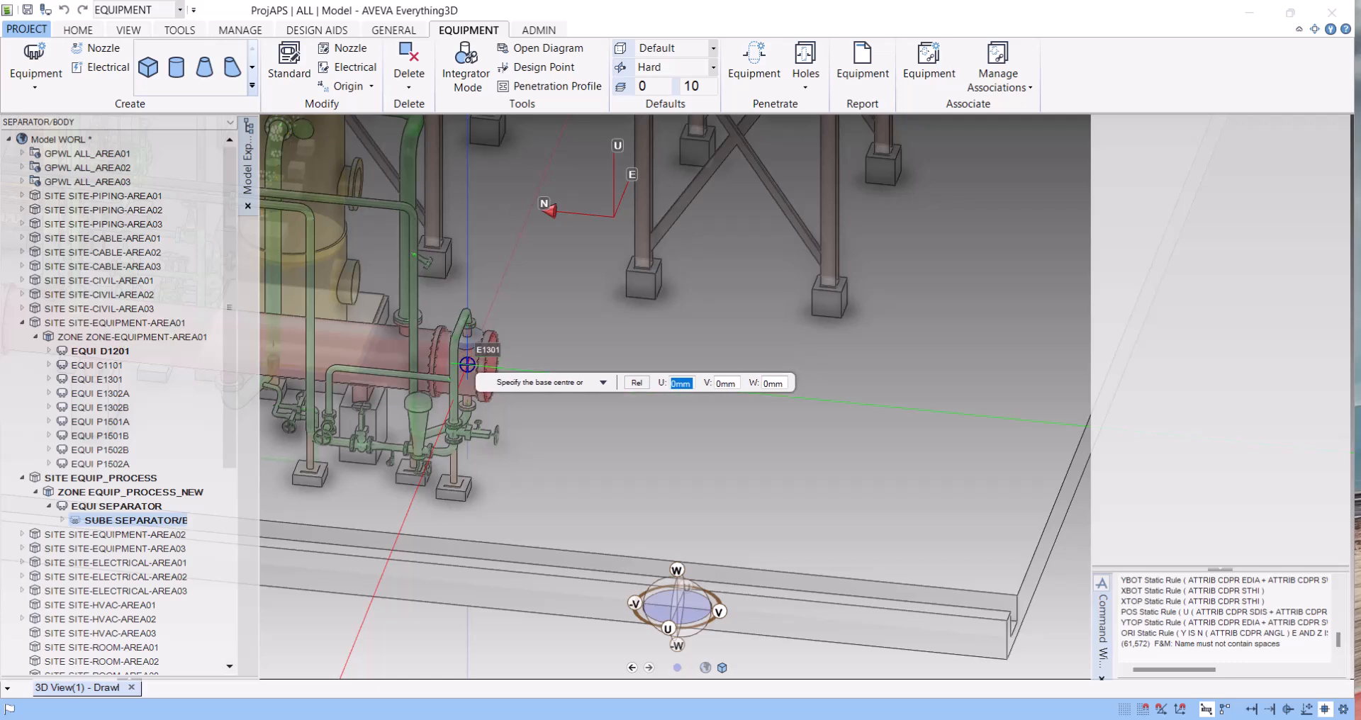
pyautogui.click(467, 364)
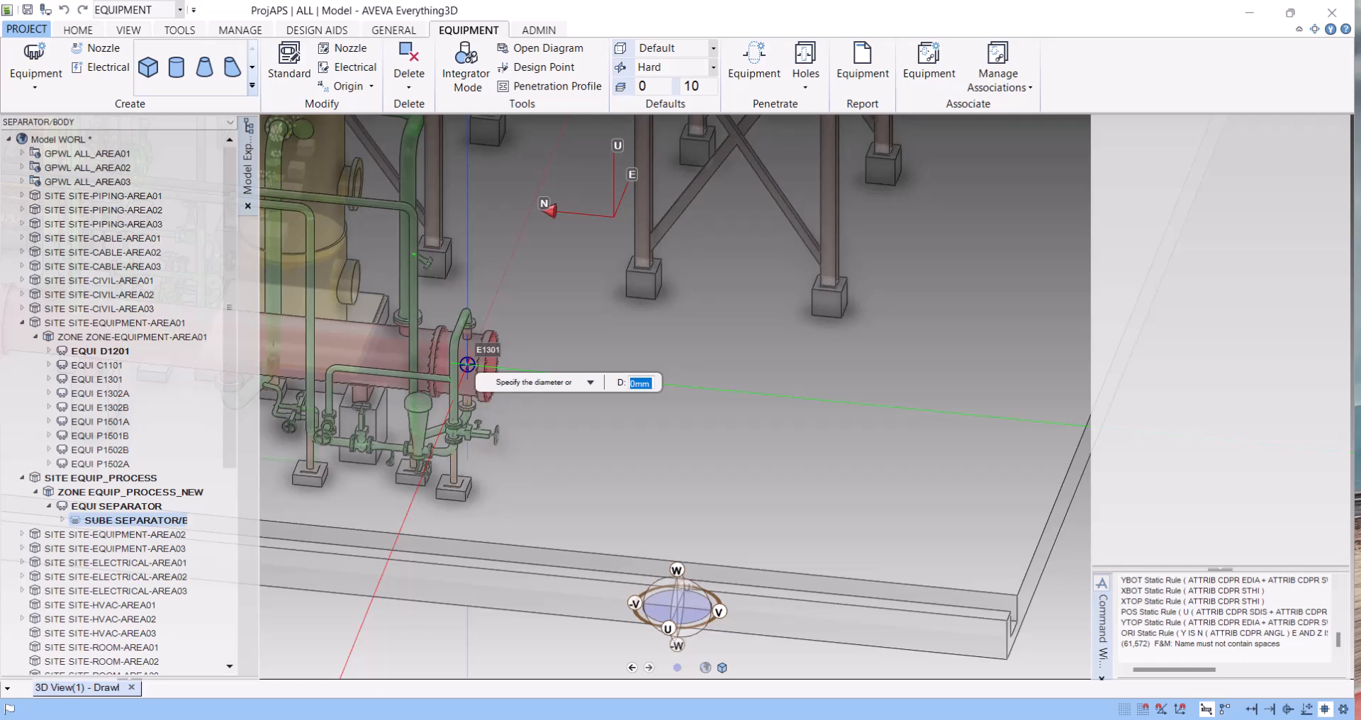
pyautogui.write('2500')
pyautogui.press('Return')
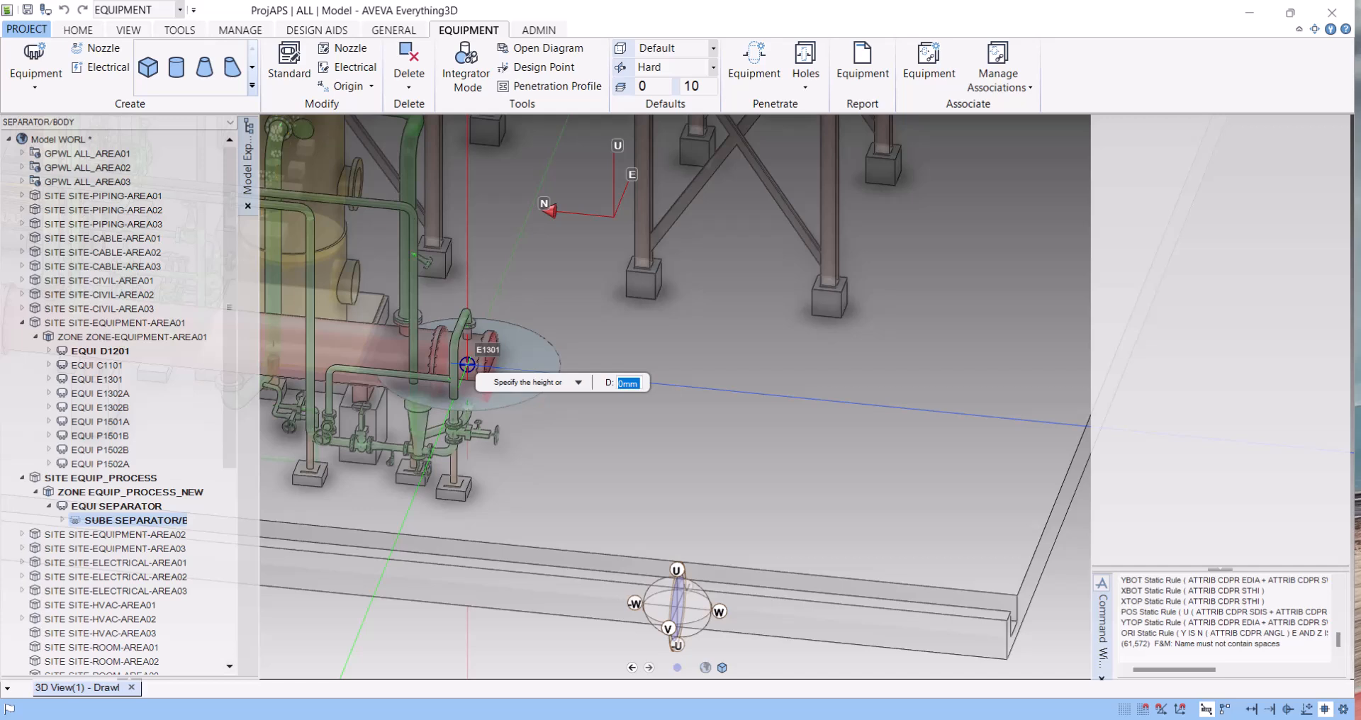
pyautogui.write('5000')
pyautogui.press('Return')
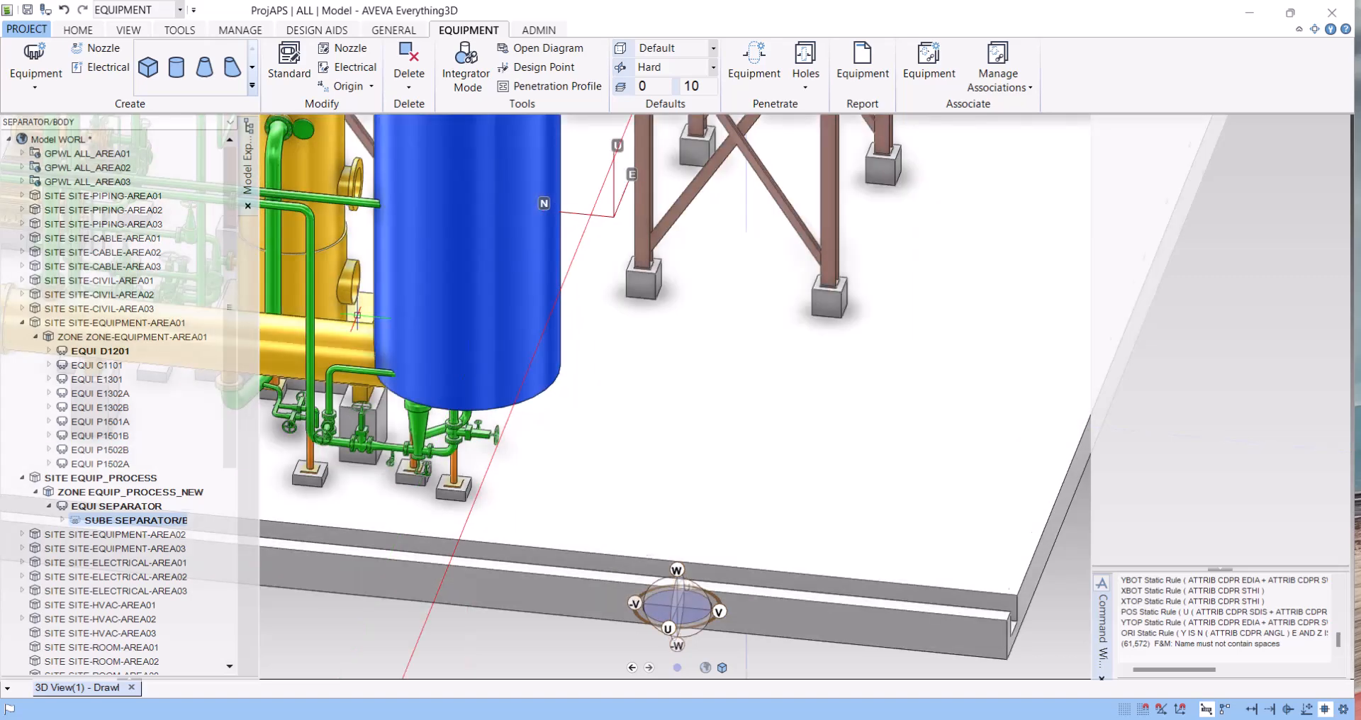
# Enlarge the command window and shift the SEPARATOR equipment south by running the command BY S 2000 WRT /* twice.
pyautogui.scroll(-5, 477, 367)
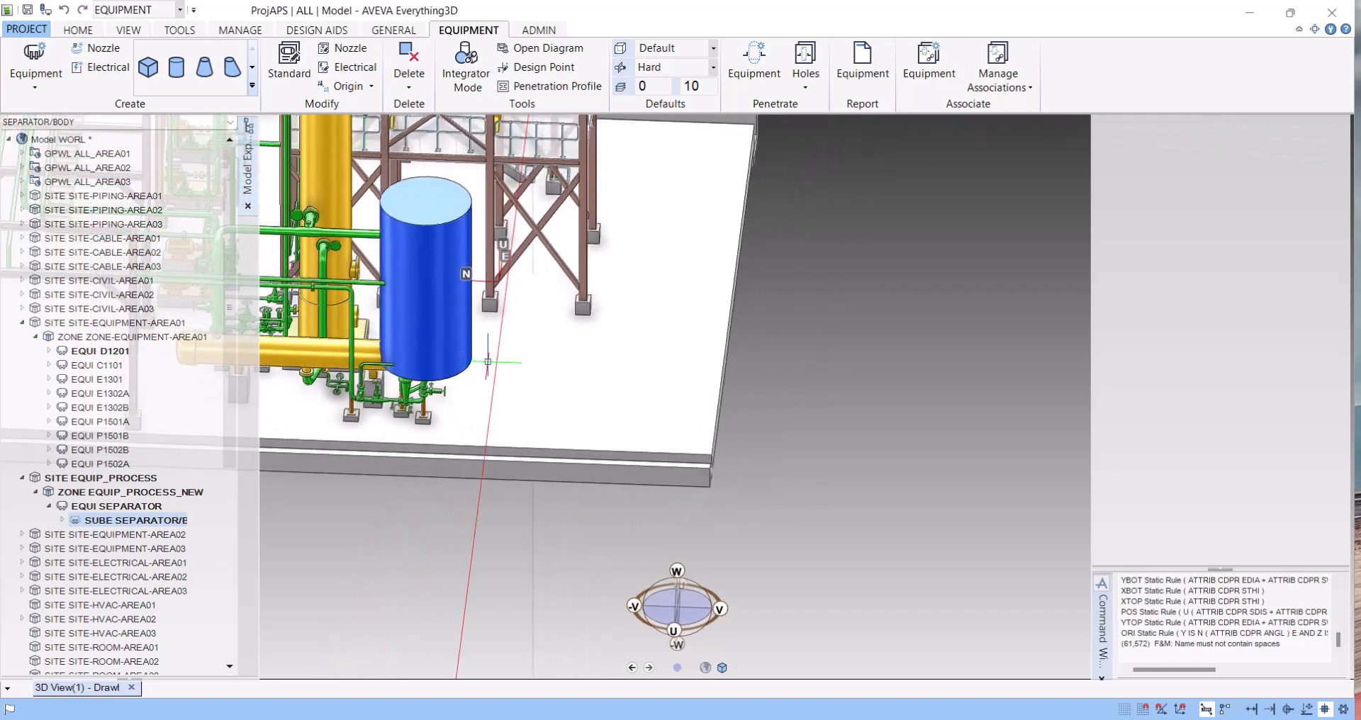
pyautogui.click(123, 506)
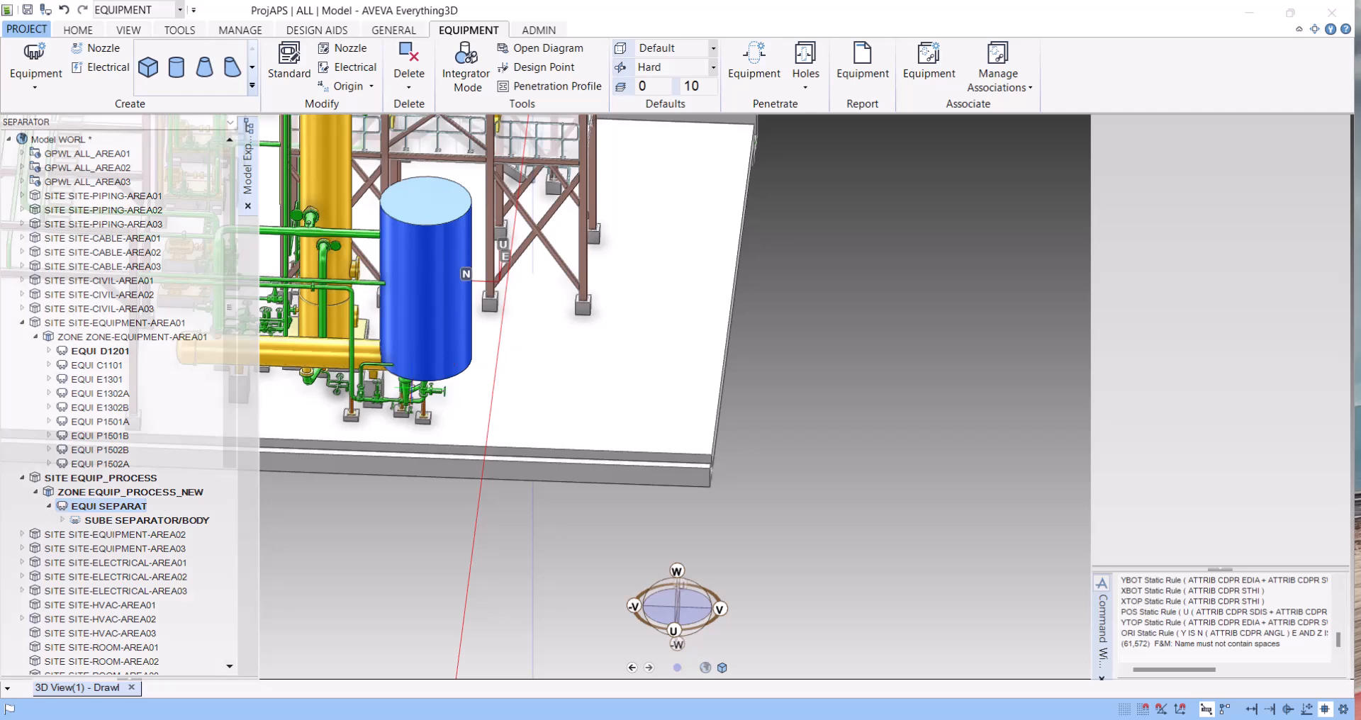
pyautogui.click(1169, 657)
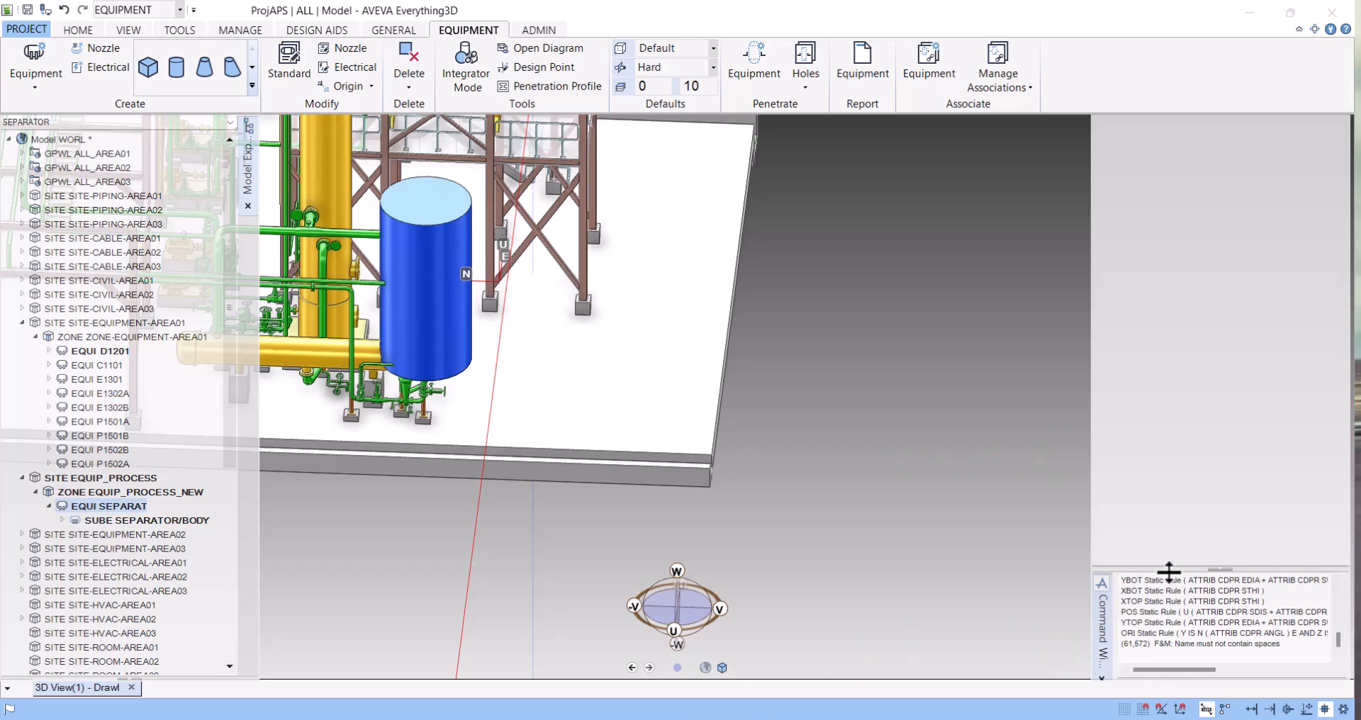
pyautogui.moveTo(1171, 568); pyautogui.dragTo(1168, 509)
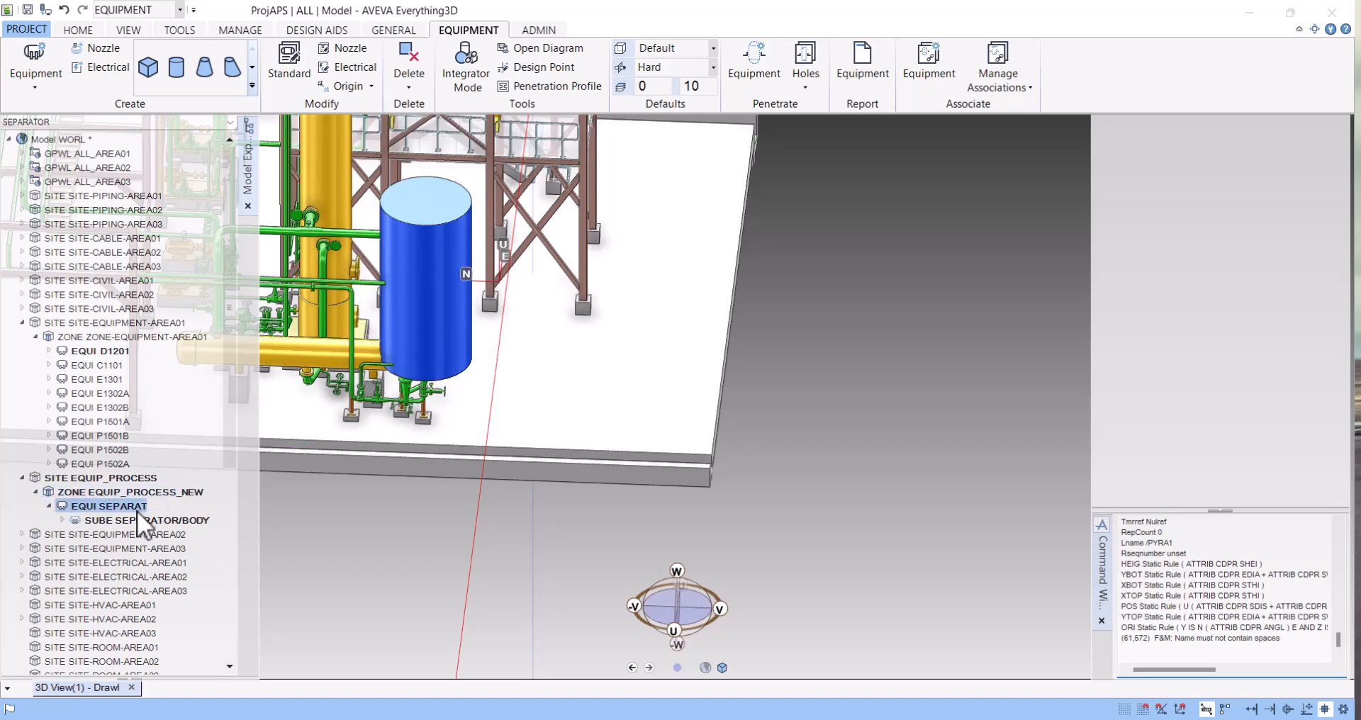
pyautogui.moveTo(636, 537); pyautogui.dragTo(638, 559, button='middle')
pyautogui.scroll(3, 670, 613)
pyautogui.moveTo(713, 626); pyautogui.dragTo(775, 589, button='middle')
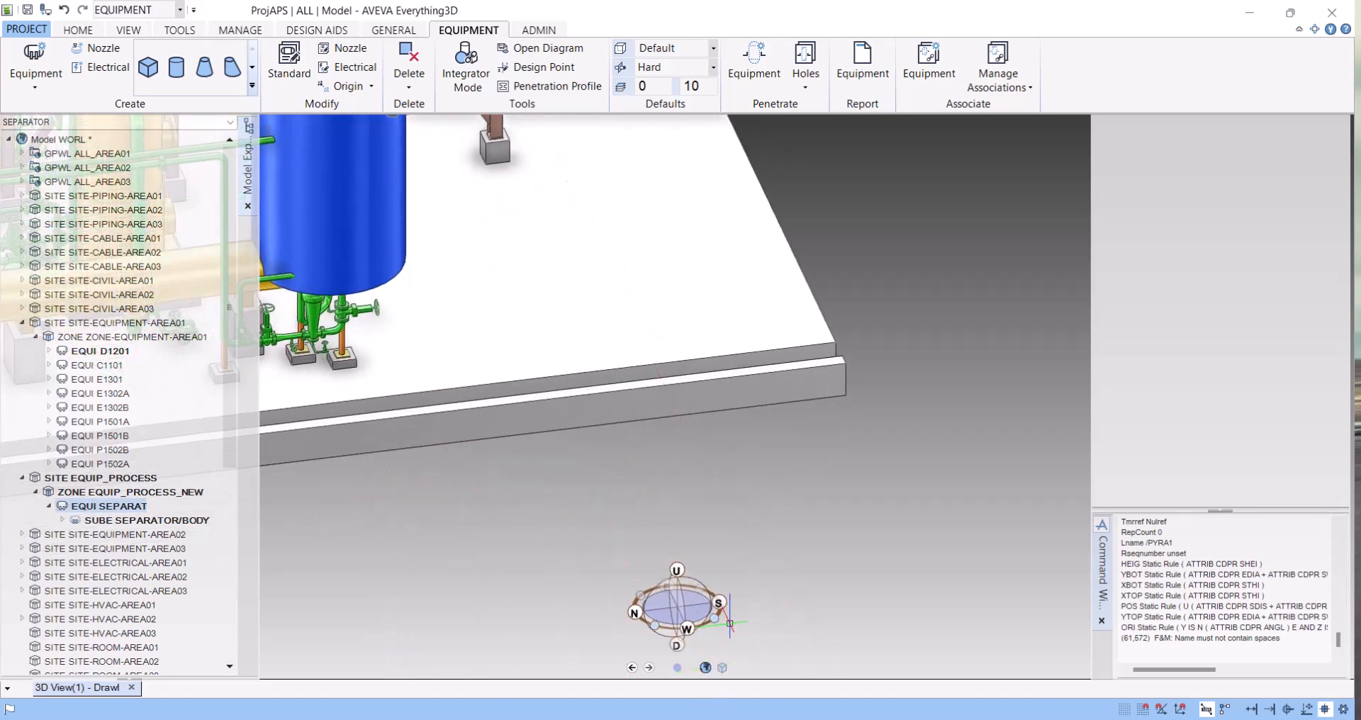
pyautogui.scroll(2, 725, 622)
pyautogui.scroll(-3, 725, 622)
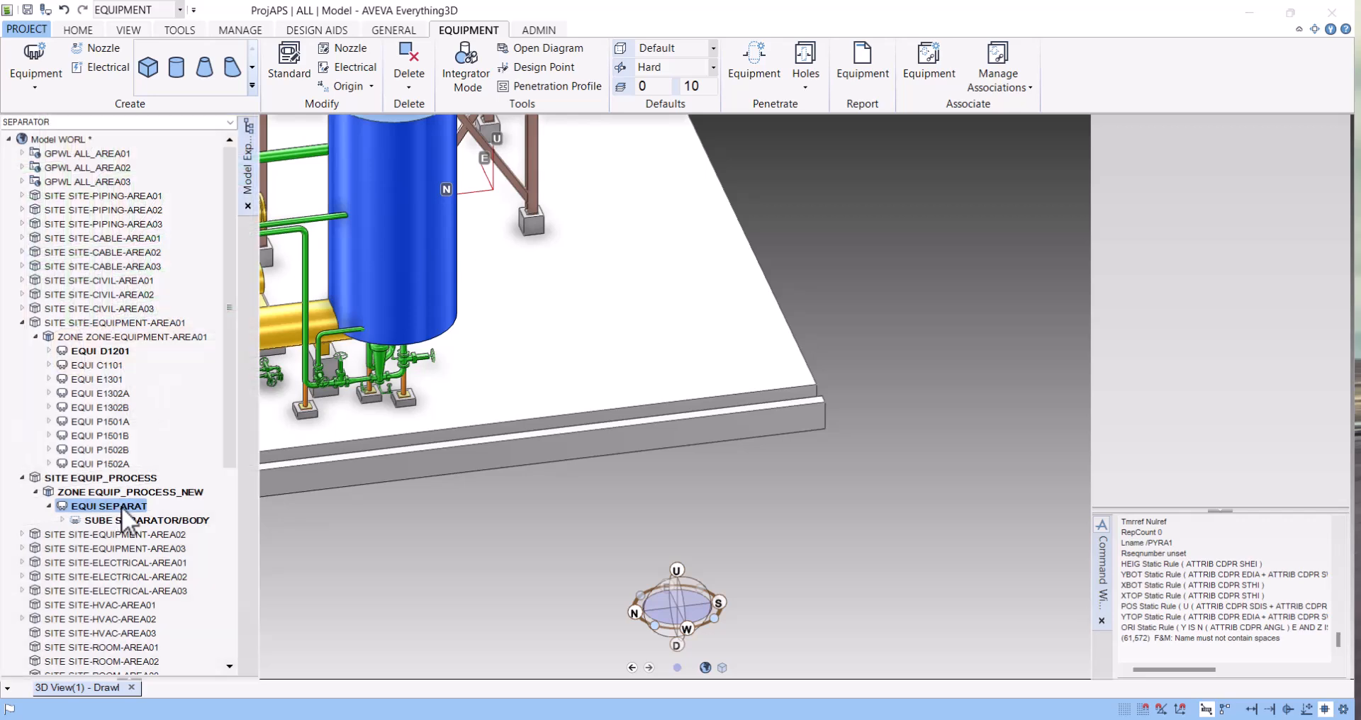
pyautogui.click(1136, 656)
pyautogui.write('BY')
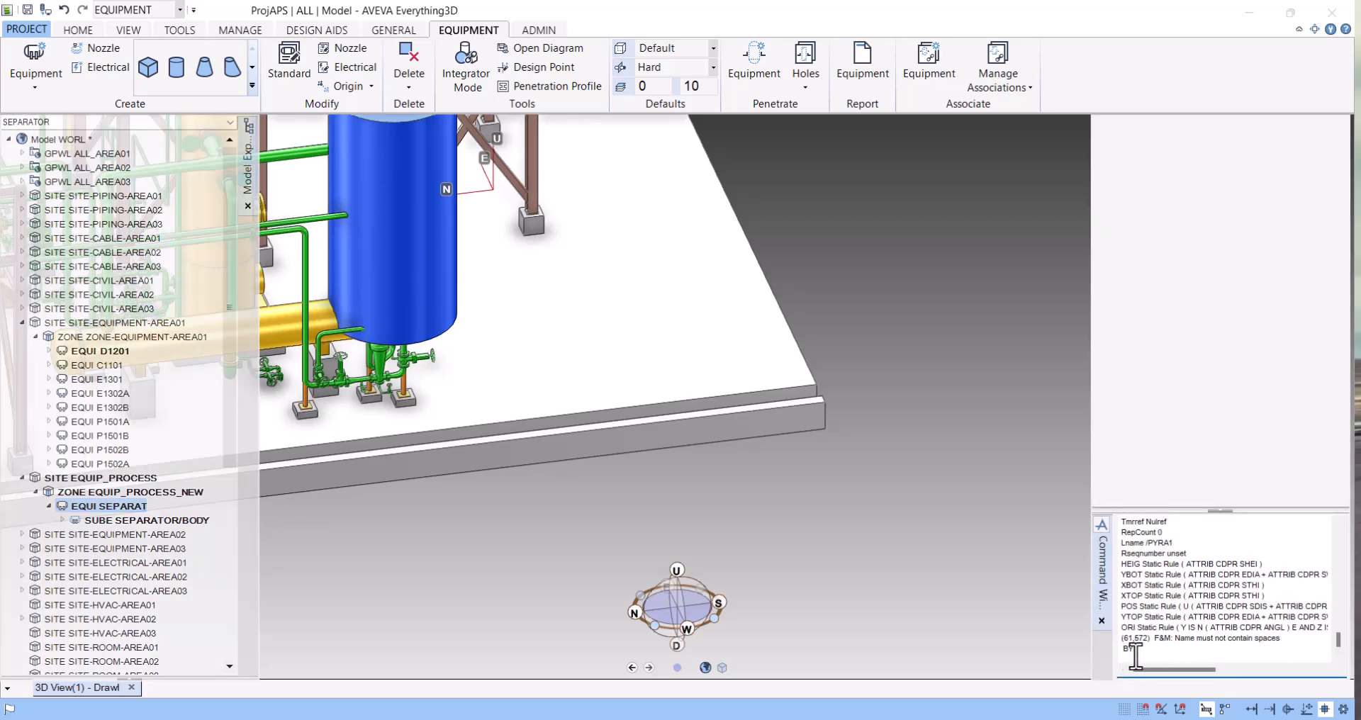
pyautogui.write('2000 WRT *')
pyautogui.write('*')
pyautogui.press('Return')
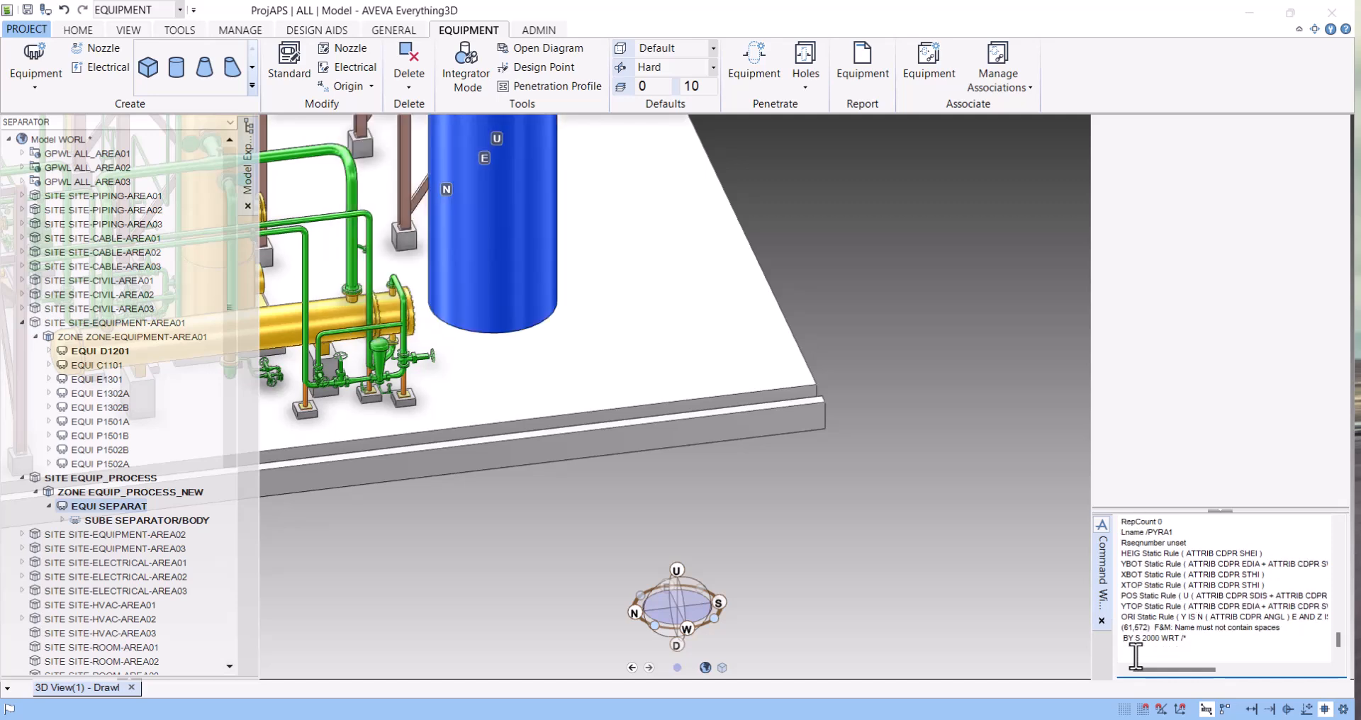
pyautogui.press('Return')
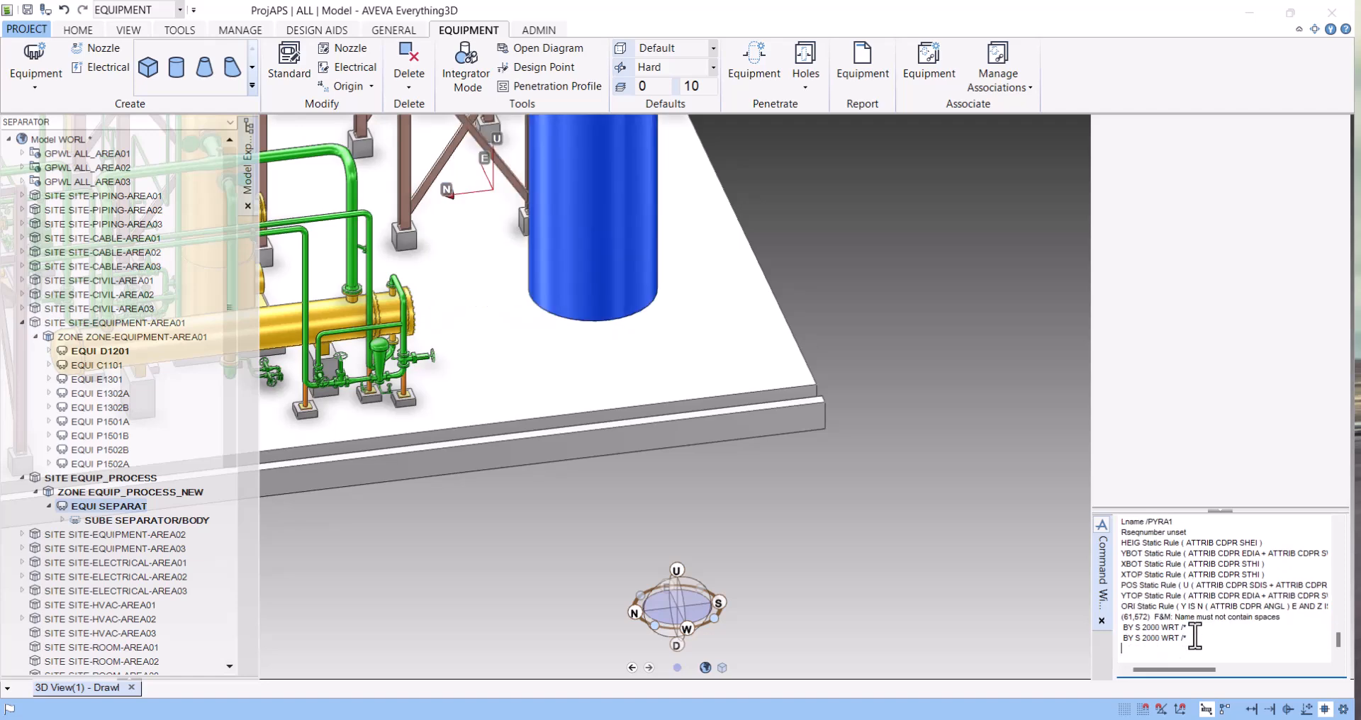
pyautogui.scroll(-4, 629, 316)
pyautogui.moveTo(605, 308); pyautogui.dragTo(780, 395, button='middle')
pyautogui.scroll(4, 780, 396)
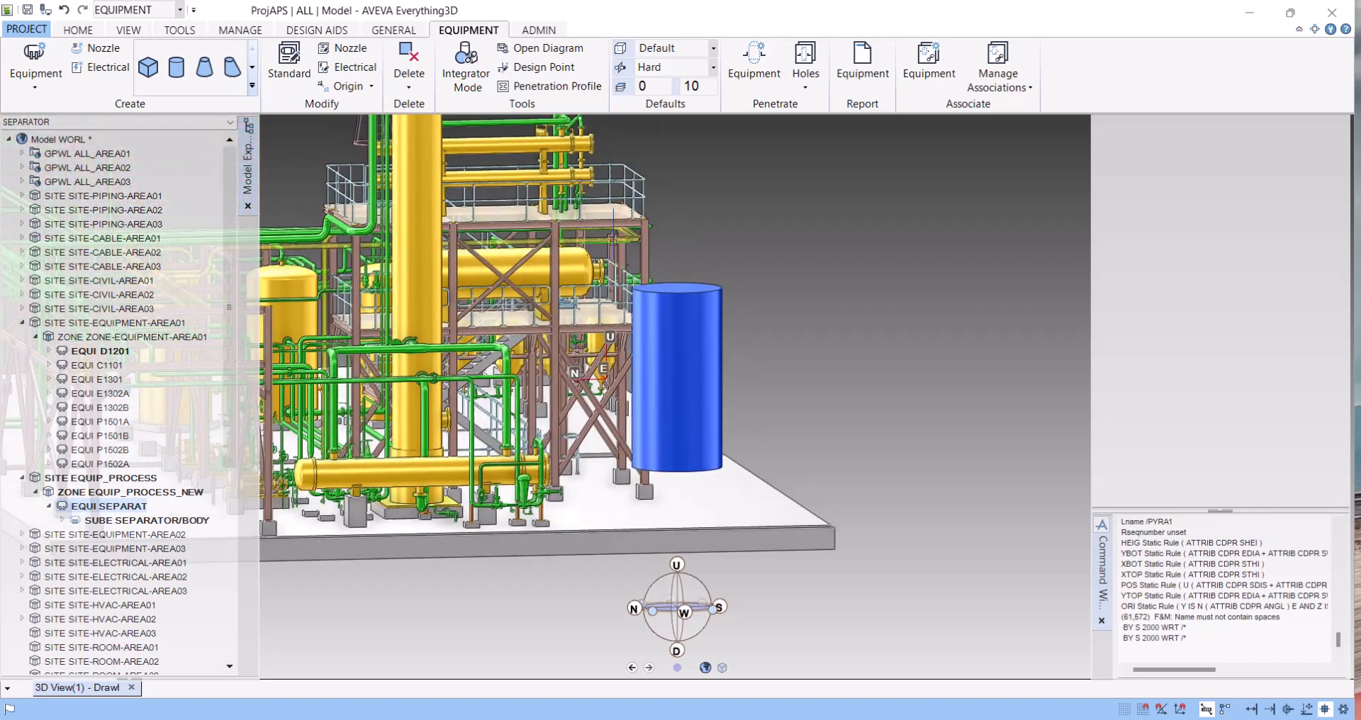
pyautogui.scroll(1, 773, 400)
pyautogui.moveTo(678, 326); pyautogui.dragTo(668, 342, button='middle')
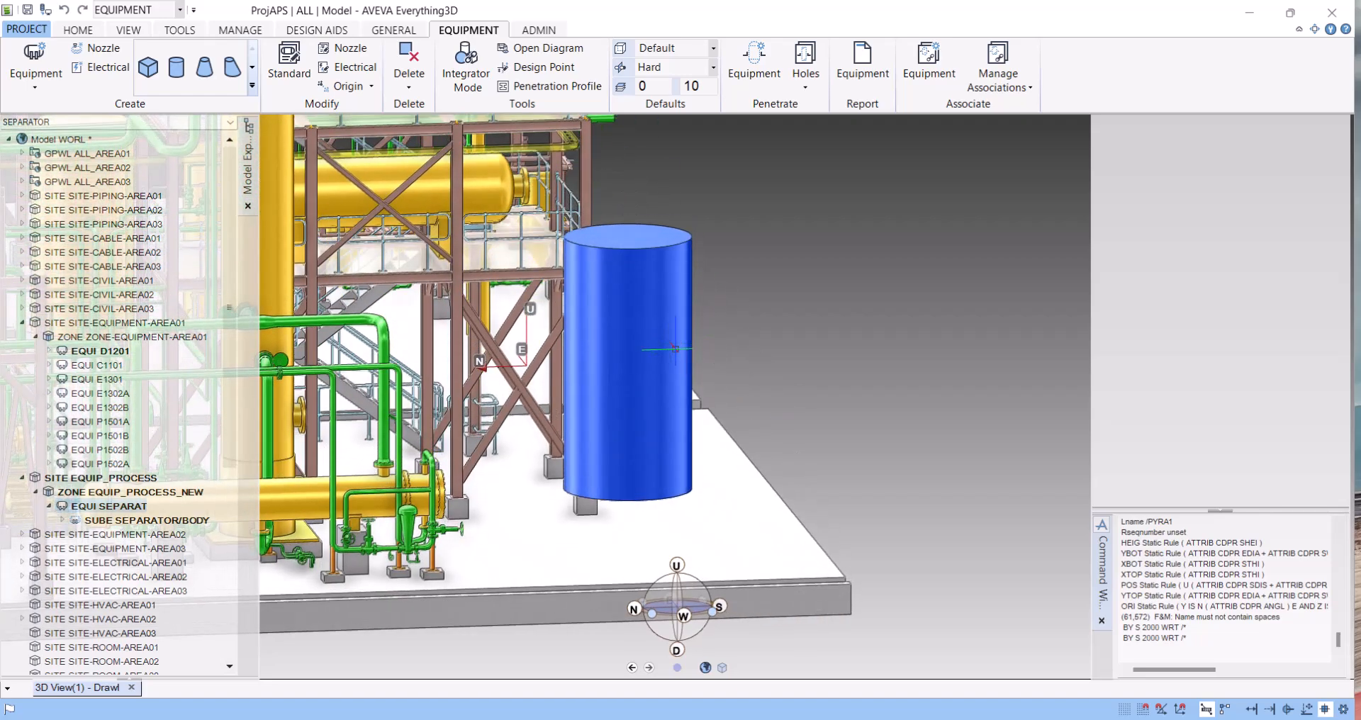
pyautogui.click(252, 68)
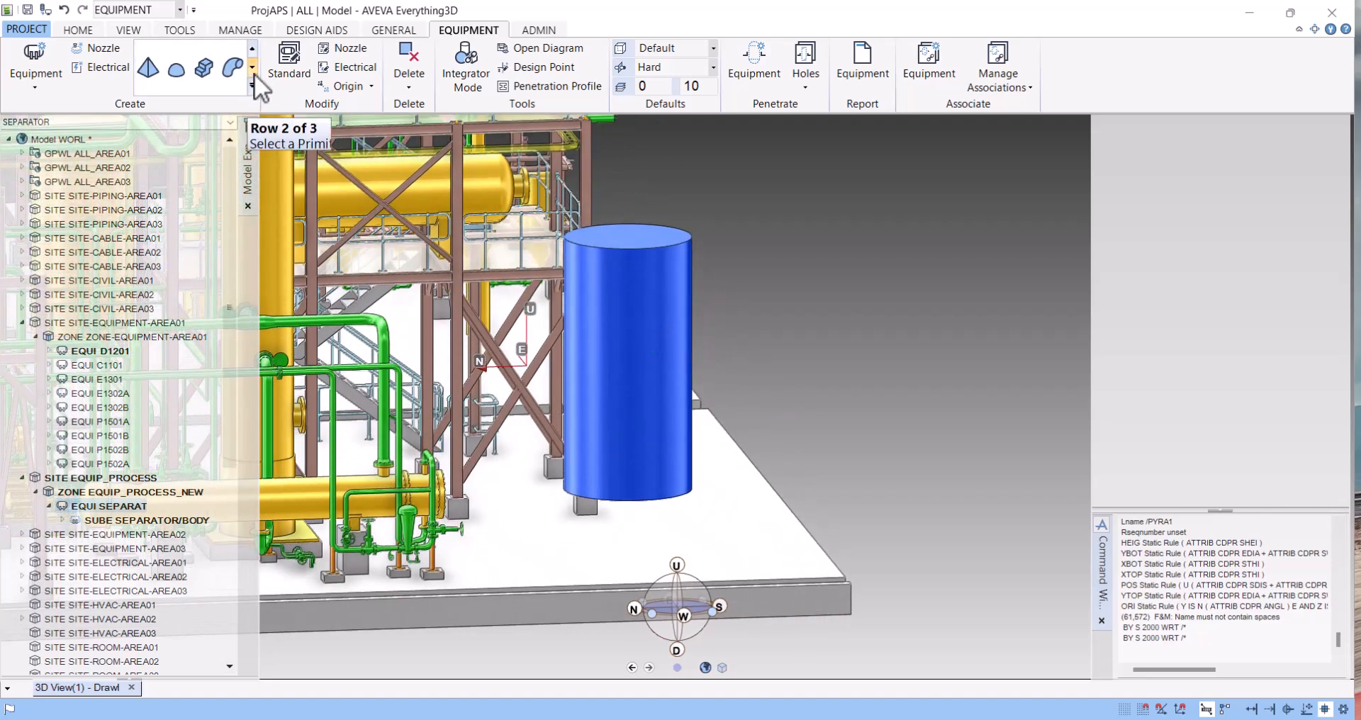
pyautogui.click(182, 73)
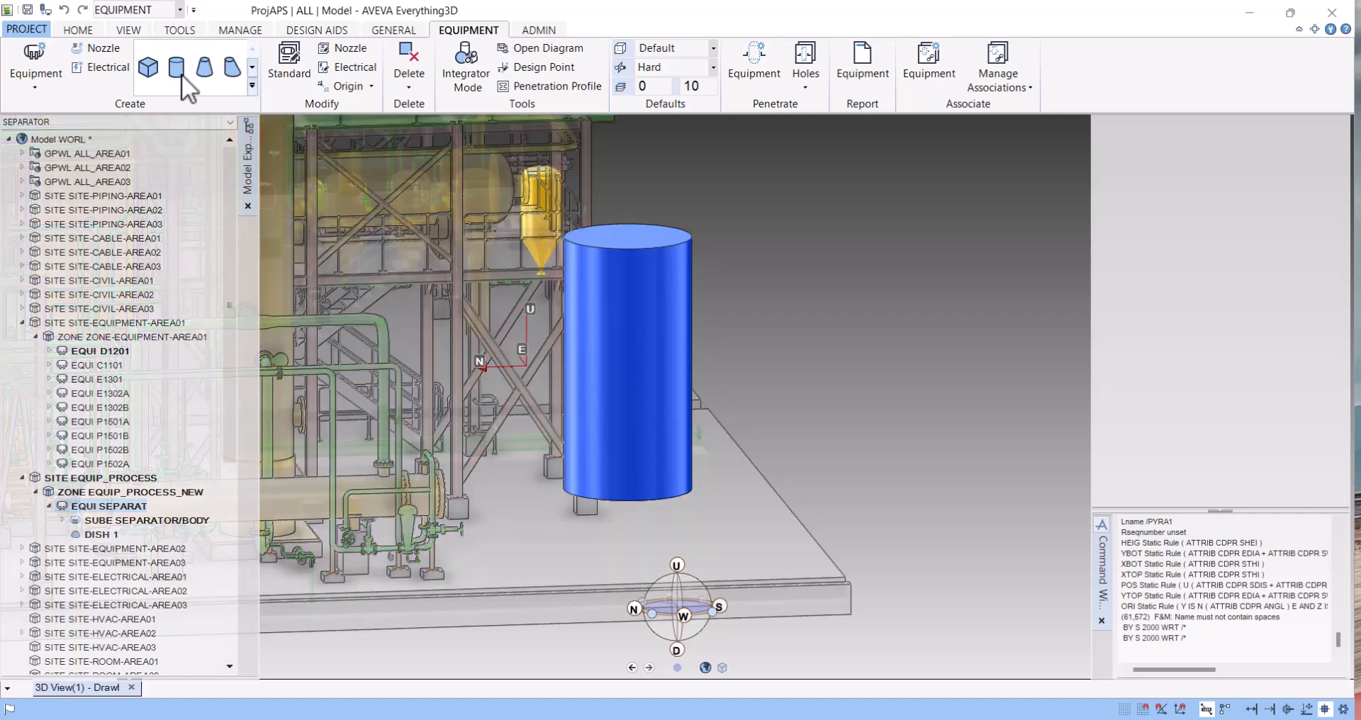
pyautogui.press('Escape')
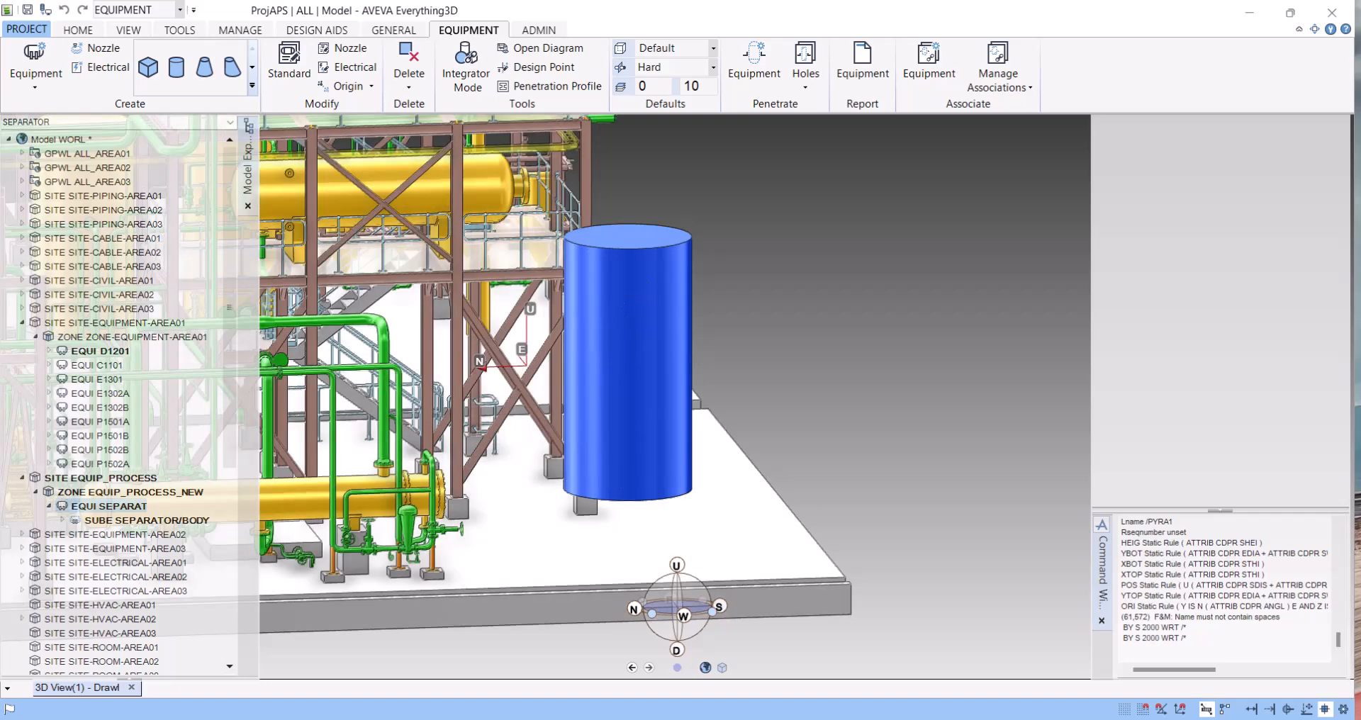
# Create a dish in SEPARATOR/BODY with its base centre at the cylinder's centre, diameter 2500 mm and height 750 mm.
pyautogui.click(115, 519)
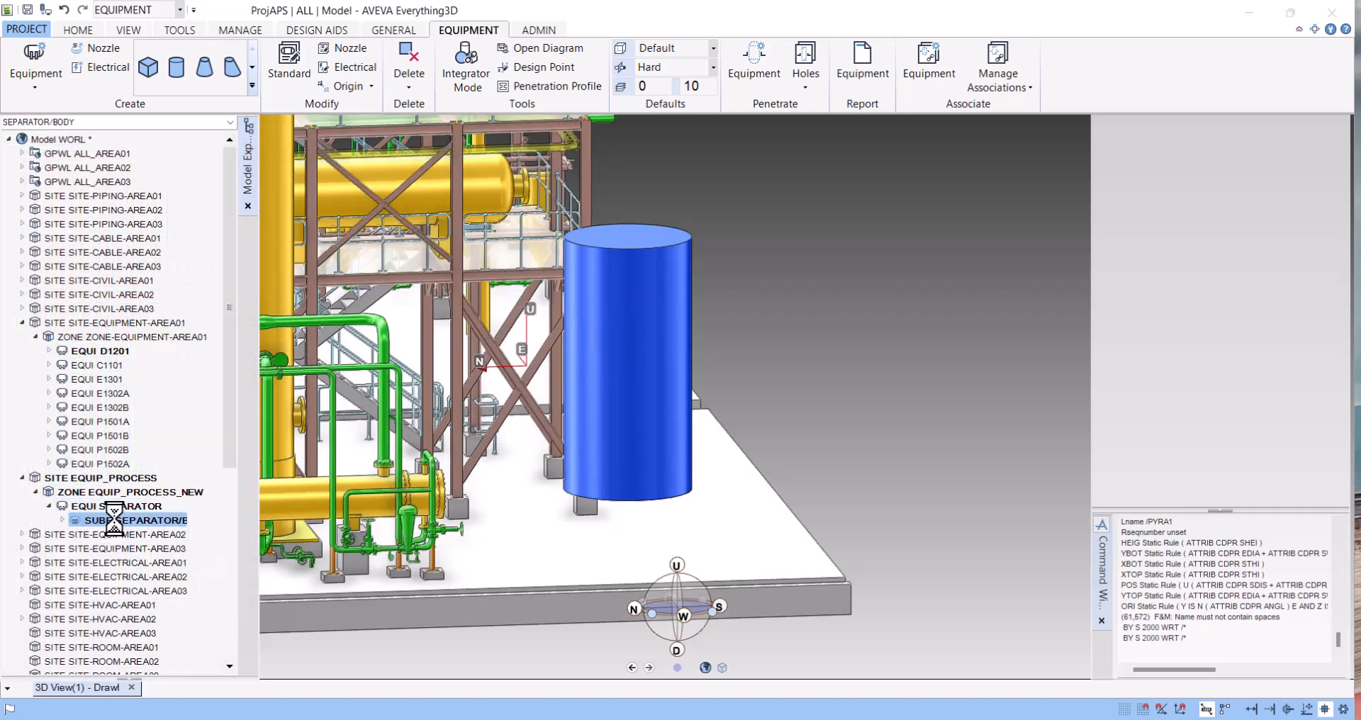
pyautogui.doubleClick(98, 521)
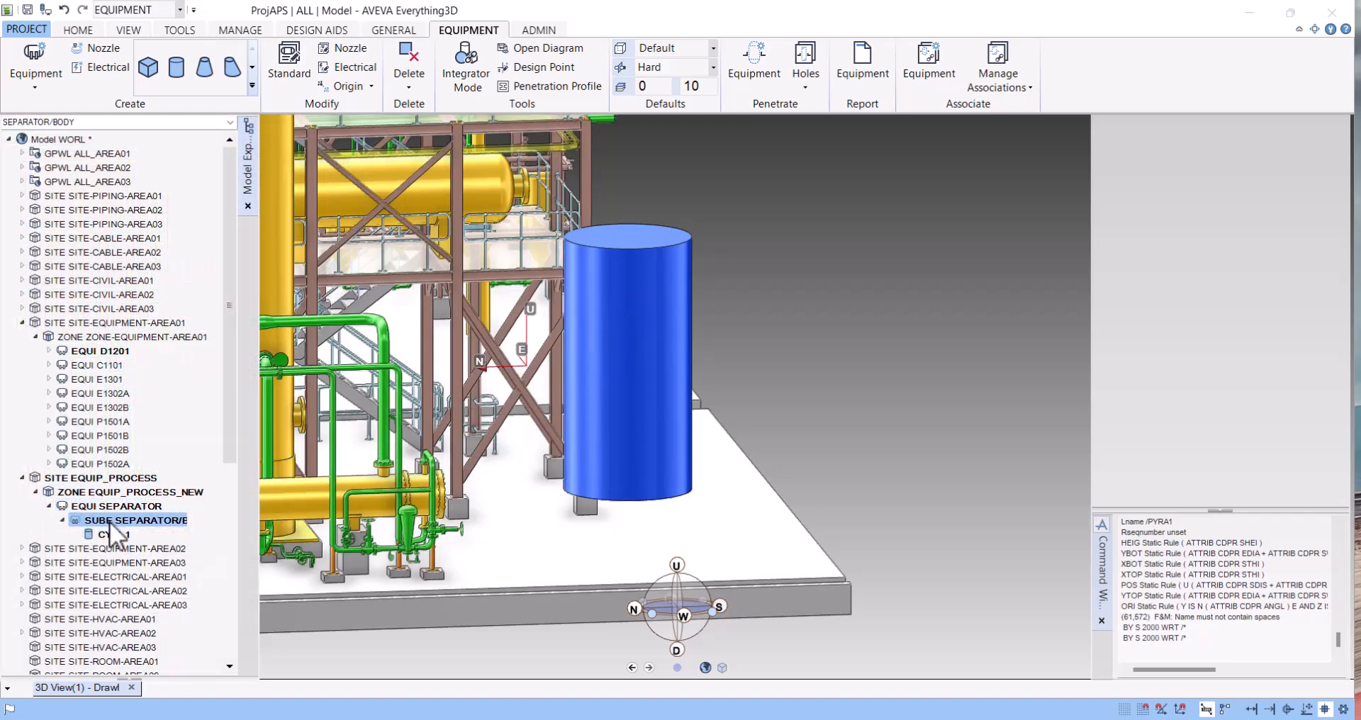
pyautogui.click(253, 71)
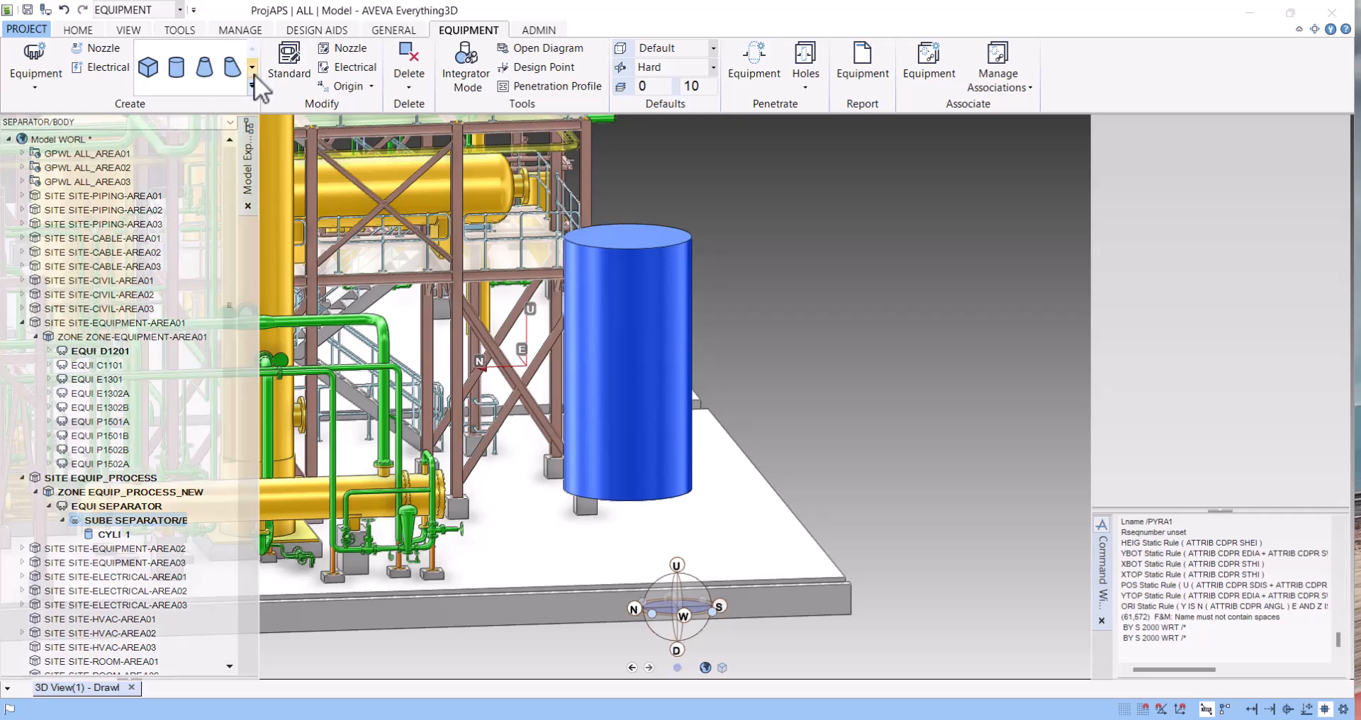
pyautogui.click(177, 73)
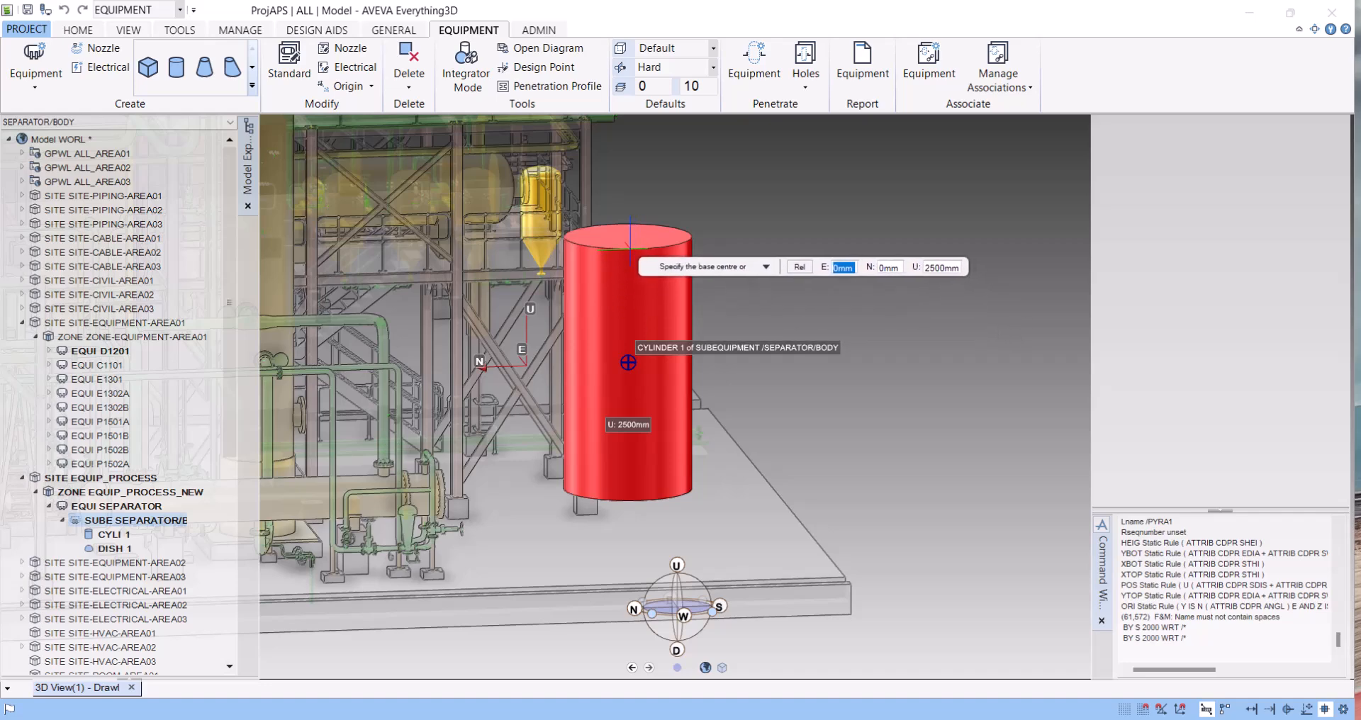
pyautogui.scroll(3, 628, 362)
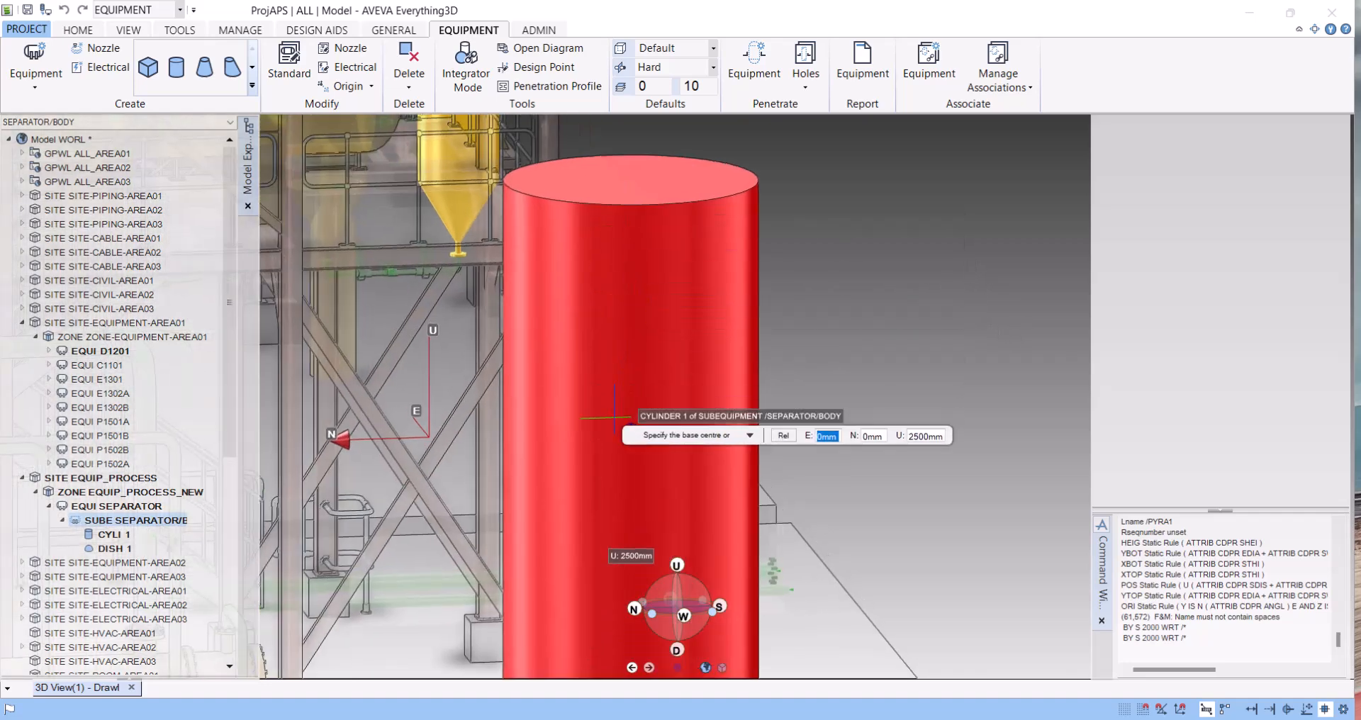
pyautogui.click(631, 430)
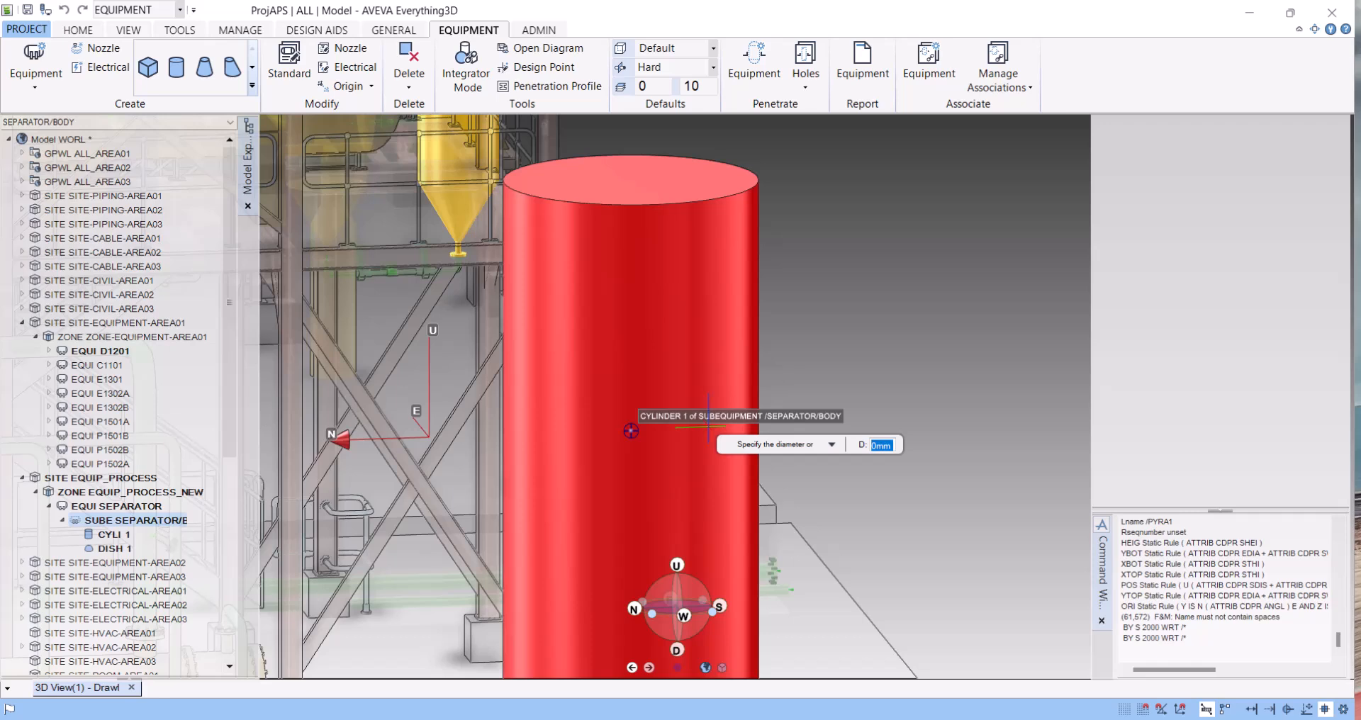
pyautogui.write('2500')
pyautogui.press('Return')
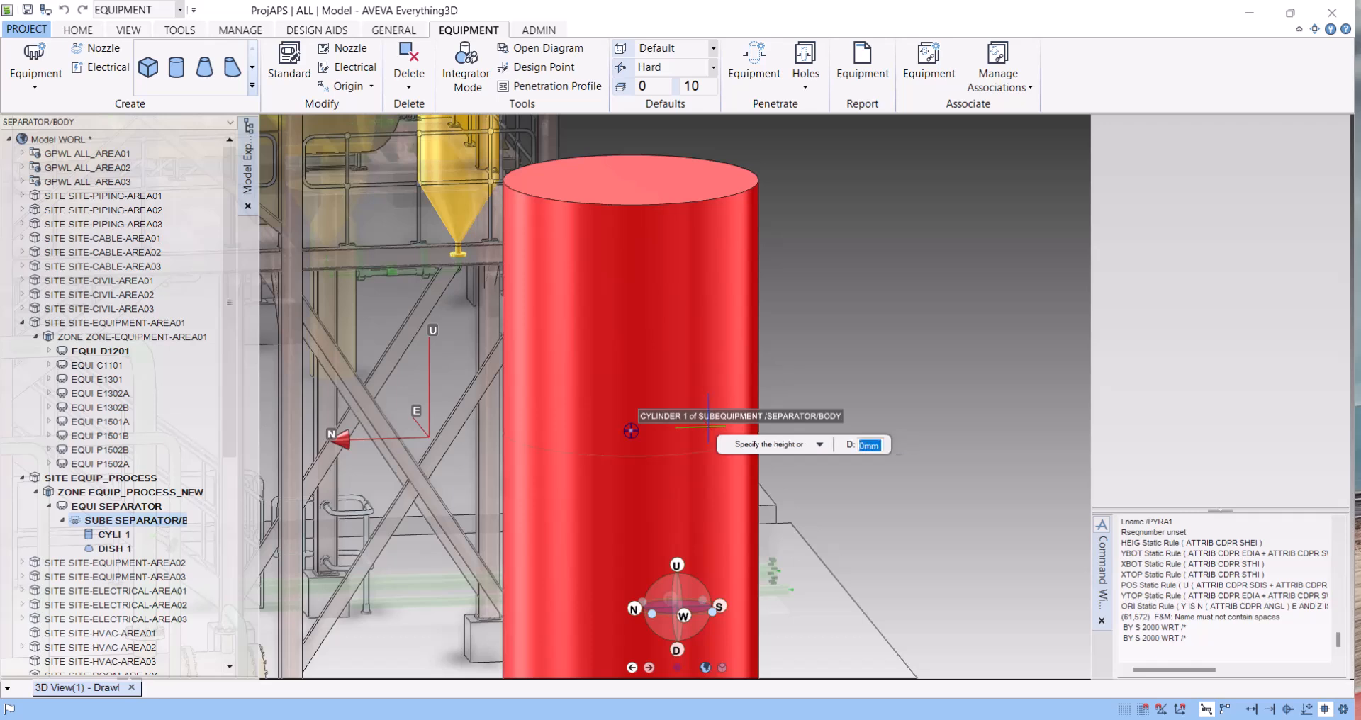
pyautogui.write('750')
pyautogui.press('Return')
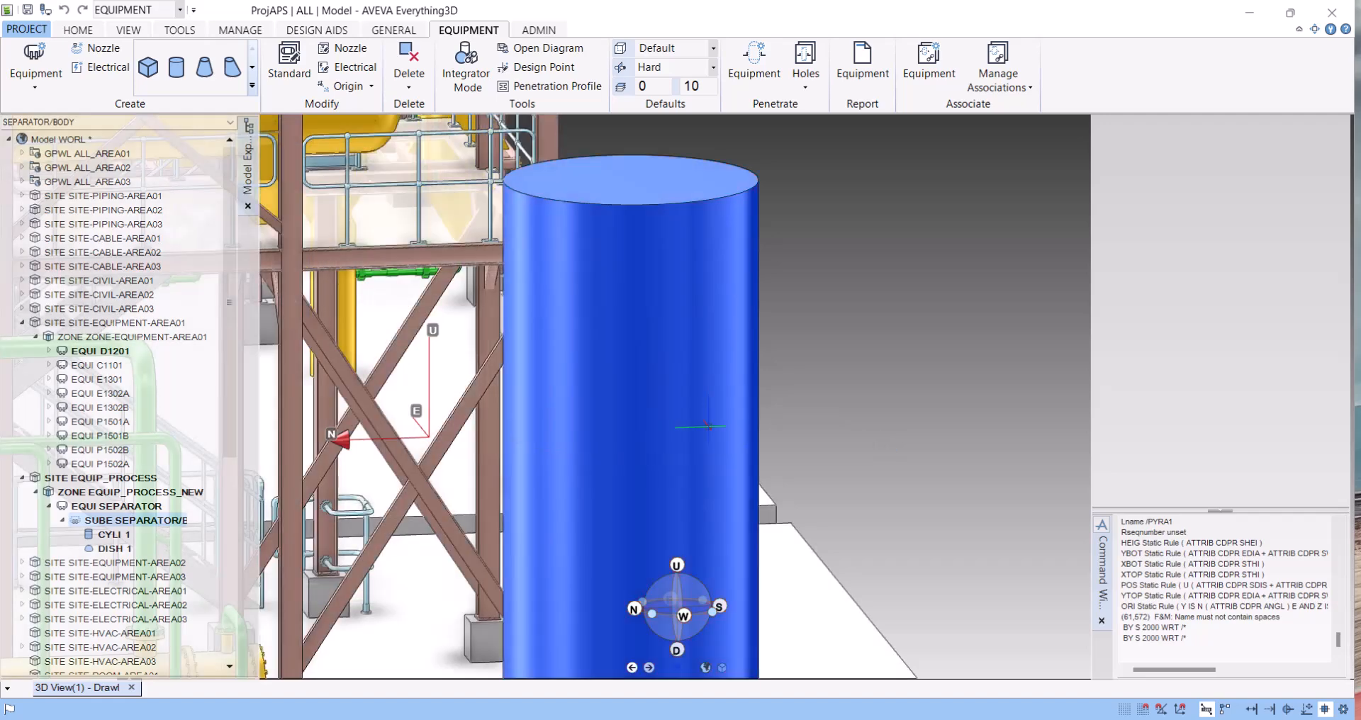
# Select the new dish, switch the model to wireframe display and examine where the dish sits inside the cylinder.
pyautogui.click(100, 547)
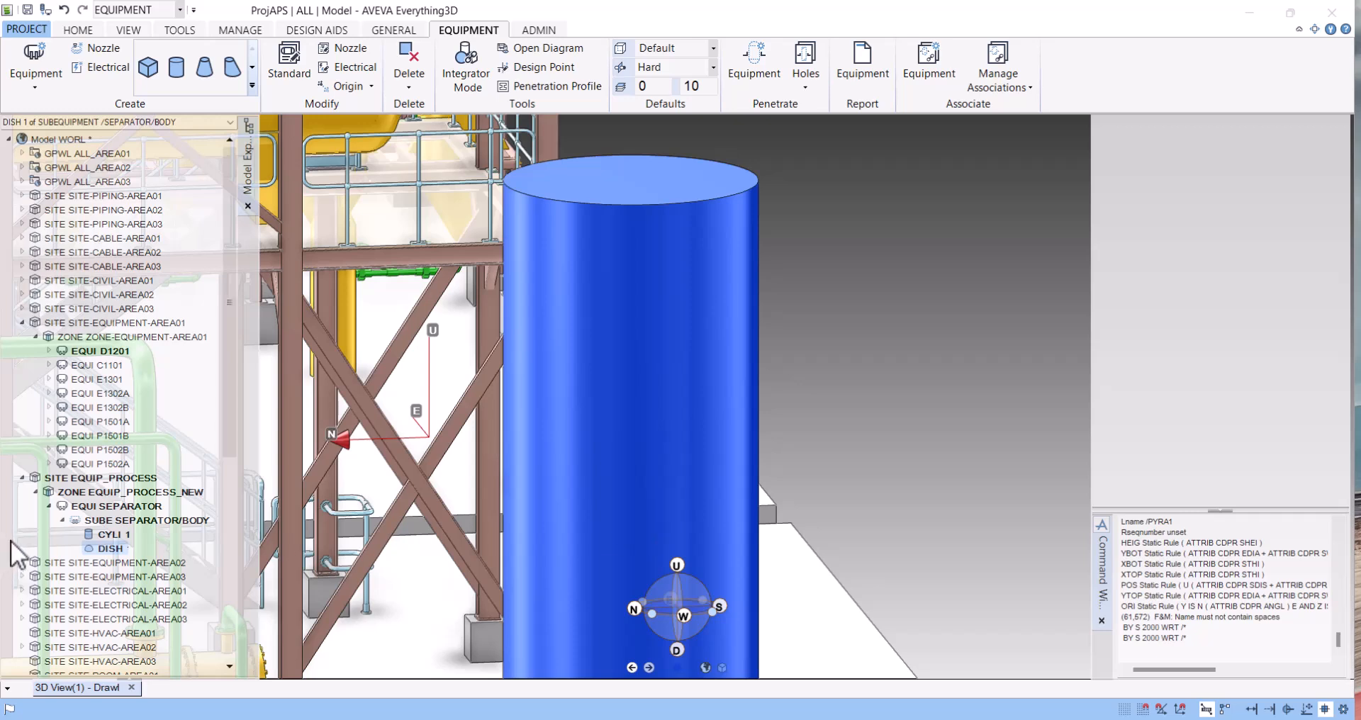
pyautogui.press('F8')
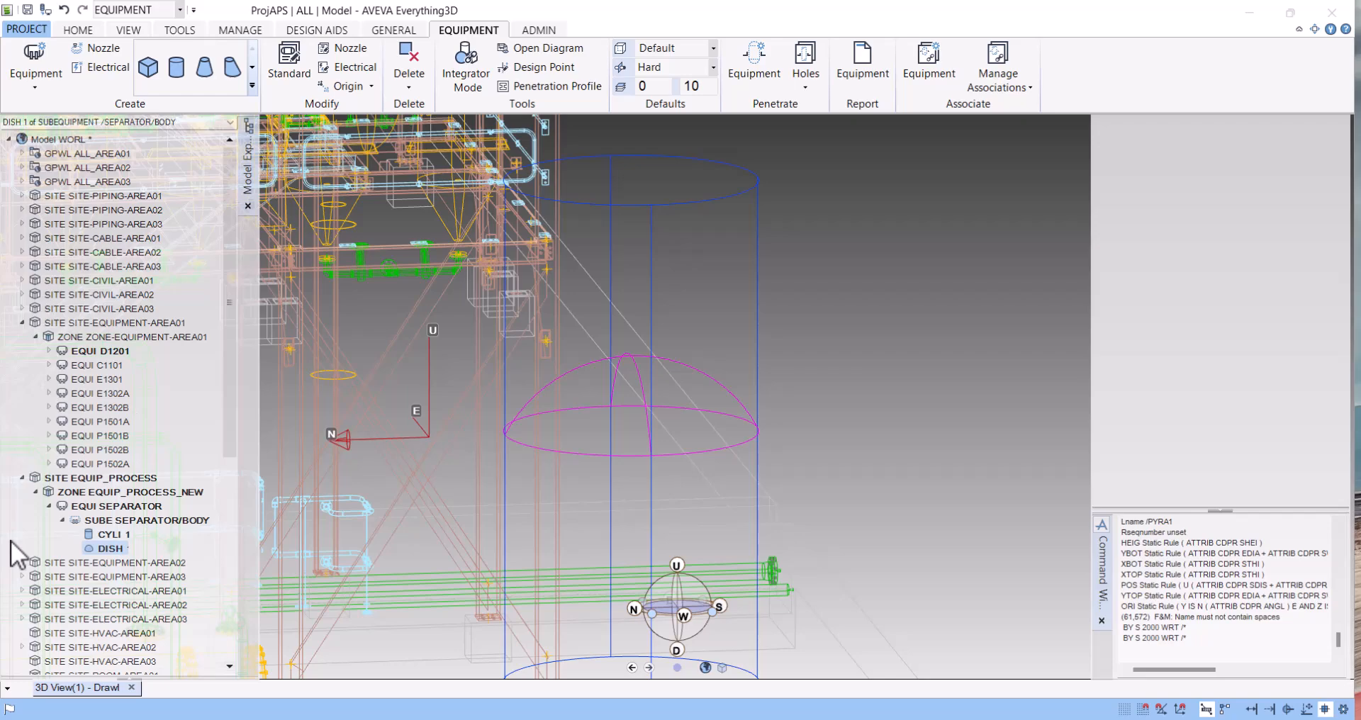
pyautogui.scroll(-5, 587, 346)
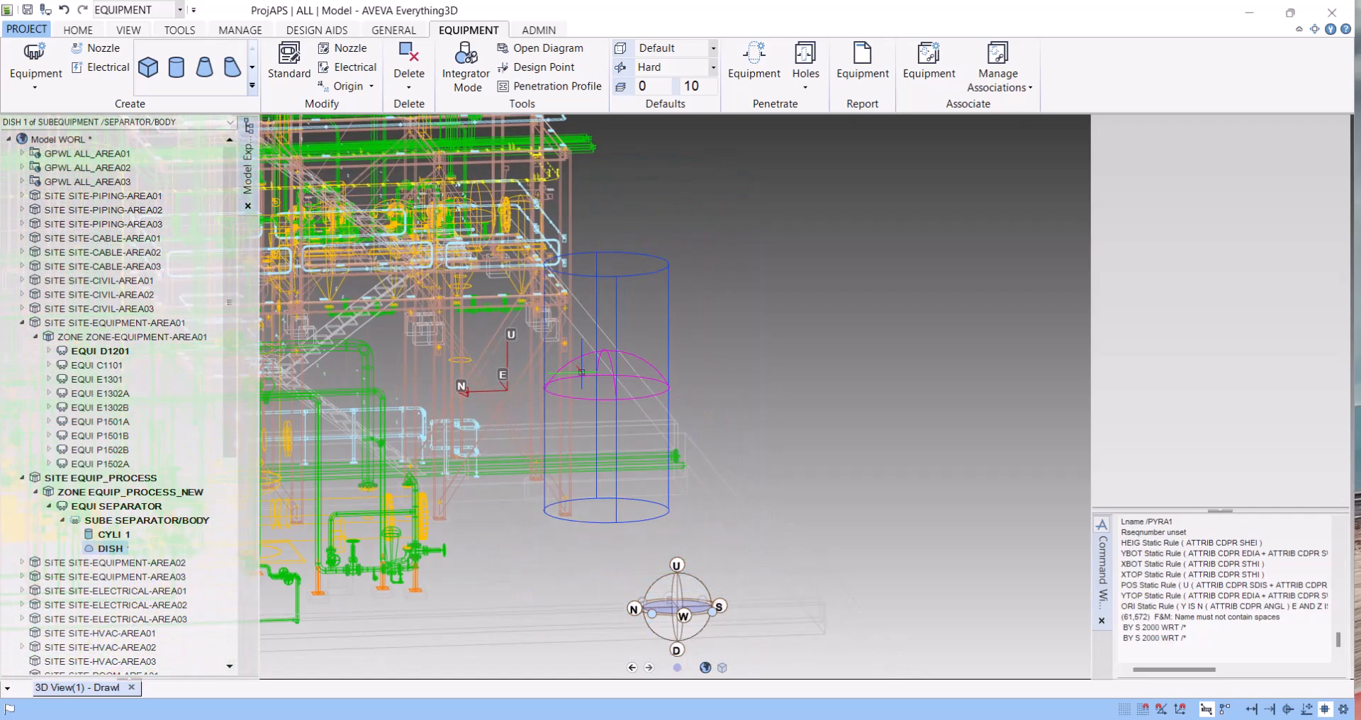
pyautogui.scroll(3, 699, 386)
pyautogui.scroll(3, 709, 440)
pyautogui.scroll(-3, 709, 440)
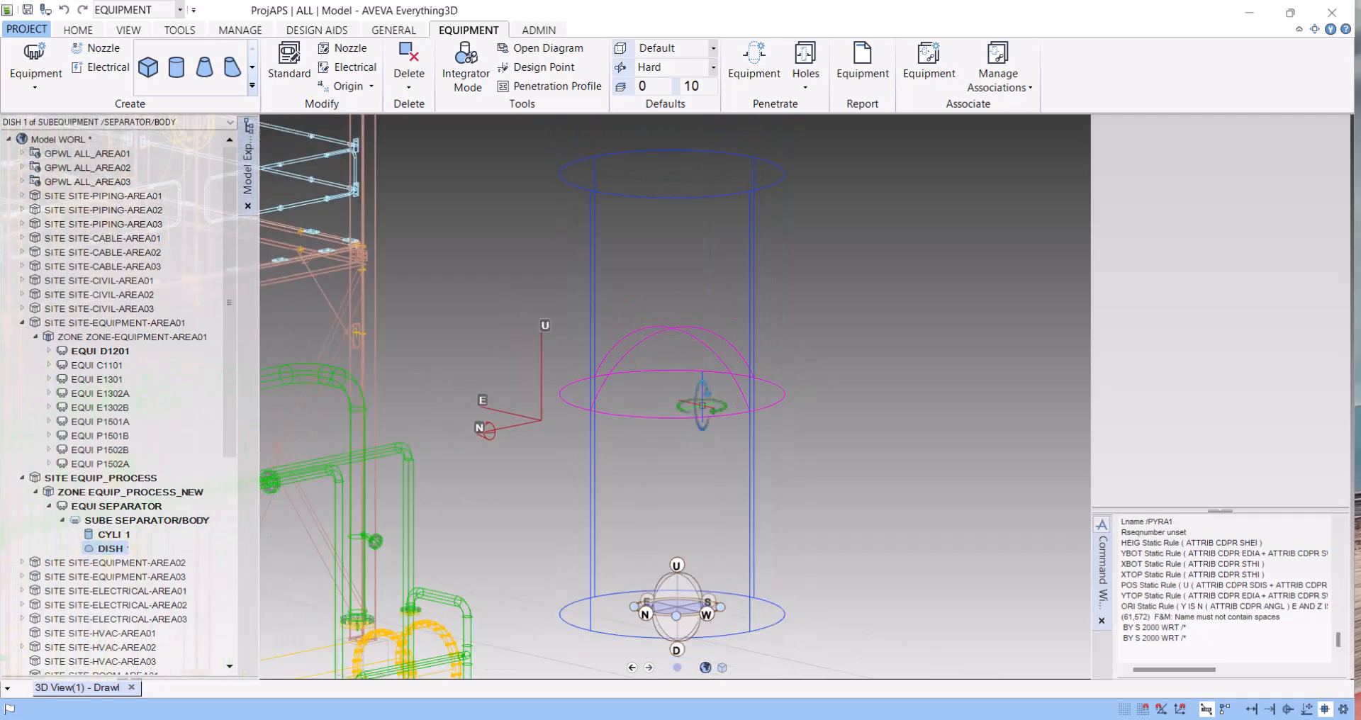
pyautogui.scroll(-1, 702, 406)
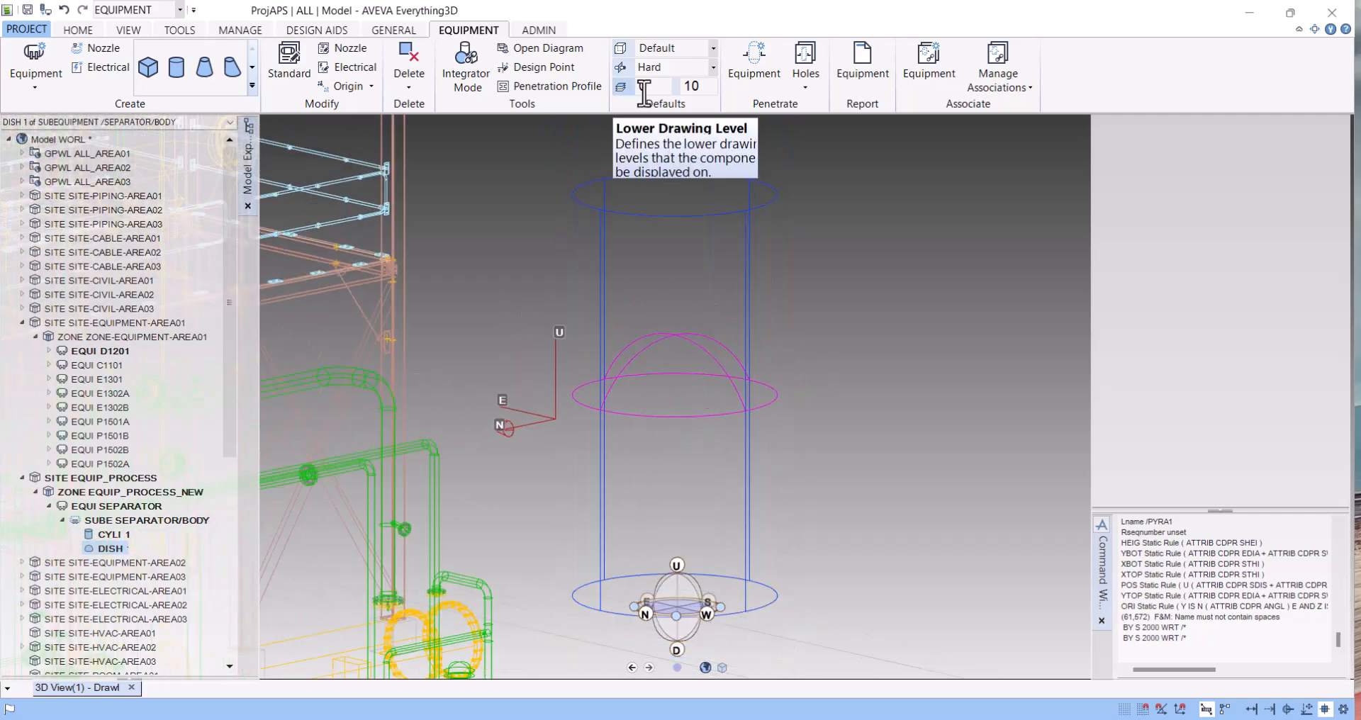
# Measure the distance from the cylinder's top rim to the dish's base rim, snapping to graphics.
pyautogui.click(74, 28)
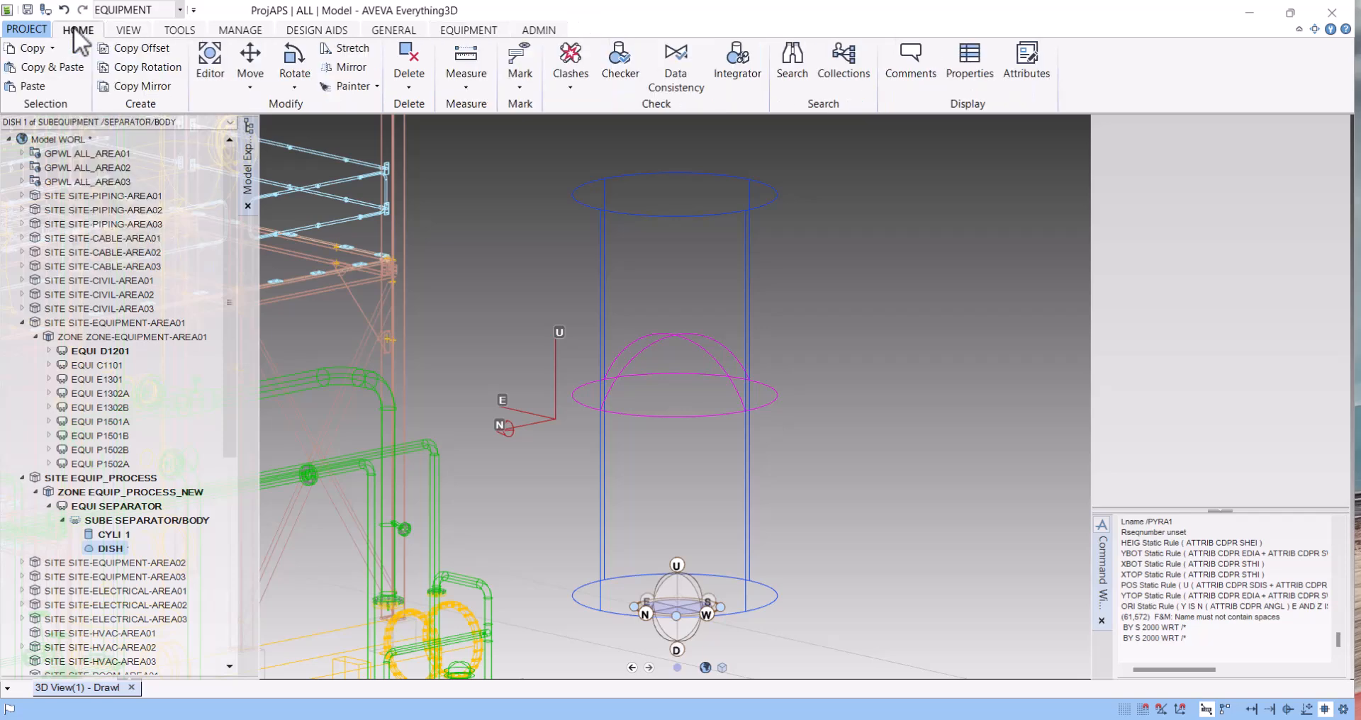
pyautogui.click(466, 88)
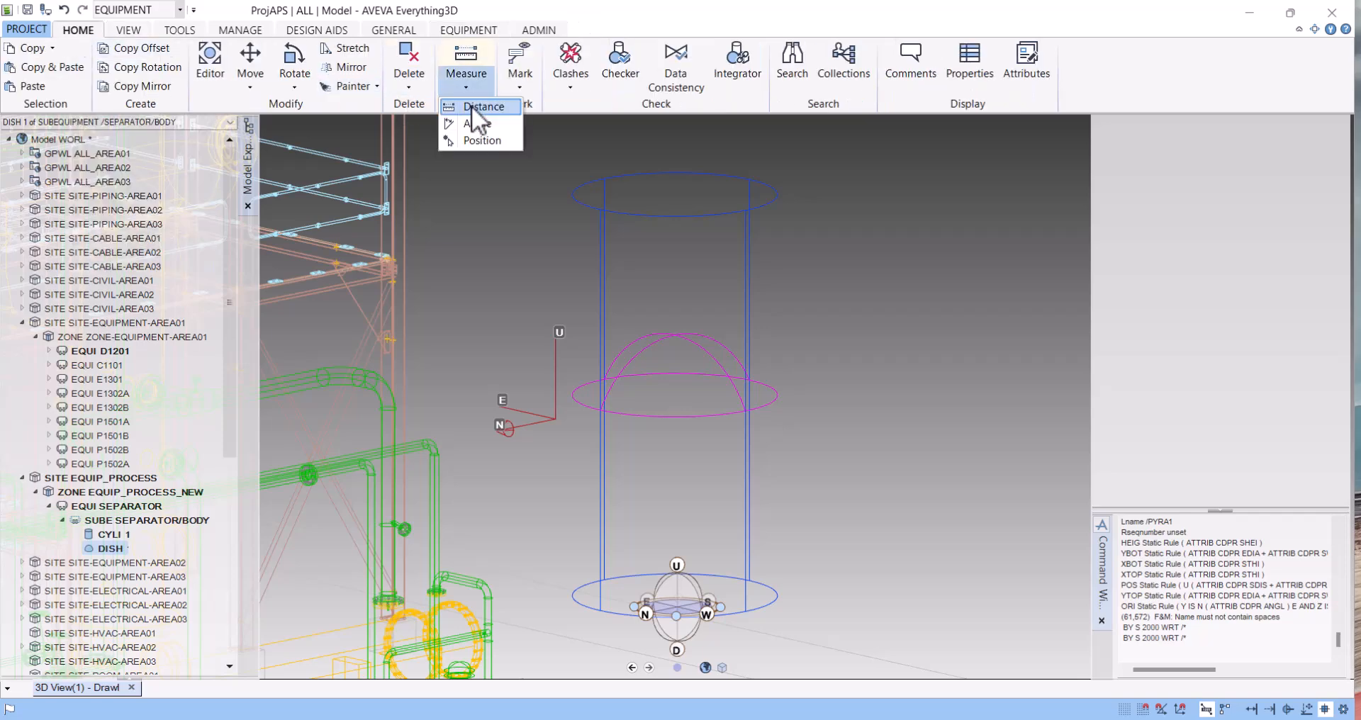
pyautogui.click(471, 105)
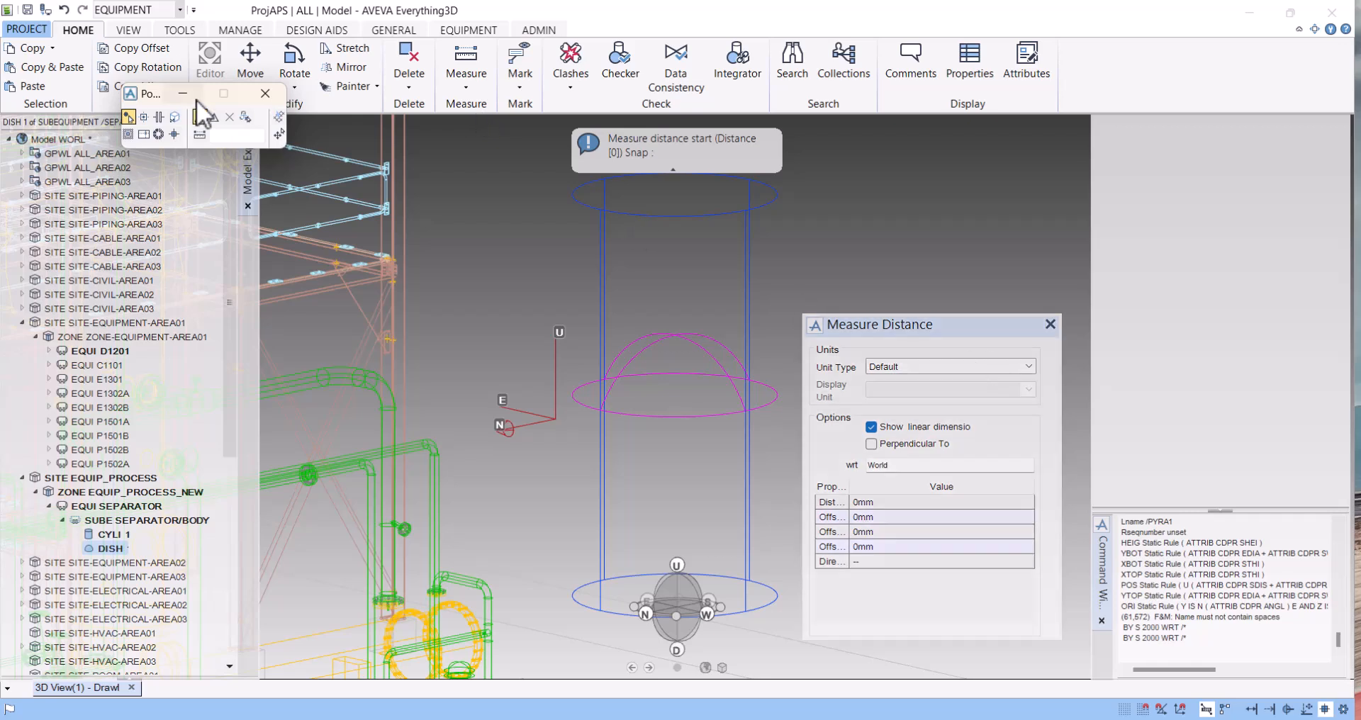
pyautogui.moveTo(148, 94); pyautogui.dragTo(878, 165)
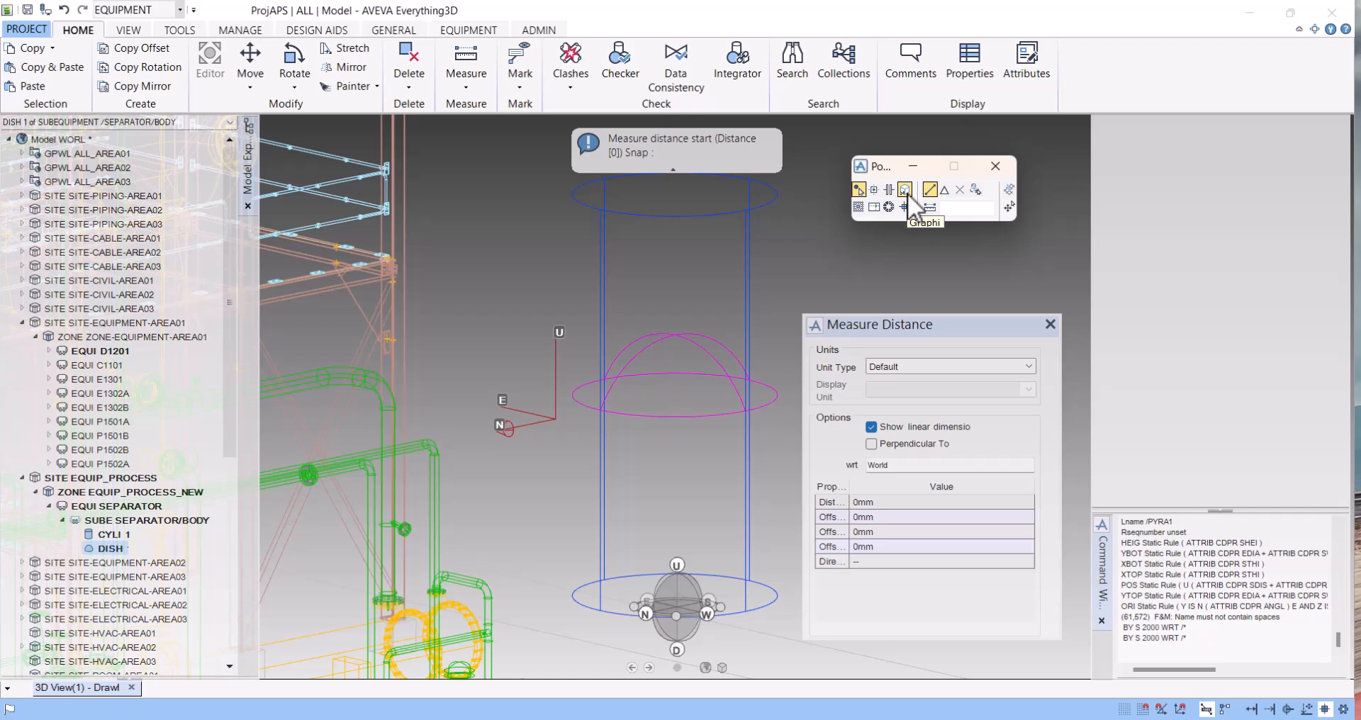
pyautogui.click(907, 191)
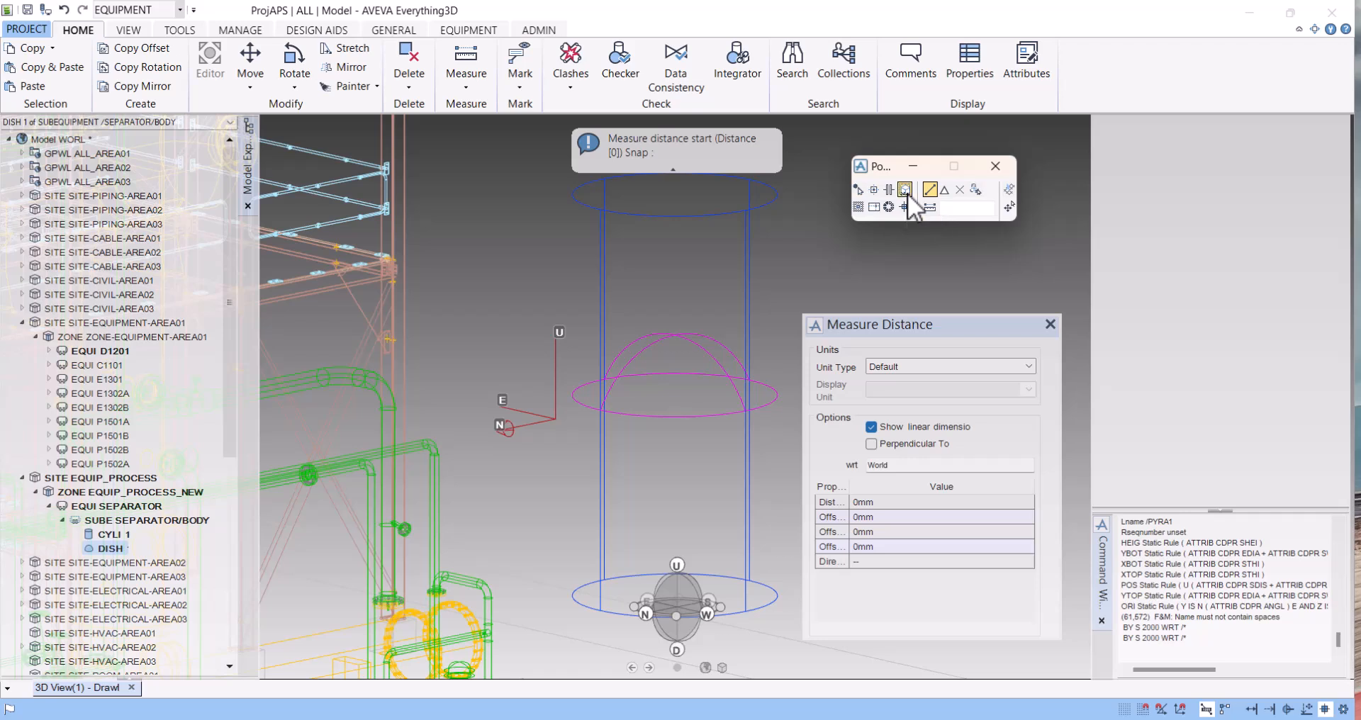
pyautogui.click(677, 214)
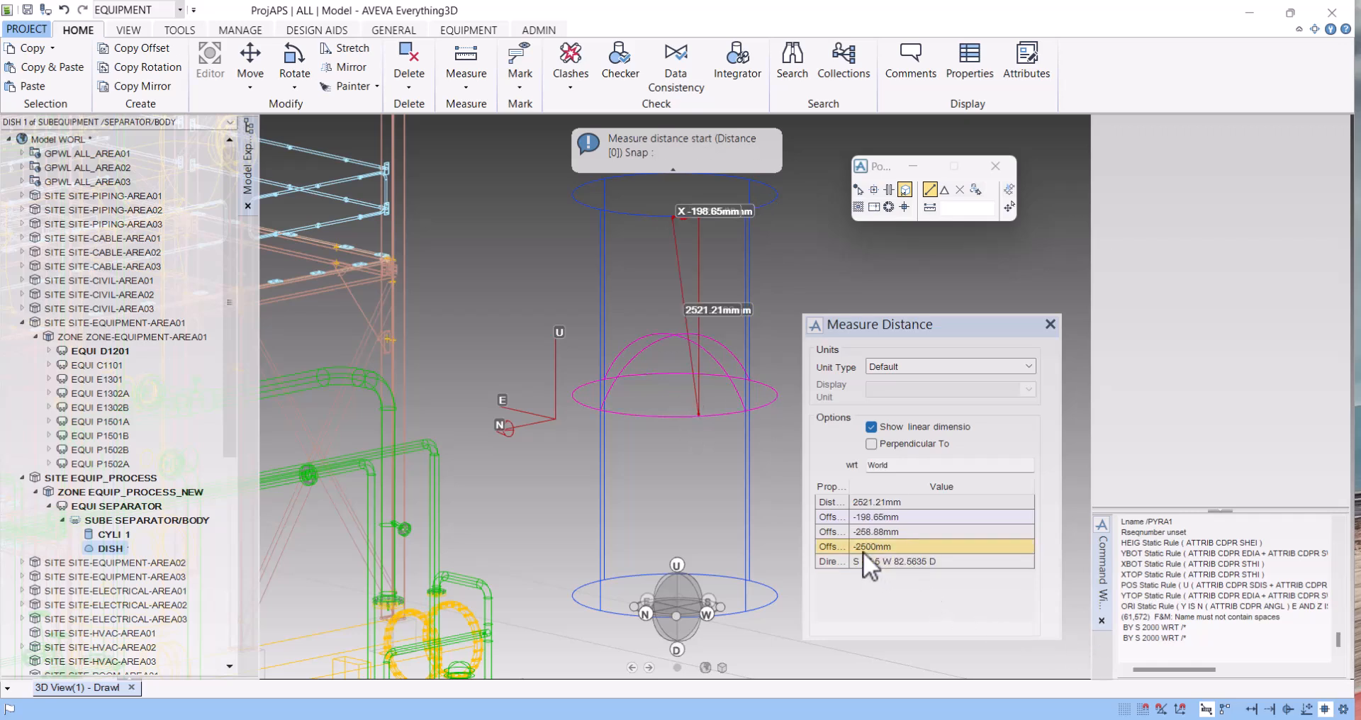
pyautogui.click(1050, 324)
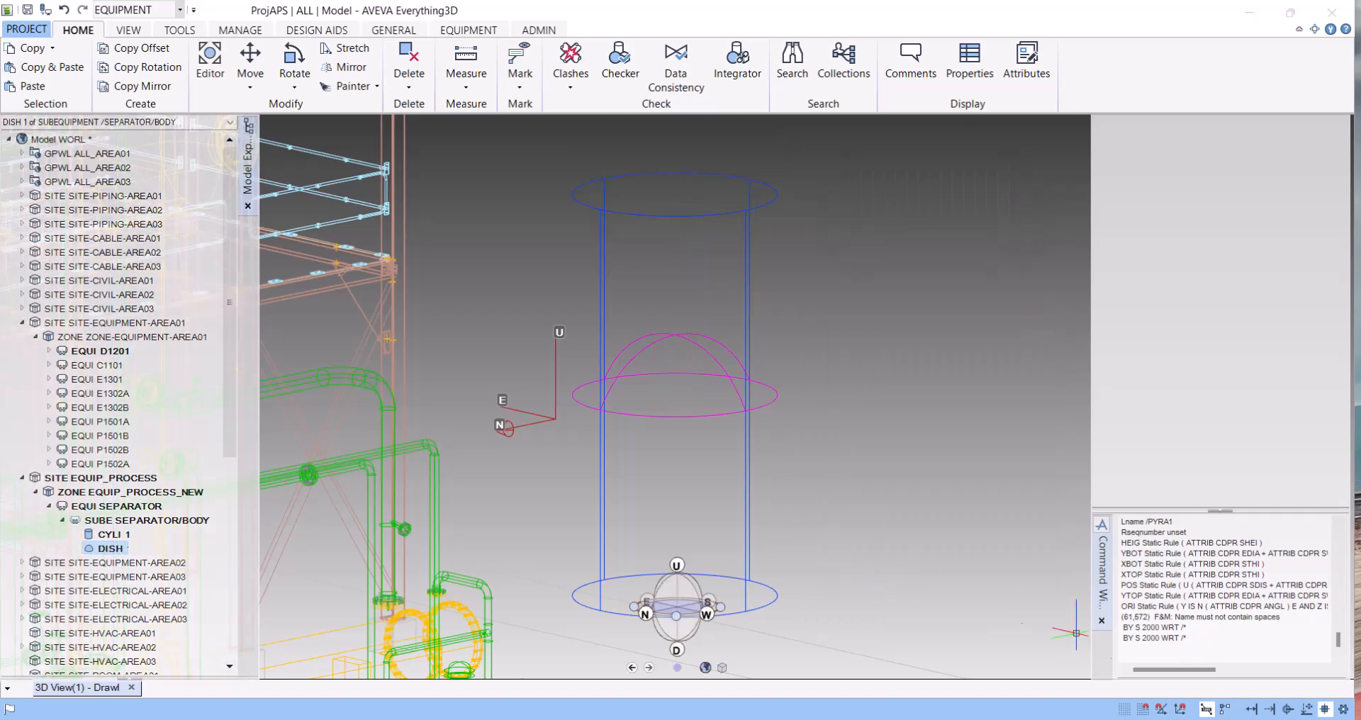
# Move the dish up to the cylinder's top by running the command BY U 2500 WRT /*.
pyautogui.click(1161, 657)
pyautogui.write('BY U 25')
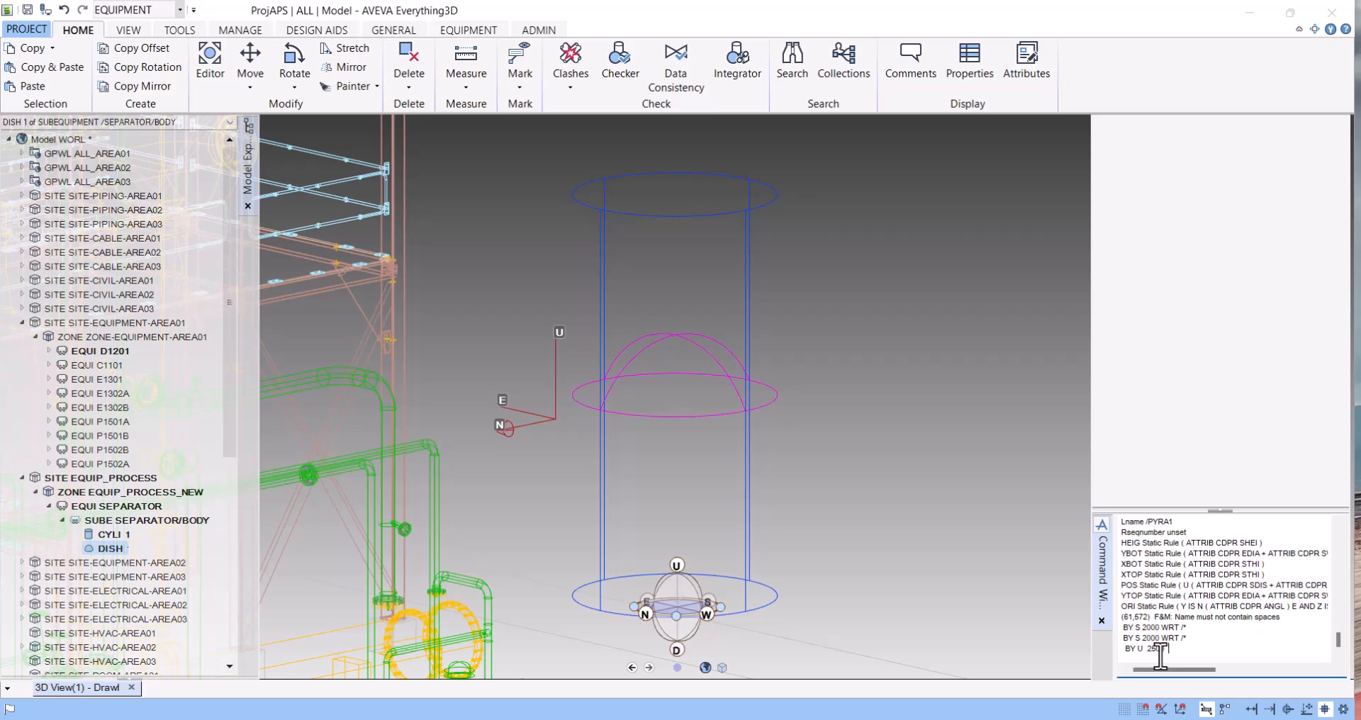
pyautogui.press('Return')
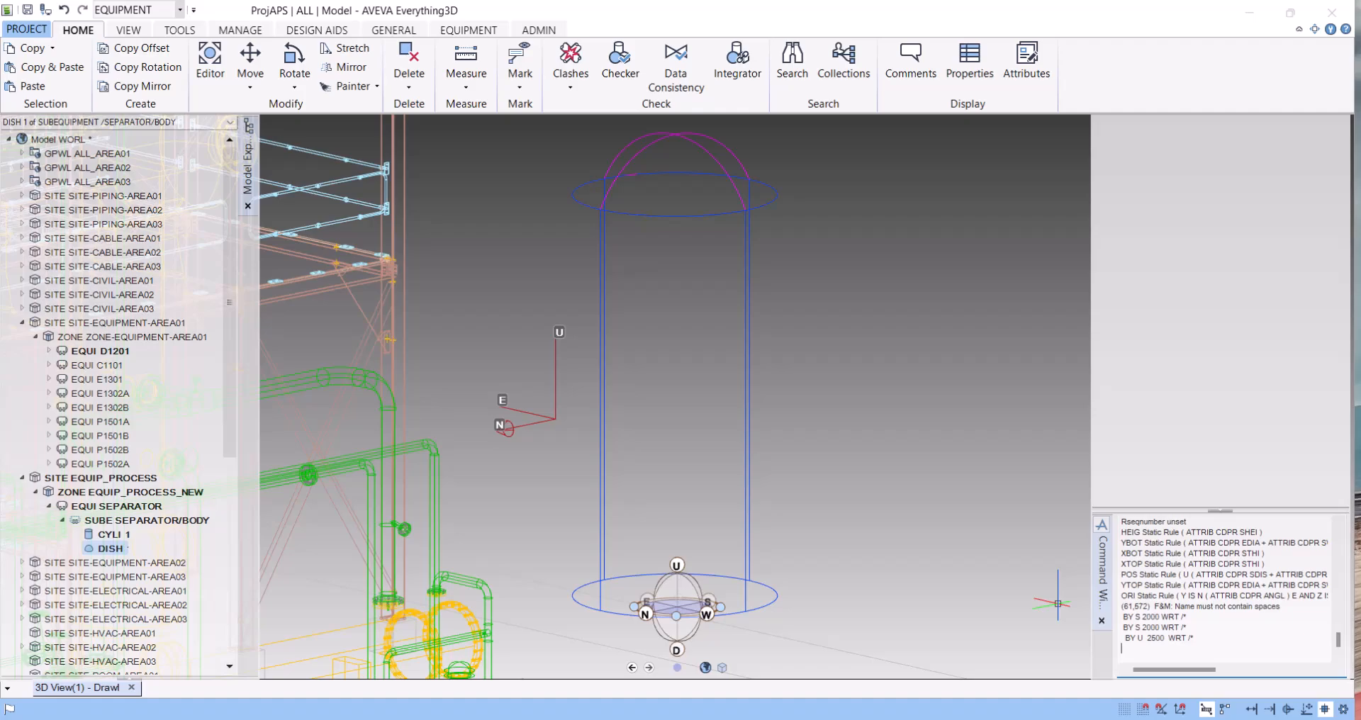
# Return the model to shaded display and examine the dish on top of the separator cylinder.
pyautogui.press('F8')
pyautogui.scroll(-3, 739, 309)
pyautogui.scroll(-3, 739, 309)
pyautogui.moveTo(739, 309); pyautogui.dragTo(665, 312, button='middle')
pyautogui.scroll(-2, 664, 309)
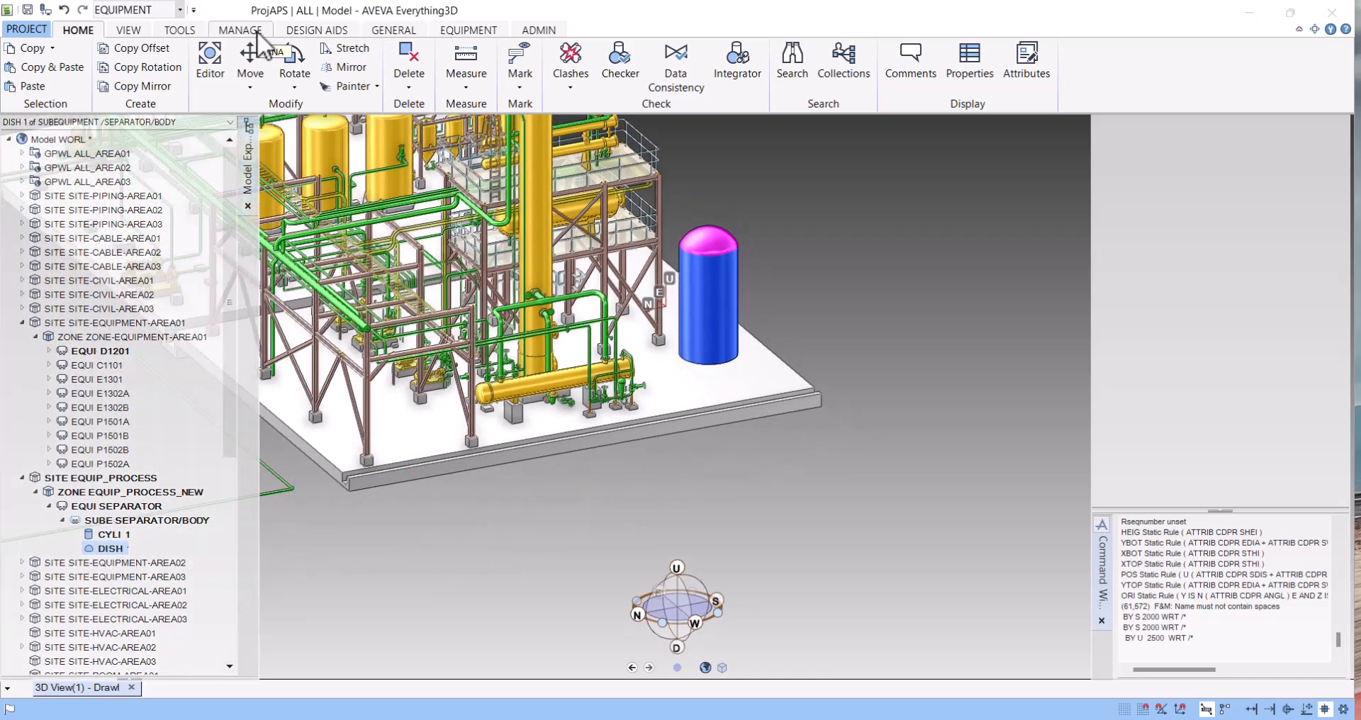
pyautogui.moveTo(665, 312); pyautogui.dragTo(663, 302, button='middle')
pyautogui.scroll(5, 662, 301)
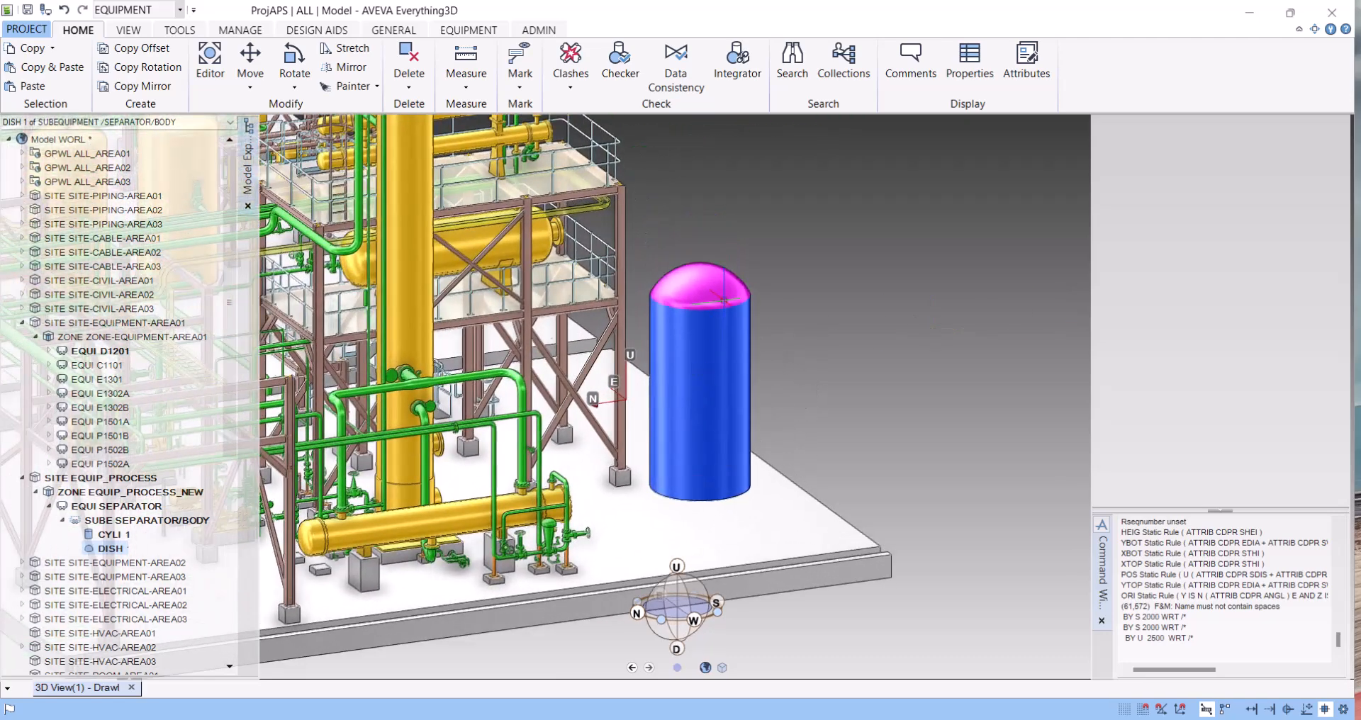
pyautogui.scroll(2, 721, 301)
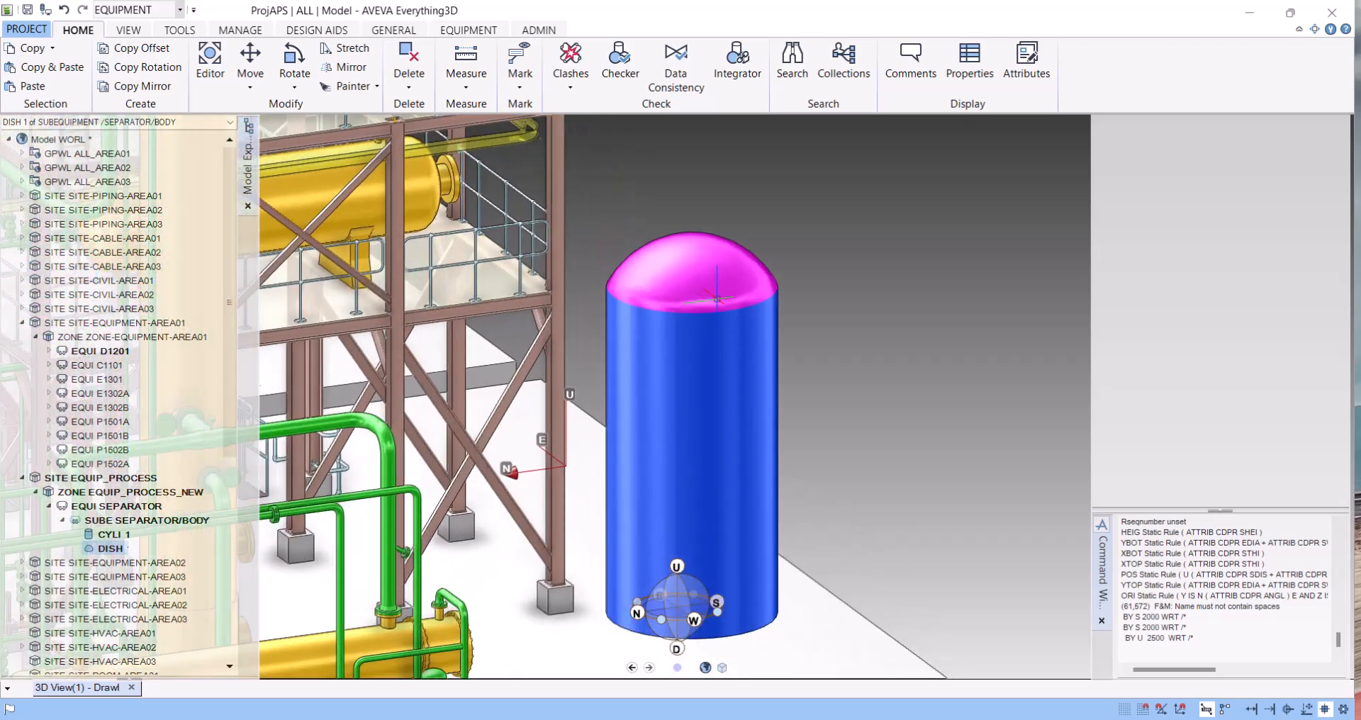
pyautogui.scroll(-4, 717, 298)
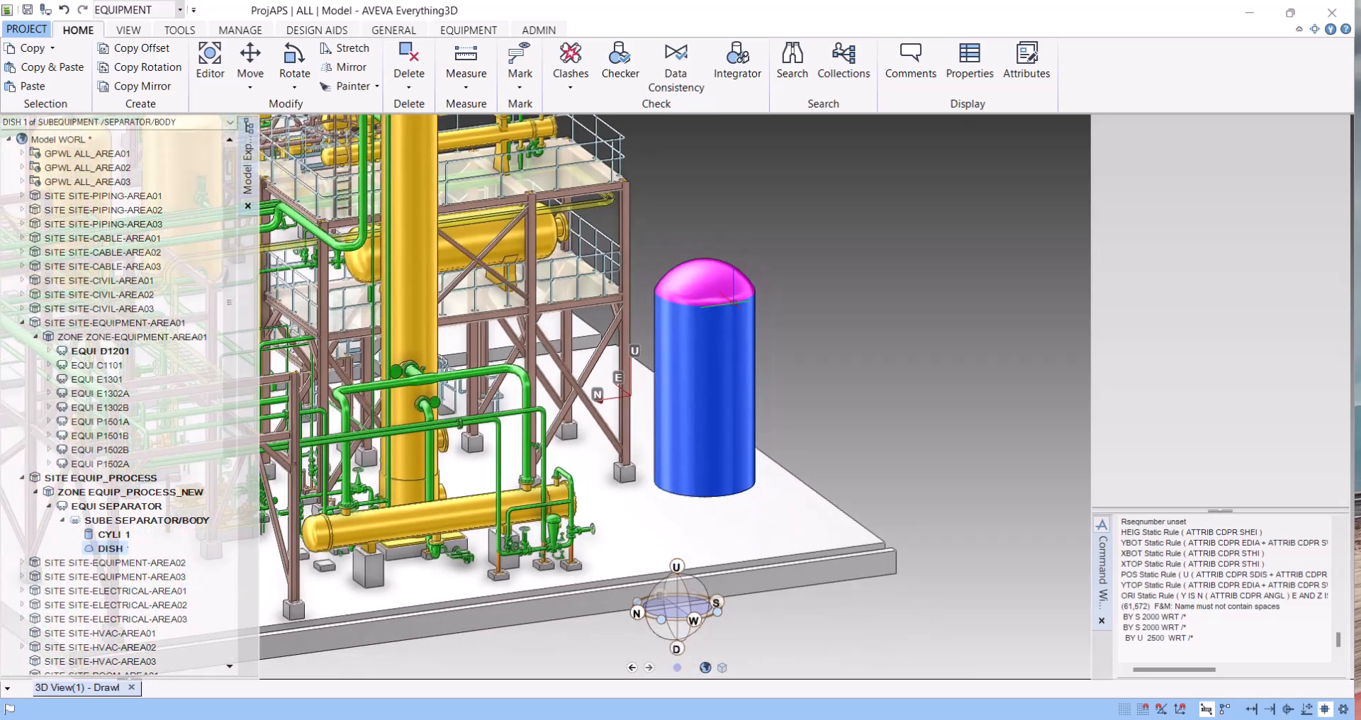
# Create a second dish in SEPARATOR/BODY with its base centre at the cylinder's centre, diameter 2500 mm and height 750 mm.
pyautogui.click(102, 550)
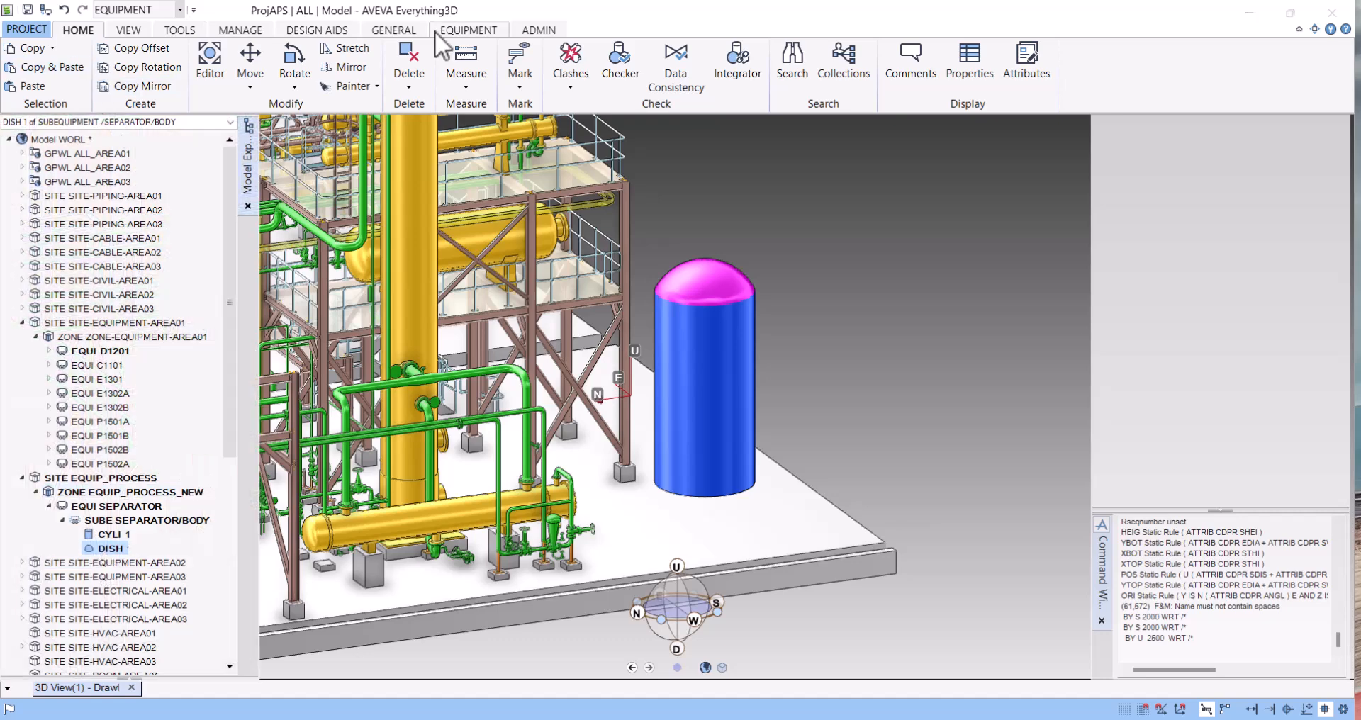
pyautogui.click(478, 29)
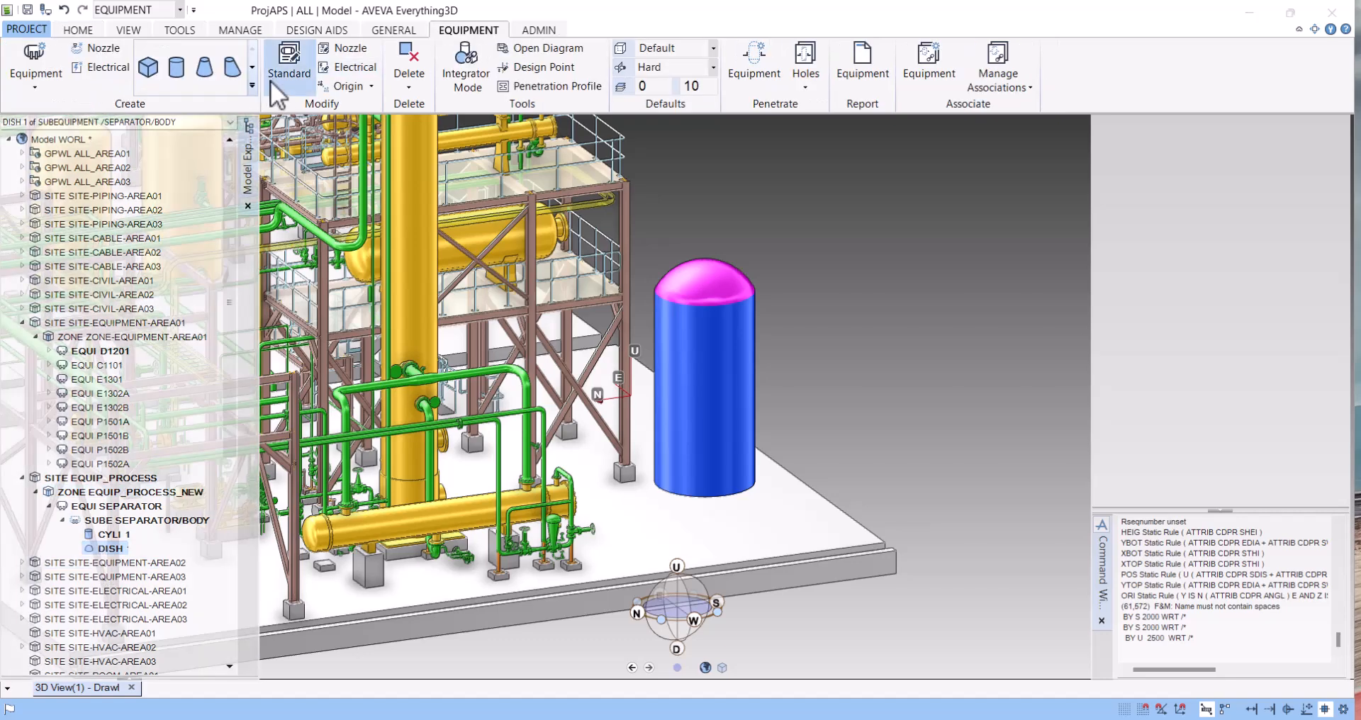
pyautogui.click(177, 74)
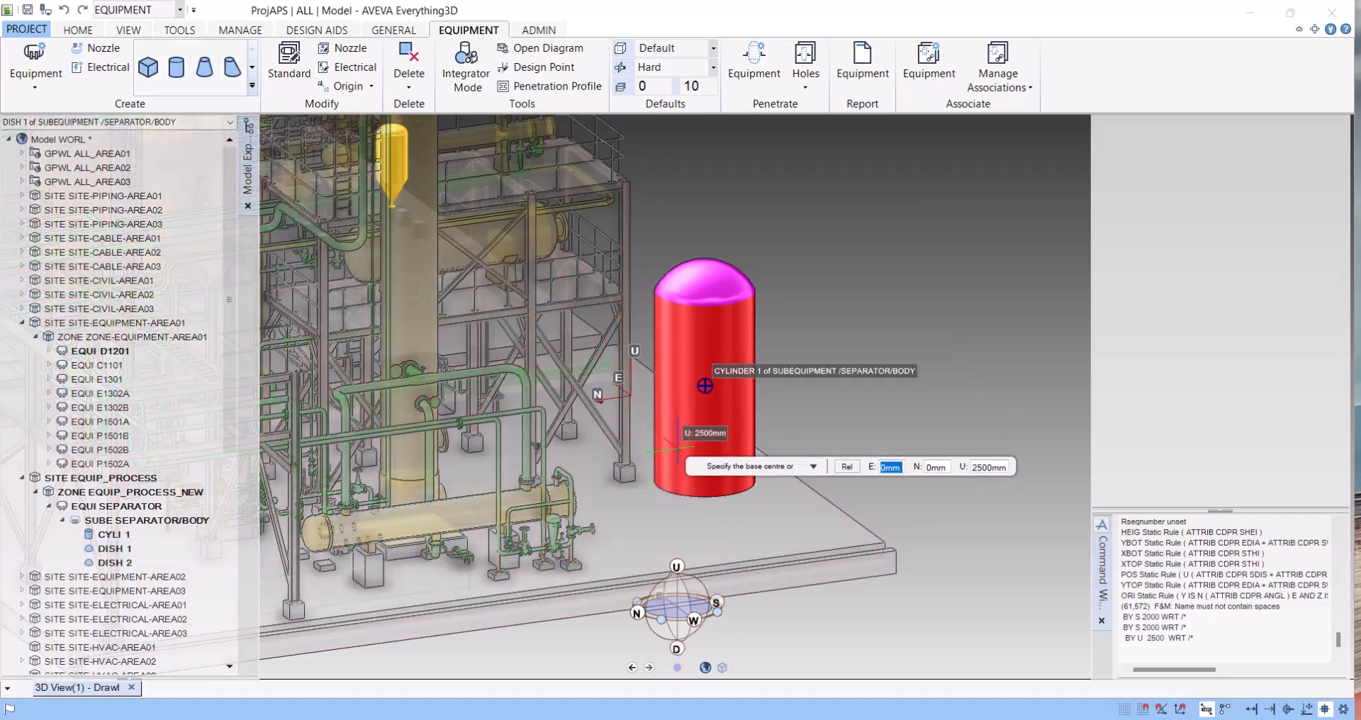
pyautogui.click(705, 386)
pyautogui.write('2500')
pyautogui.press('Return')
pyautogui.write('750')
pyautogui.press('Return')
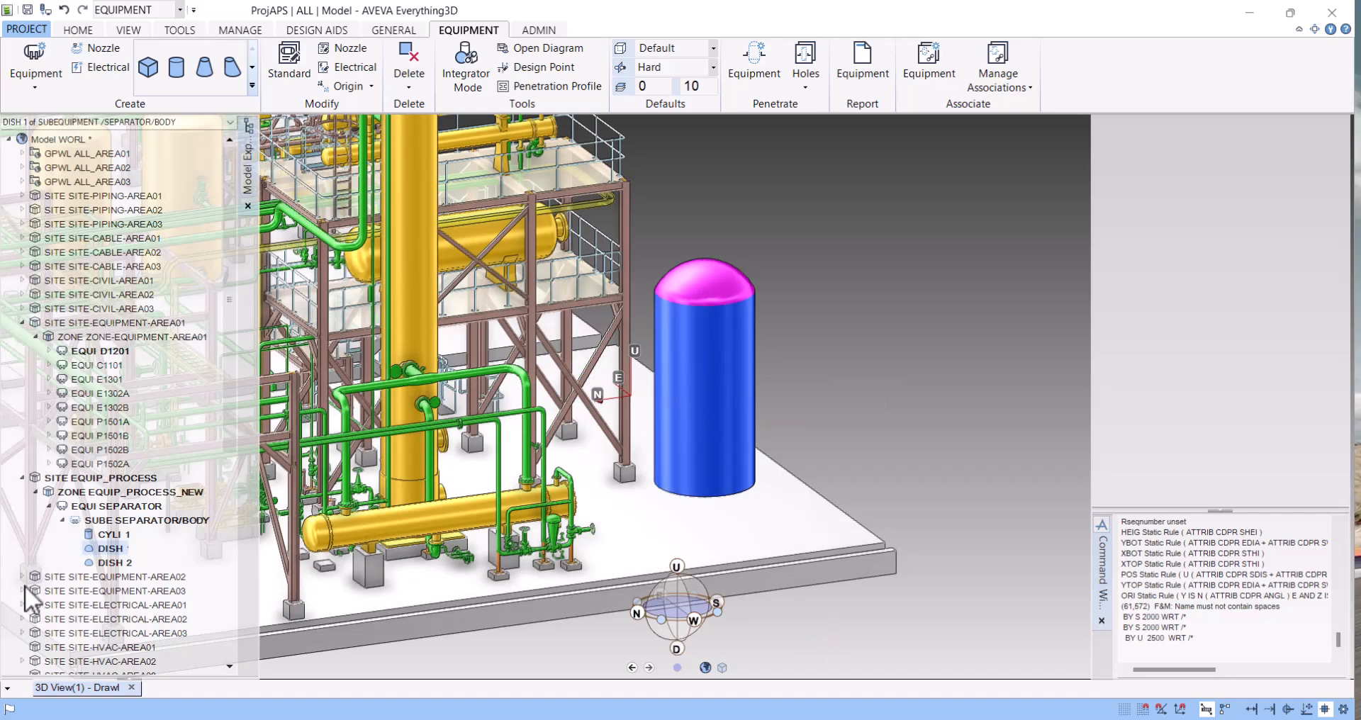
# Move the second dish down to the cylinder's bottom with the command BY D 2500 WRT /* and check it from below.
pyautogui.click(115, 565)
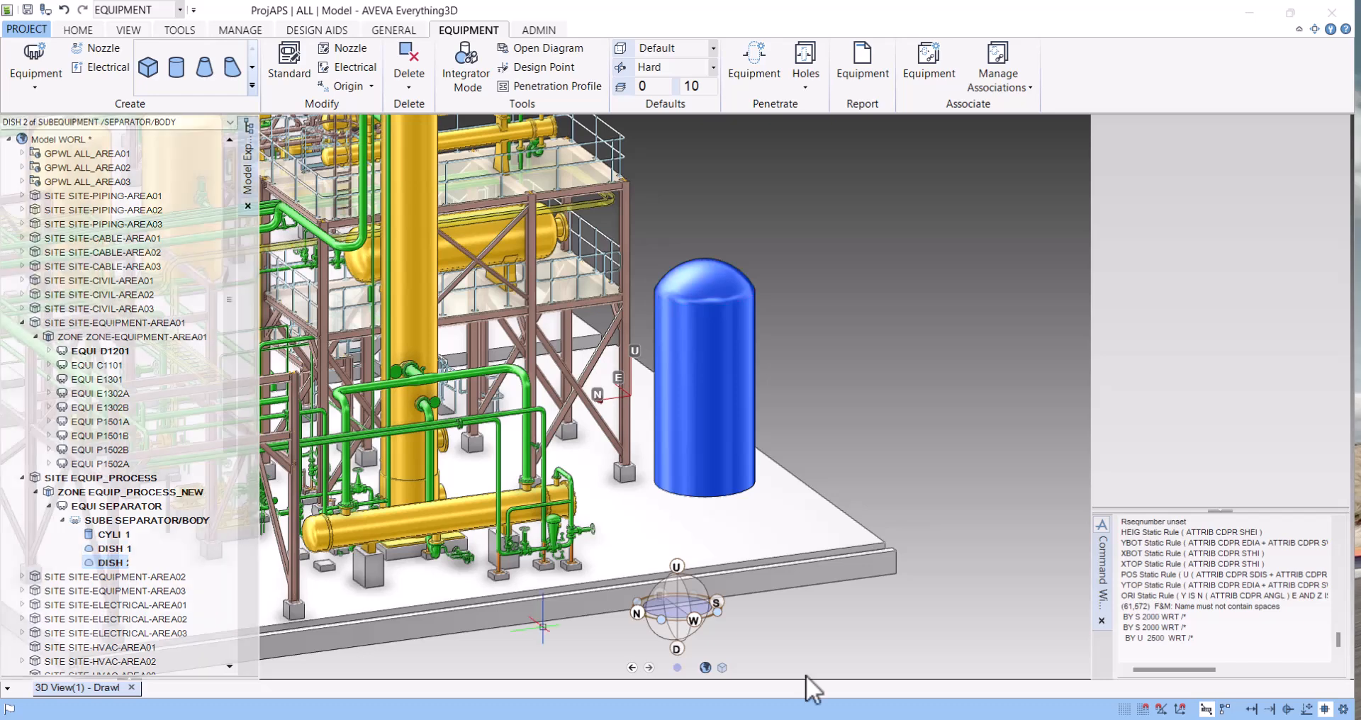
pyautogui.click(1163, 659)
pyautogui.write('BY D 25')
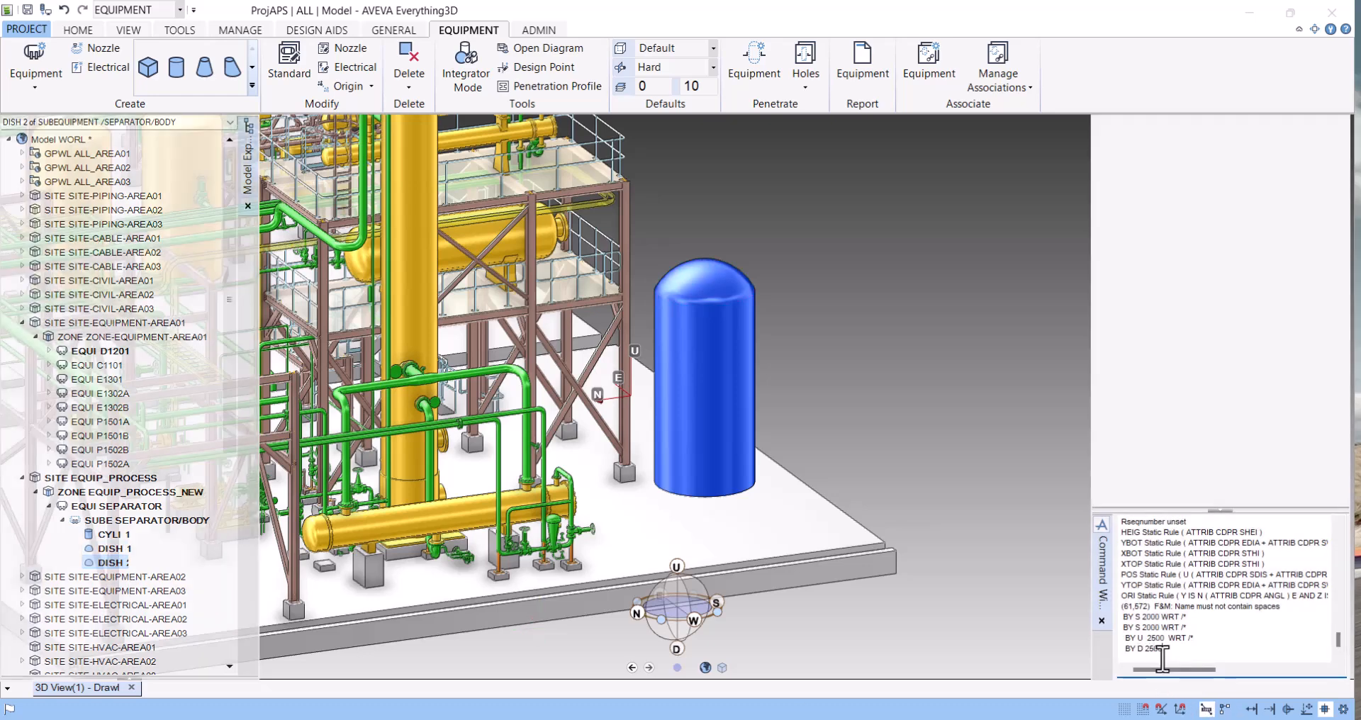
pyautogui.write('00 WRT /*')
pyautogui.press('Return')
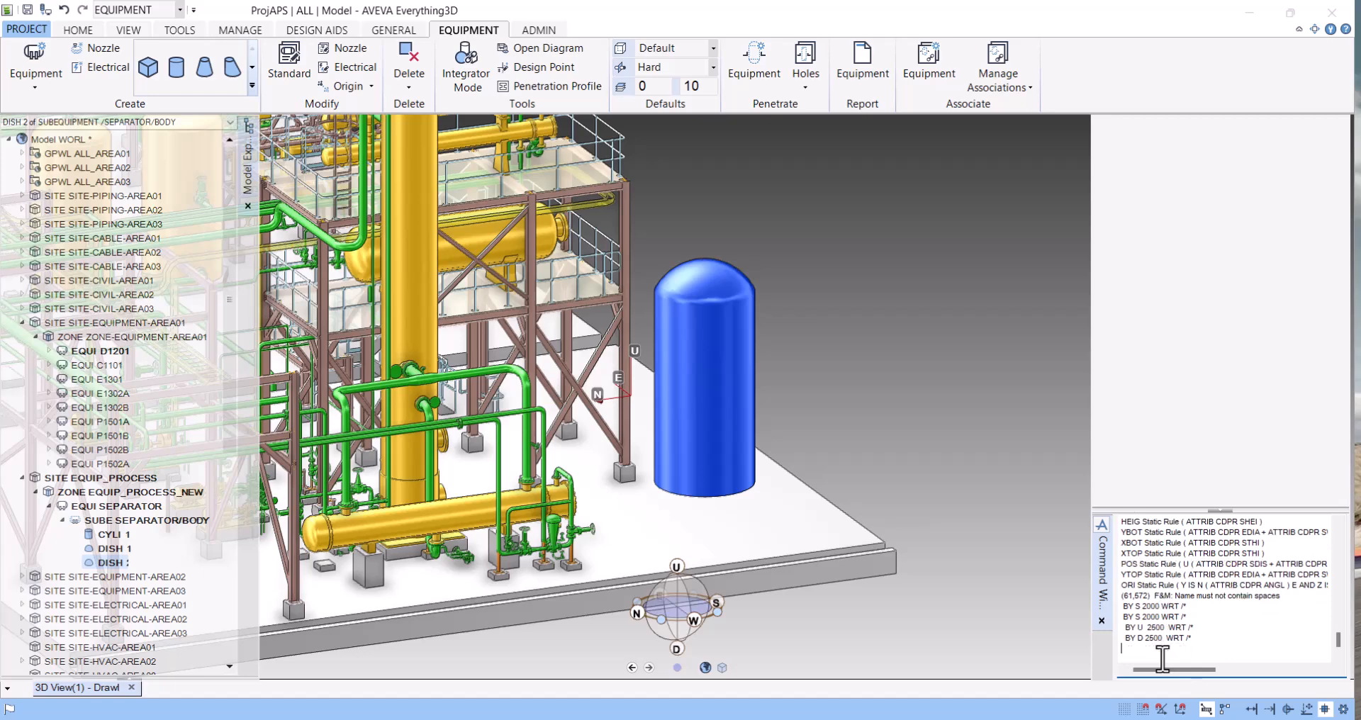
pyautogui.moveTo(747, 410); pyautogui.dragTo(695, 330, button='middle')
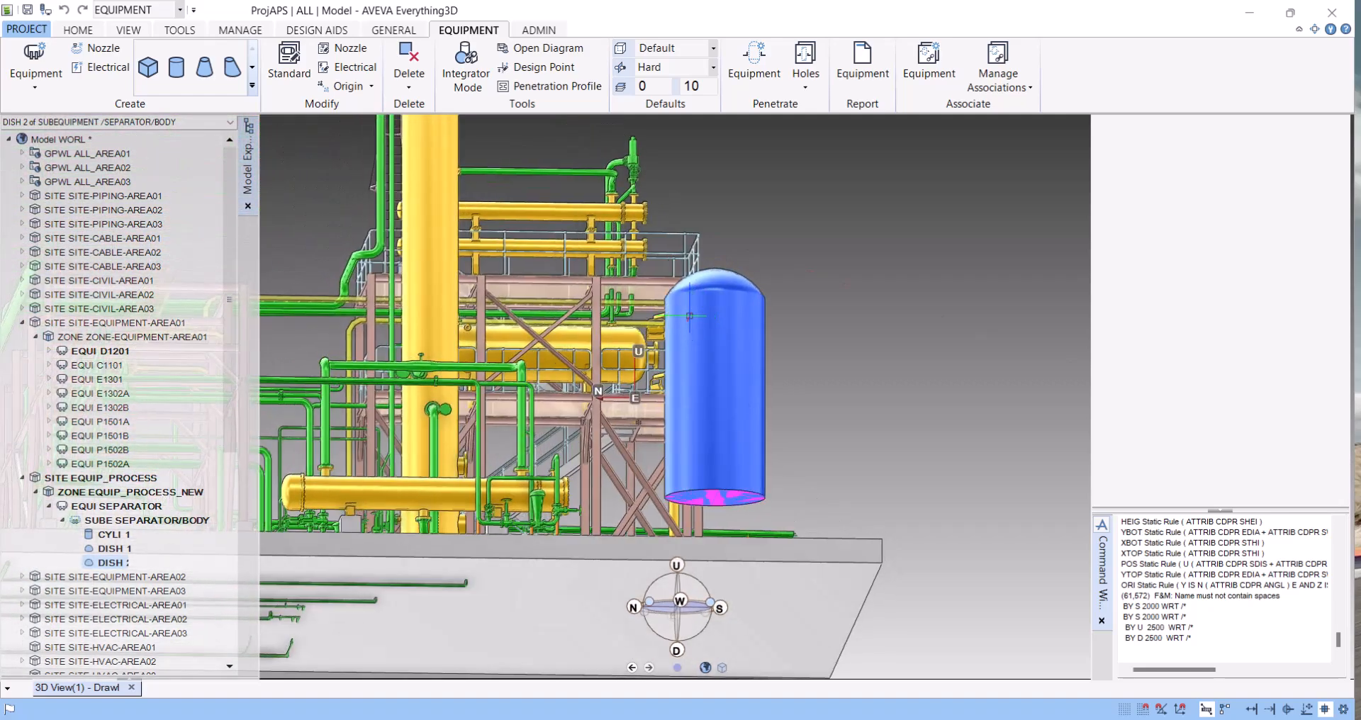
pyautogui.moveTo(718, 496); pyautogui.dragTo(724, 545, button='middle')
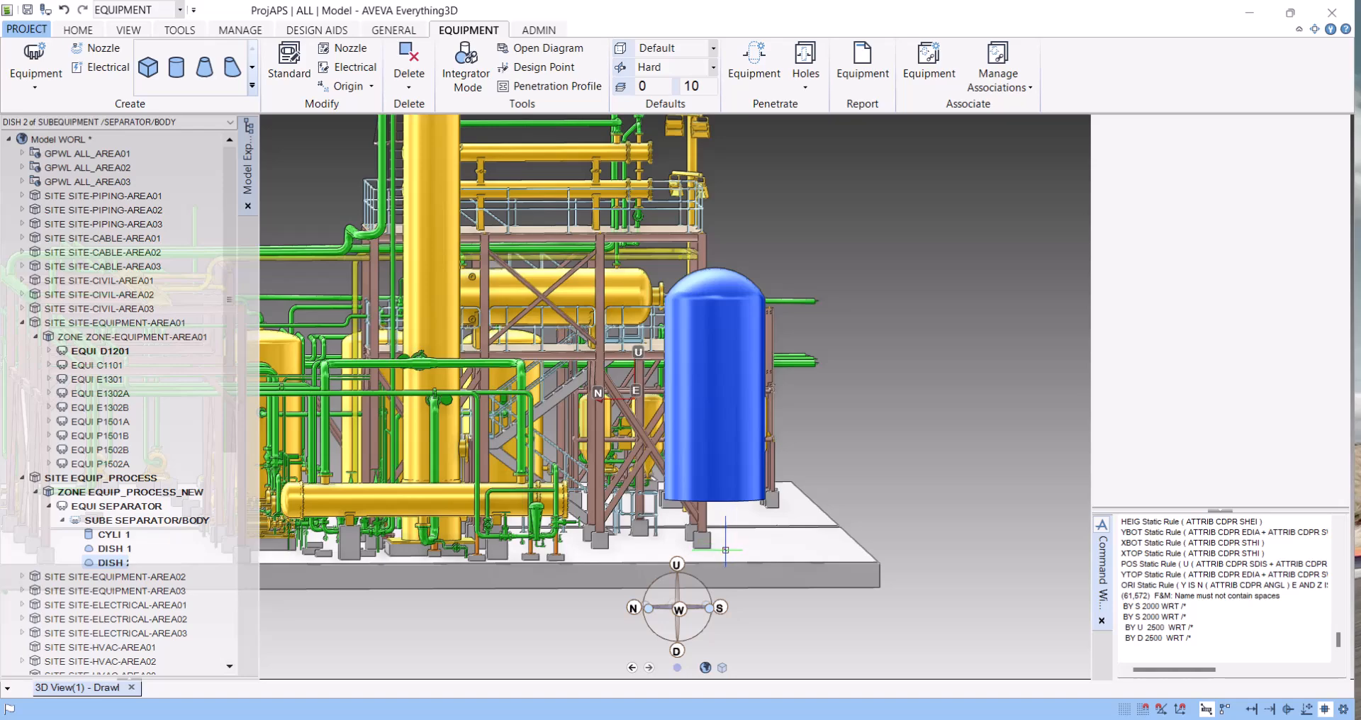
pyautogui.scroll(3, 724, 545)
pyautogui.moveTo(732, 531); pyautogui.dragTo(756, 520, button='middle')
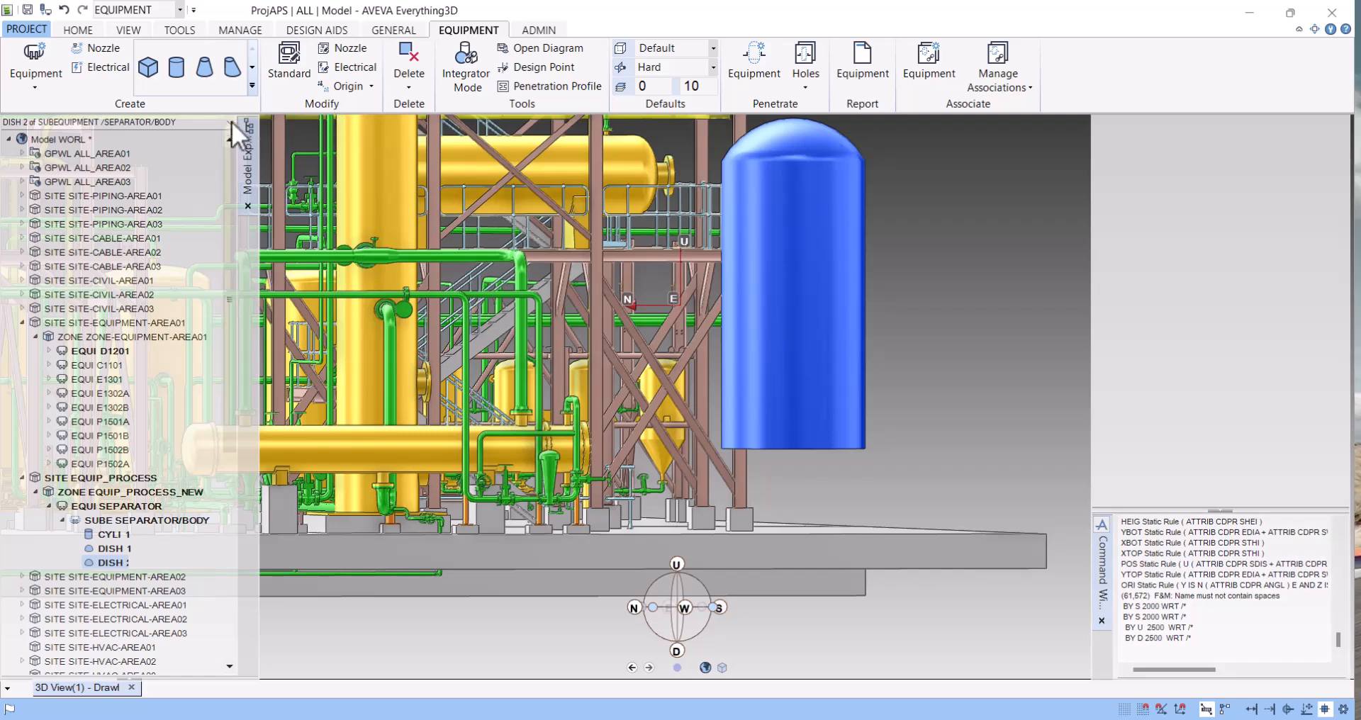
# Show the model in wireframe and set up a mirror of DISH 2 as the current element with type Mirror Only.
pyautogui.click(79, 31)
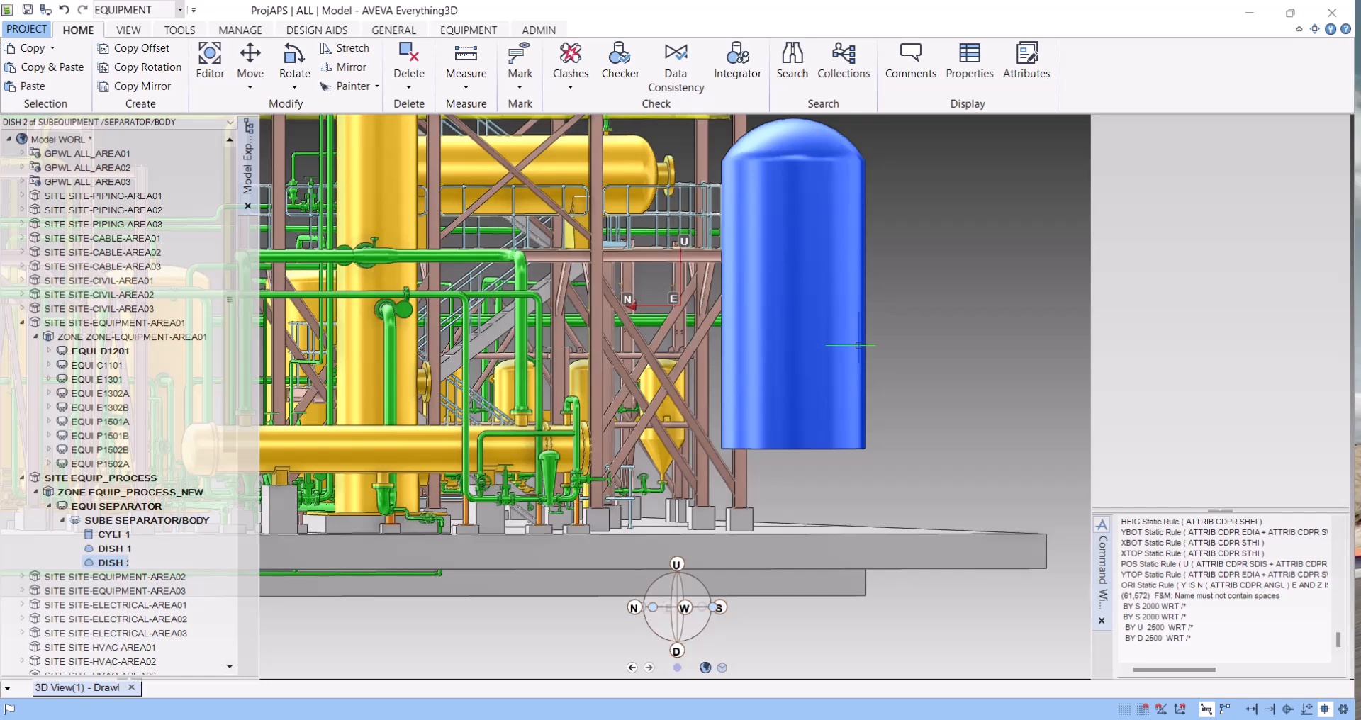
pyautogui.press('F8')
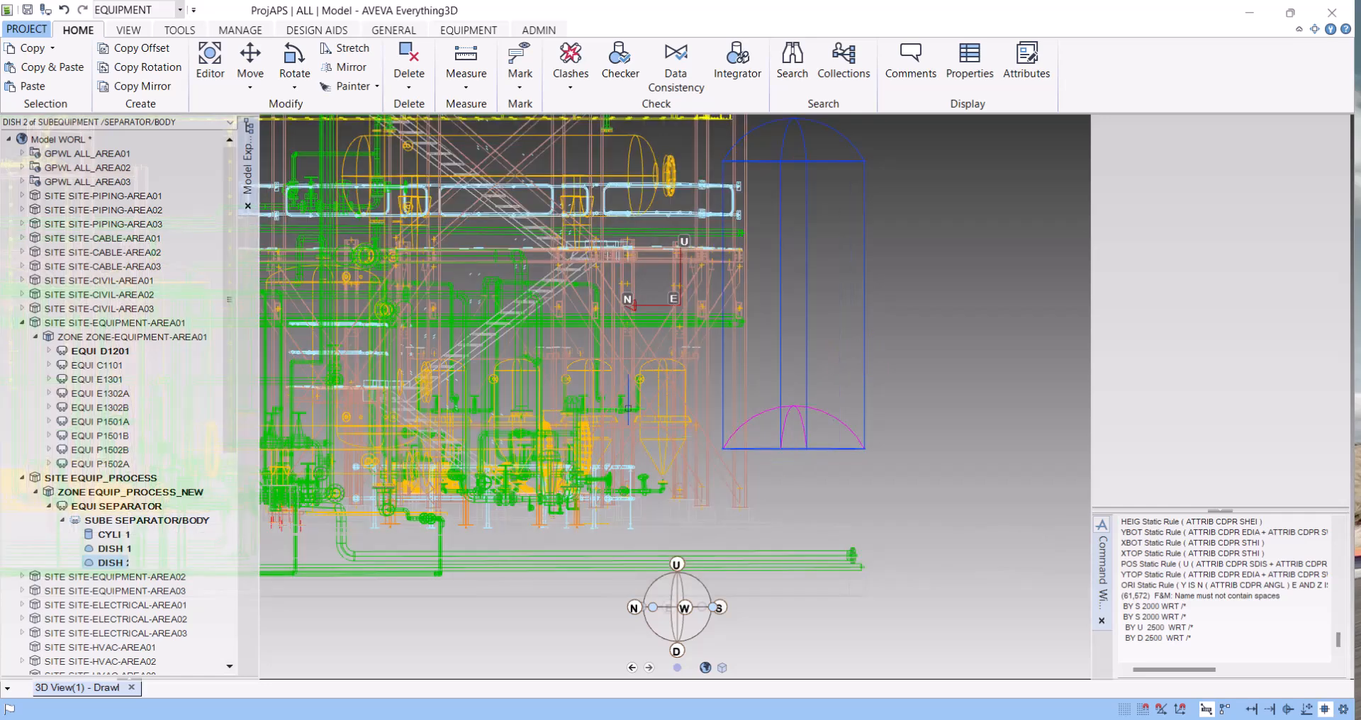
pyautogui.click(151, 91)
pyautogui.moveTo(278, 100); pyautogui.dragTo(982, 169)
pyautogui.scroll(2, 807, 441)
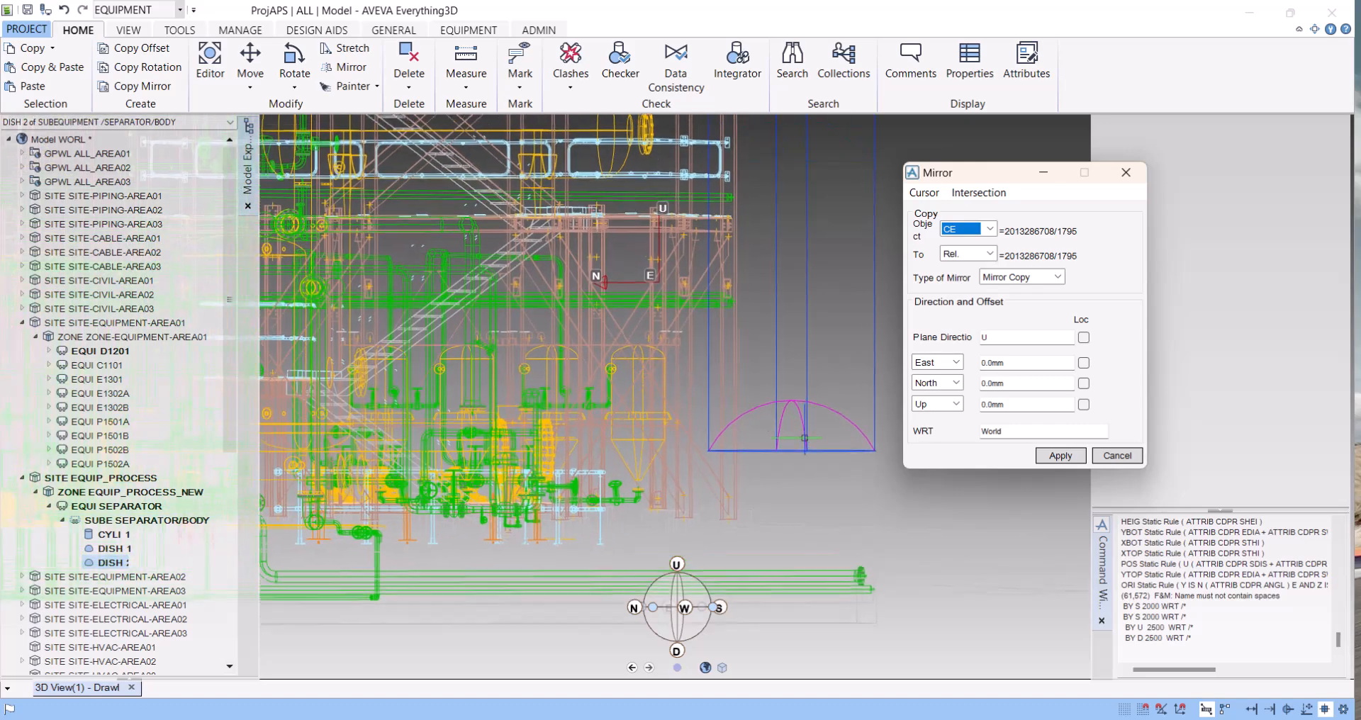
pyautogui.moveTo(807, 441); pyautogui.dragTo(680, 398, button='middle')
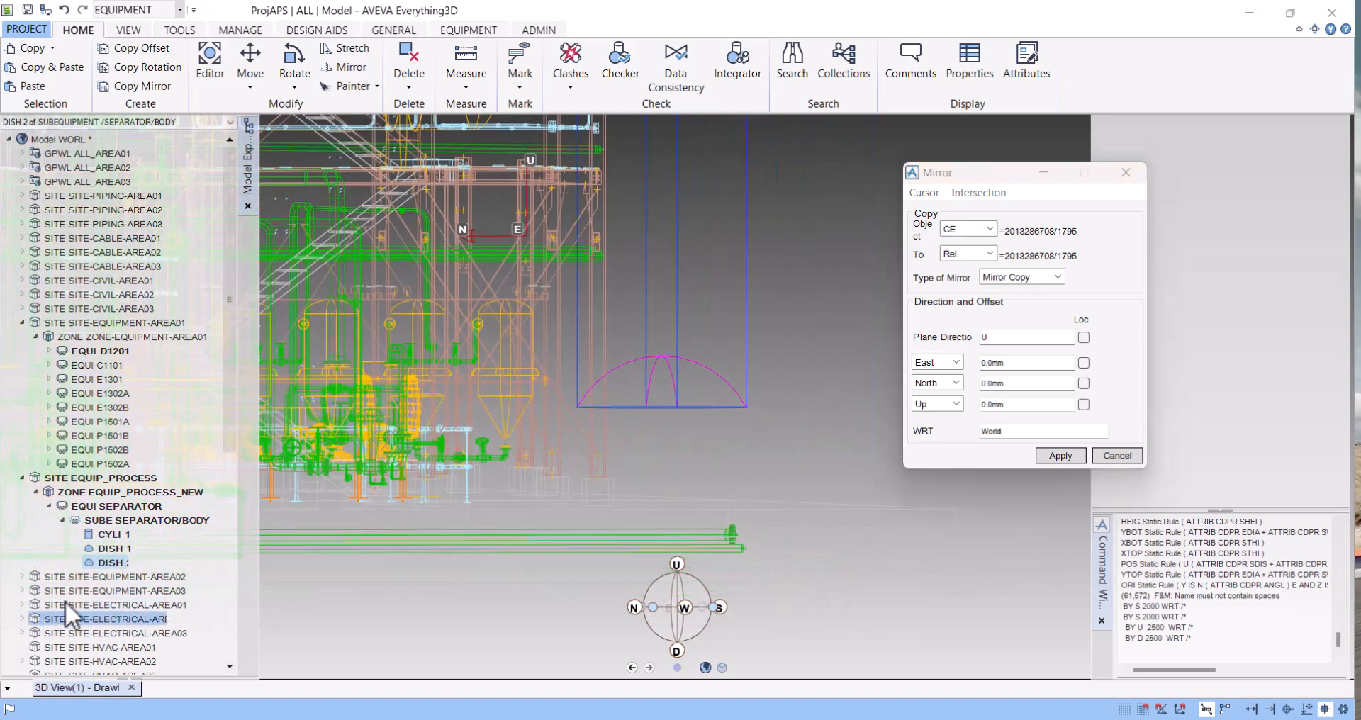
pyautogui.click(106, 559)
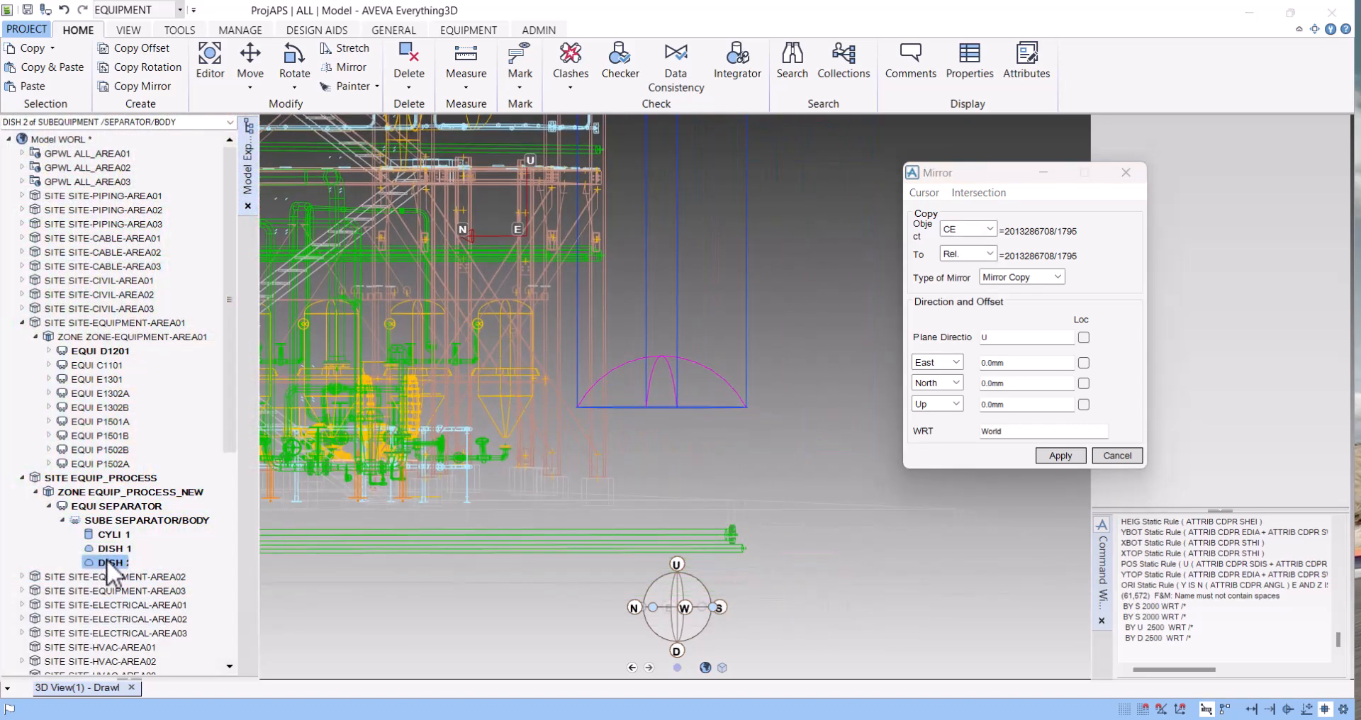
pyautogui.click(954, 230)
pyautogui.click(944, 241)
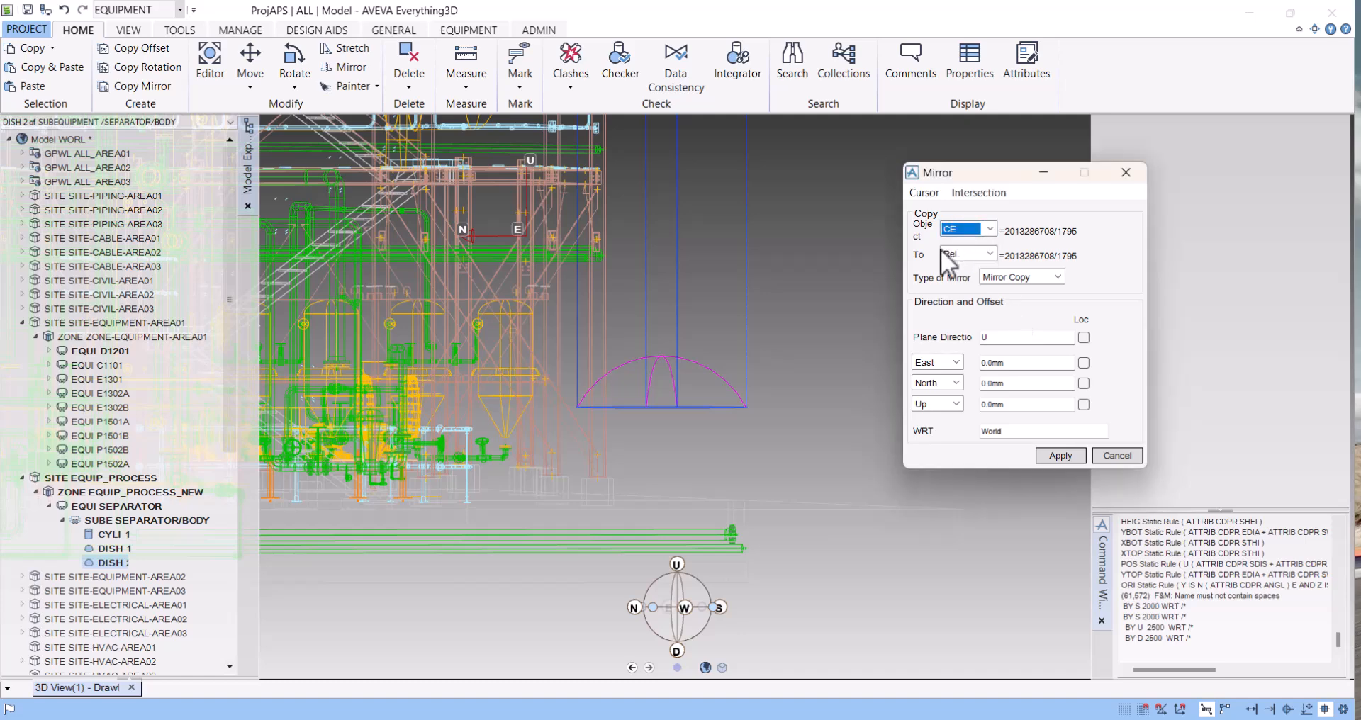
pyautogui.click(1054, 277)
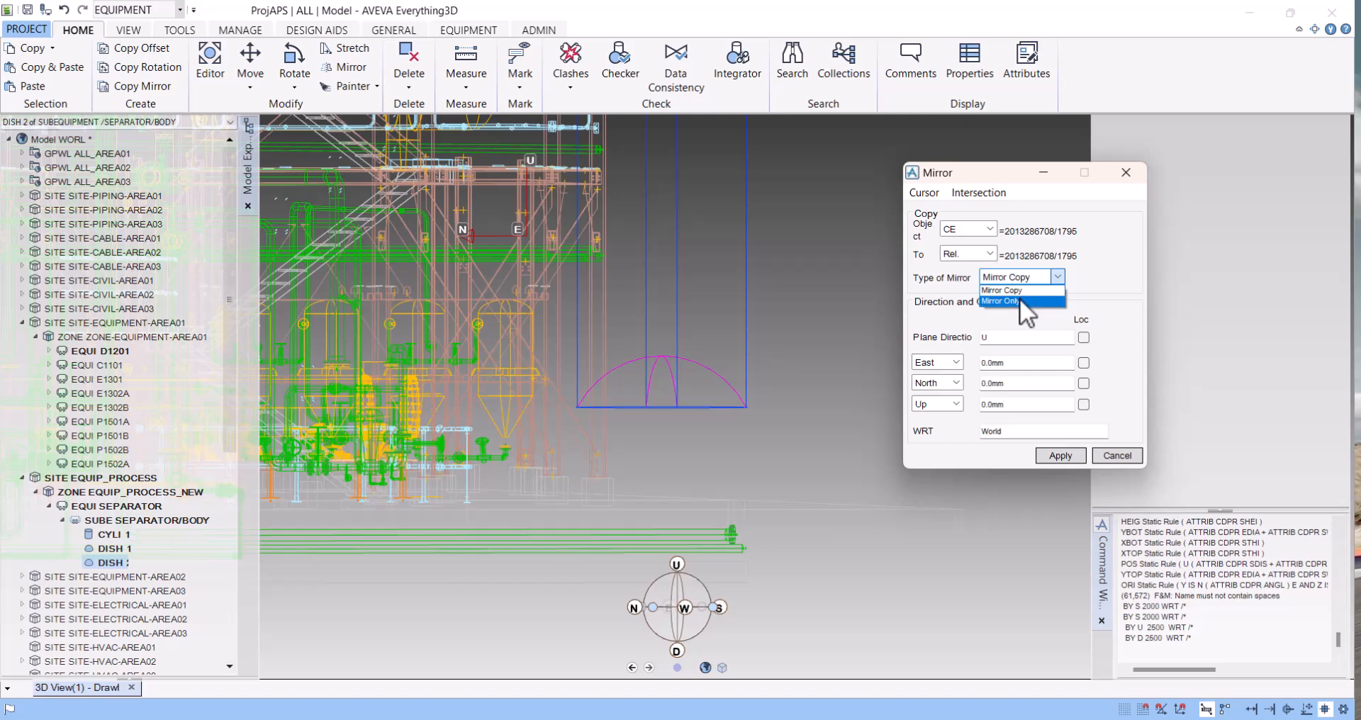
pyautogui.click(1020, 300)
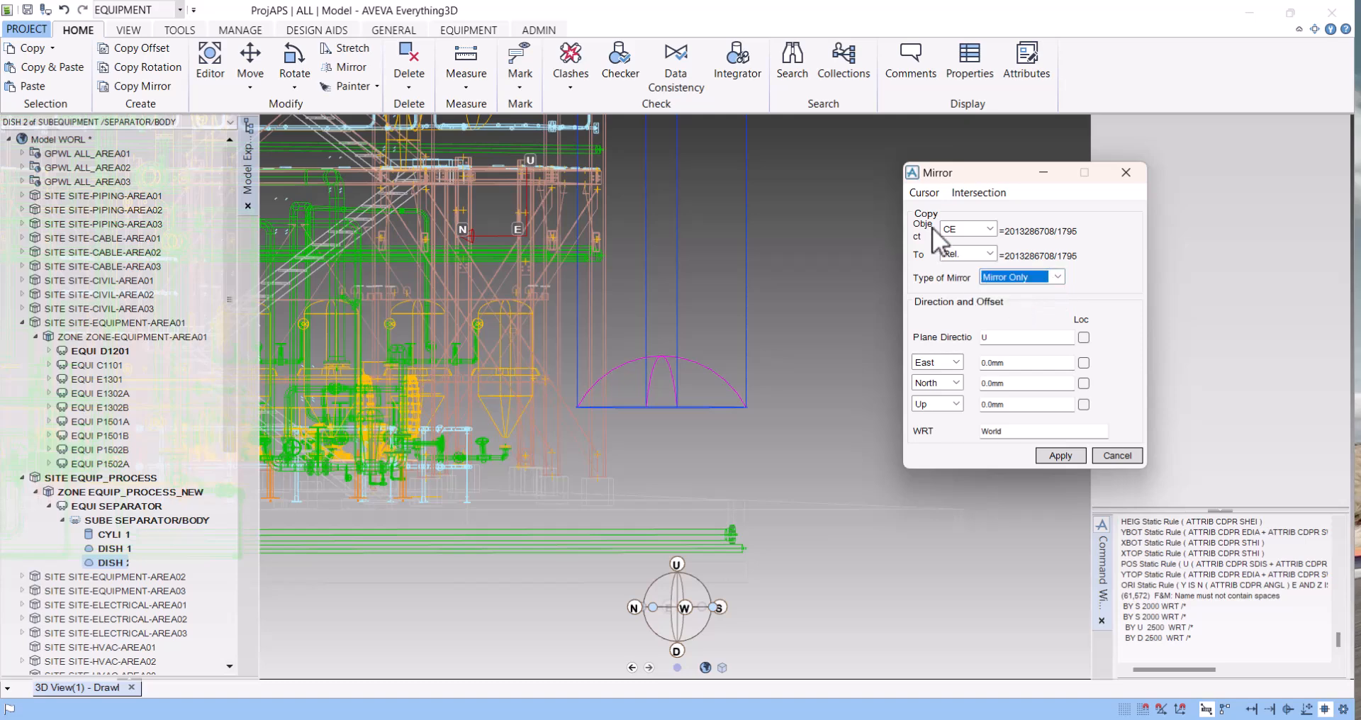
# Mirror the bottom dish downward about the design point at its base centre and check the separator in shaded display.
pyautogui.click(925, 193)
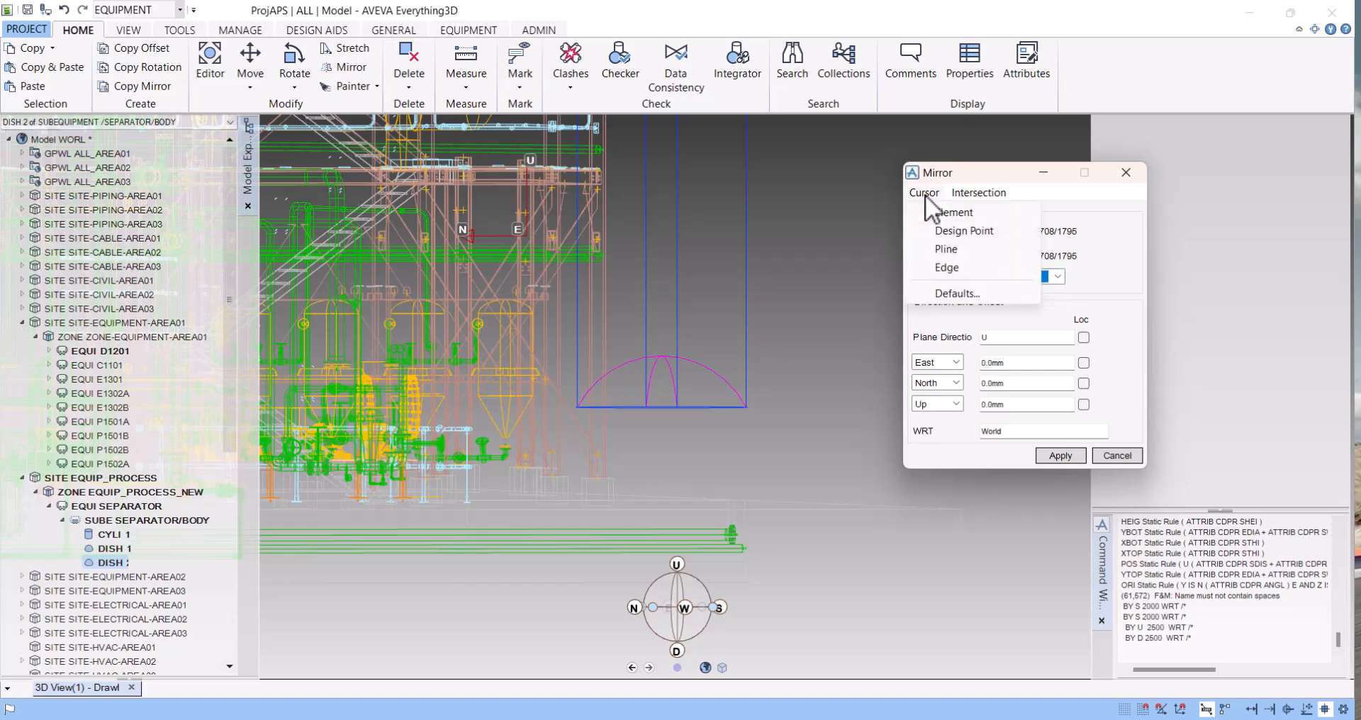
pyautogui.click(962, 234)
pyautogui.scroll(3, 701, 444)
pyautogui.scroll(1, 684, 375)
pyautogui.moveTo(633, 401); pyautogui.dragTo(631, 380, button='middle')
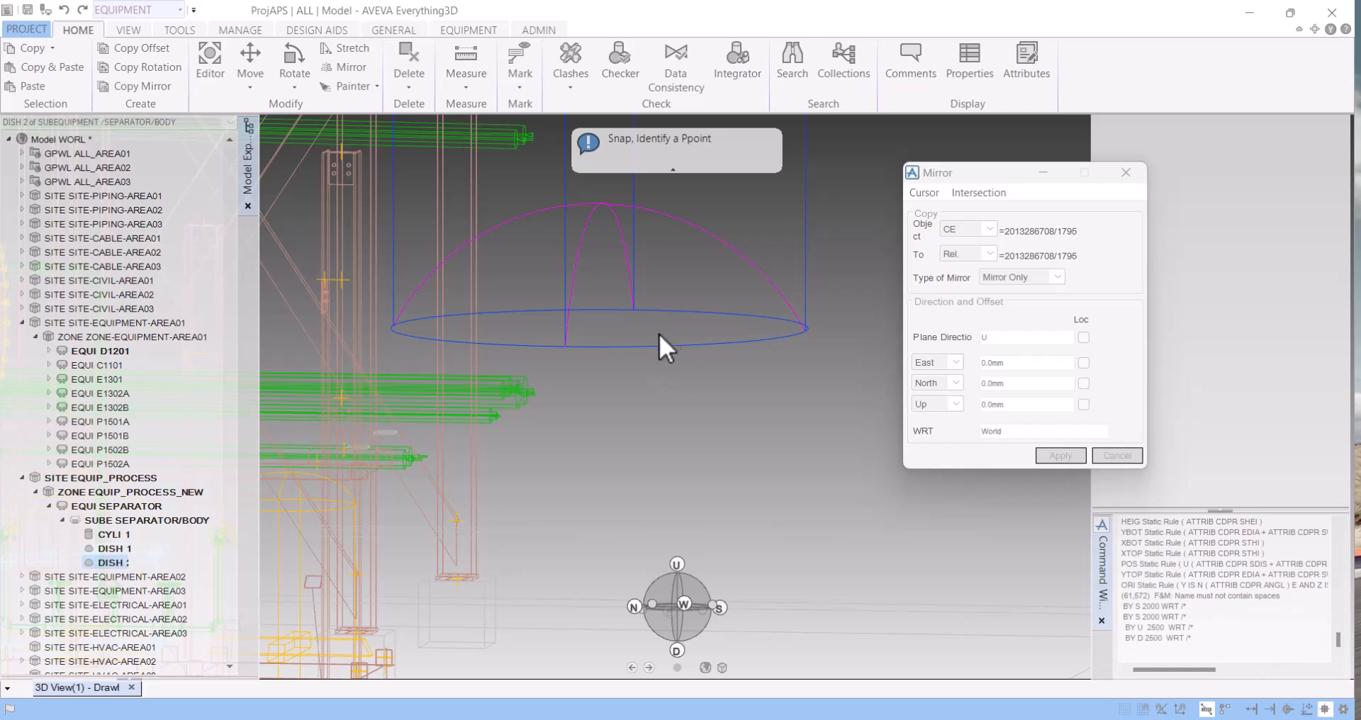
pyautogui.click(602, 330)
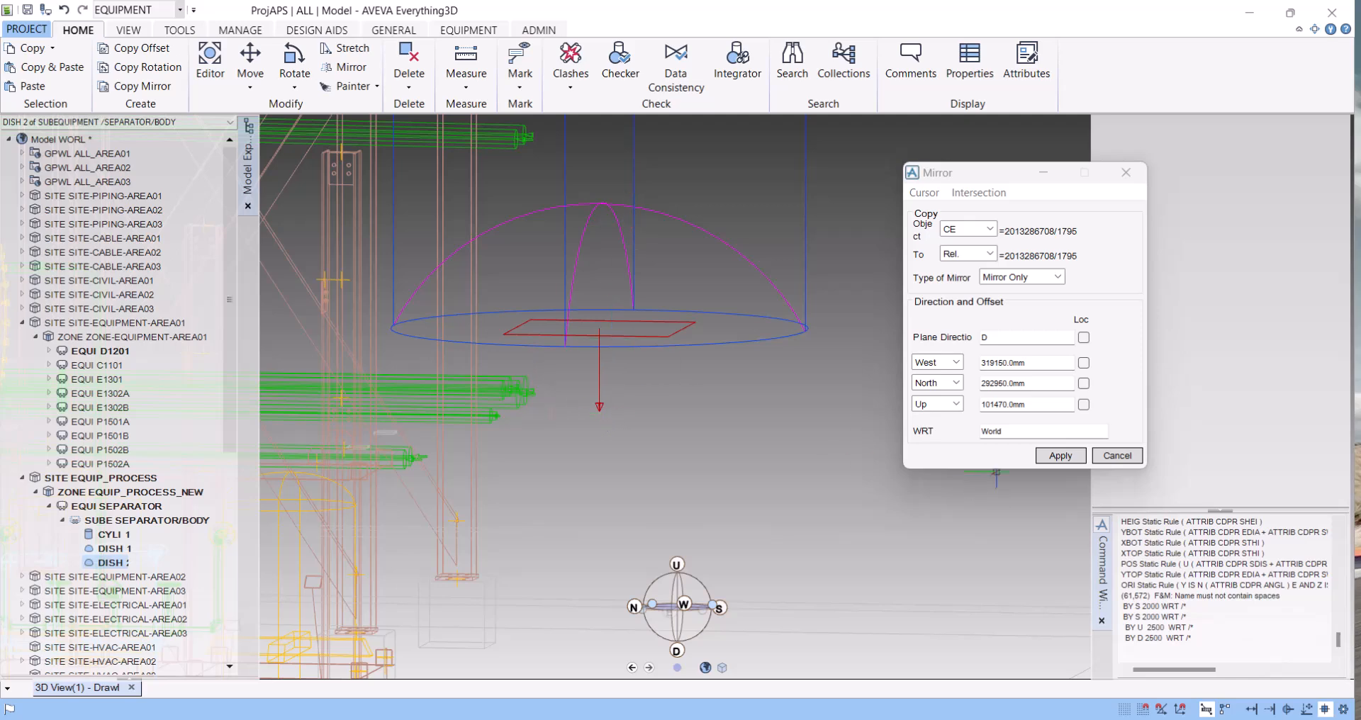
pyautogui.click(1054, 457)
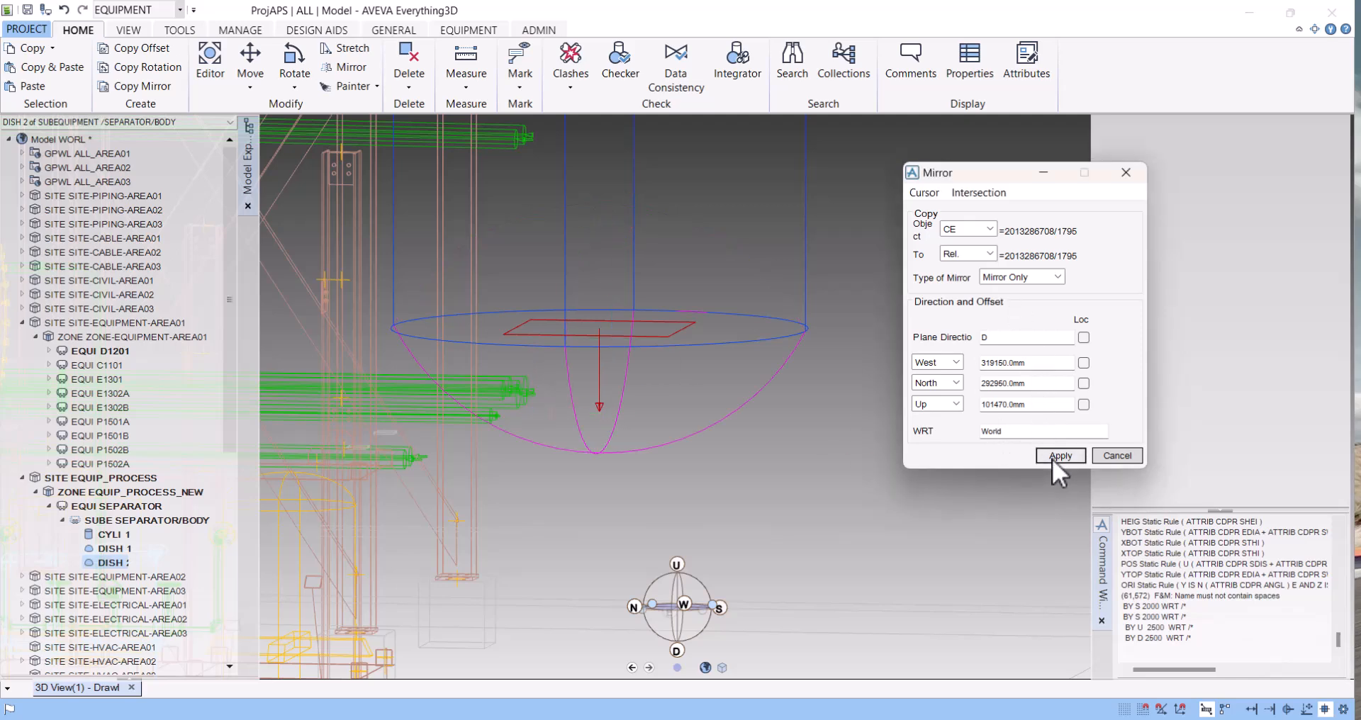
pyautogui.scroll(-4, 515, 398)
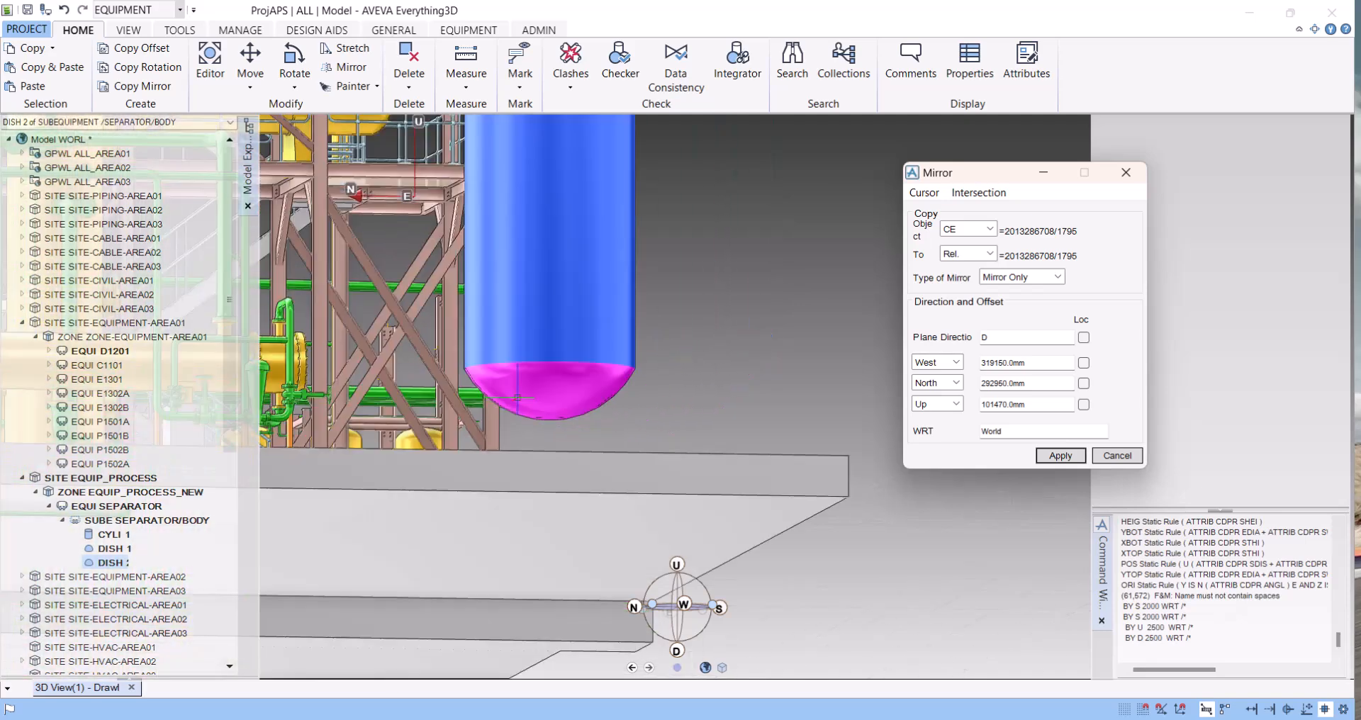
pyautogui.scroll(-3, 518, 398)
pyautogui.moveTo(405, 241); pyautogui.dragTo(408, 312, button='middle')
pyautogui.scroll(5, 407, 312)
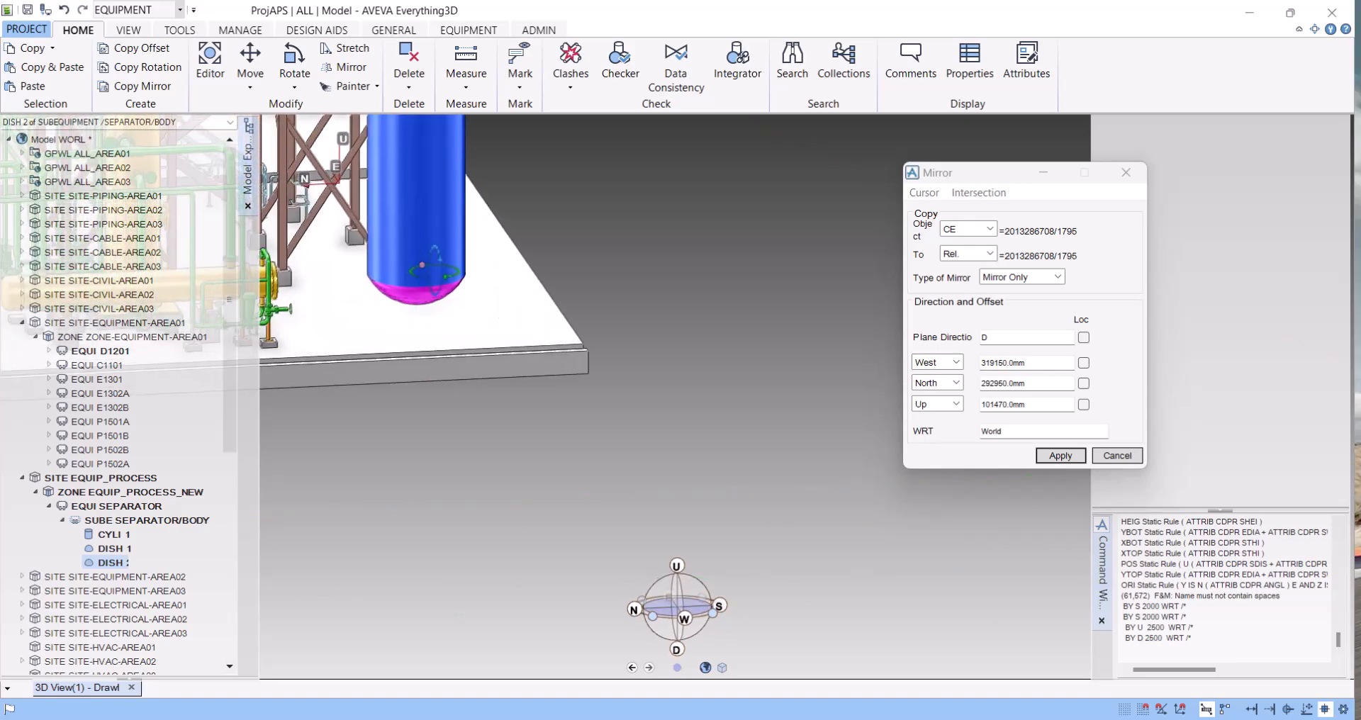
pyautogui.scroll(-6, 434, 274)
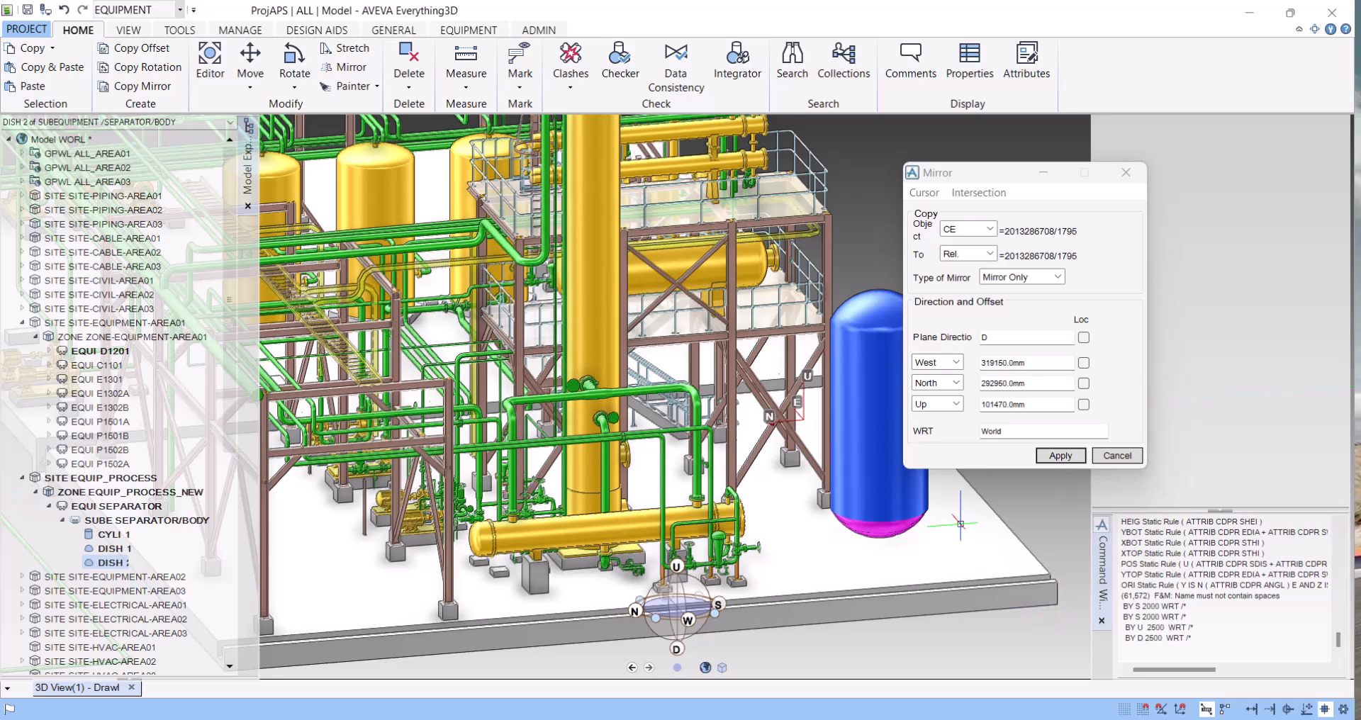
pyautogui.moveTo(961, 524); pyautogui.dragTo(677, 396, button='middle')
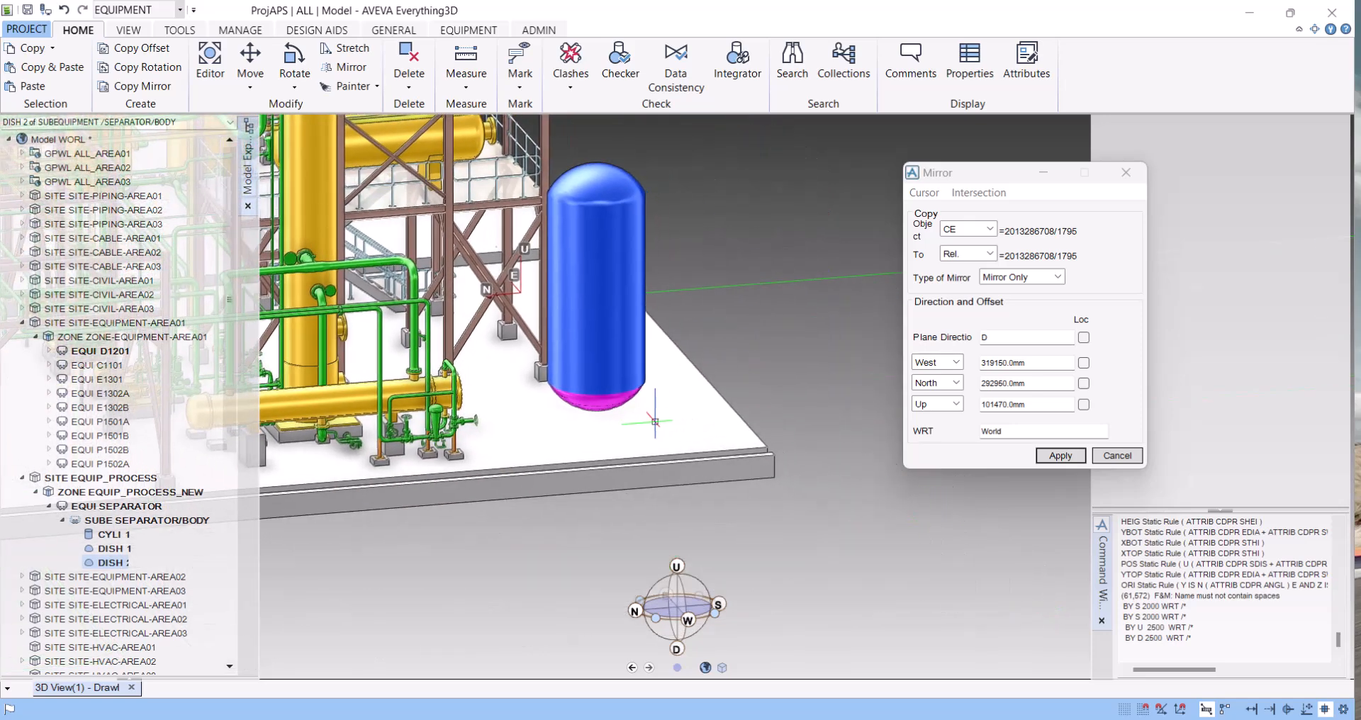
# Delete DISH 2 from SEPARATOR/BODY.
pyautogui.rightClick(112, 563)
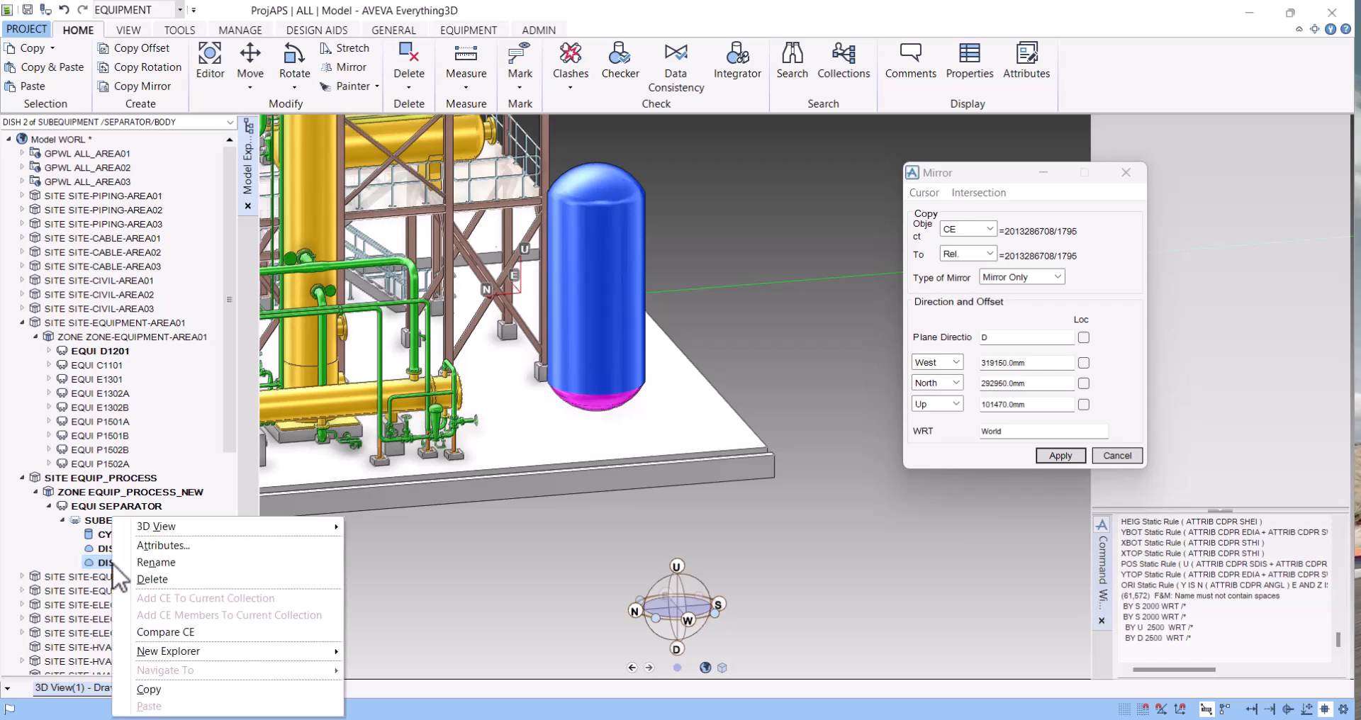
pyautogui.click(170, 579)
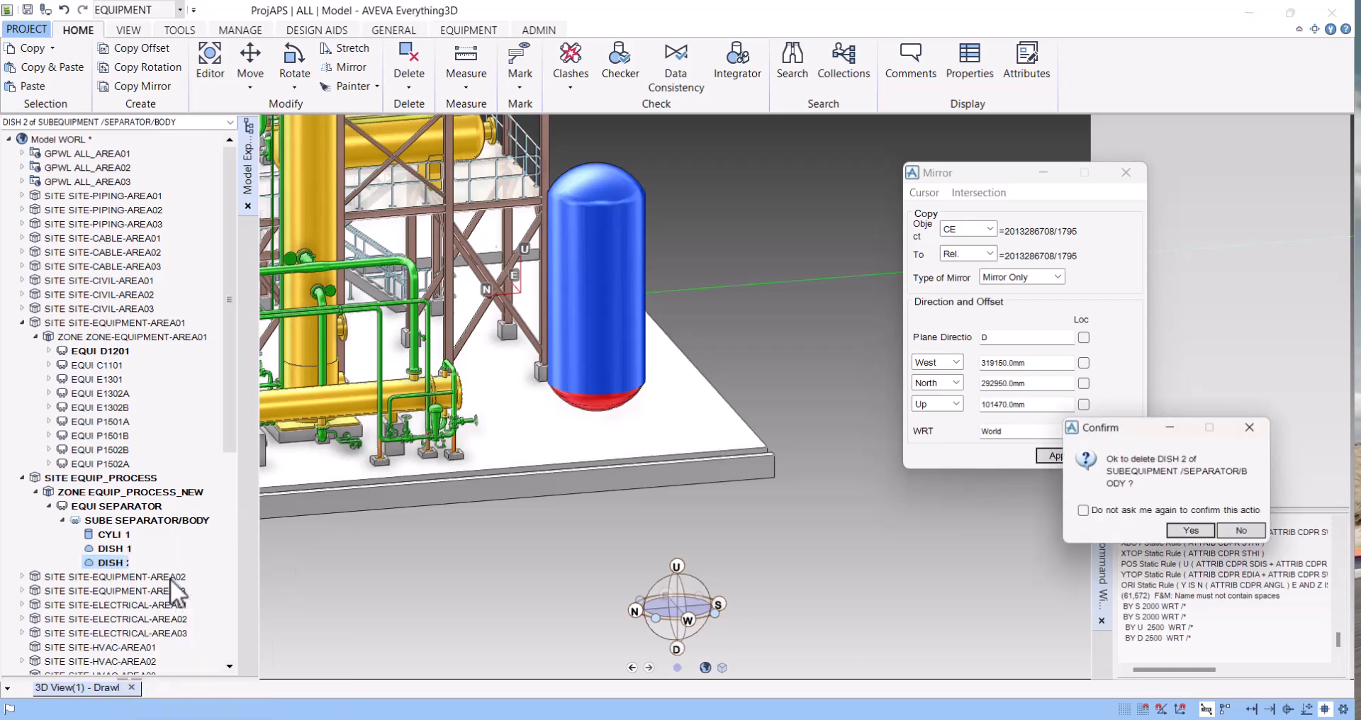
pyautogui.click(1193, 533)
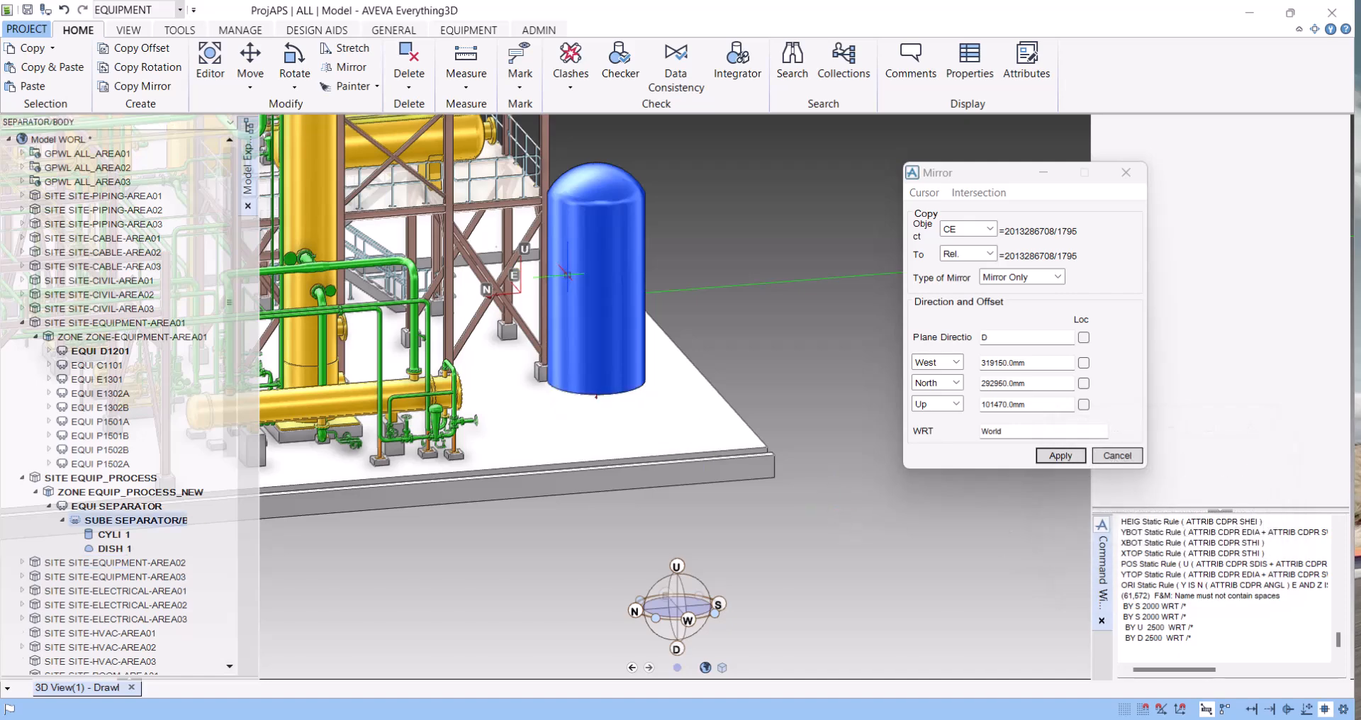
# Make the top dish, DISH 1, the object to mirror and set the mirror type to Mirror Copy.
pyautogui.click(599, 190)
pyautogui.middleClick(600, 190)
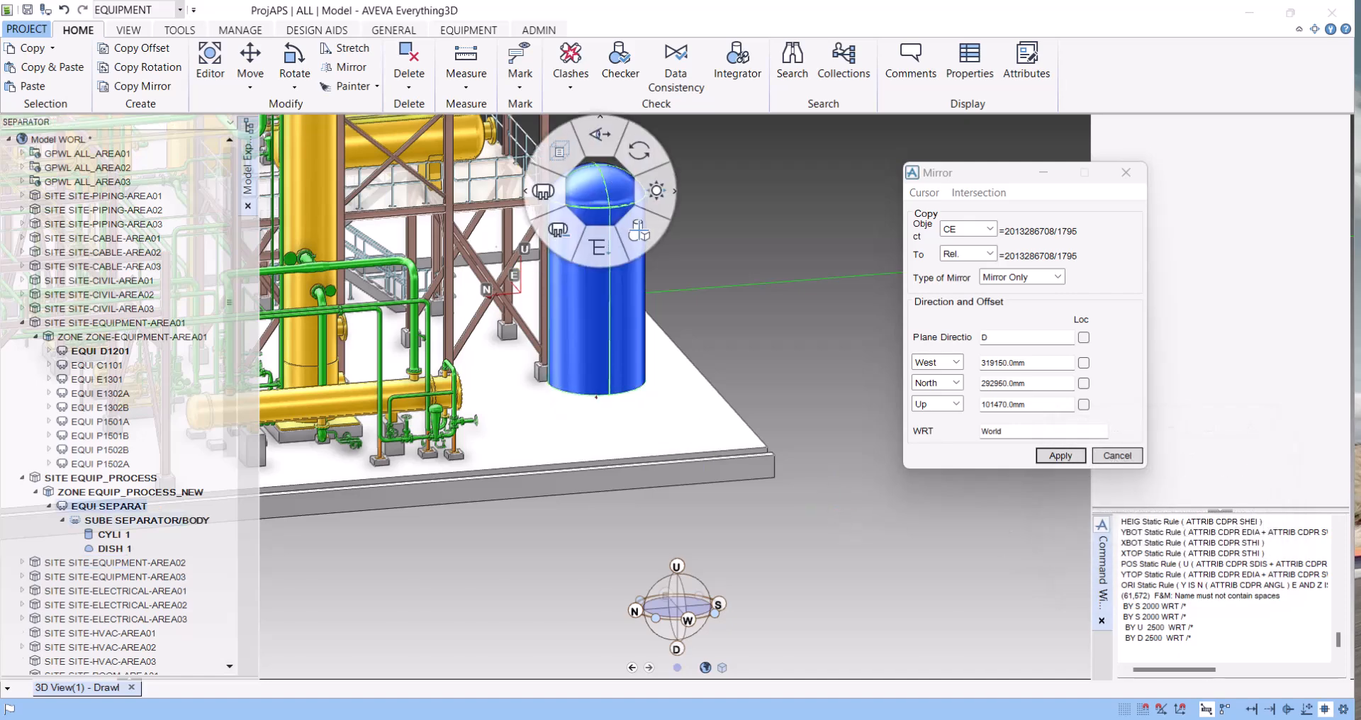
pyautogui.click(110, 535)
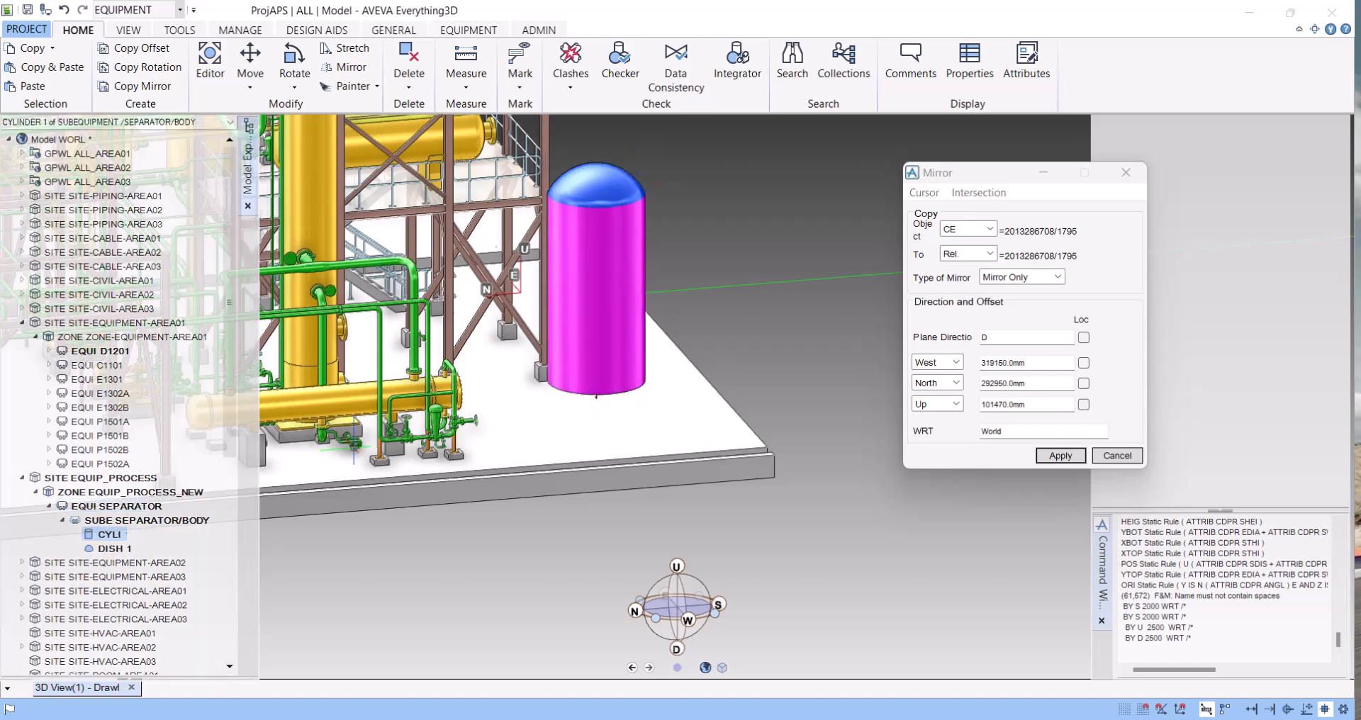
pyautogui.click(109, 550)
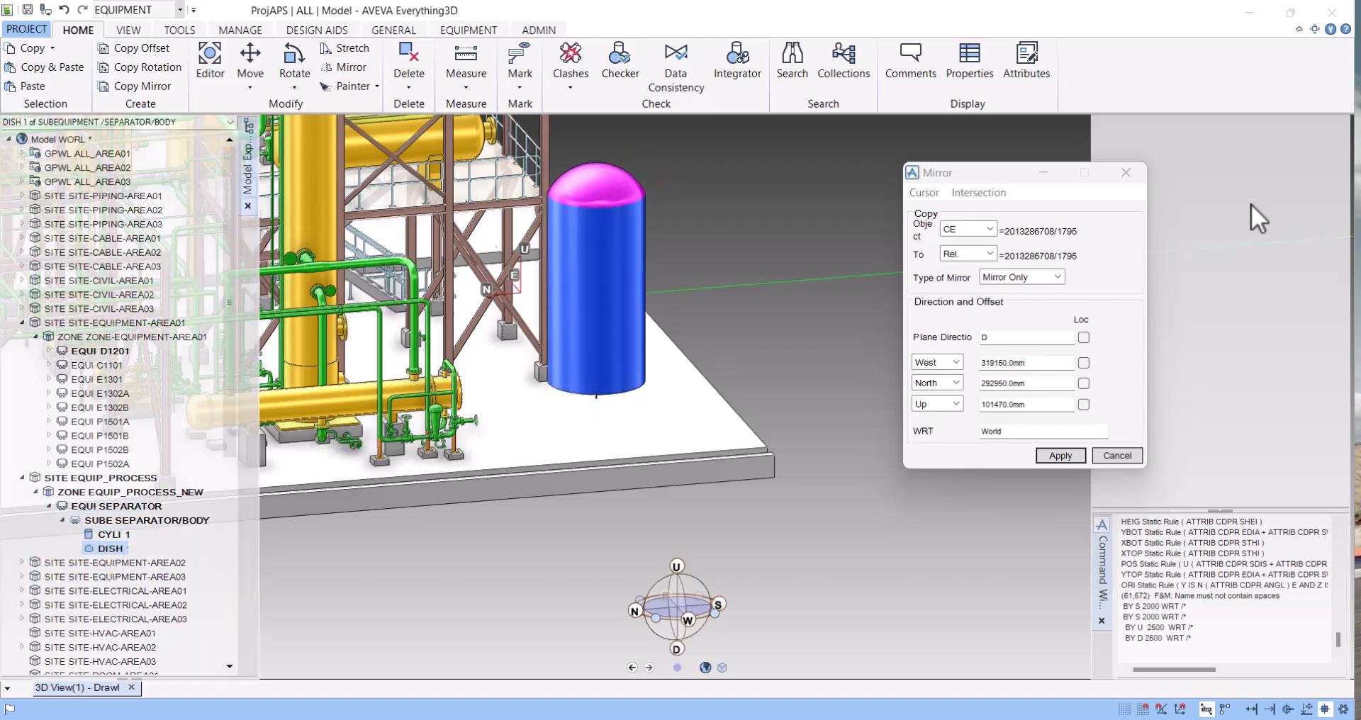
pyautogui.click(977, 230)
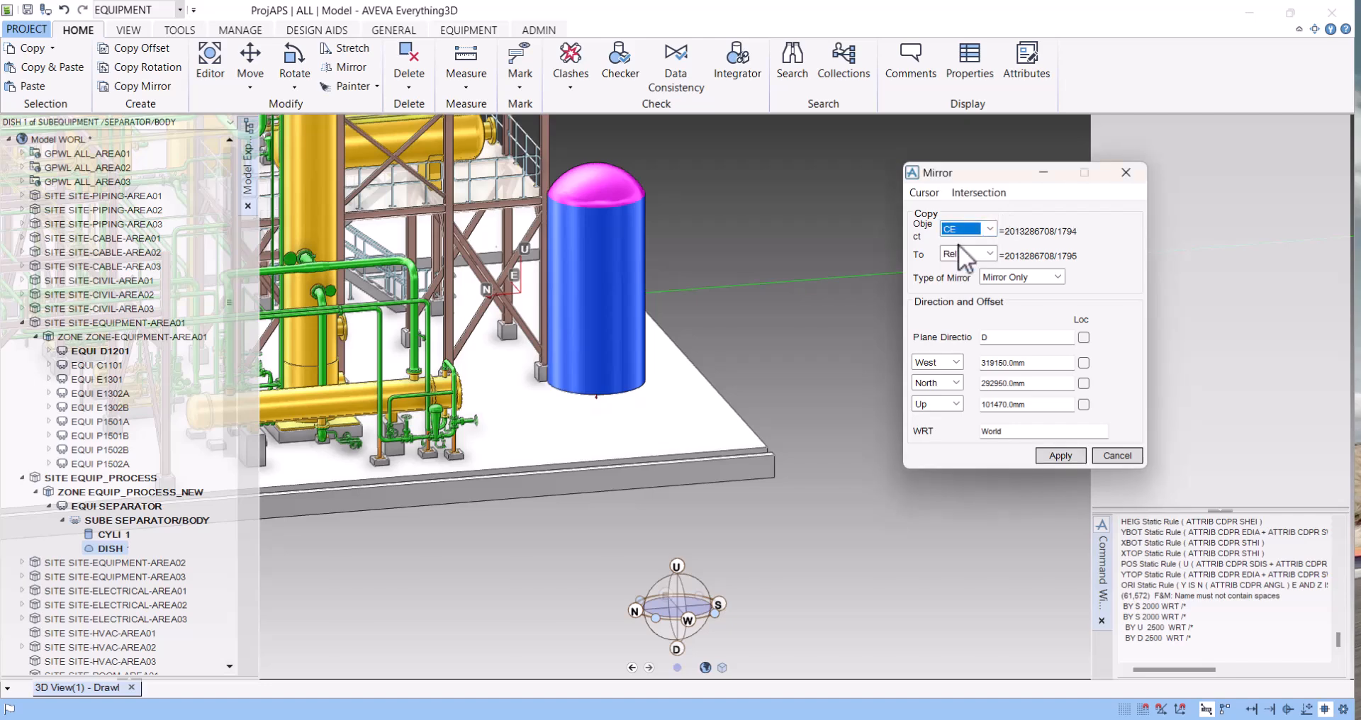
pyautogui.click(1048, 279)
pyautogui.click(1028, 291)
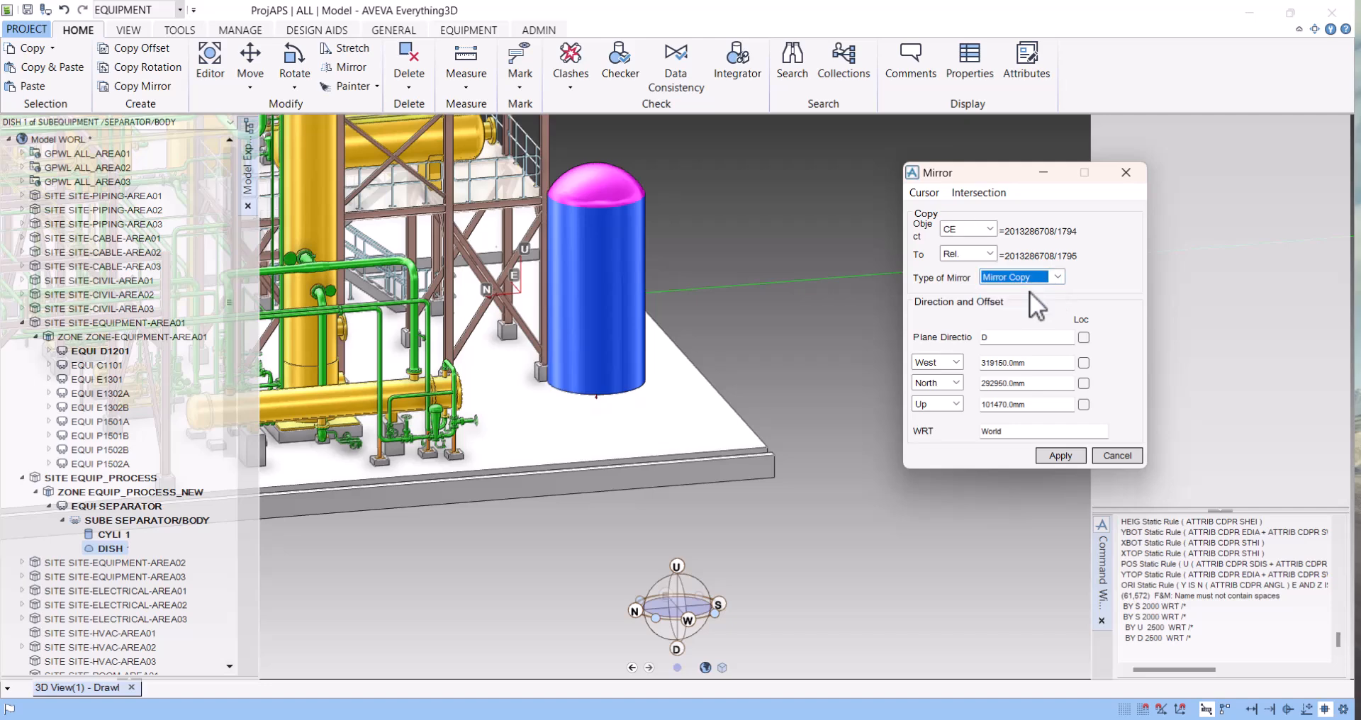
# Locate the mirror plane at the separator cylinder element and inspect the plane's position in wireframe display.
pyautogui.click(925, 193)
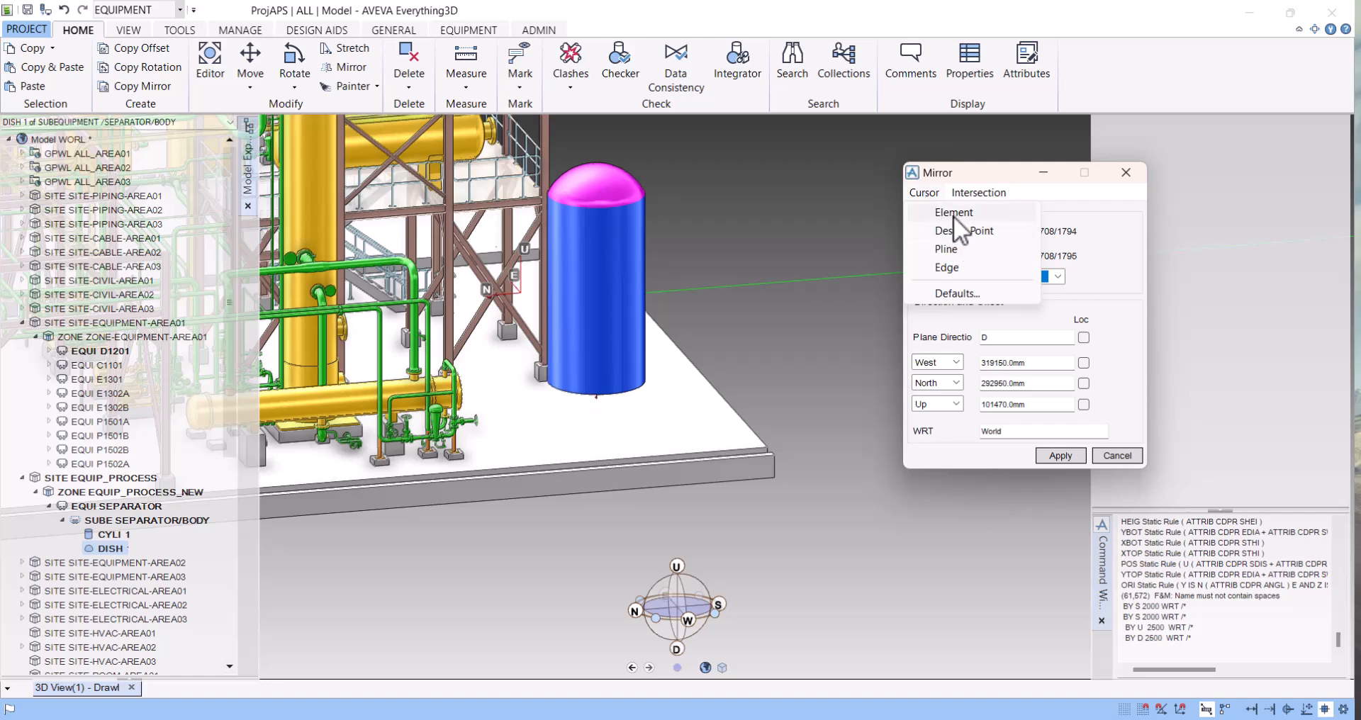
pyautogui.click(955, 213)
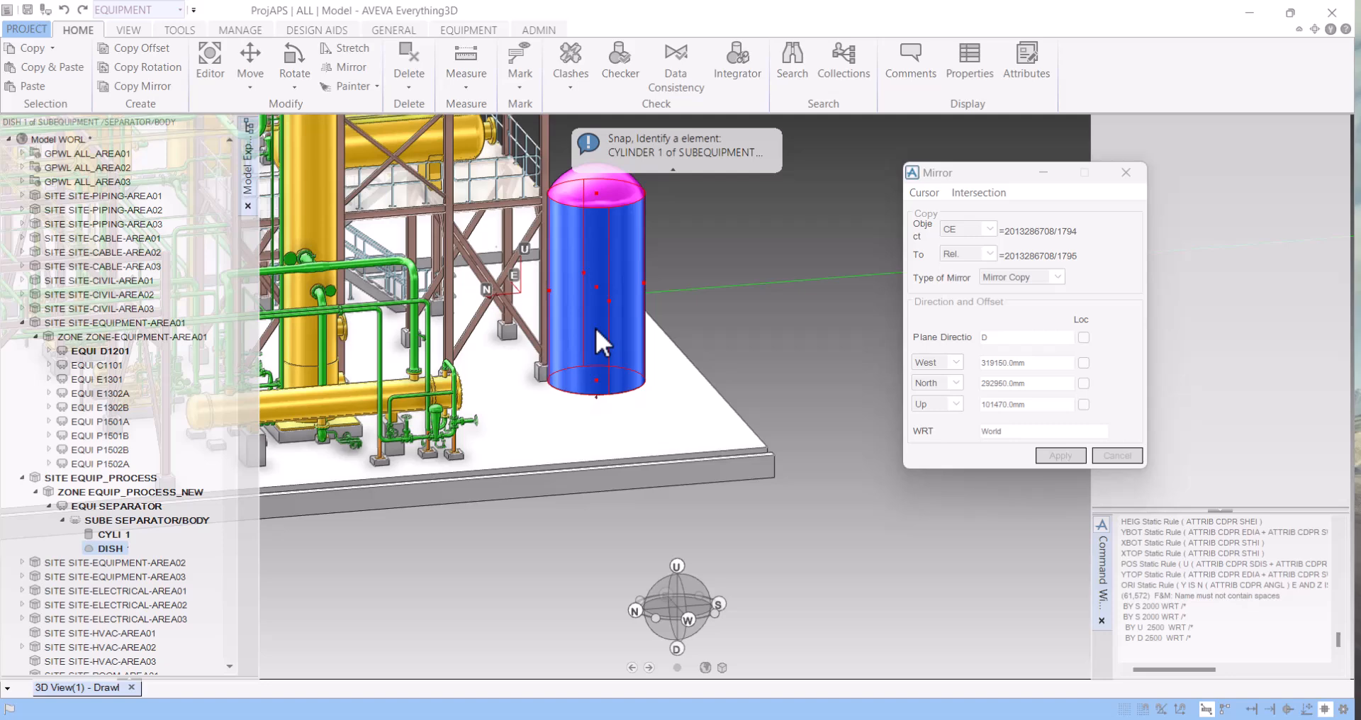
pyautogui.click(596, 329)
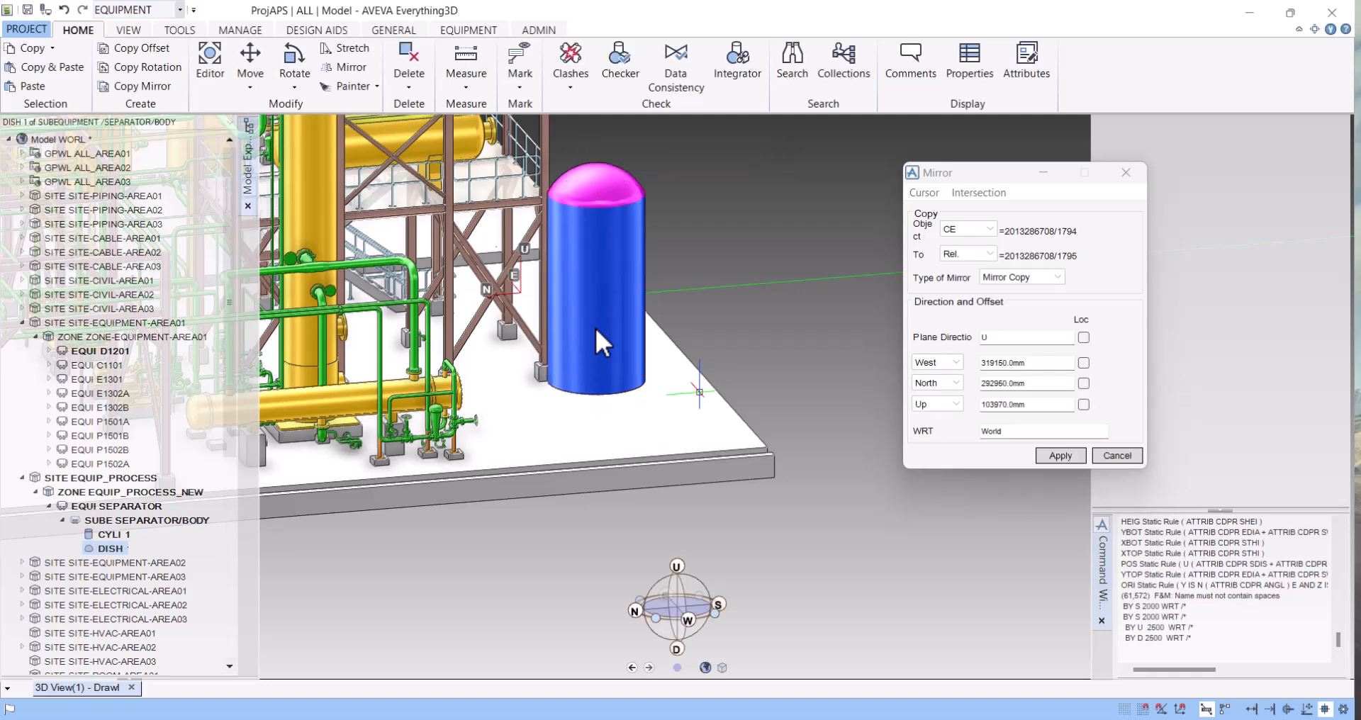
pyautogui.click(994, 338)
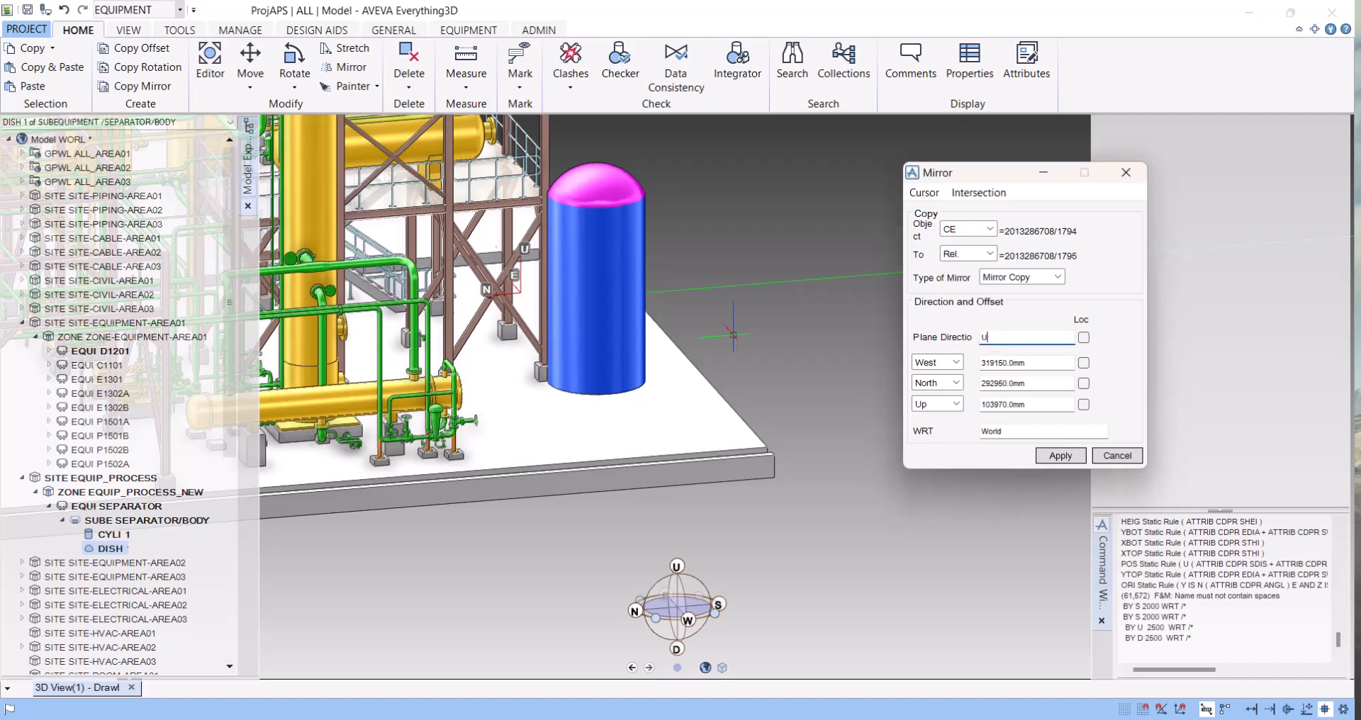
pyautogui.moveTo(1003, 336); pyautogui.dragTo(952, 339)
pyautogui.click(1014, 339)
pyautogui.press('F8')
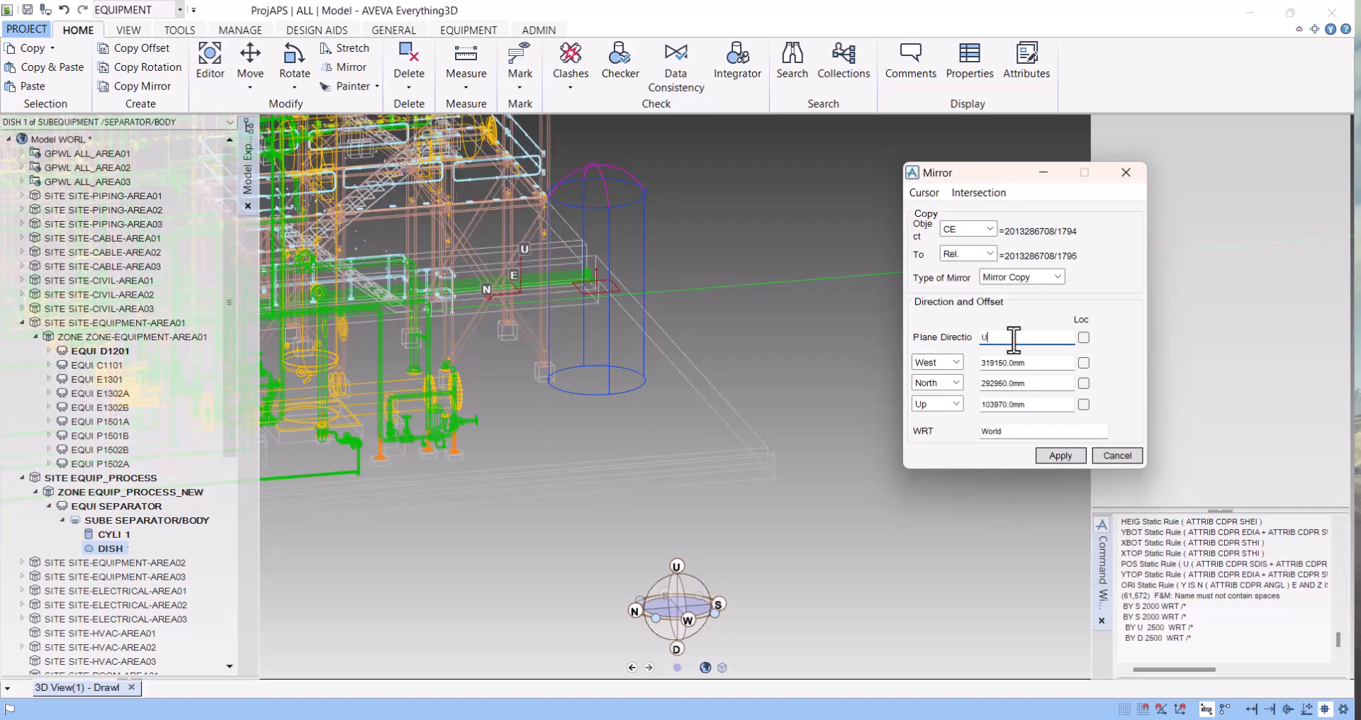
pyautogui.scroll(5, 600, 280)
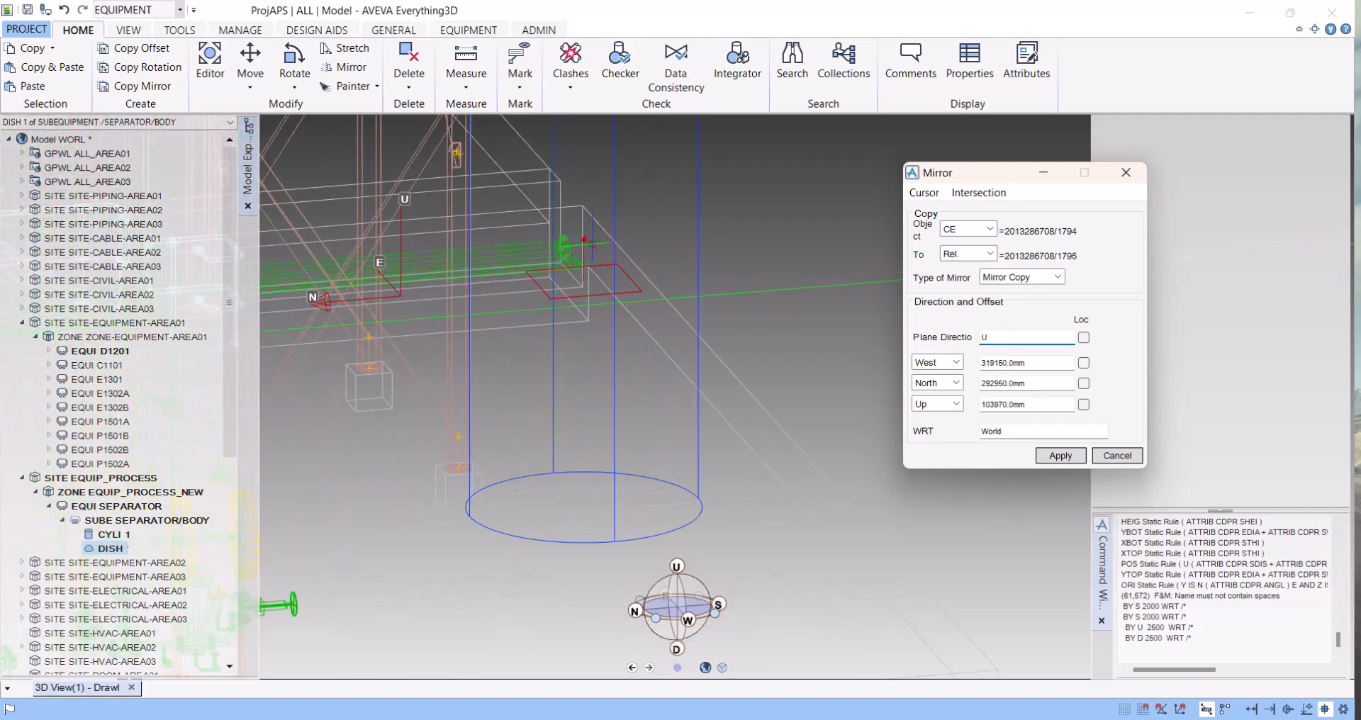
pyautogui.scroll(-5, 585, 243)
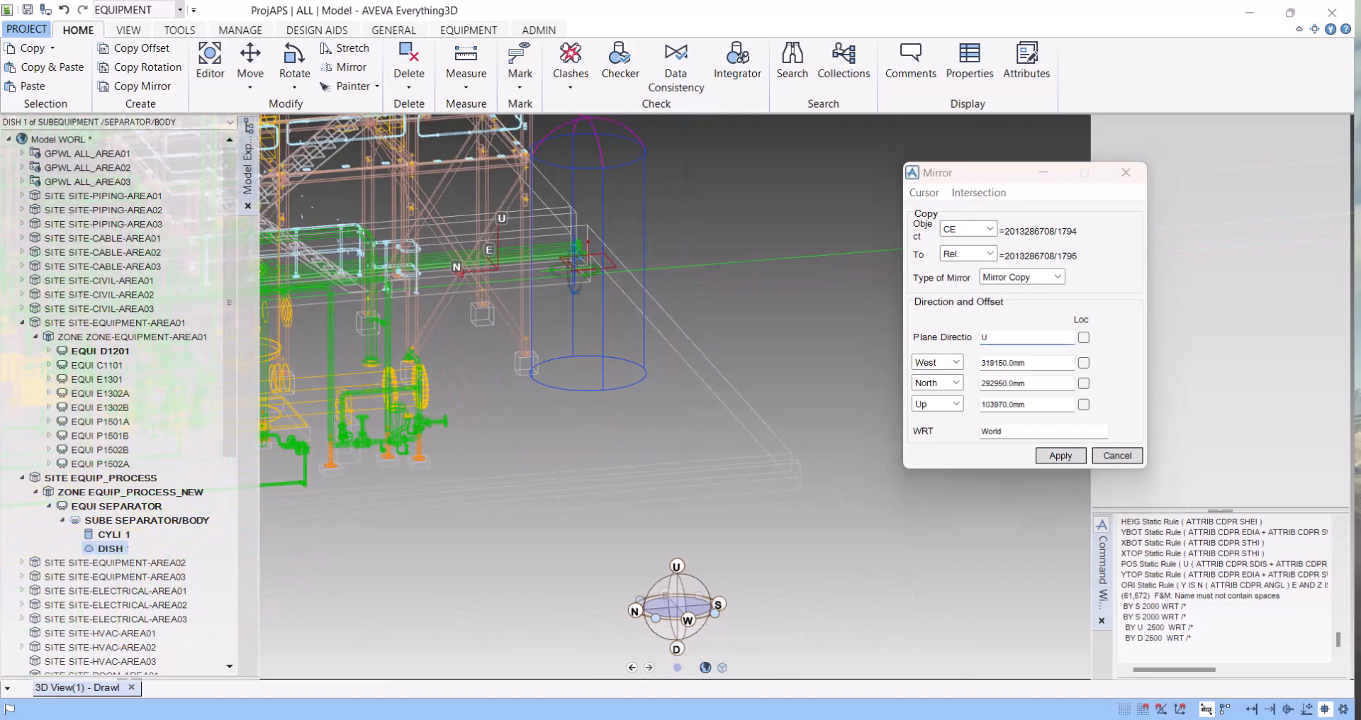
pyautogui.moveTo(632, 298); pyautogui.dragTo(634, 299, button='middle')
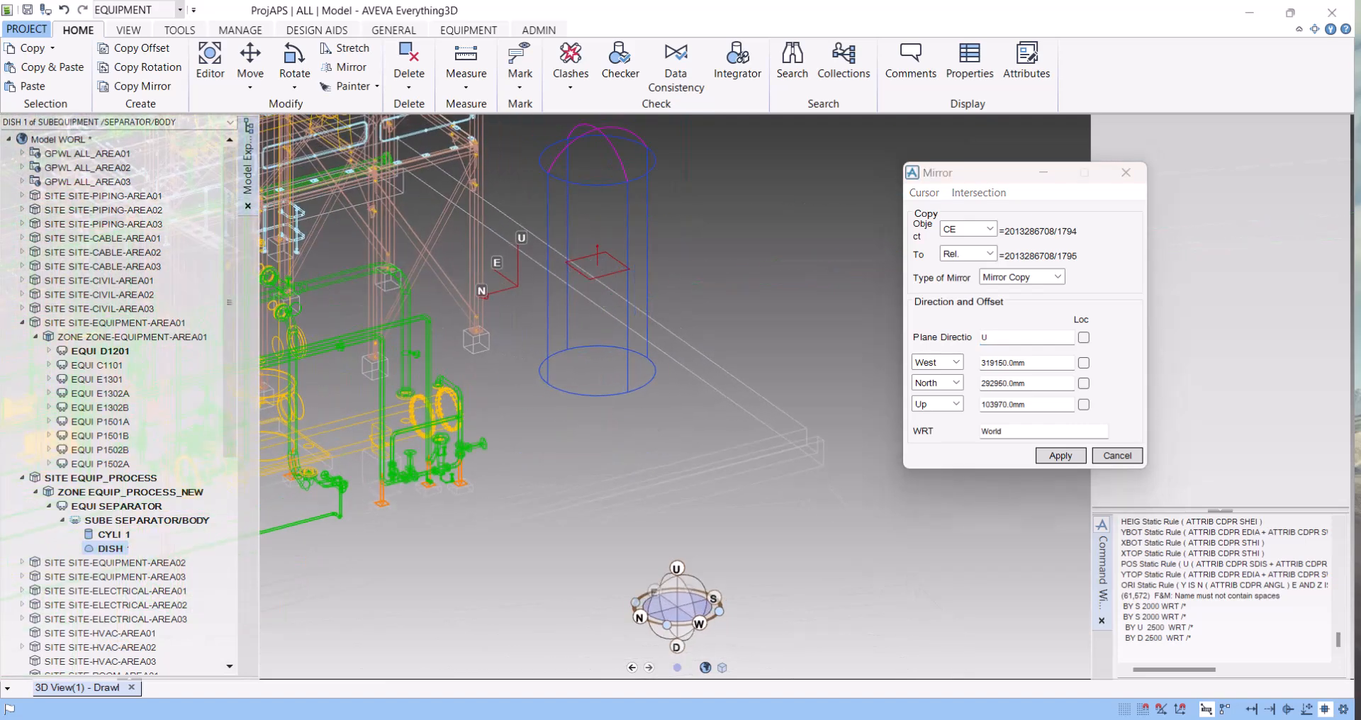
# Set the mirror plane direction to D, apply the mirror copy of the top dish and retain the created copy.
pyautogui.doubleClick(1032, 339)
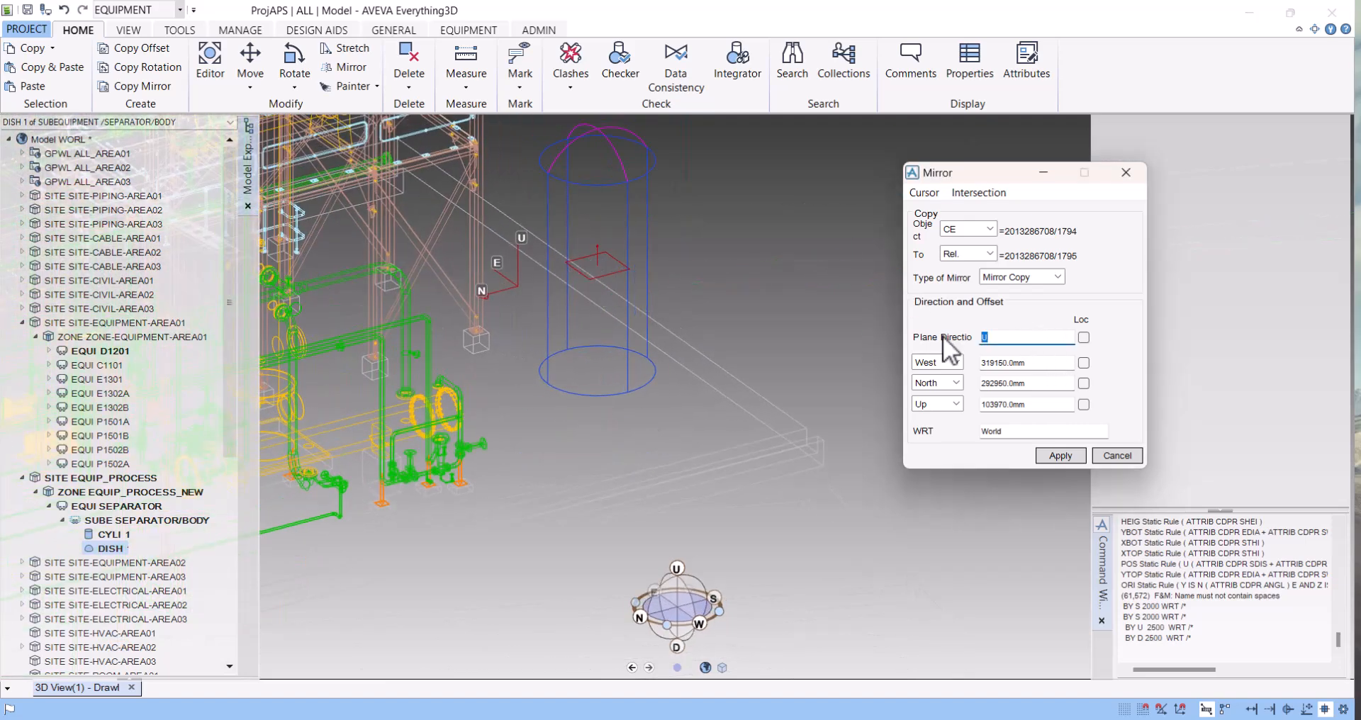
pyautogui.write('D')
pyautogui.press('Return')
pyautogui.click(1058, 456)
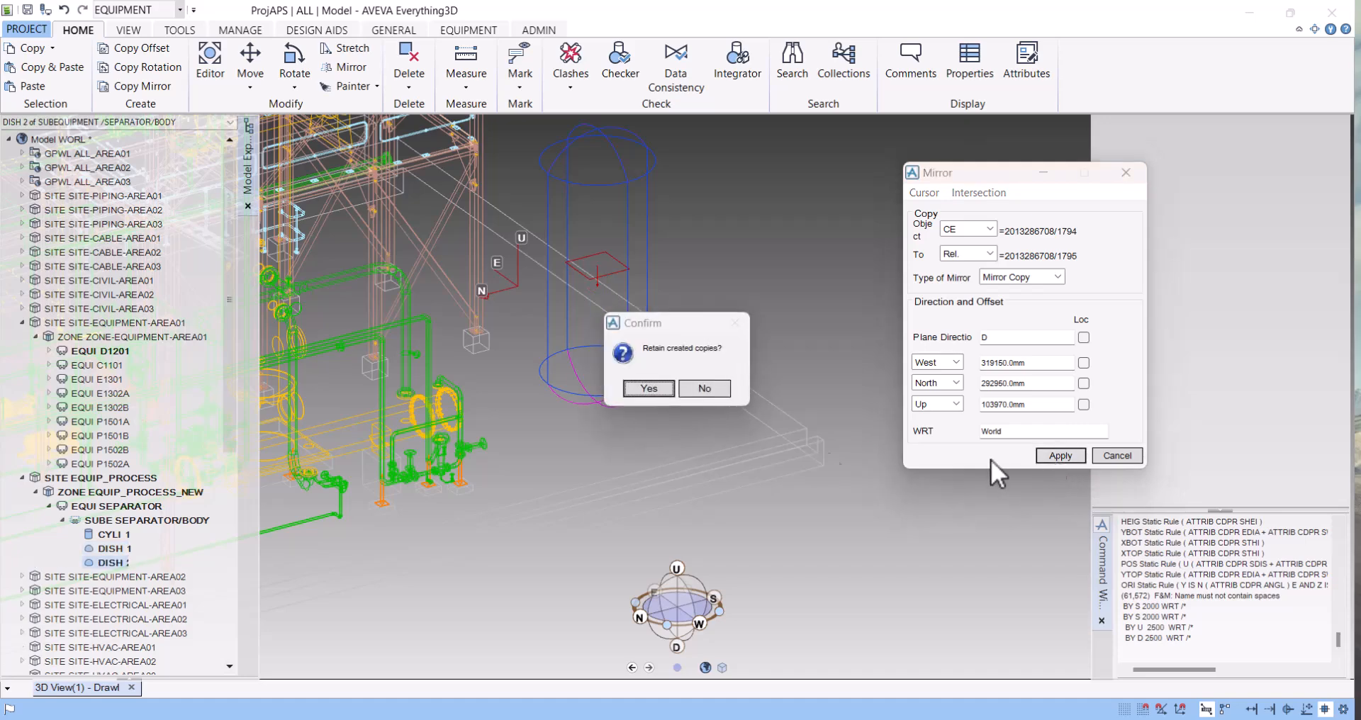
pyautogui.click(652, 393)
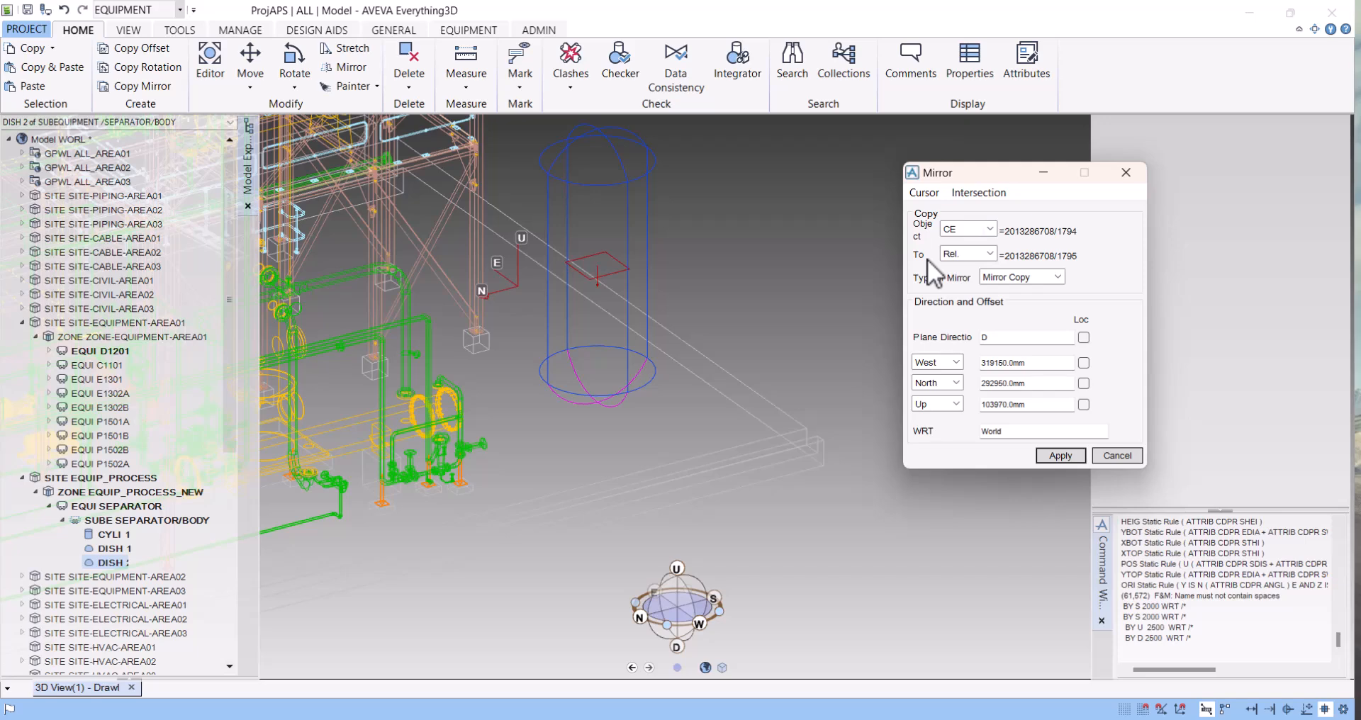
# Close the mirror form and inspect the mirrored bottom dish on the separator body.
pyautogui.click(1126, 172)
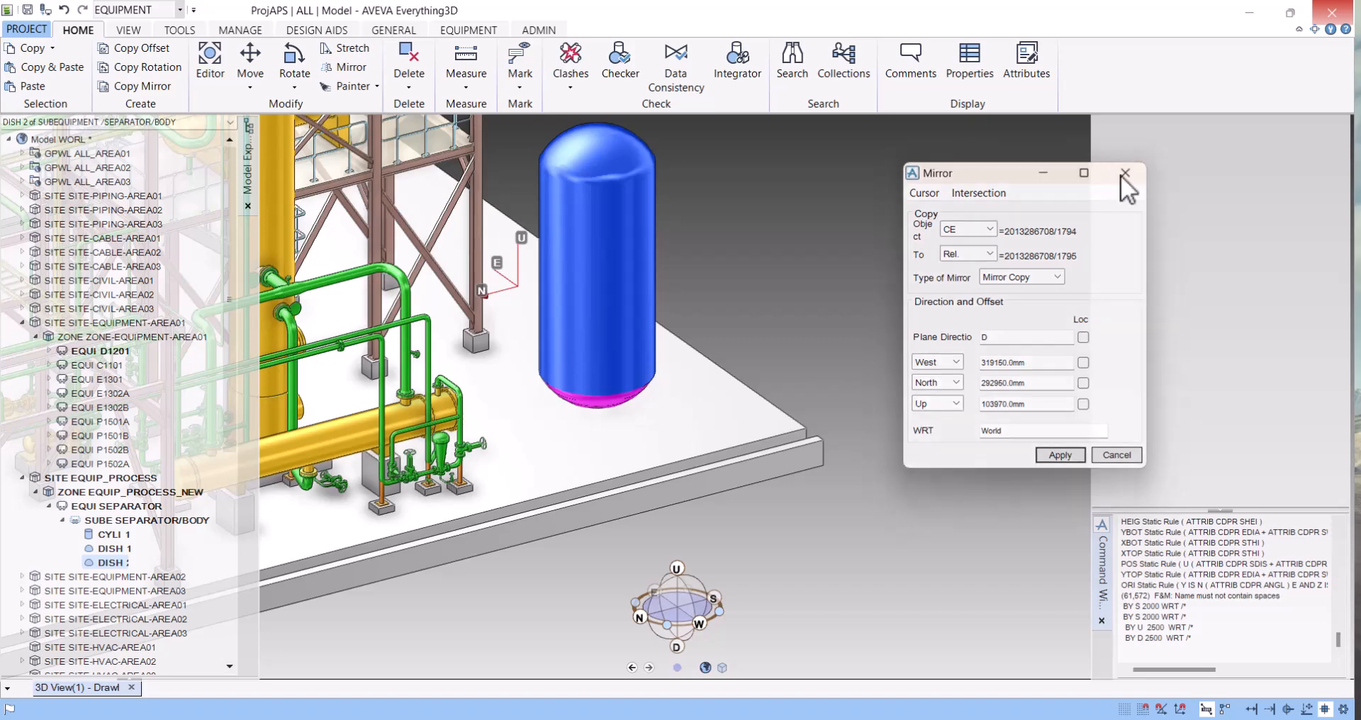
pyautogui.moveTo(579, 265); pyautogui.dragTo(656, 219, button='middle')
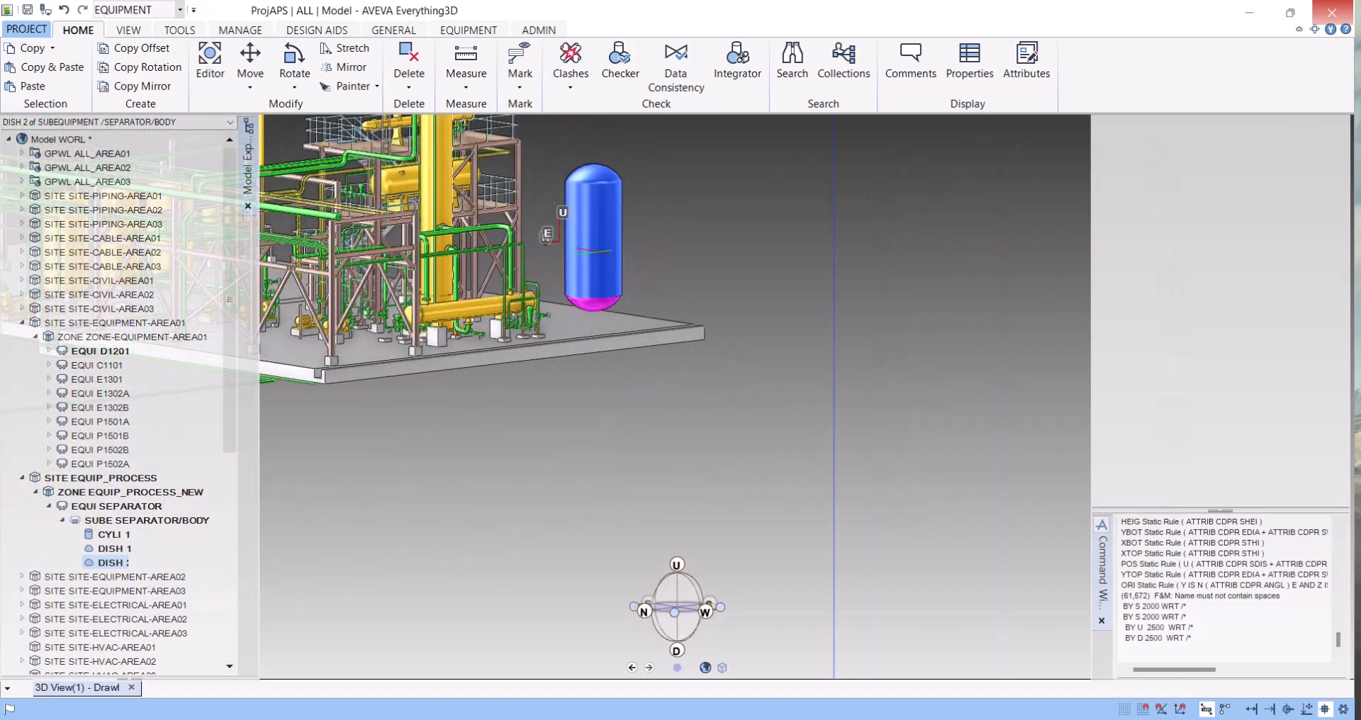
pyautogui.scroll(4, 656, 219)
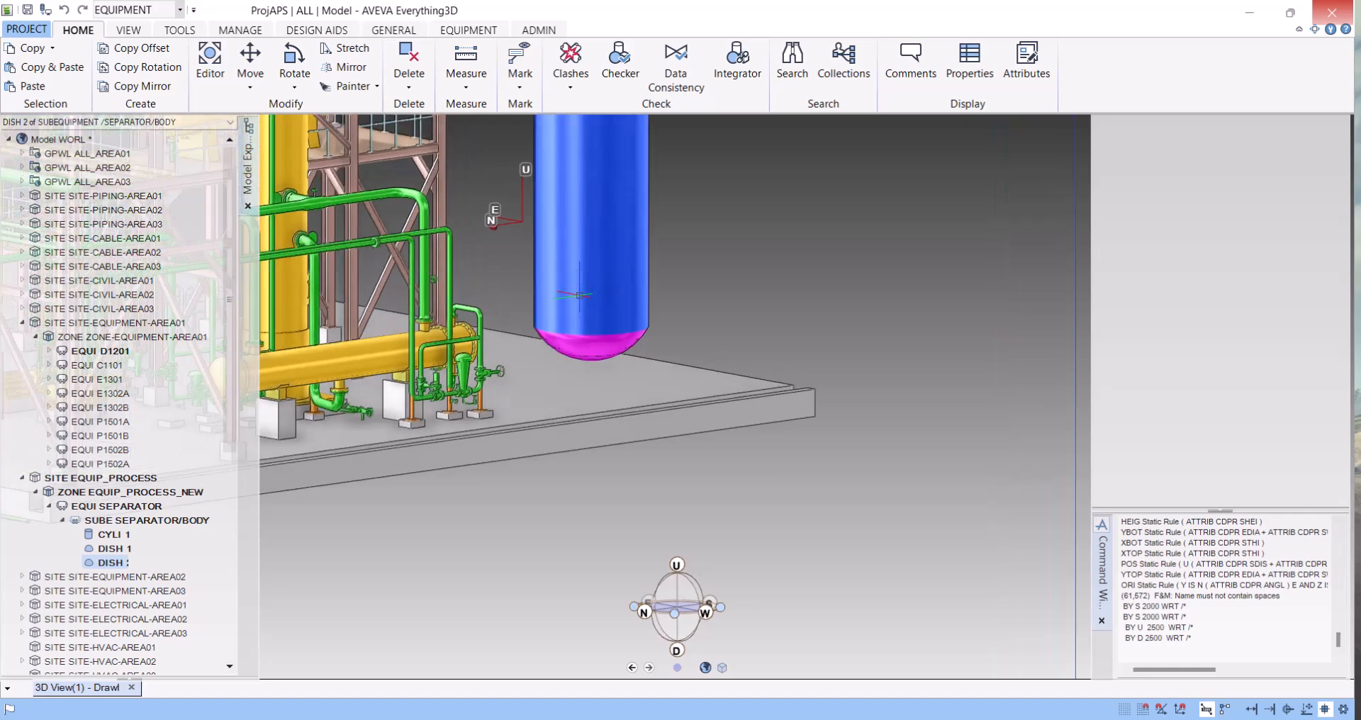
pyautogui.scroll(-3, 579, 294)
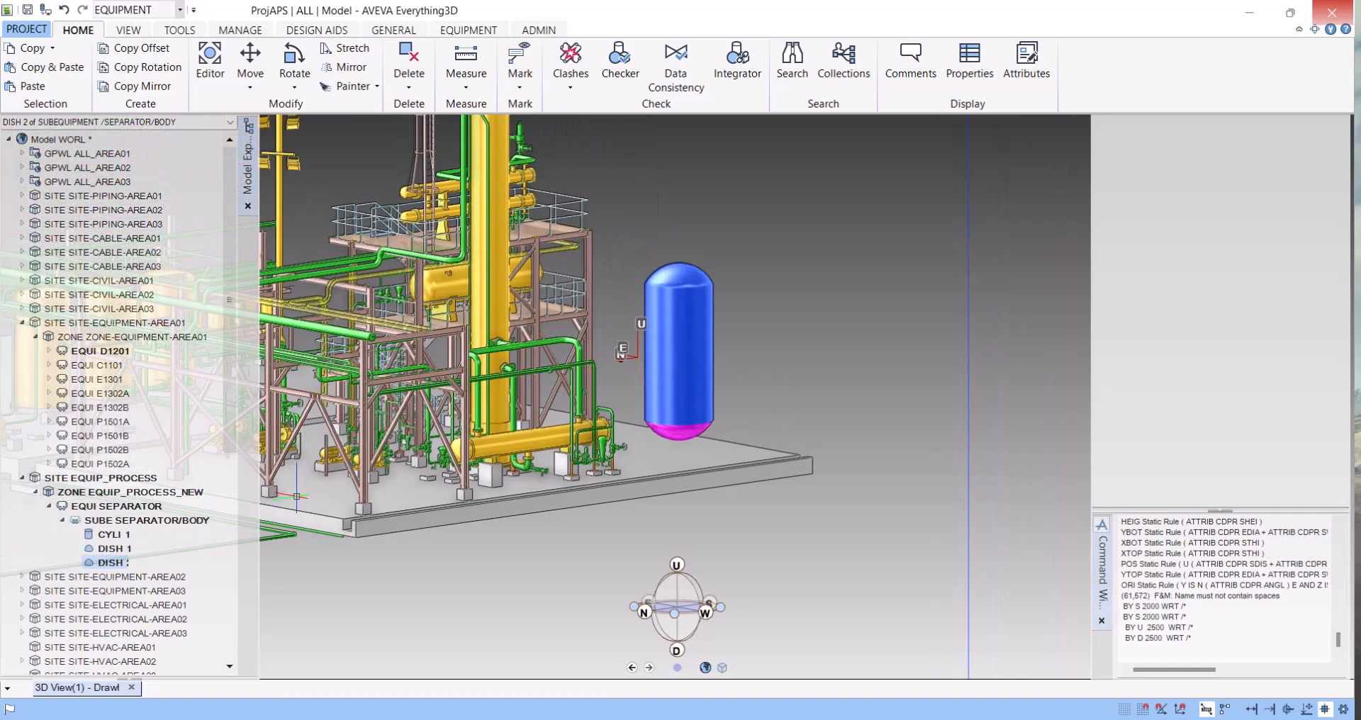
# Begin an advanced rotation of SEPARATOR/BODY, using the current element as the object to rotate.
pyautogui.click(129, 521)
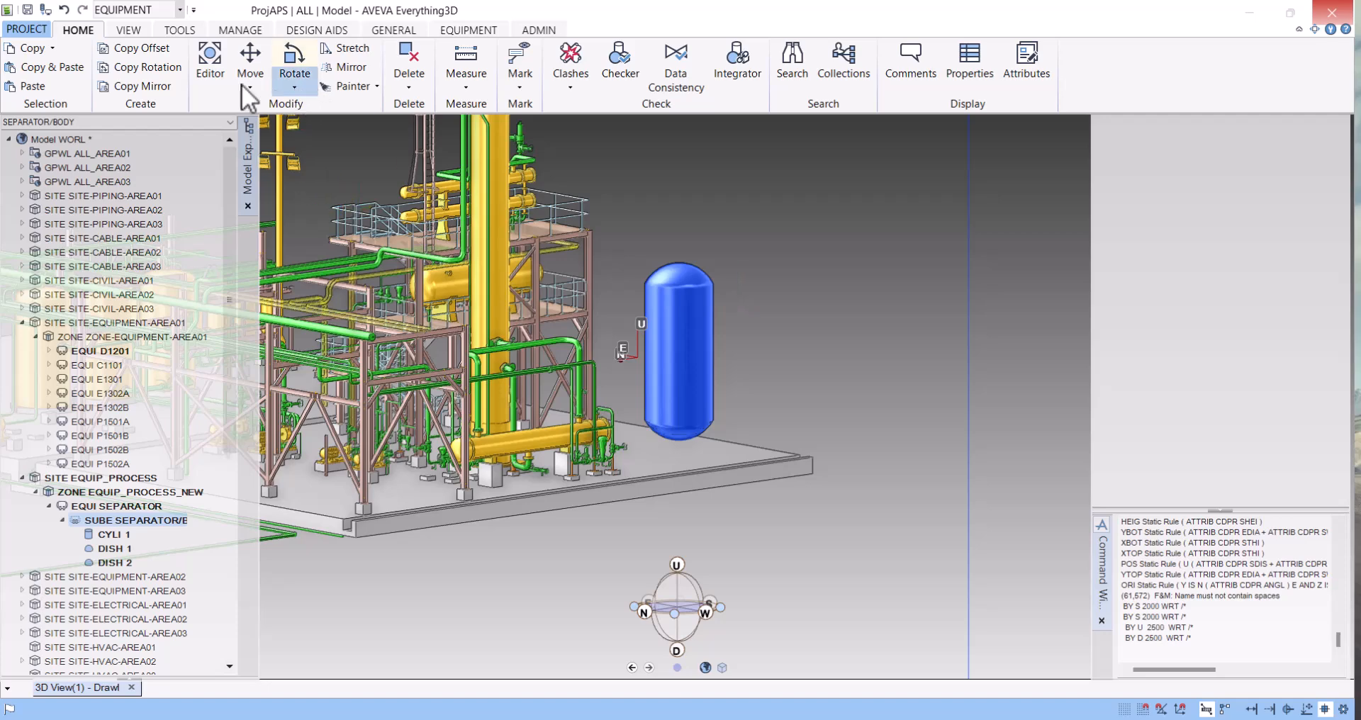
pyautogui.click(294, 84)
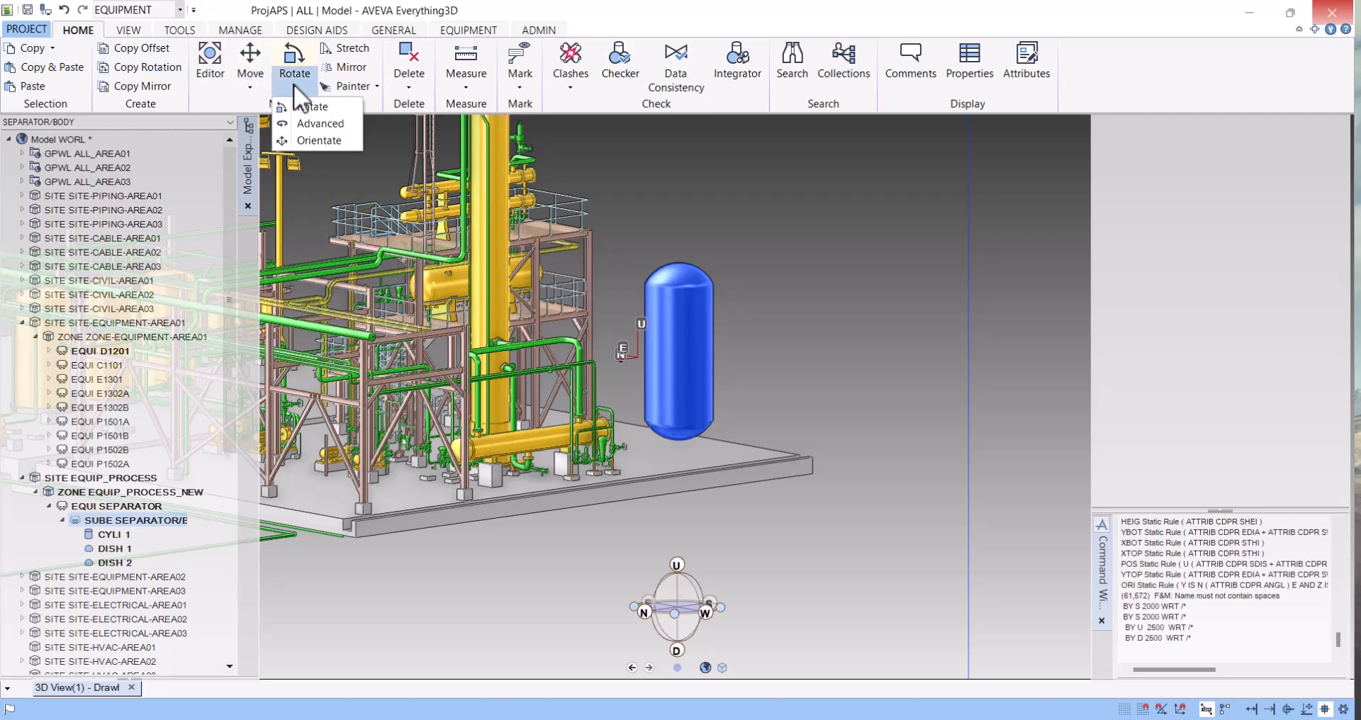
pyautogui.click(327, 129)
pyautogui.moveTo(204, 68); pyautogui.dragTo(936, 181)
pyautogui.moveTo(738, 400); pyautogui.dragTo(690, 454, button='middle')
pyautogui.scroll(2, 743, 400)
pyautogui.scroll(2, 742, 401)
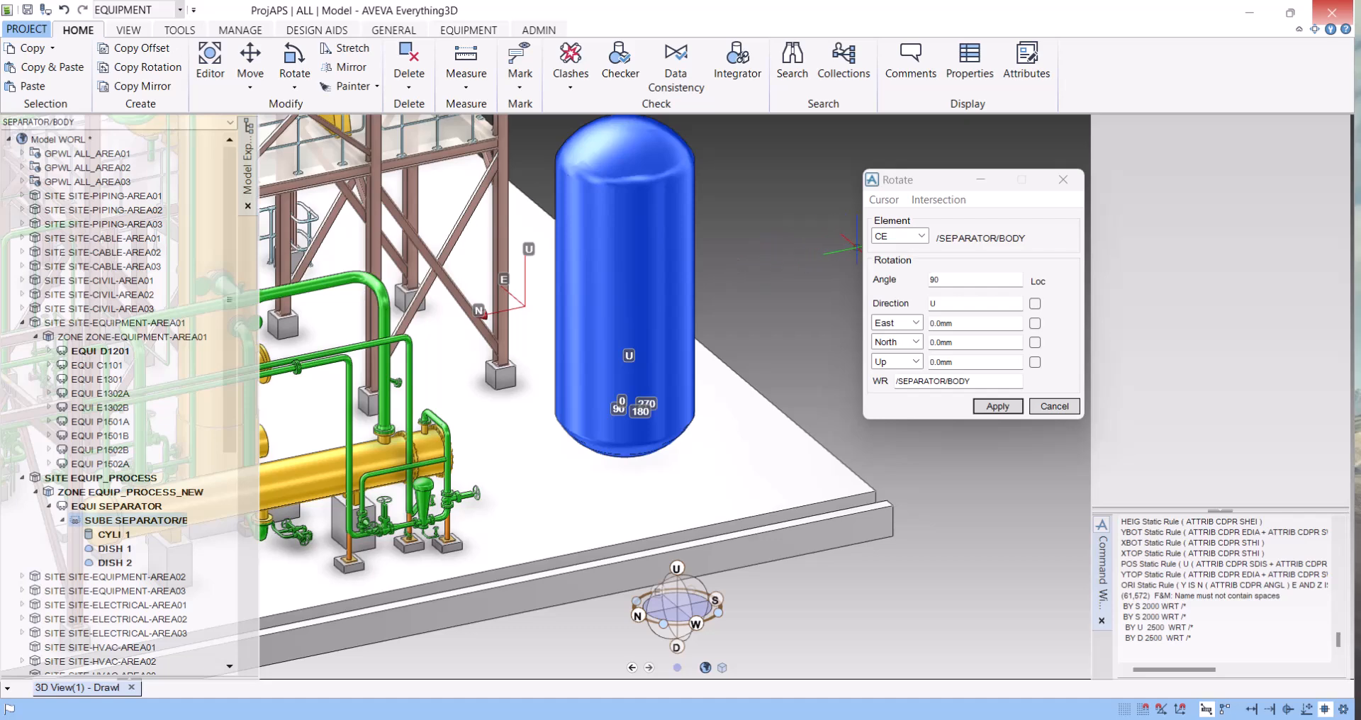
pyautogui.click(911, 237)
pyautogui.click(894, 252)
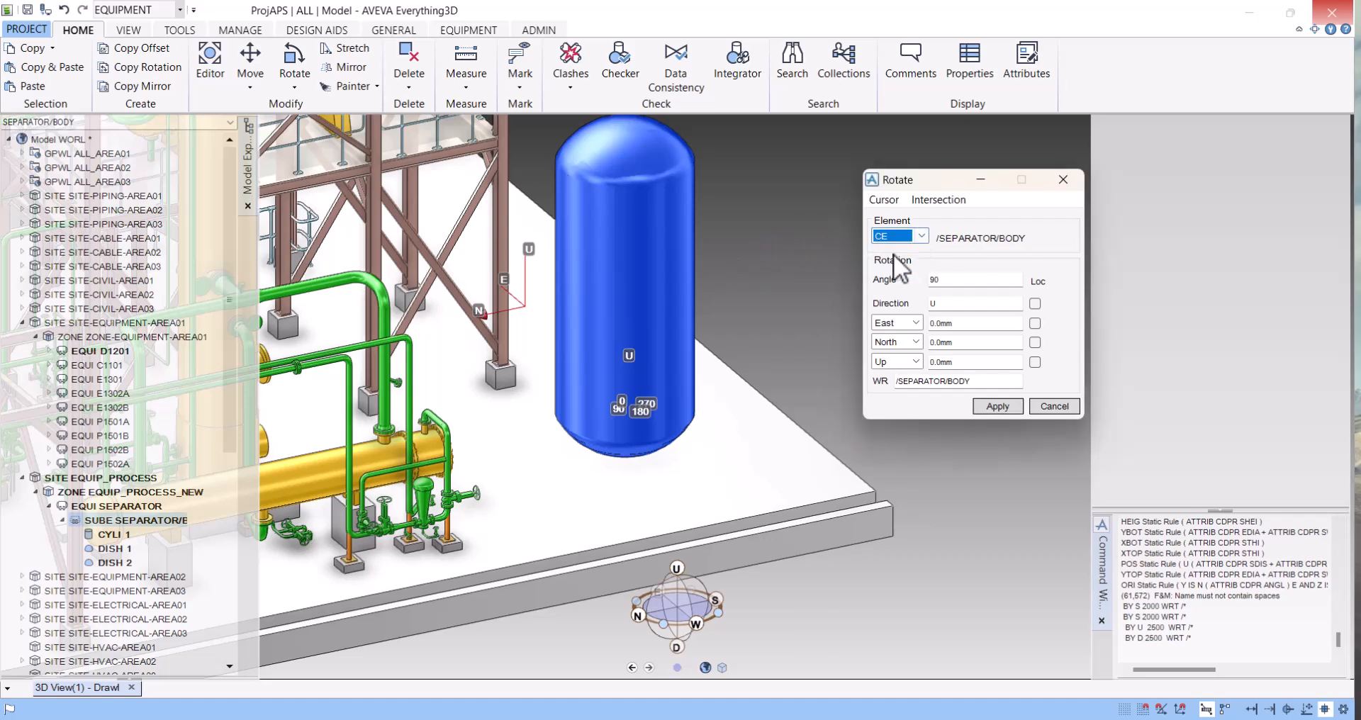
# Locate the rotation origin by snapping to the separator's cylinder element.
pyautogui.click(884, 201)
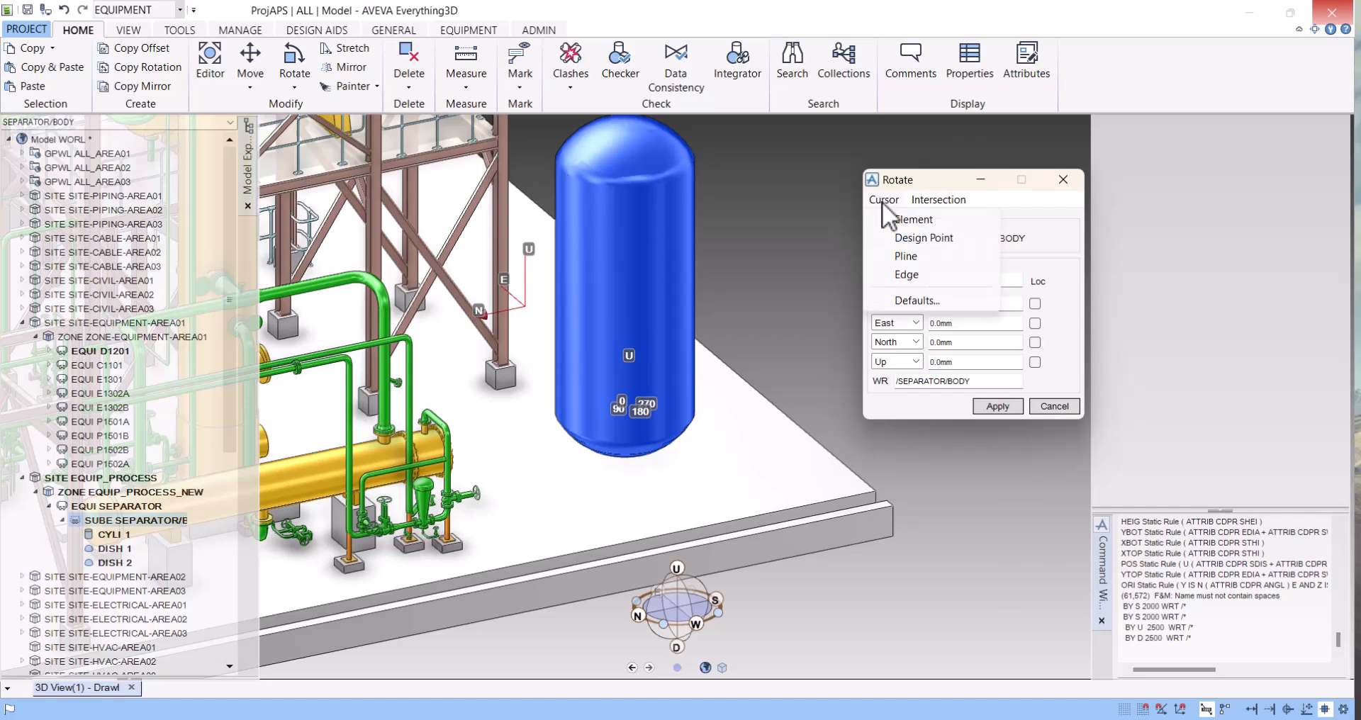
pyautogui.click(931, 220)
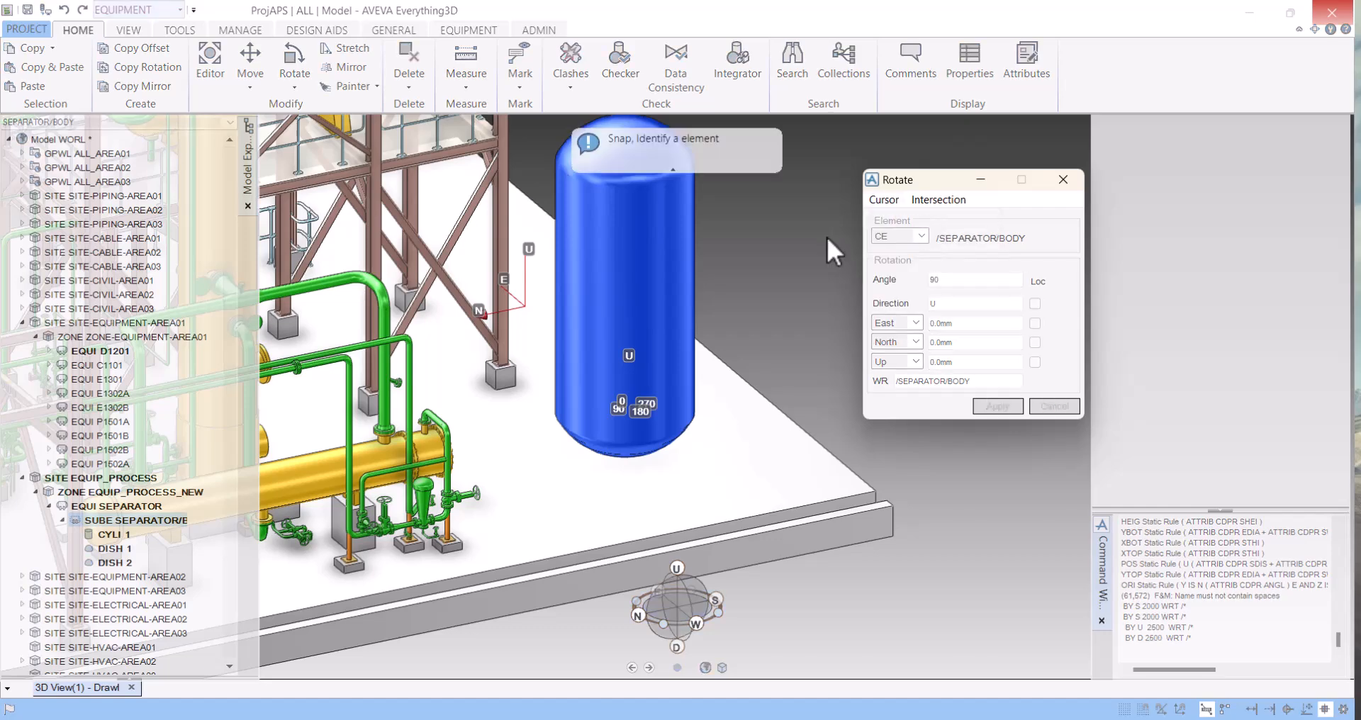
pyautogui.click(637, 312)
pyautogui.moveTo(527, 388); pyautogui.dragTo(498, 400, button='middle')
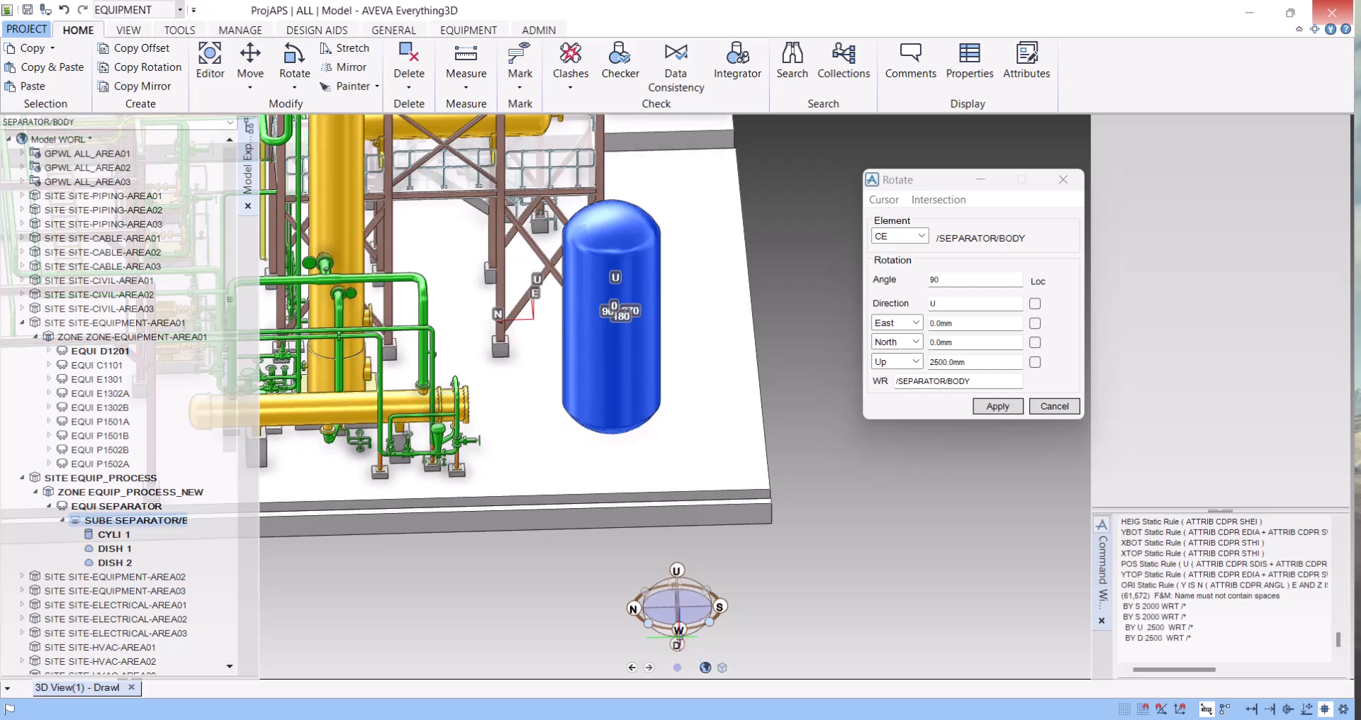
pyautogui.scroll(3, 680, 637)
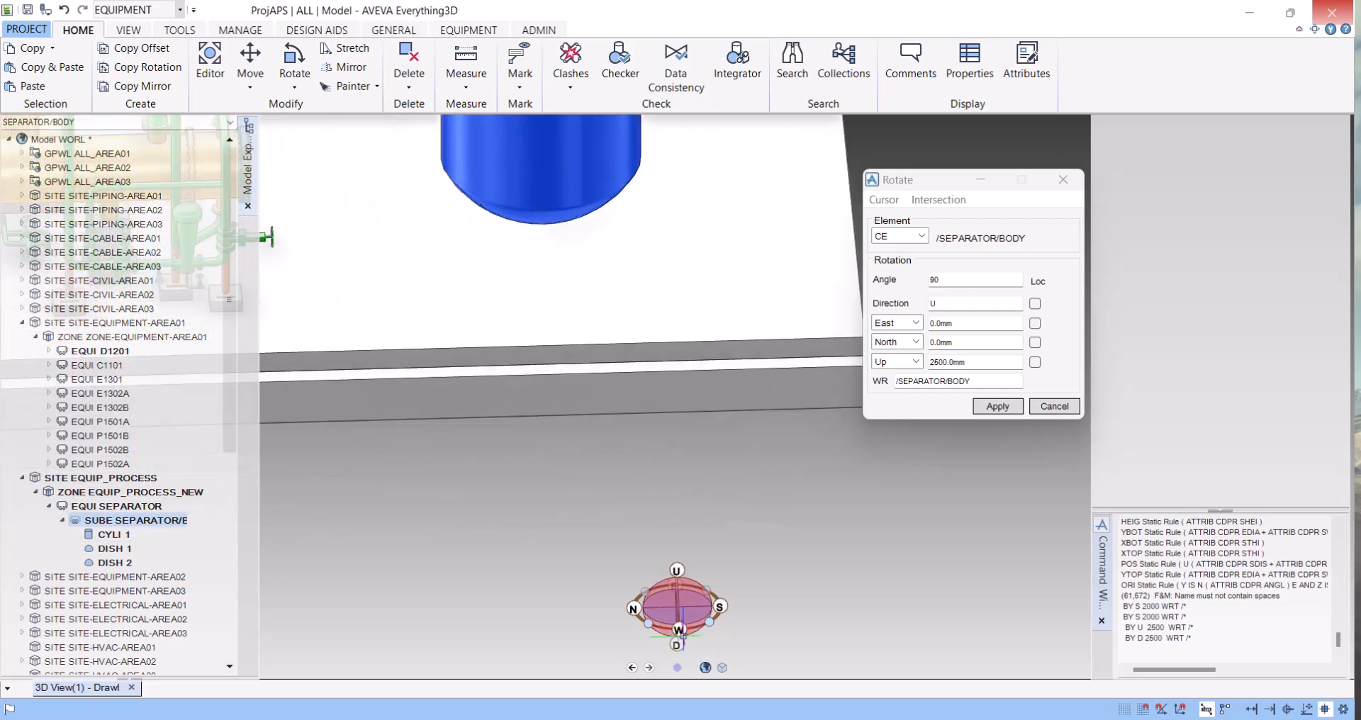
# Rotate SEPARATOR/BODY by 90 degrees about direction W so the vessel lies horizontally, and close the rotation form.
pyautogui.click(935, 303)
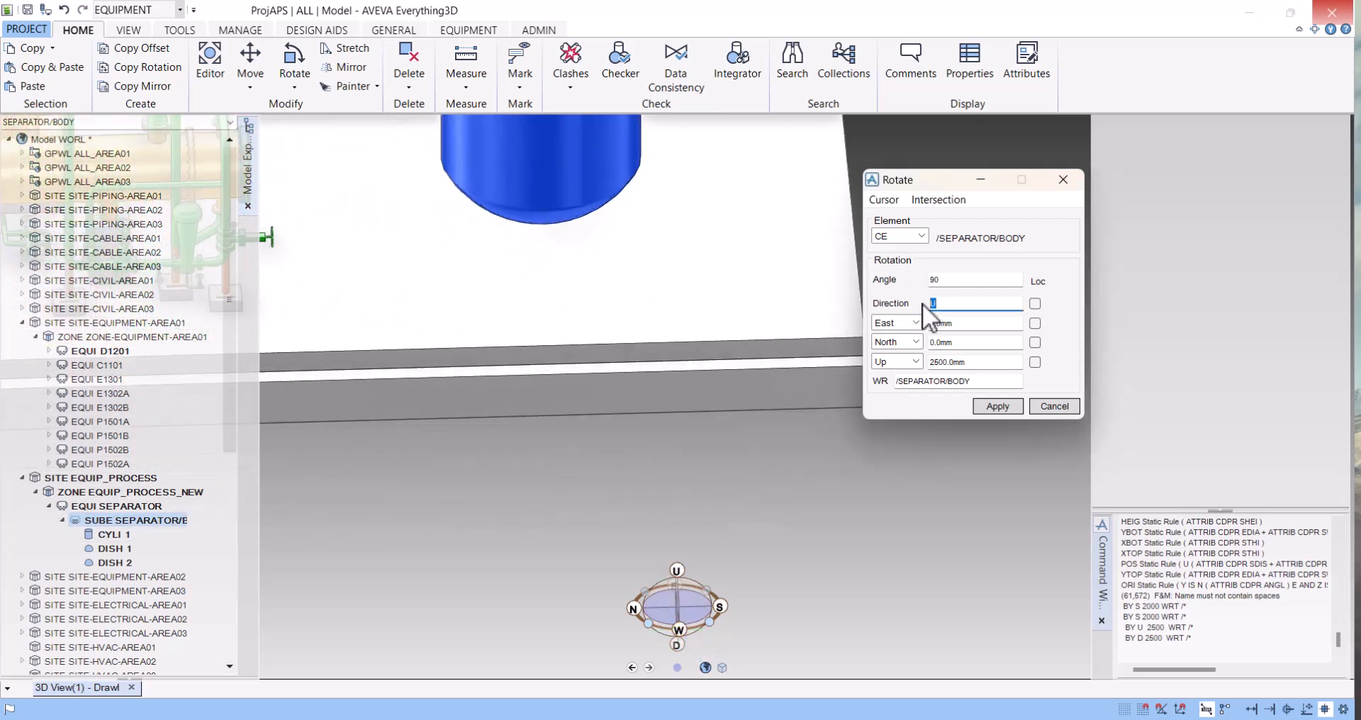
pyautogui.write('W')
pyautogui.press('Tab')
pyautogui.click(1006, 405)
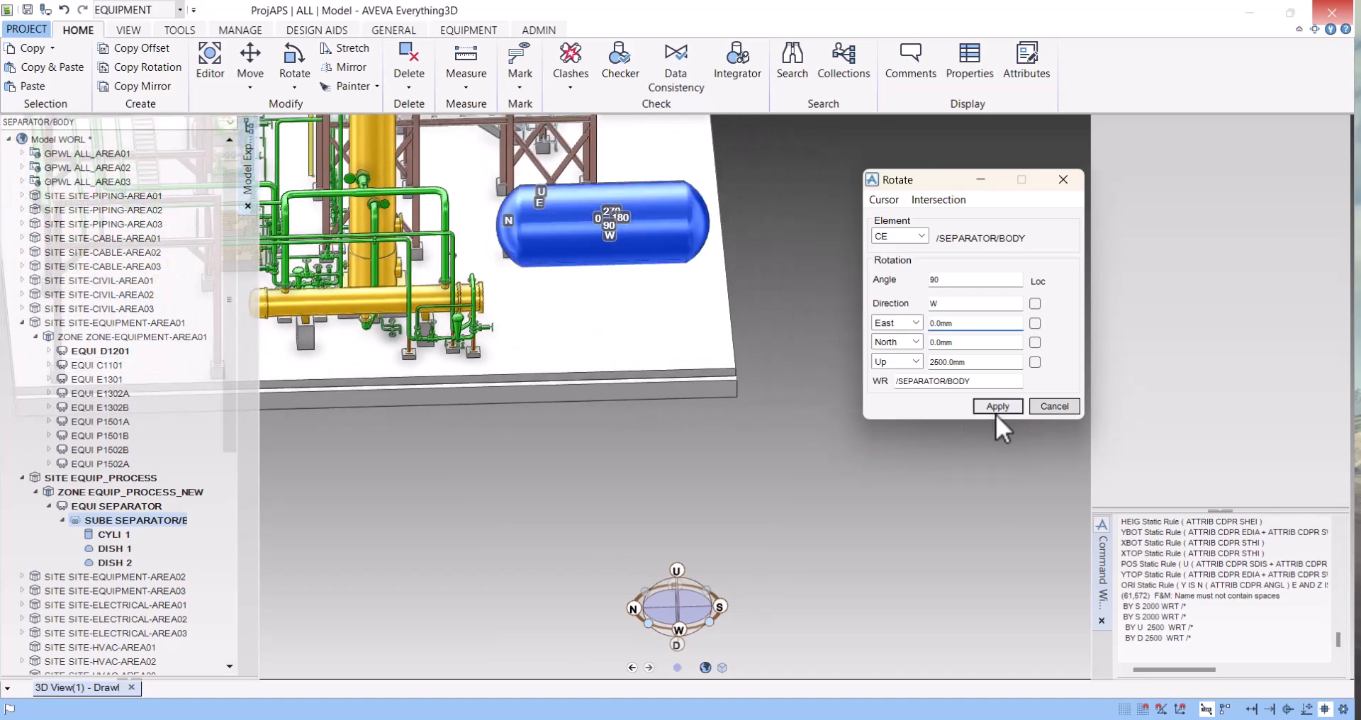
pyautogui.moveTo(610, 280); pyautogui.dragTo(495, 245, button='middle')
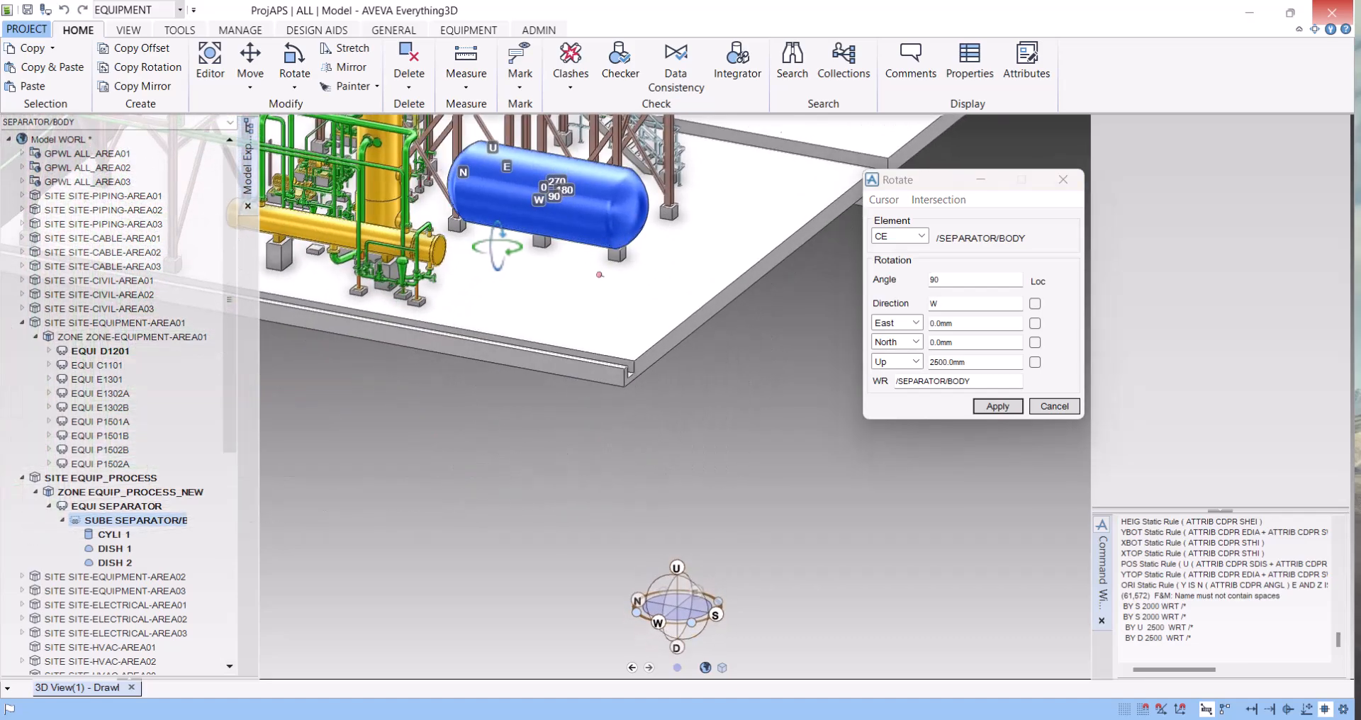
pyautogui.scroll(2, 496, 245)
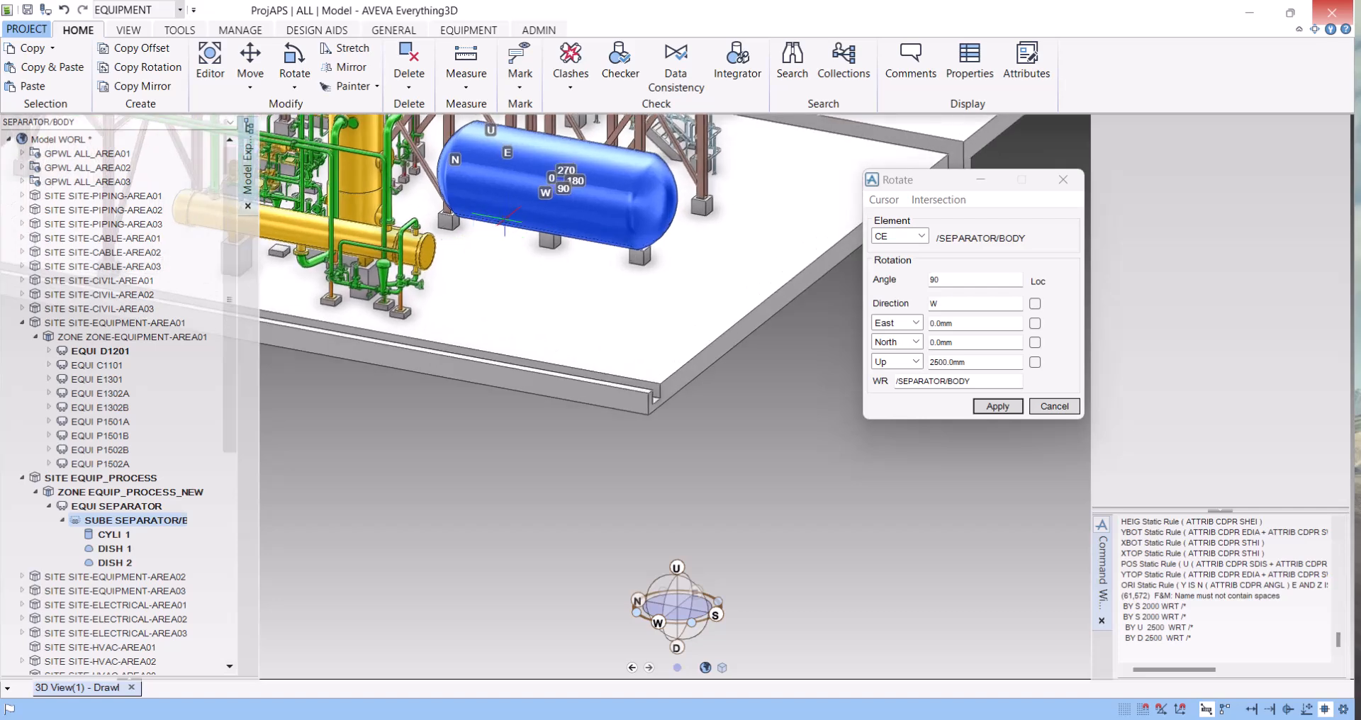
pyautogui.click(1071, 177)
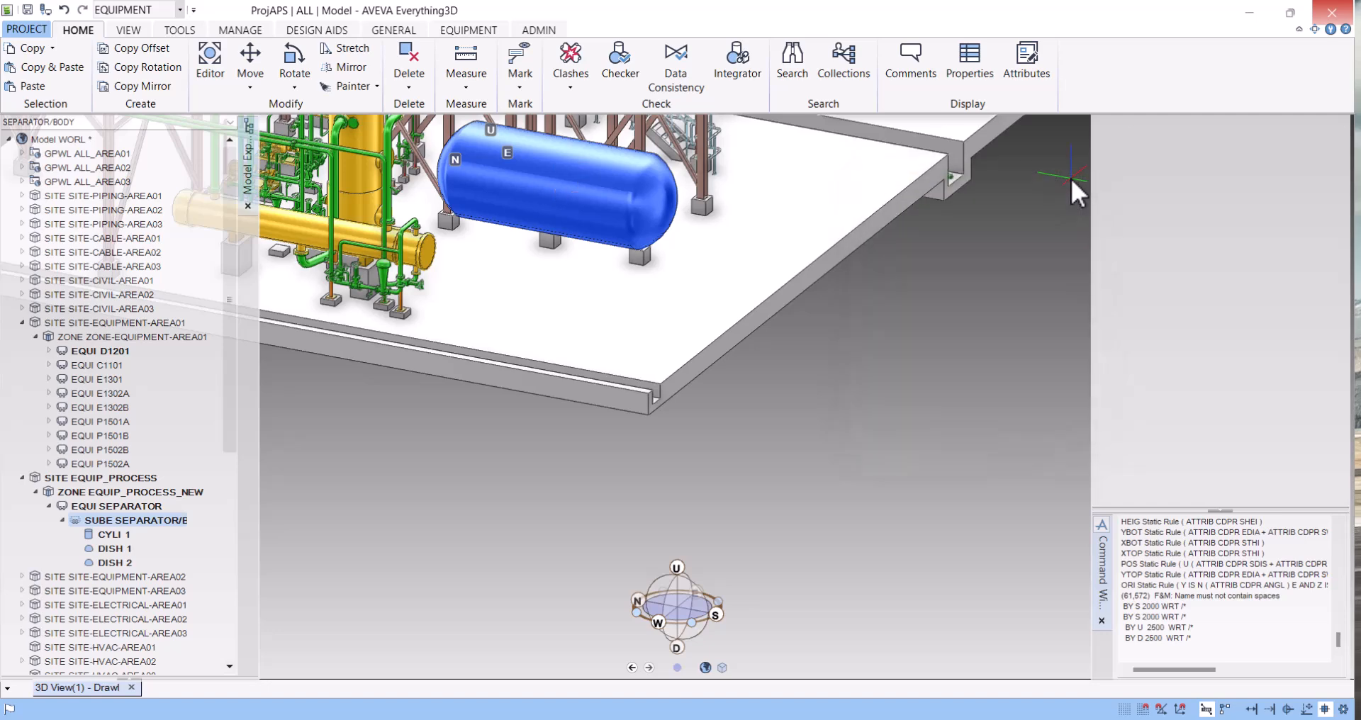
# Measure the distance from the separator's cylinder element to the neighbouring yellow horizontal vessel using element snapping.
pyautogui.click(471, 83)
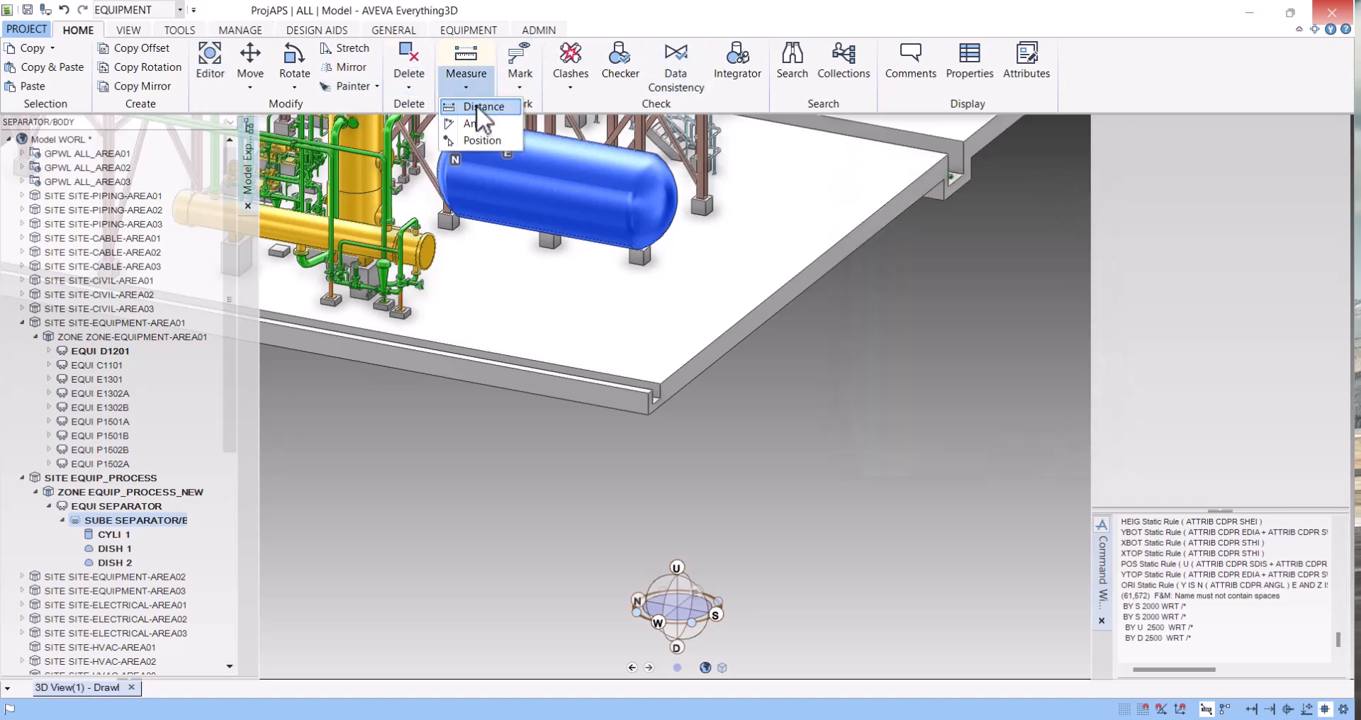
pyautogui.click(476, 105)
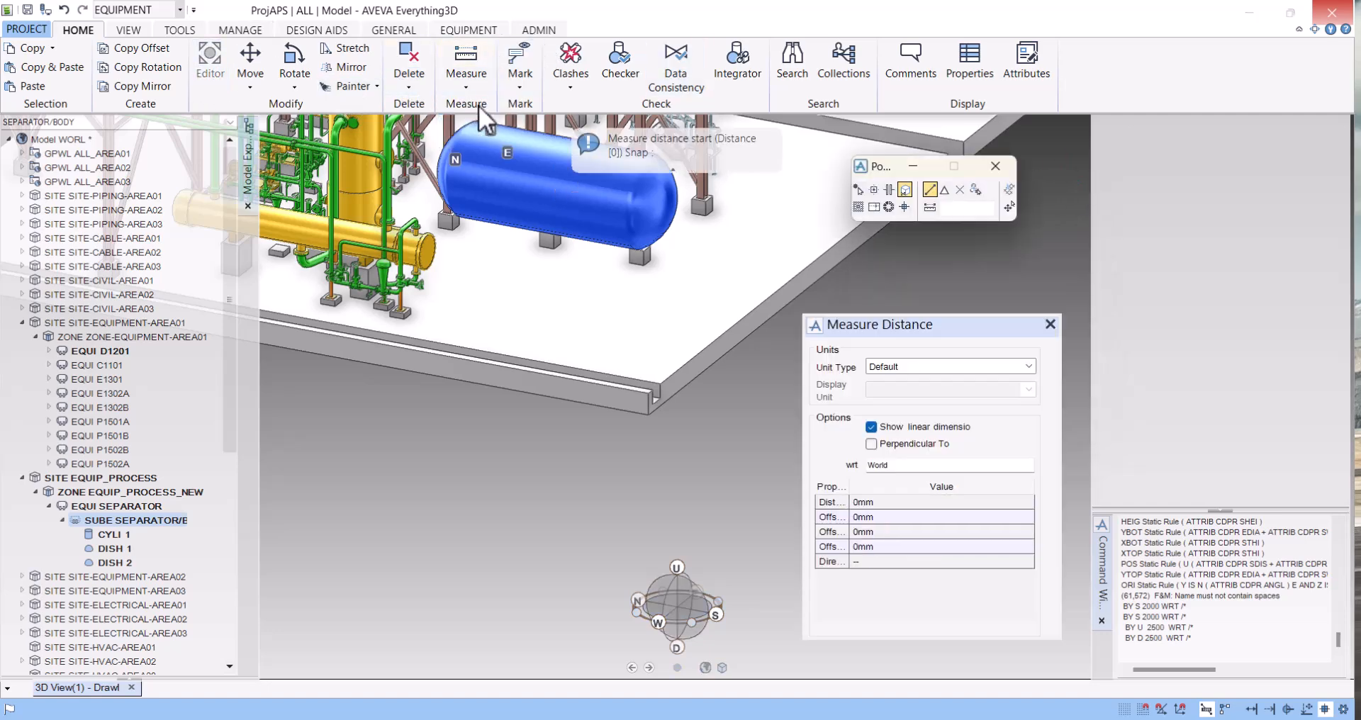
pyautogui.click(861, 193)
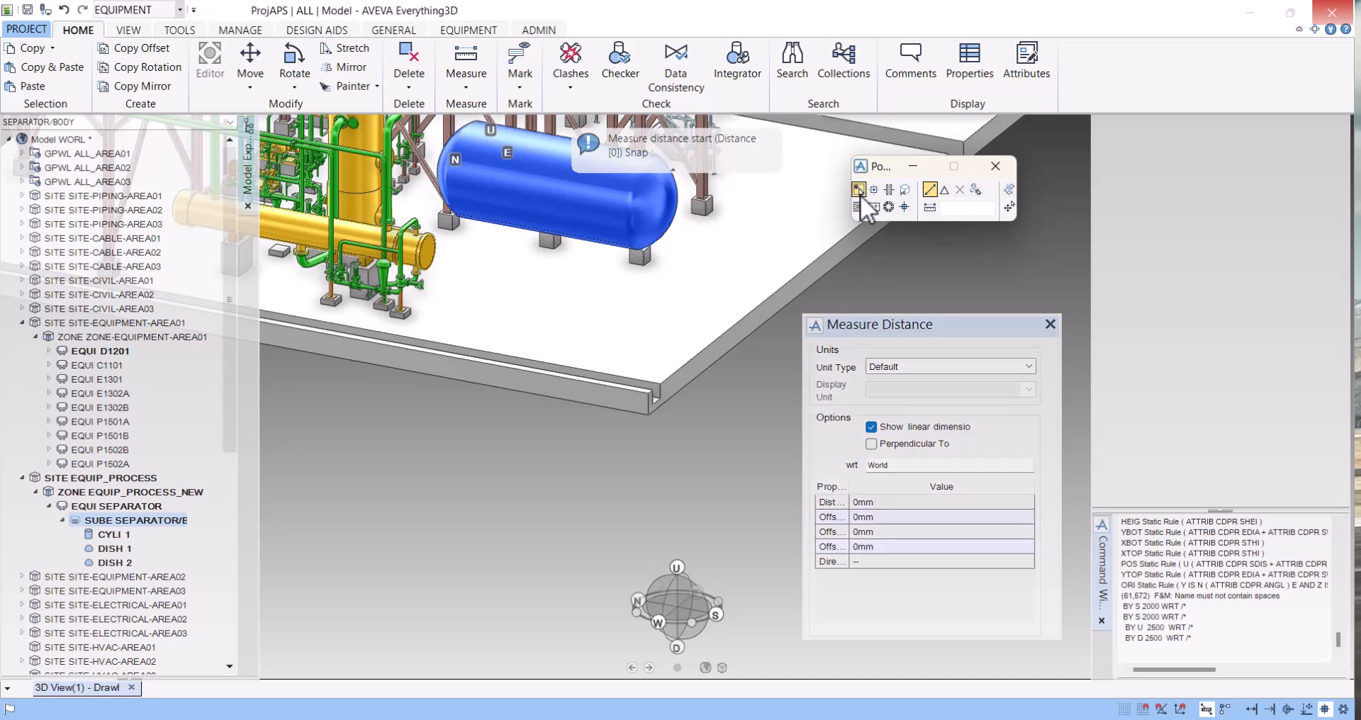
pyautogui.click(559, 193)
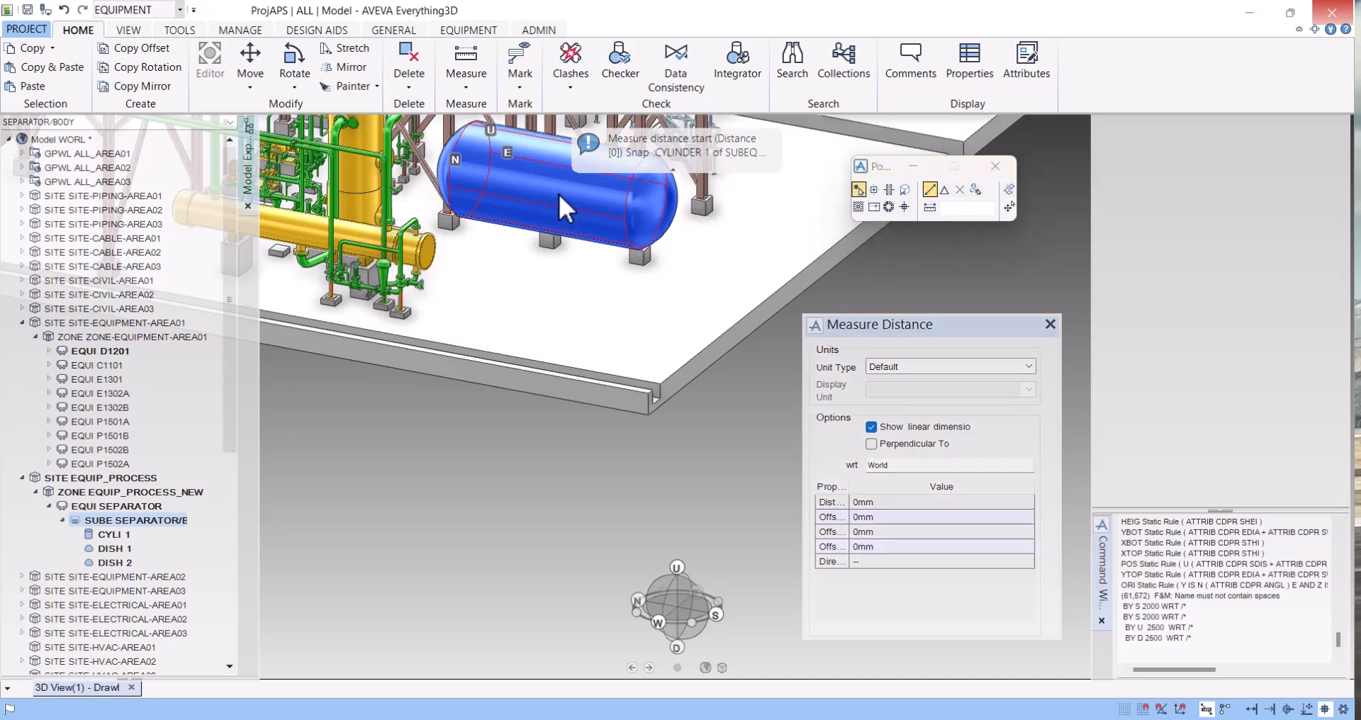
pyautogui.click(293, 229)
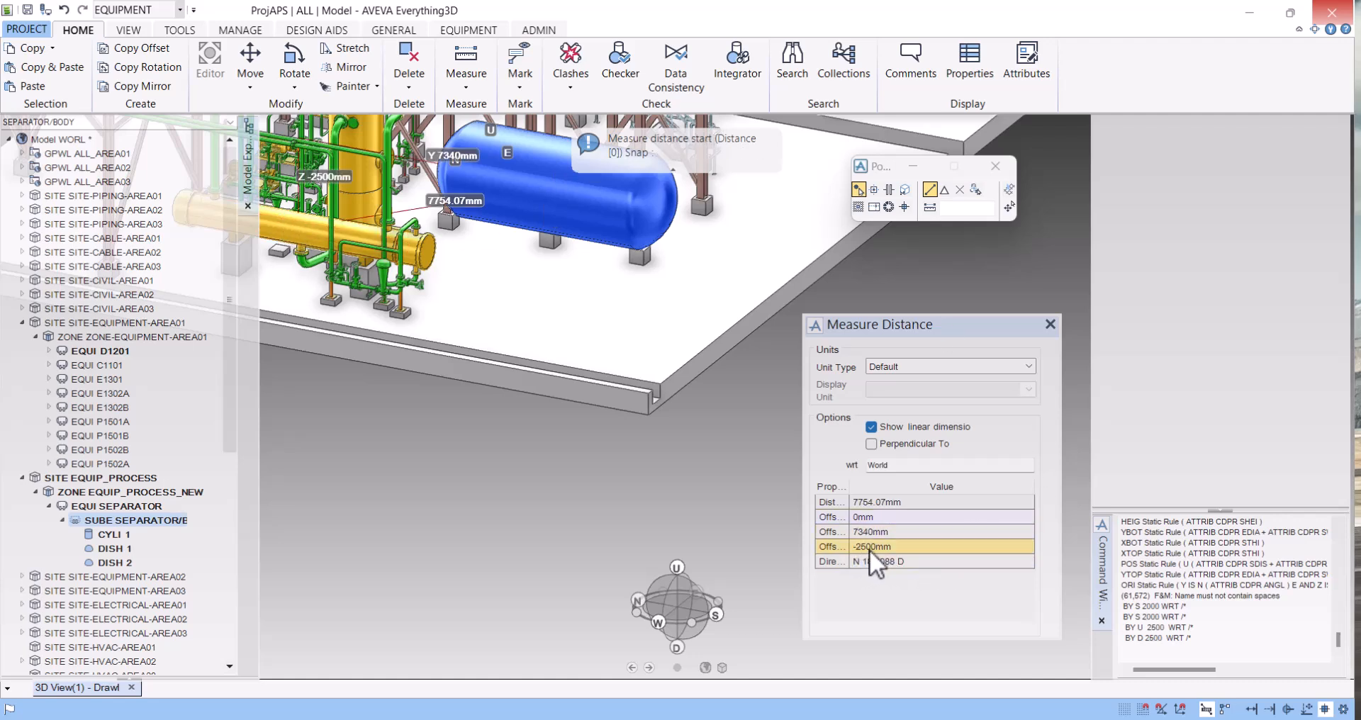
pyautogui.click(1050, 324)
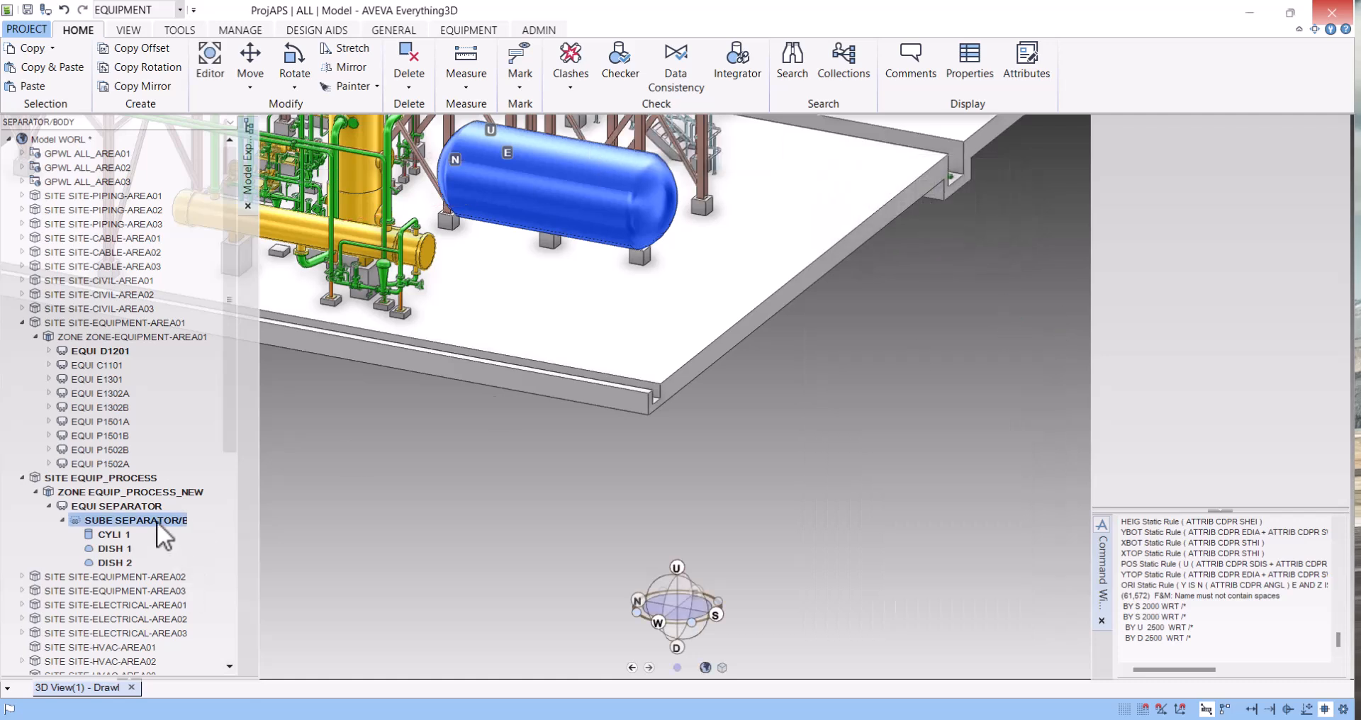
# Move SEPARATOR/BODY down 2500 mm relative to the world with the command BY D 2500 WRT /*.
pyautogui.click(1142, 647)
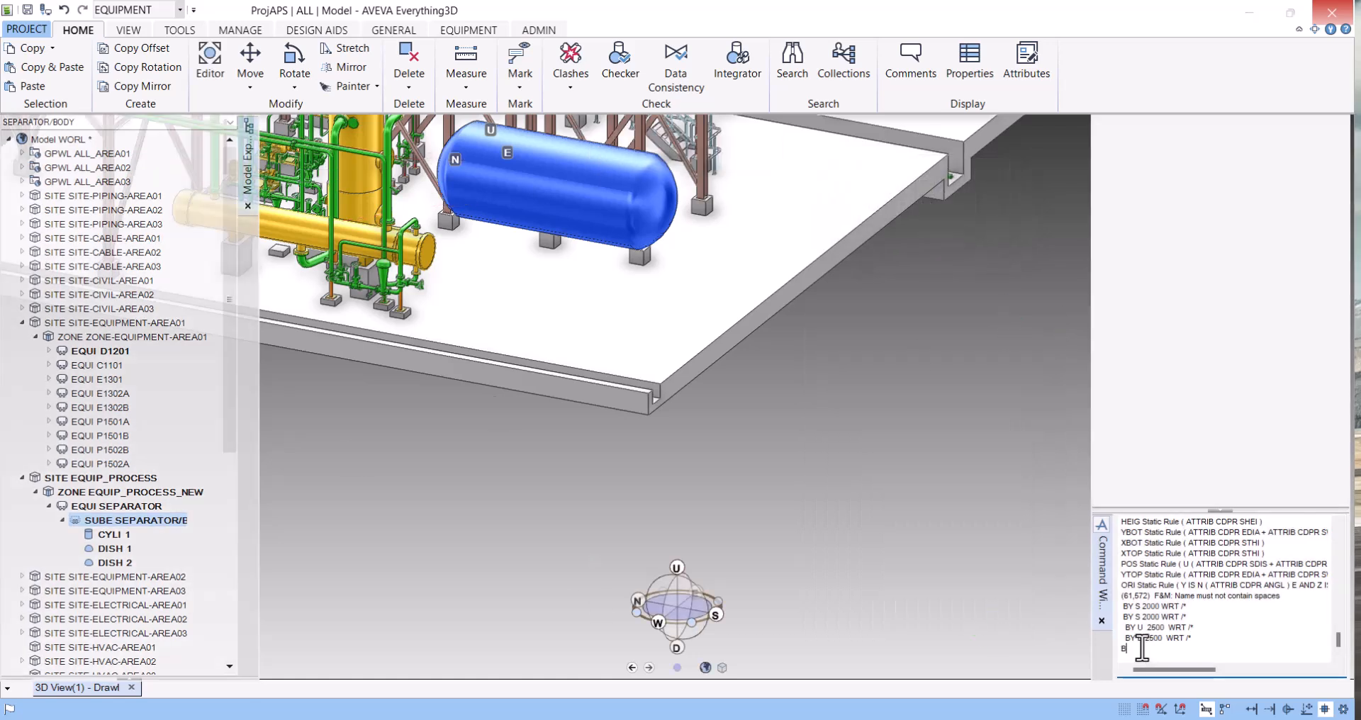
pyautogui.write('BY D 2500  WRT /*')
pyautogui.press('Return')
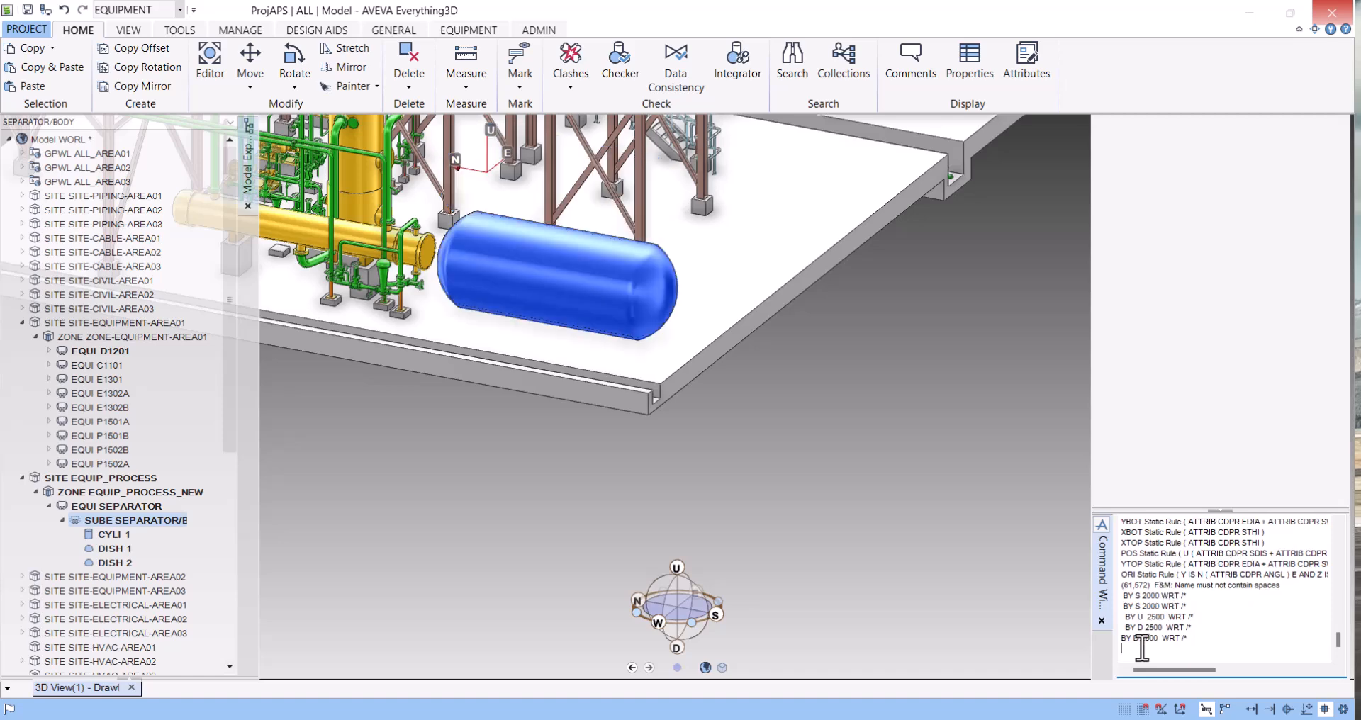
# Raise SEPARATOR/BODY by 1000 mm relative to the world with the command BY U 1000 WRT /*.
pyautogui.moveTo(528, 326); pyautogui.dragTo(596, 325, button='middle')
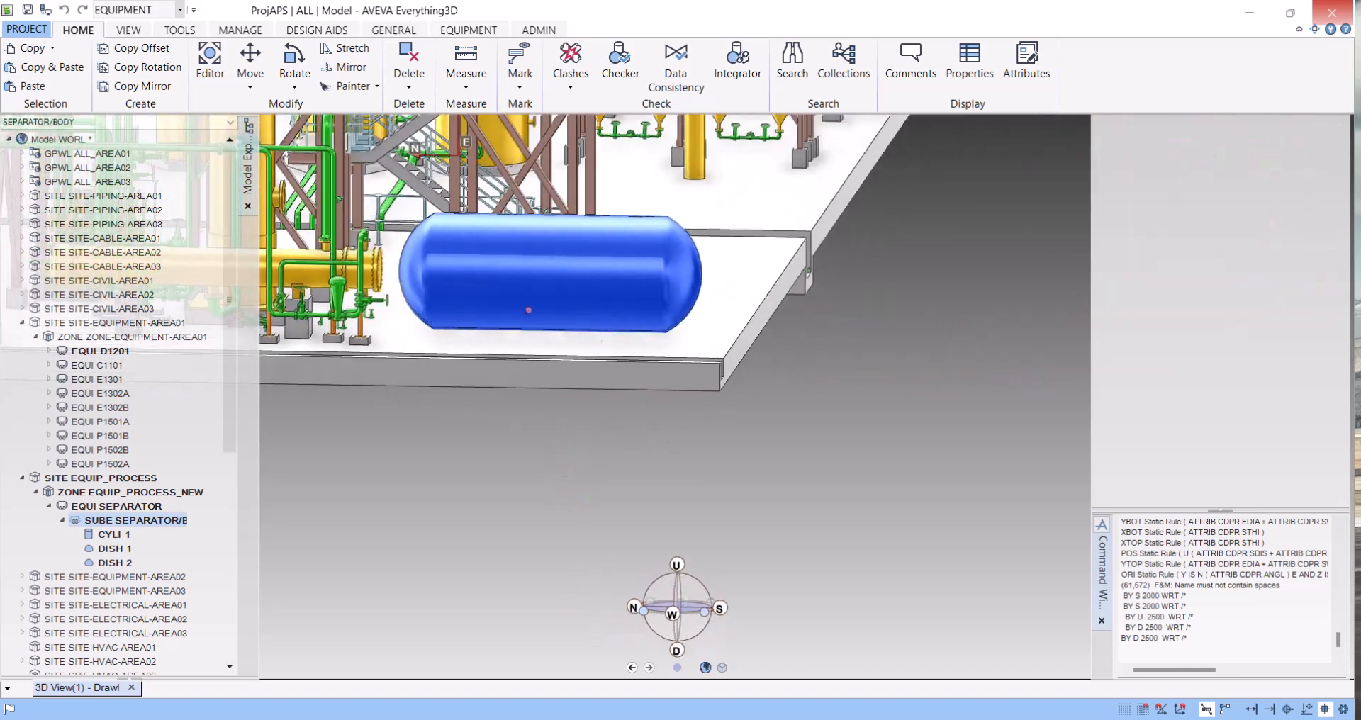
pyautogui.click(1160, 652)
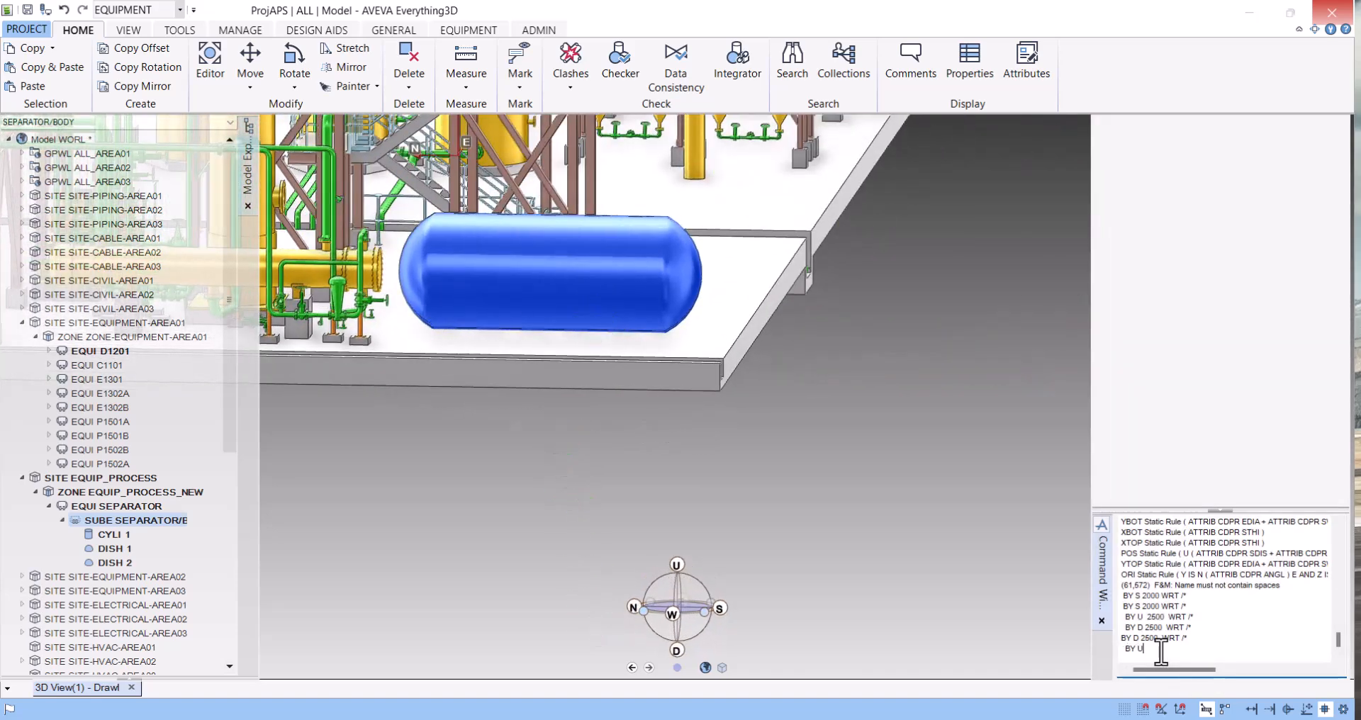
pyautogui.write('BY U 2')
pyautogui.press('BackSpace')
pyautogui.press('Return')
# Move the whole SEPARATOR equipment 500 mm east relative to the world with the command BY E 500 WRT /*.
pyautogui.moveTo(477, 272); pyautogui.dragTo(317, 560, button='middle')
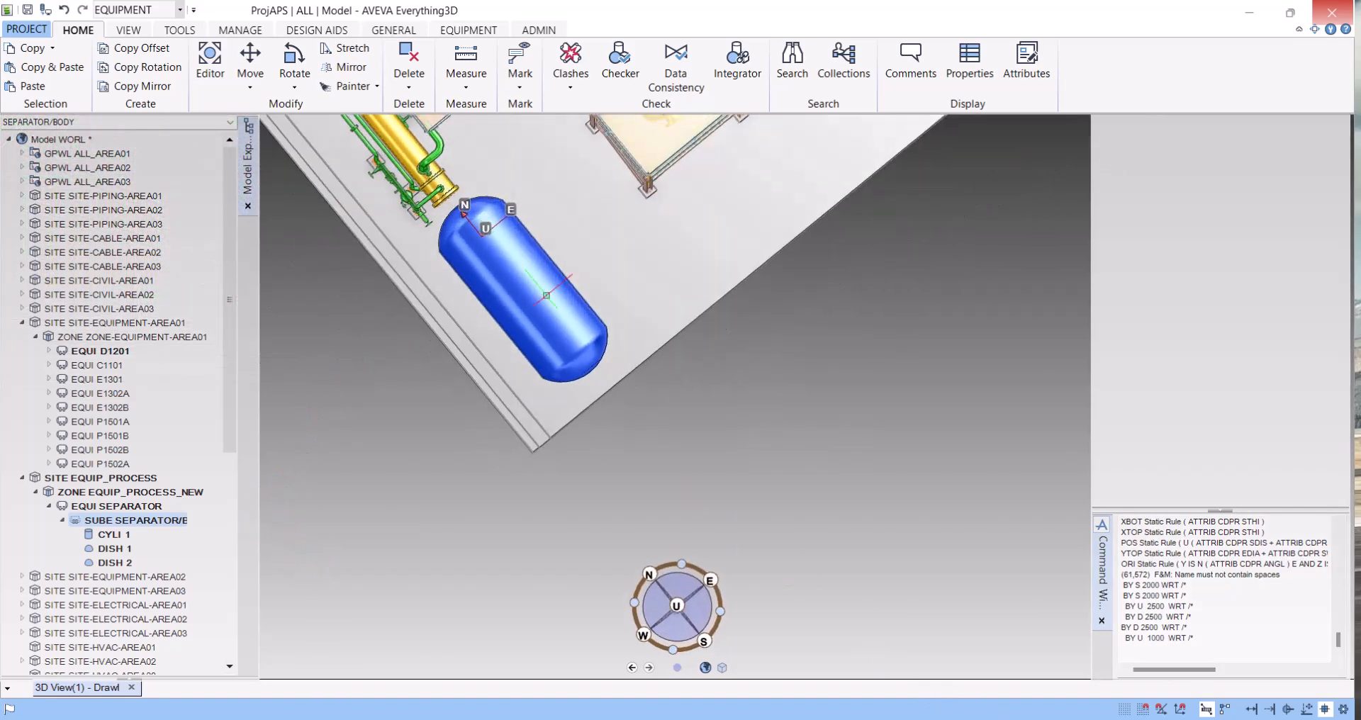
pyautogui.scroll(3, 524, 240)
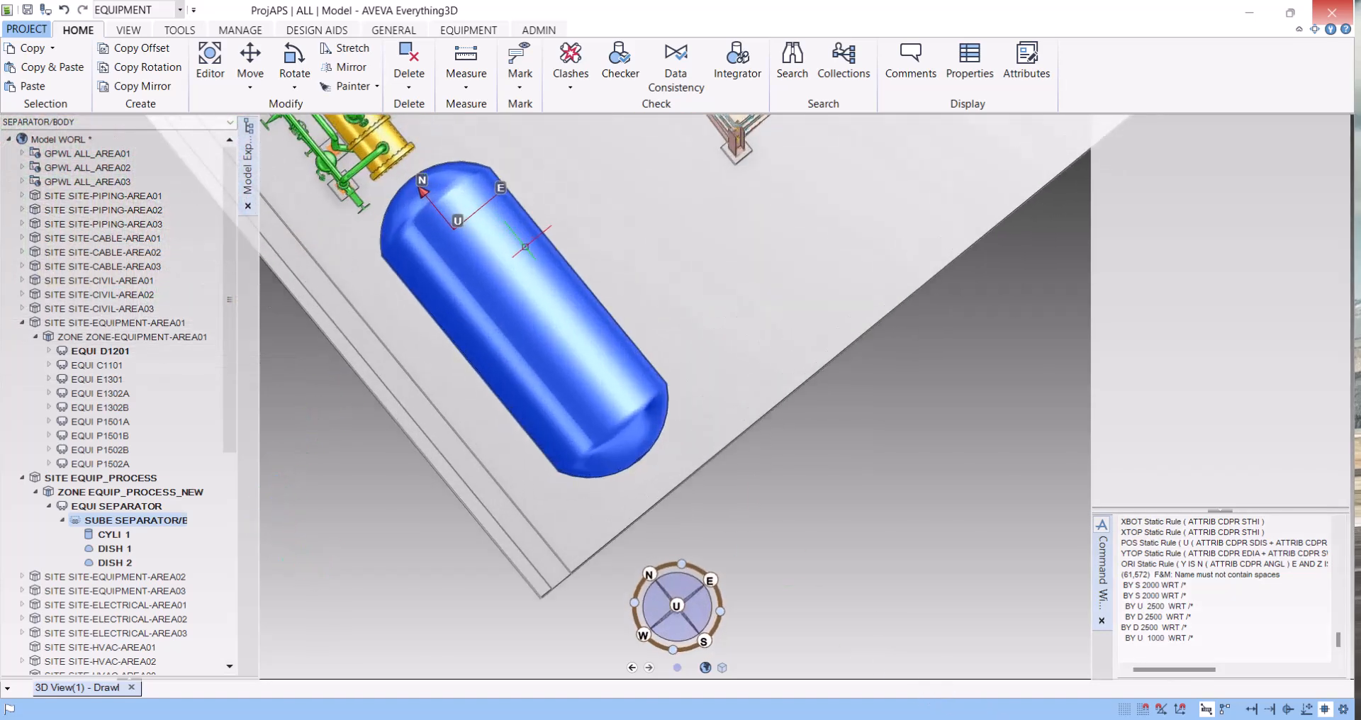
pyautogui.click(120, 509)
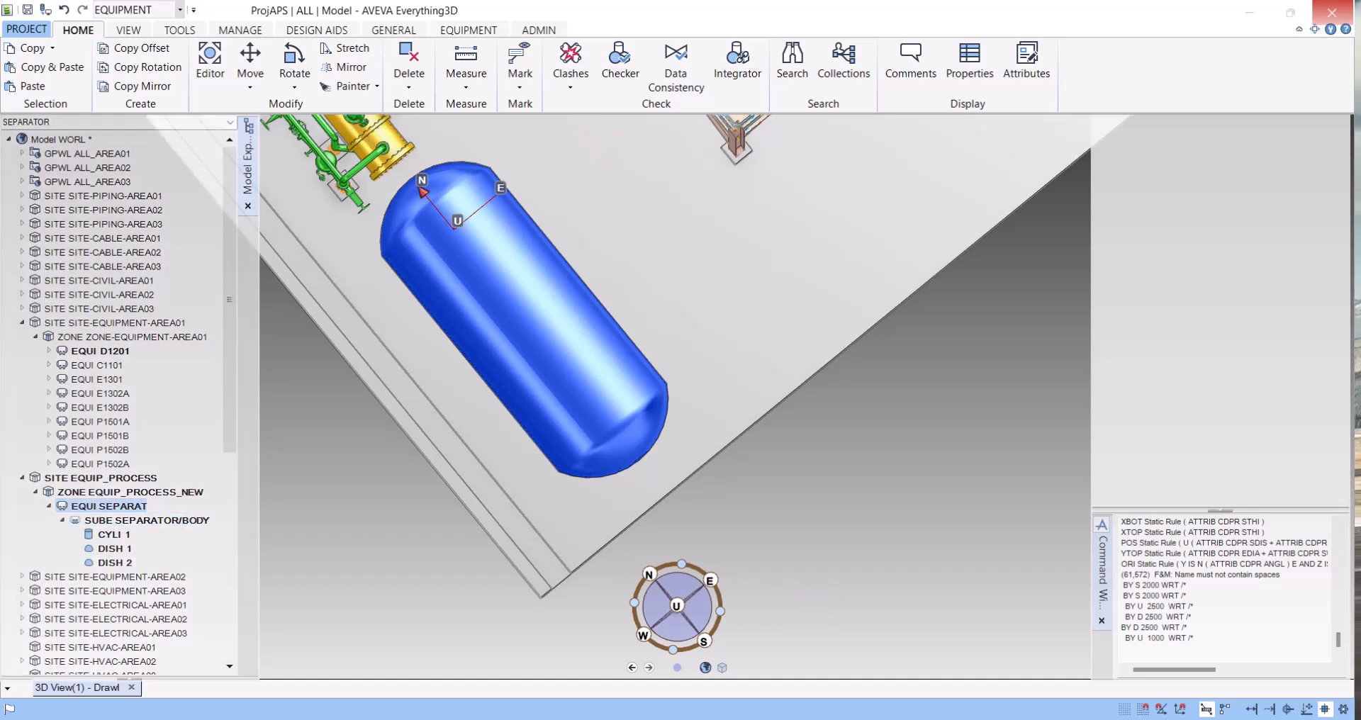
pyautogui.scroll(2, 498, 186)
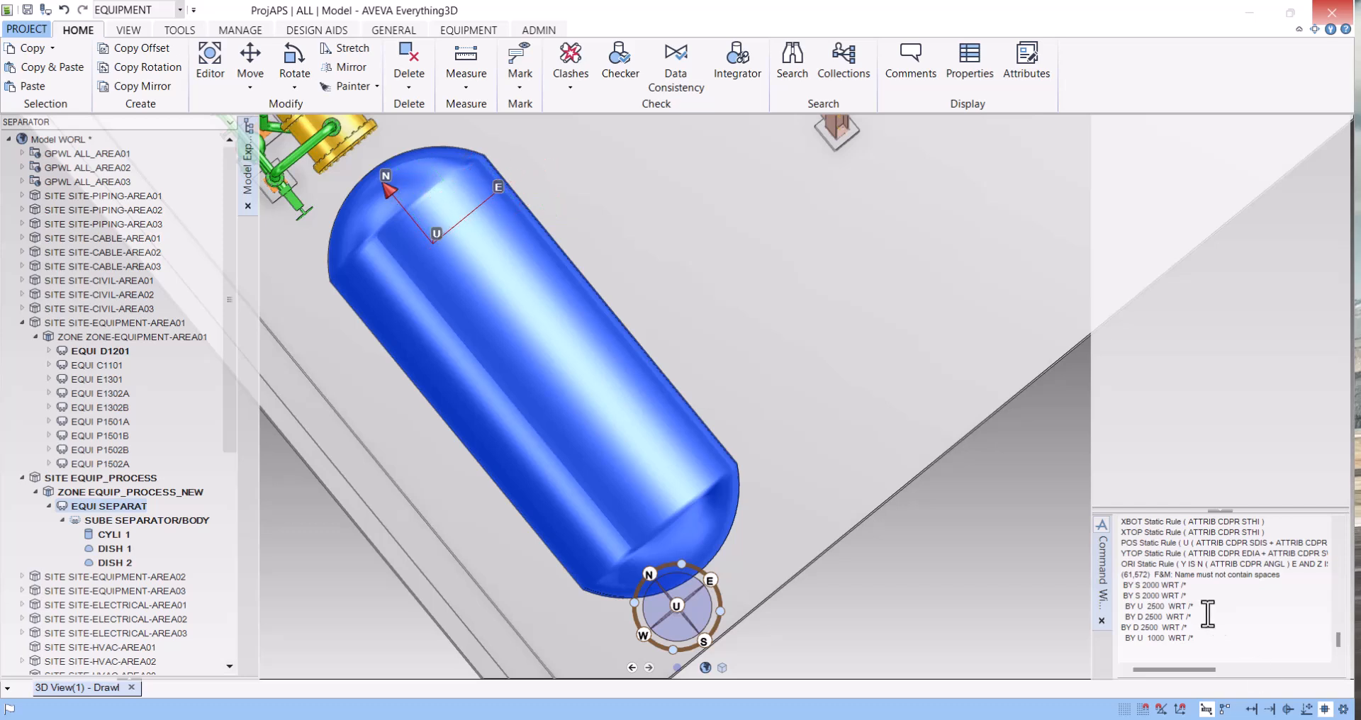
pyautogui.click(1147, 656)
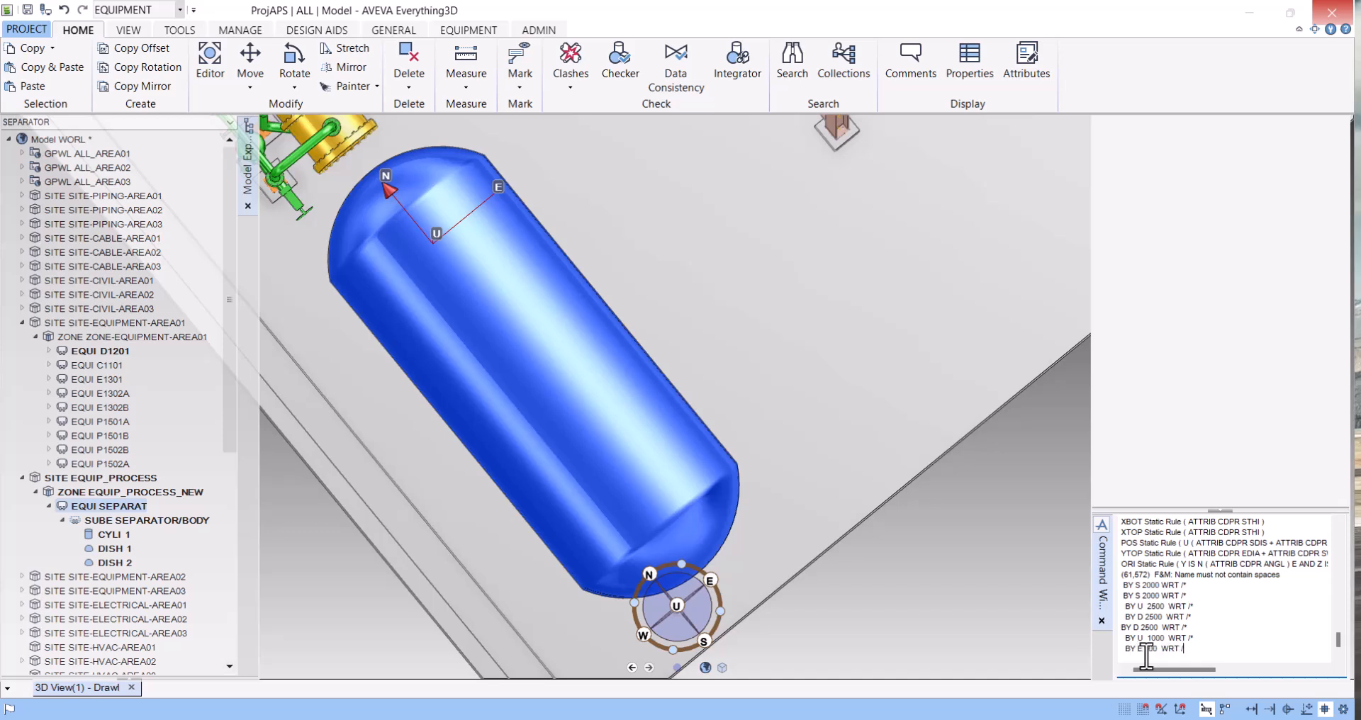
pyautogui.press('Return')
pyautogui.scroll(-3, 1009, 517)
pyautogui.moveTo(762, 420); pyautogui.dragTo(850, 234, button='middle')
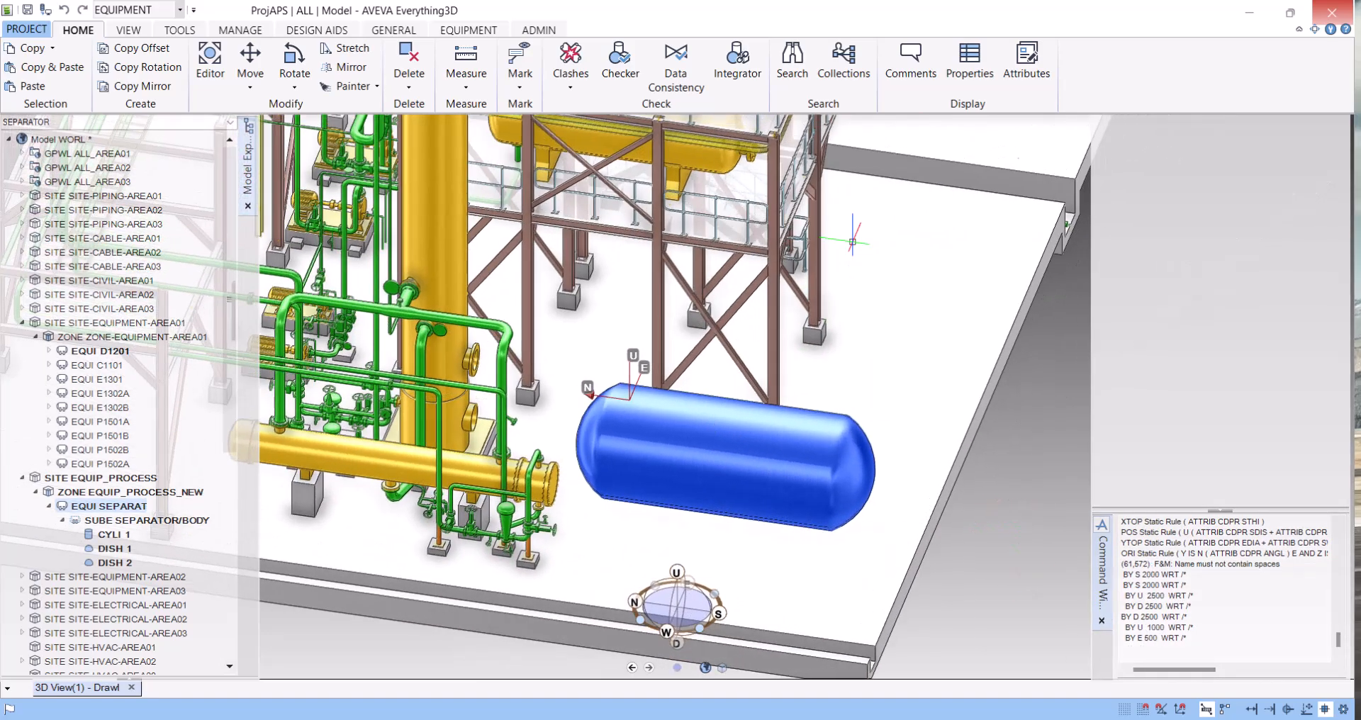
pyautogui.moveTo(698, 524); pyautogui.dragTo(760, 445, button='middle')
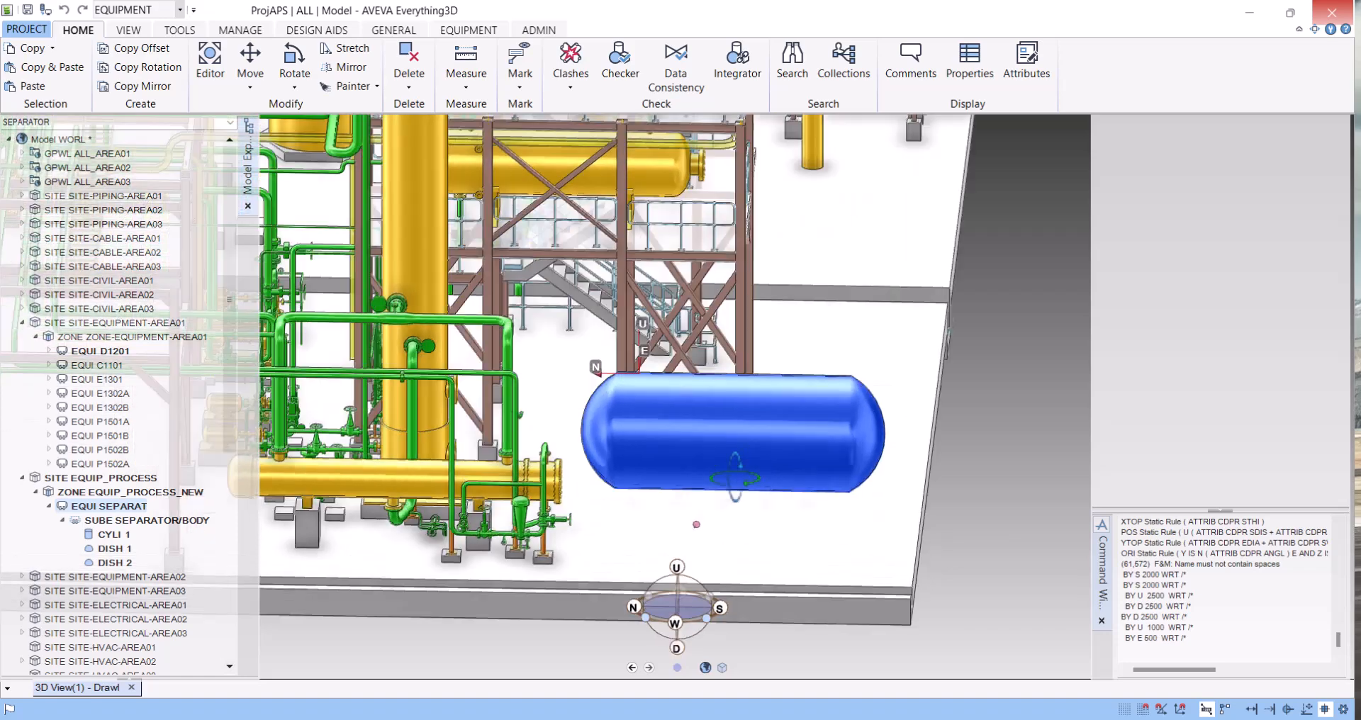
pyautogui.scroll(3, 648, 475)
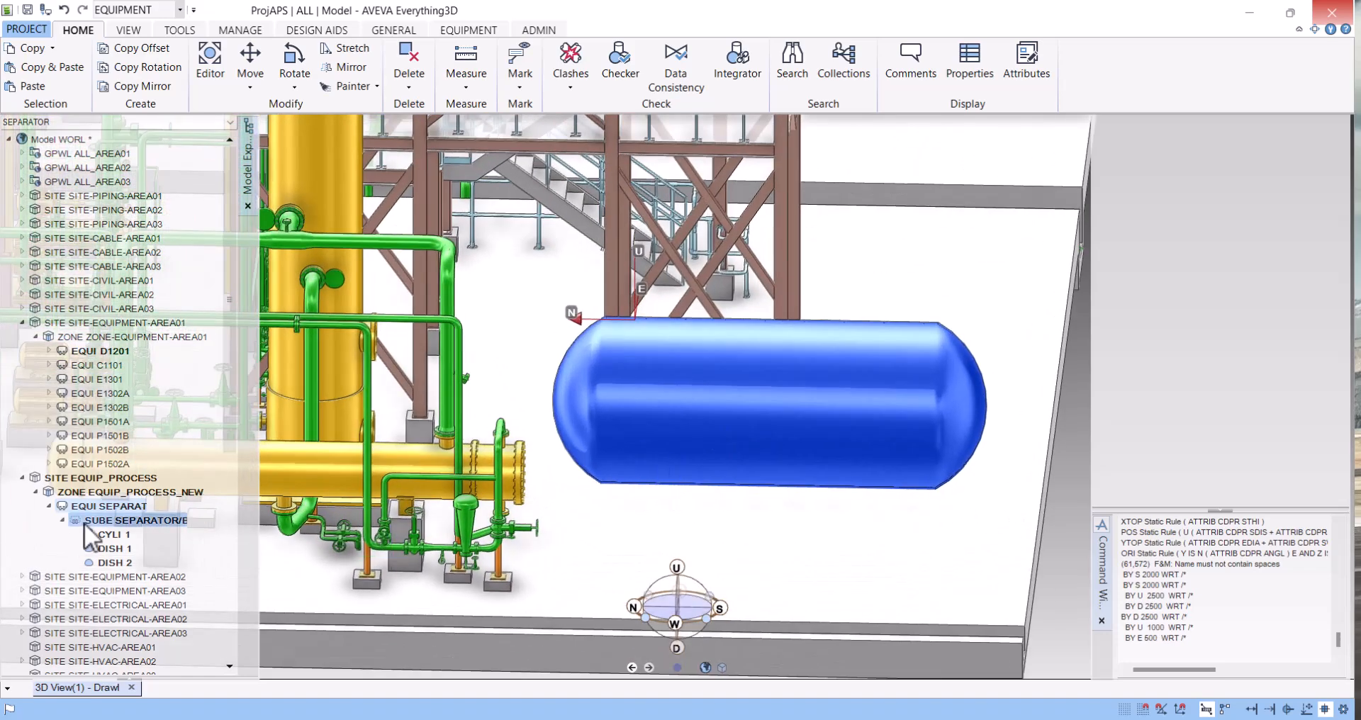
pyautogui.click(63, 520)
pyautogui.click(131, 519)
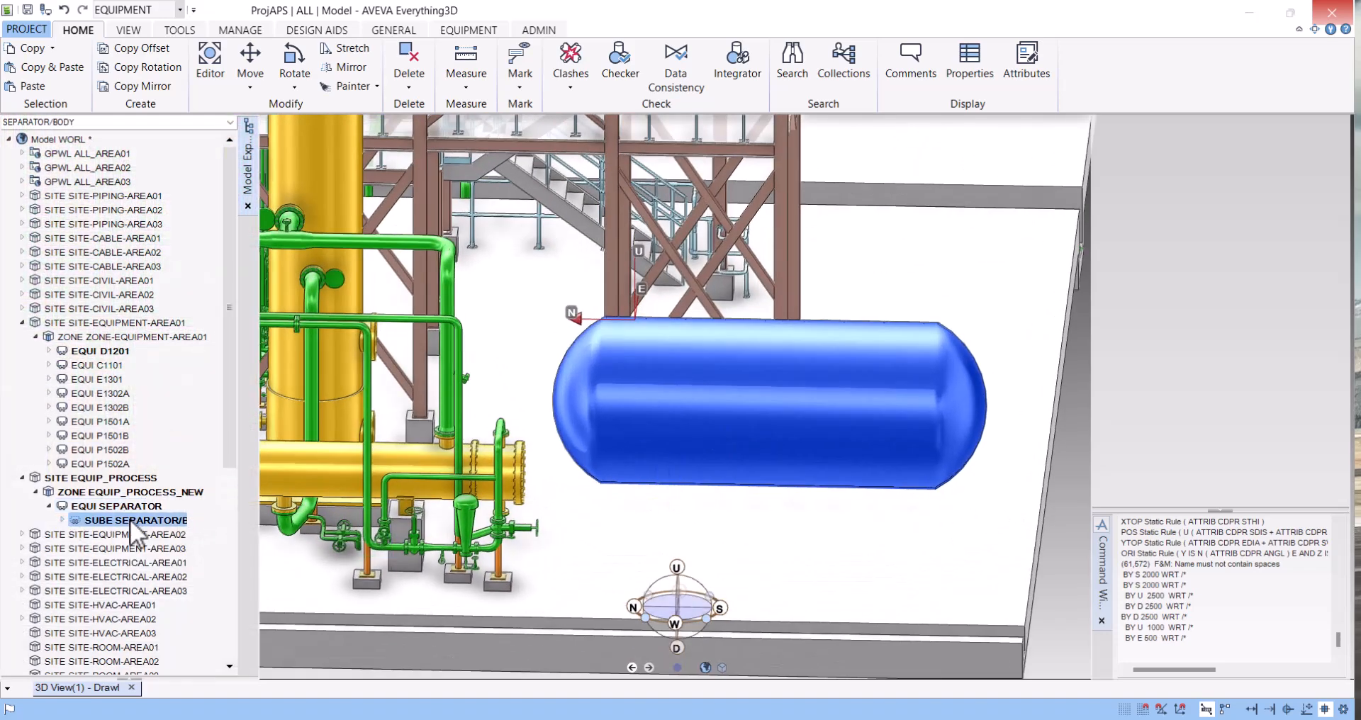
pyautogui.click(1166, 656)
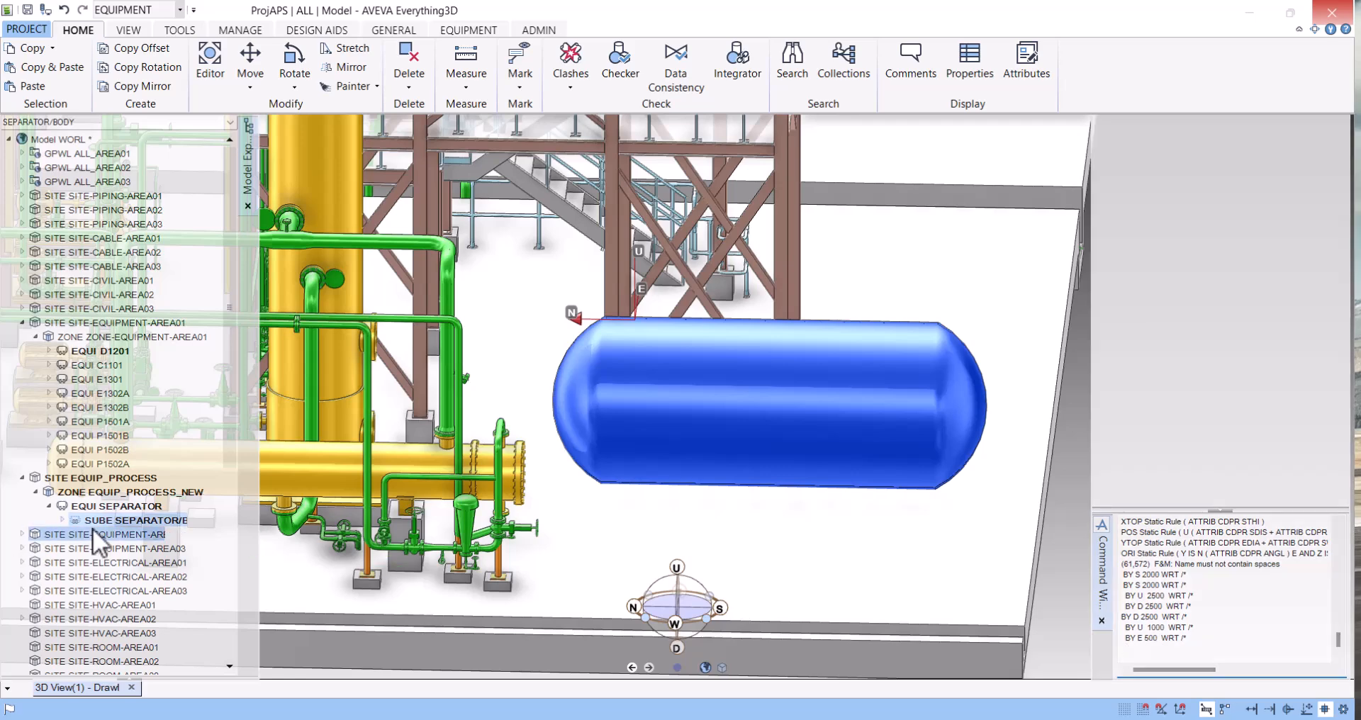
pyautogui.click(469, 30)
pyautogui.click(34, 84)
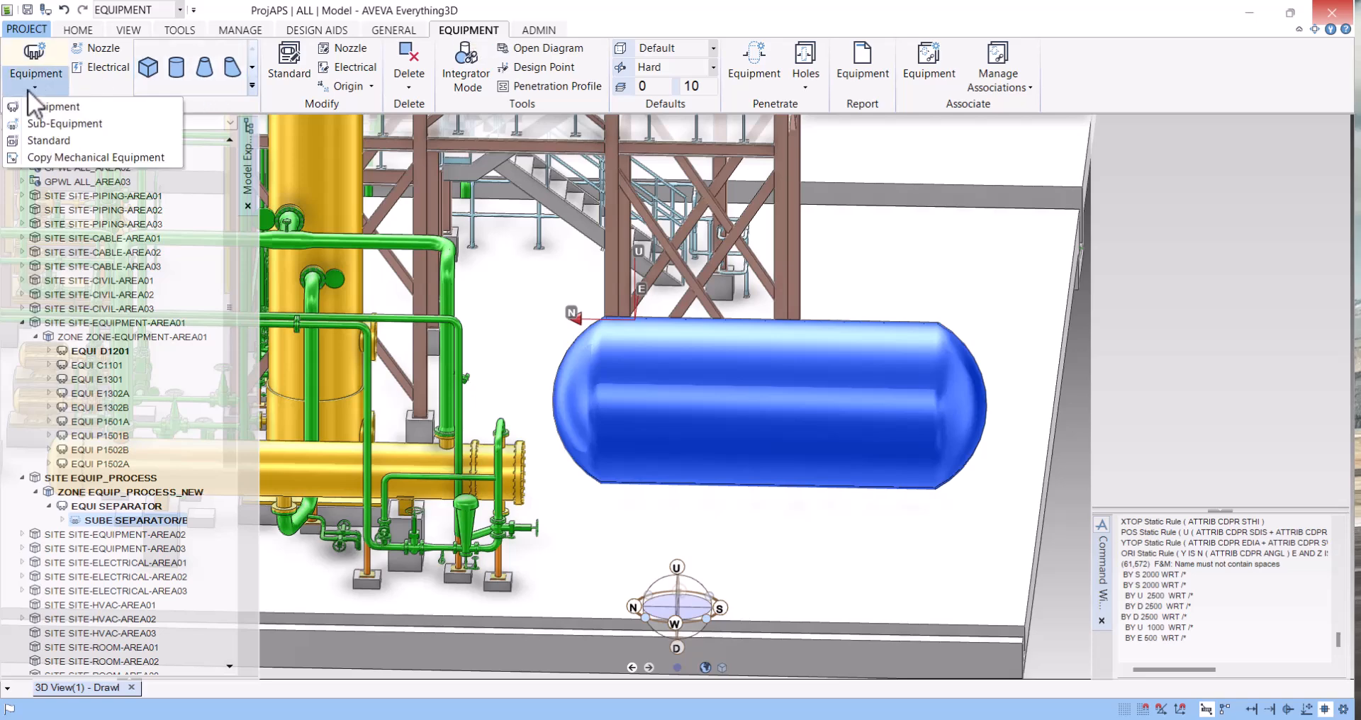
pyautogui.click(75, 125)
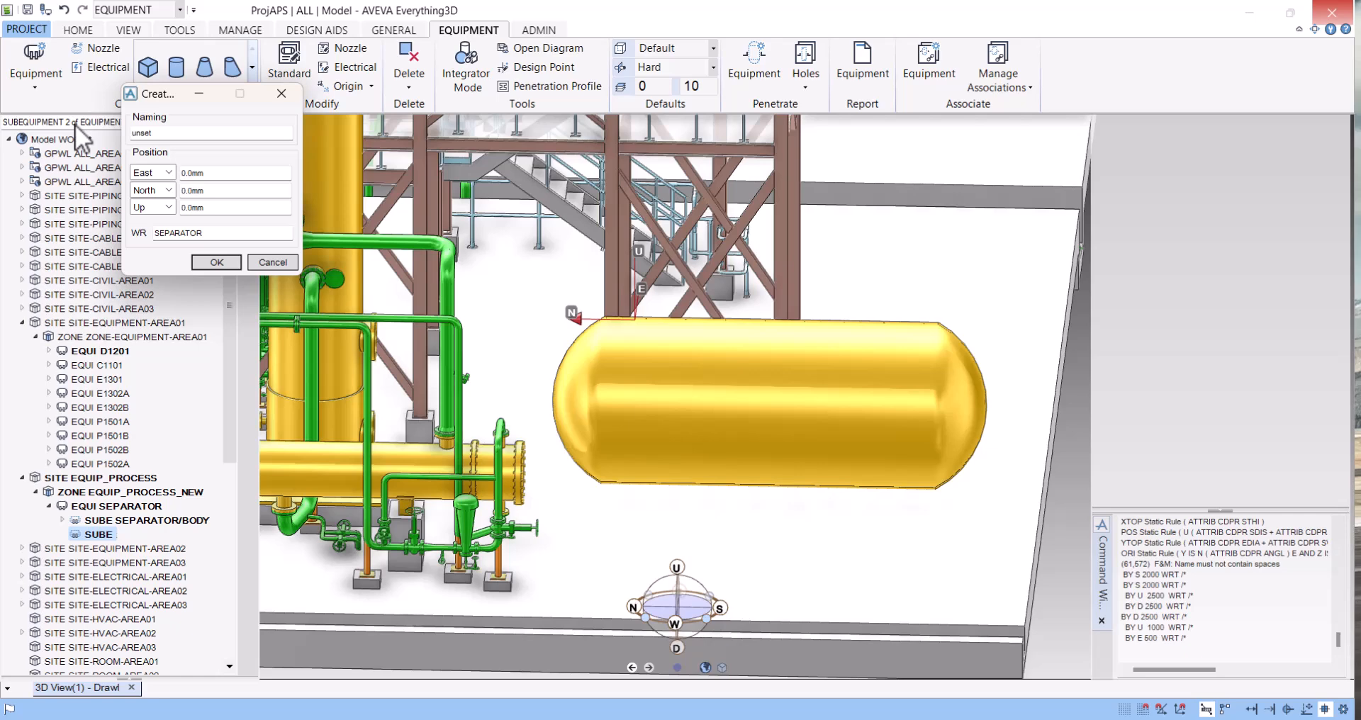
pyautogui.click(253, 260)
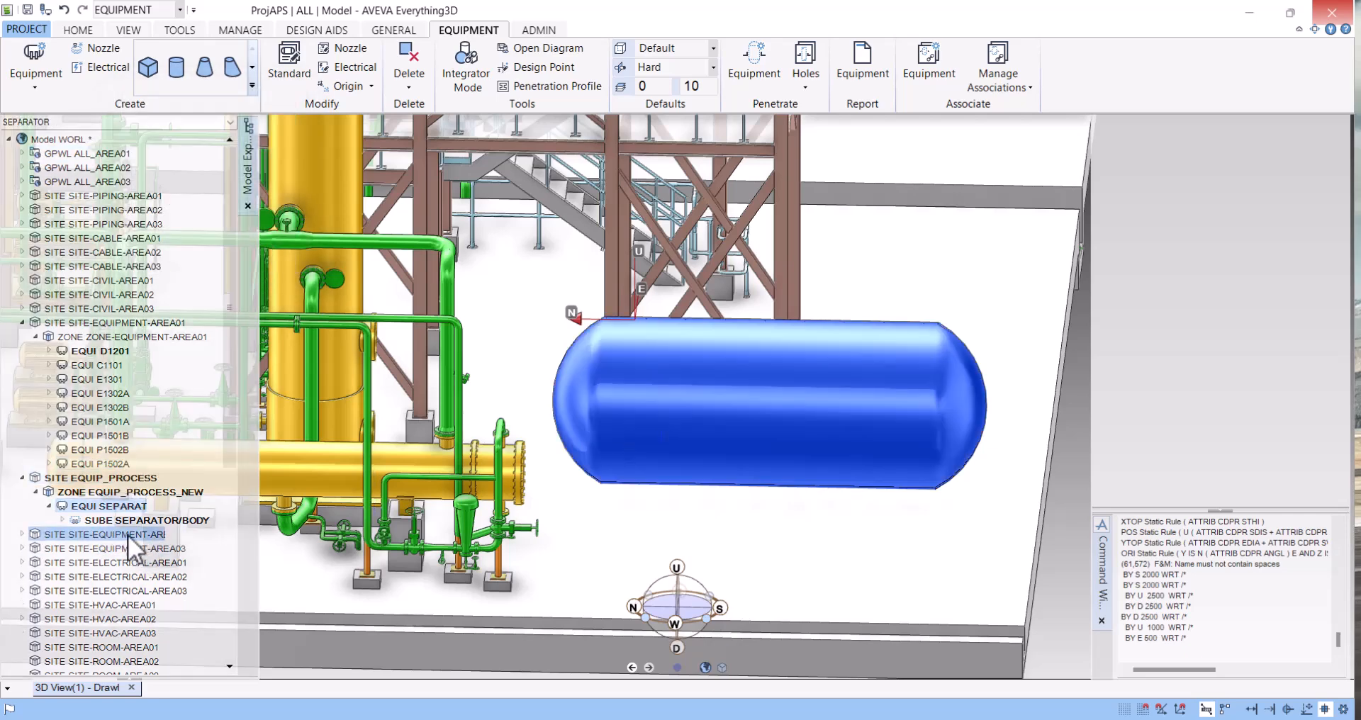
# Create a new sub-equipment after SEPARATOR/BODY under SEPARATOR with the command NEW SUBE.
pyautogui.click(111, 519)
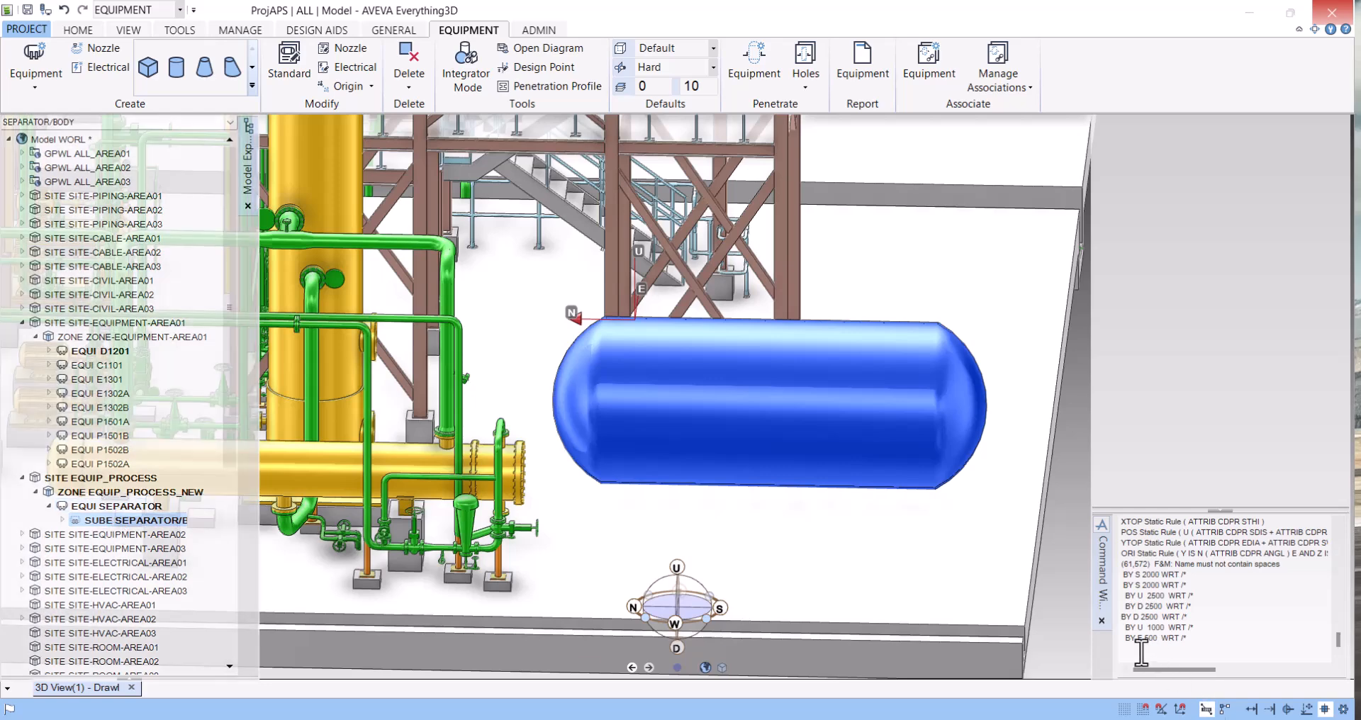
pyautogui.click(1141, 649)
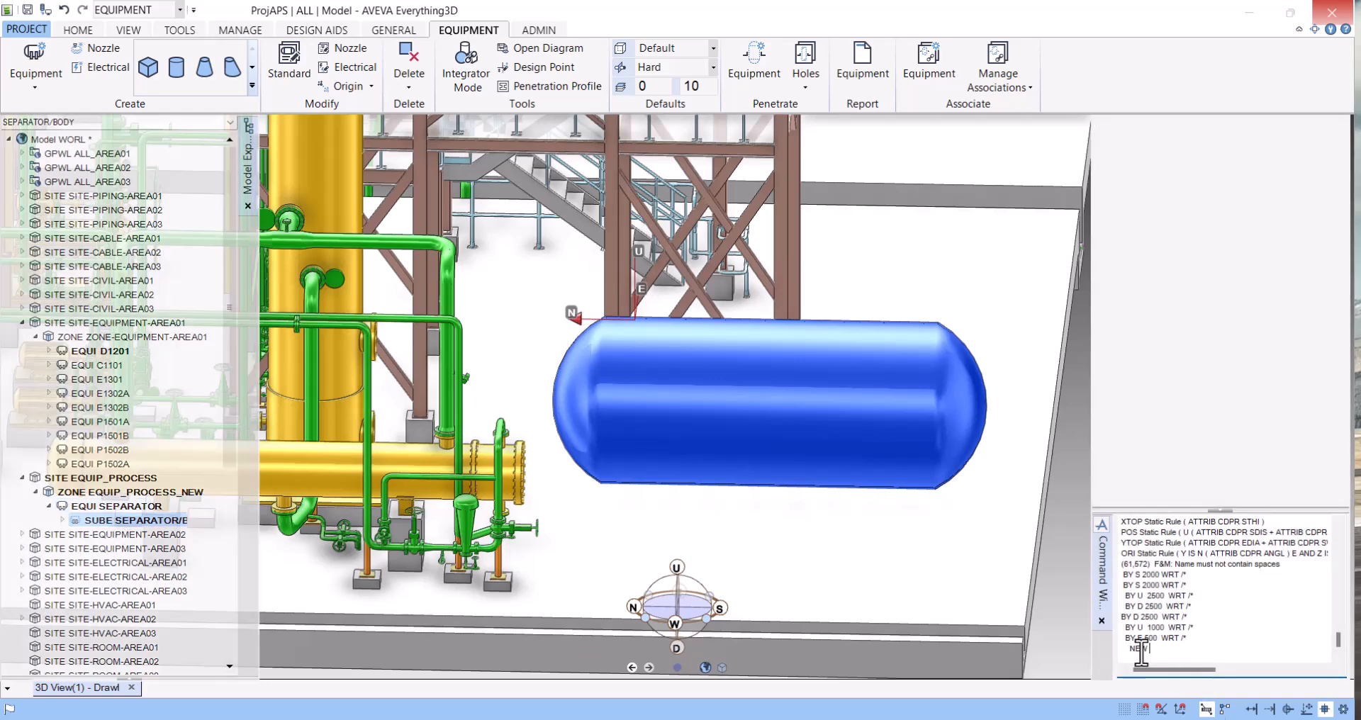
pyautogui.write('E')
pyautogui.press('Return')
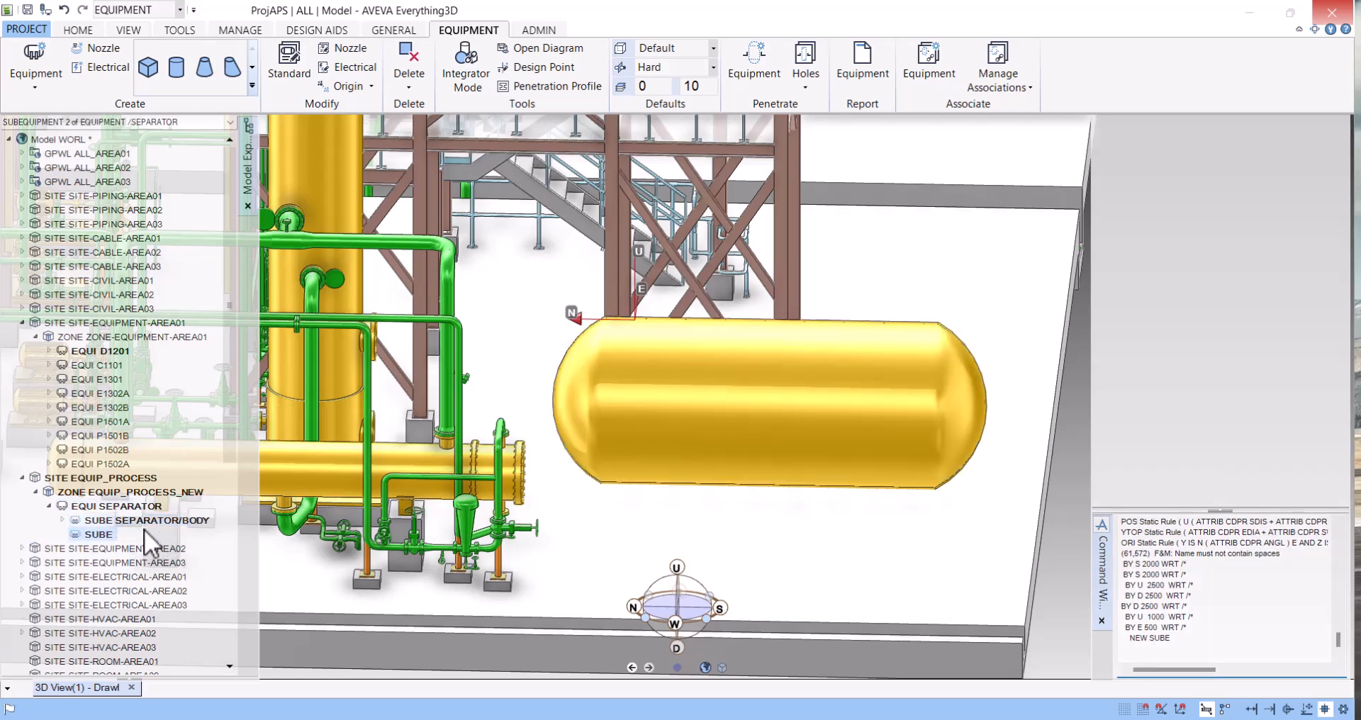
# Rename the new unnamed sub-equipment to /SEPARATOR/SADDLE, applying the name to that element only.
pyautogui.rightClick(101, 535)
pyautogui.click(129, 562)
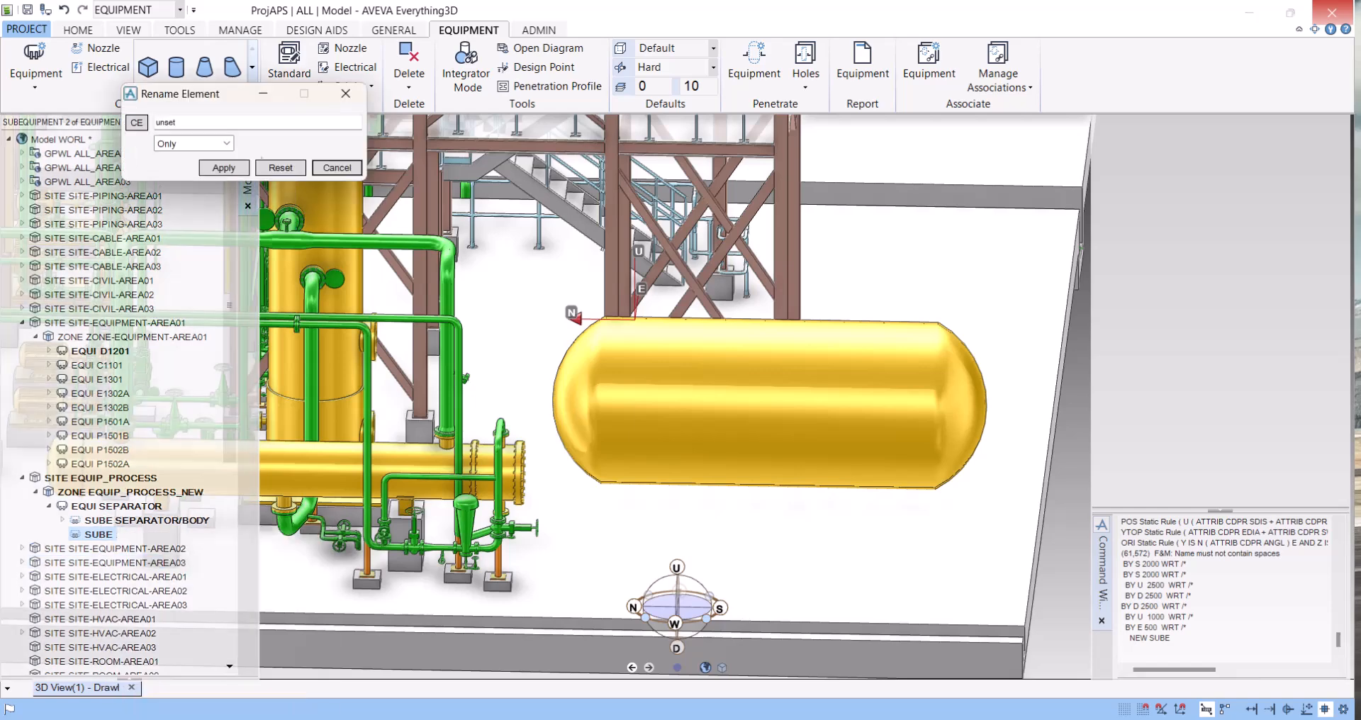
pyautogui.write('SEPAR')
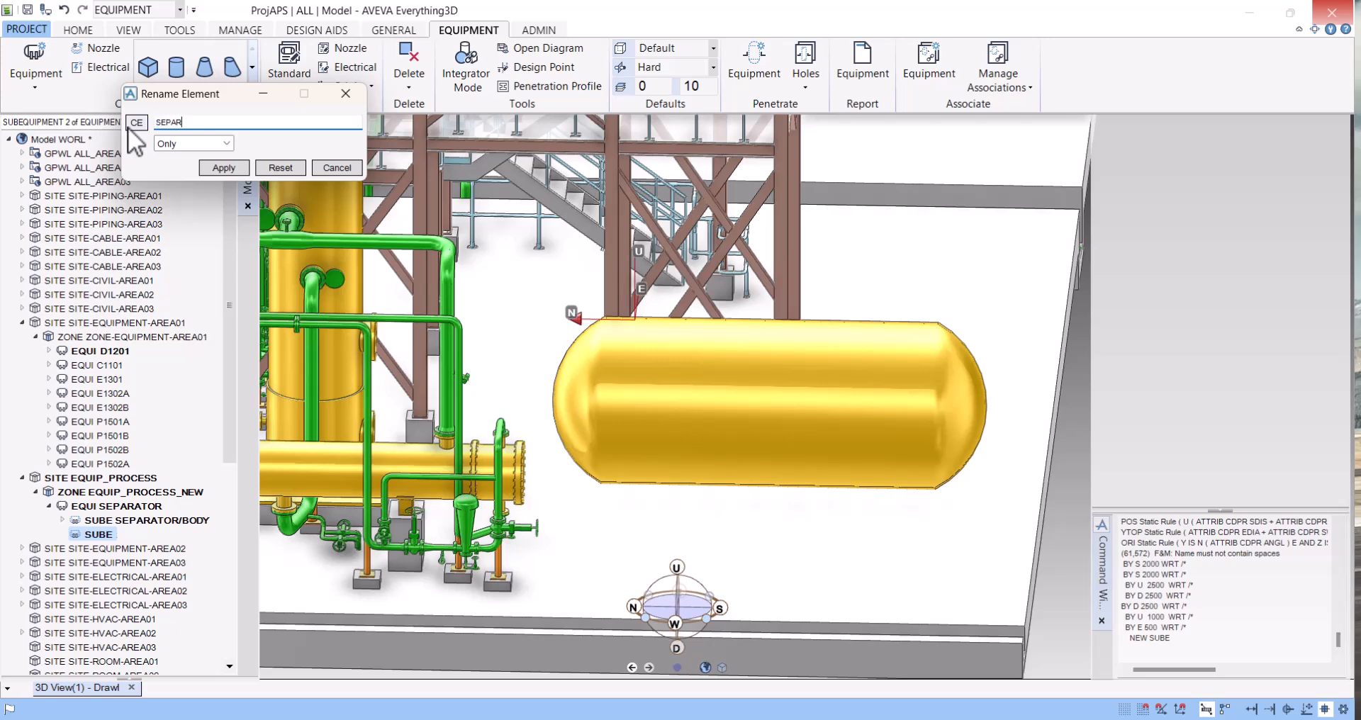
pyautogui.write('ATOR/SADDLE')
pyautogui.press('Home')
pyautogui.write('/')
pyautogui.click(223, 168)
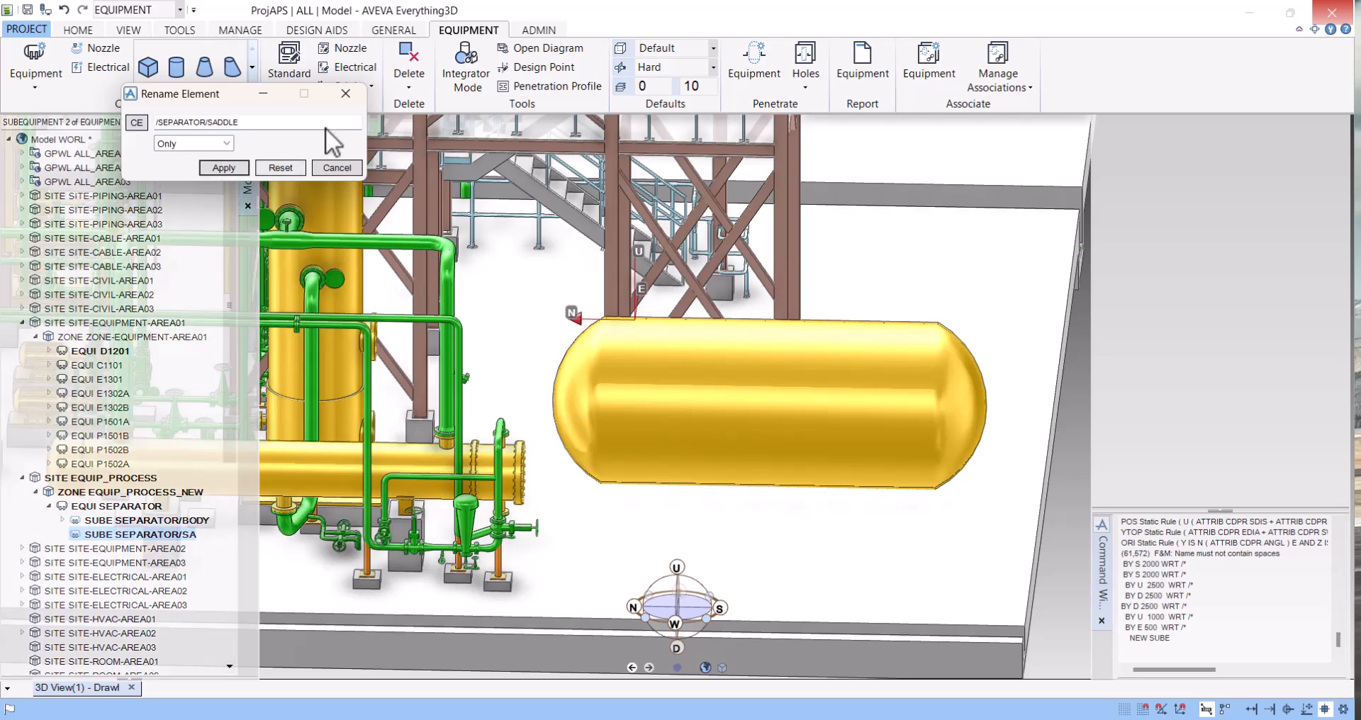
pyautogui.click(346, 93)
# Start a rectangular torus under SEPARATOR/SADDLE at the centre of the body cylinder's south end, with a 180 degree sweep angle.
pyautogui.scroll(-3, 669, 414)
pyautogui.moveTo(649, 438); pyautogui.dragTo(712, 464, button='middle')
pyautogui.scroll(5, 764, 434)
pyautogui.scroll(3, 745, 457)
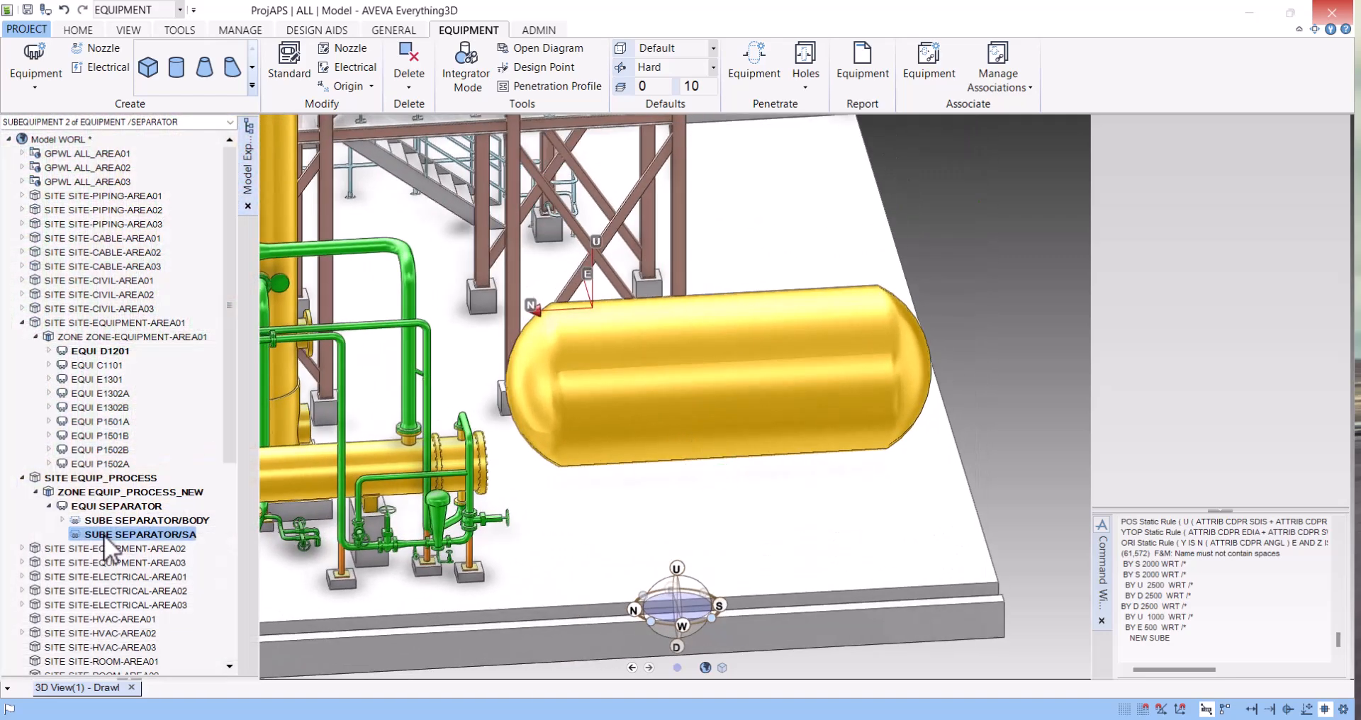
pyautogui.click(252, 69)
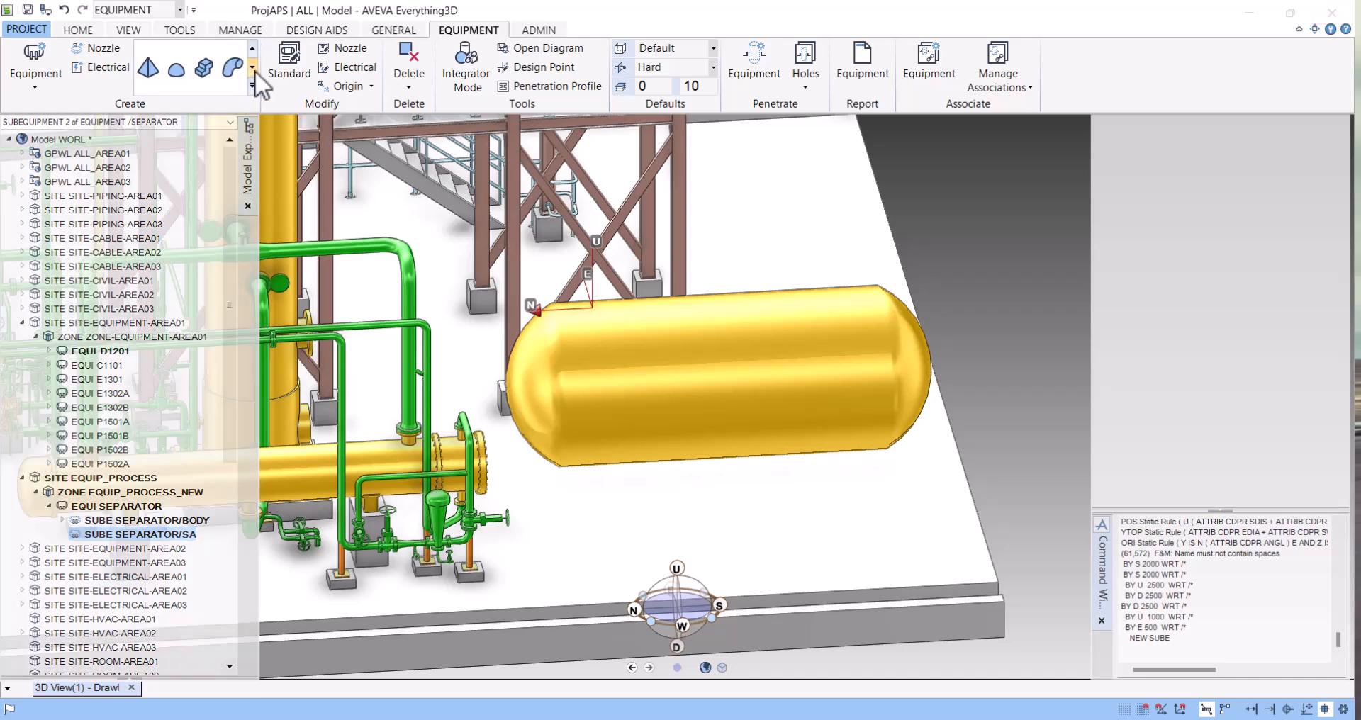
pyautogui.click(252, 69)
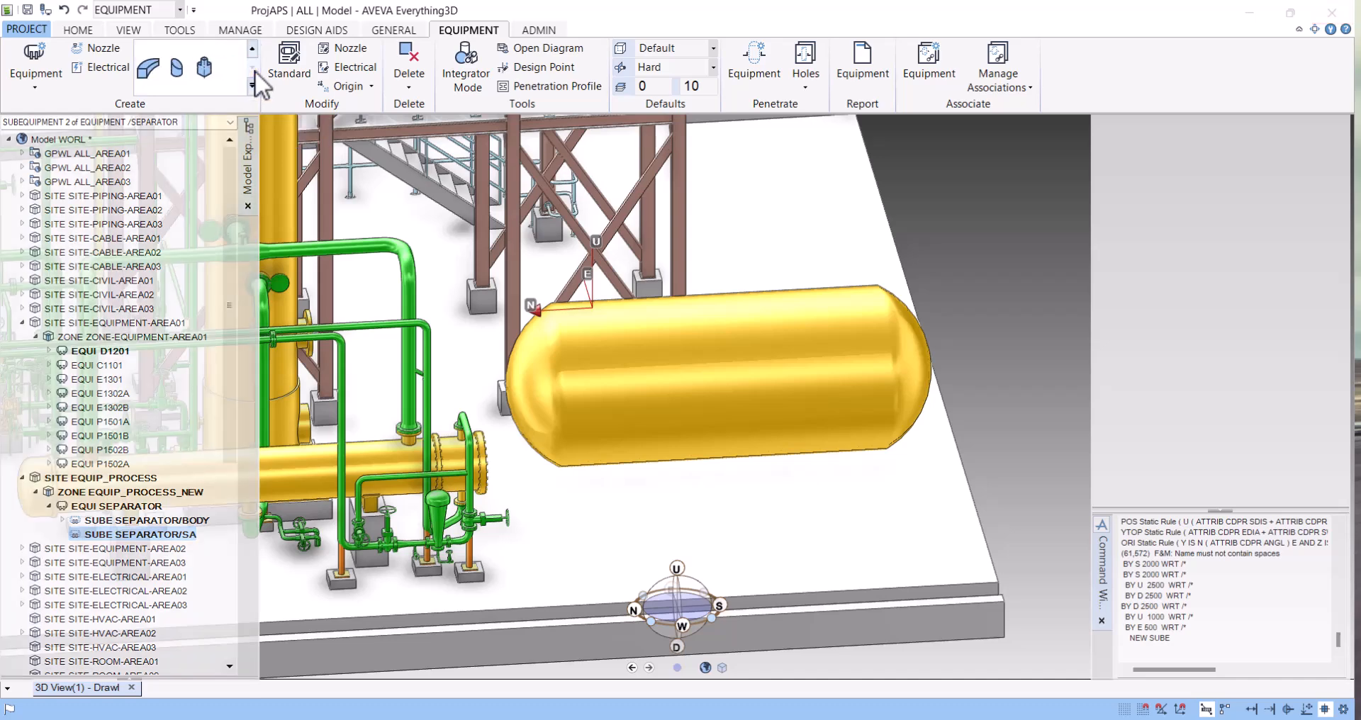
pyautogui.click(152, 71)
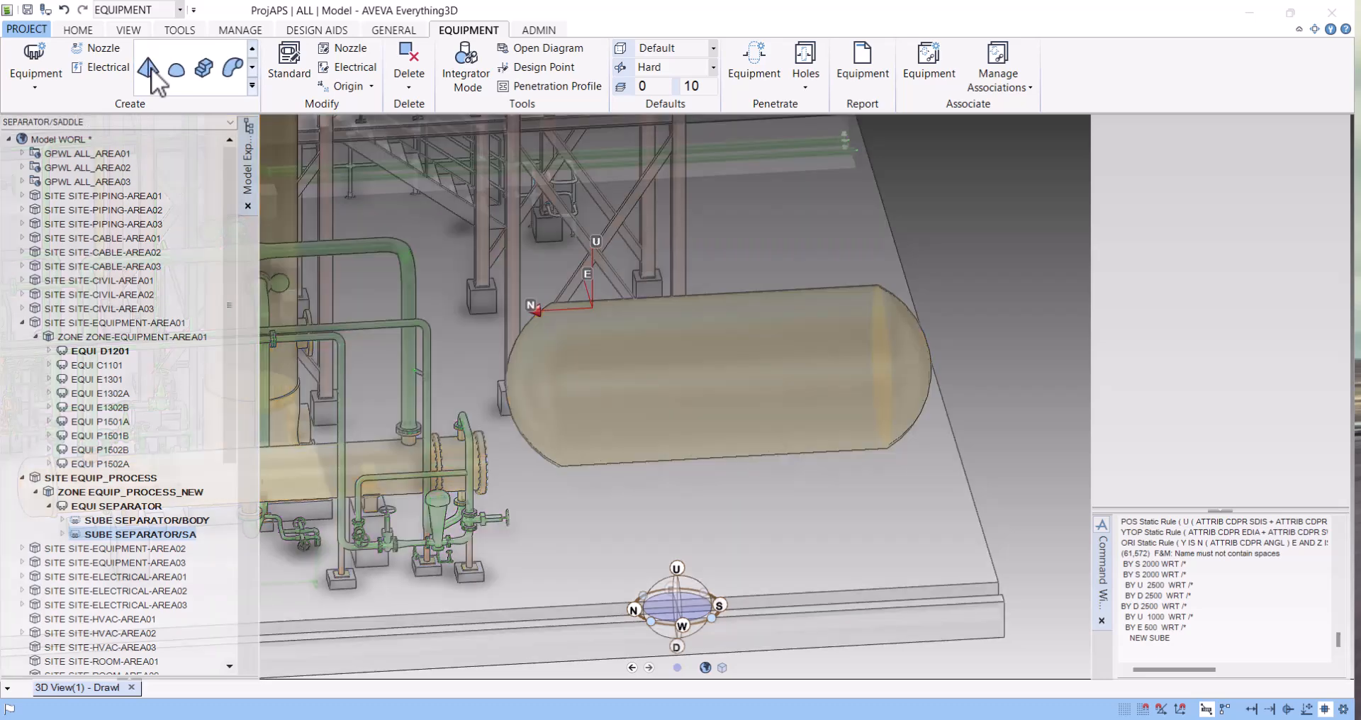
pyautogui.click(882, 368)
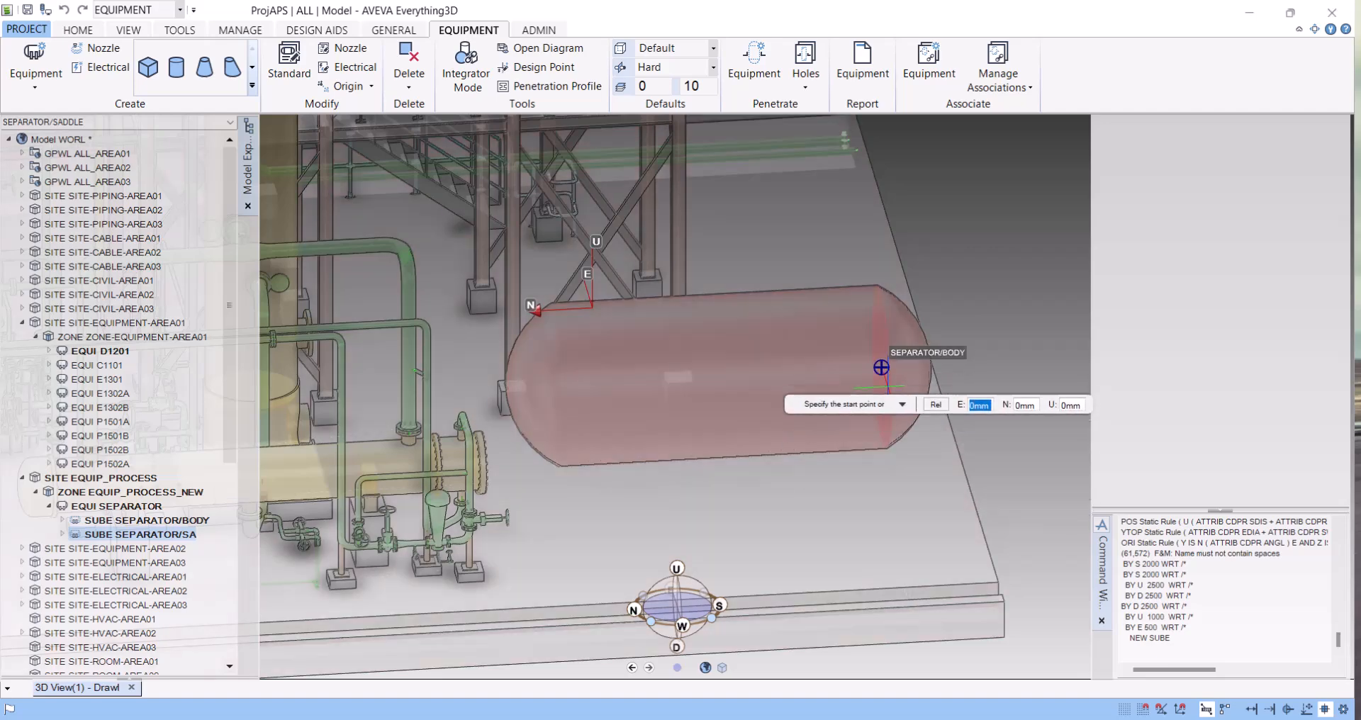
pyautogui.click(881, 368)
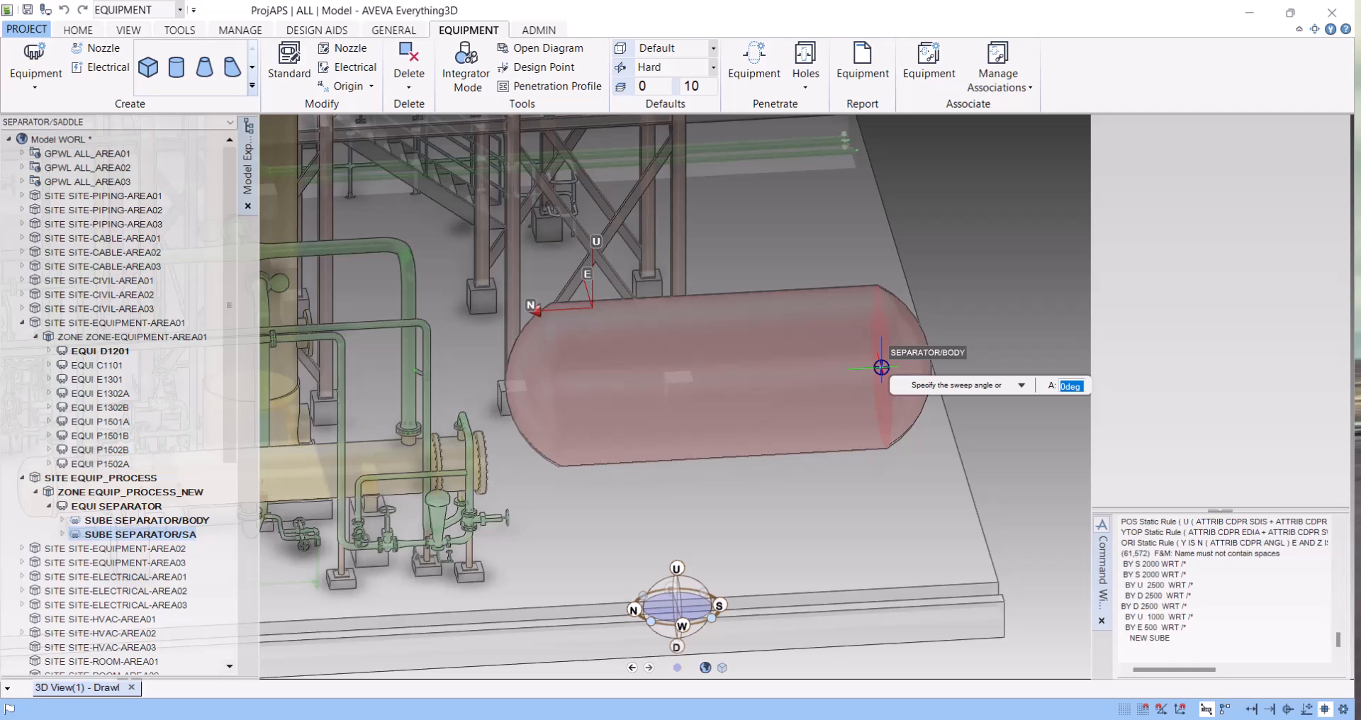
pyautogui.write('180')
pyautogui.press('Return')
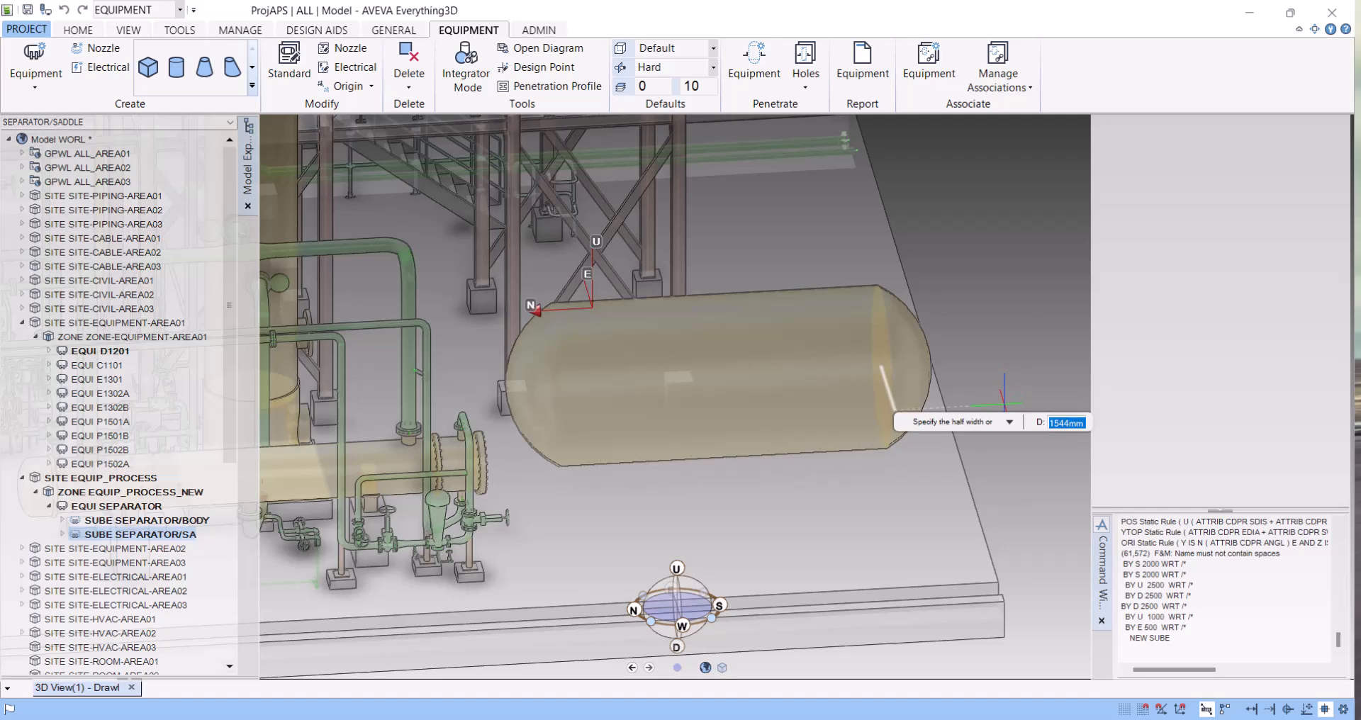
# Finish the saddle's rectangular torus with a half width of 2500 mm and a height of 300 mm.
pyautogui.write('2000')
pyautogui.press('Return')
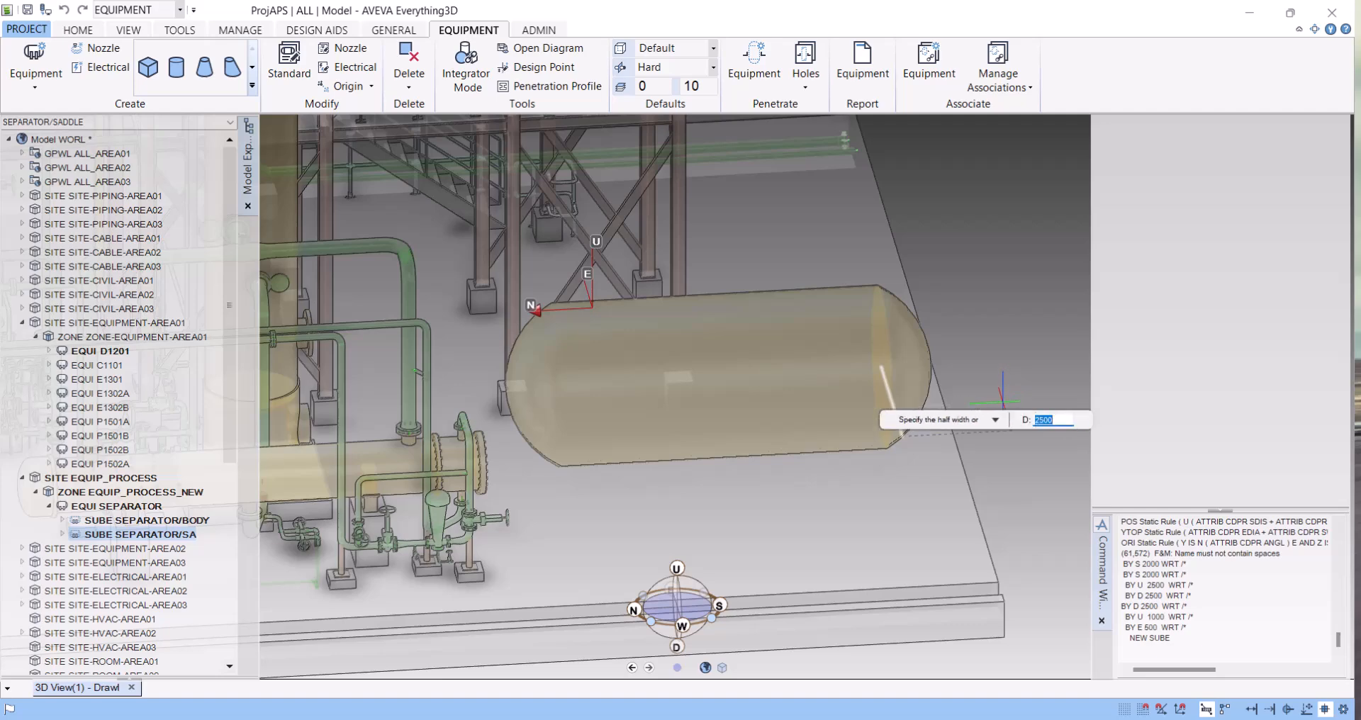
pyautogui.scroll(-3, 882, 367)
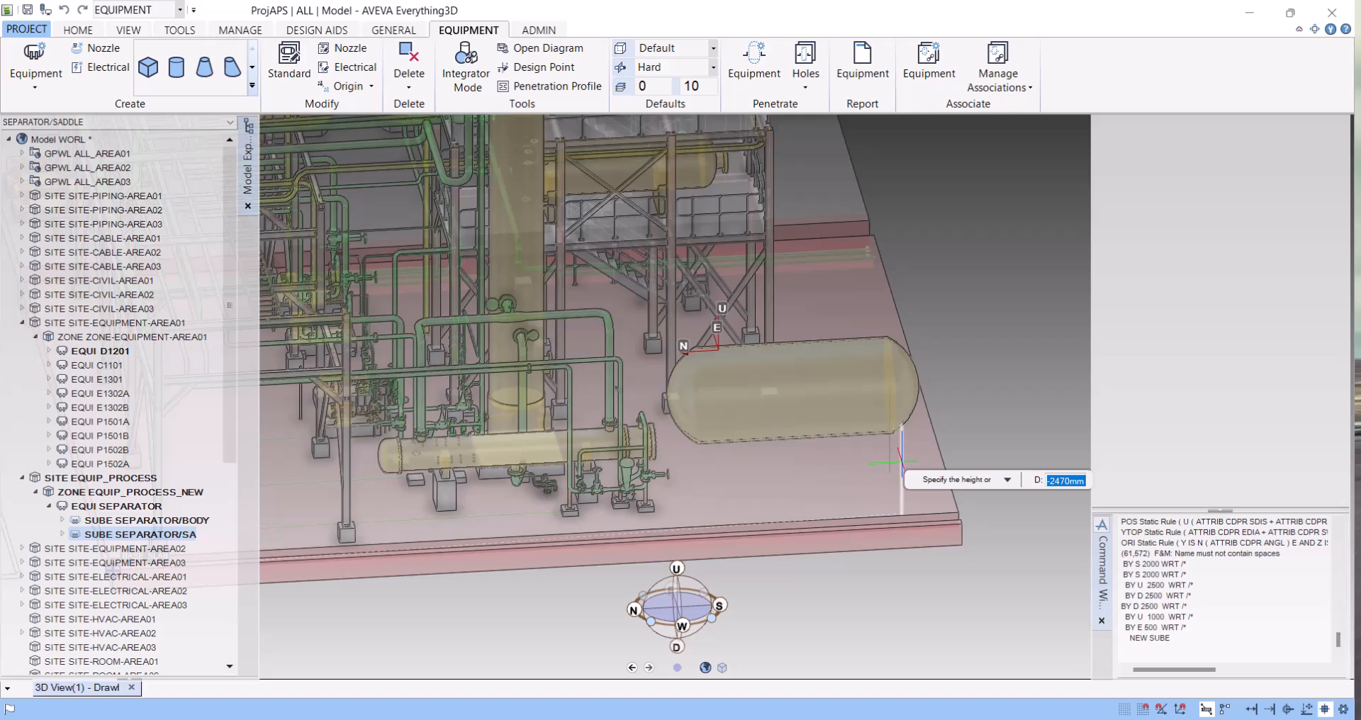
pyautogui.write('1000')
pyautogui.press('Return')
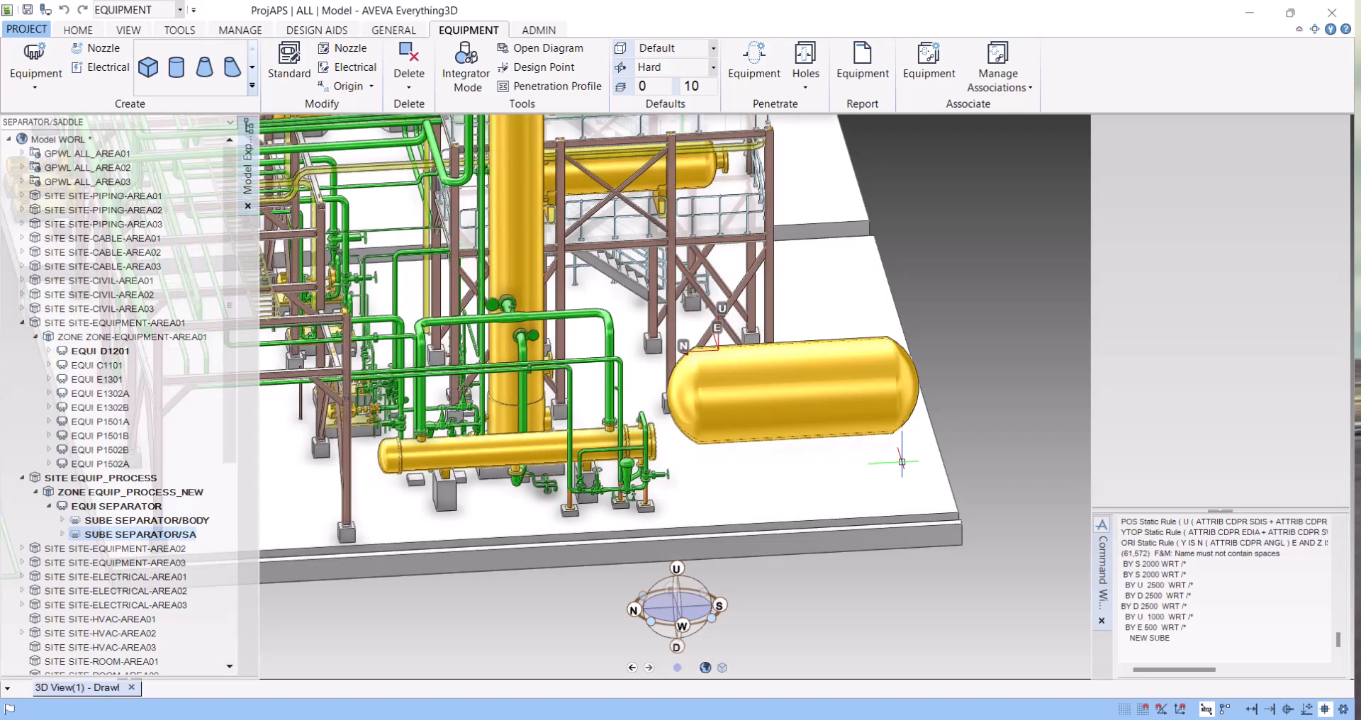
# Enlarge the command window and query the attributes of the new rectangular torus with Q ATT.
pyautogui.scroll(2, 902, 461)
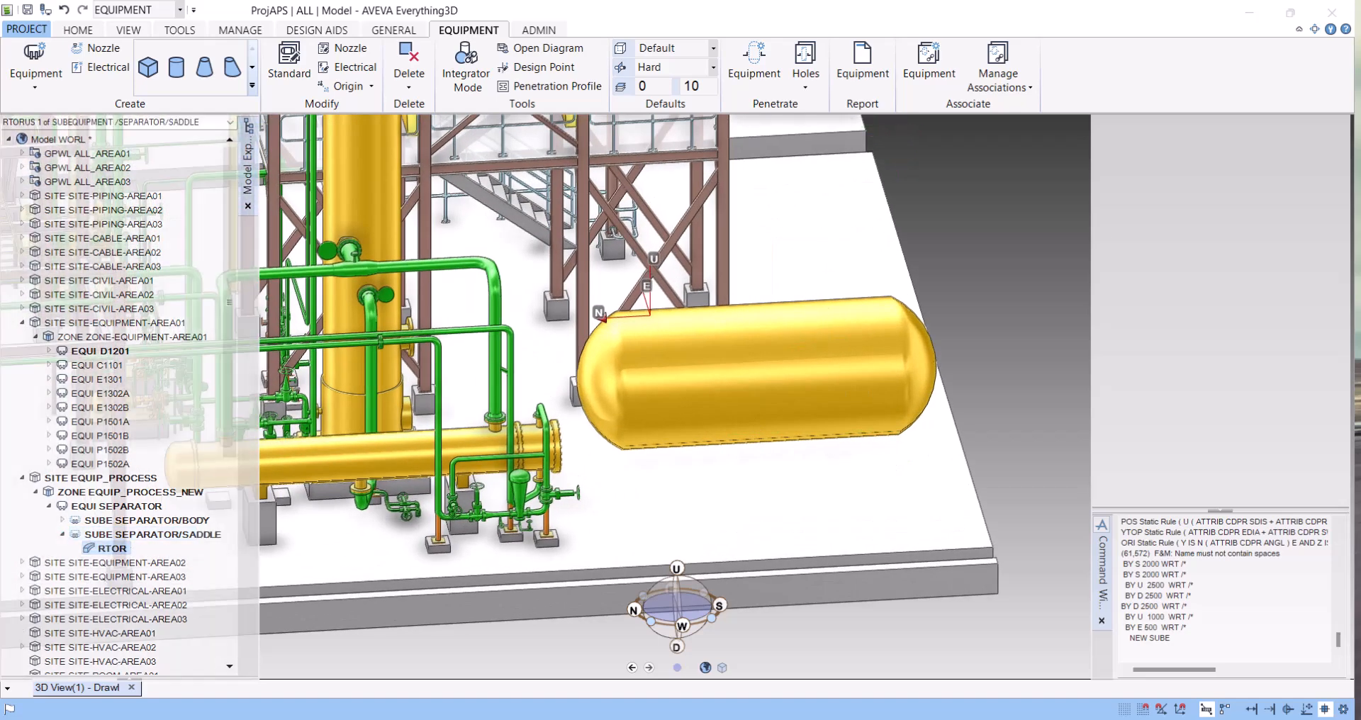
pyautogui.click(1140, 642)
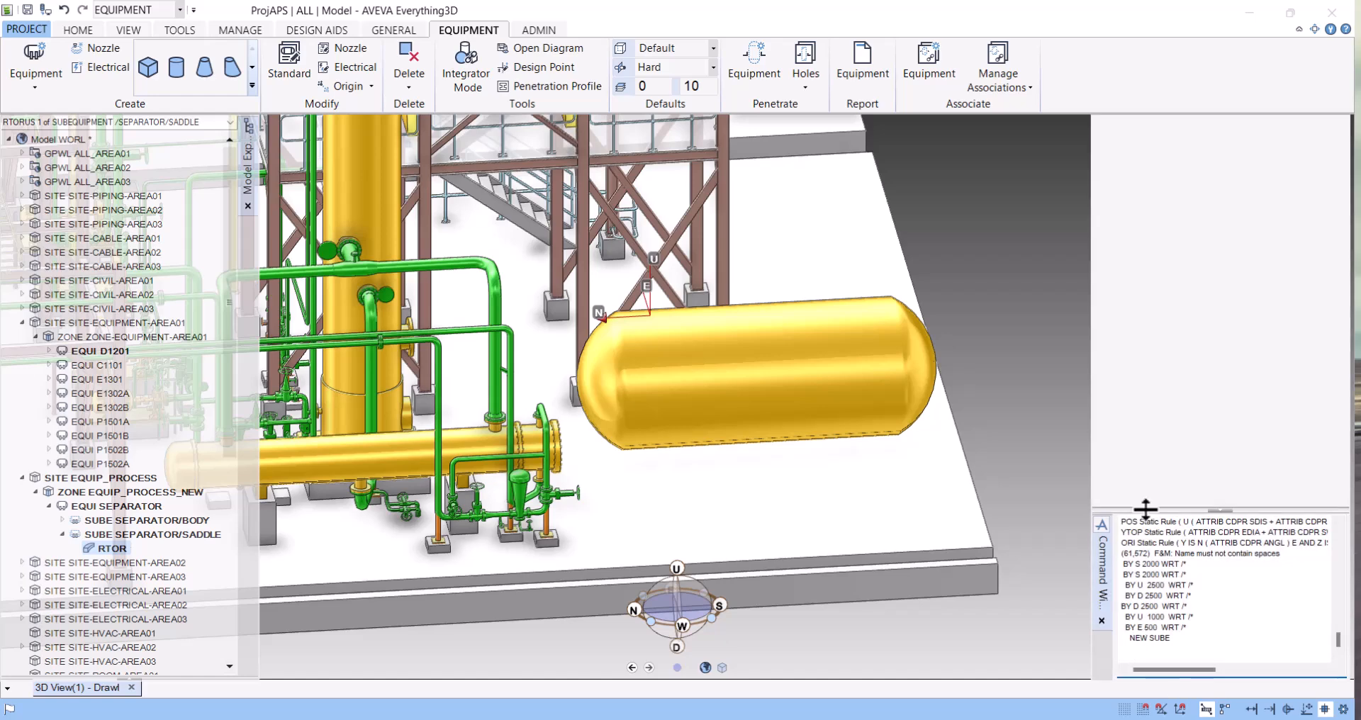
pyautogui.moveTo(1146, 509); pyautogui.dragTo(1143, 247)
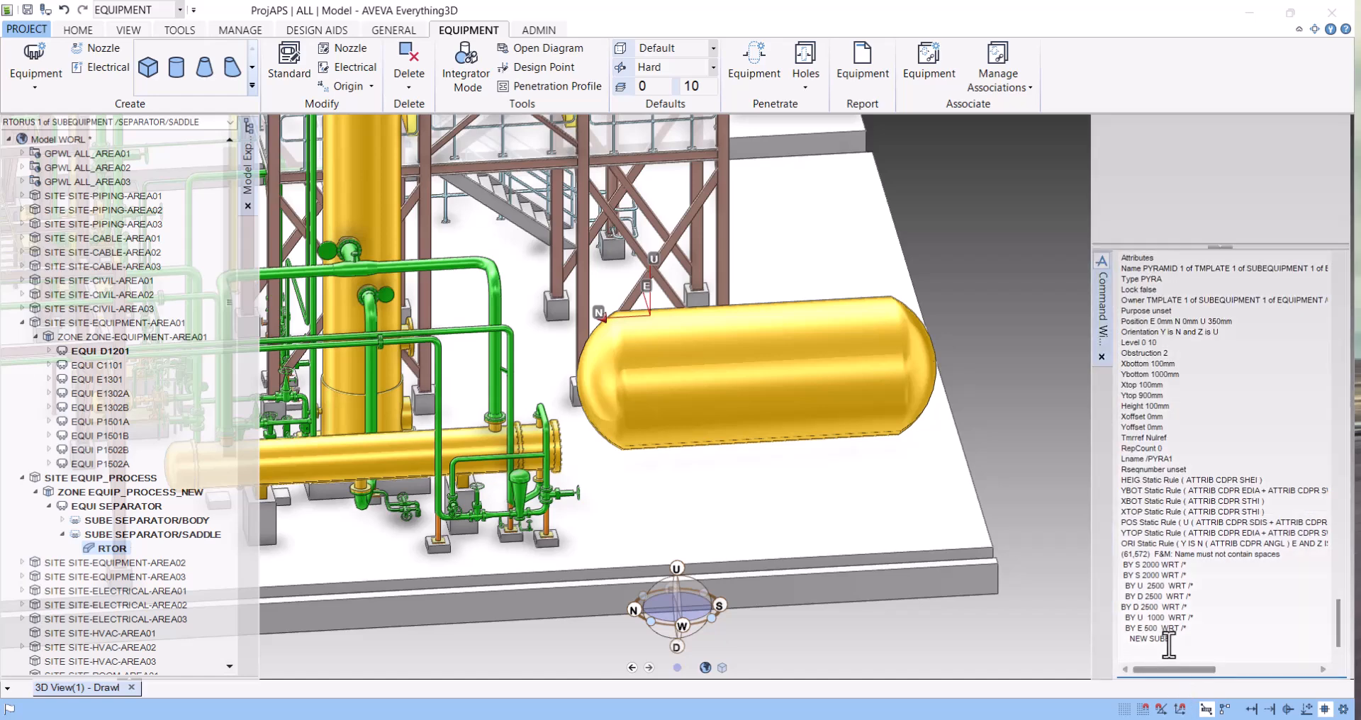
pyautogui.write('Q ATT')
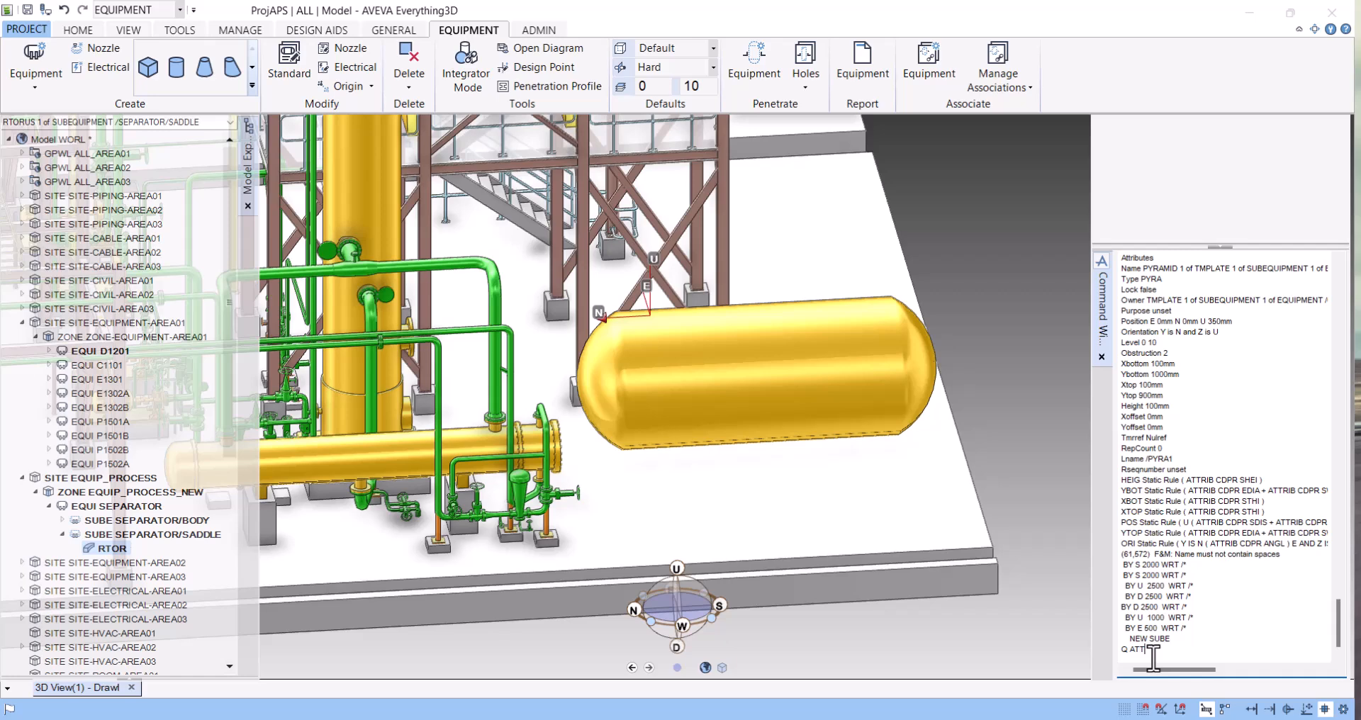
pyautogui.press('Return')
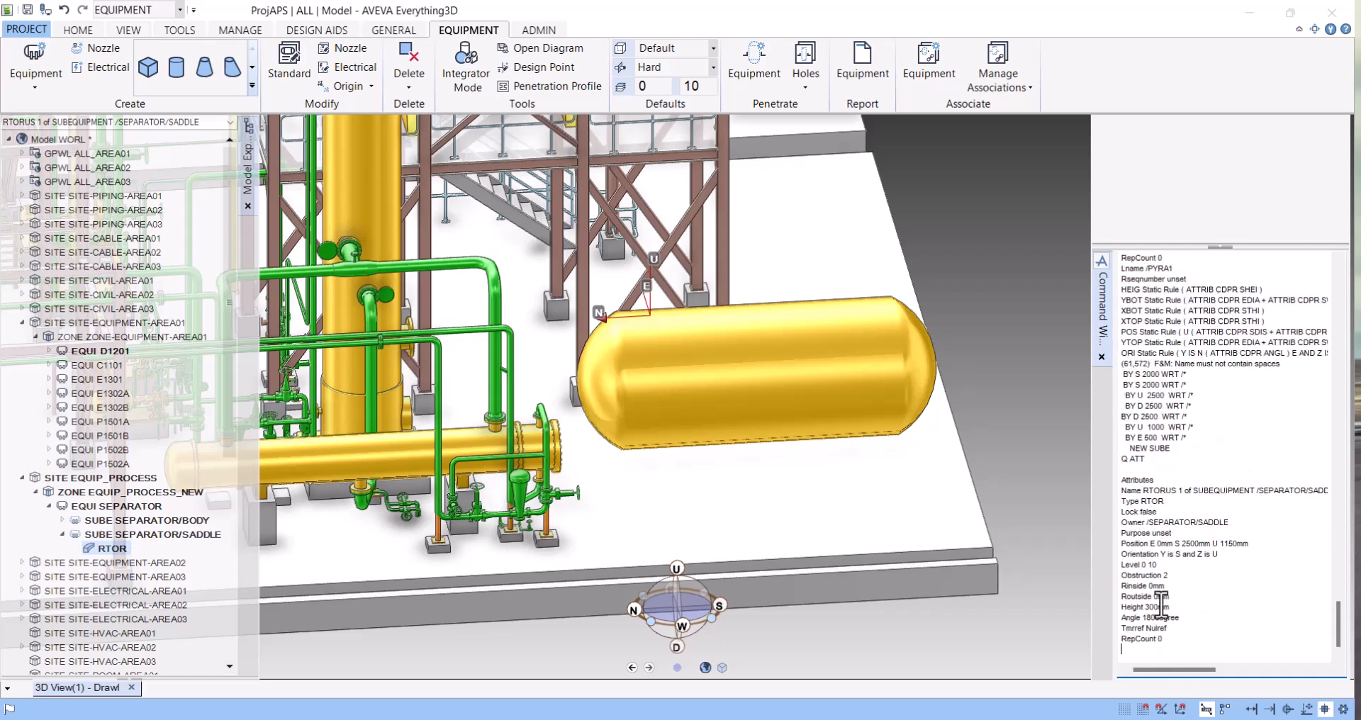
pyautogui.click(150, 536)
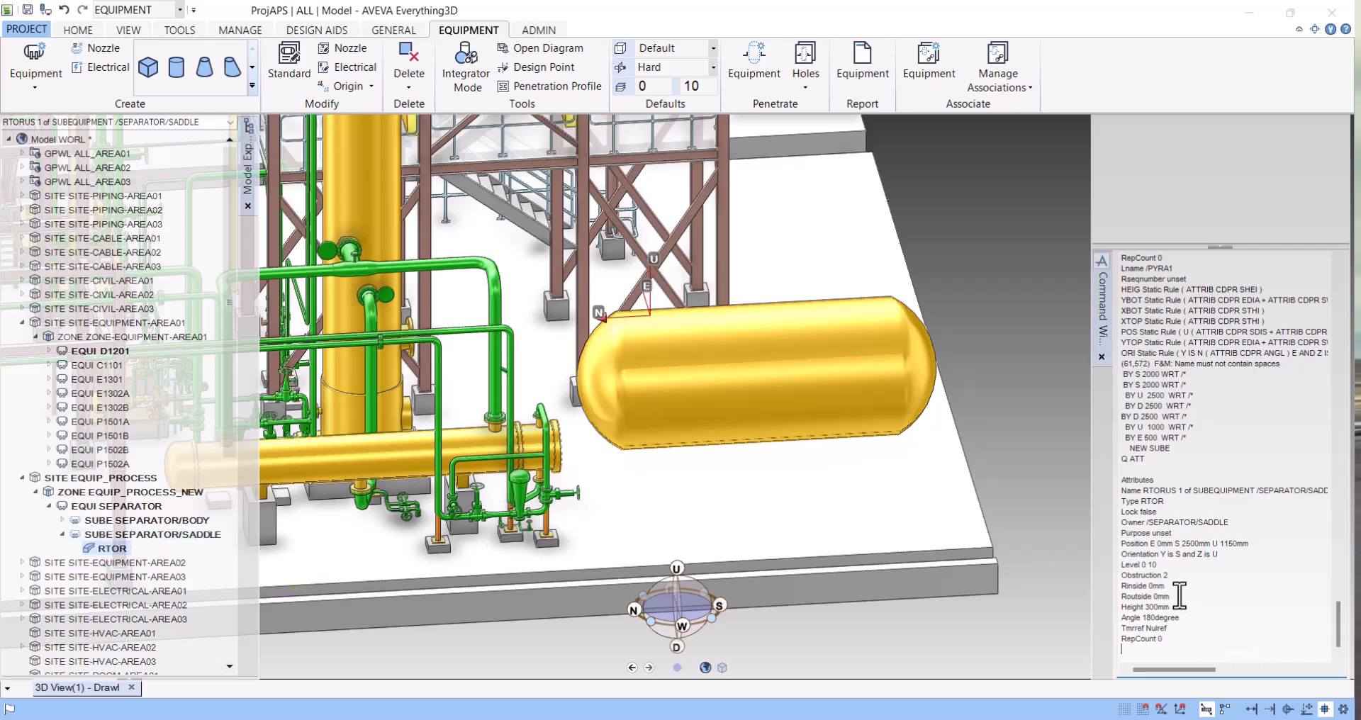
# Copy the torus's inside radius line, Rinside 0mm, from the attribute listing to the command line.
pyautogui.moveTo(1168, 587); pyautogui.dragTo(1116, 586)
pyautogui.hotkey('ctrl', 'c')
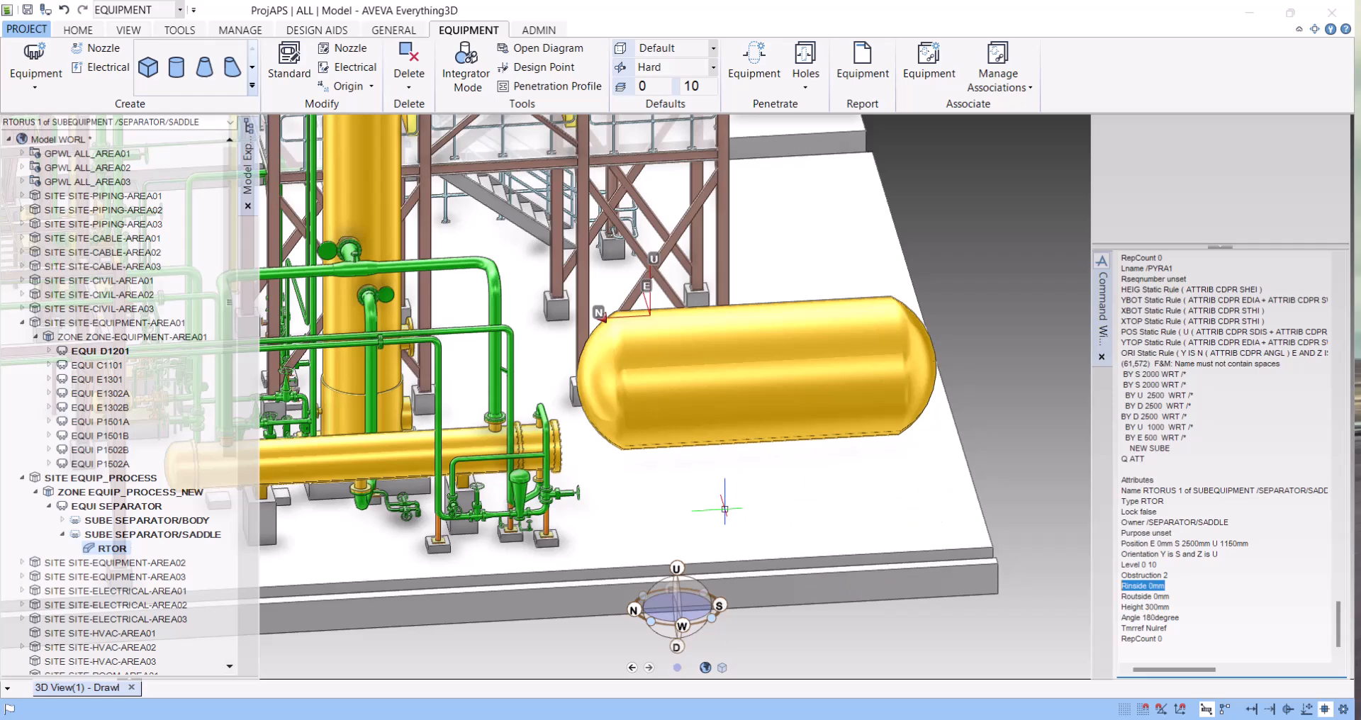
pyautogui.scroll(2, 769, 496)
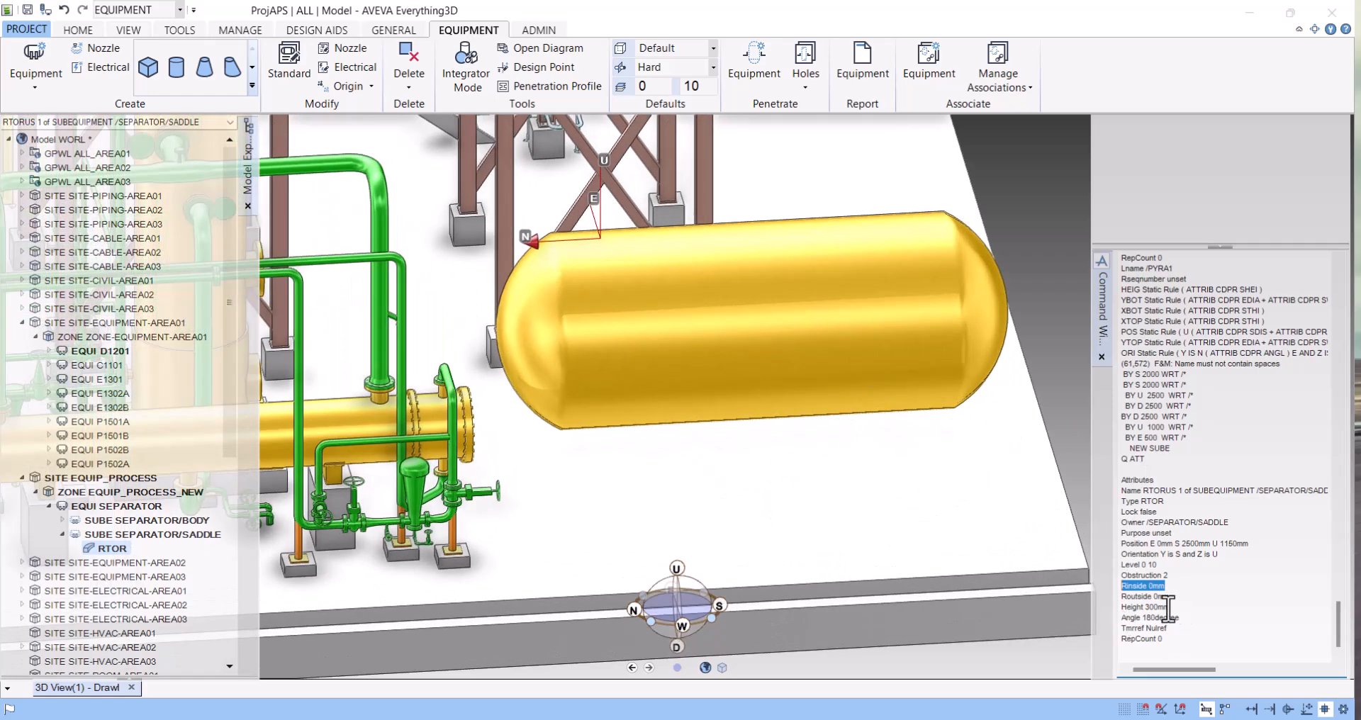
pyautogui.hotkey('ctrl', 'v')
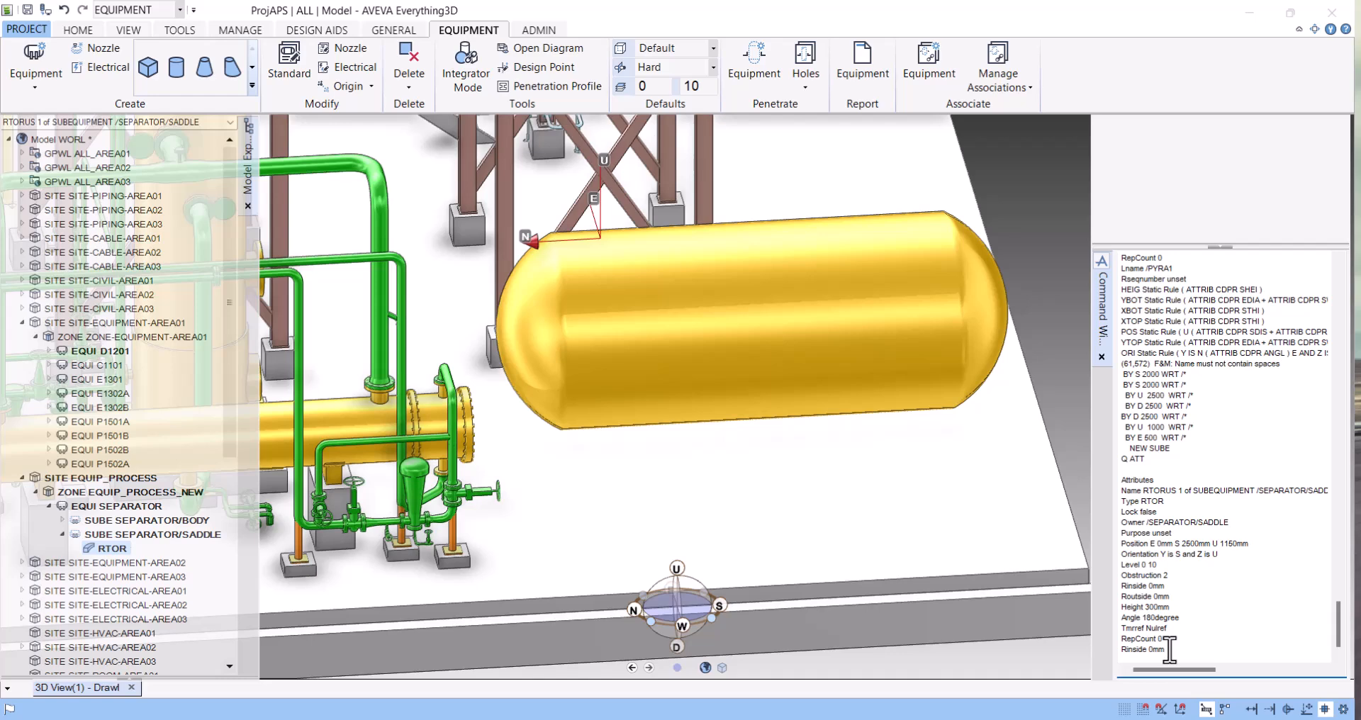
pyautogui.scroll(4, 625, 293)
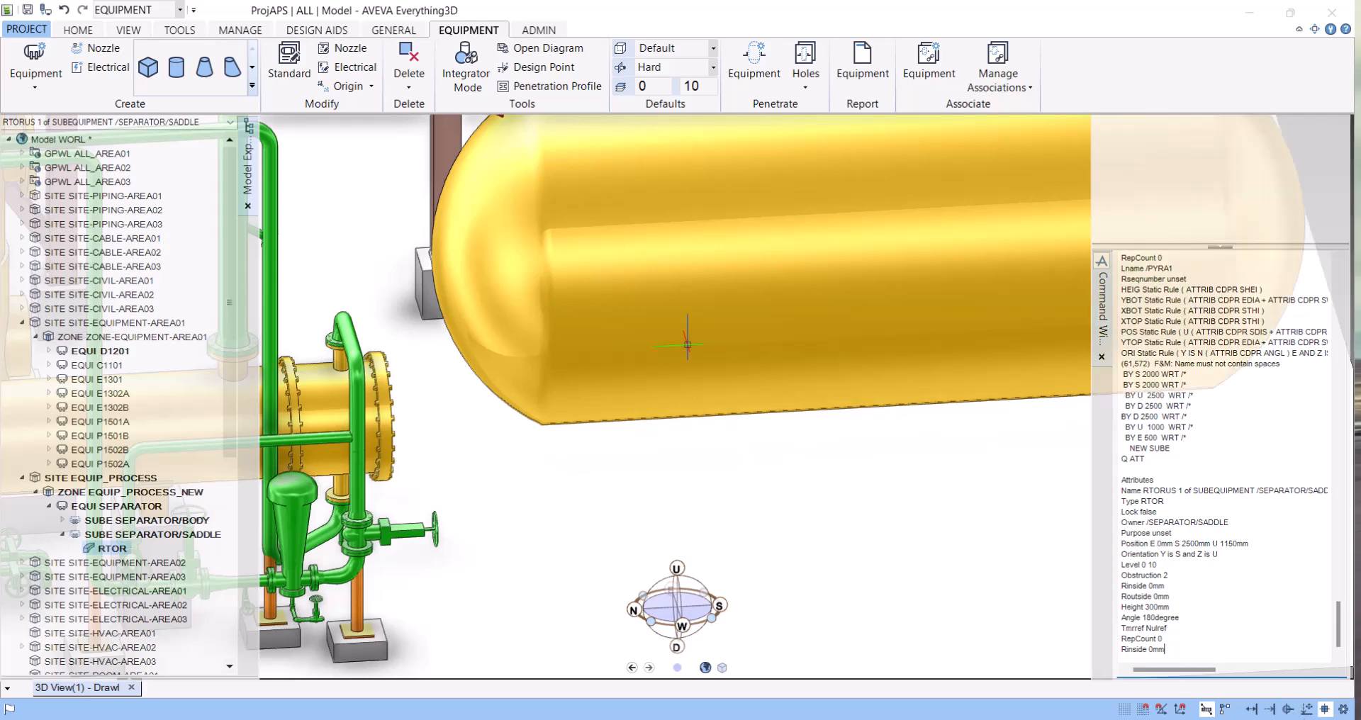
pyautogui.scroll(-3, 687, 345)
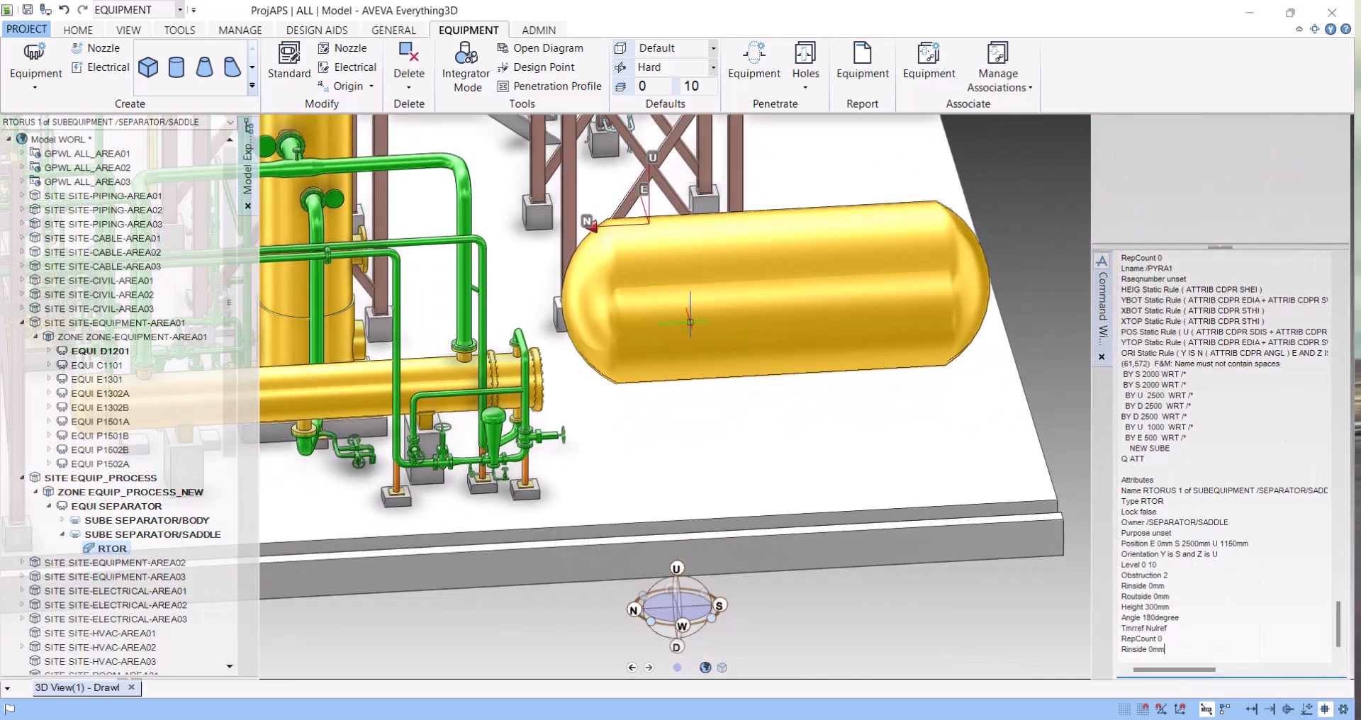
# Select the cylinder under SEPARATOR/BODY, clear the copied radius line and query the cylinder's diameter with Q DIA.
pyautogui.click(687, 345)
pyautogui.rightClick(213, 590)
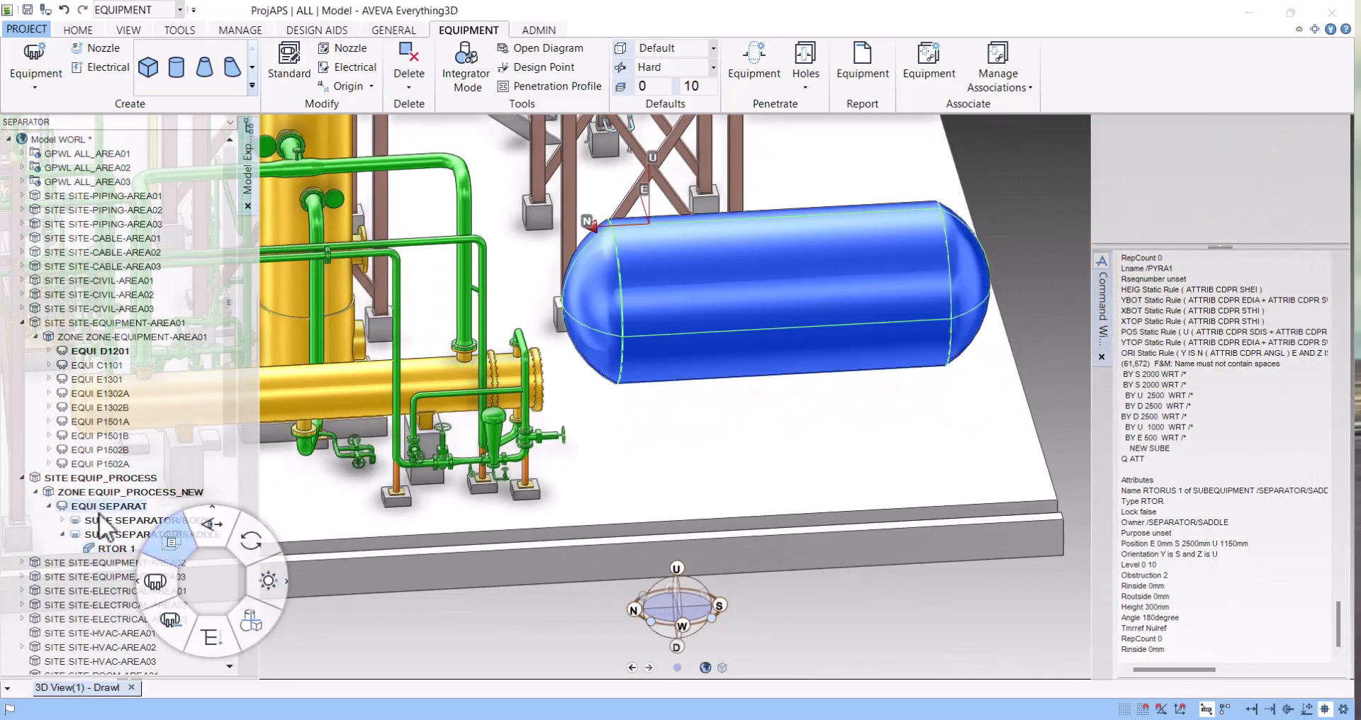
pyautogui.click(62, 520)
pyautogui.click(63, 520)
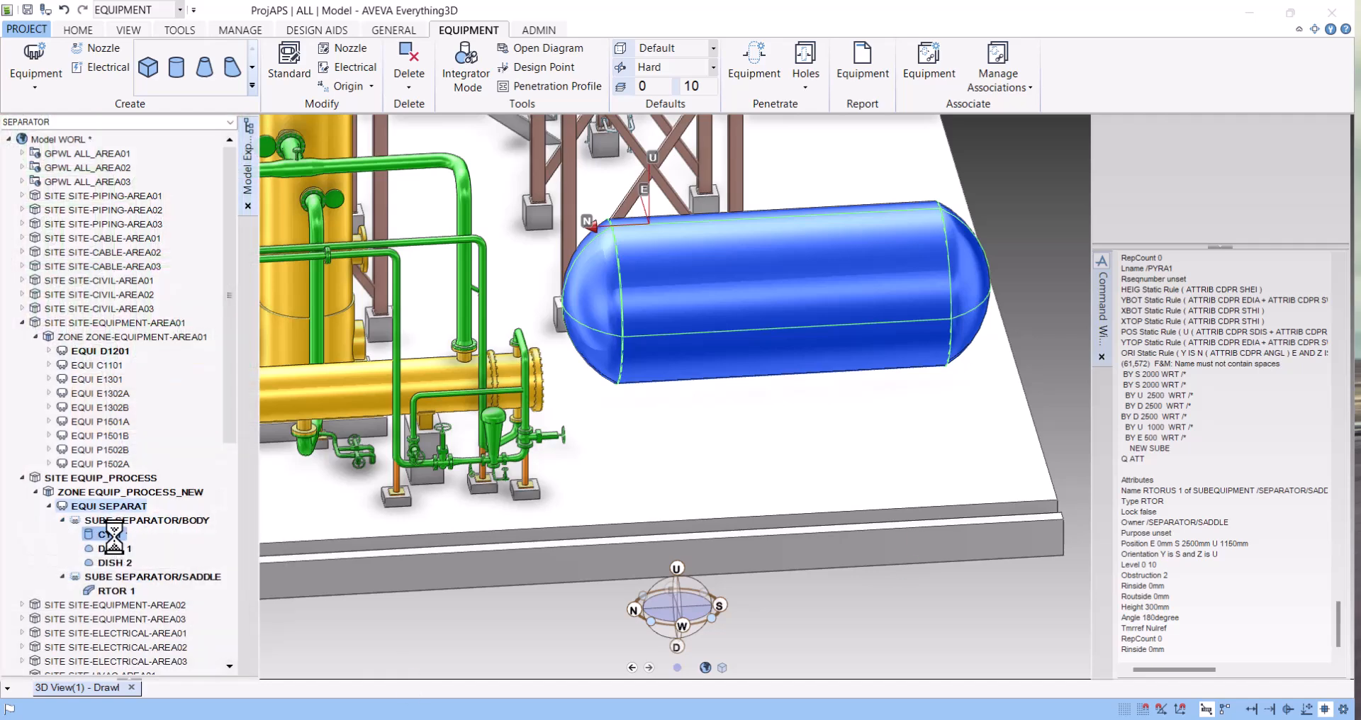
pyautogui.click(132, 534)
pyautogui.click(1177, 660)
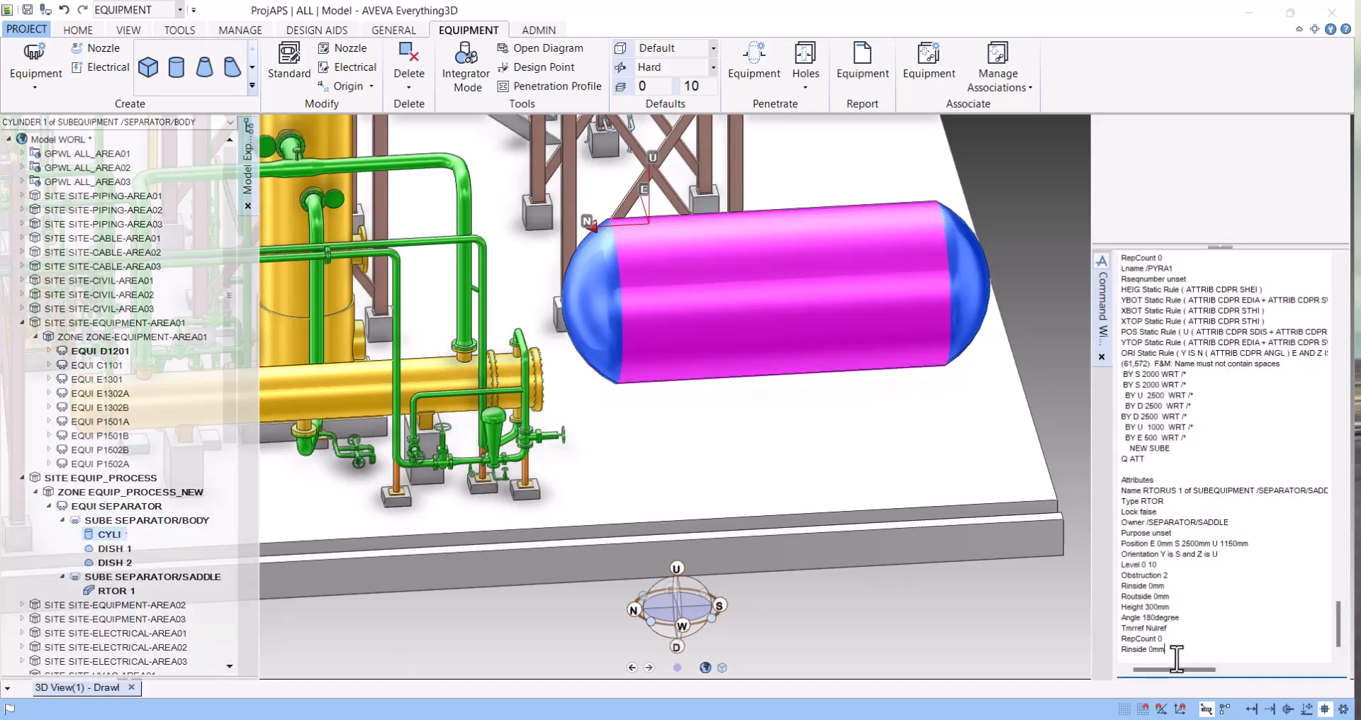
pyautogui.moveTo(1177, 656); pyautogui.dragTo(1069, 649)
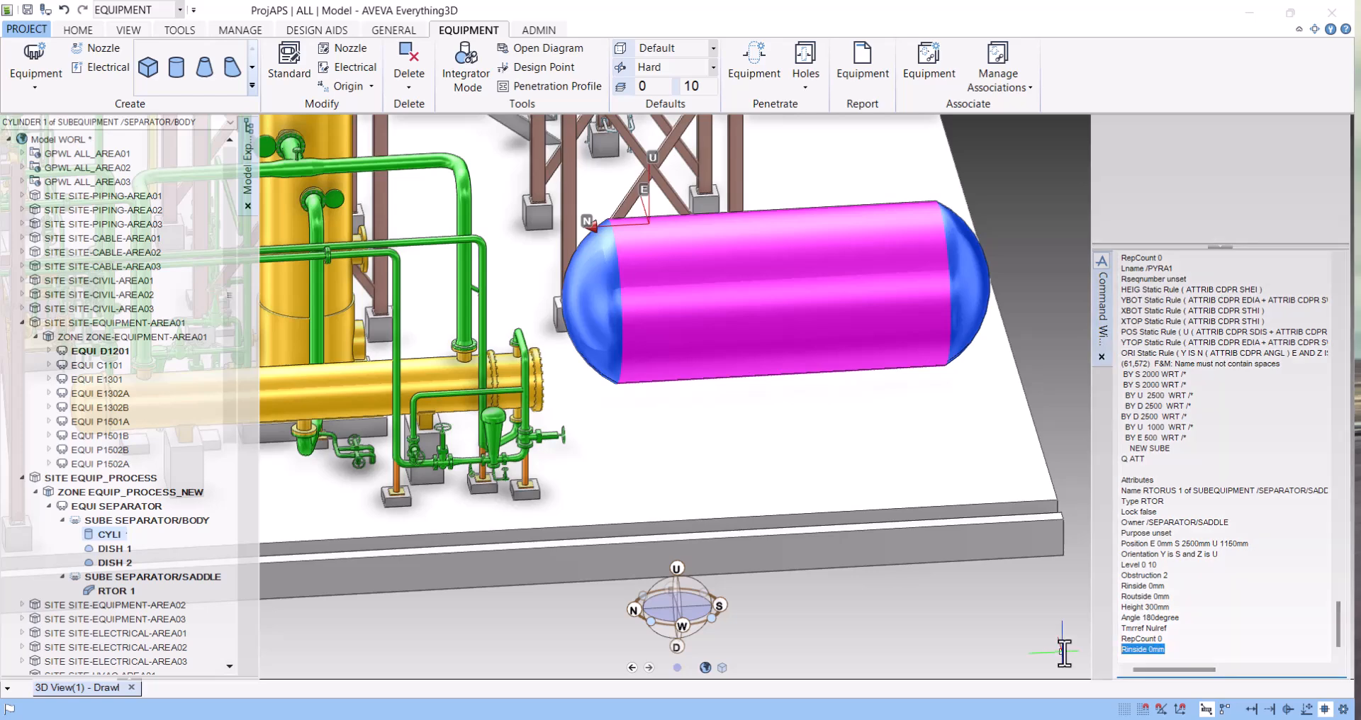
pyautogui.press('BackSpace')
pyautogui.write('Q DIA')
pyautogui.press('Return')
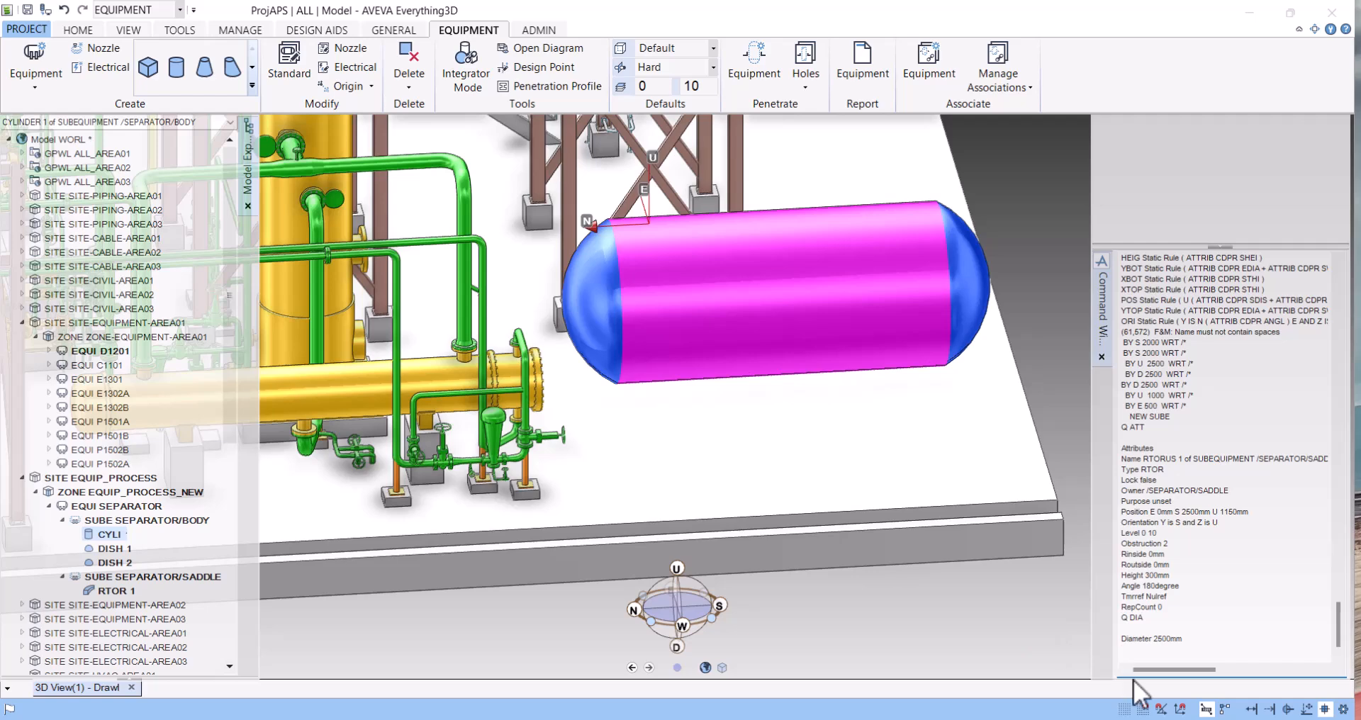
# Reselect the rectangular torus under SEPARATOR/SADDLE and set its inside radius to 1250 with the Rinside attribute command.
pyautogui.click(100, 591)
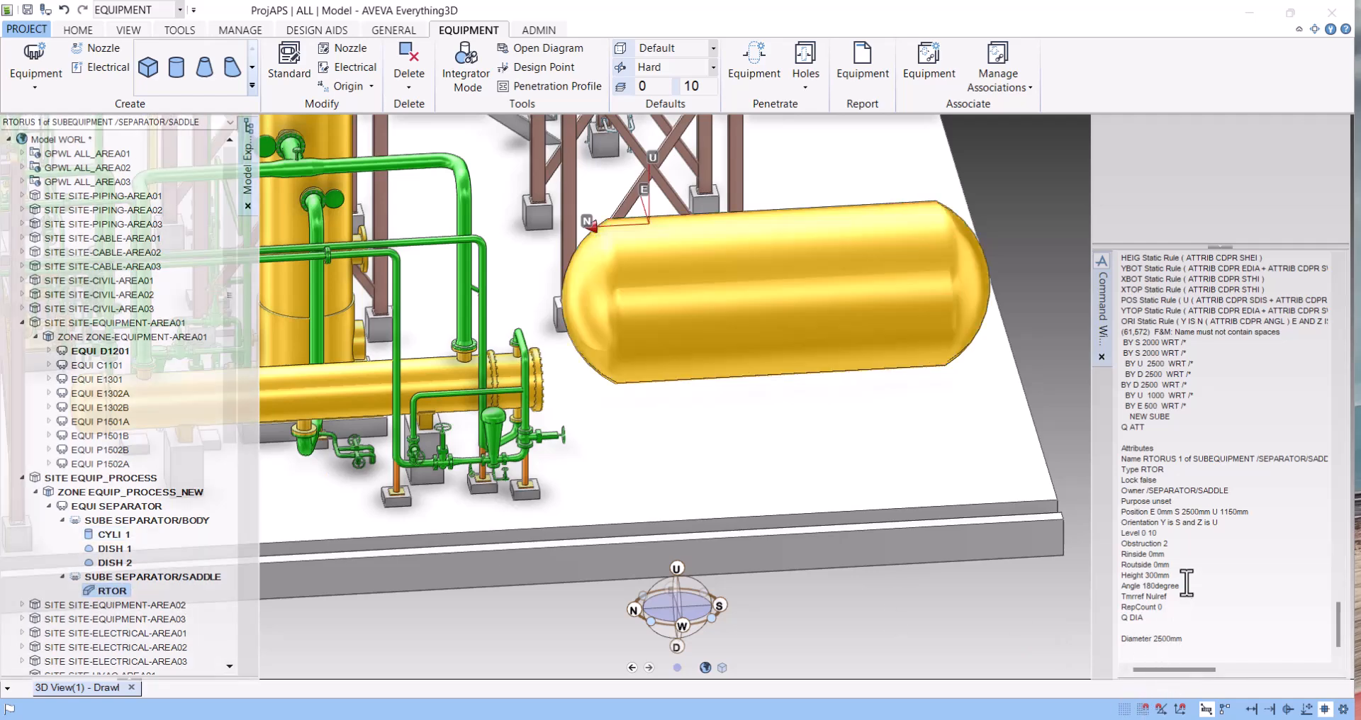
pyautogui.click(1176, 560)
pyautogui.press('Return')
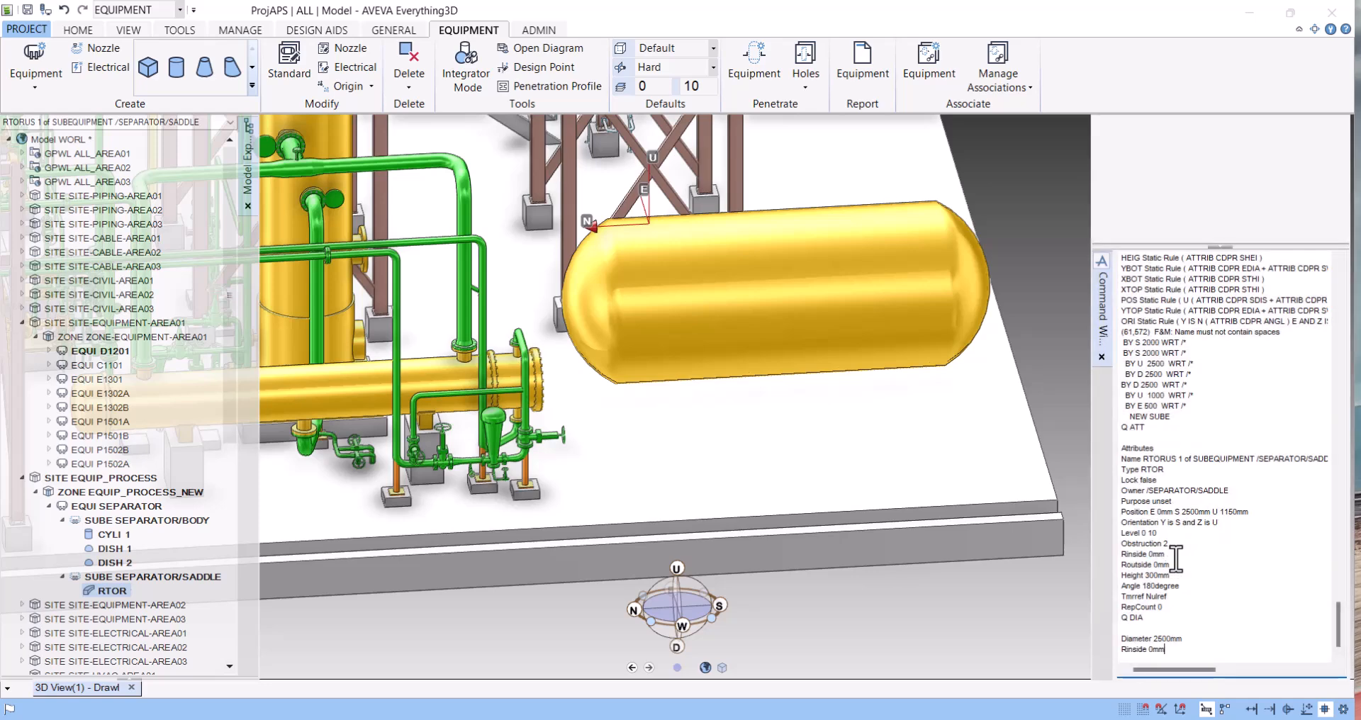
pyautogui.doubleClick(1156, 650)
pyautogui.write('1250')
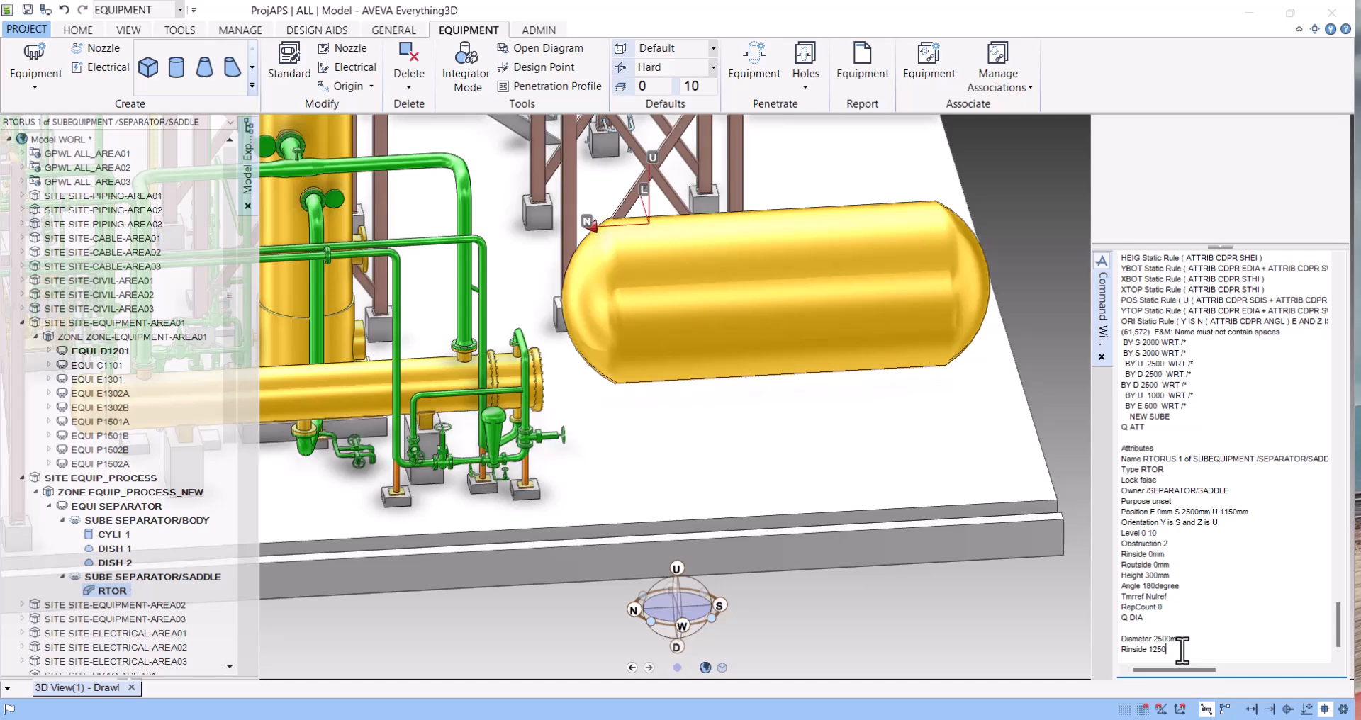
pyautogui.press('Return')
# Set the saddle torus's outside radius to 1270 using its copied Routside attribute line.
pyautogui.doubleClick(1184, 553)
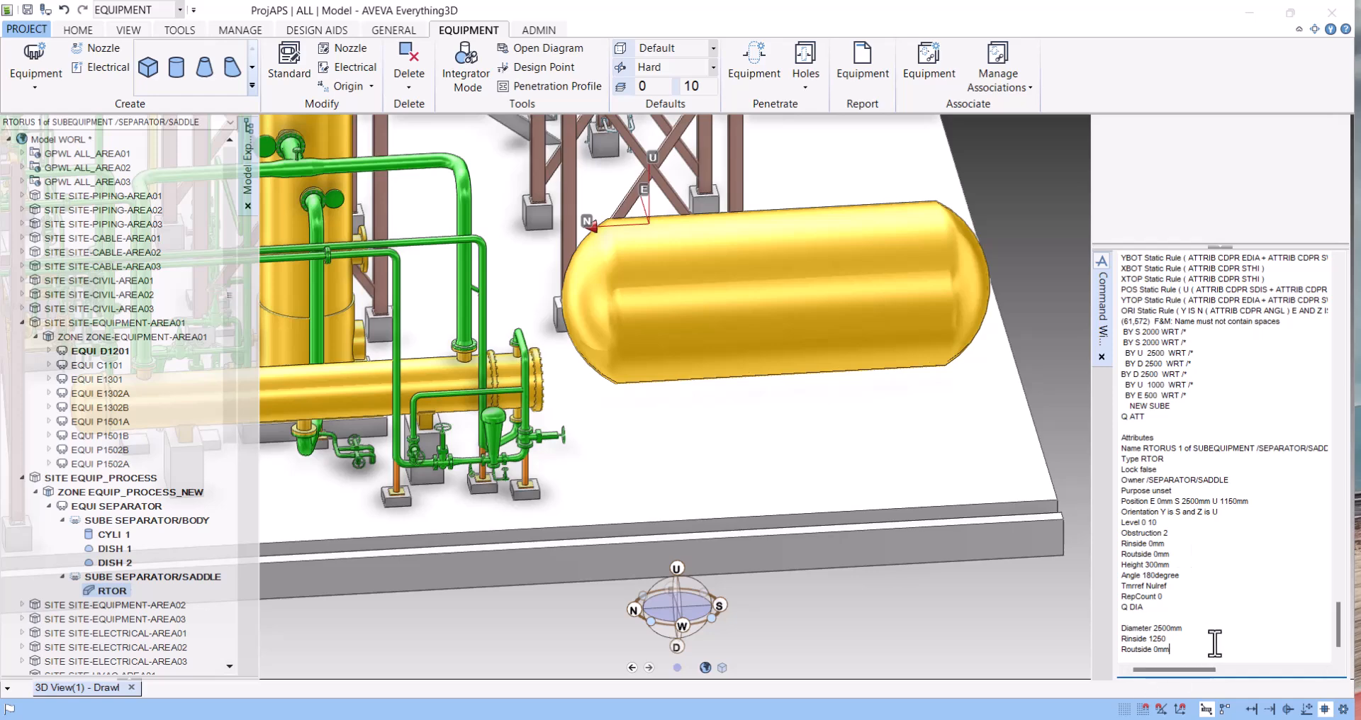
pyautogui.moveTo(1153, 651); pyautogui.dragTo(1181, 654)
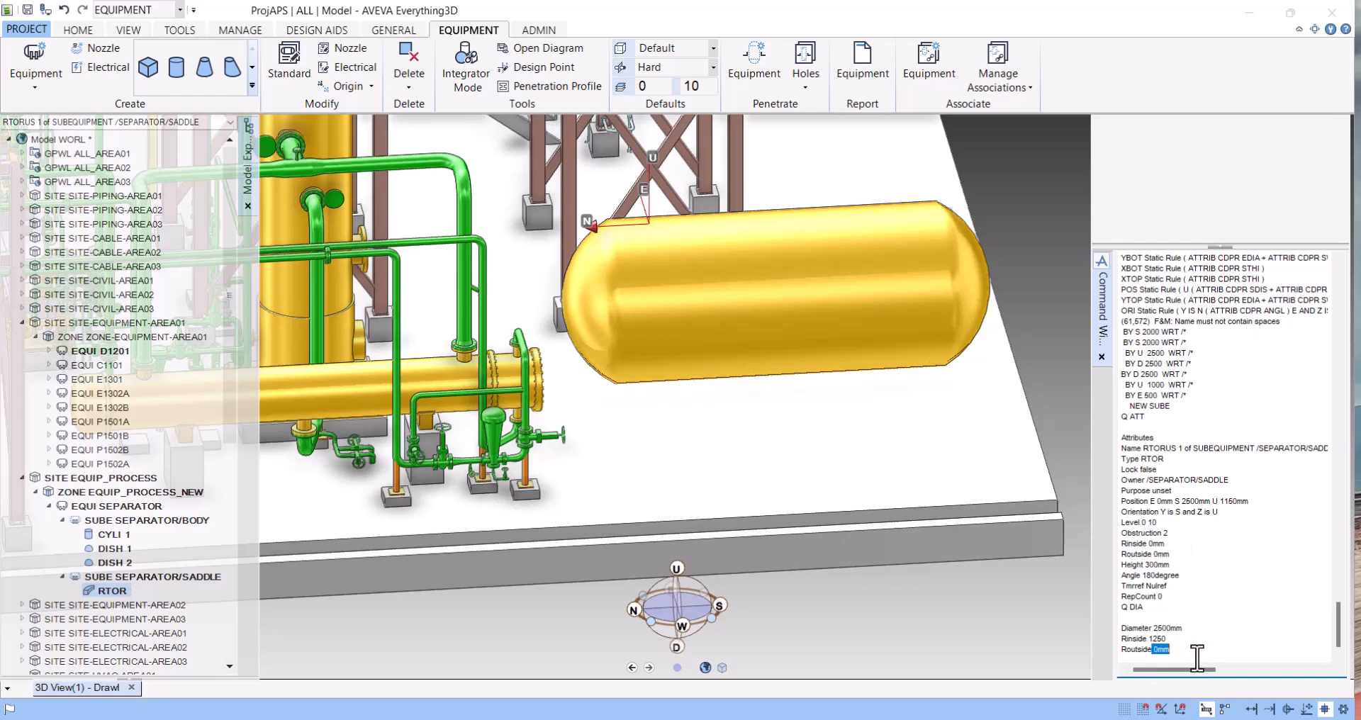
pyautogui.write('1270')
pyautogui.press('Return')
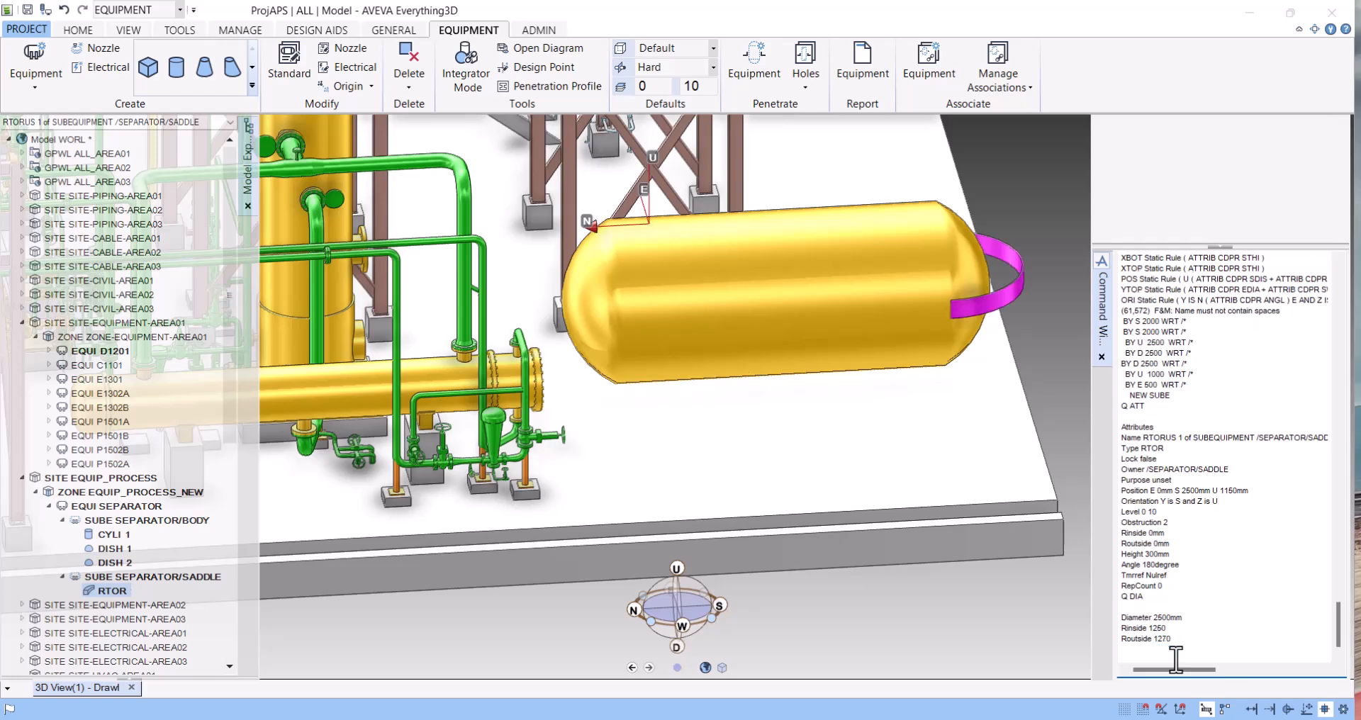
# Start an advanced rotation of the SEPARATOR/SADDLE sub-equipment and snap its rotation centre to the separator's south dished-end element.
pyautogui.middleClick(1002, 307)
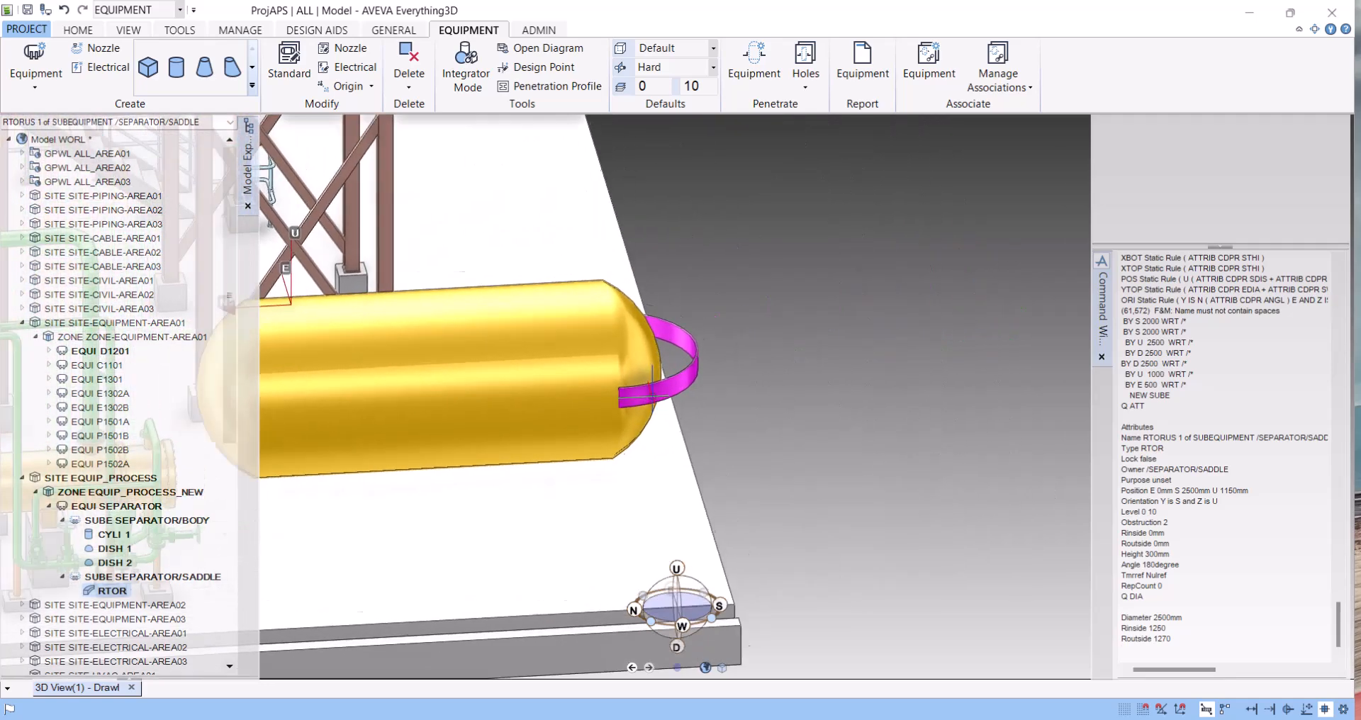
pyautogui.scroll(3, 651, 383)
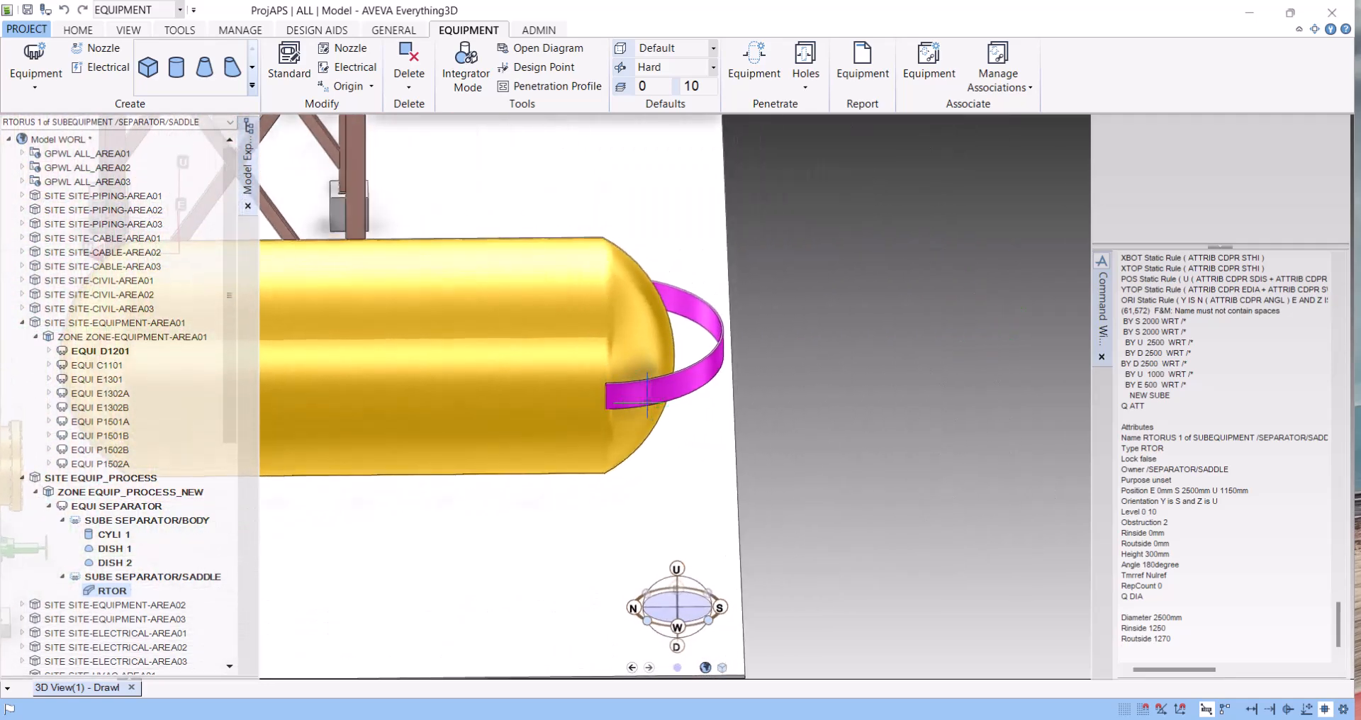
pyautogui.click(138, 577)
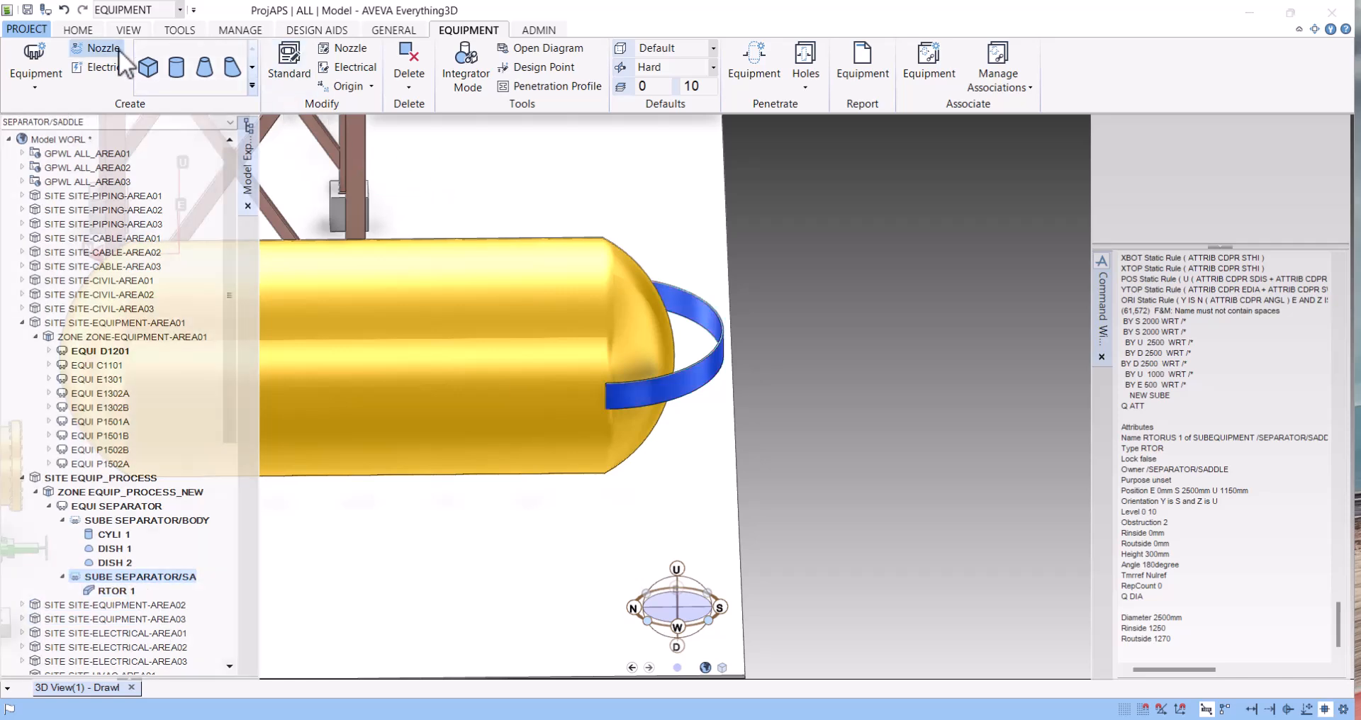
pyautogui.click(77, 32)
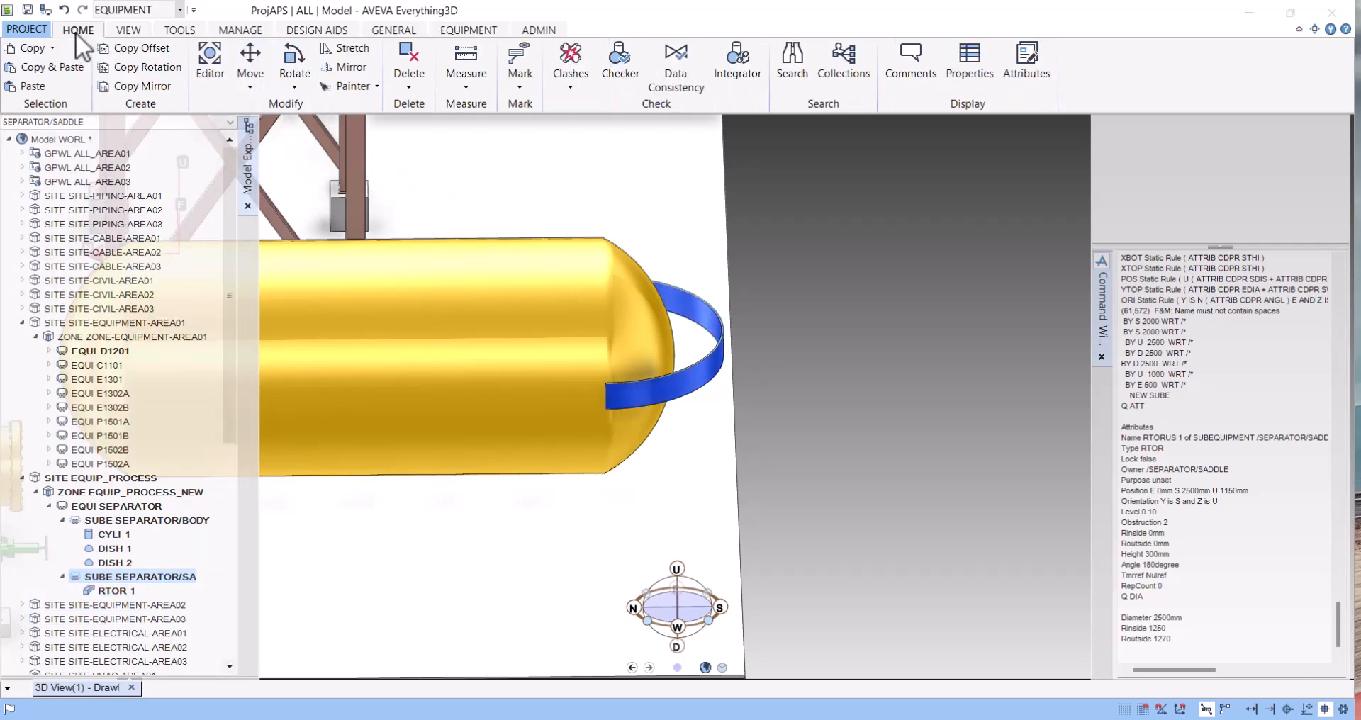
pyautogui.click(296, 86)
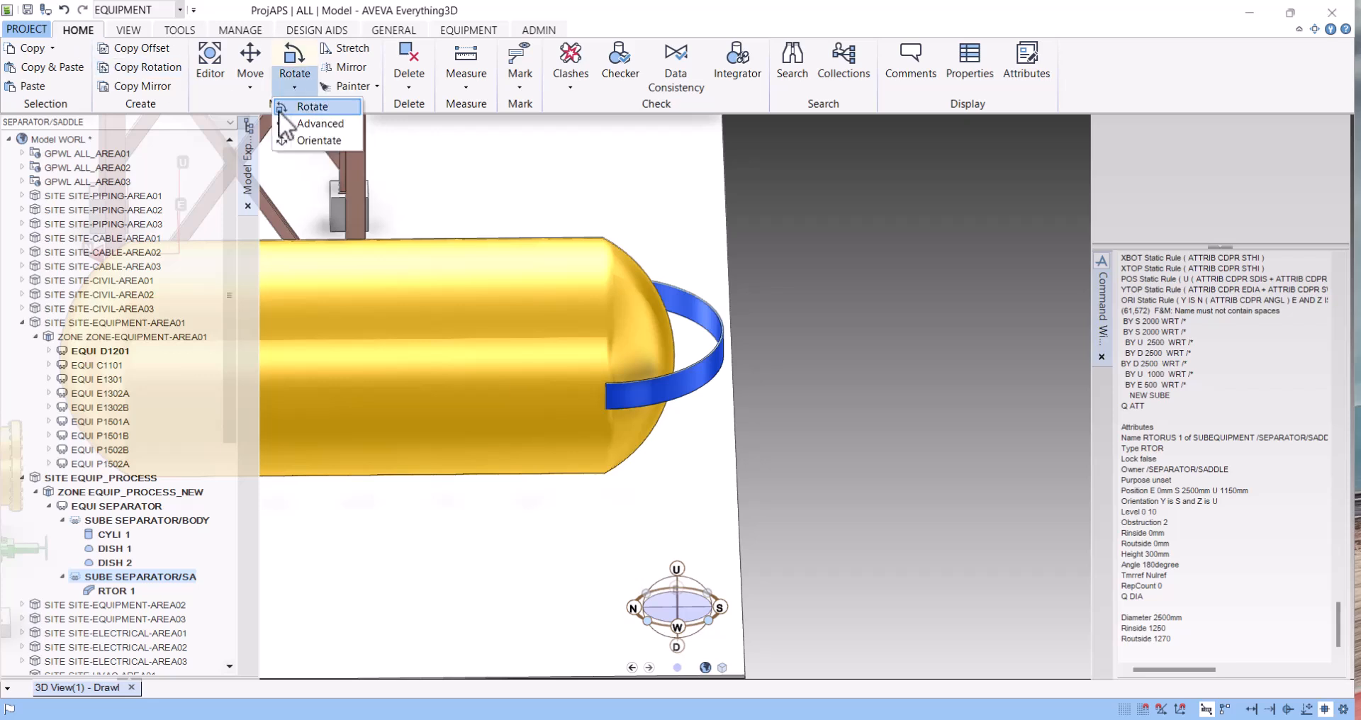
pyautogui.click(329, 129)
pyautogui.moveTo(196, 231); pyautogui.dragTo(190, 207)
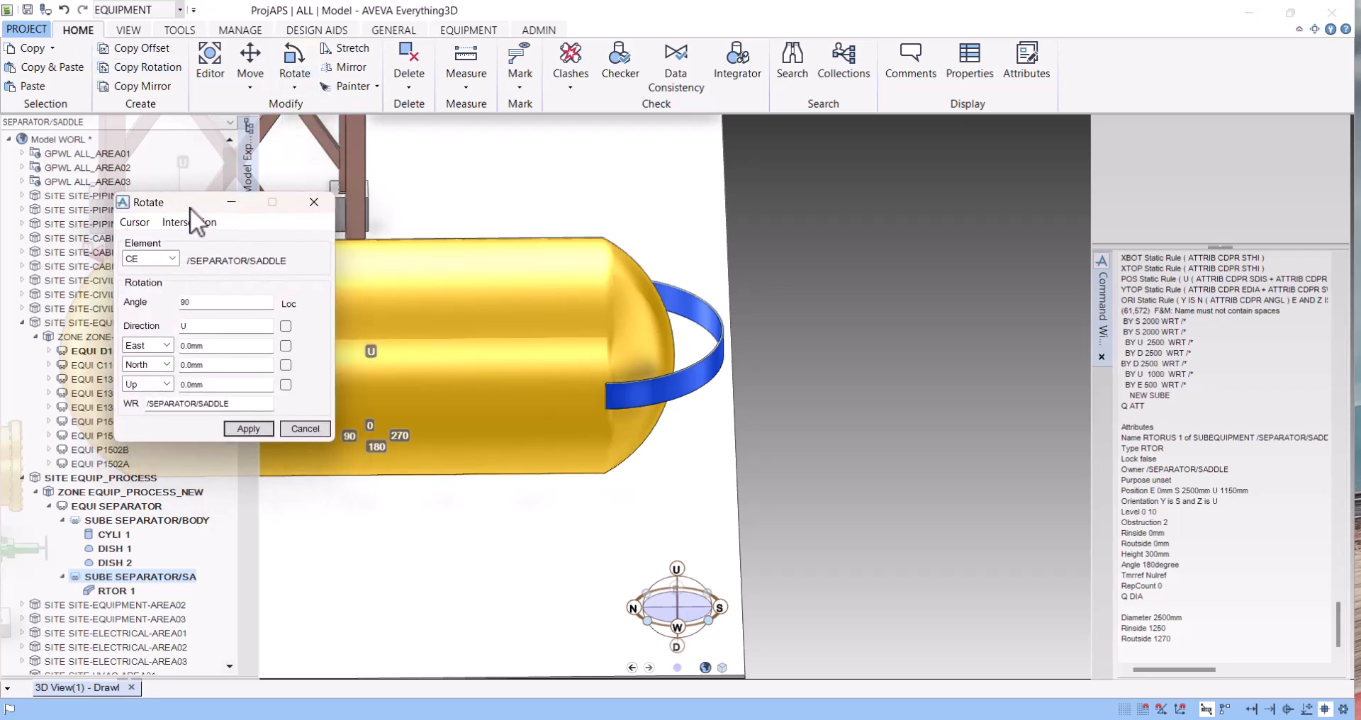
pyautogui.click(172, 258)
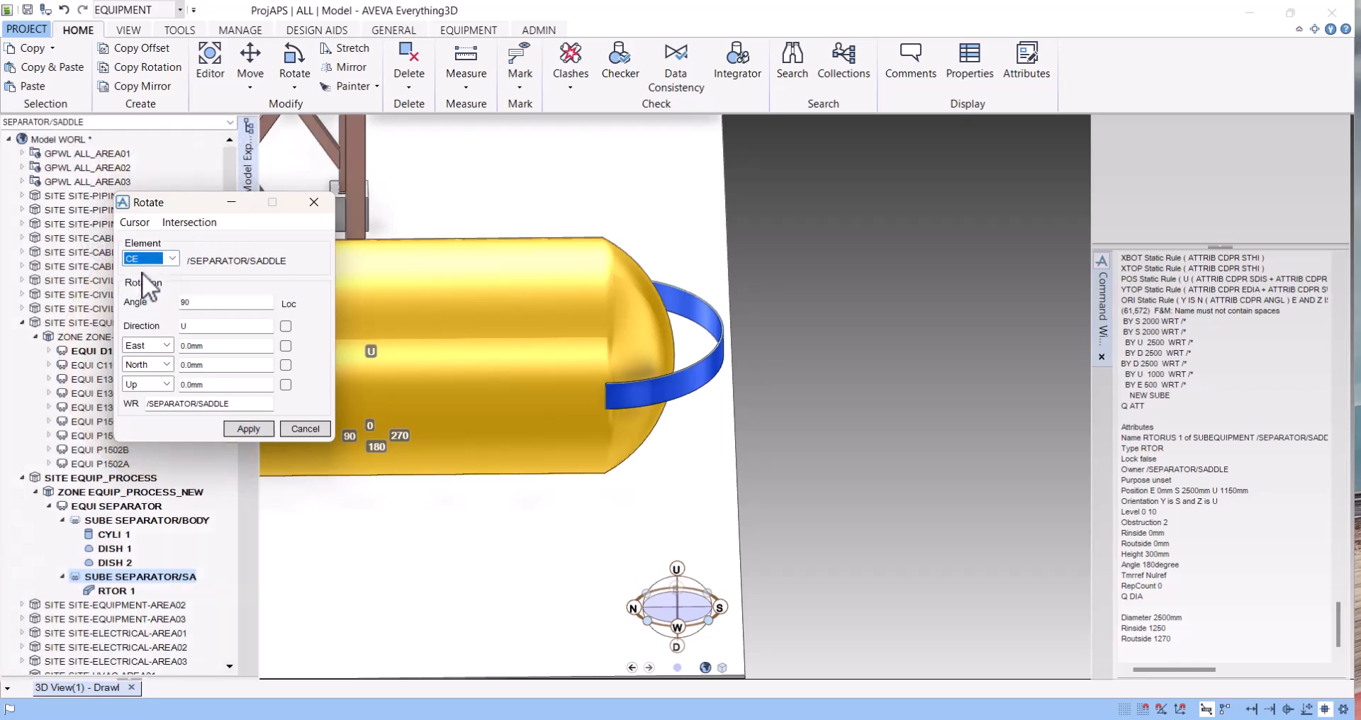
pyautogui.click(138, 222)
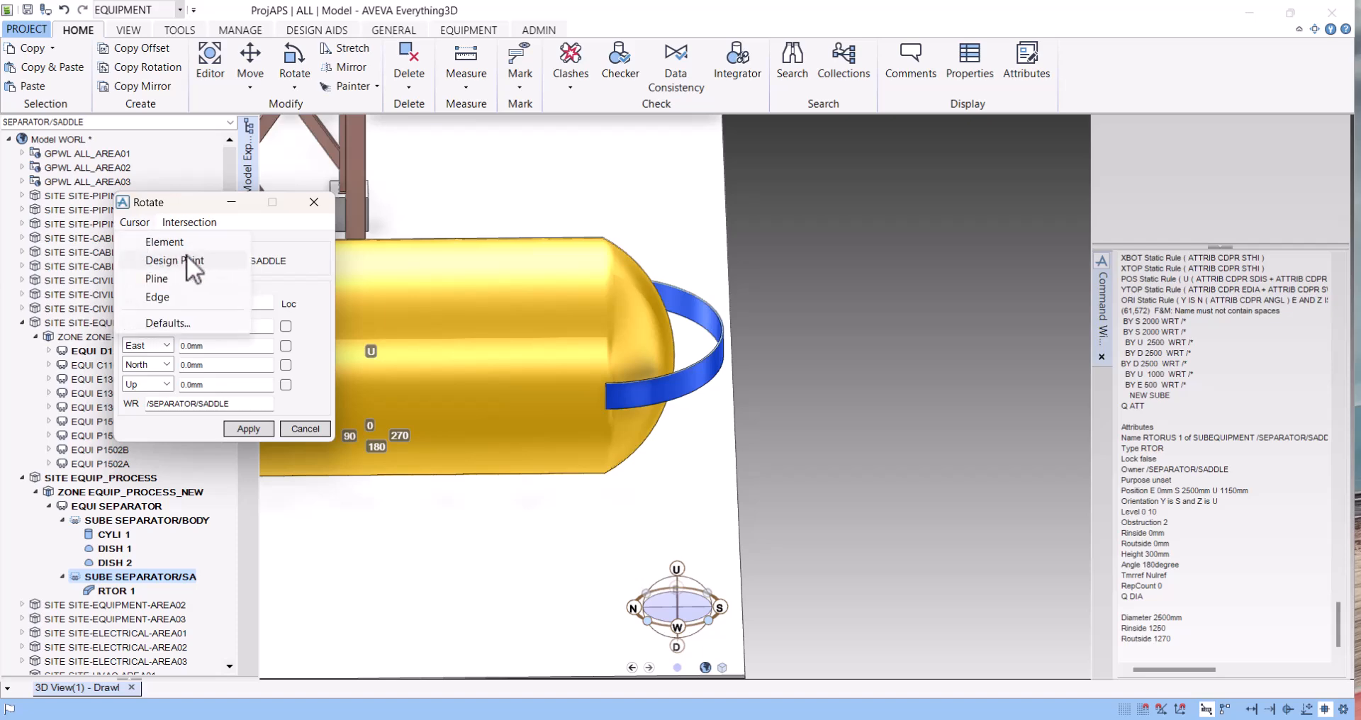
pyautogui.click(173, 244)
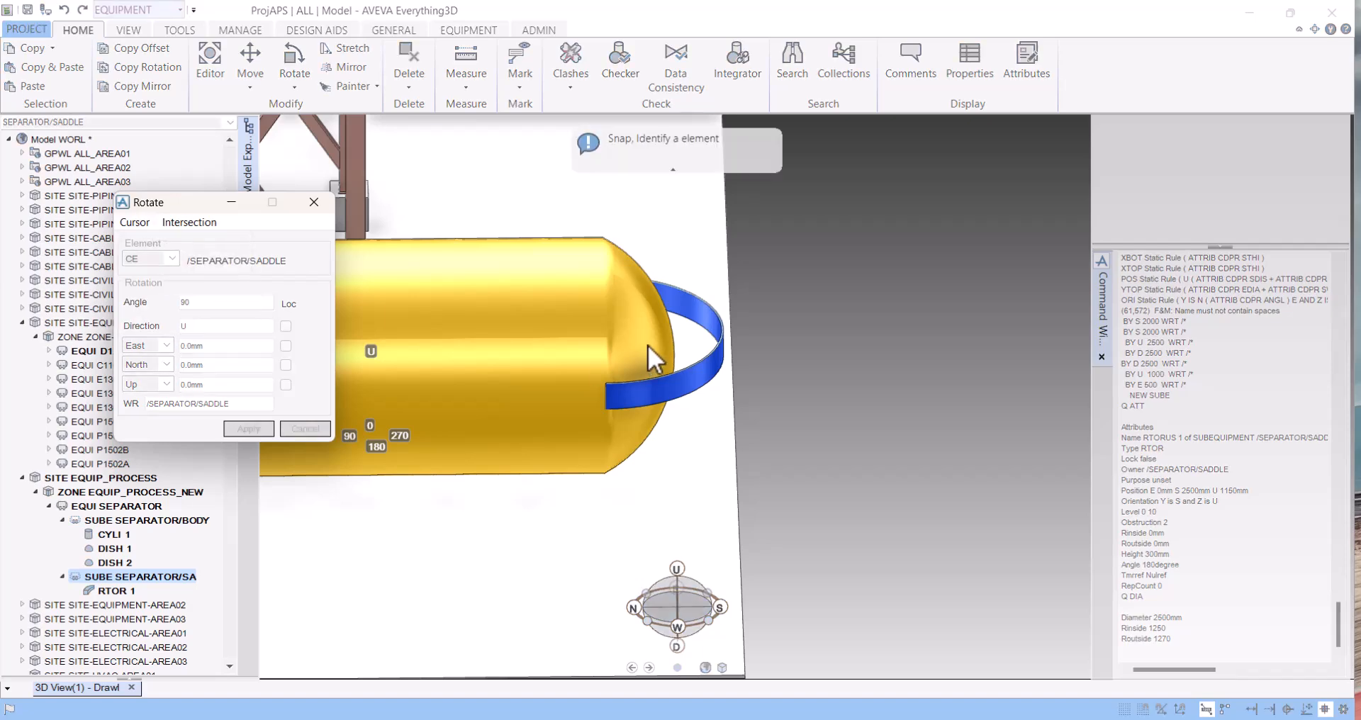
pyautogui.click(648, 346)
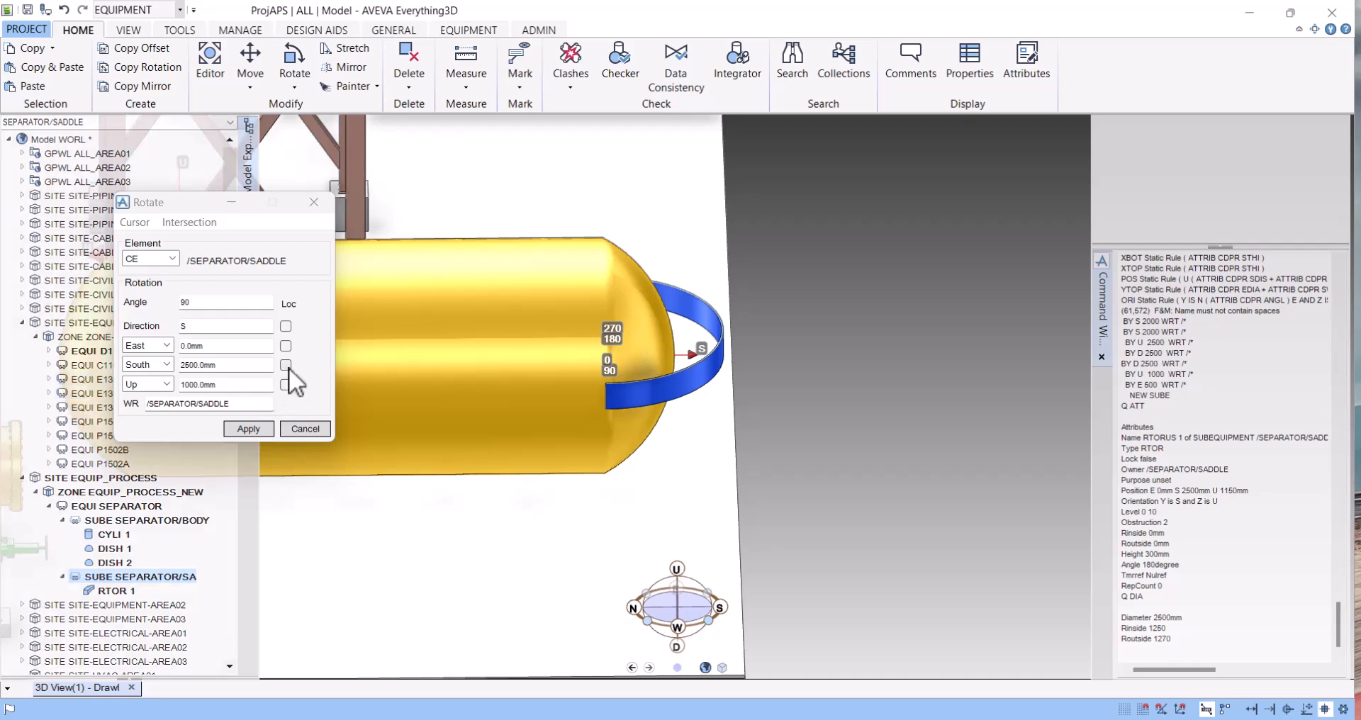
# Set the rotation direction to W and rotate the saddle by 90 degrees twice so its band curves under the vessel.
pyautogui.write('W')
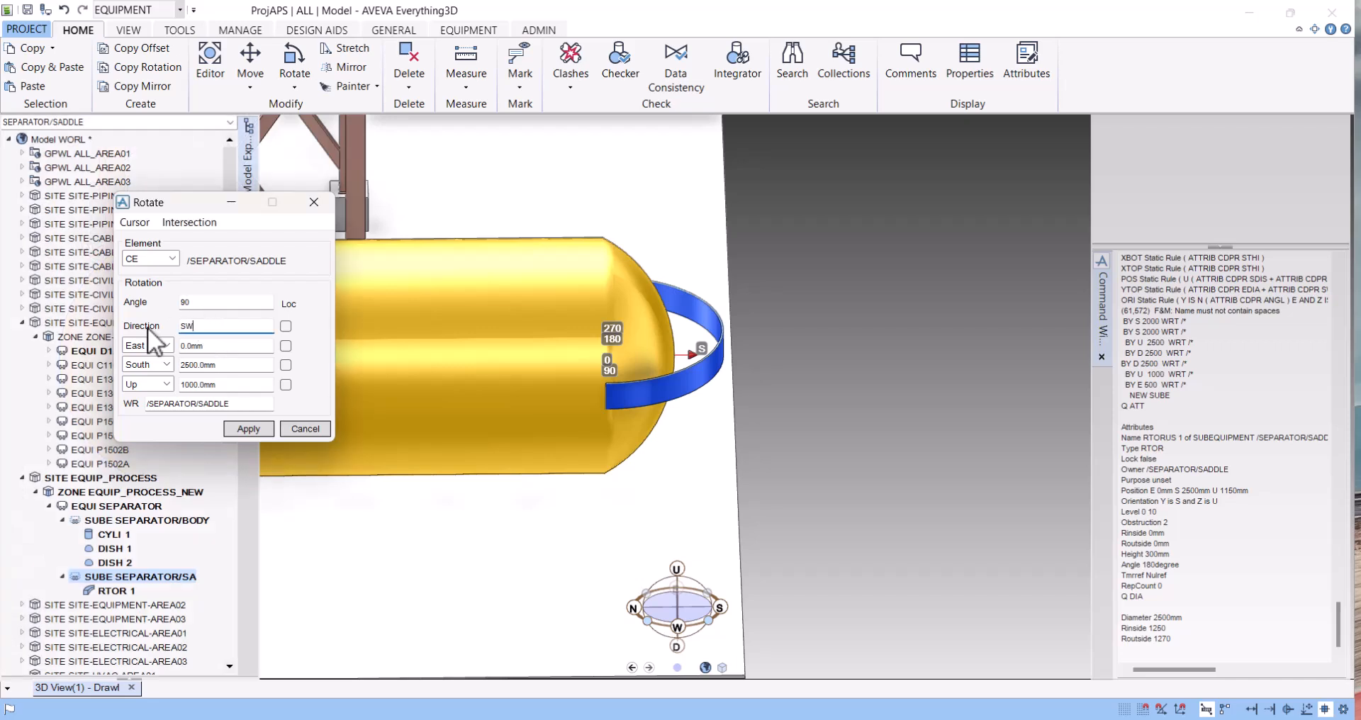
pyautogui.press('Tab')
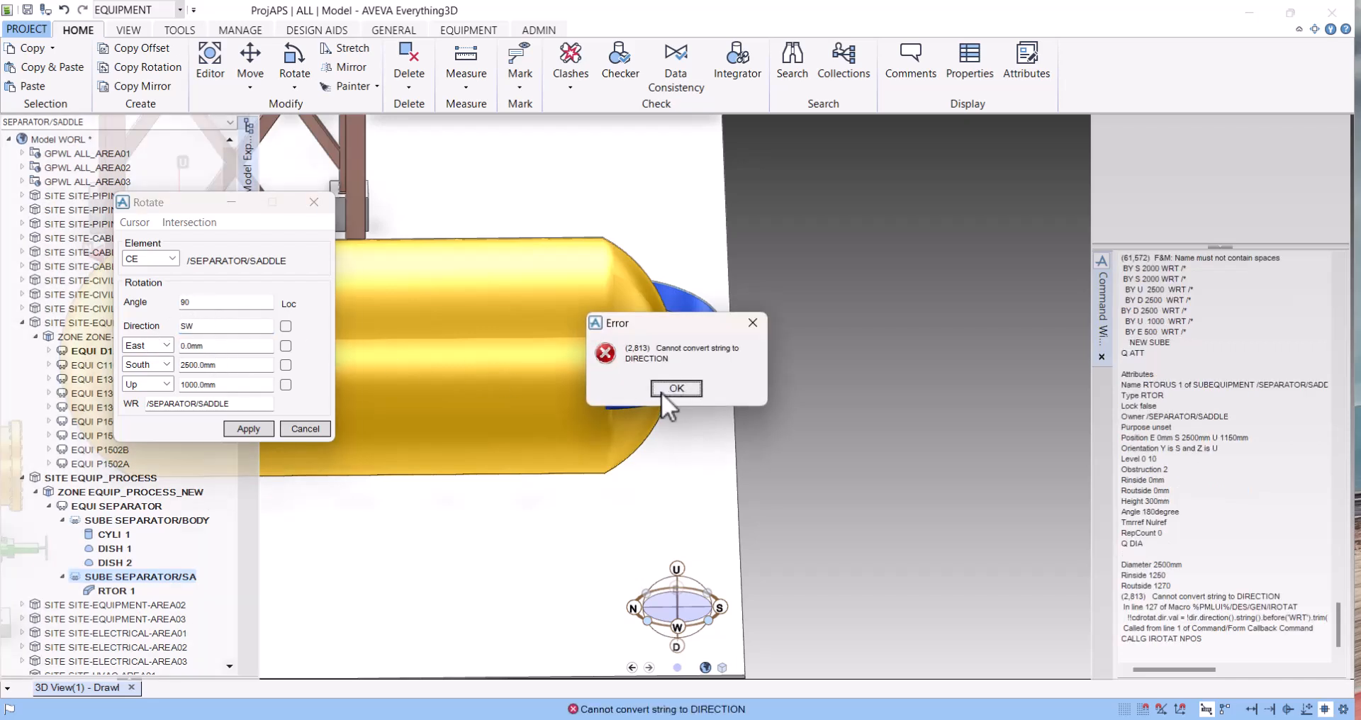
pyautogui.click(674, 386)
pyautogui.hotkey('shift', 'Tab')
pyautogui.write('W')
pyautogui.press('Tab')
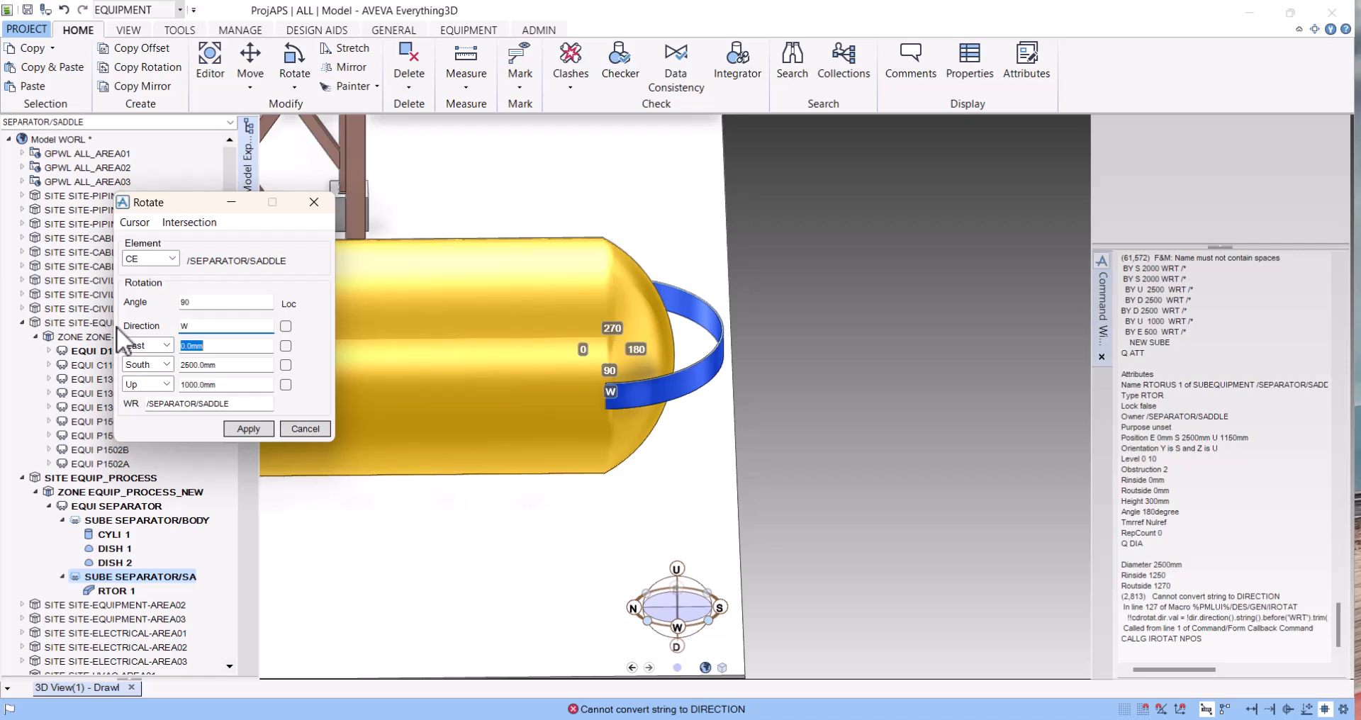
pyautogui.click(241, 430)
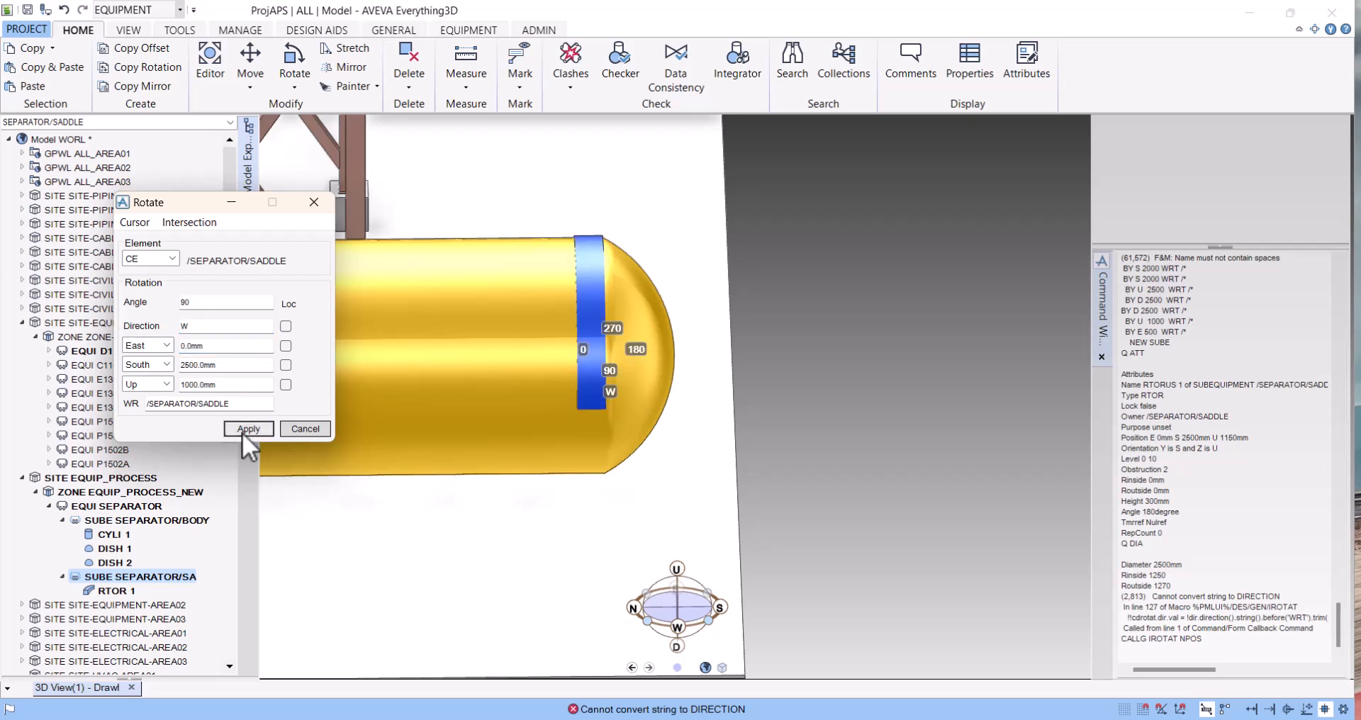
pyautogui.click(241, 430)
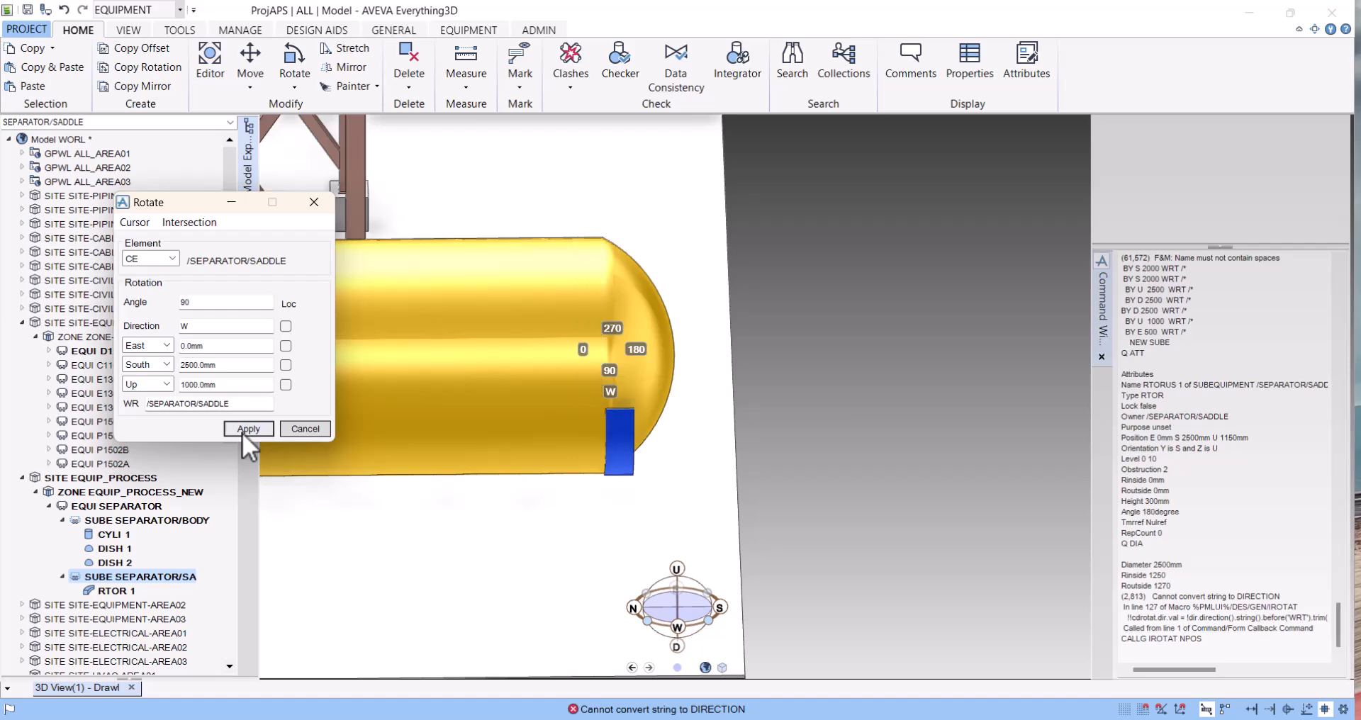
# Move the SEPARATOR/SADDLE sub-equipment 700 mm north with the command BY N 700 WRT /*.
pyautogui.scroll(-5, 620, 482)
pyautogui.scroll(5, 602, 477)
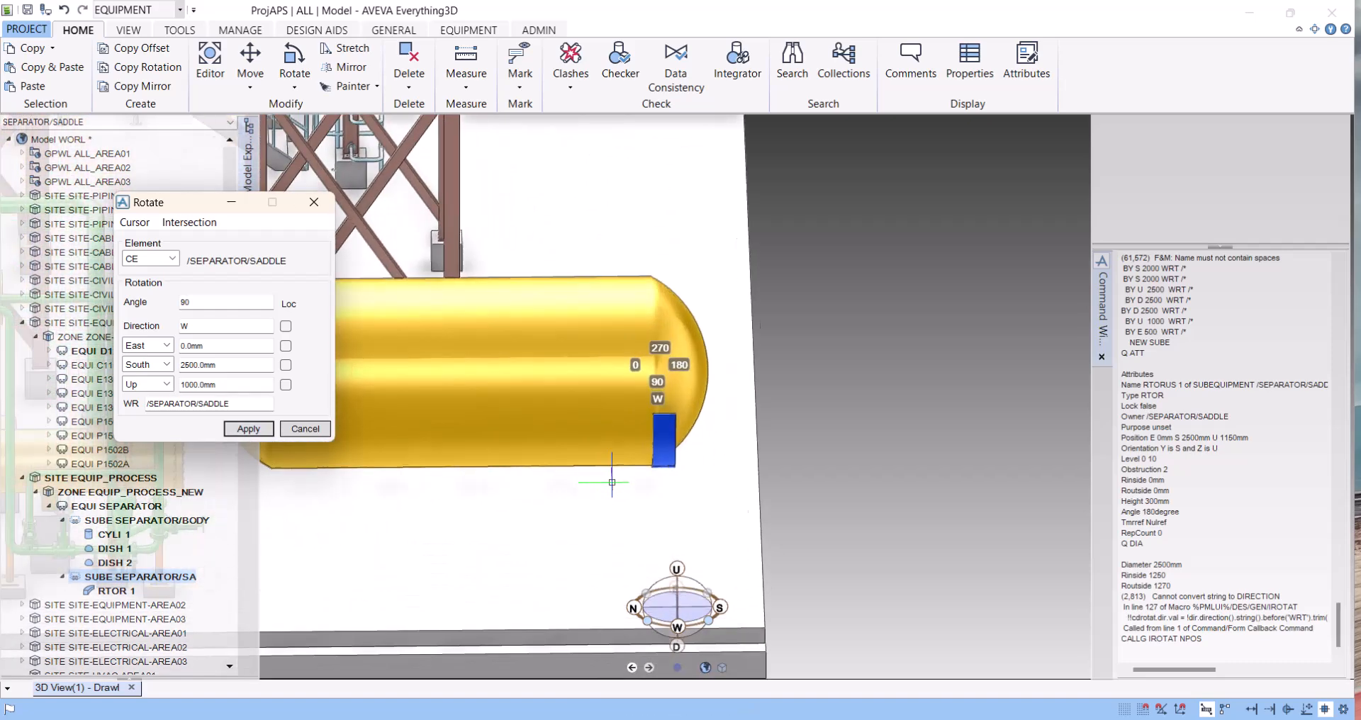
pyautogui.moveTo(631, 458); pyautogui.dragTo(649, 465, button='middle')
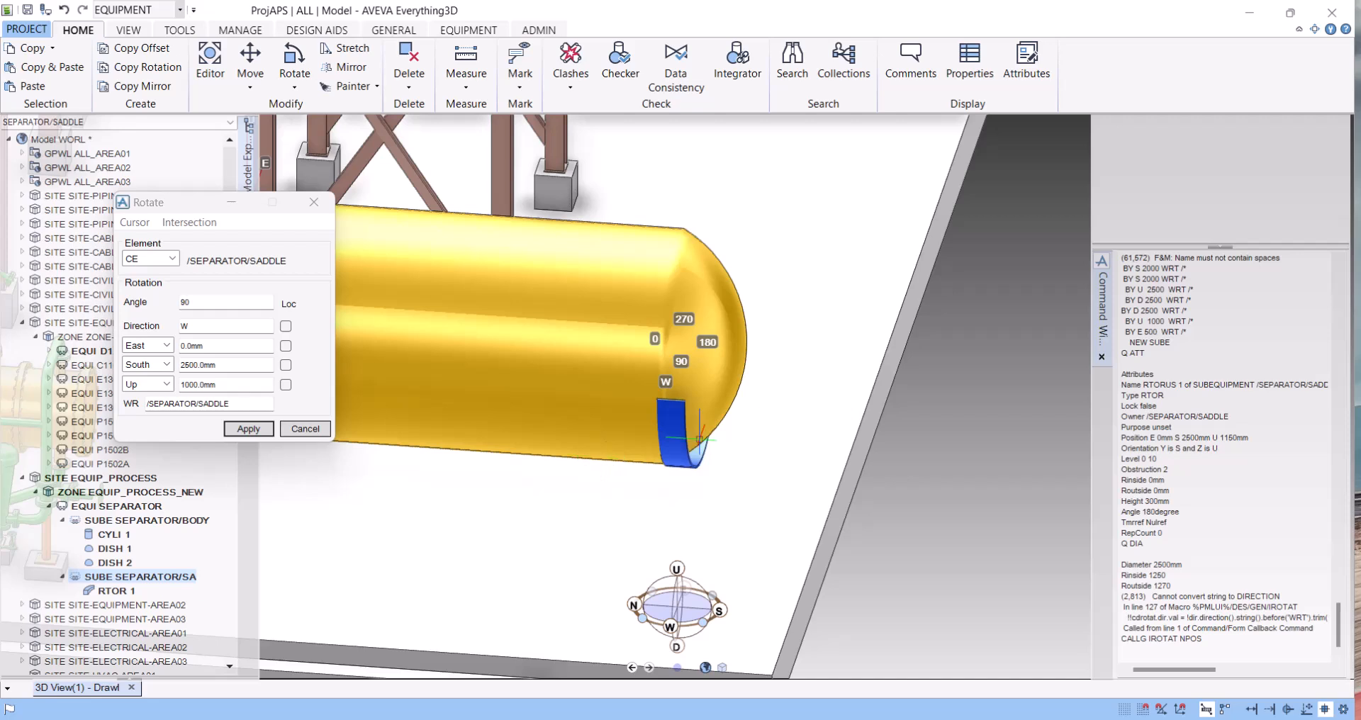
pyautogui.click(1163, 651)
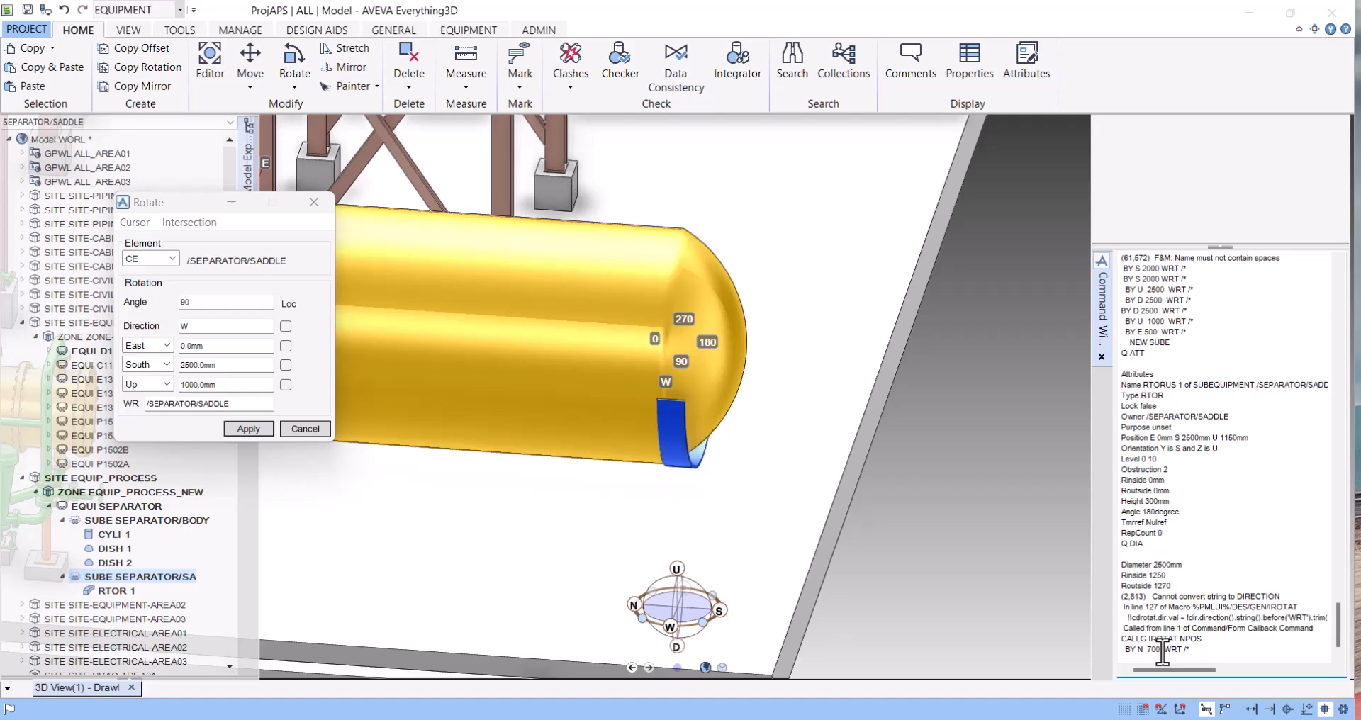
pyautogui.press('Return')
# Select the saddle's rectangular torus, RTOR 1, and query its attributes with the command Q ATT.
pyautogui.scroll(-4, 690, 385)
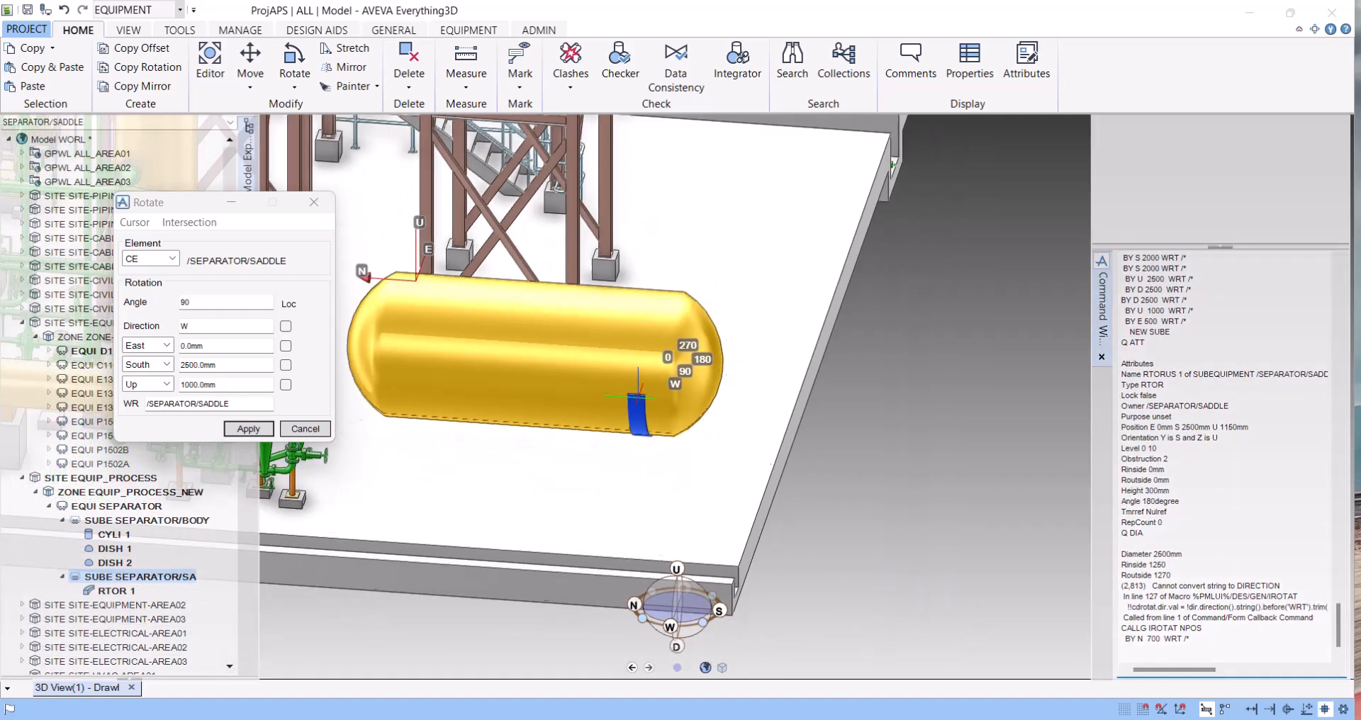
pyautogui.moveTo(641, 401)
pyautogui.mouseDown(button='middle')
pyautogui.moveTo(702, 404)
pyautogui.moveTo(734, 368)
pyautogui.mouseUp(button='middle')
pyautogui.scroll(6, 631, 418)
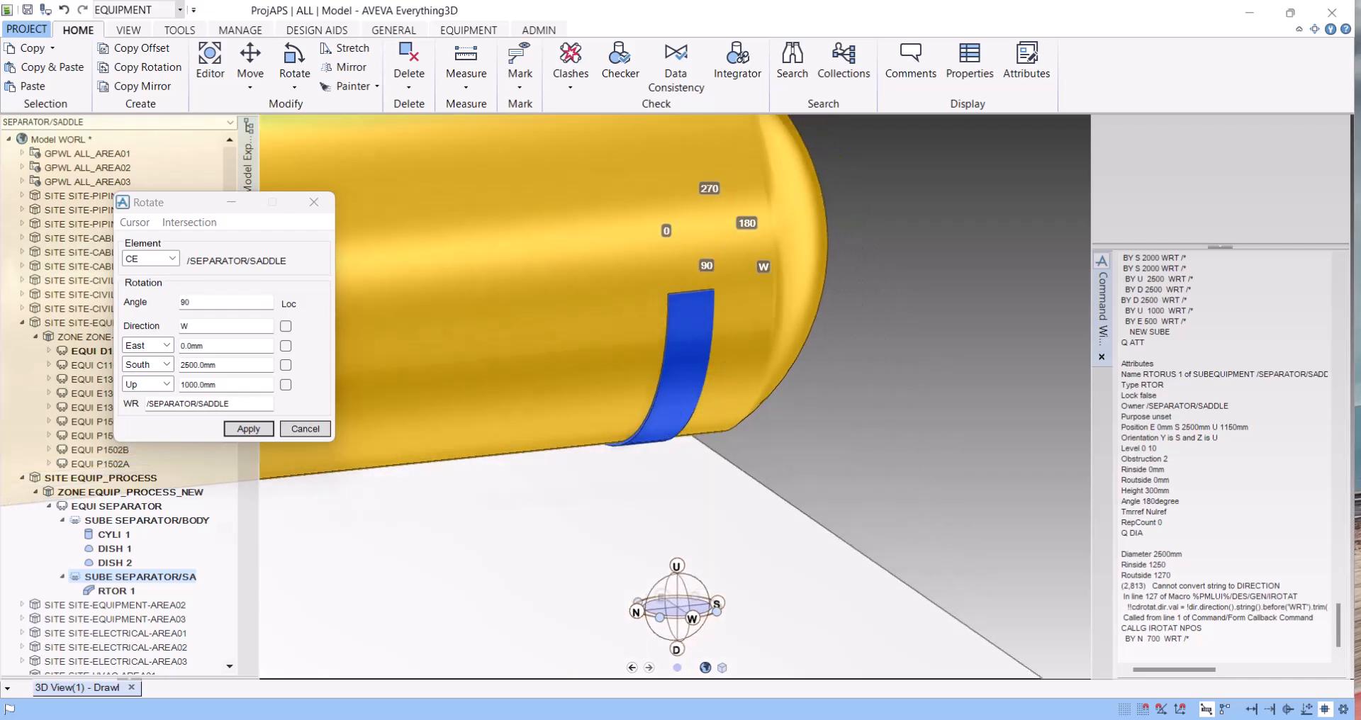
pyautogui.click(112, 591)
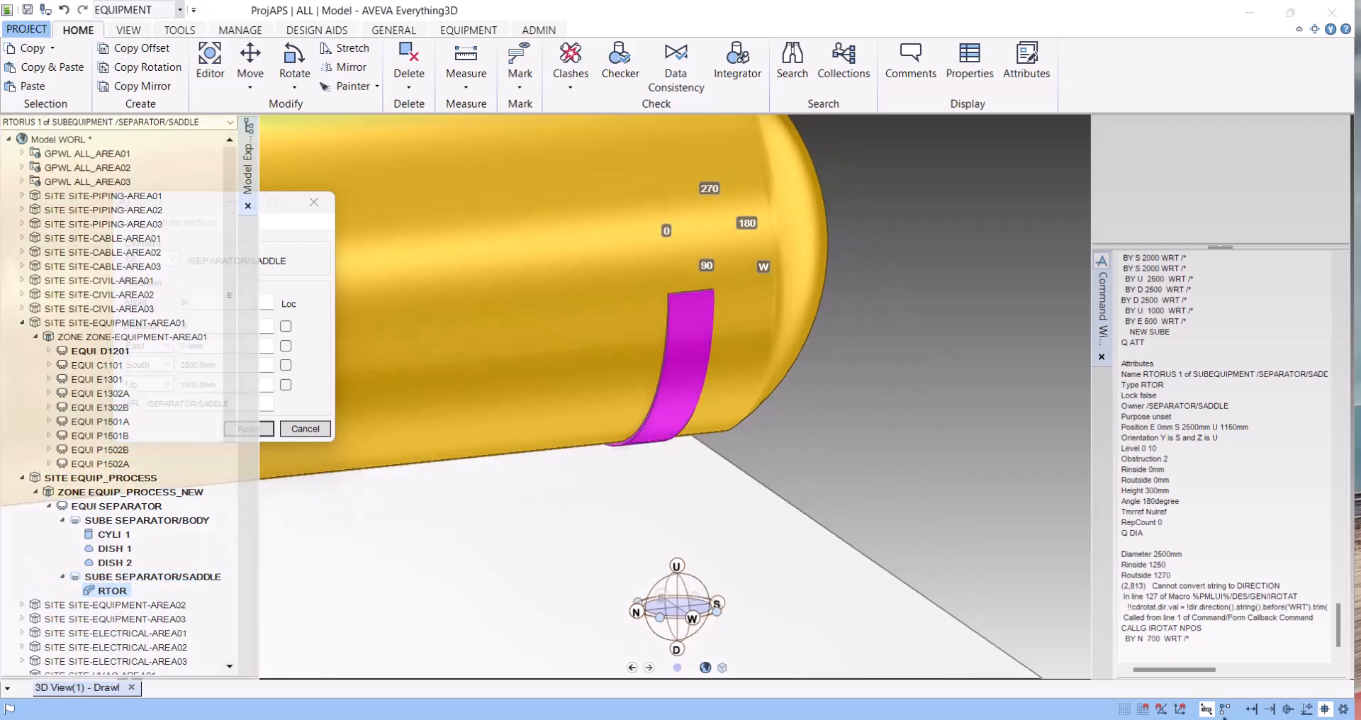
pyautogui.click(1152, 647)
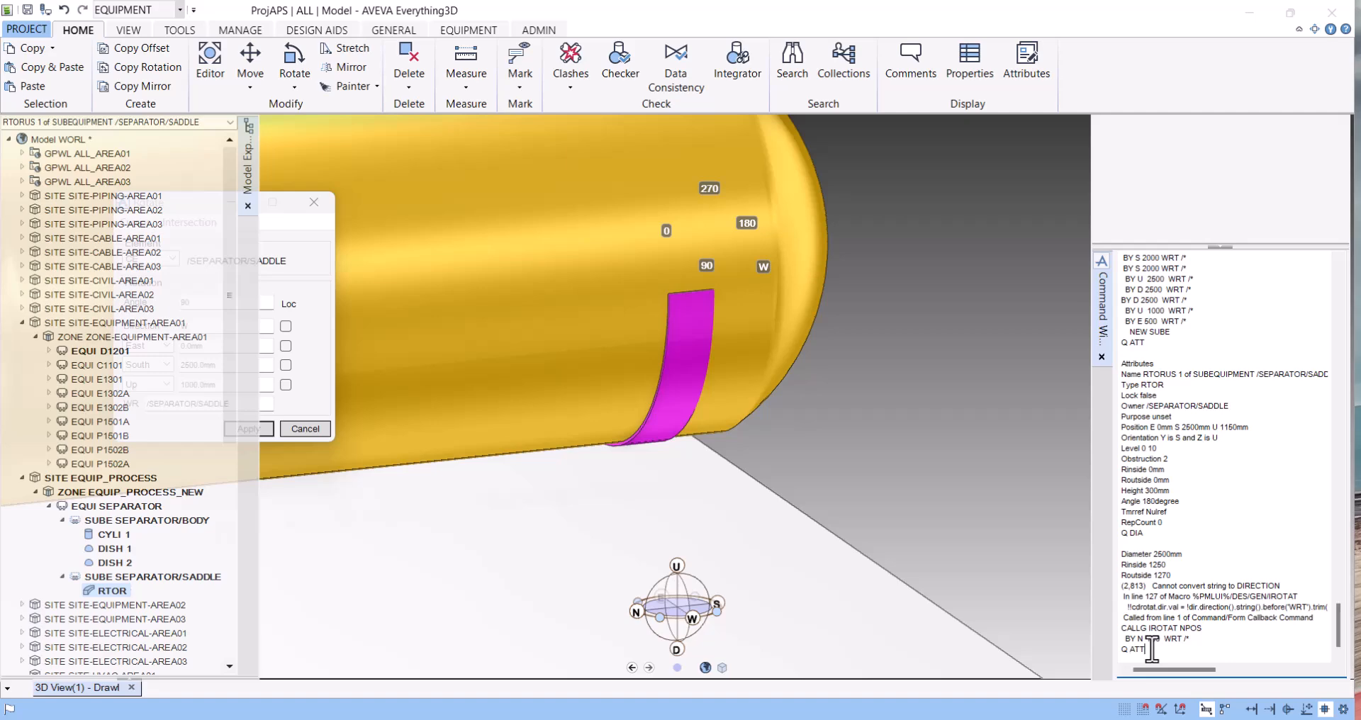
pyautogui.press('Return')
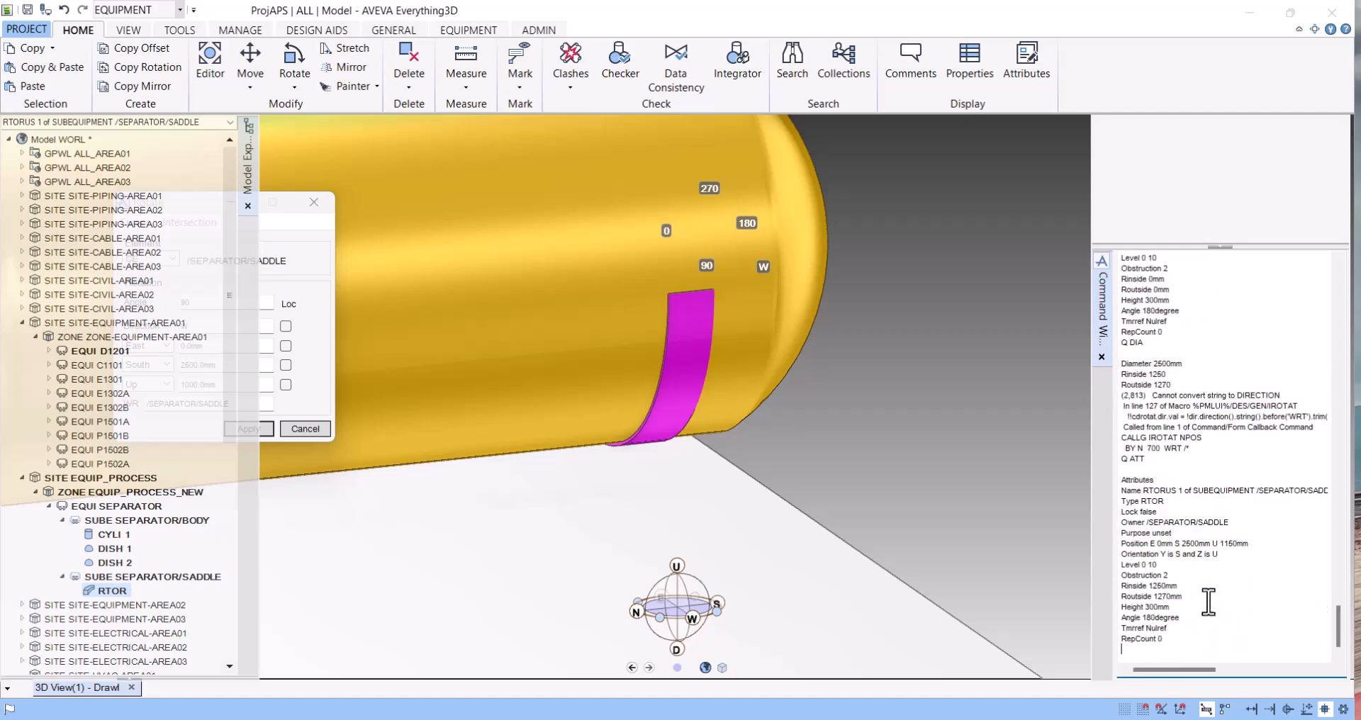
# Set the saddle torus's height to 500 mm using its copied Height attribute line.
pyautogui.doubleClick(1187, 608)
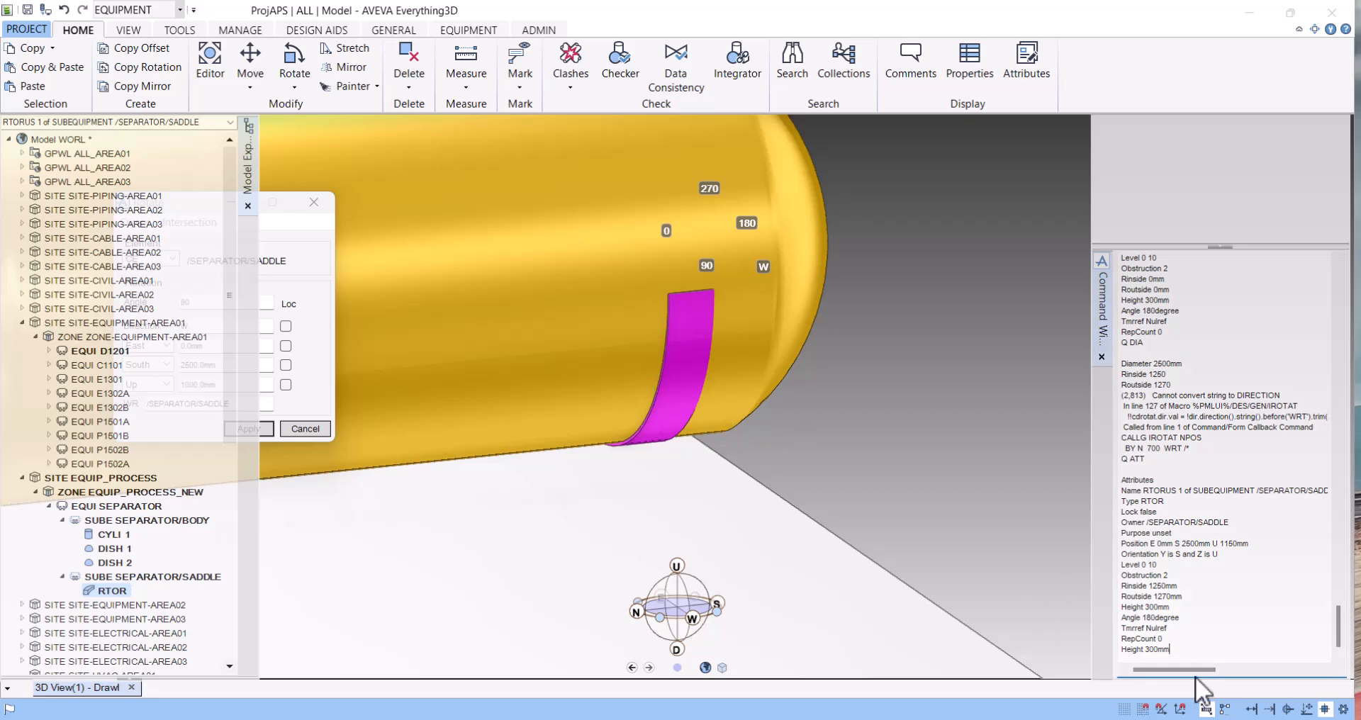
pyautogui.click(1146, 649)
pyautogui.press('Return')
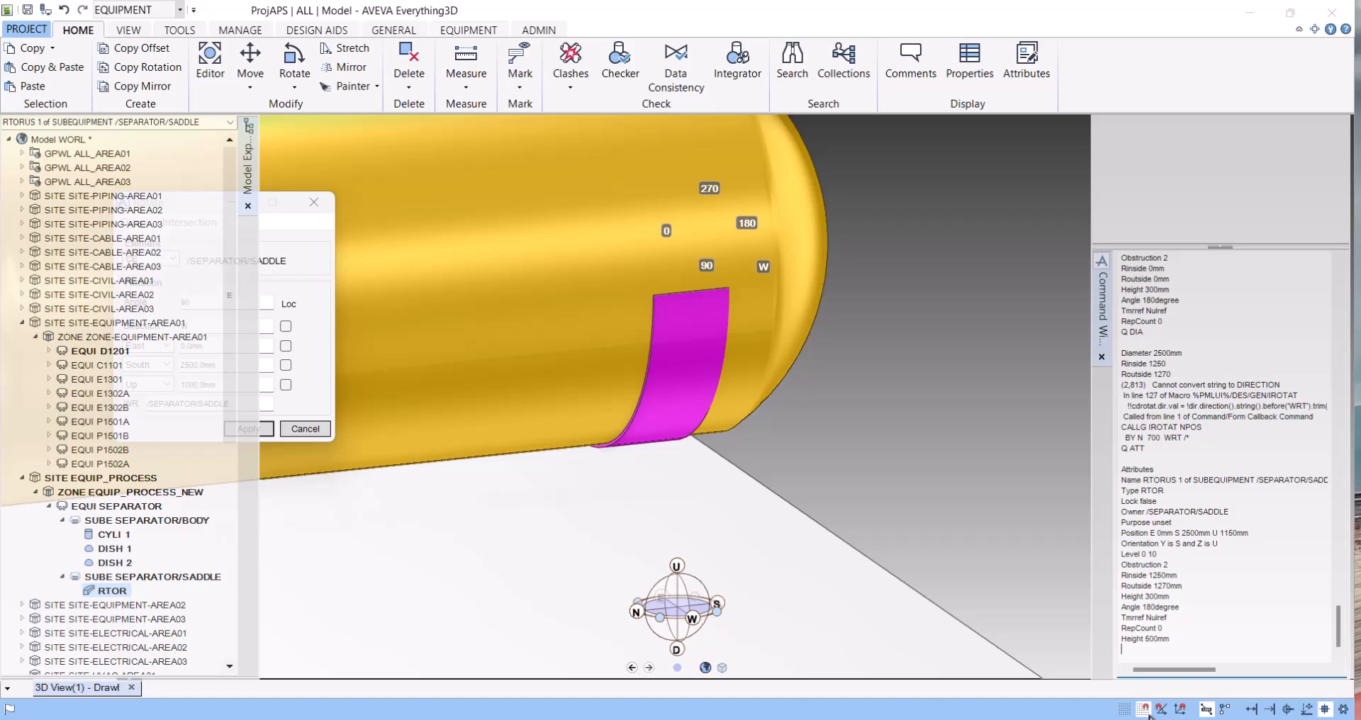
# Set the saddle torus's angle to 160 degrees using its copied Angle attribute line.
pyautogui.scroll(-5, 689, 382)
pyautogui.moveTo(665, 401); pyautogui.dragTo(585, 376, button='middle')
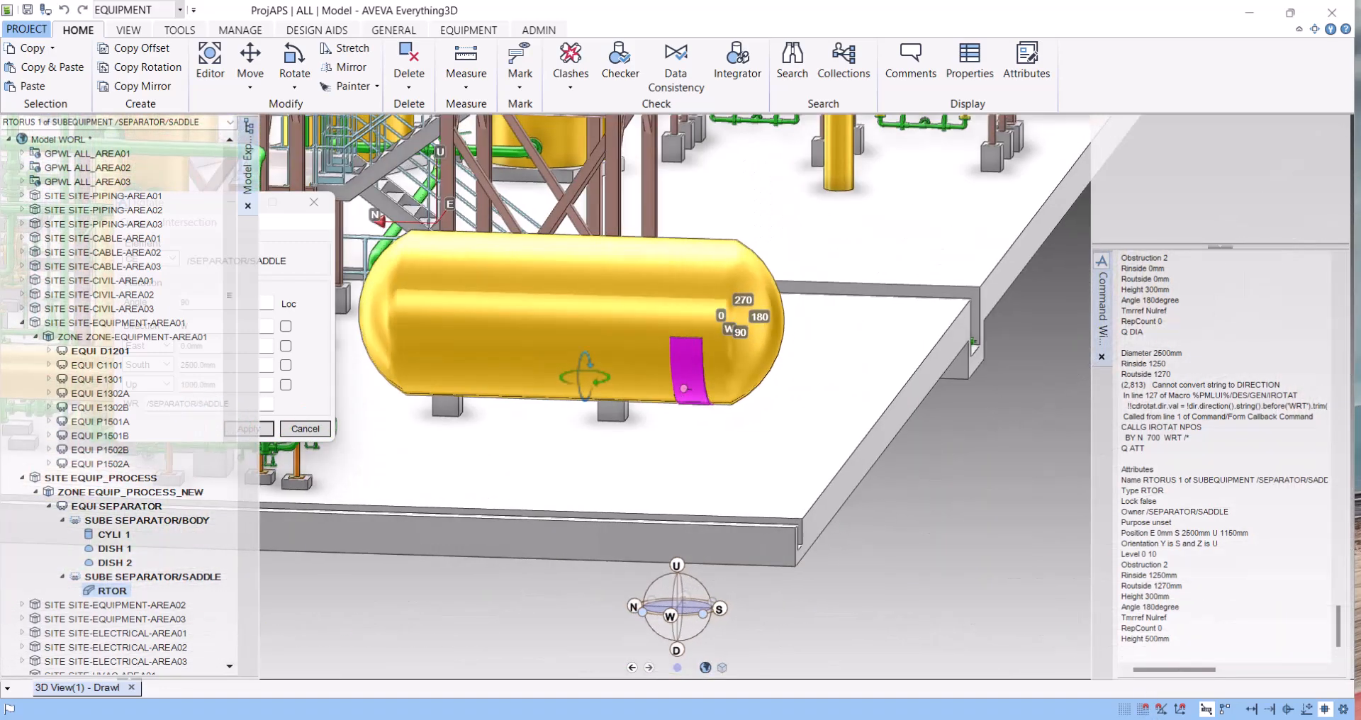
pyautogui.click(1190, 607)
pyautogui.press('Return')
pyautogui.moveTo(1148, 656); pyautogui.dragTo(1154, 654)
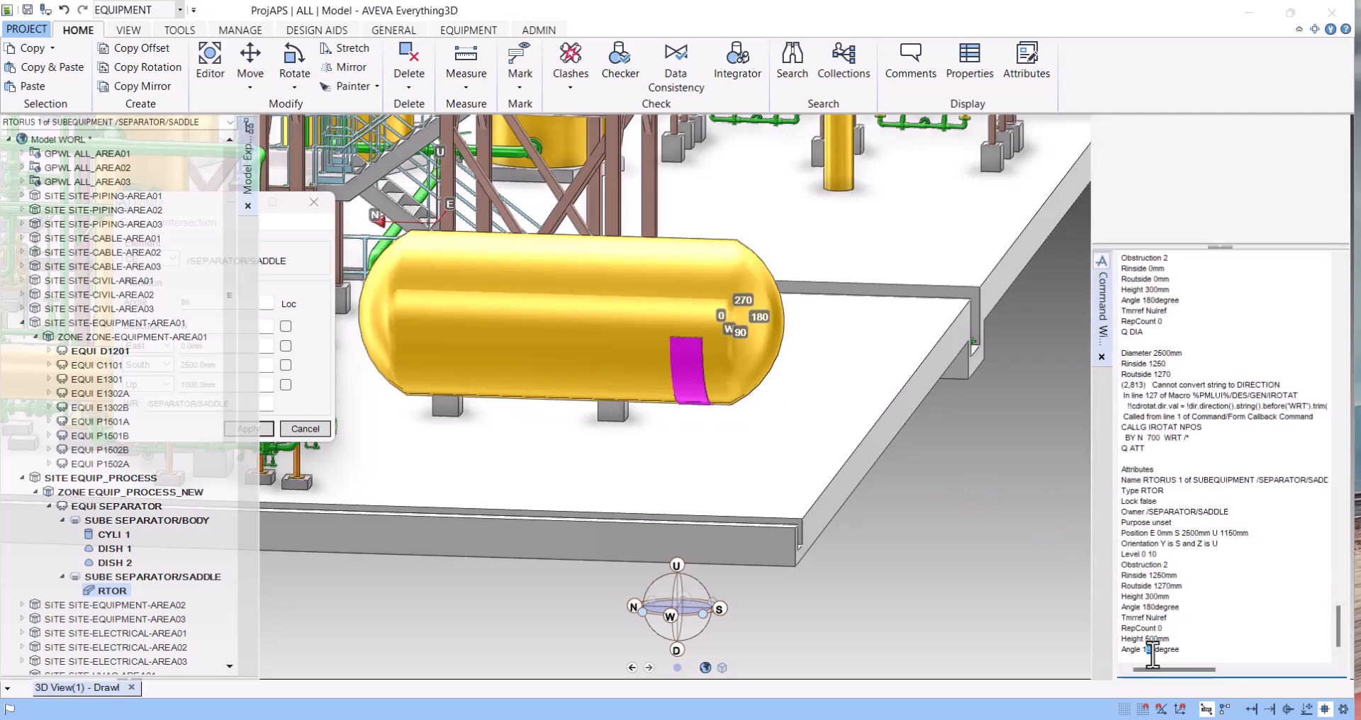
pyautogui.press('Return')
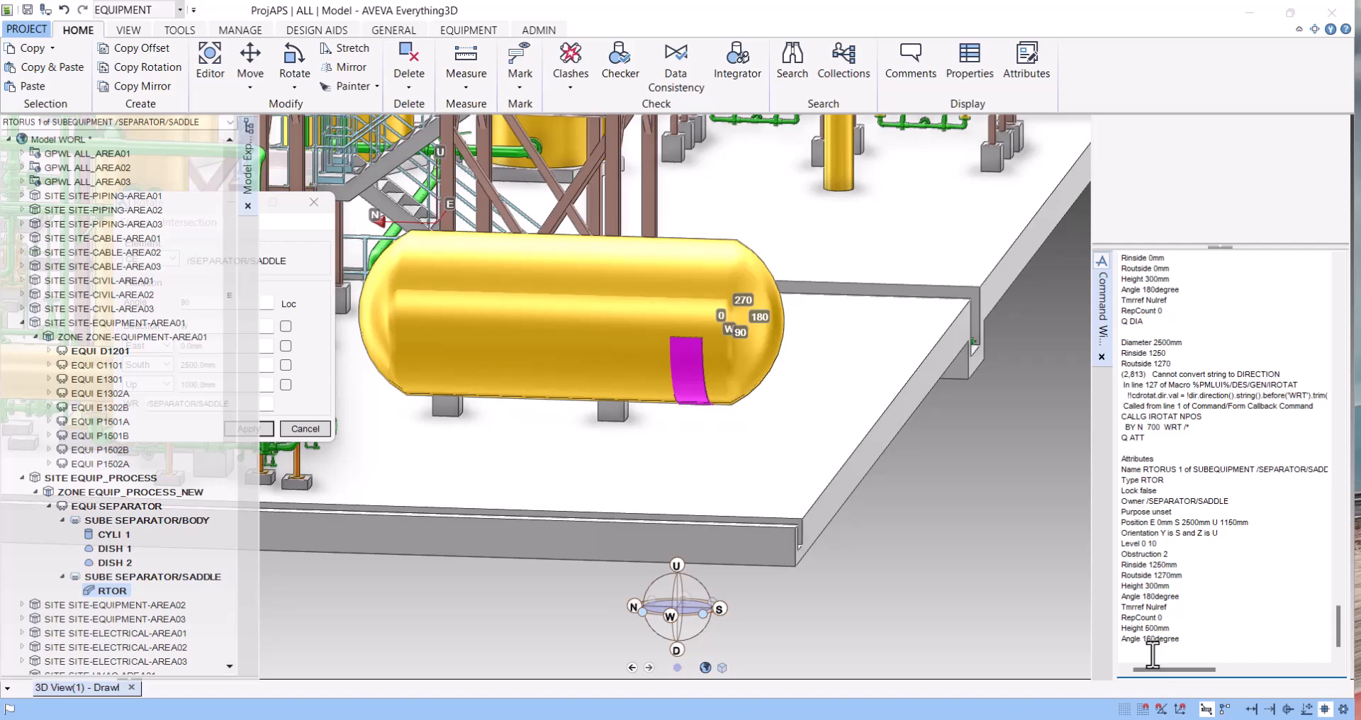
# Start an advanced rotation of the SEPARATOR/SADDLE sub-equipment as CE and snap its rotation centre to the vessel's south dished-end element.
pyautogui.scroll(-4, 775, 359)
pyautogui.moveTo(577, 374); pyautogui.dragTo(682, 378, button='middle')
pyautogui.scroll(3, 683, 347)
pyautogui.moveTo(560, 390); pyautogui.dragTo(611, 407, button='middle')
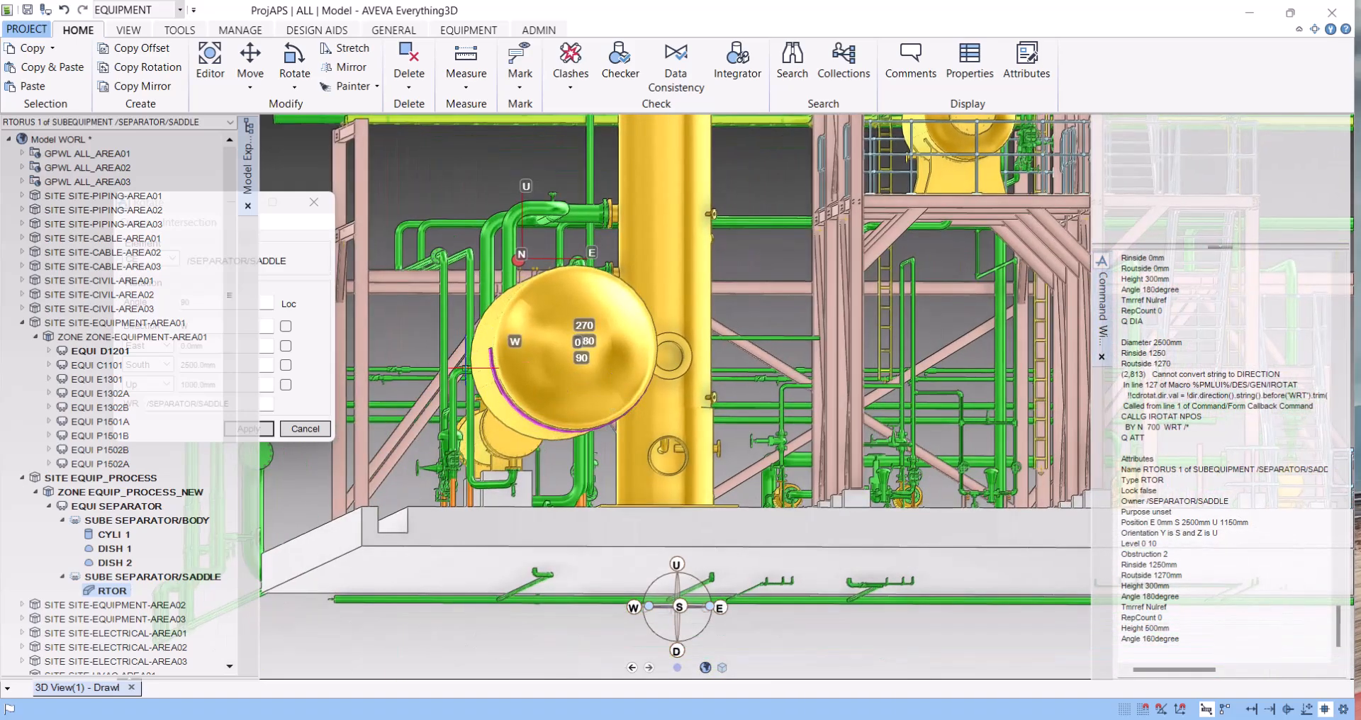
pyautogui.scroll(2, 478, 365)
pyautogui.click(171, 576)
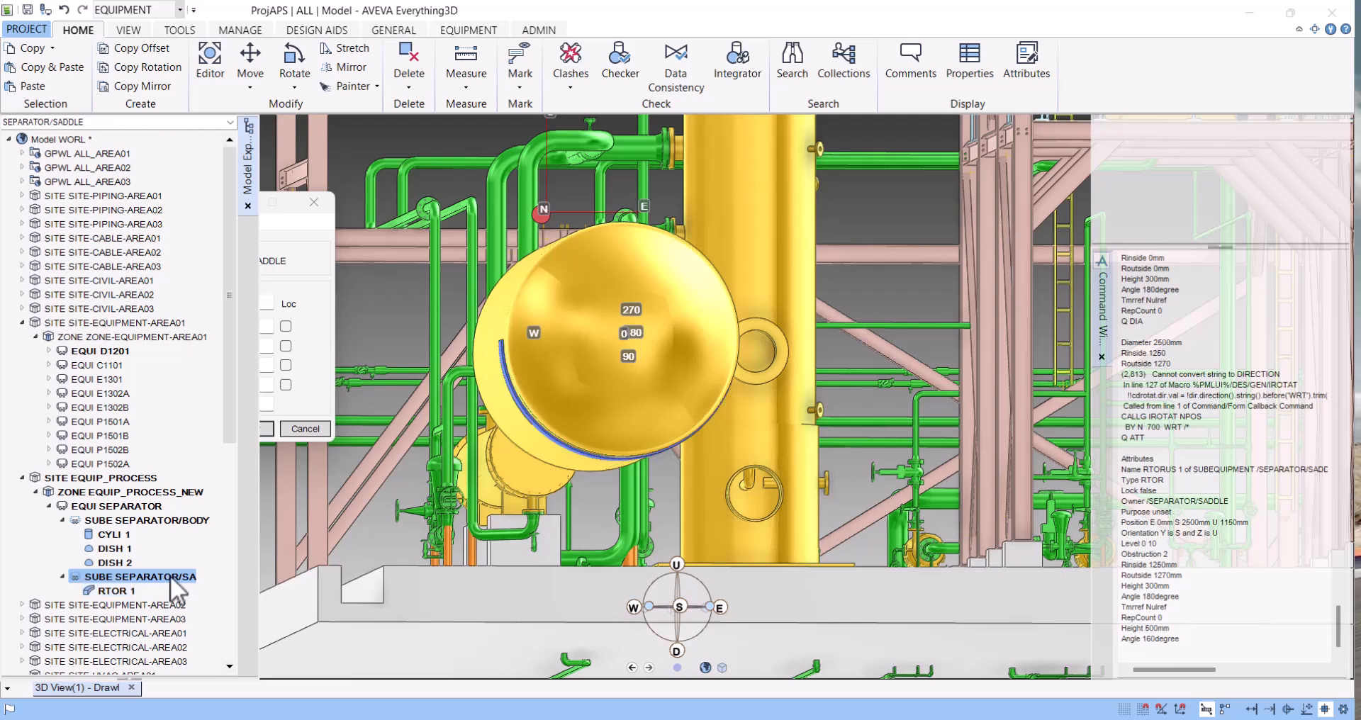
pyautogui.click(295, 85)
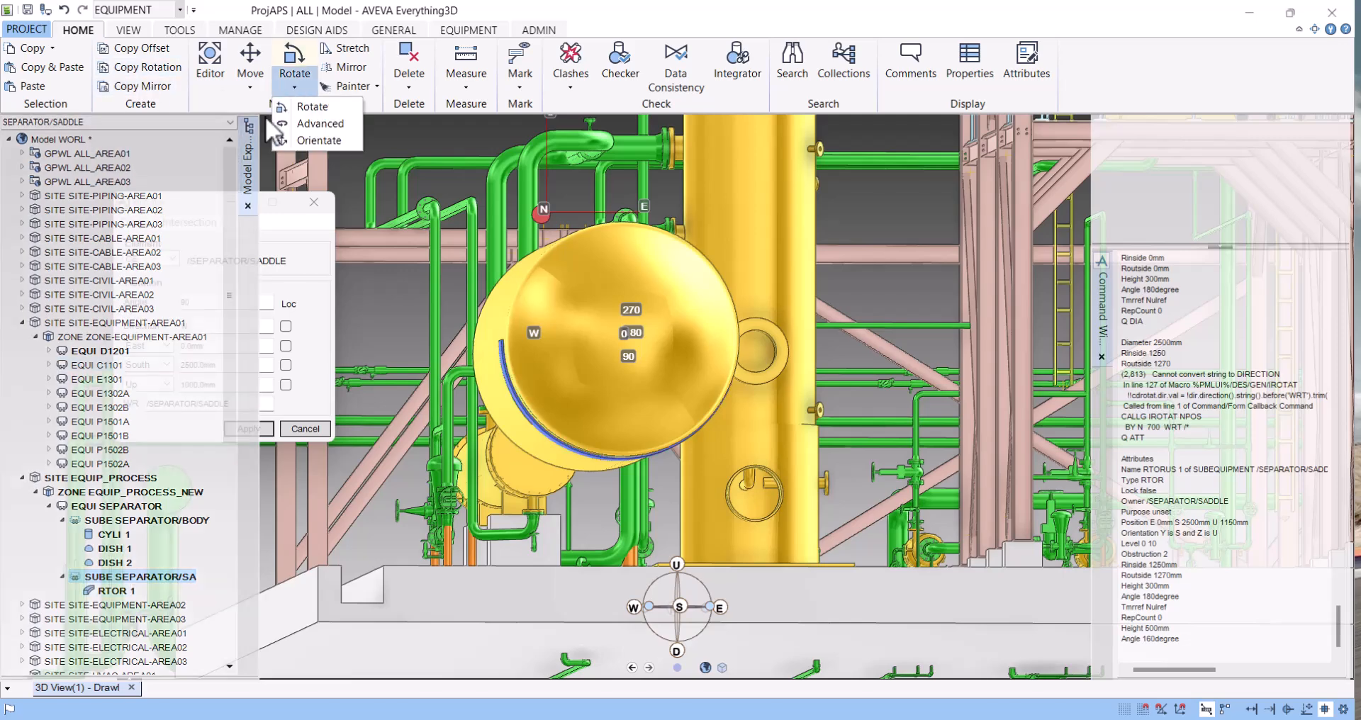
pyautogui.click(317, 125)
pyautogui.click(166, 282)
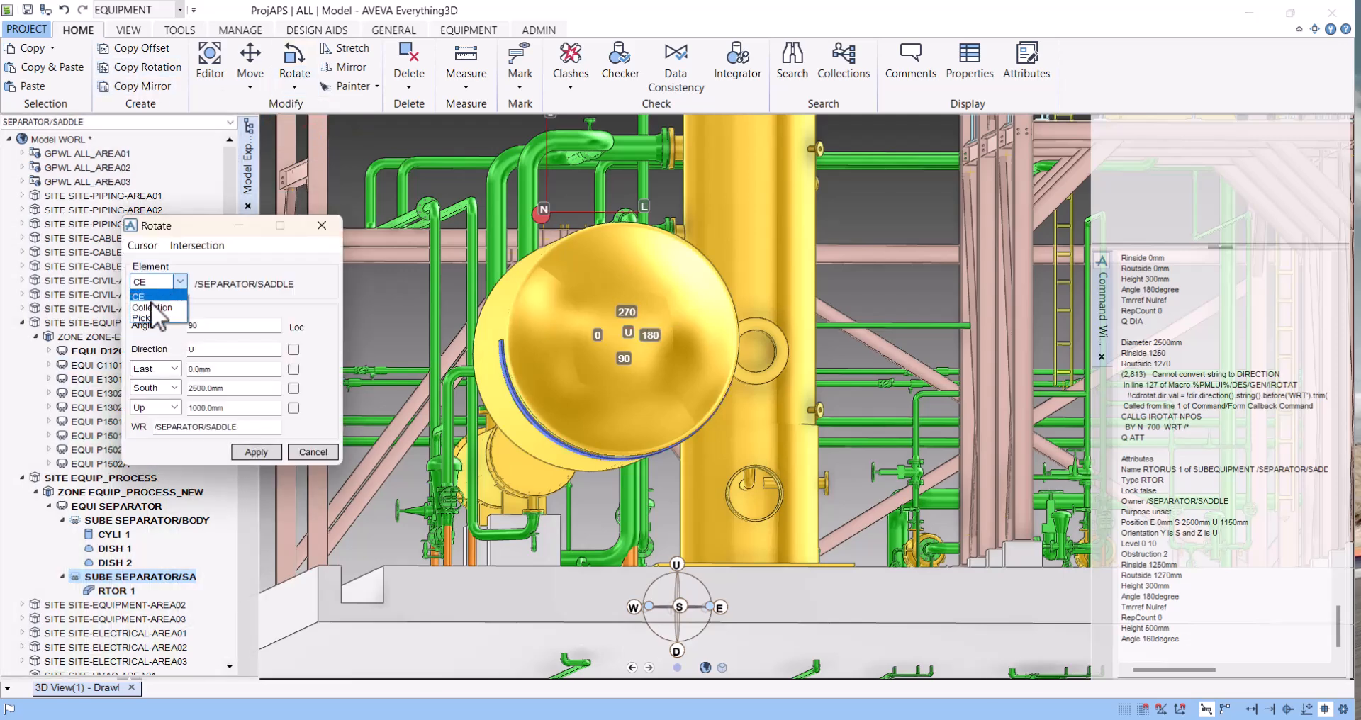
pyautogui.click(146, 296)
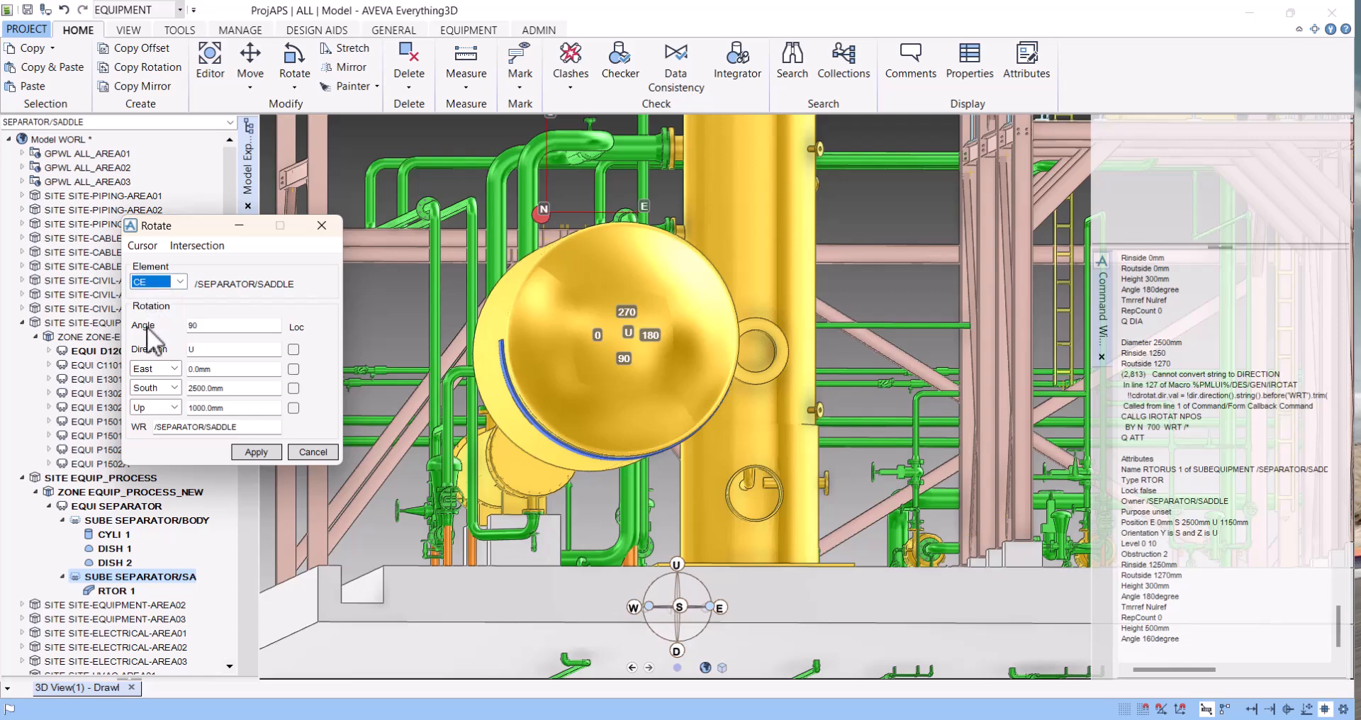
pyautogui.click(137, 247)
pyautogui.click(160, 265)
pyautogui.click(625, 373)
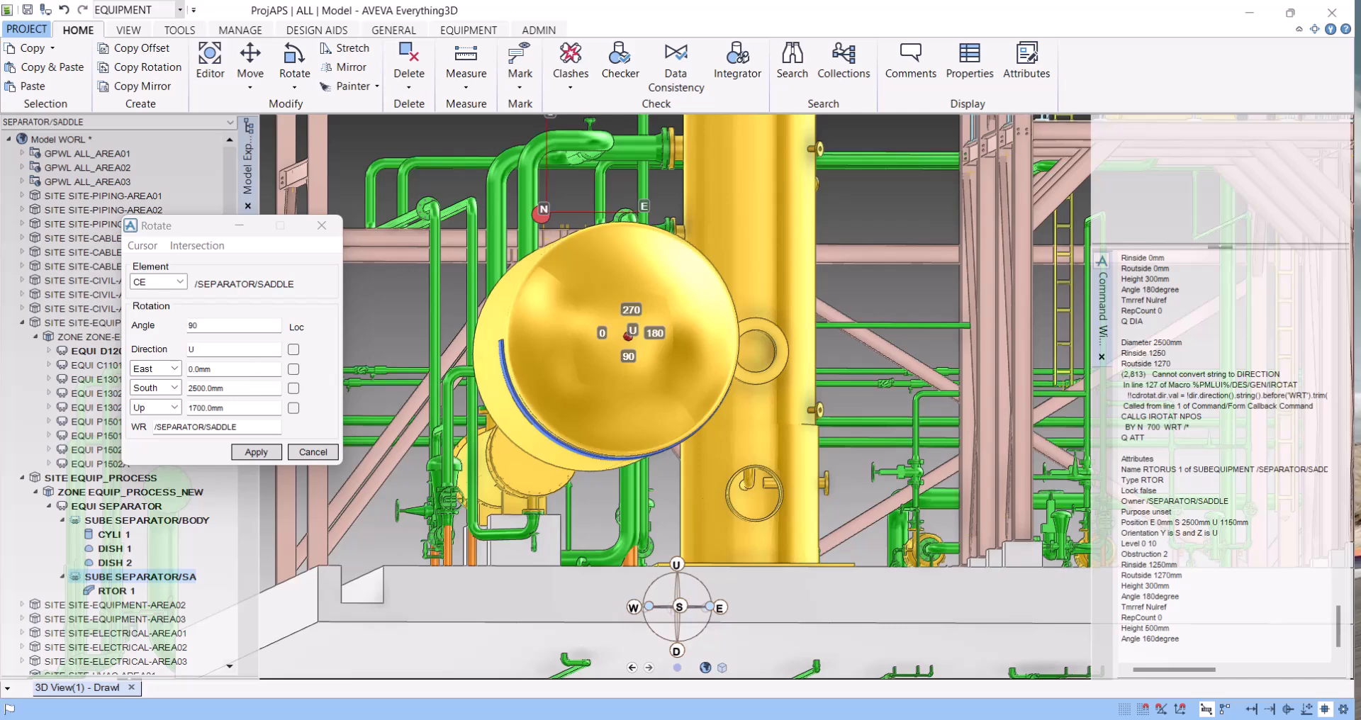
# Set the rotation direction to S and rotate the saddle by -10 degrees around the vessel axis.
pyautogui.click(206, 349)
pyautogui.write('S')
pyautogui.press('Tab')
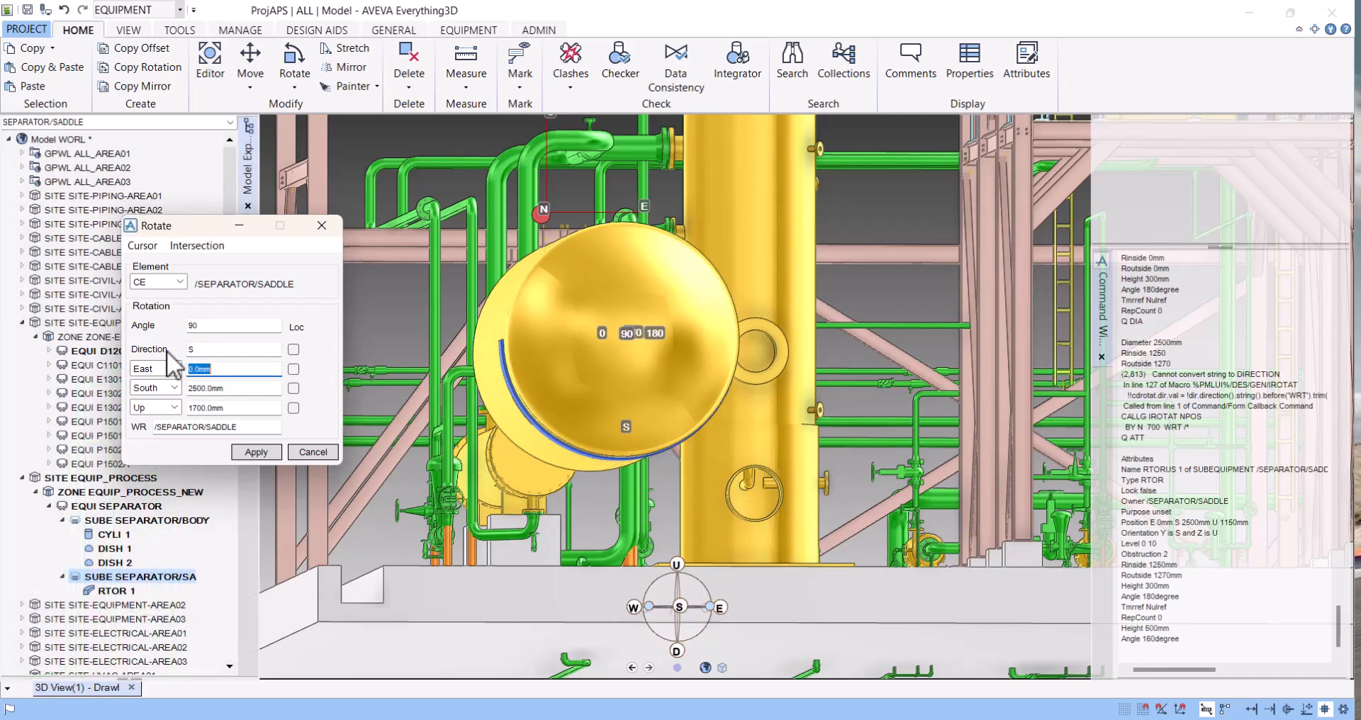
pyautogui.click(197, 326)
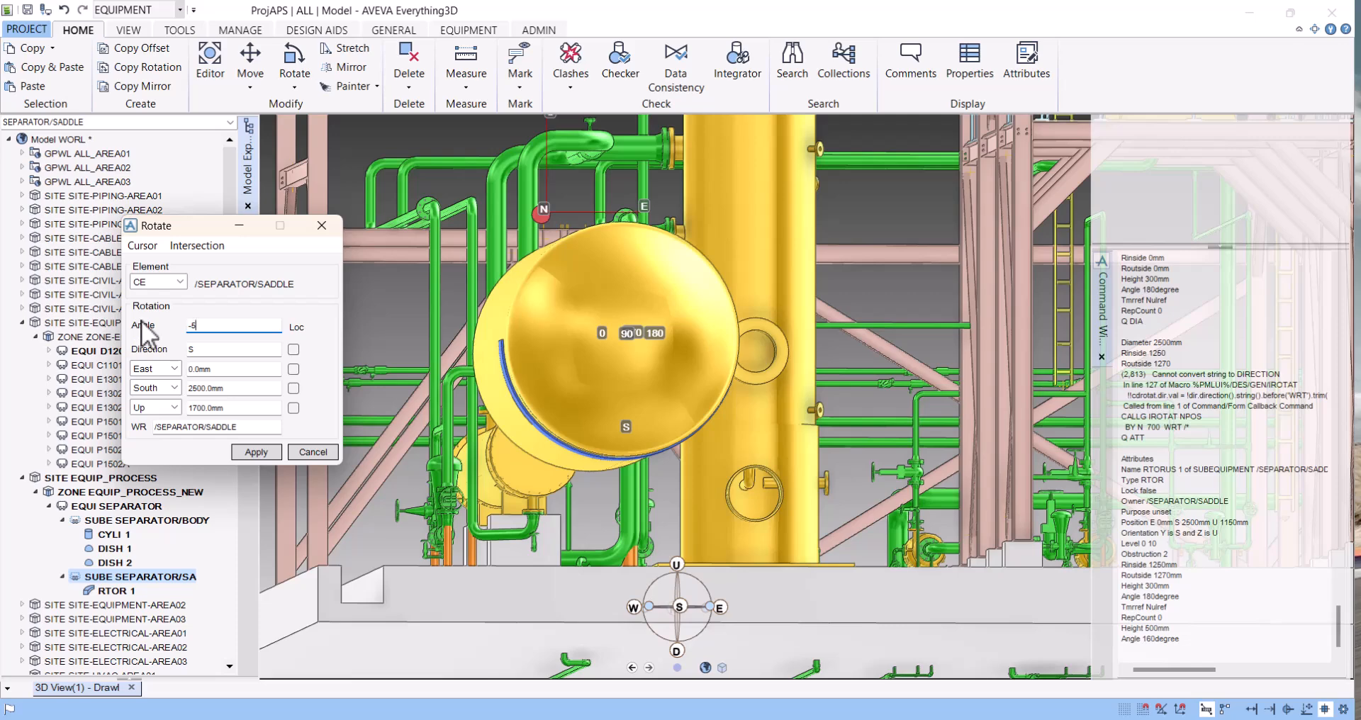
pyautogui.moveTo(214, 324); pyautogui.dragTo(147, 326)
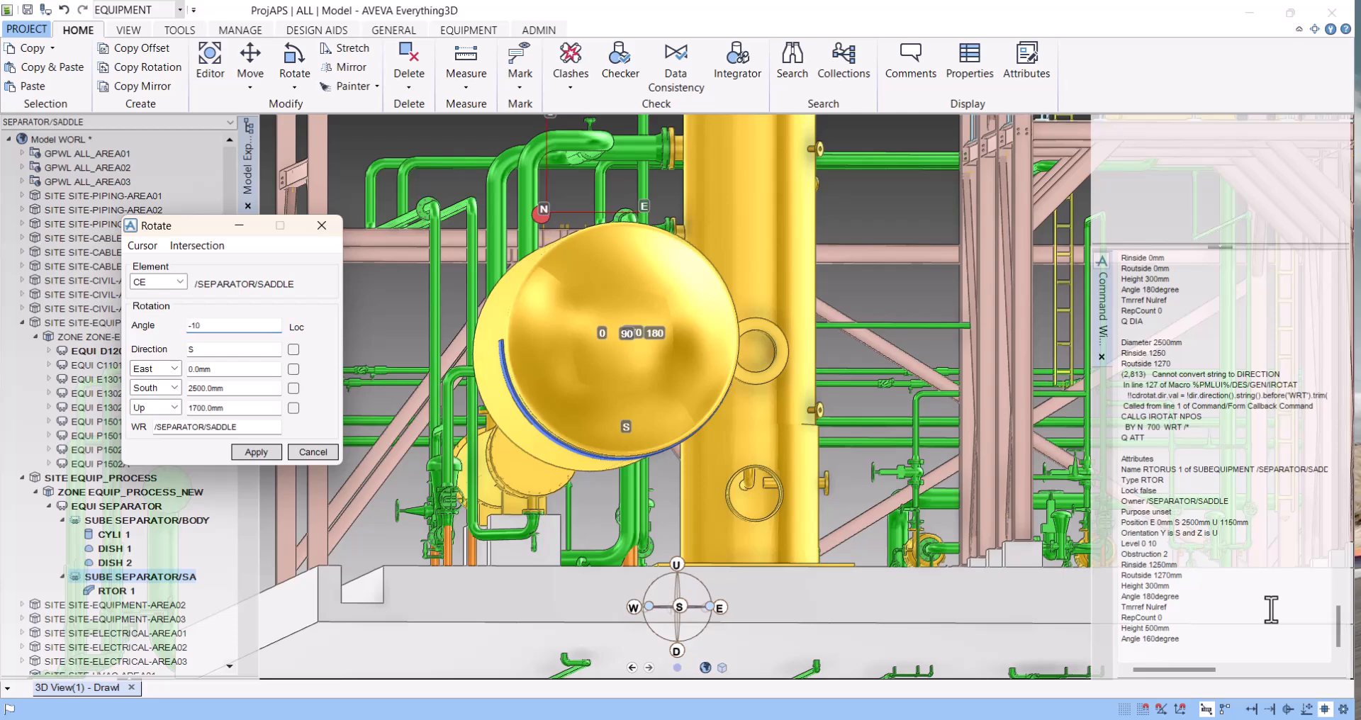
pyautogui.click(256, 454)
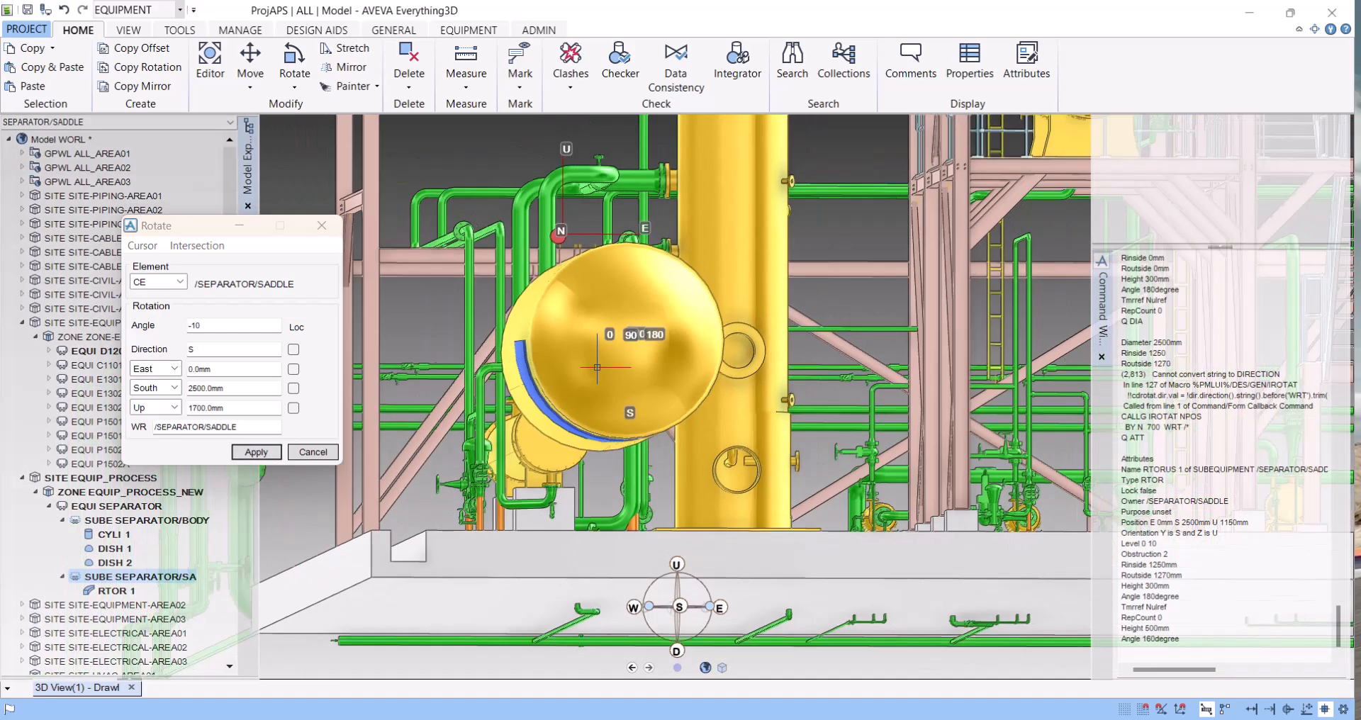
# Set the rotation angle to 10 and rotate the saddle twice about direction S, towards the vessel's east side.
pyautogui.moveTo(597, 367); pyautogui.dragTo(480, 357, button='middle')
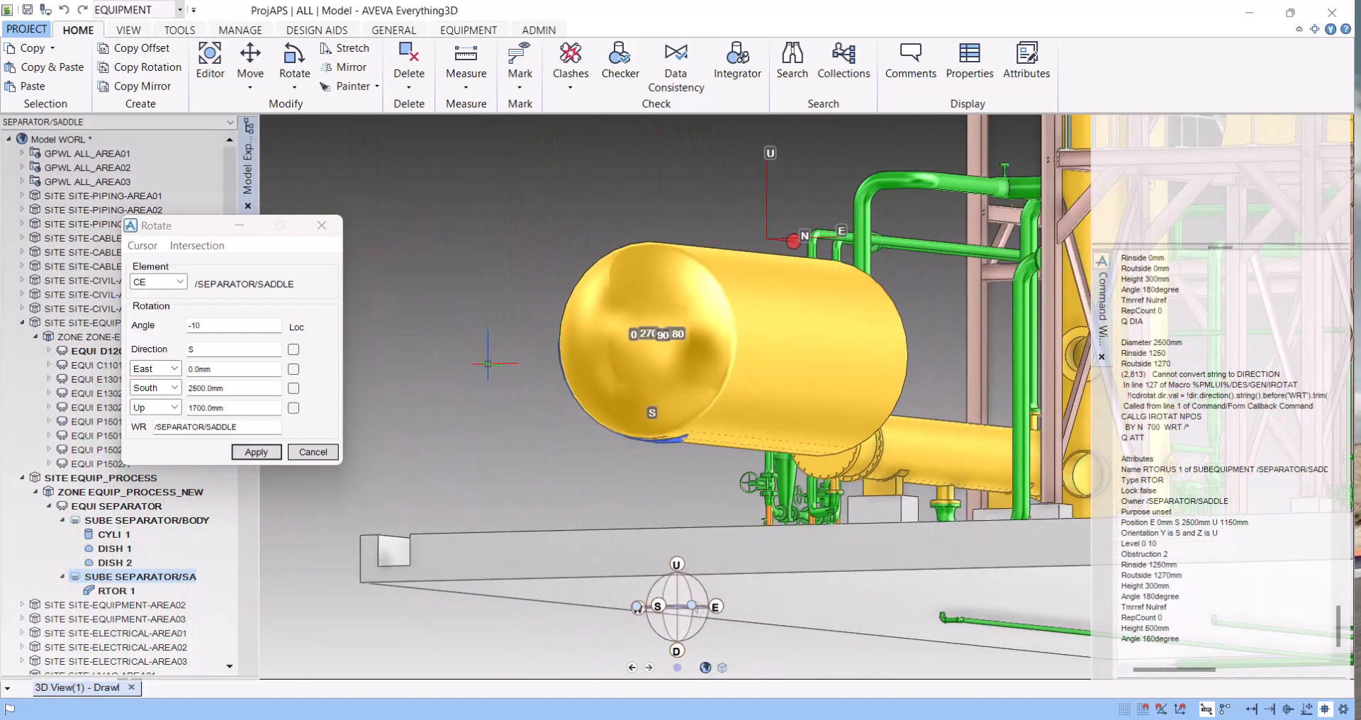
pyautogui.scroll(1, 480, 357)
pyautogui.moveTo(206, 326); pyautogui.dragTo(176, 313)
pyautogui.write('10')
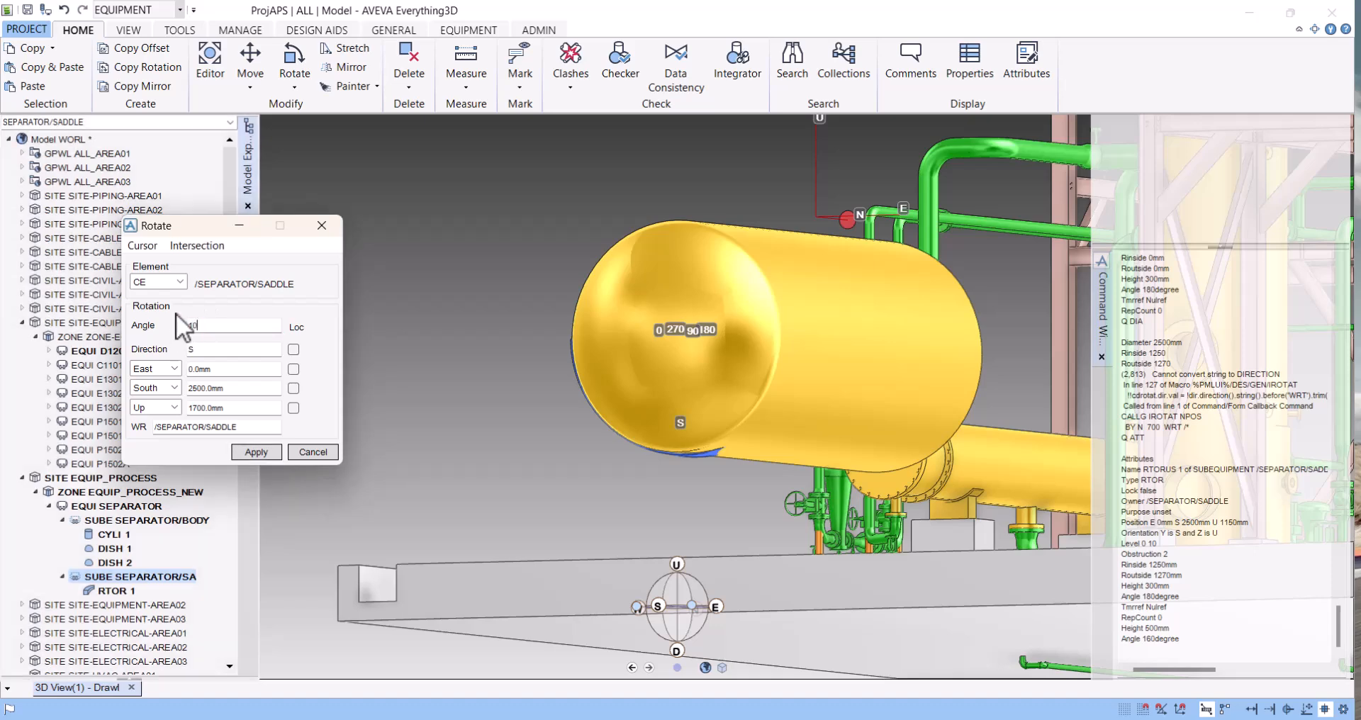
pyautogui.click(252, 453)
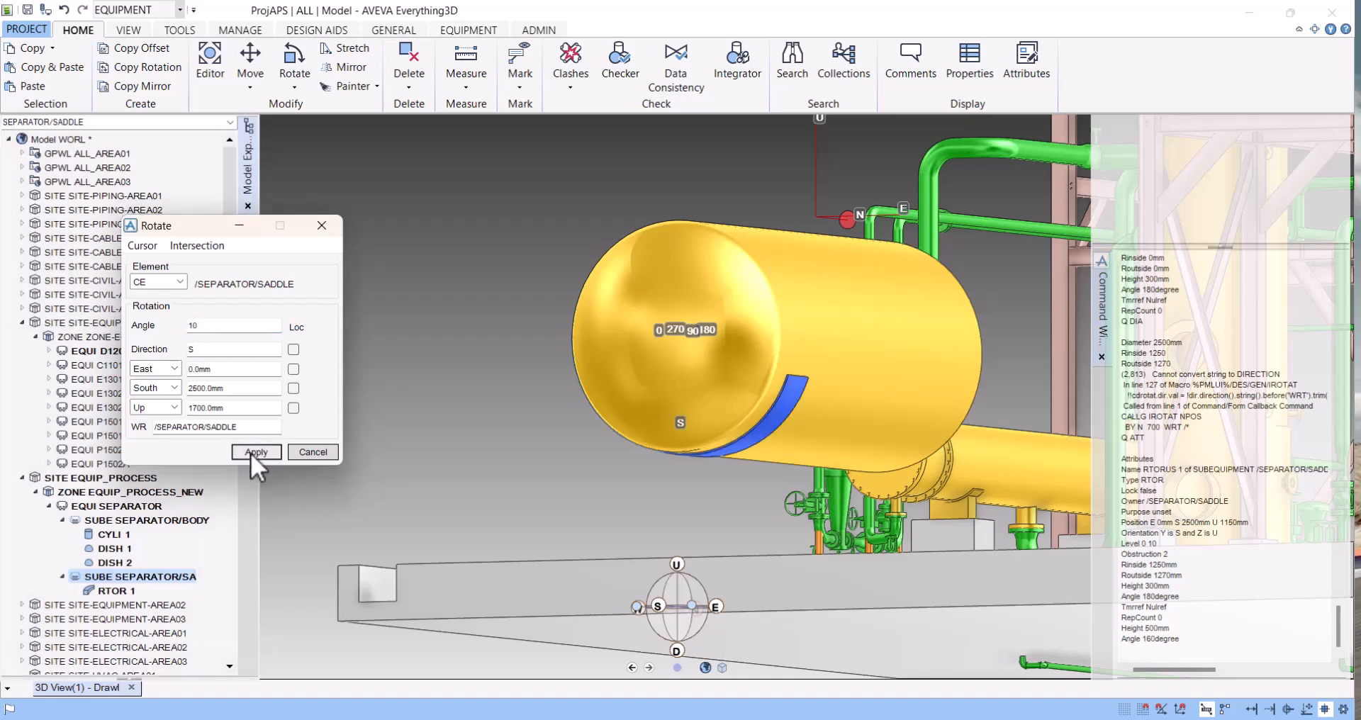
pyautogui.click(250, 453)
# Rotate the saddle back towards the west side with an angle of -10 degrees about direction S.
pyautogui.scroll(-2, 840, 439)
pyautogui.moveTo(728, 411); pyautogui.dragTo(834, 403, button='middle')
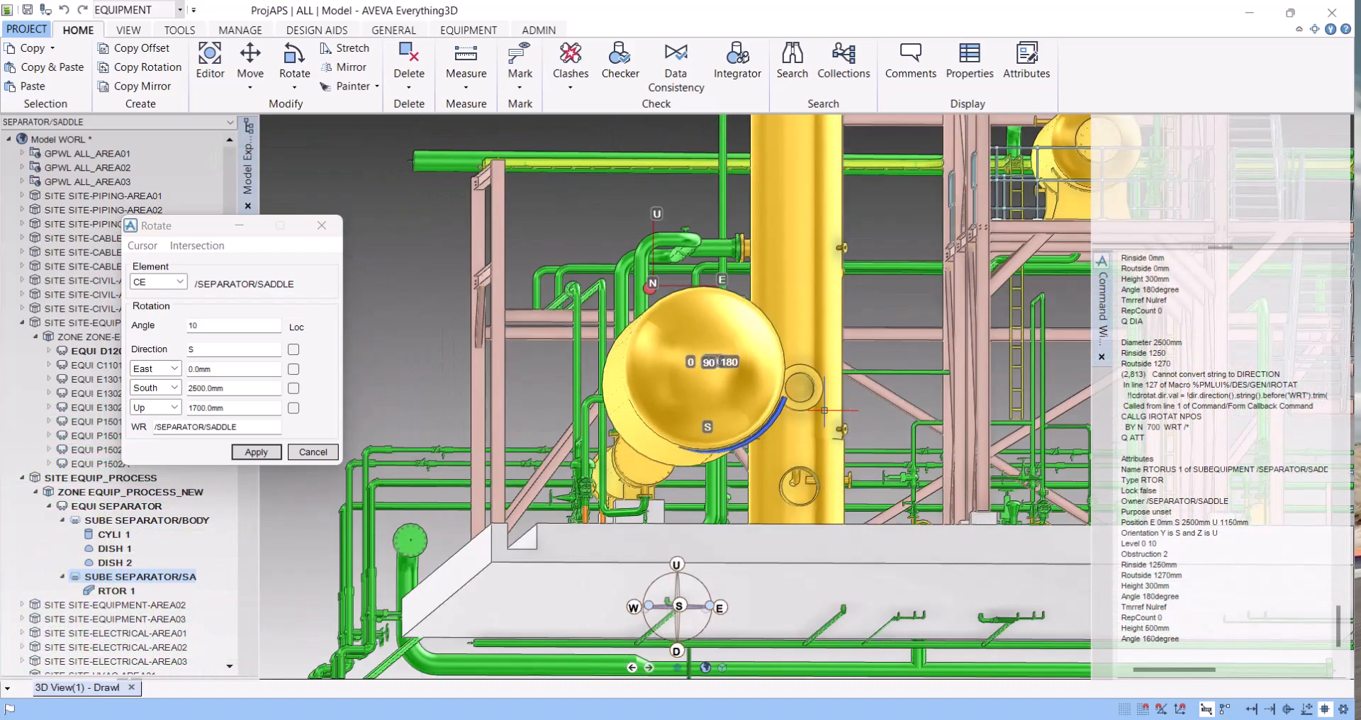
pyautogui.moveTo(211, 329); pyautogui.dragTo(140, 322)
pyautogui.write('-10')
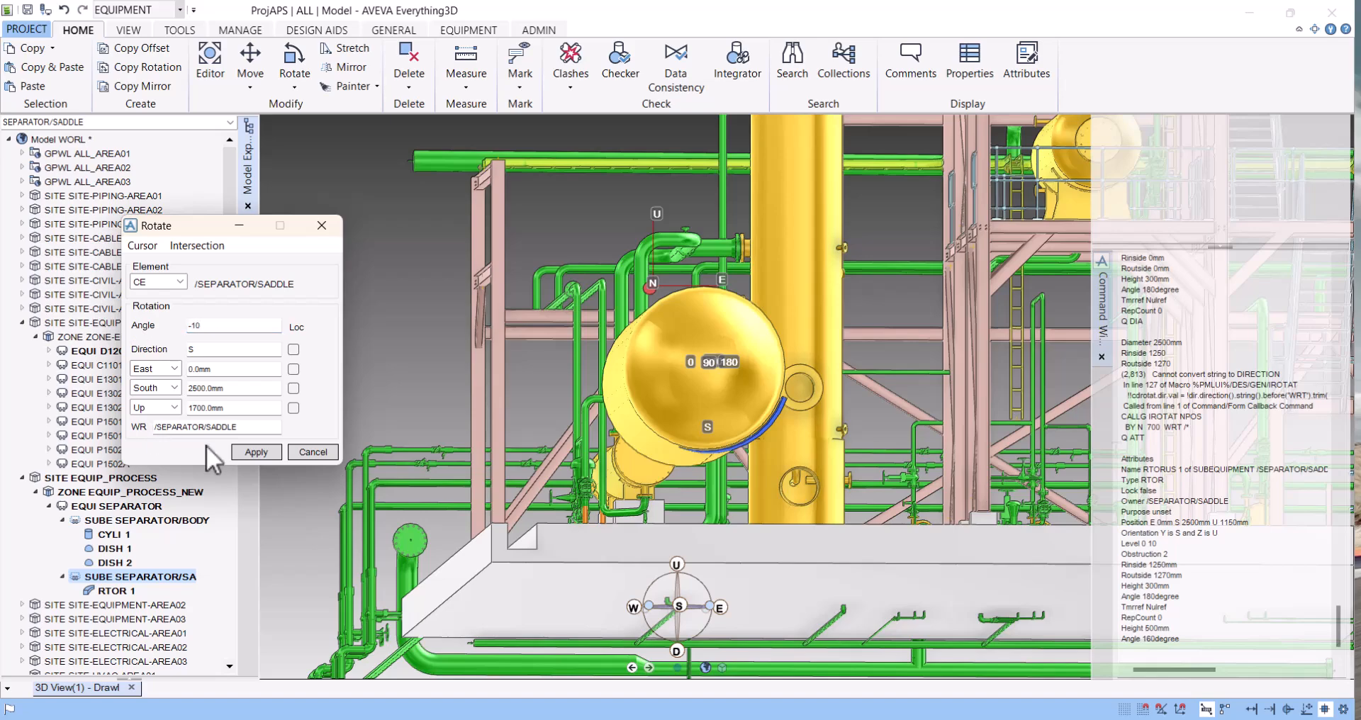
pyautogui.click(257, 455)
# Open the cursor pick options for the saddle's rotation centre.
pyautogui.scroll(3, 810, 415)
pyautogui.moveTo(811, 416); pyautogui.dragTo(863, 461, button='middle')
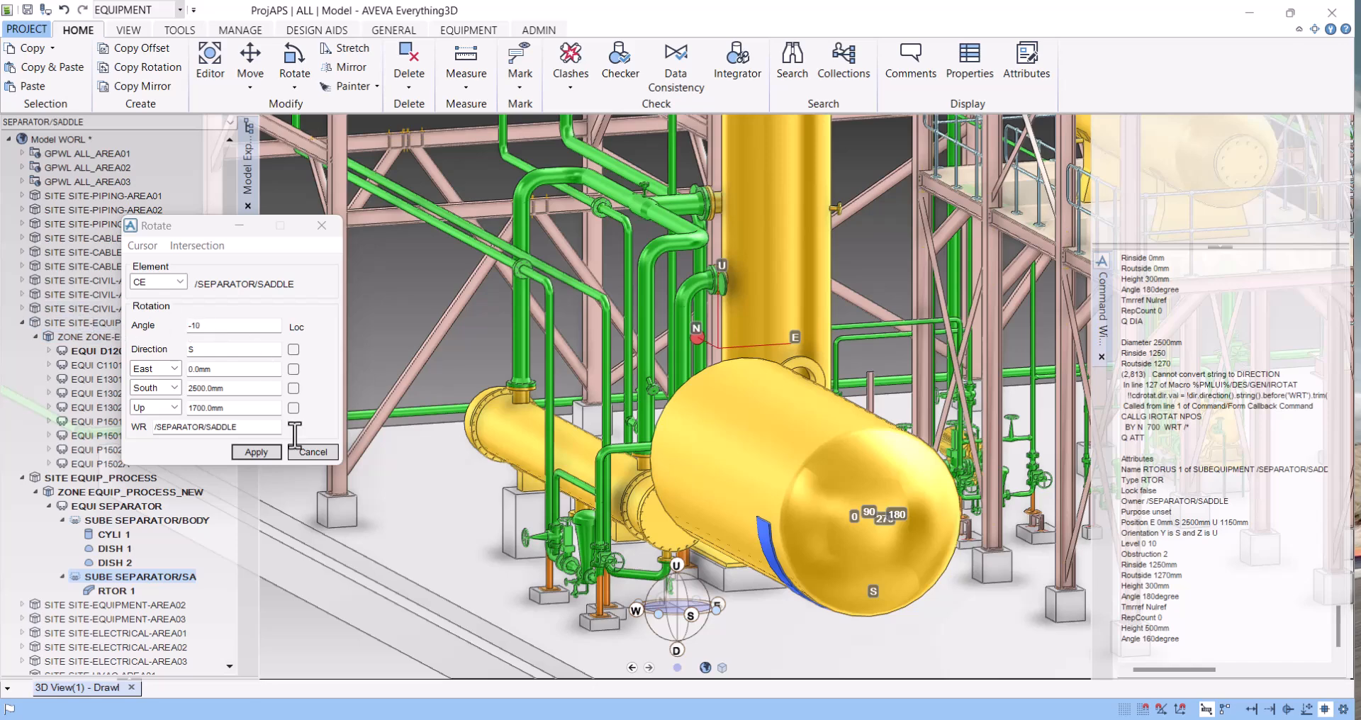
pyautogui.click(140, 246)
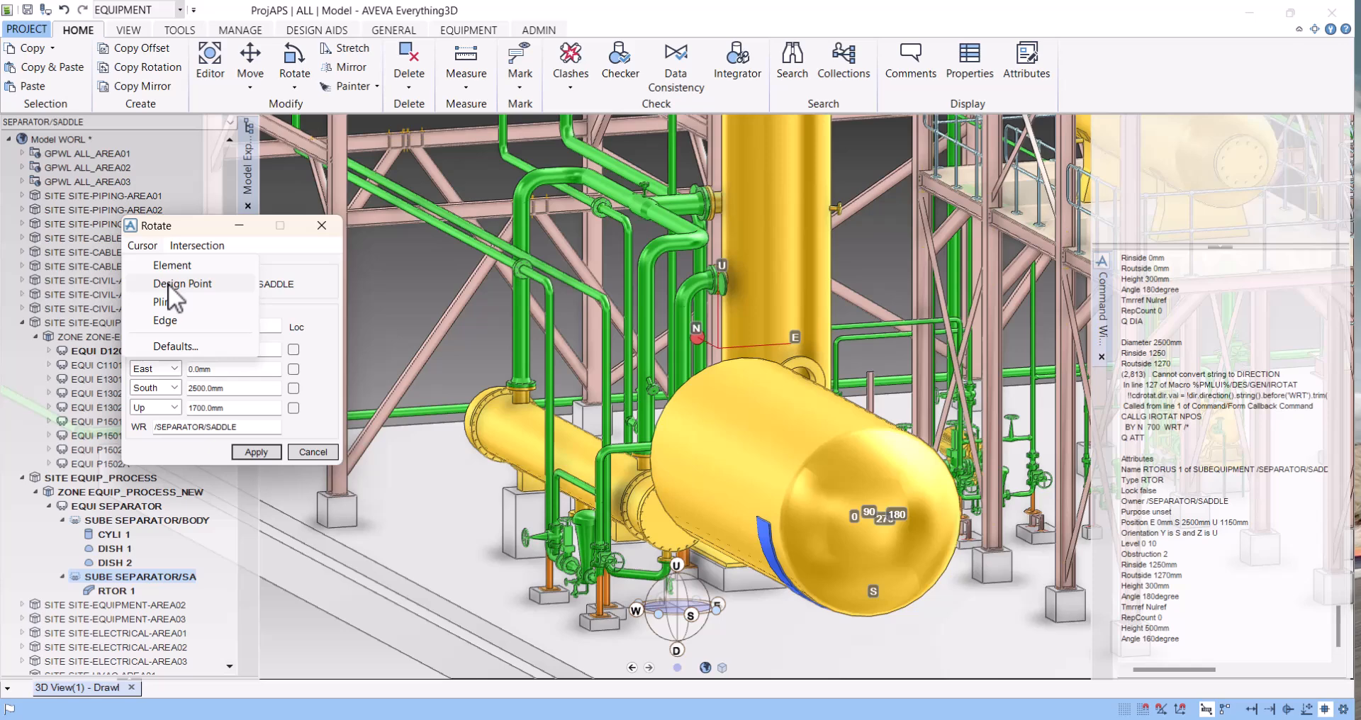
# Load the saddle's RTOR 1 as the element to rotate and pick the design point on the vessel's front dish as rotation reference.
pyautogui.click(114, 591)
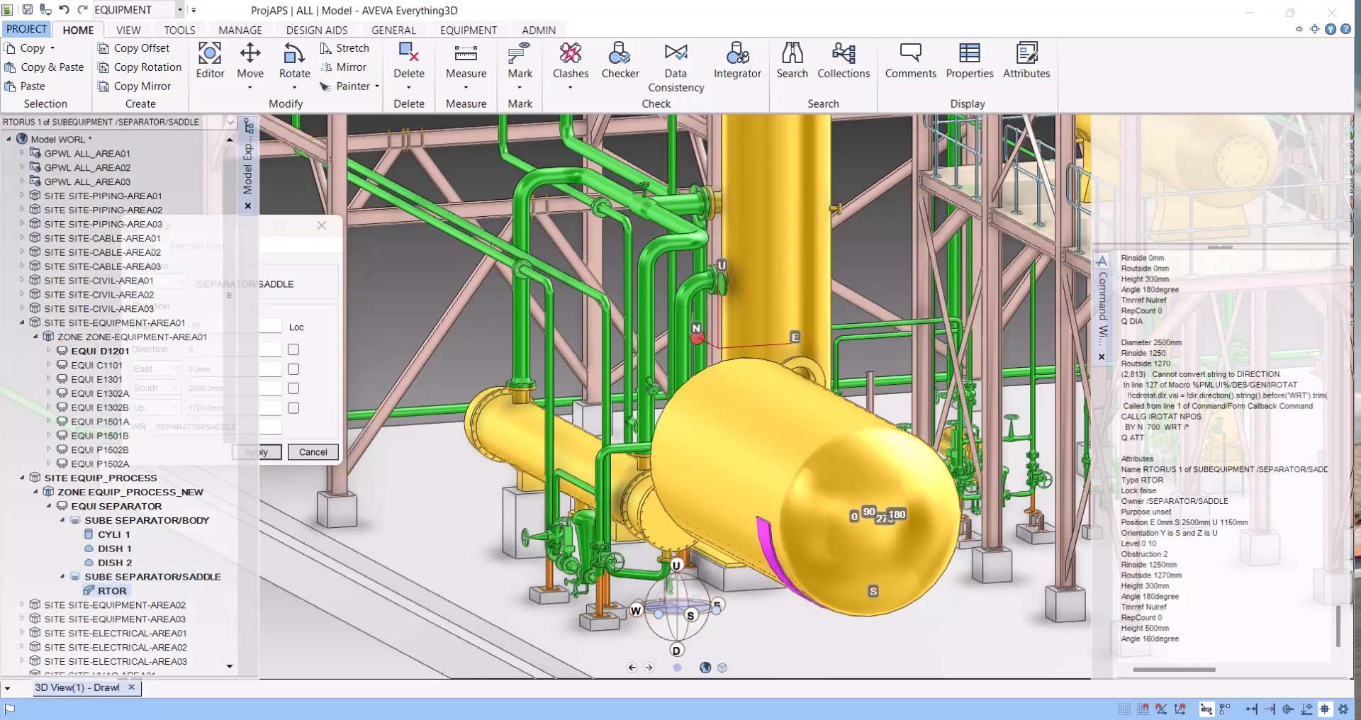
pyautogui.click(181, 281)
pyautogui.click(145, 296)
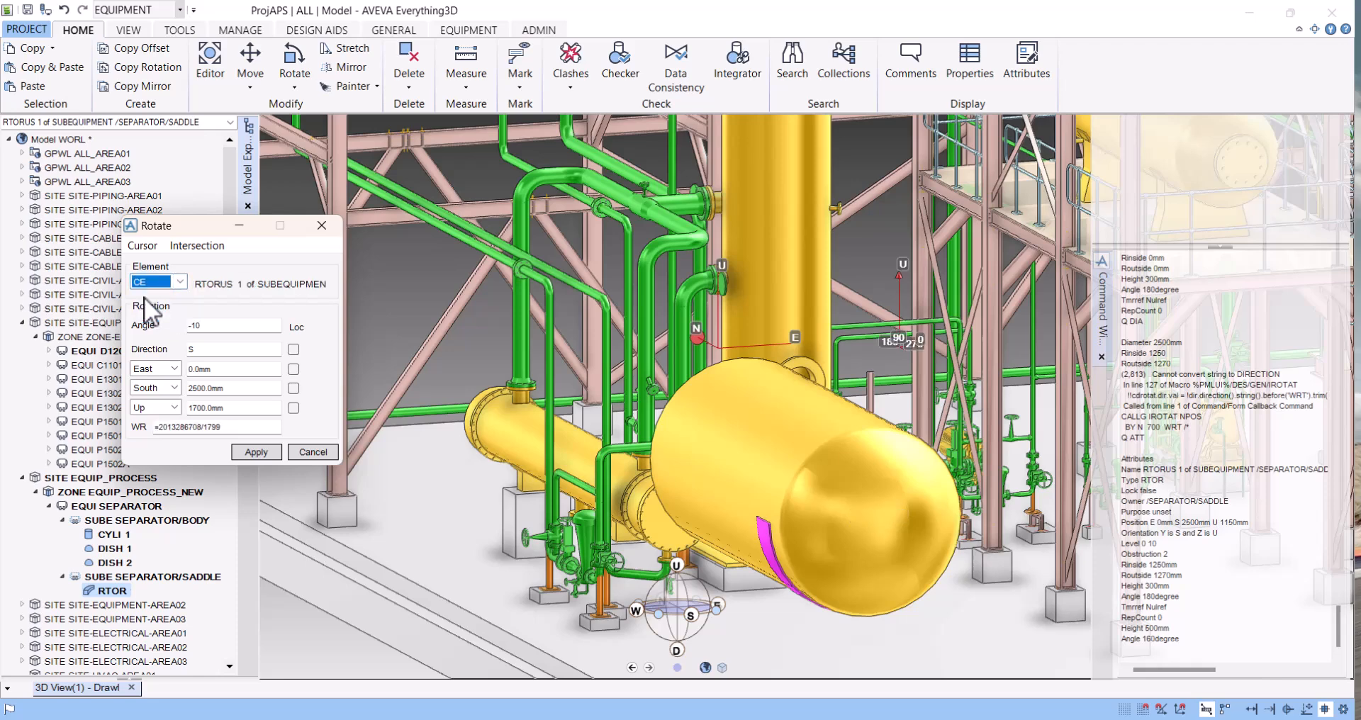
pyautogui.click(144, 246)
pyautogui.click(185, 281)
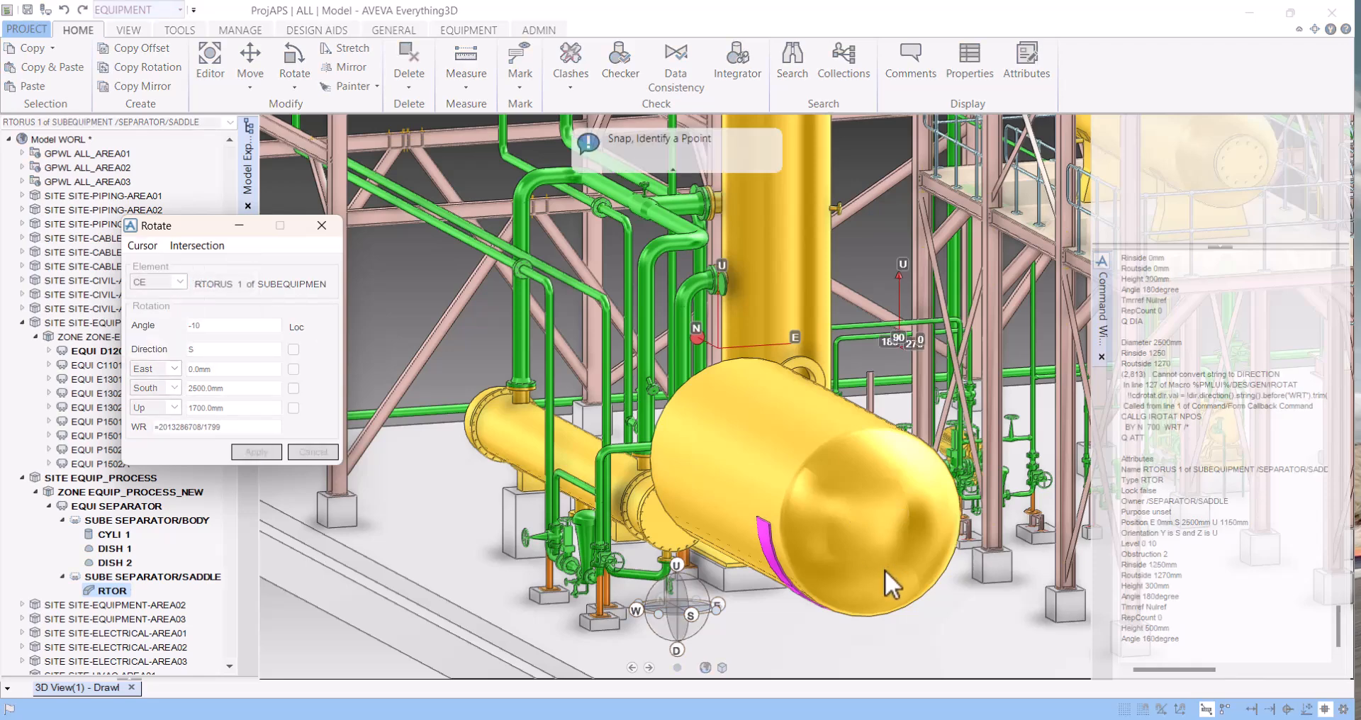
pyautogui.click(872, 521)
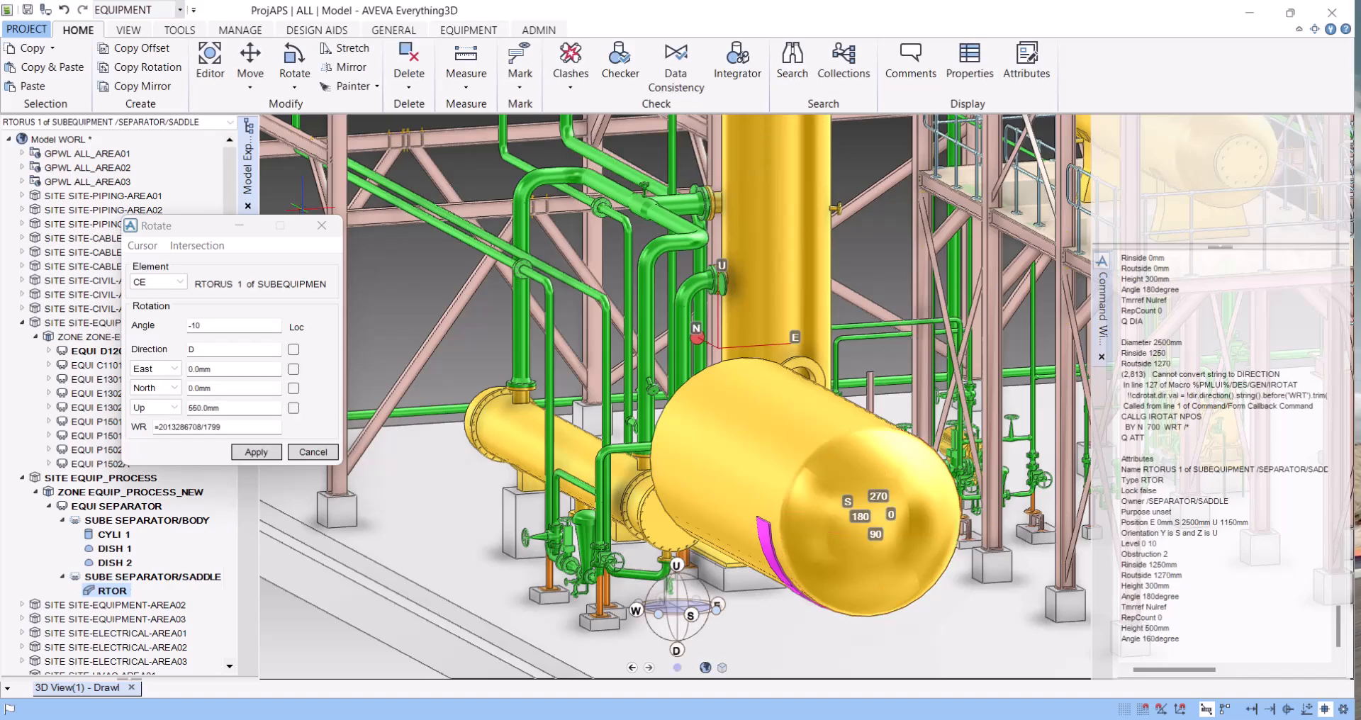
# Rotate the saddle's RTOR 1 by -10 degrees about direction E.
pyautogui.scroll(-5, 714, 482)
pyautogui.moveTo(714, 486); pyautogui.dragTo(585, 539, button='middle')
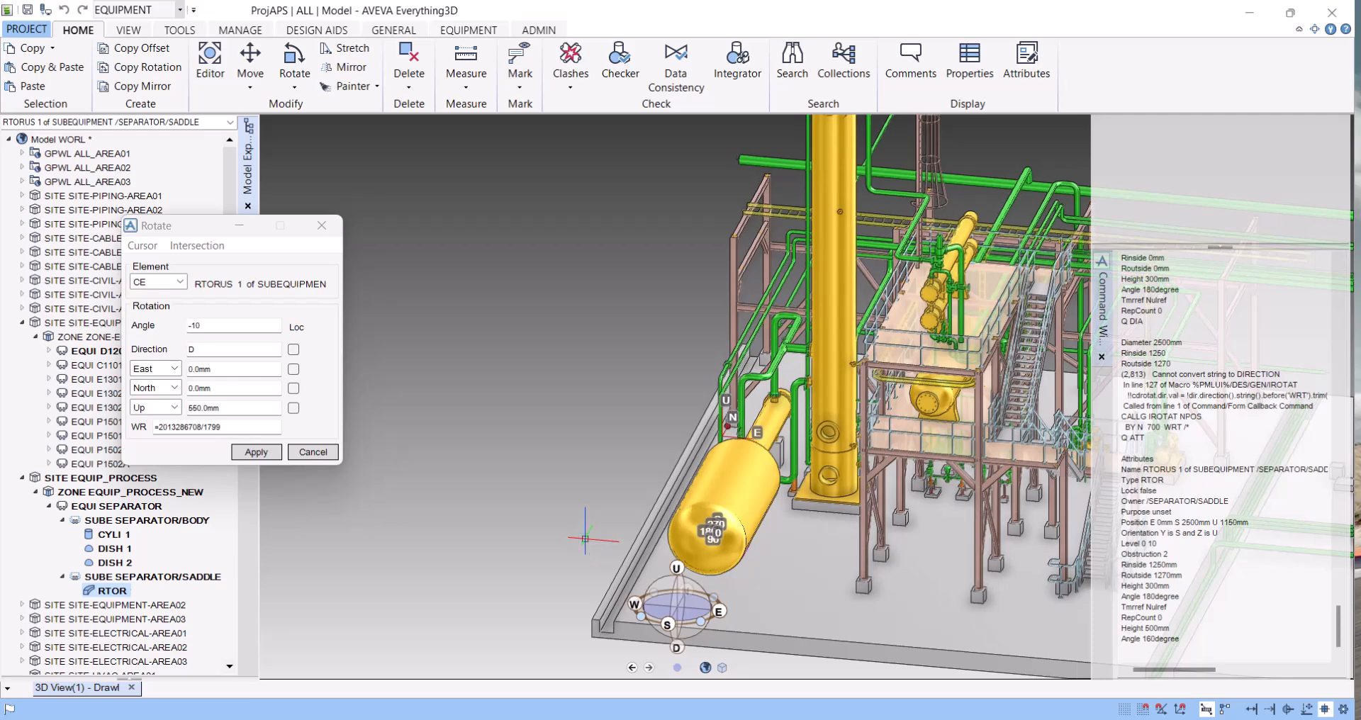
pyautogui.doubleClick(222, 349)
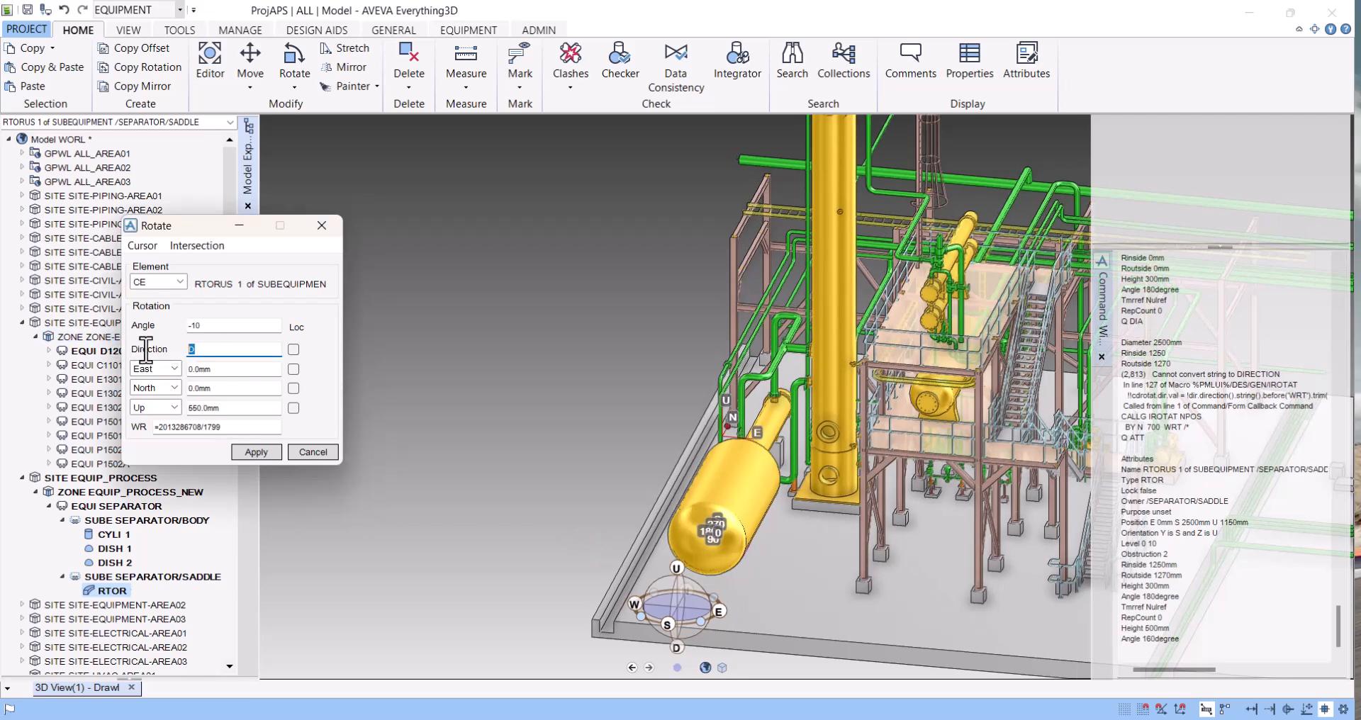
pyautogui.press('Tab')
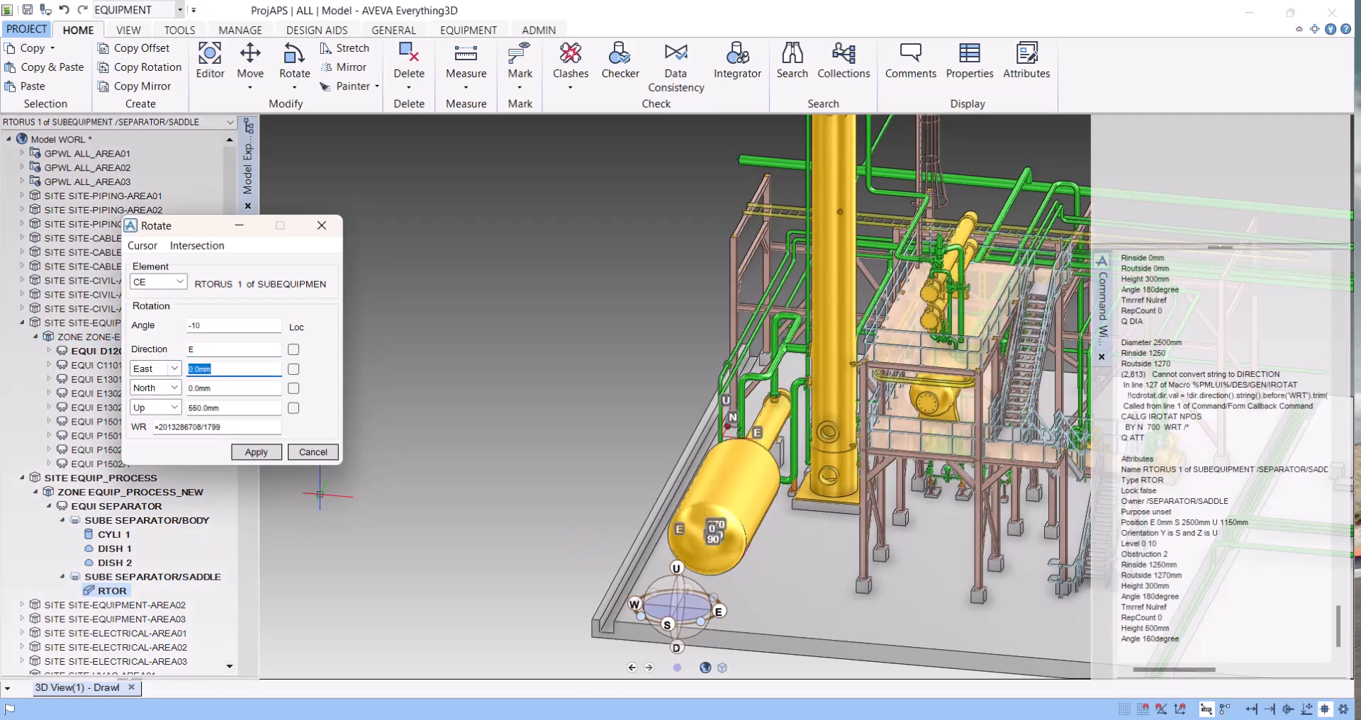
pyautogui.click(261, 456)
# Rotate the saddle's RTOR 1 by 10 degrees, keeping E as the rotation direction.
pyautogui.moveTo(738, 542); pyautogui.dragTo(766, 412, button='middle')
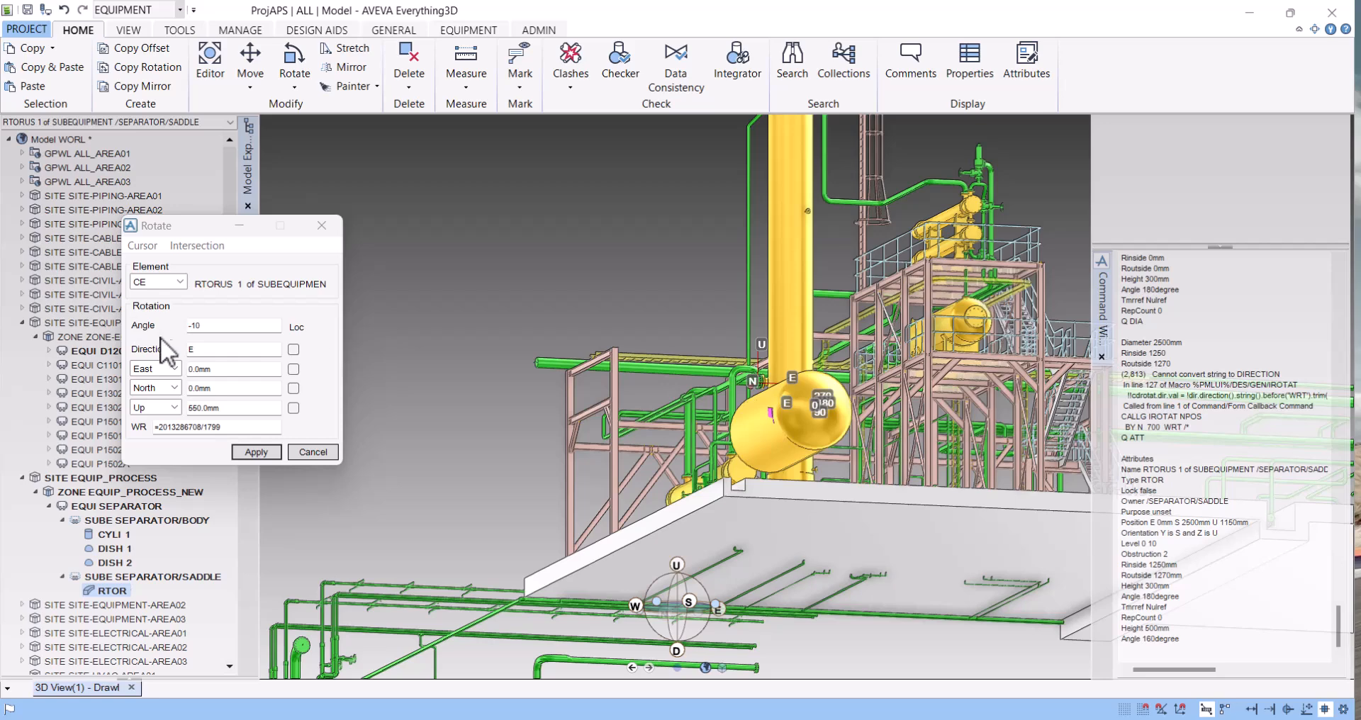
pyautogui.click(198, 349)
pyautogui.doubleClick(198, 349)
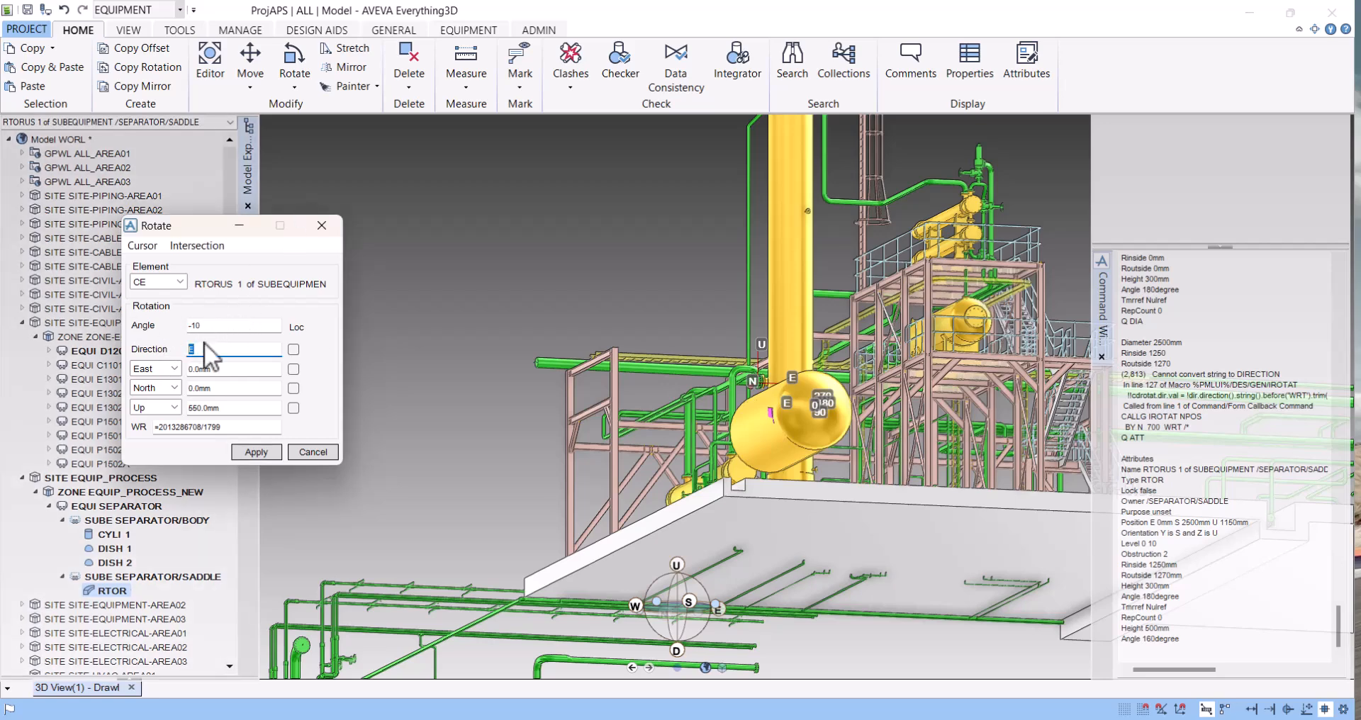
pyautogui.moveTo(215, 328); pyautogui.dragTo(156, 316)
pyautogui.write('10')
pyautogui.click(256, 451)
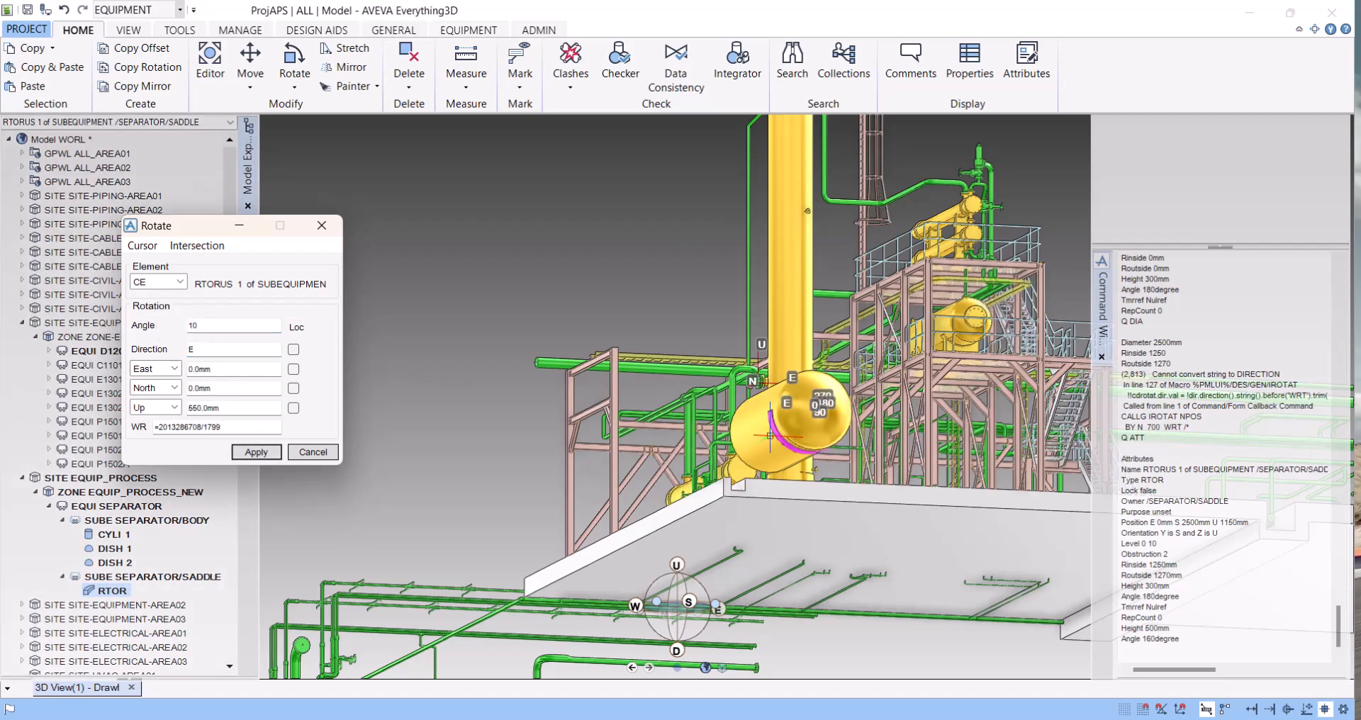
# Set the rotation direction to S and rotate the saddle's RTOR 1 by 10 degrees.
pyautogui.scroll(4, 796, 426)
pyautogui.moveTo(799, 457); pyautogui.dragTo(753, 621, button='middle')
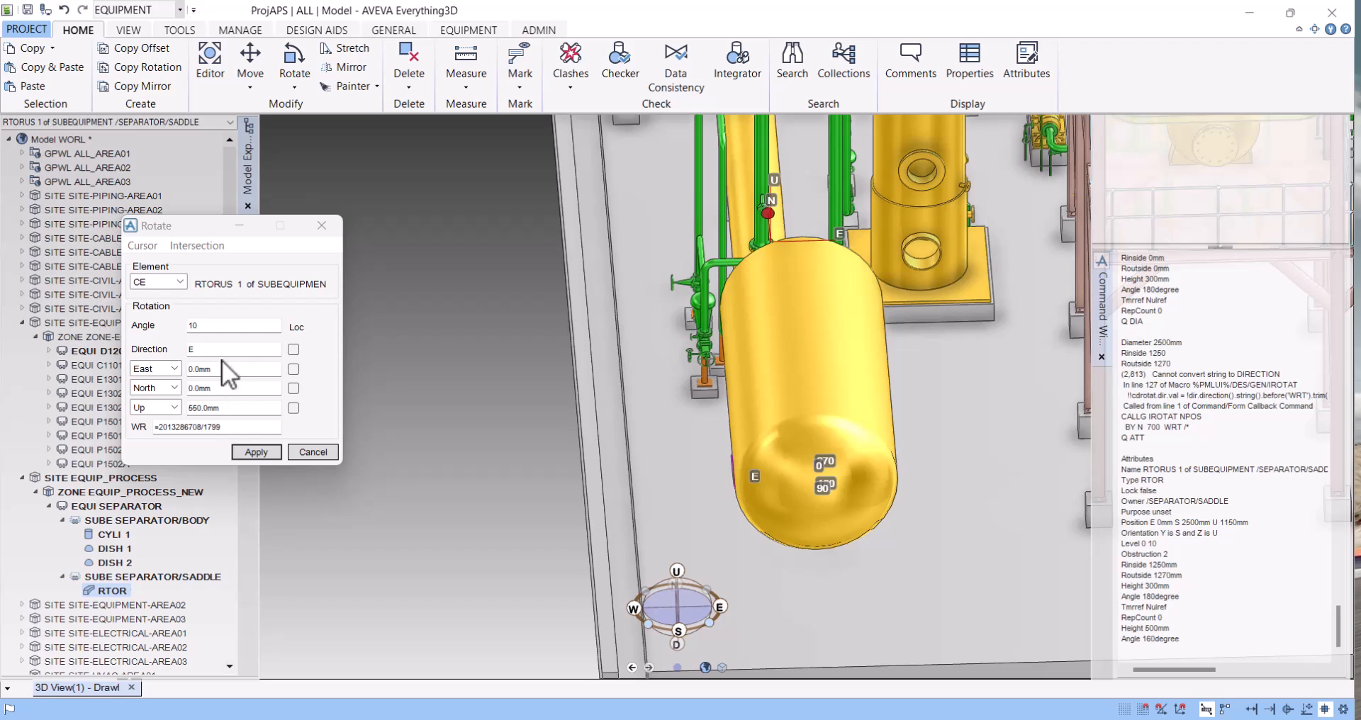
pyautogui.write('S')
pyautogui.press('Tab')
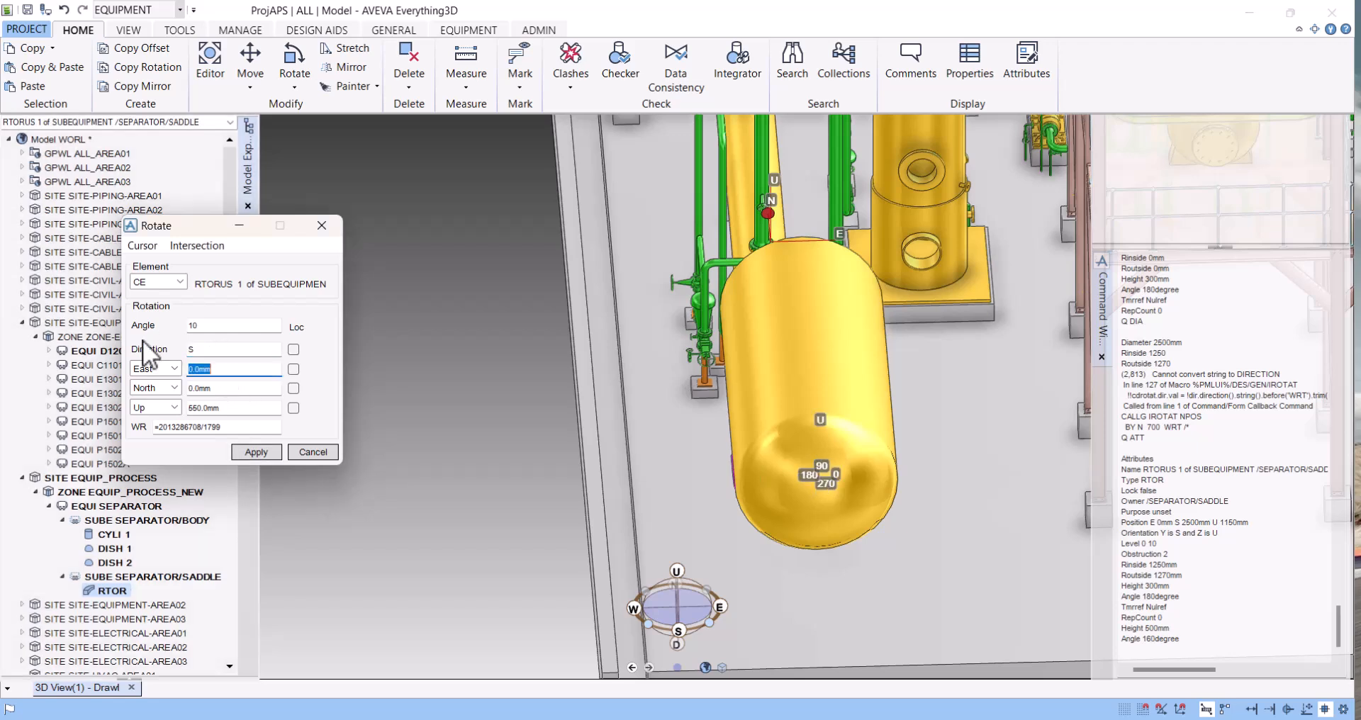
pyautogui.click(257, 452)
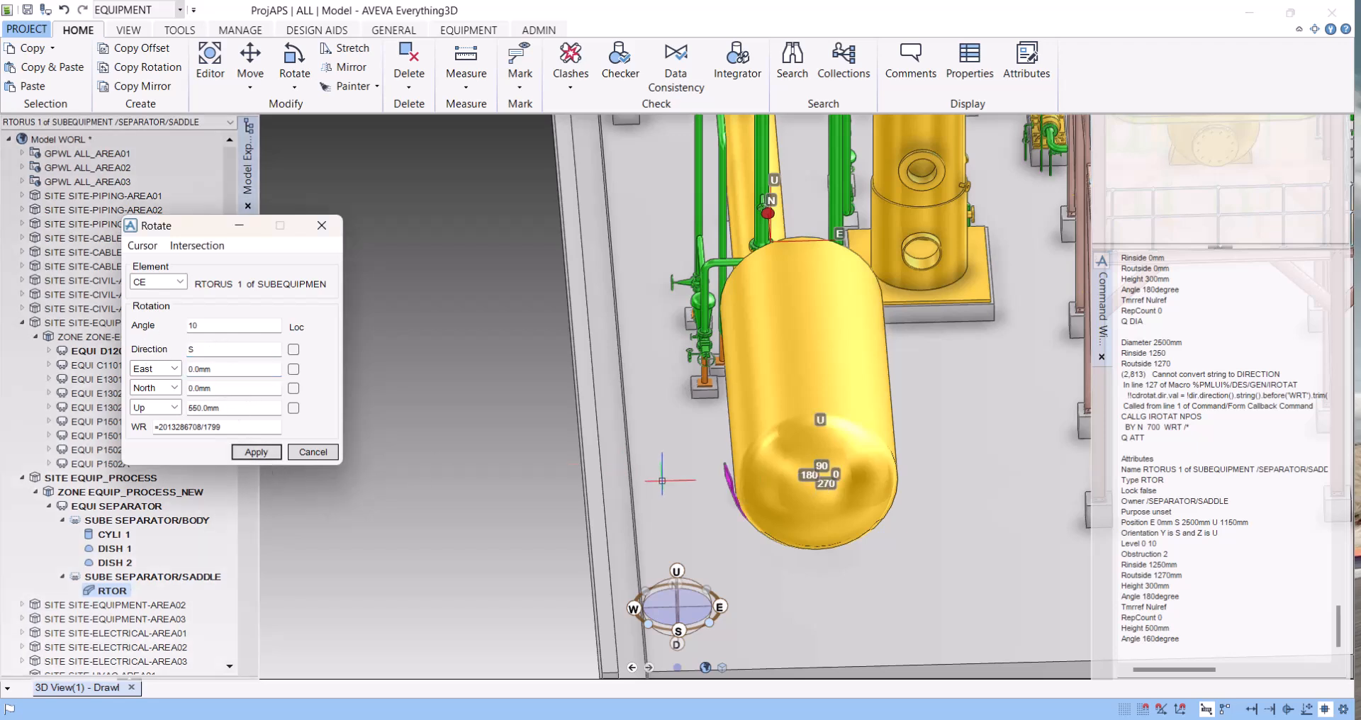
# Try to replace the rotation direction S and rotate the saddle's RTOR 1 by -10 degrees.
pyautogui.doubleClick(213, 349)
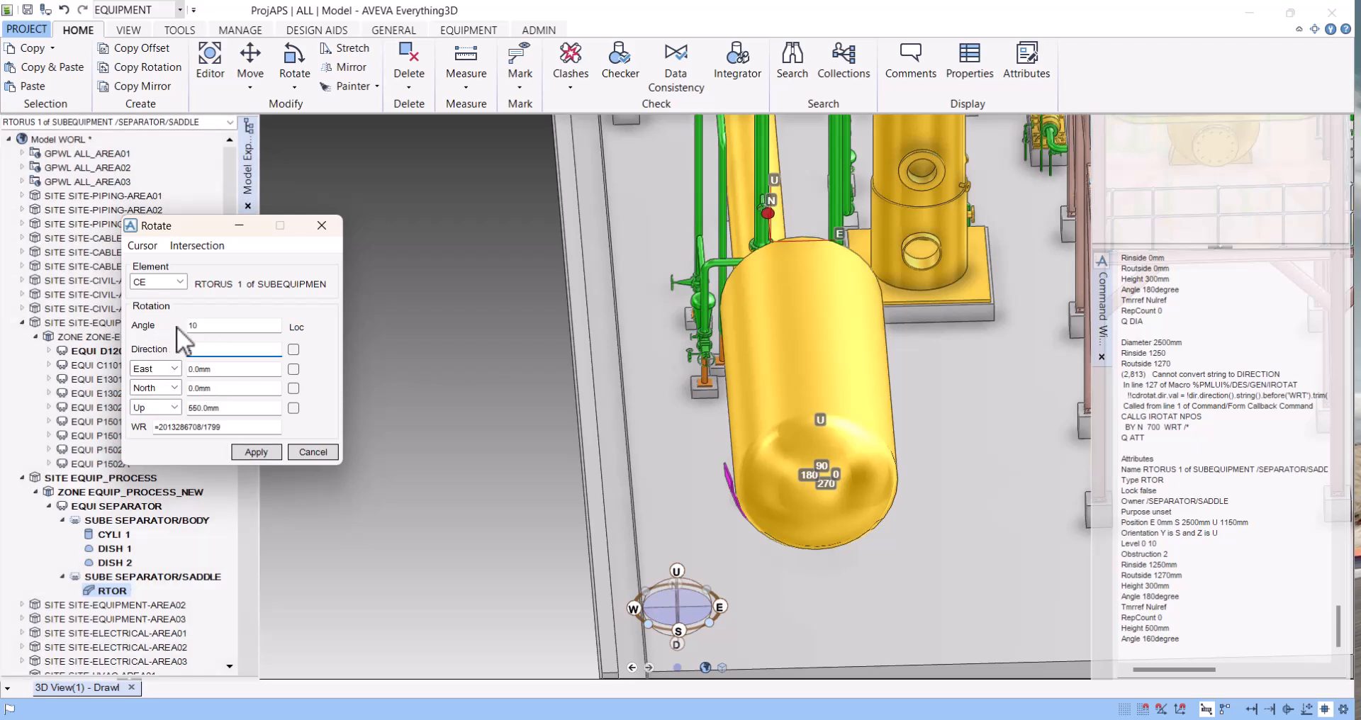
pyautogui.write('West')
pyautogui.press('Return')
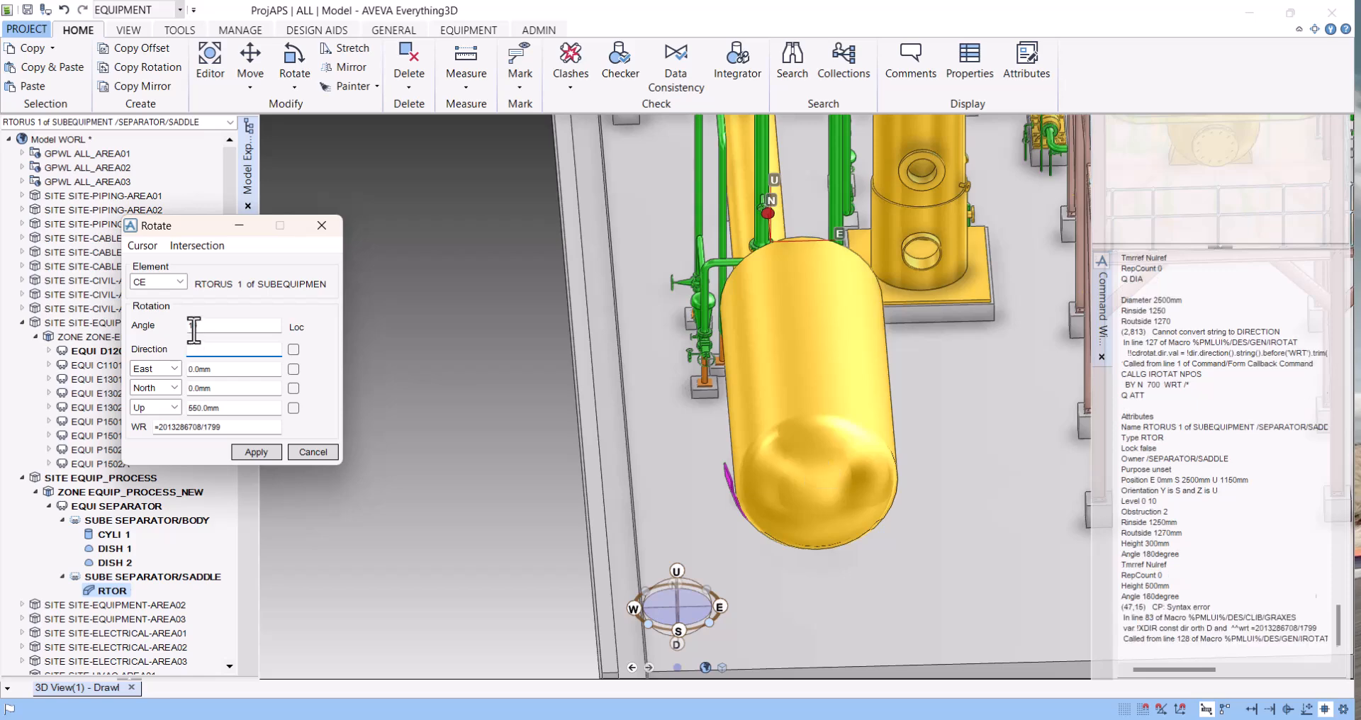
pyautogui.click(656, 388)
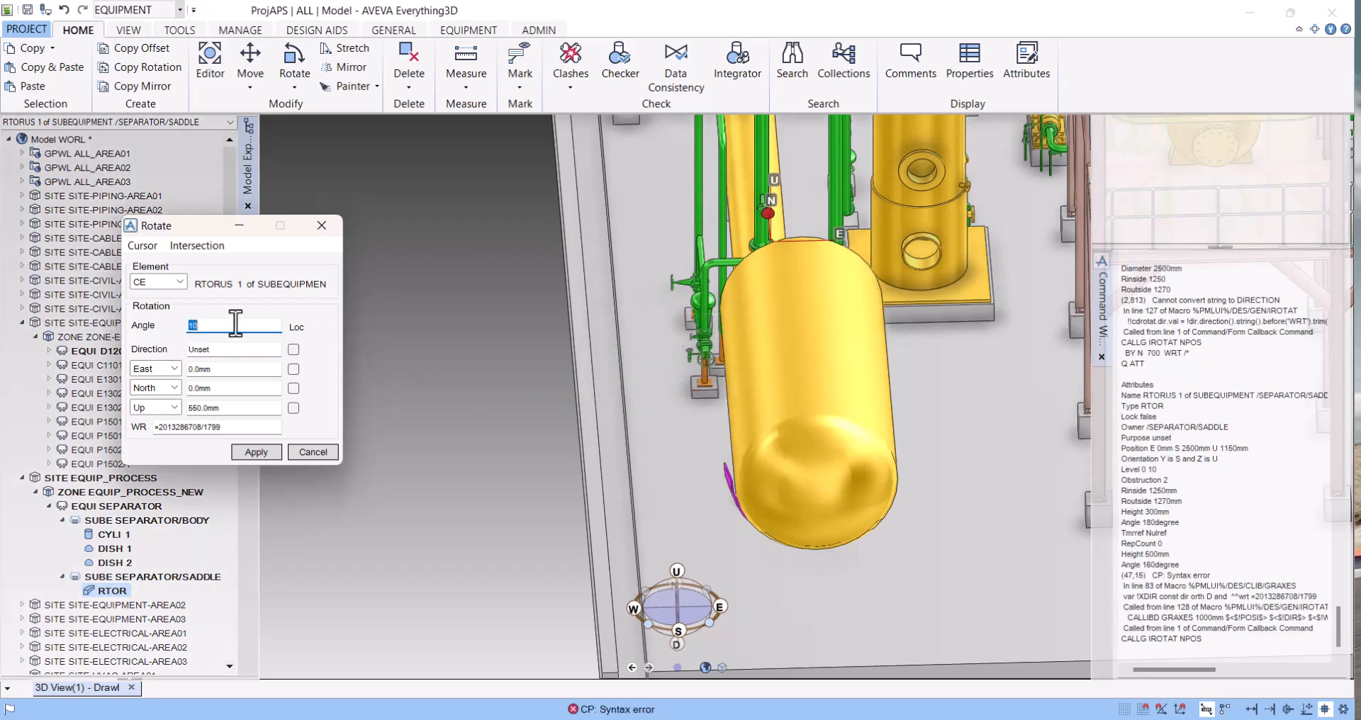
pyautogui.write('-10')
pyautogui.click(256, 451)
pyautogui.click(667, 389)
pyautogui.click(718, 408)
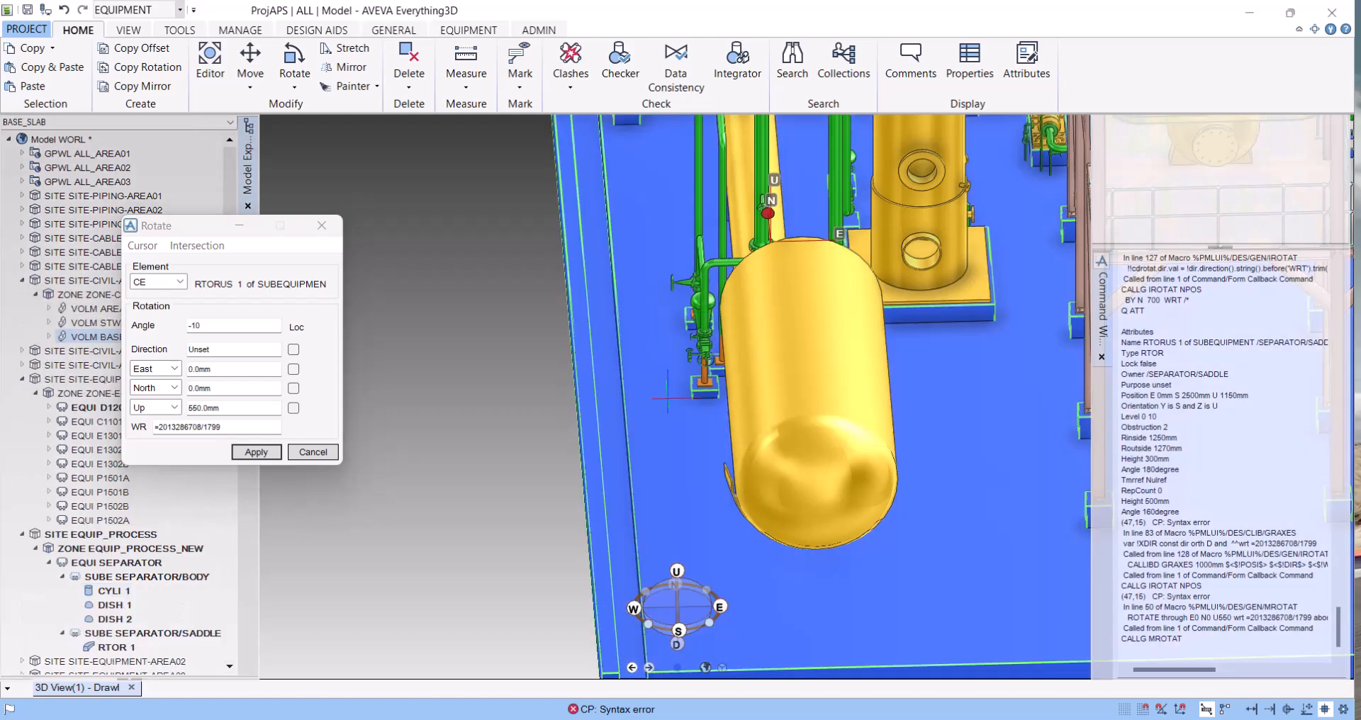
# Reselect RTOR 1 under SEPARATOR/SADDLE and load it as the current element for rotation.
pyautogui.click(112, 648)
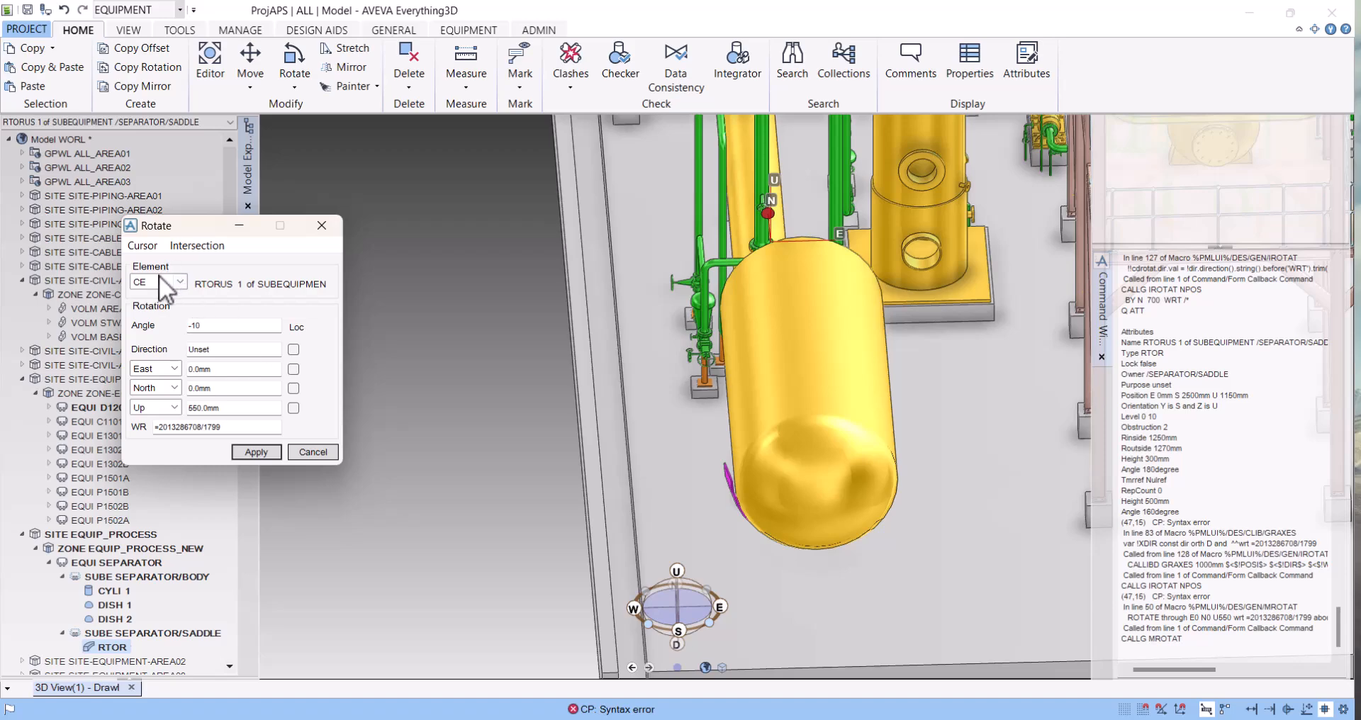
pyautogui.click(159, 281)
pyautogui.click(151, 301)
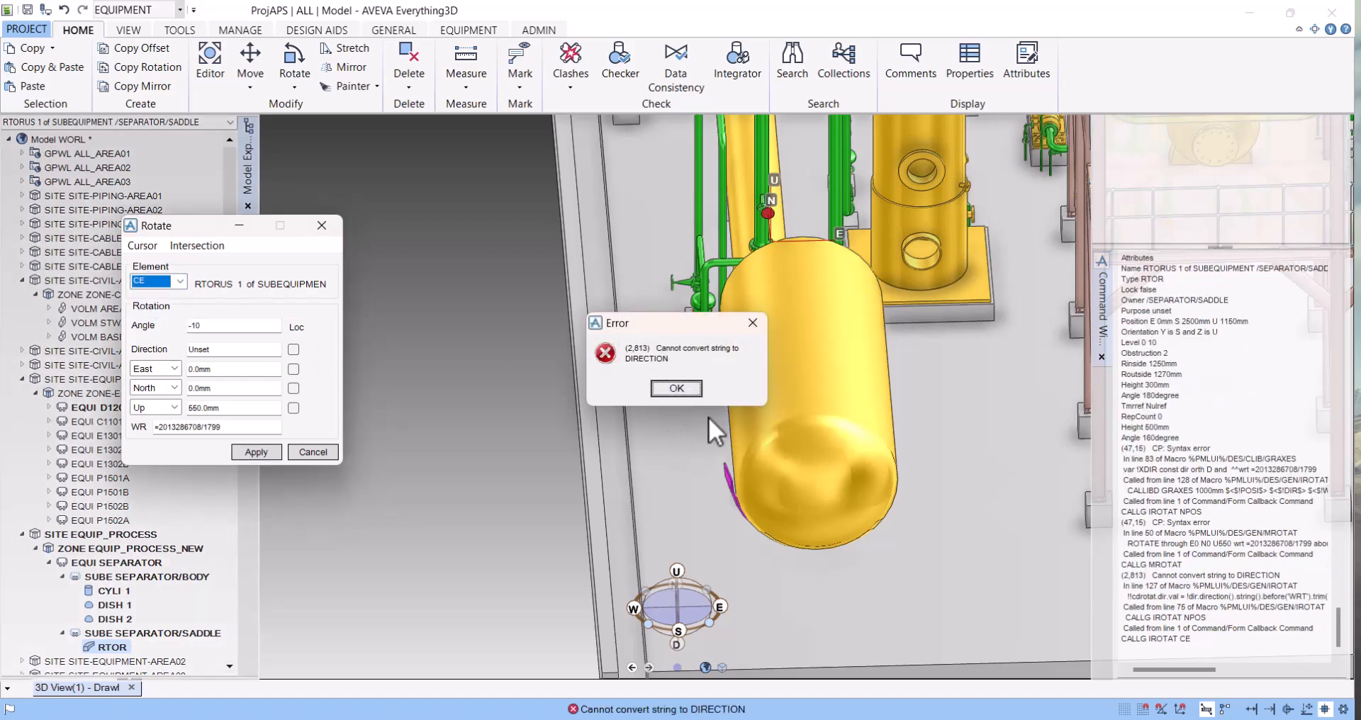
pyautogui.click(675, 389)
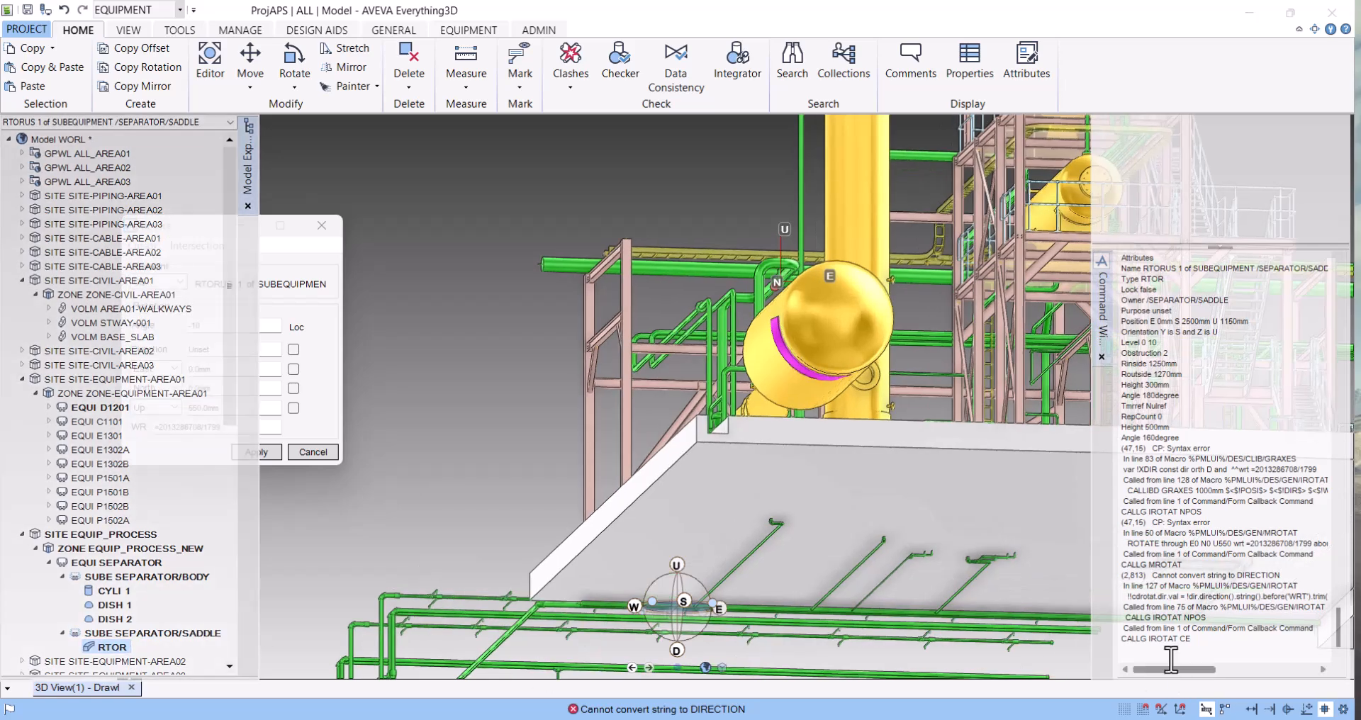
# Query the orientation of the saddle's RTOR 1 and set it to Y is S and Z is E 90 U.
pyautogui.click(1169, 649)
pyautogui.press('Return')
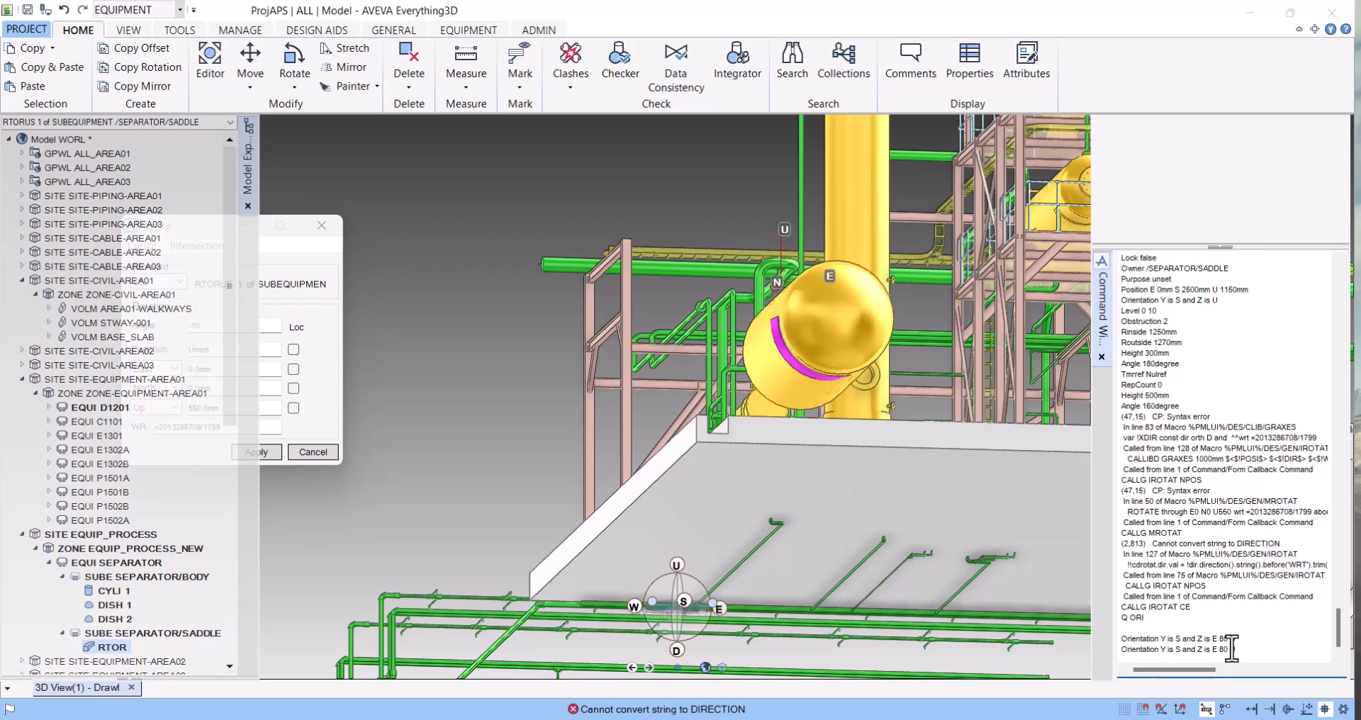
pyautogui.doubleClick(1222, 649)
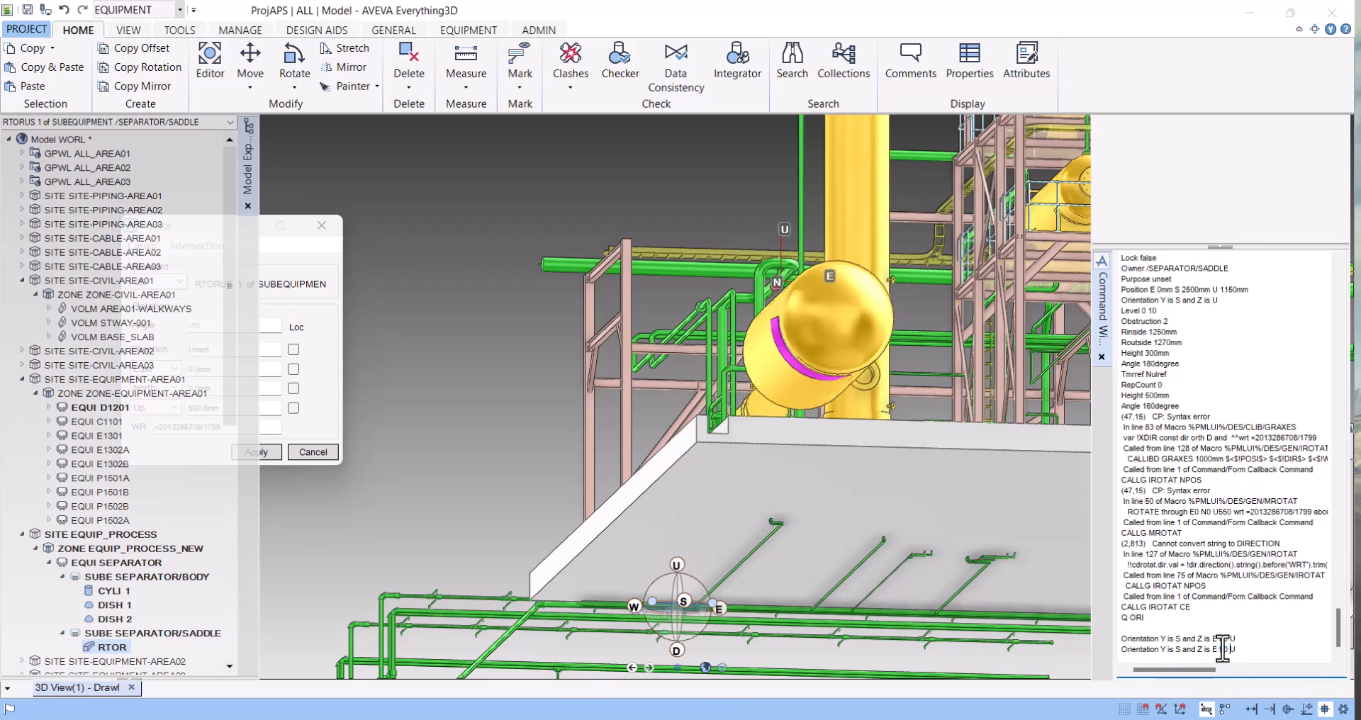
pyautogui.press('Return')
# Measure the distance between two points picked on the separator vessel and its front dish.
pyautogui.moveTo(850, 366); pyautogui.dragTo(829, 437, button='middle')
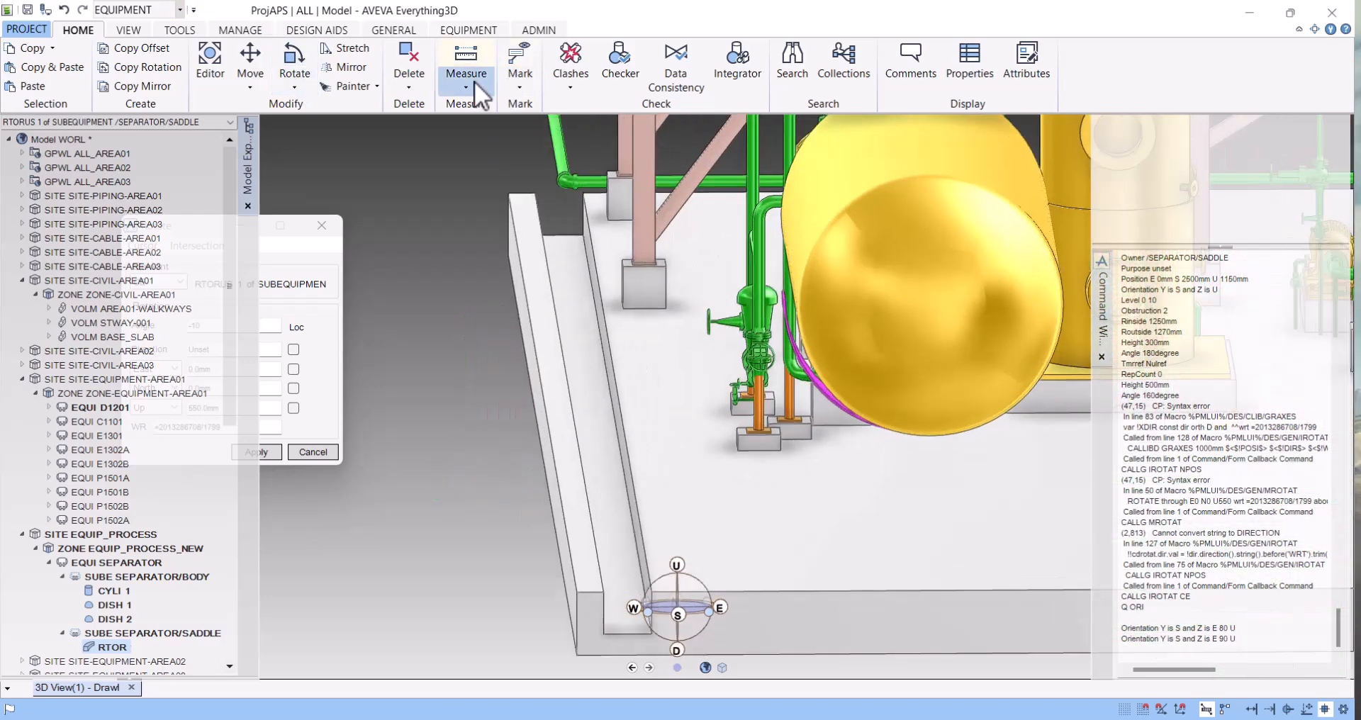
pyautogui.click(474, 81)
pyautogui.click(480, 108)
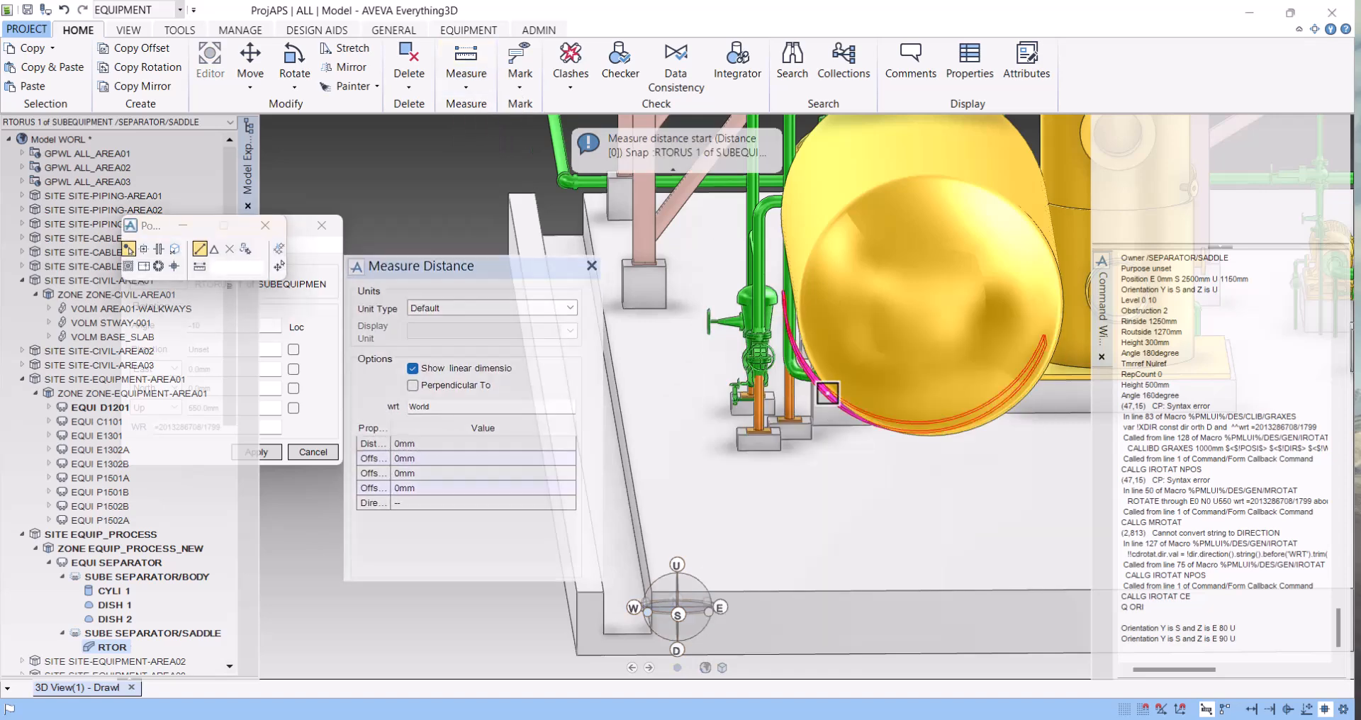
pyautogui.click(175, 248)
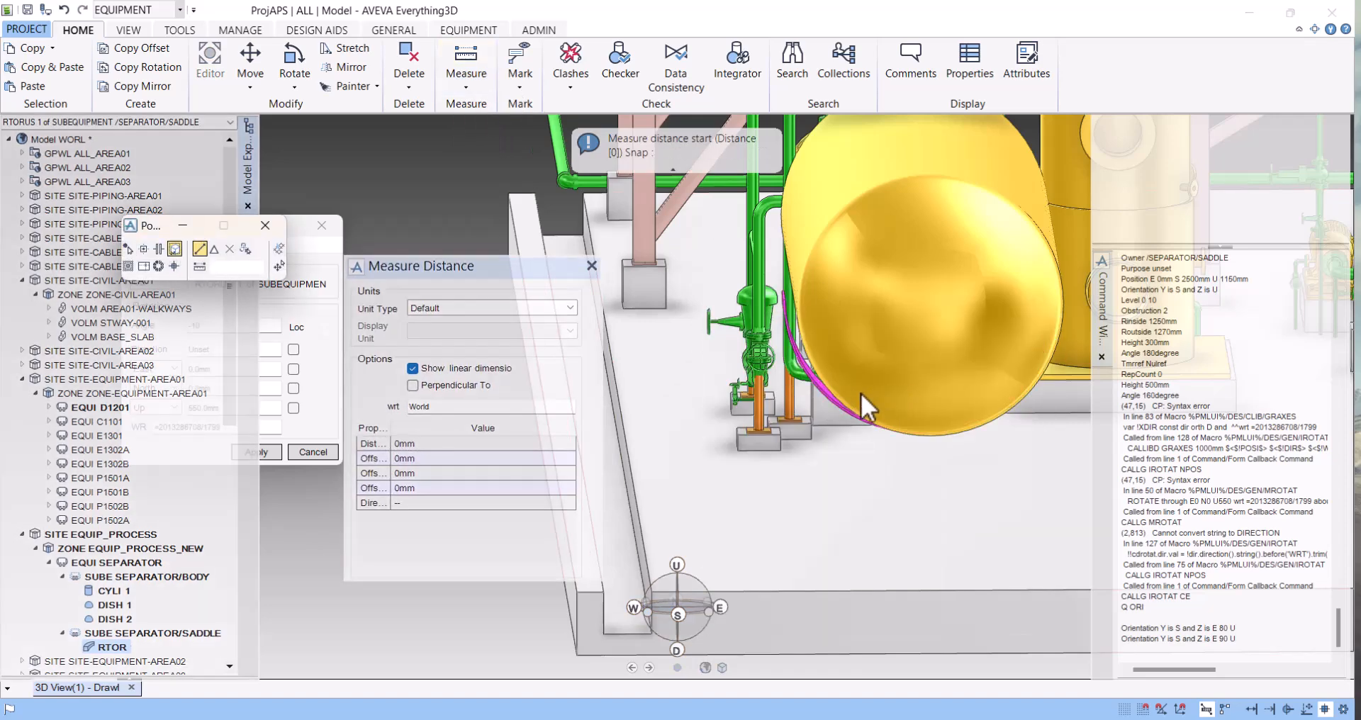
pyautogui.click(920, 292)
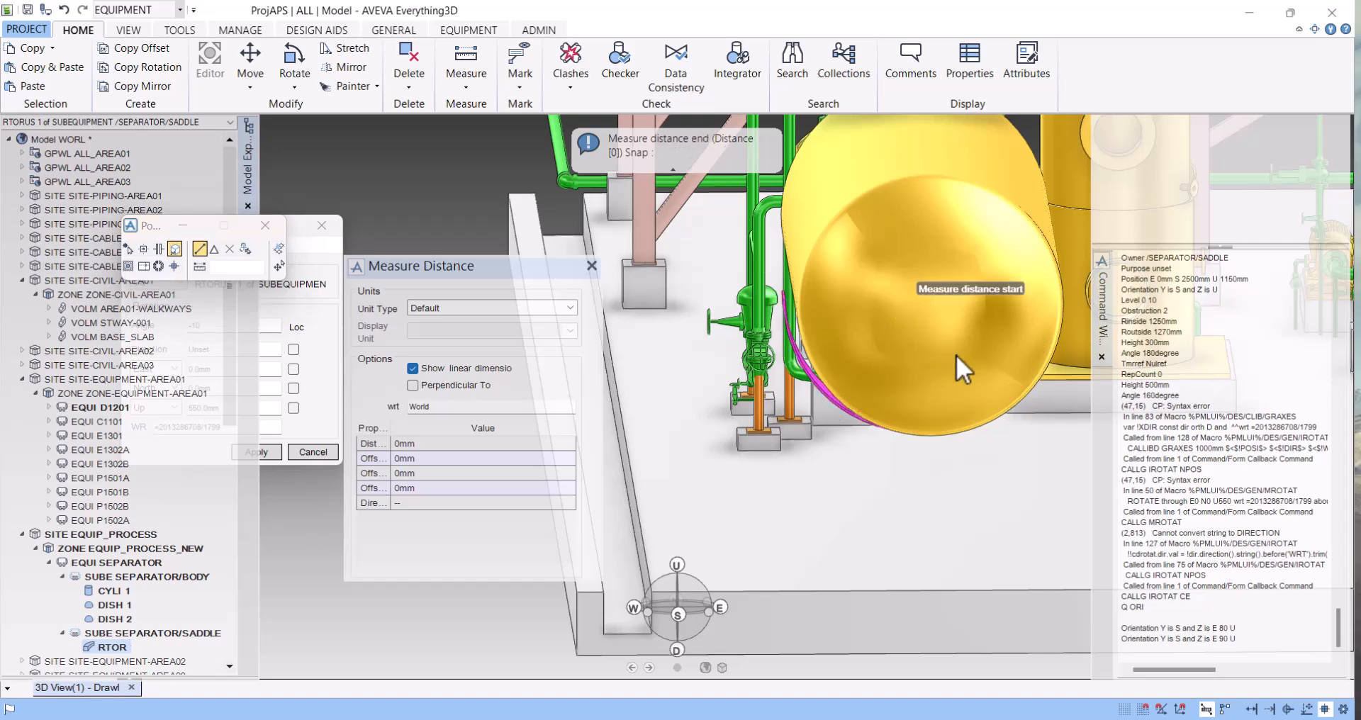
pyautogui.click(933, 318)
pyautogui.scroll(-3, 987, 383)
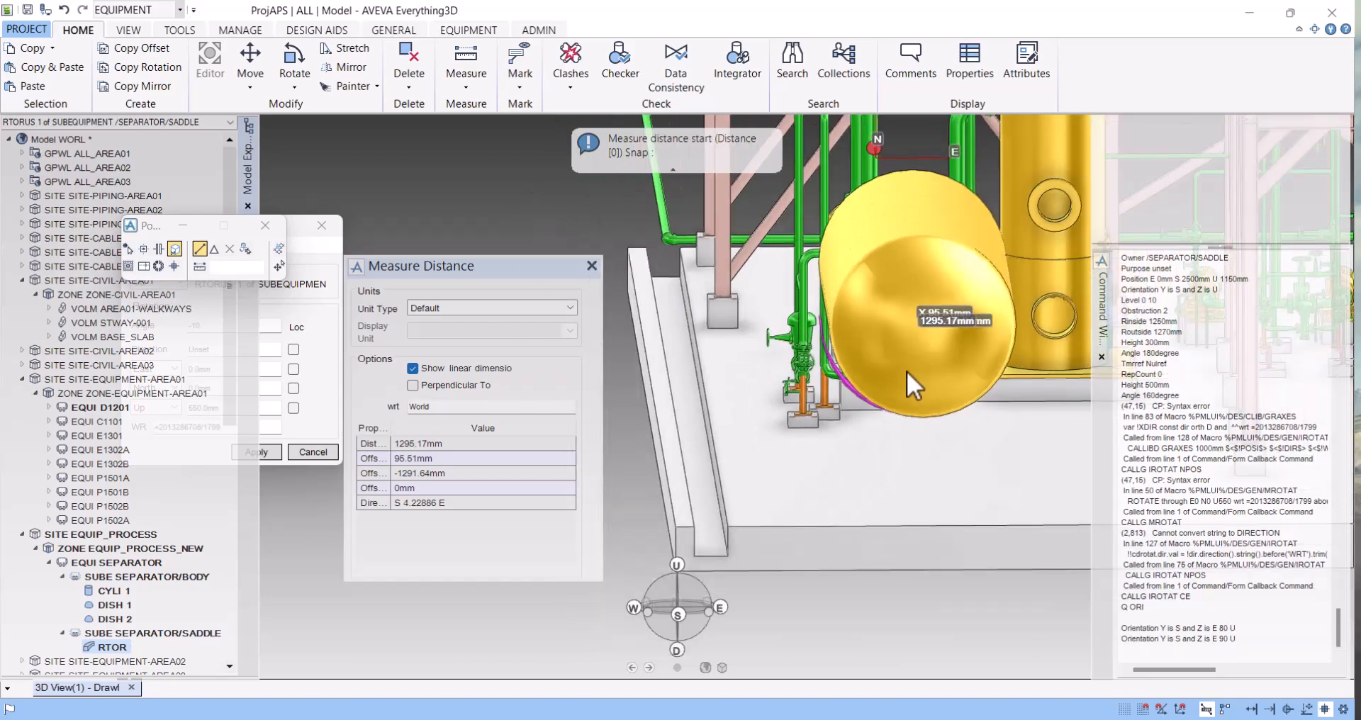
# Reselect RTOR 1 under SEPARATOR/SADDLE and set the rotation element to CE.
pyautogui.moveTo(943, 389); pyautogui.dragTo(1108, 407, button='middle')
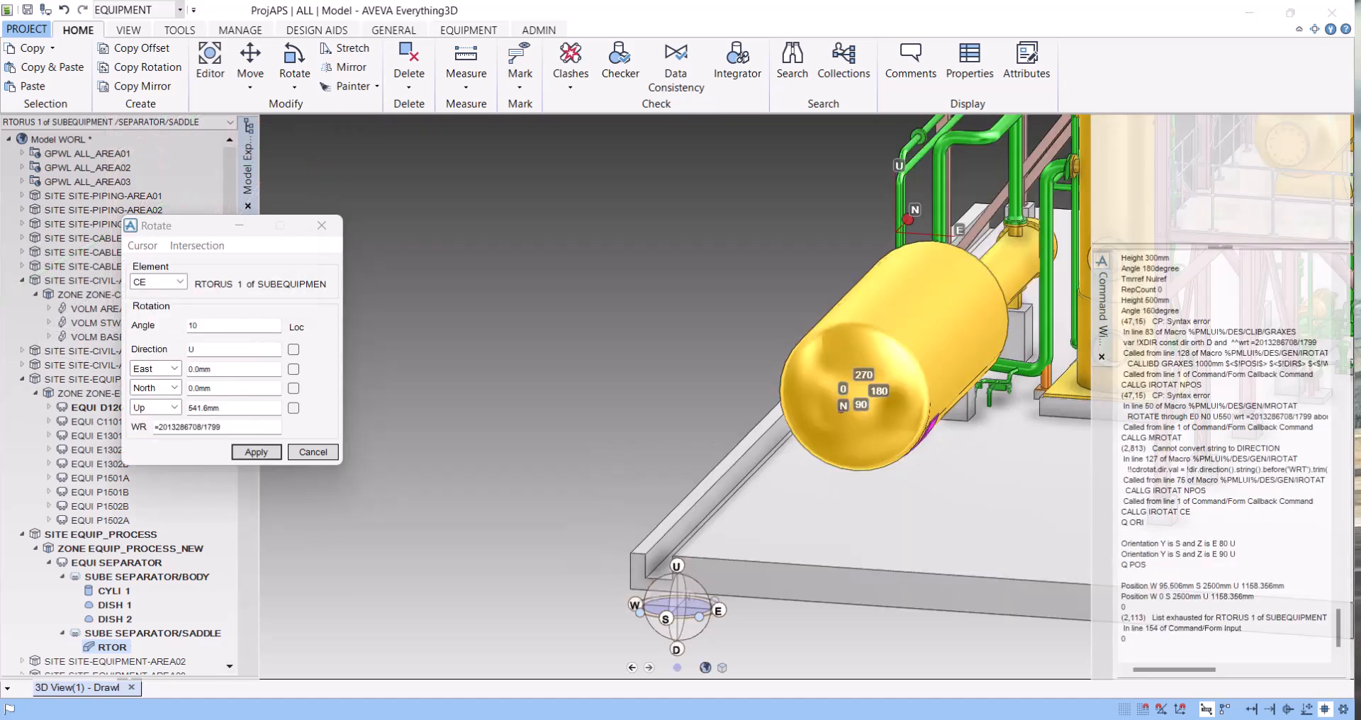
pyautogui.moveTo(823, 441); pyautogui.dragTo(846, 445, button='middle')
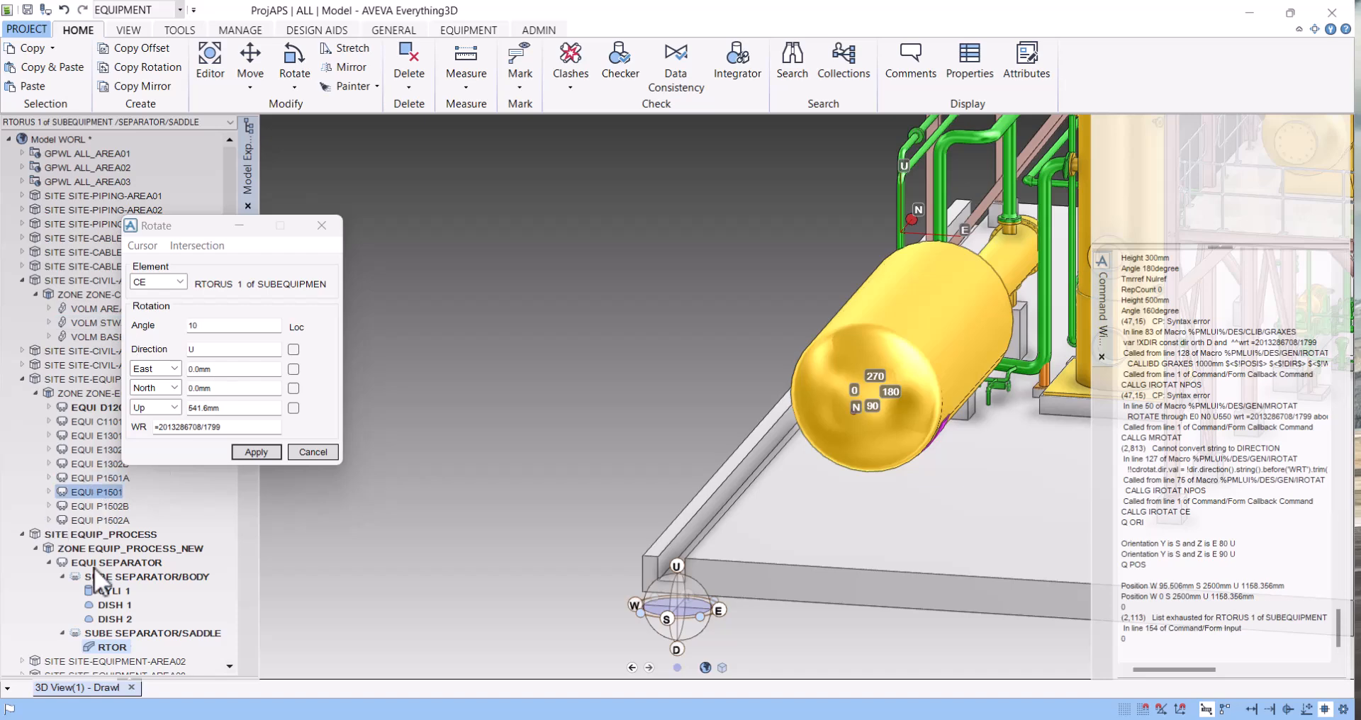
pyautogui.click(115, 645)
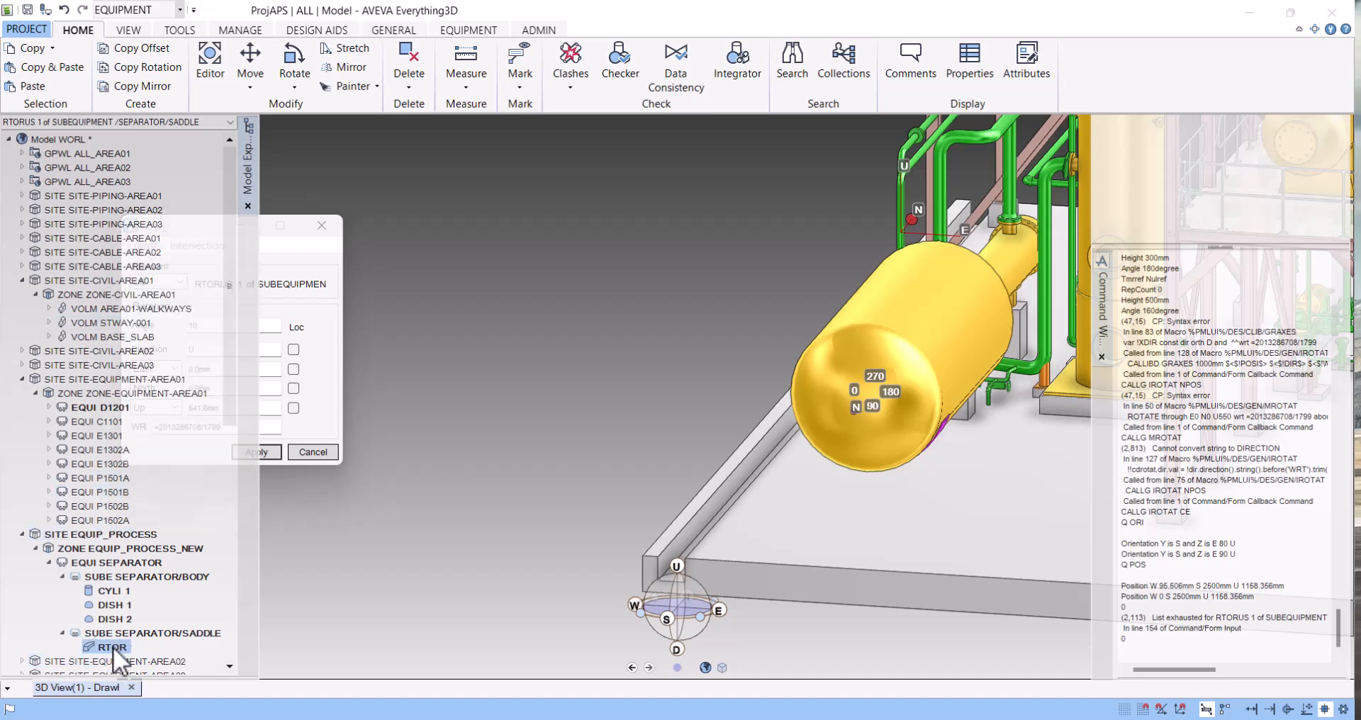
pyautogui.click(288, 250)
pyautogui.click(153, 284)
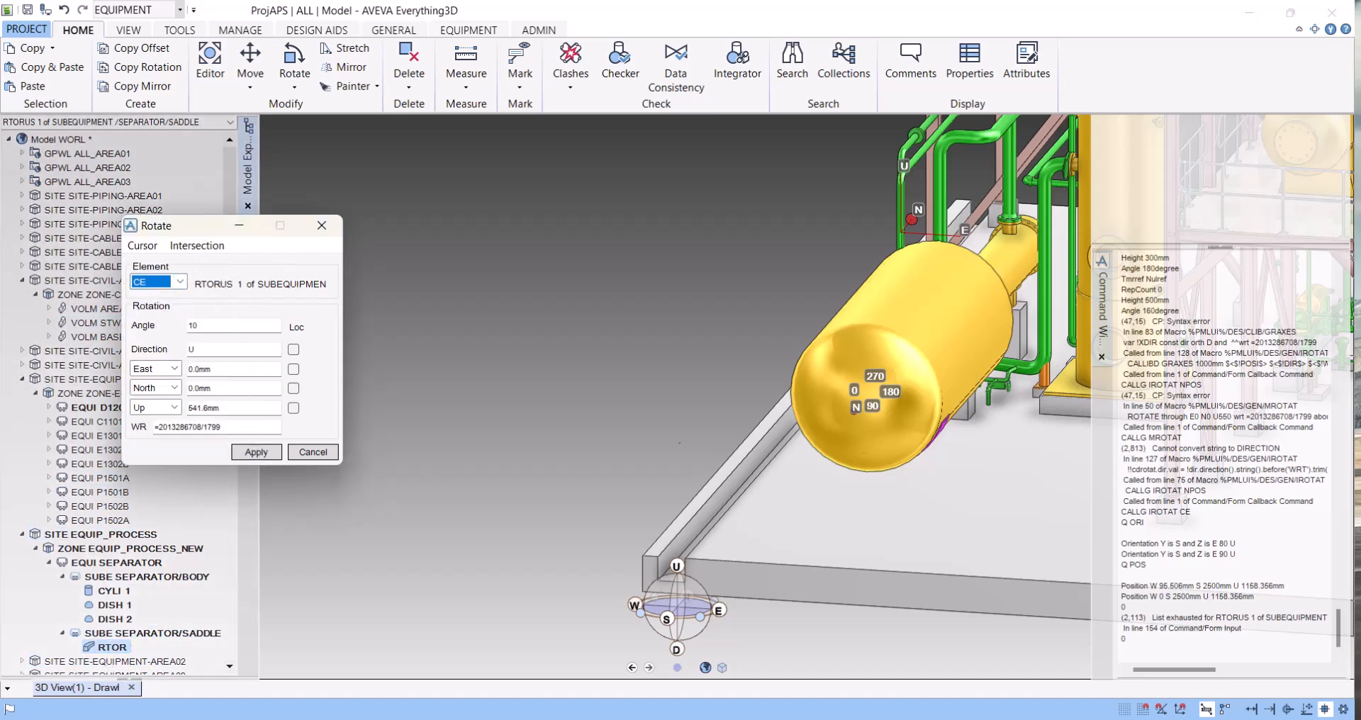
# Reload CE as the rotation element and pick the vessel's front dish with the Element cursor as the rotation reference.
pyautogui.scroll(2, 898, 446)
pyautogui.moveTo(903, 390); pyautogui.dragTo(957, 342, button='middle')
pyautogui.moveTo(904, 444); pyautogui.dragTo(855, 466, button='middle')
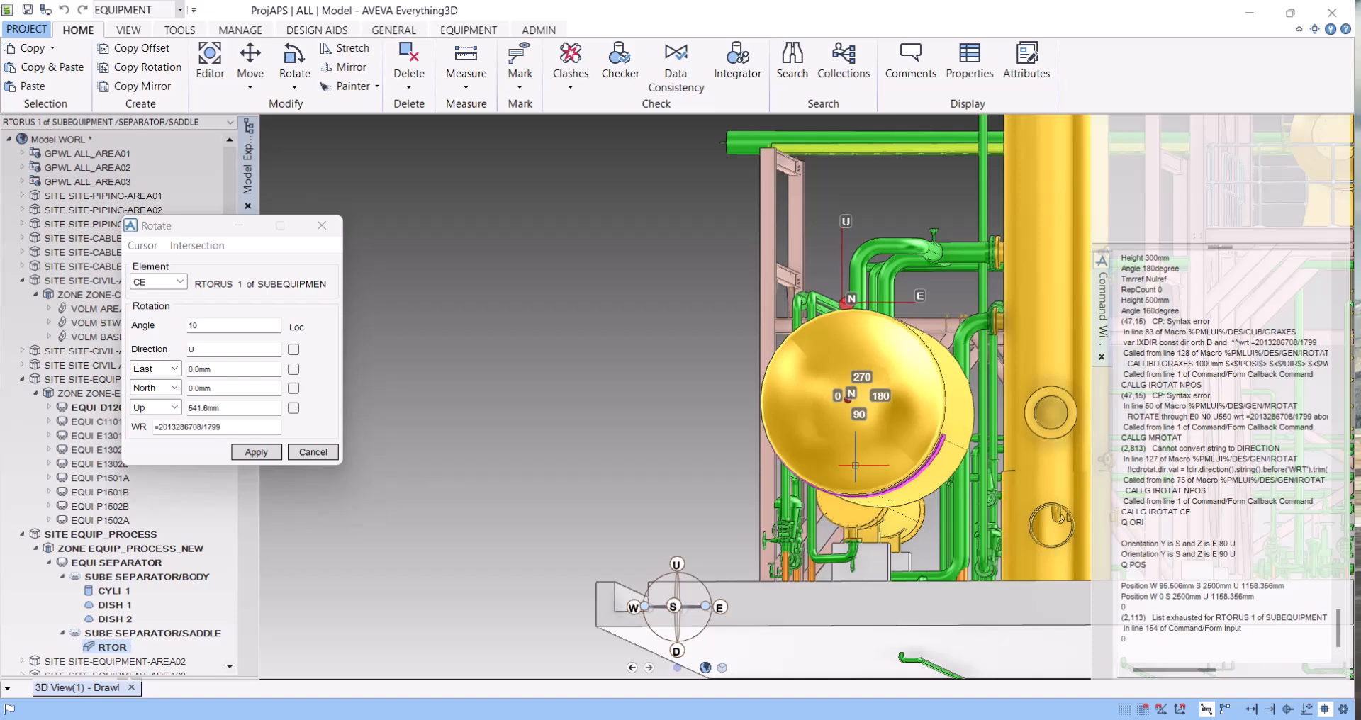
pyautogui.click(180, 282)
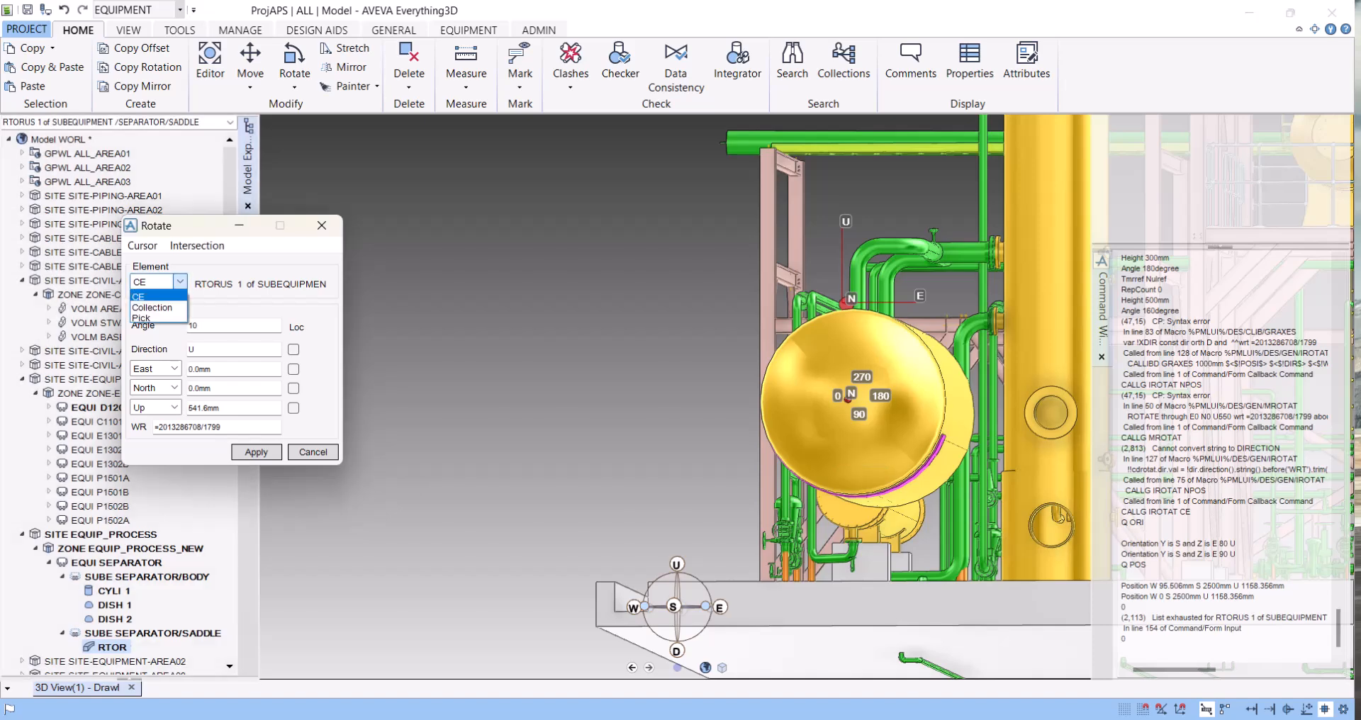
pyautogui.click(140, 297)
pyautogui.click(142, 246)
pyautogui.click(171, 266)
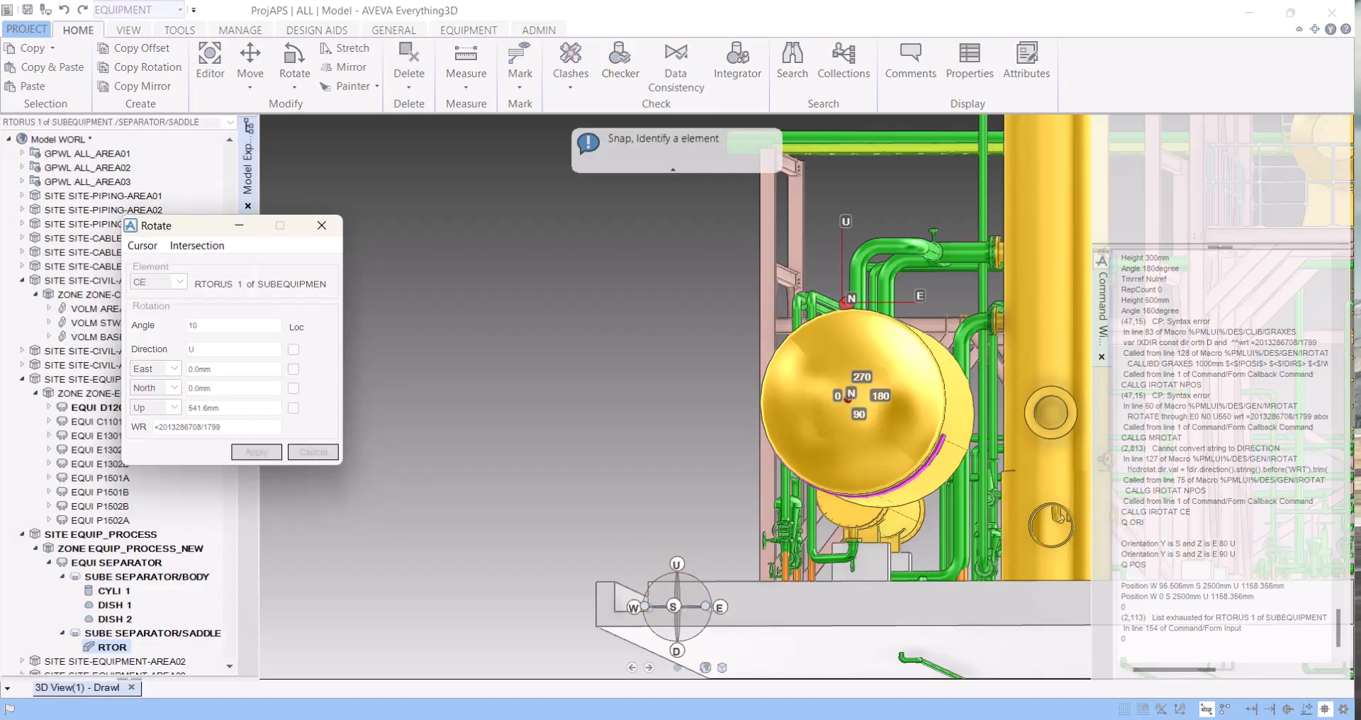
pyautogui.click(856, 466)
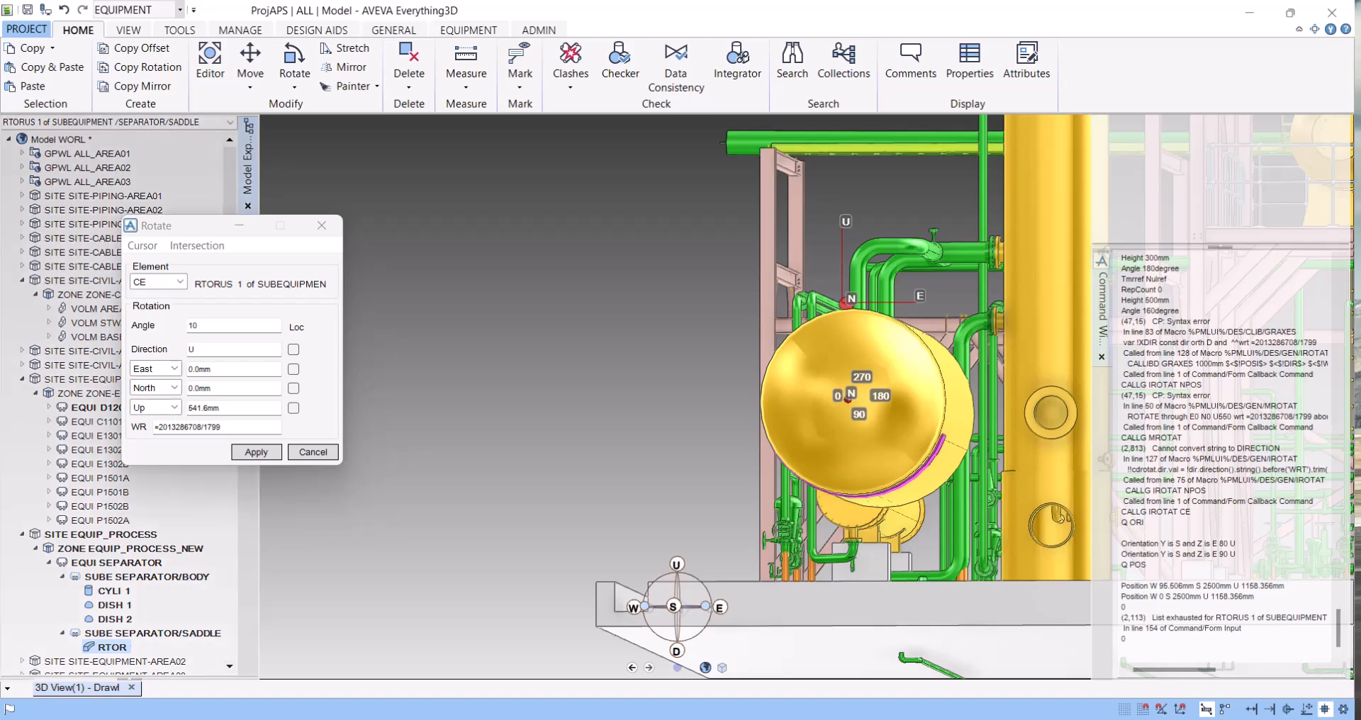
# Rotate the saddle's RTOR 1 by 10 degrees about the picked reference and close the rotation form.
pyautogui.click(256, 452)
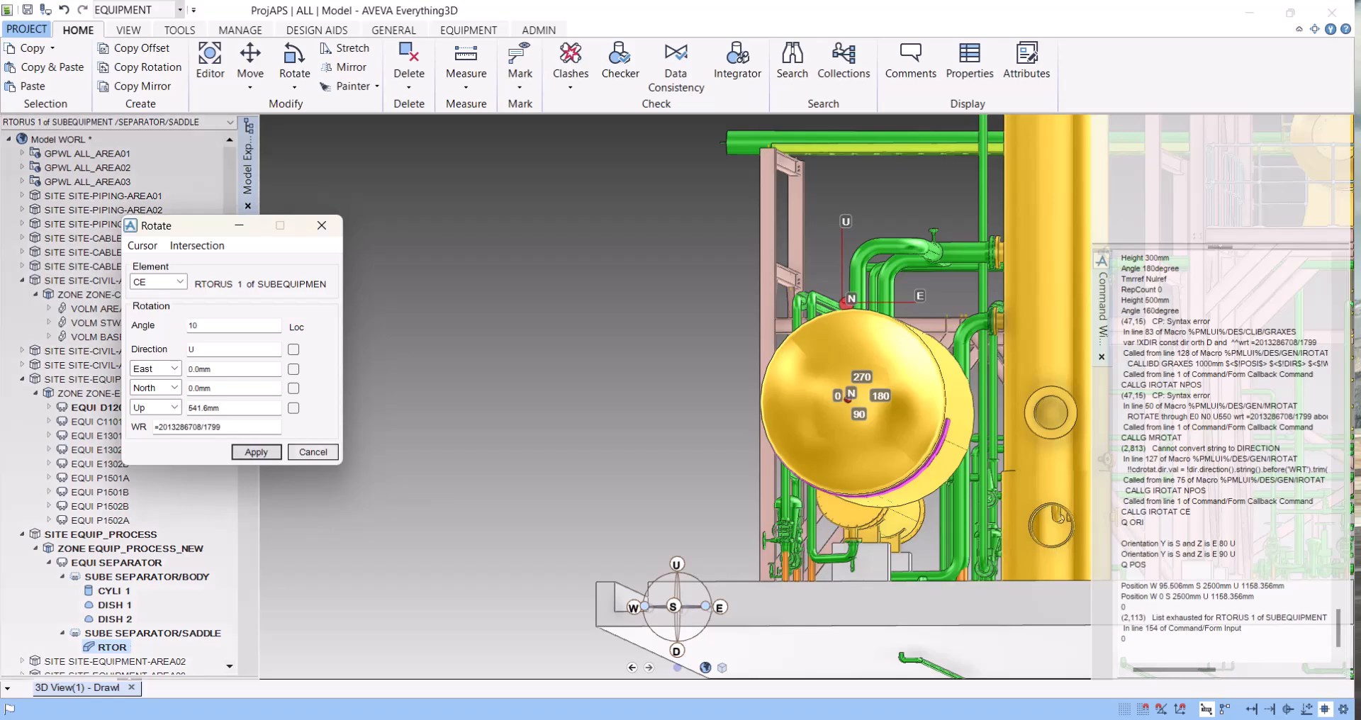
pyautogui.moveTo(638, 383); pyautogui.dragTo(854, 422, button='middle')
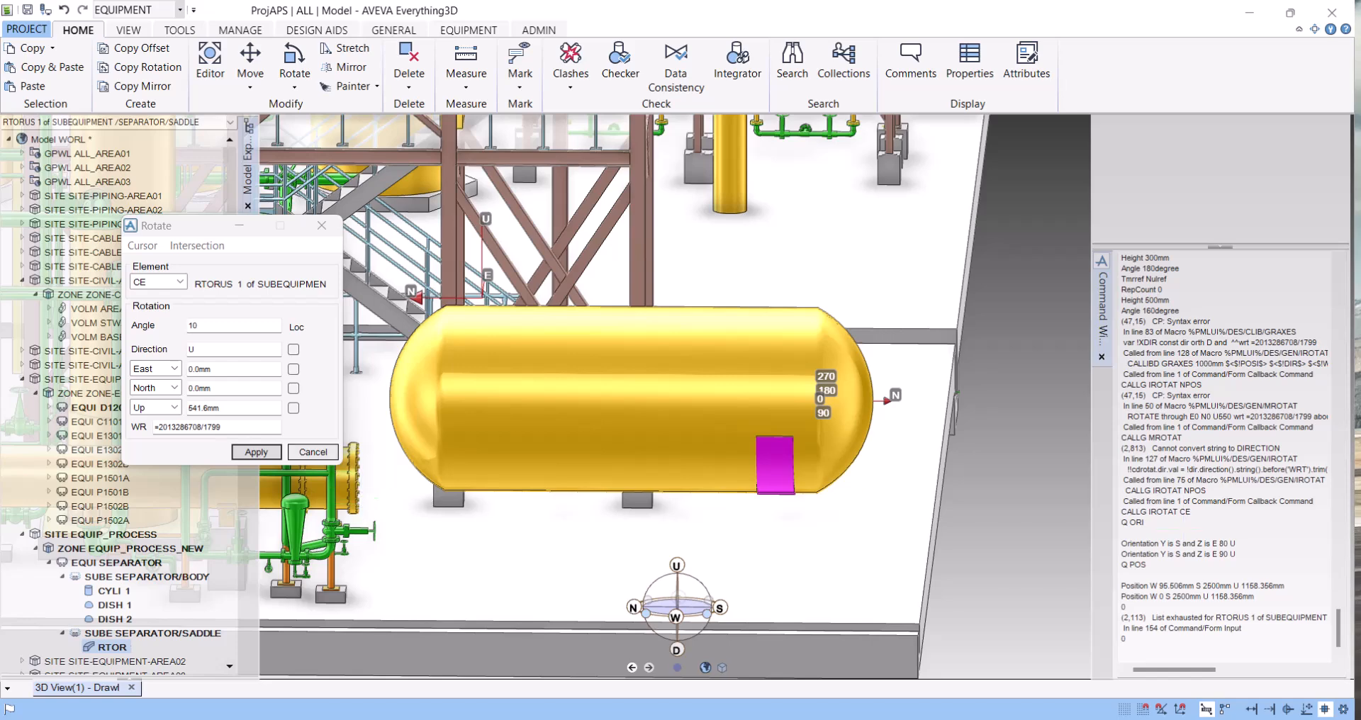
pyautogui.click(313, 452)
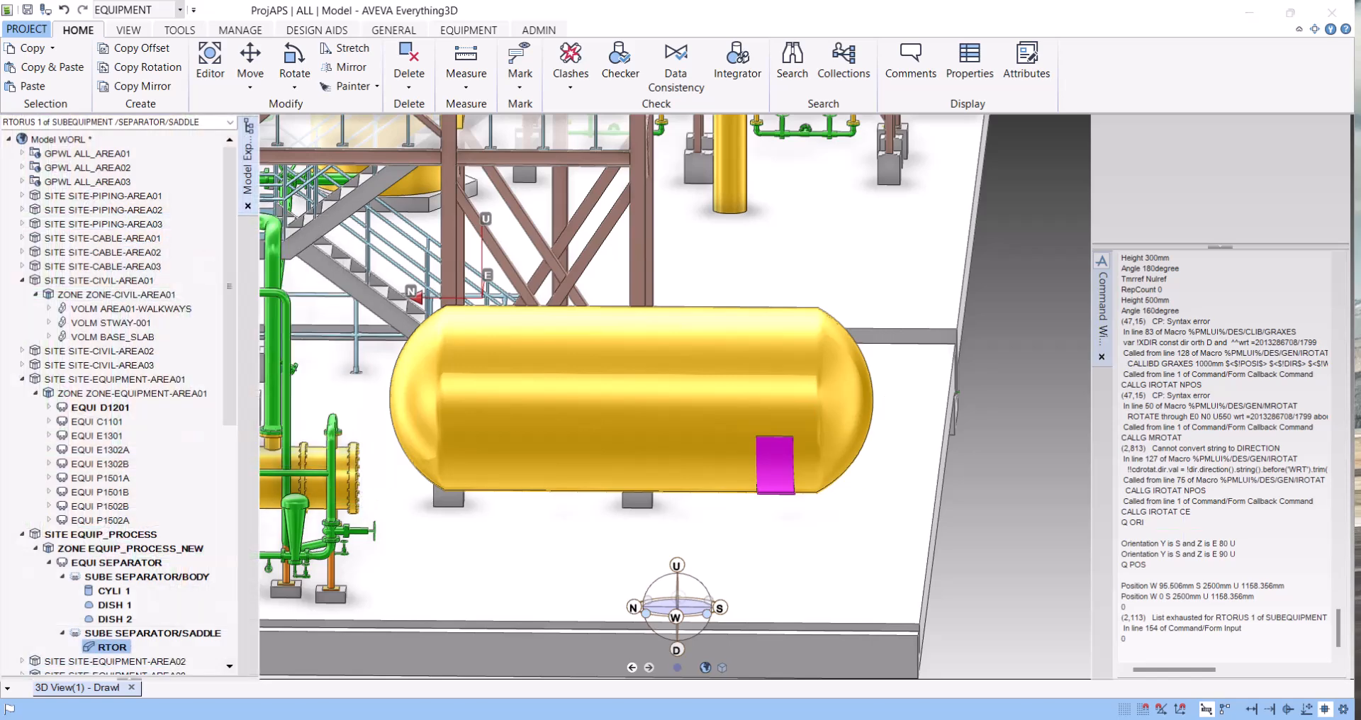
# Create a box primitive in SEPARATOR/SADDLE between two points picked near the saddle, about 542 mm apart, without giving a Z length.
pyautogui.moveTo(803, 495)
pyautogui.mouseDown(button='middle')
pyautogui.moveTo(735, 441)
pyautogui.moveTo(650, 487)
pyautogui.mouseUp(button='middle')
pyautogui.scroll(-10, 802, 496)
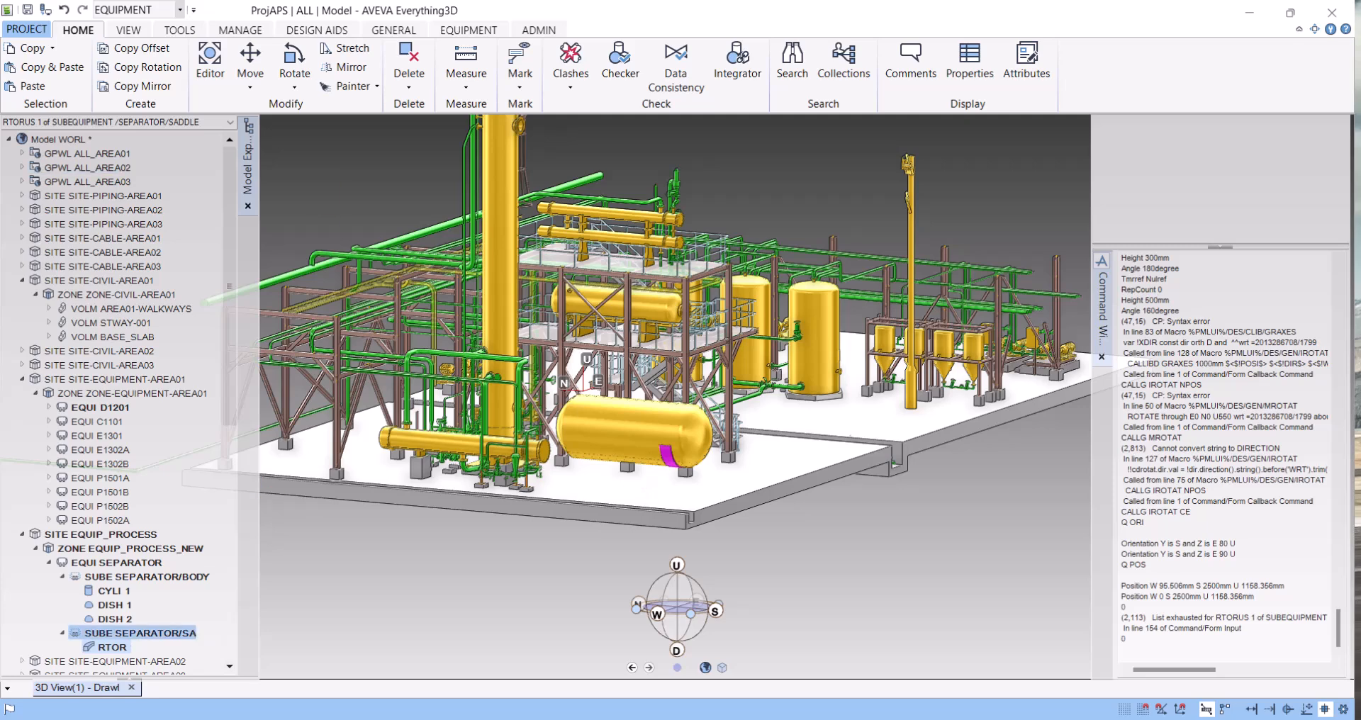
pyautogui.click(469, 30)
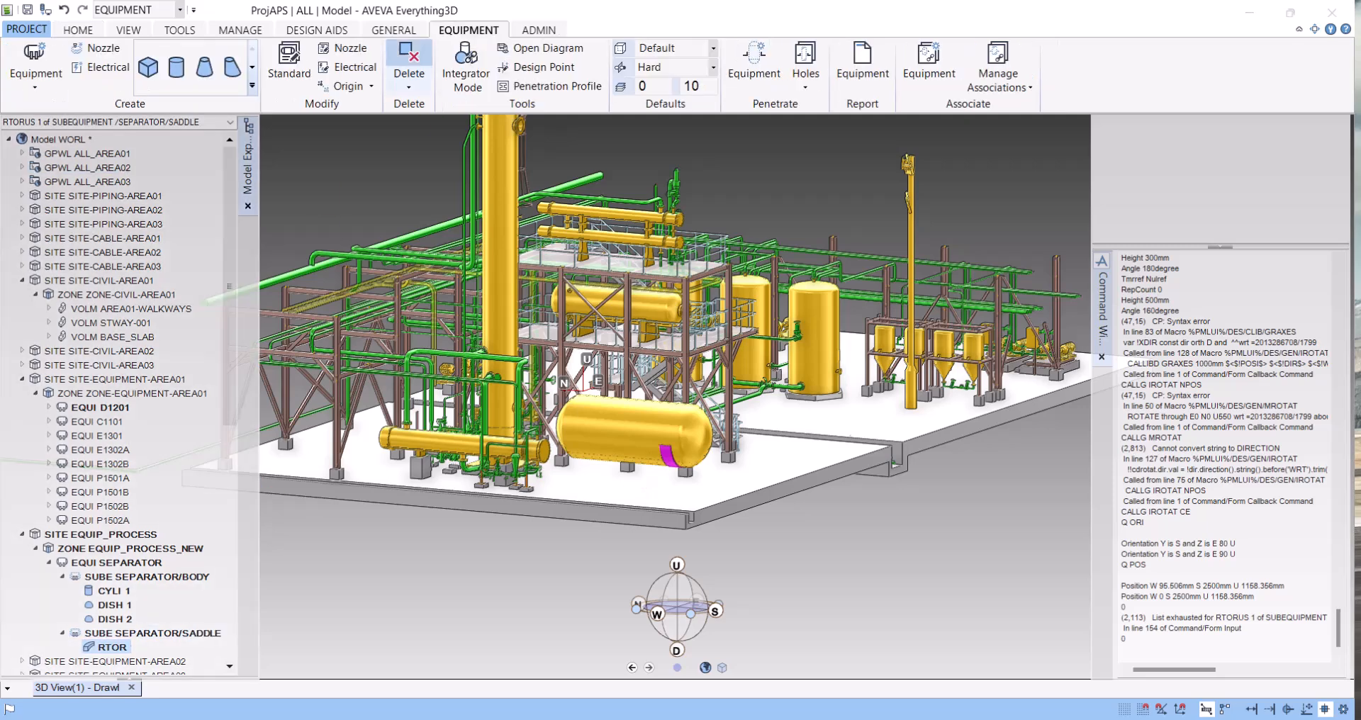
pyautogui.click(148, 67)
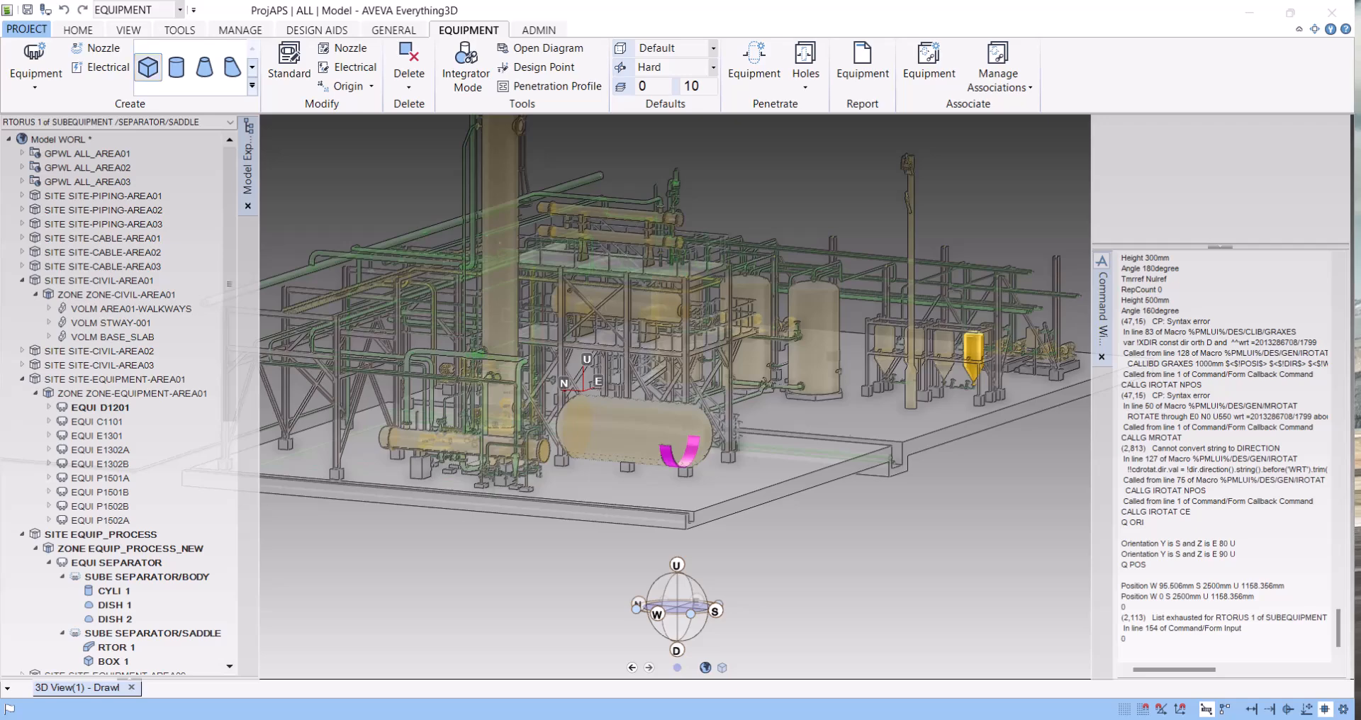
pyautogui.scroll(10, 680, 468)
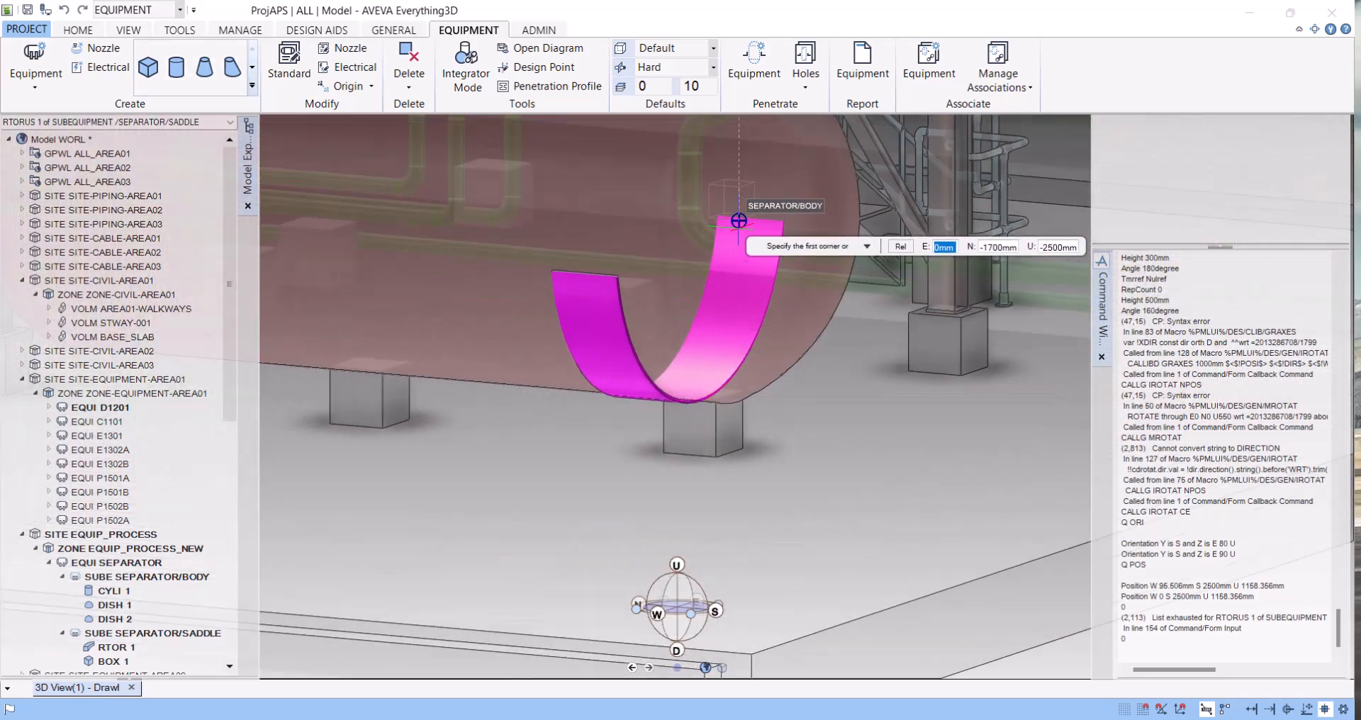
pyautogui.click(739, 221)
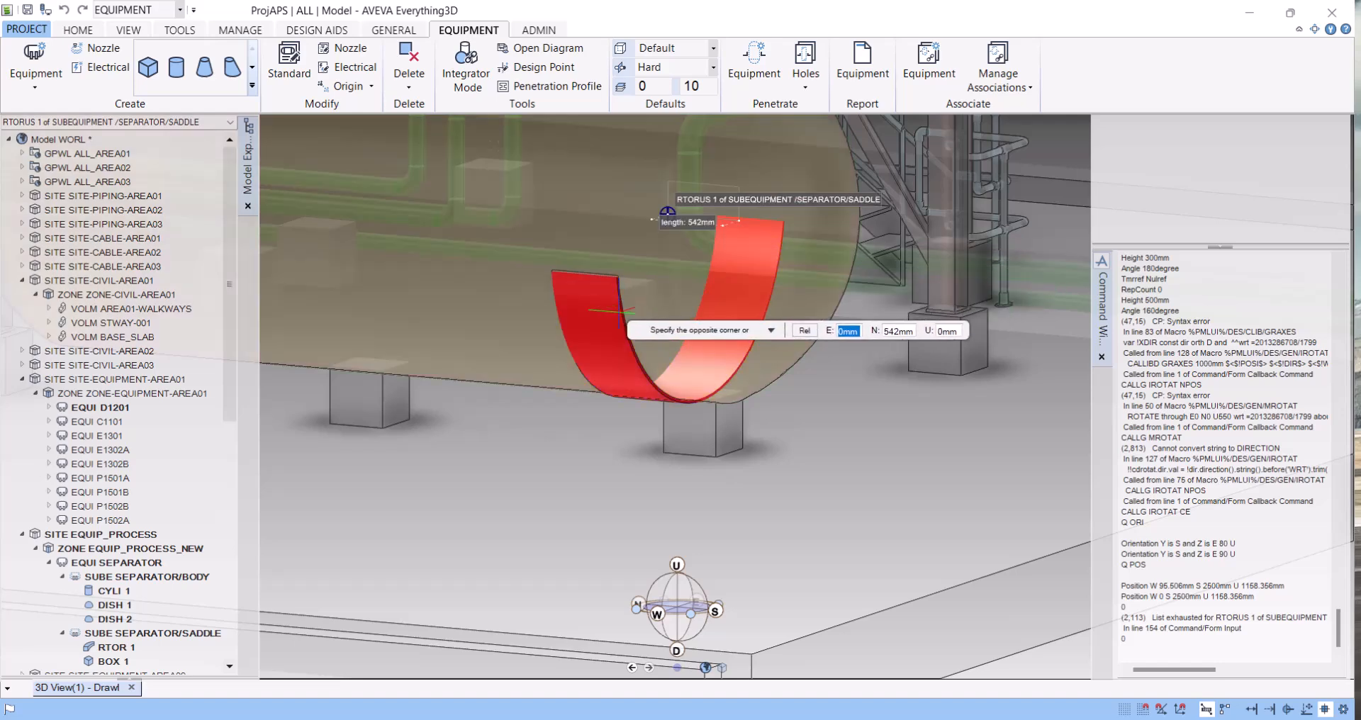
pyautogui.click(668, 213)
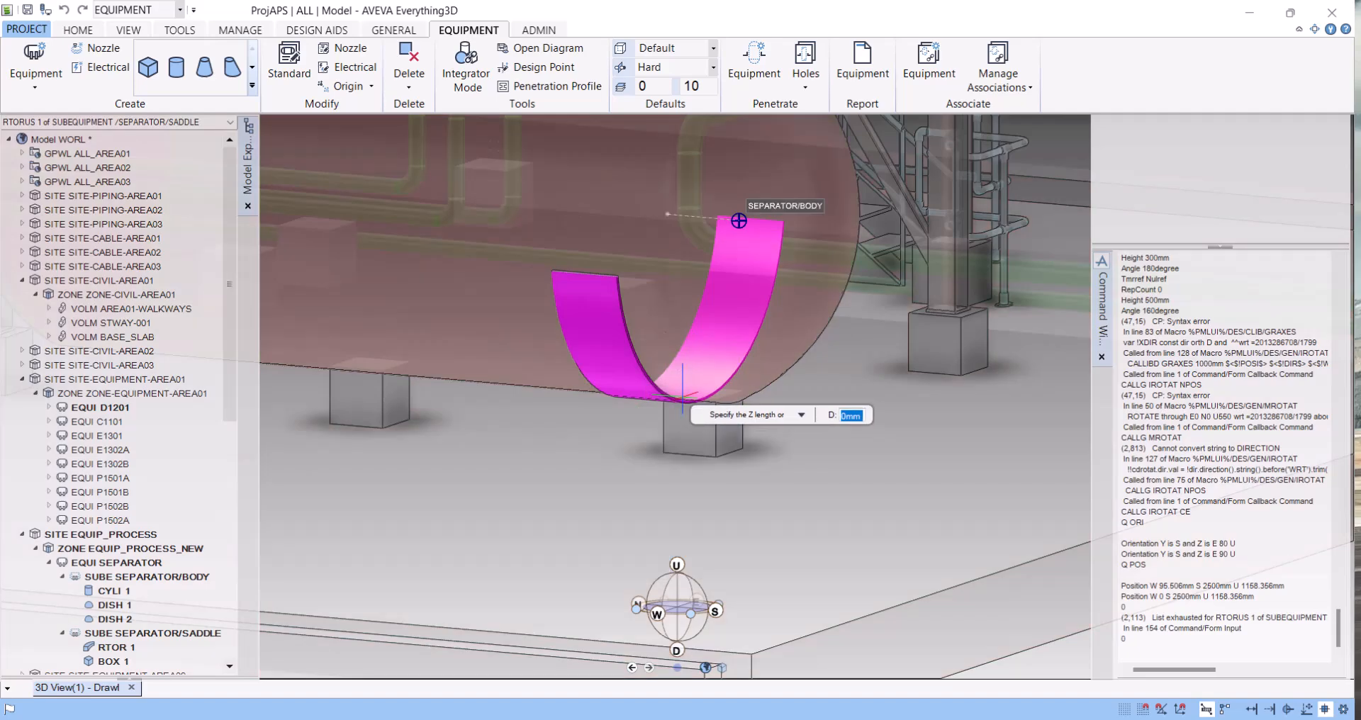
pyautogui.press('Escape')
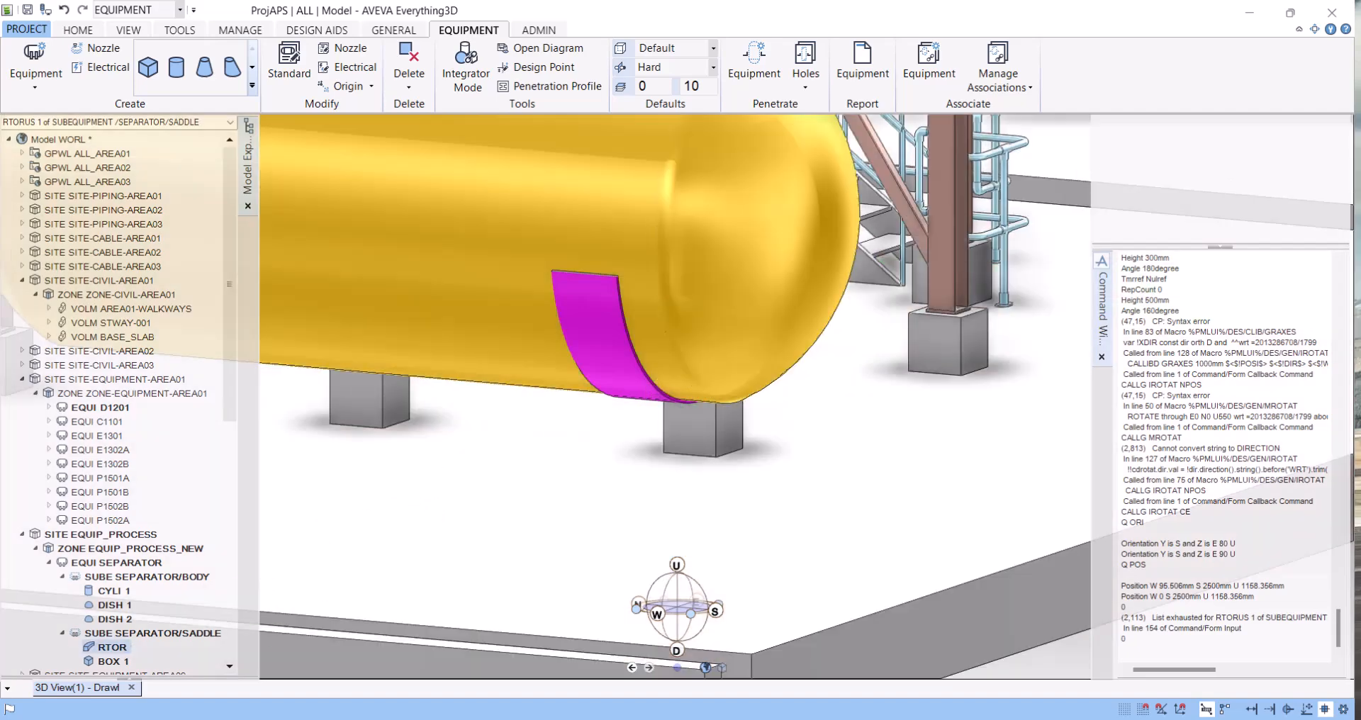
# Select BOX 1 under SEPARATOR/SADDLE and query its attributes with Q ATT.
pyautogui.click(109, 662)
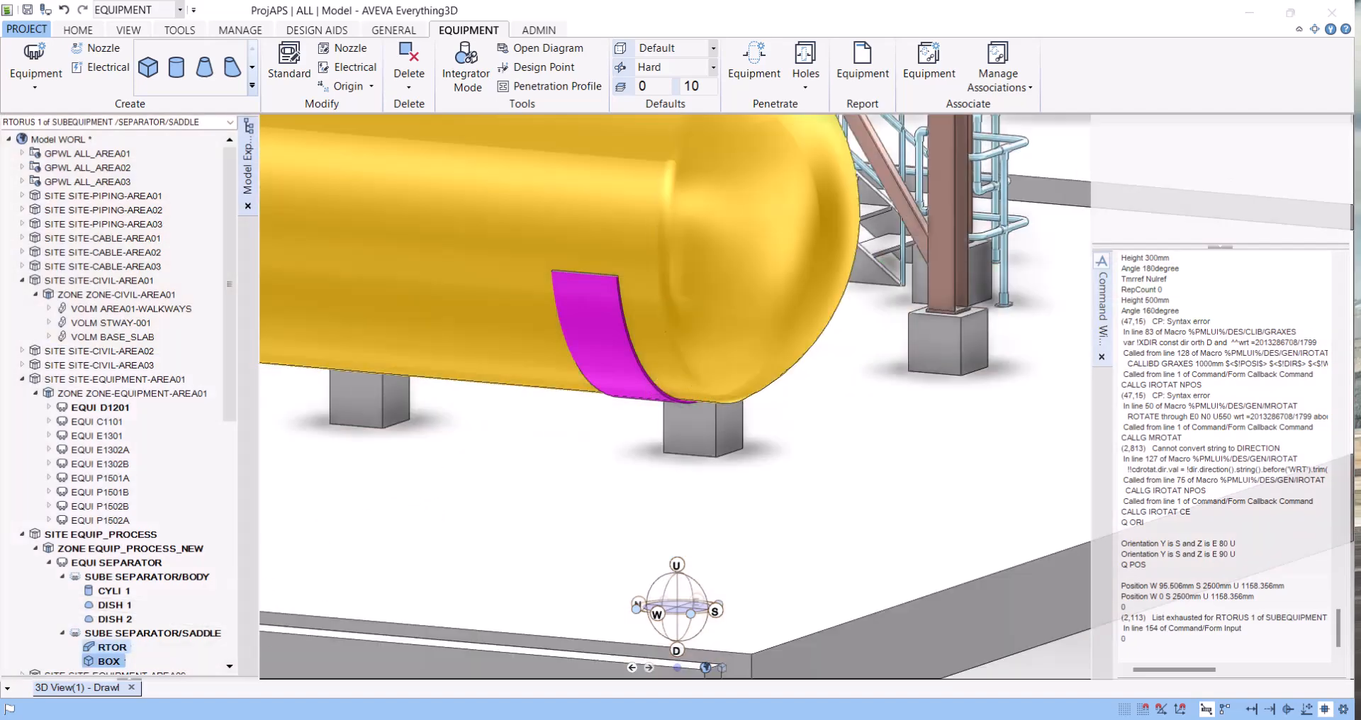
pyautogui.scroll(-4, 504, 411)
pyautogui.click(1135, 649)
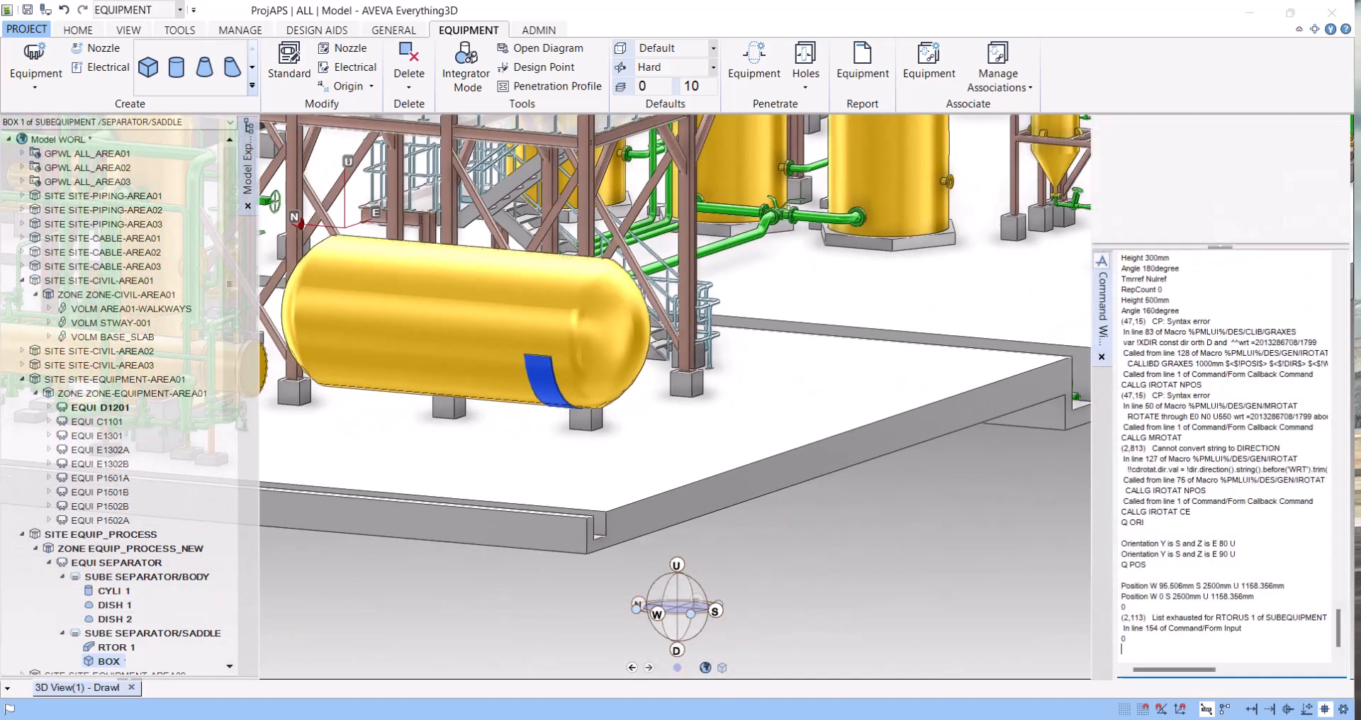
pyautogui.write('Q ATT')
pyautogui.press('Return')
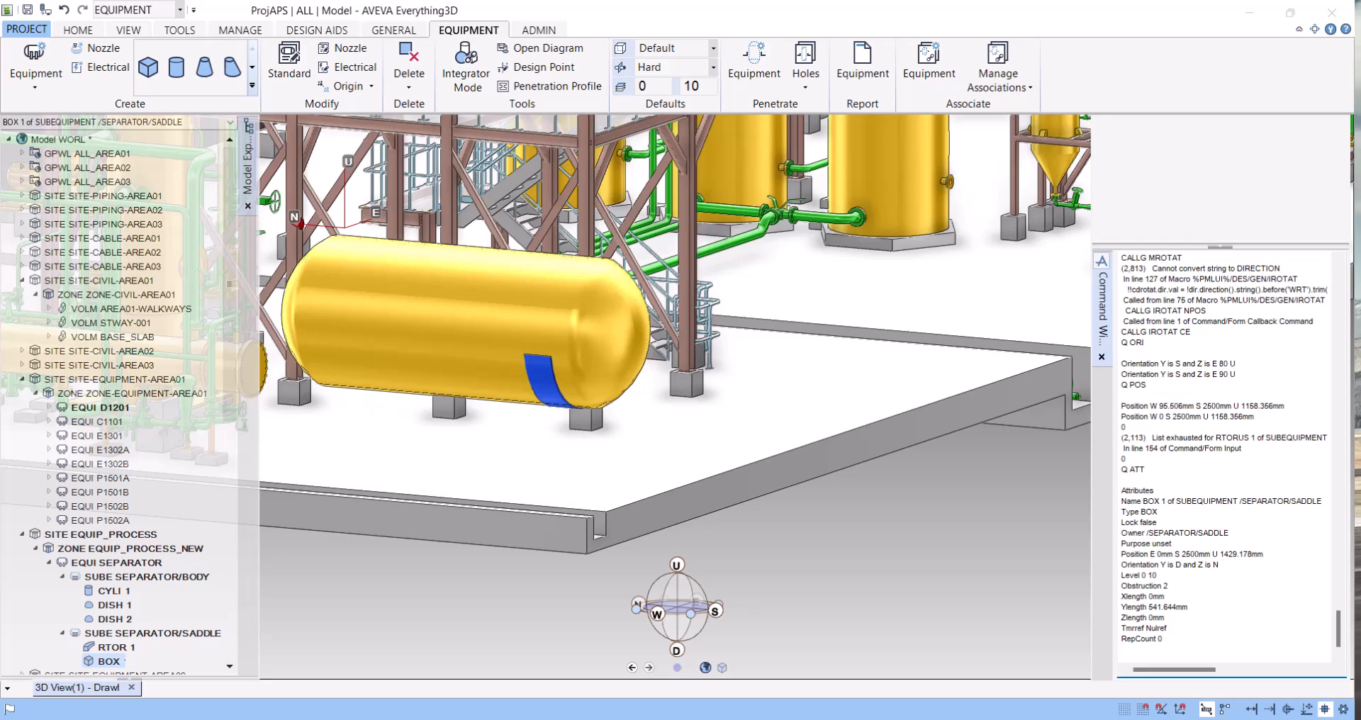
# Reset the box's Ylength to 0, then size it with XLEN 500 YLEN 2500 ZLEN 2500.
pyautogui.write('Ylength 541.644mm')
pyautogui.hotkey('ctrl', 'shift', 'Left')
pyautogui.write('0')
pyautogui.press('Return')
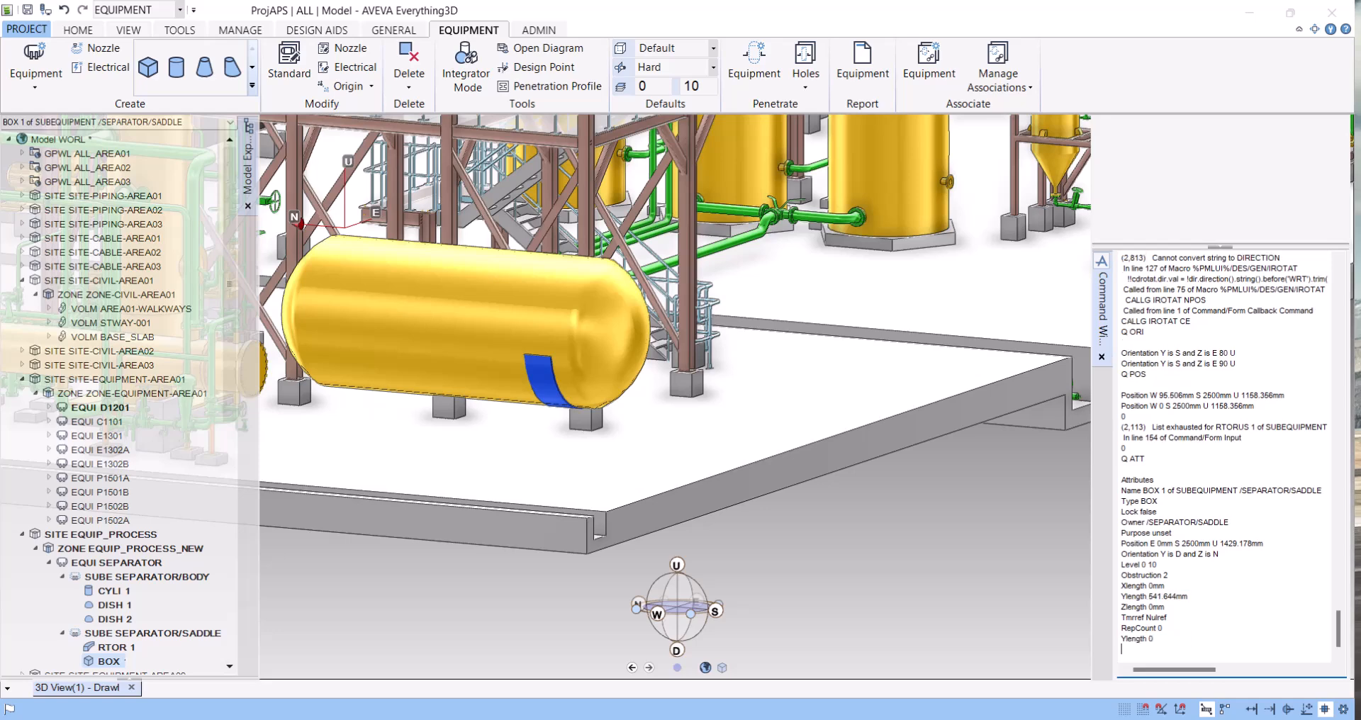
pyautogui.write('XLEN 500')
pyautogui.press('Return')
pyautogui.moveTo(711, 565); pyautogui.dragTo(707, 624, button='middle')
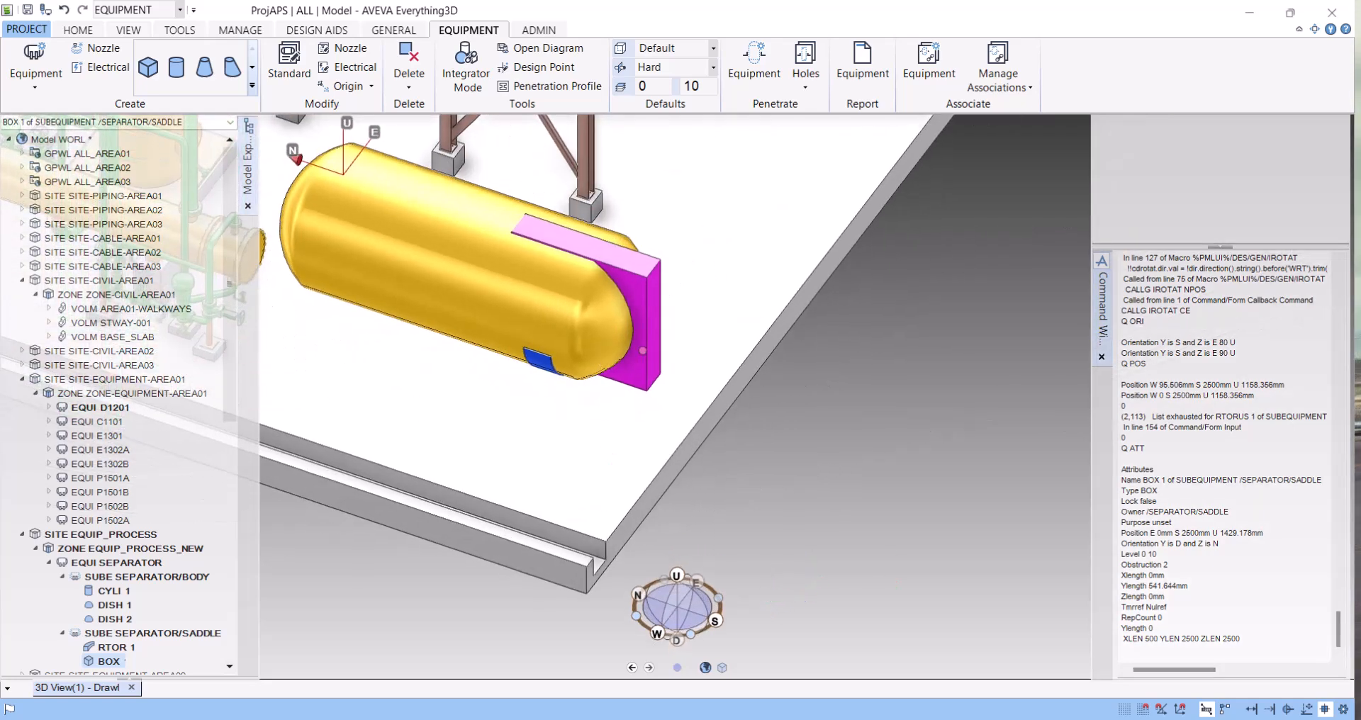
pyautogui.scroll(5, 643, 350)
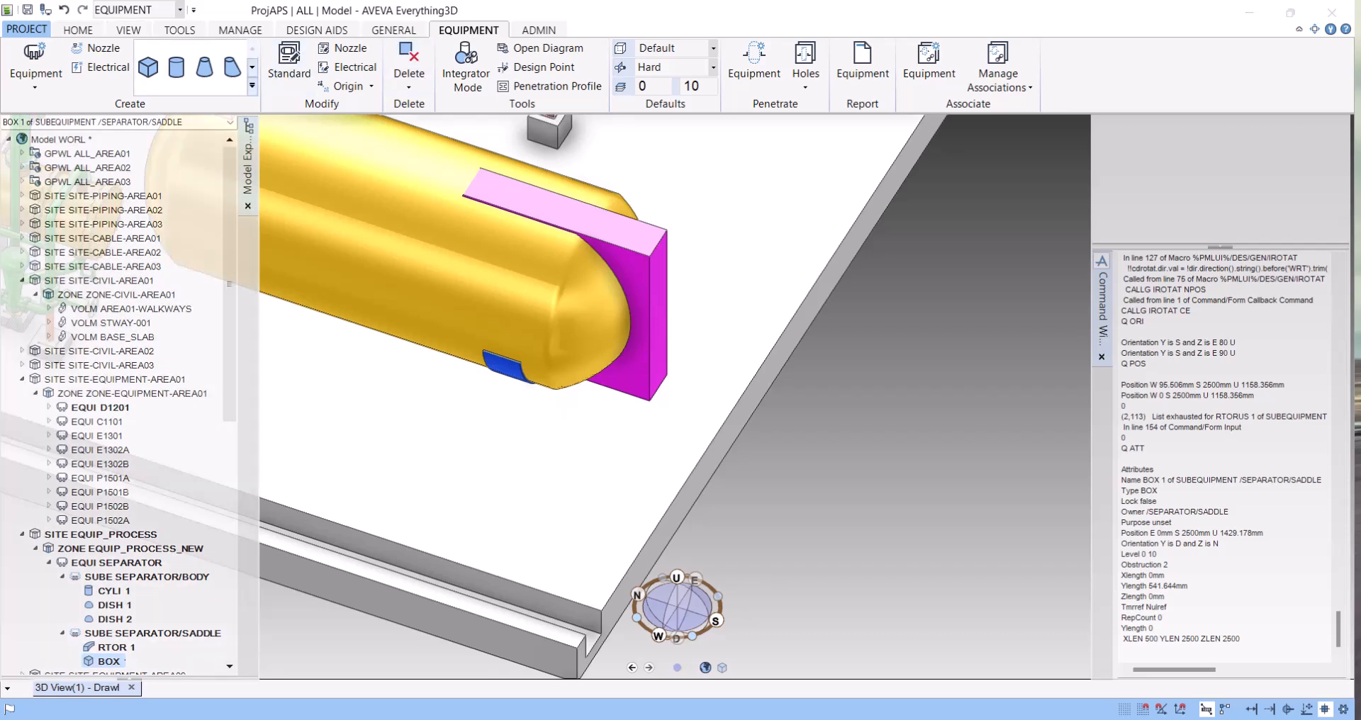
# Rotate BOX 1 by 90 degrees about direction U through a Ppoint picked on the box.
pyautogui.click(78, 29)
pyautogui.click(294, 81)
pyautogui.click(298, 125)
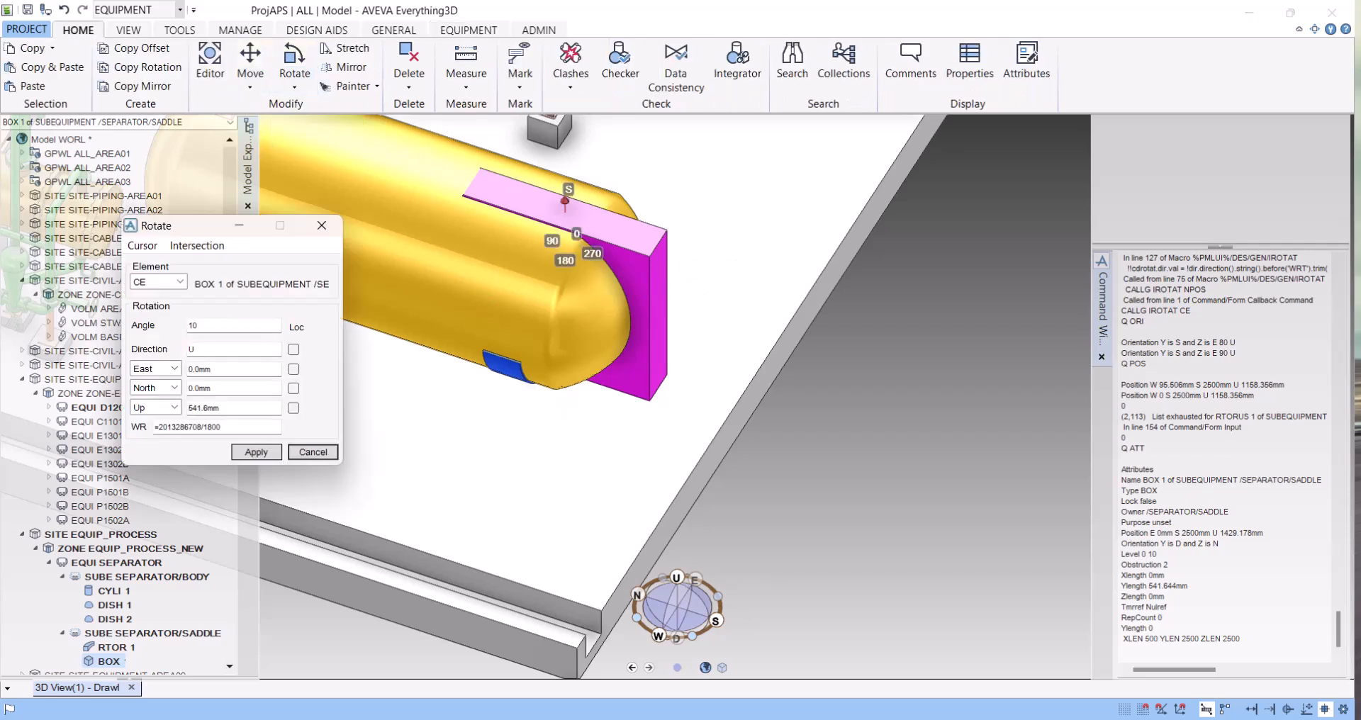
pyautogui.click(180, 283)
pyautogui.click(150, 295)
pyautogui.click(142, 246)
pyautogui.click(183, 283)
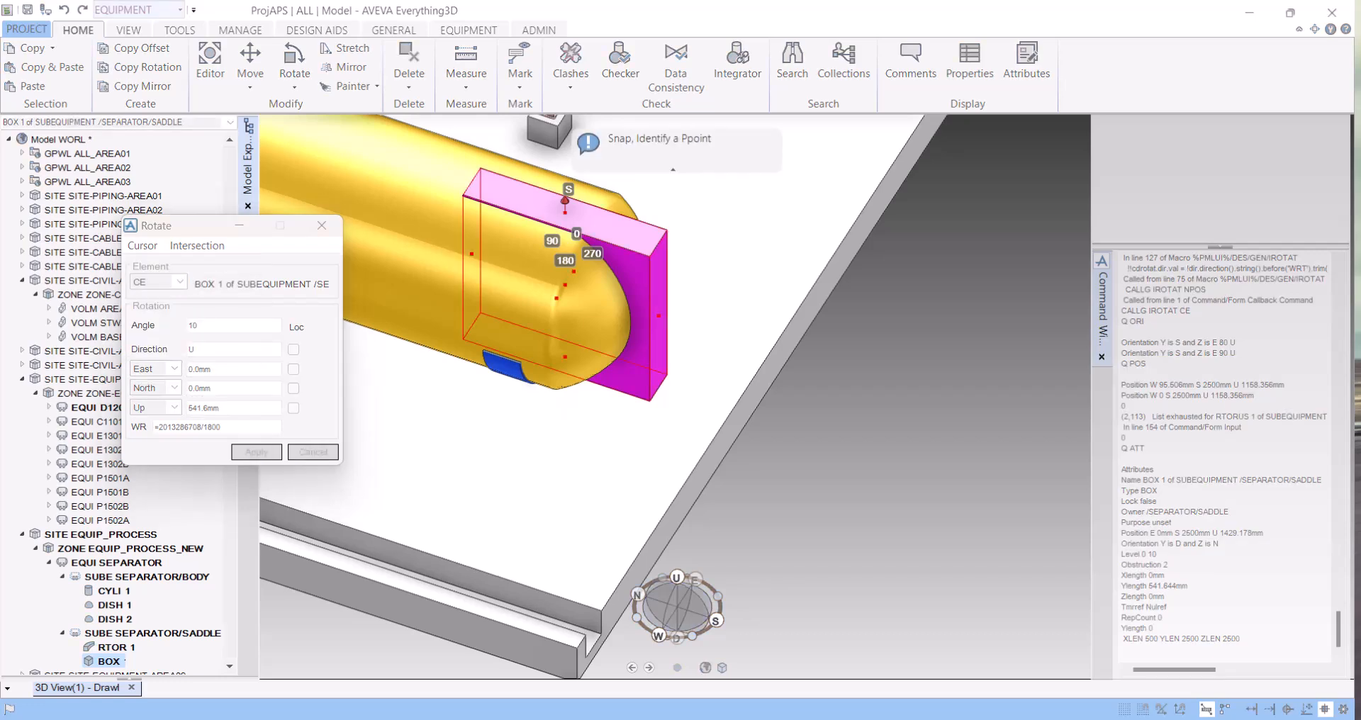
pyautogui.click(565, 200)
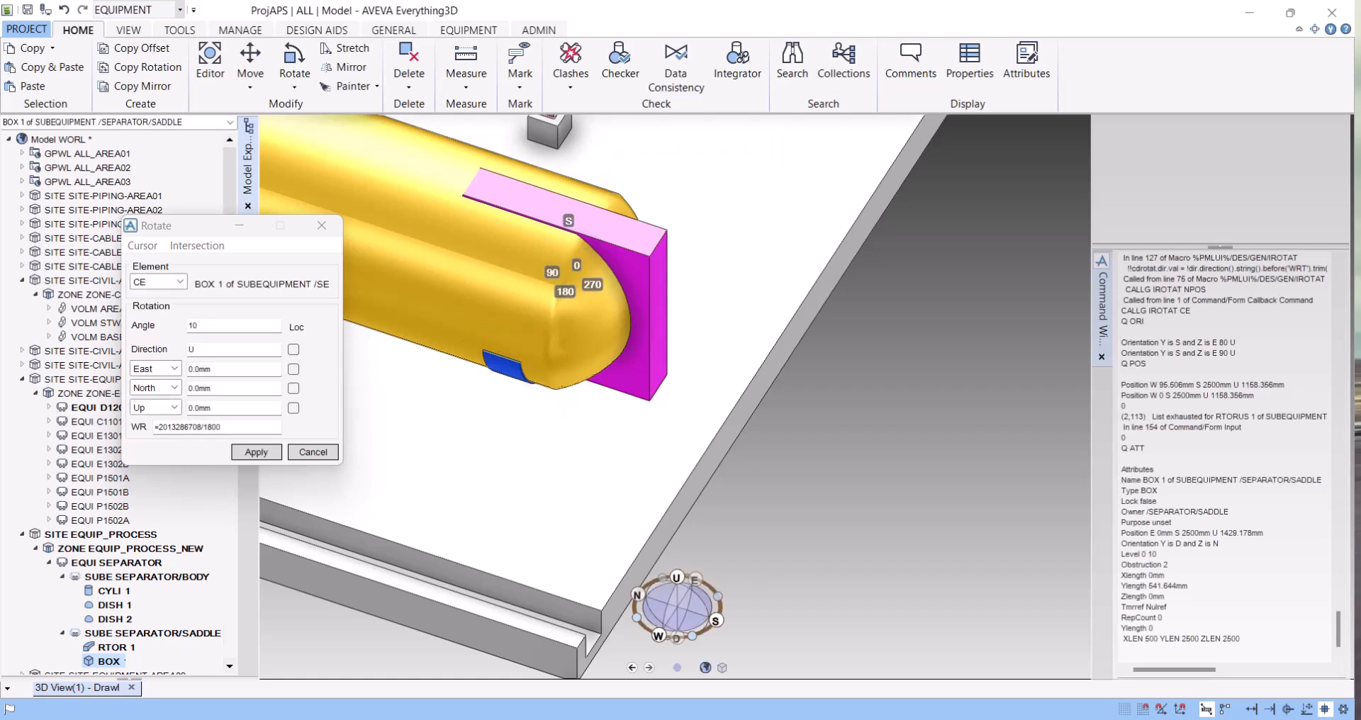
pyautogui.doubleClick(194, 326)
pyautogui.write('90')
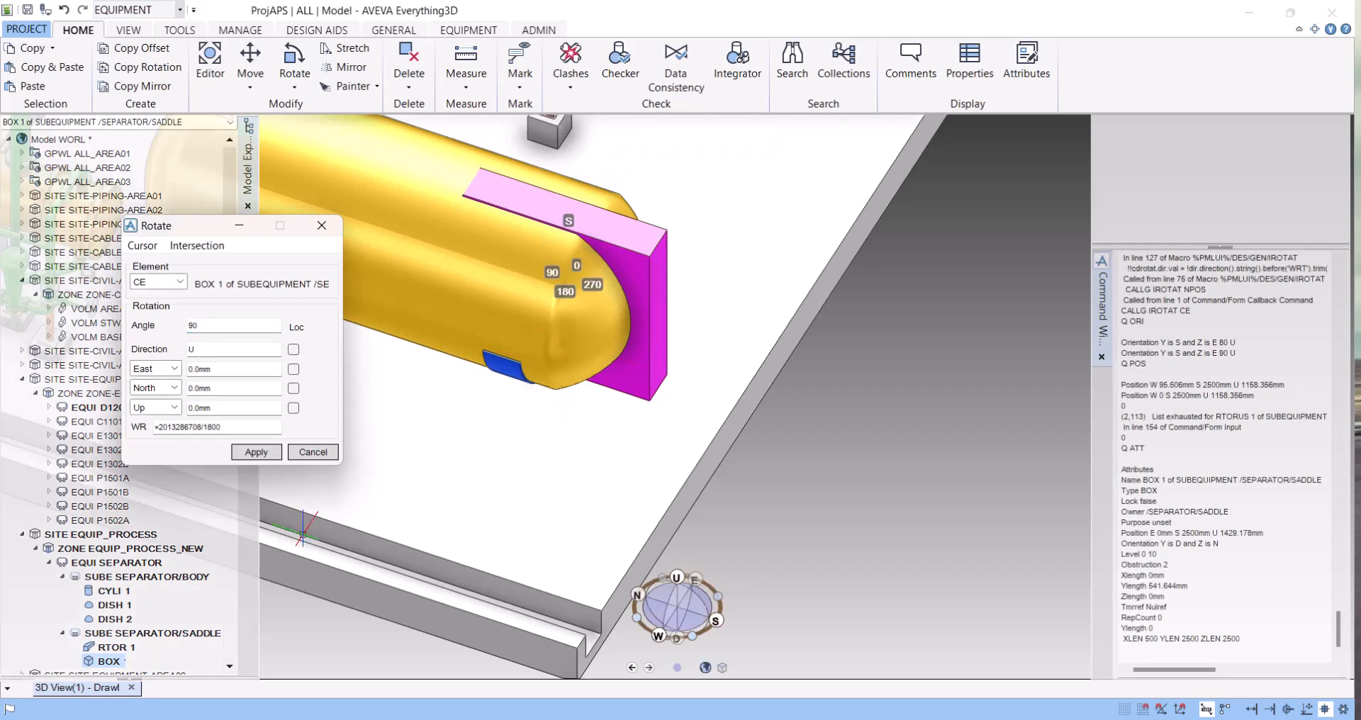
pyautogui.click(256, 453)
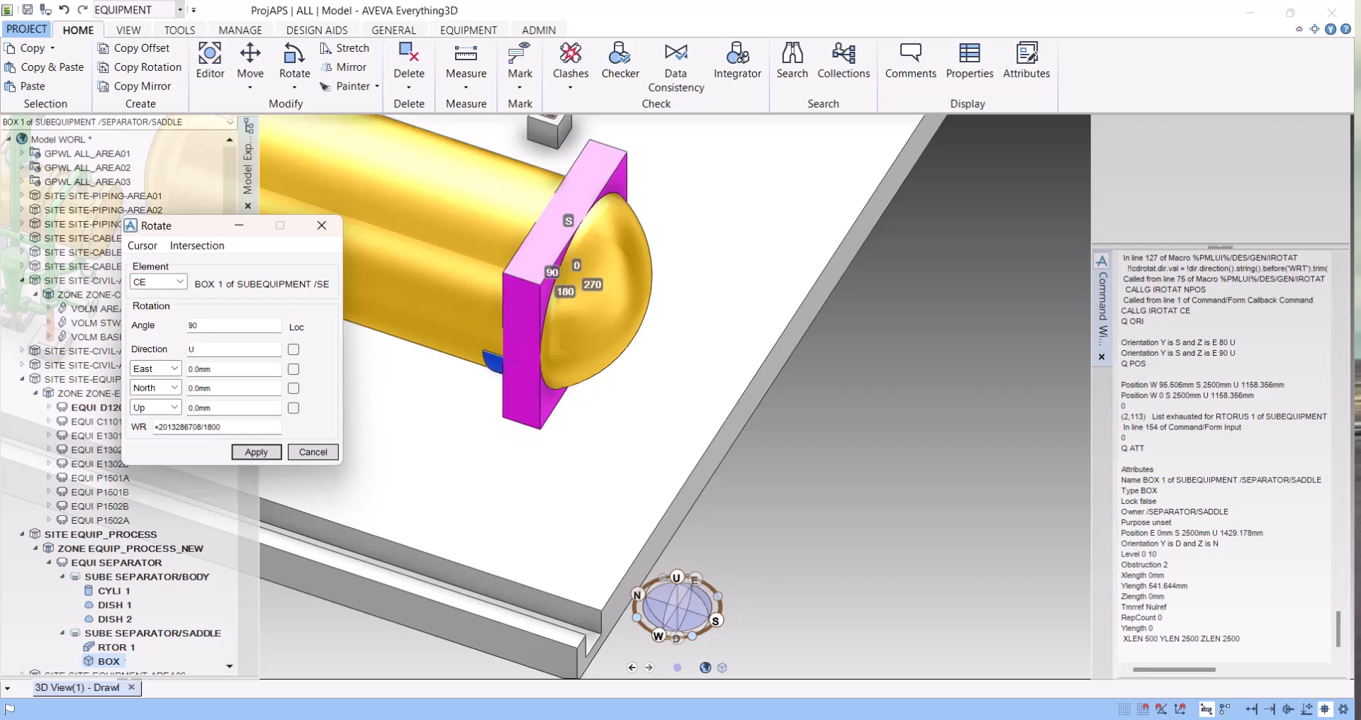
# Rotate BOX 1 back by -90 degrees about direction U.
pyautogui.click(189, 327)
pyautogui.write('-')
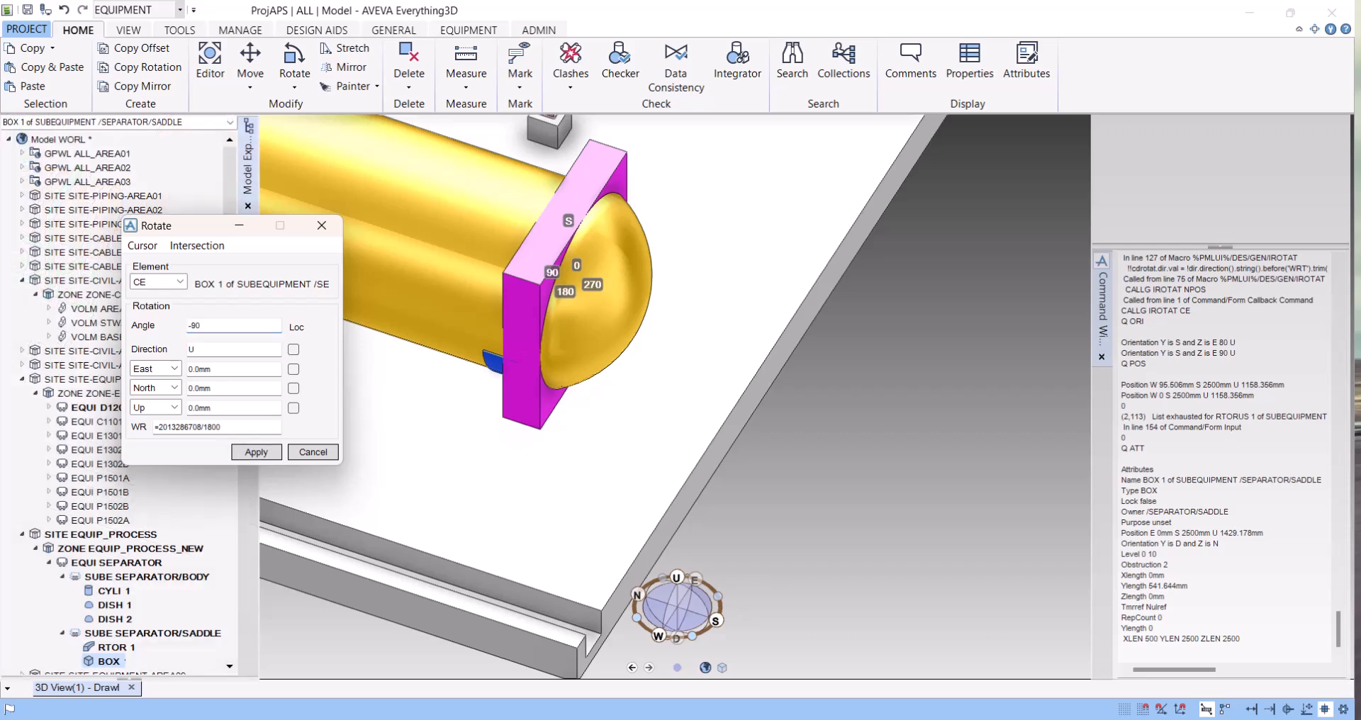
pyautogui.click(256, 452)
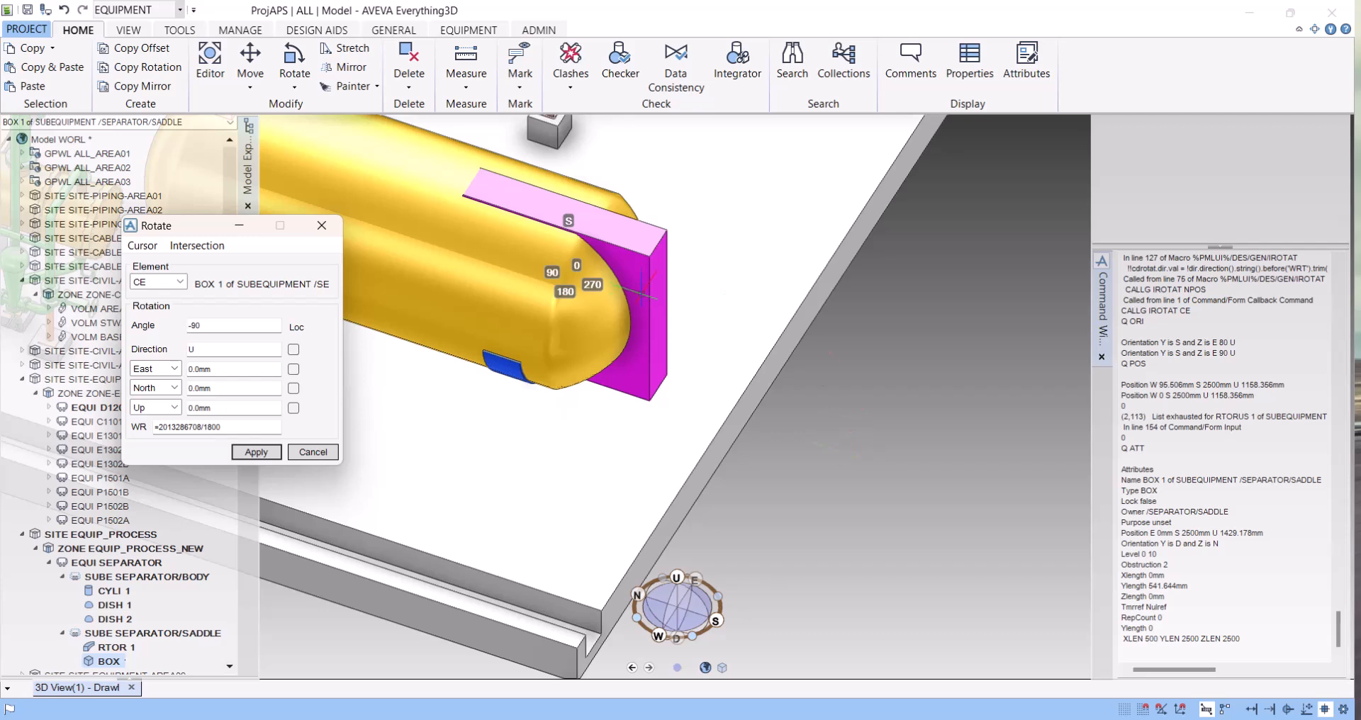
# Resize BOX 1 with XLEN 2500 YLEN 500 ZLEN 2500 and close the rotation form.
pyautogui.click(1181, 639)
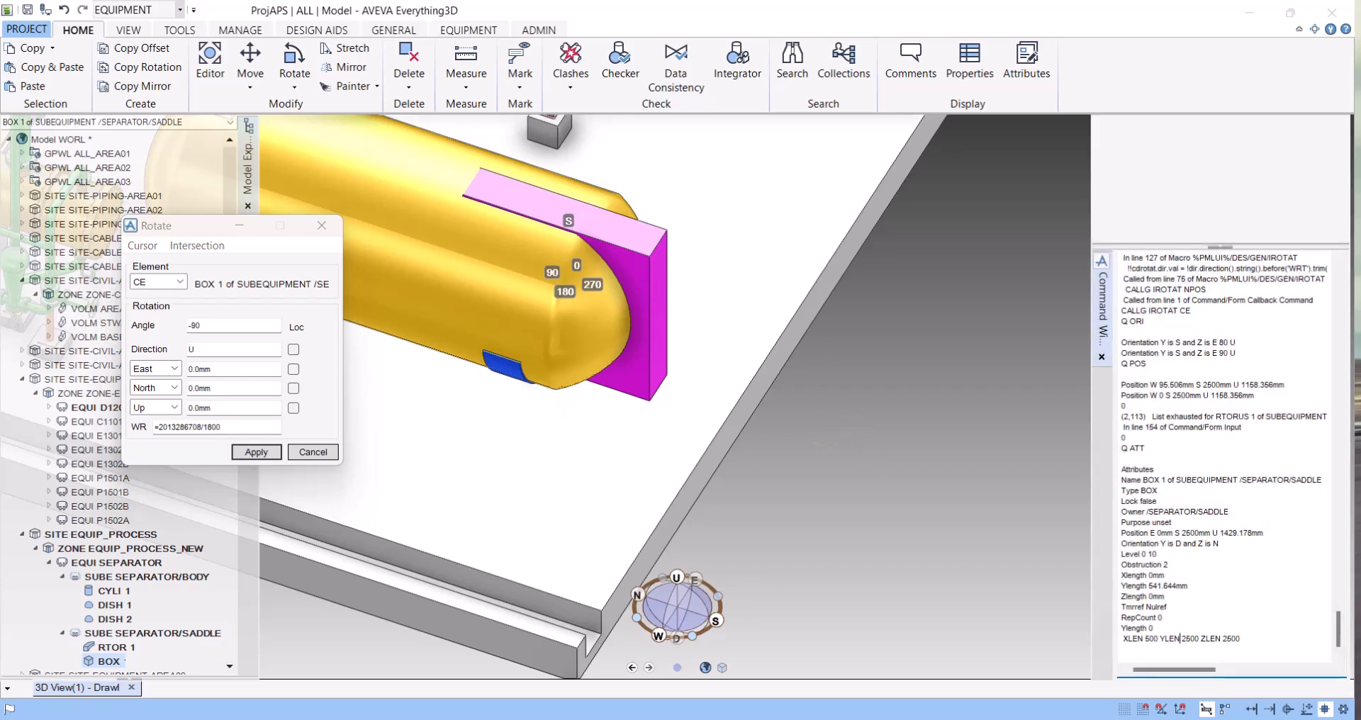
pyautogui.press('Return')
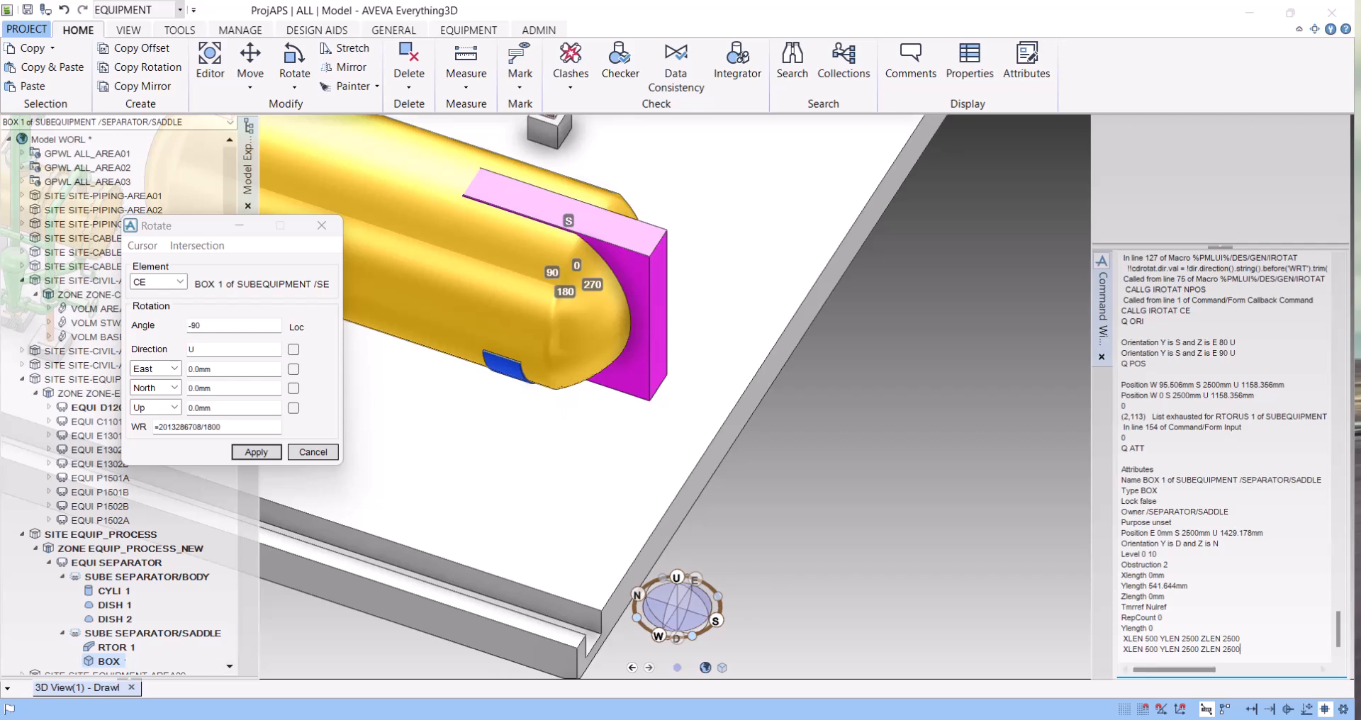
pyautogui.moveTo(1145, 650); pyautogui.dragTo(1150, 651)
pyautogui.write('2500 YLEN ')
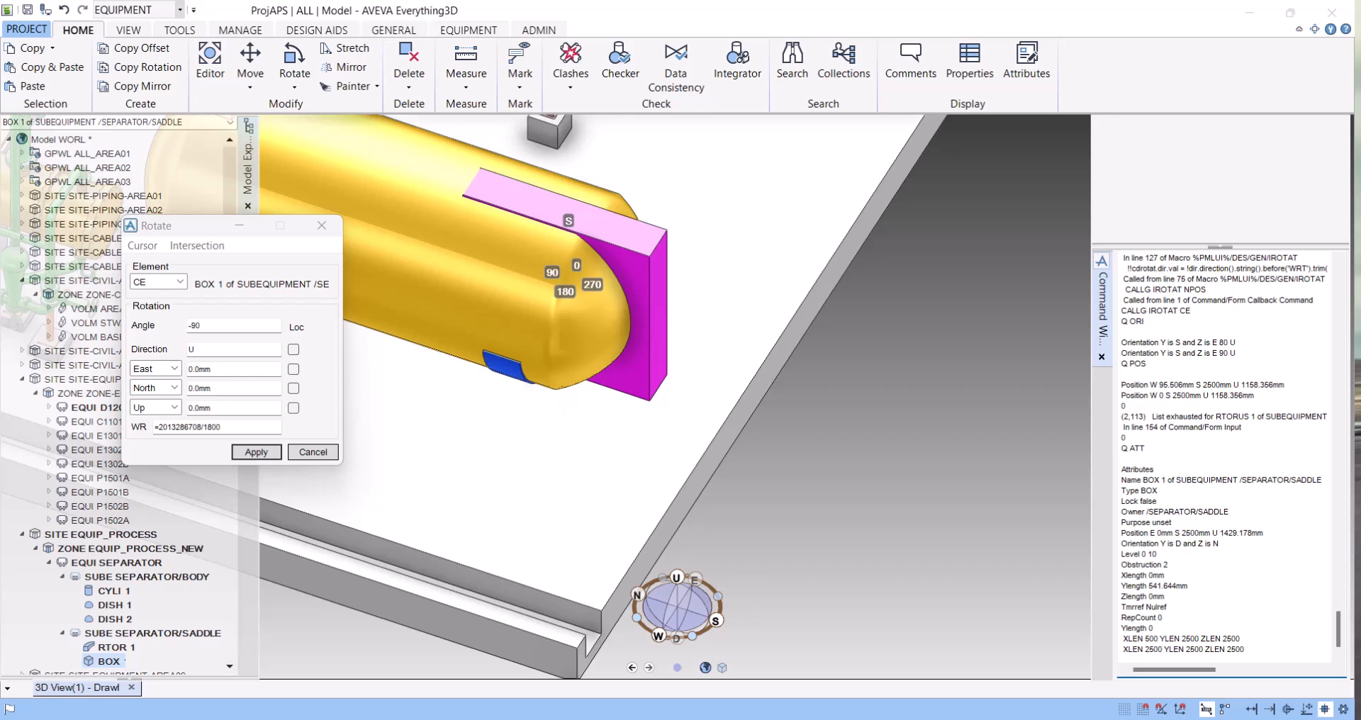
pyautogui.write('500')
pyautogui.press('Return')
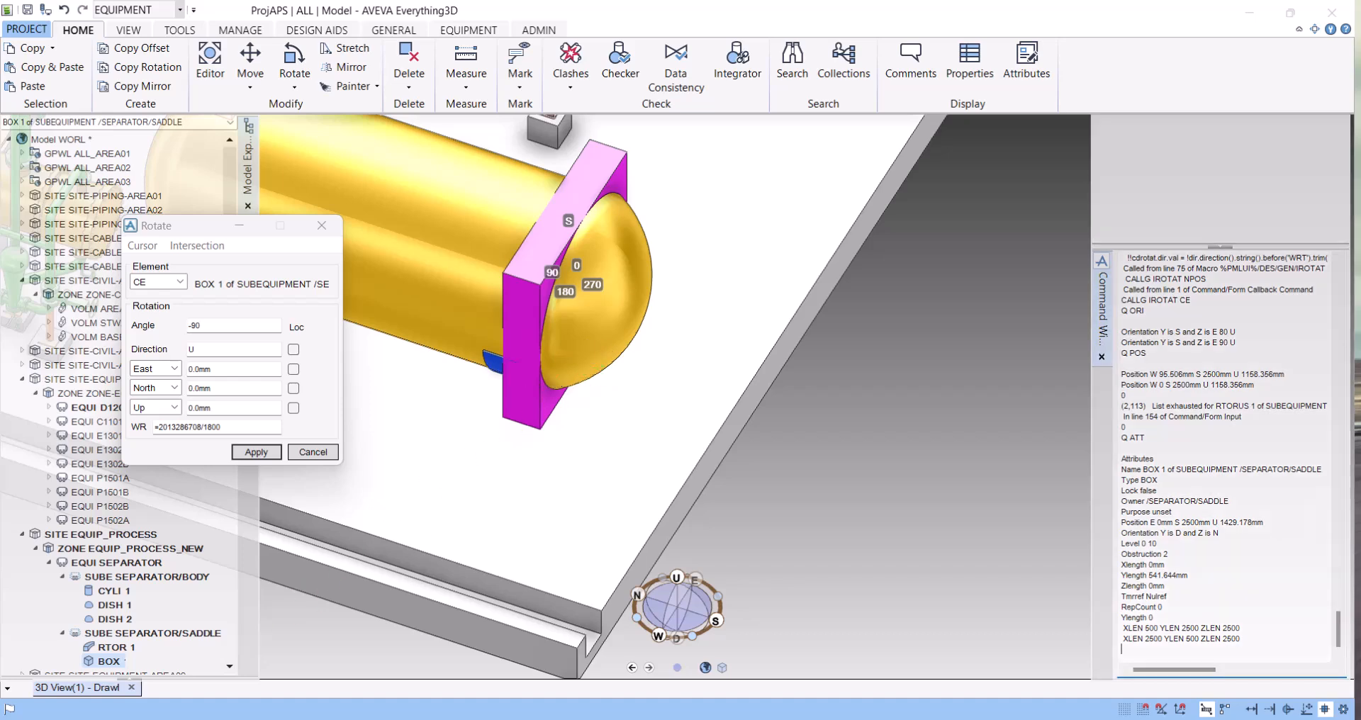
pyautogui.click(313, 452)
# Measure the distance from the box's lower corner to the top corner of the base slab.
pyautogui.scroll(-4, 450, 376)
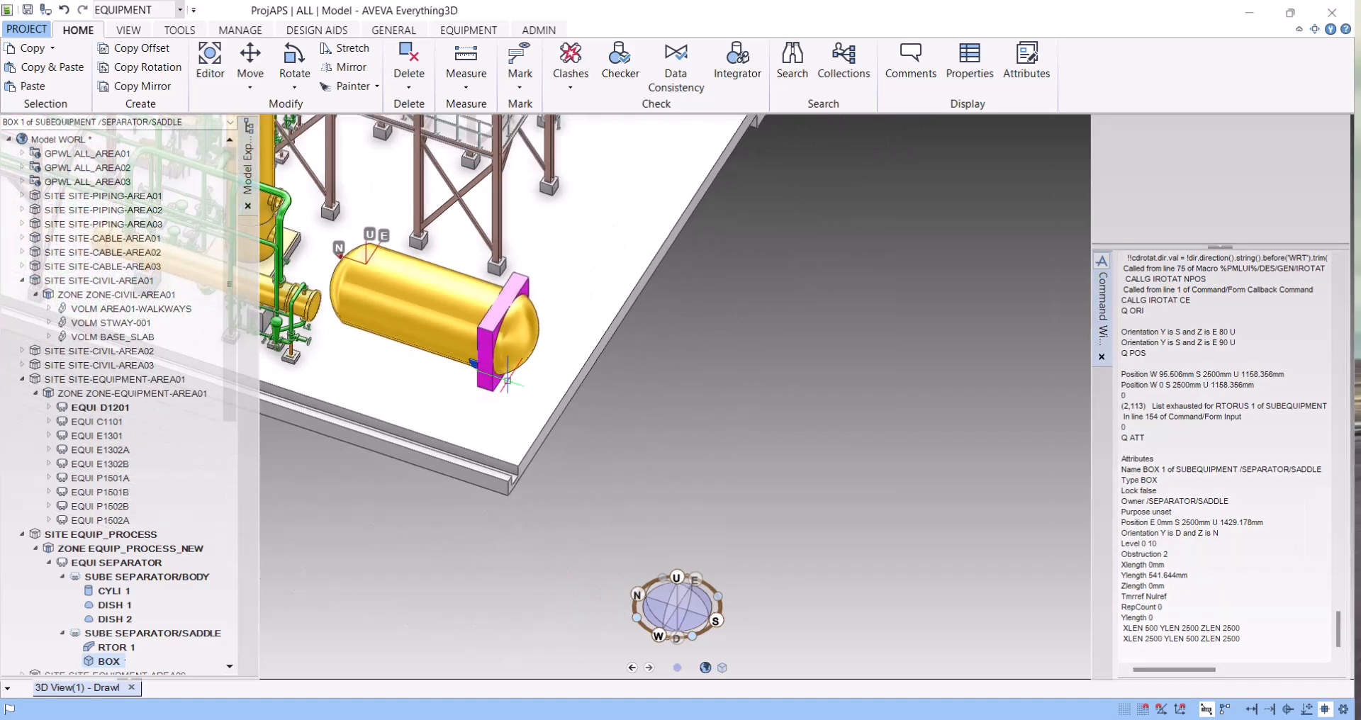
pyautogui.moveTo(507, 375)
pyautogui.mouseDown(button='middle')
pyautogui.moveTo(507, 336)
pyautogui.moveTo(588, 355)
pyautogui.moveTo(541, 342)
pyautogui.mouseUp(button='middle')
pyautogui.scroll(2, 496, 359)
pyautogui.scroll(2, 500, 356)
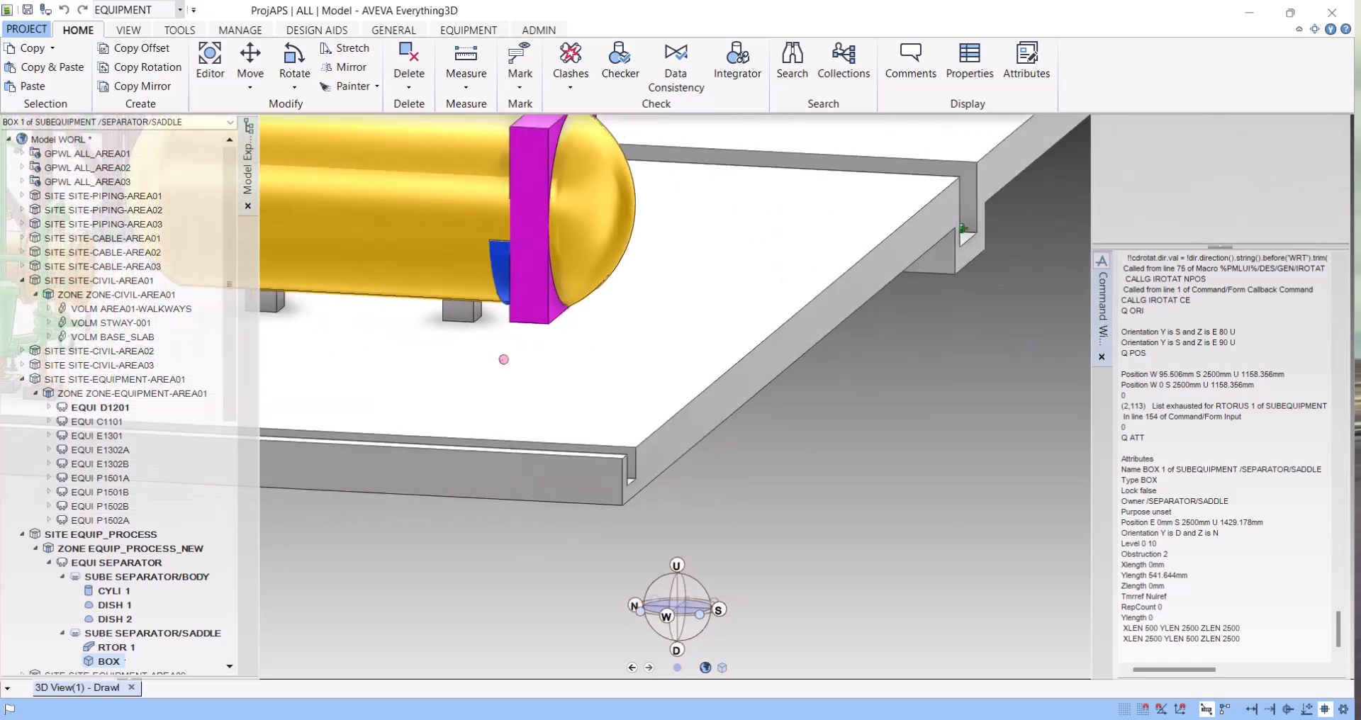
pyautogui.click(465, 76)
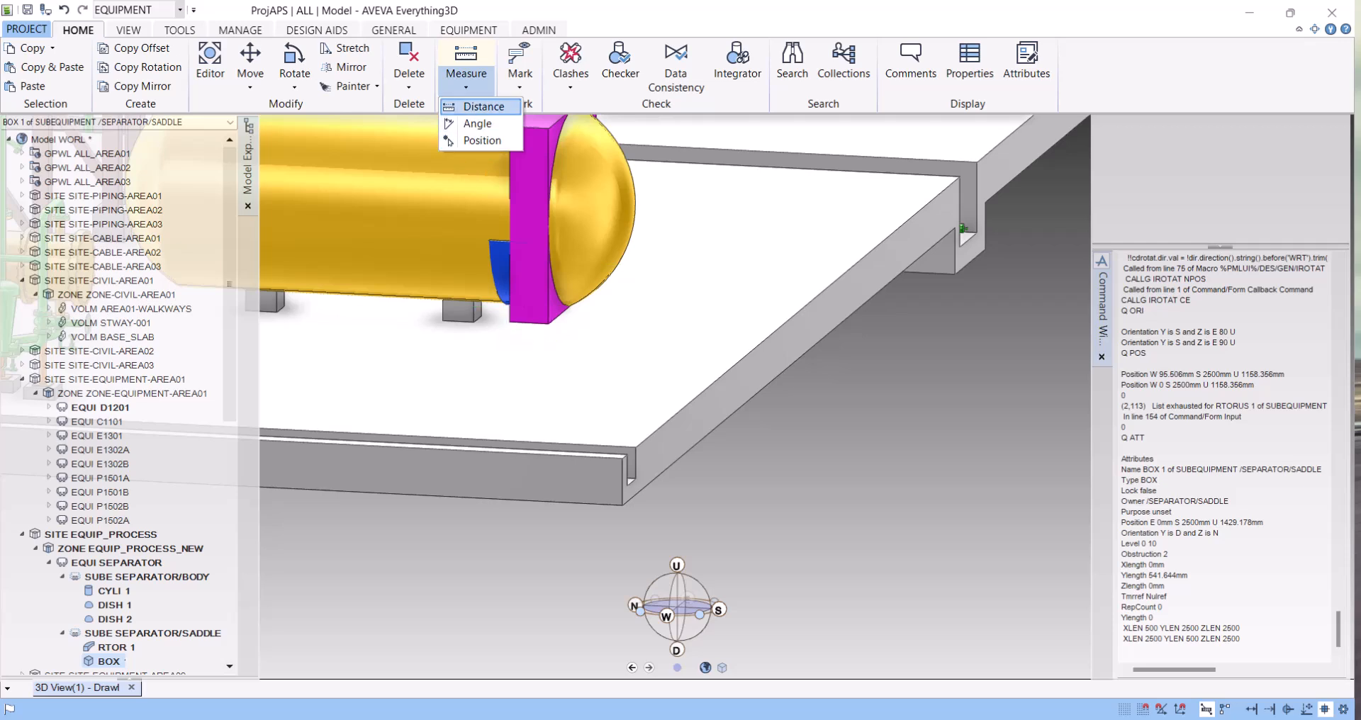
pyautogui.click(479, 107)
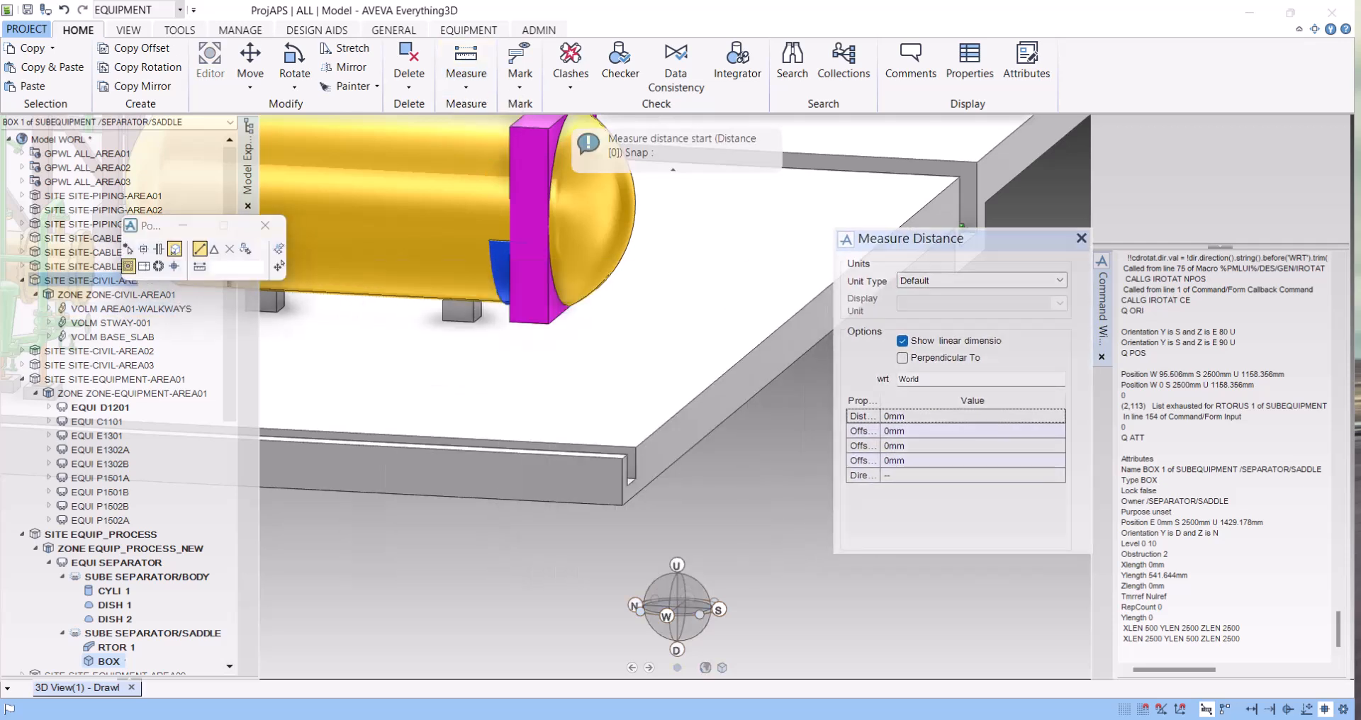
pyautogui.click(549, 323)
pyautogui.scroll(3, 604, 436)
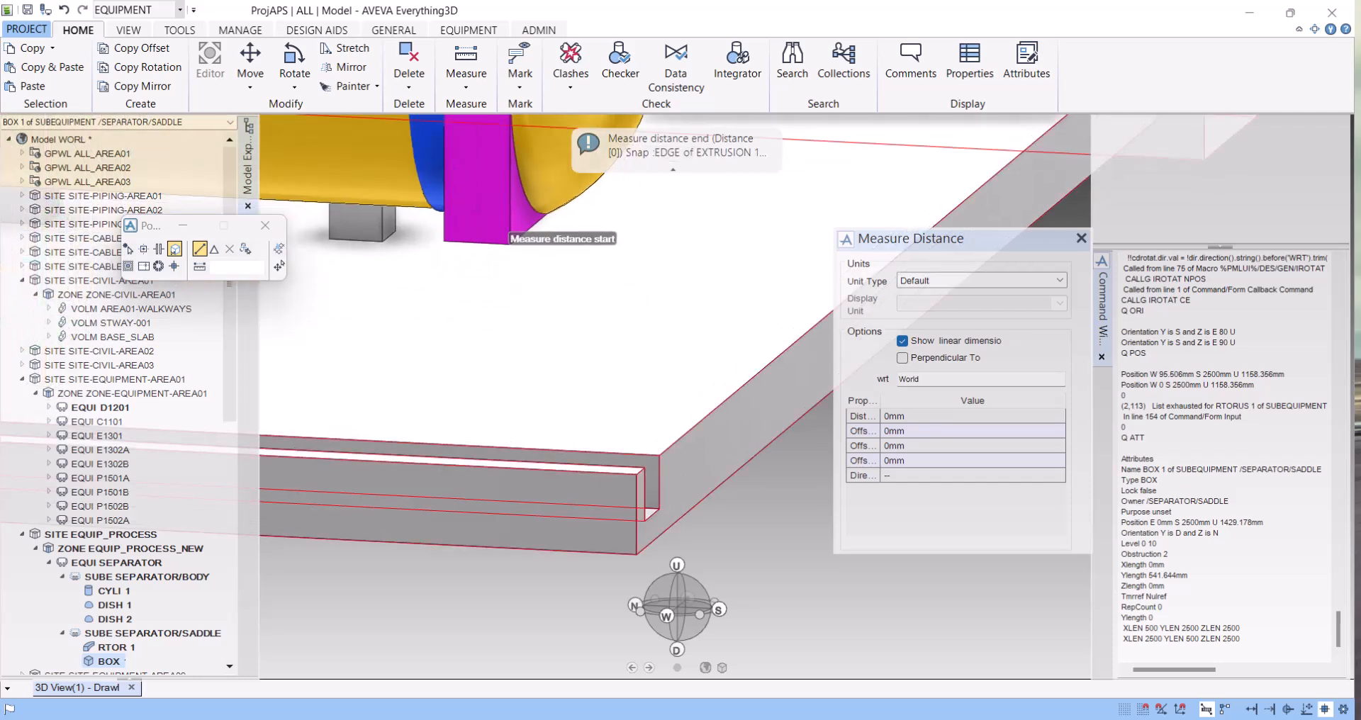
pyautogui.click(658, 452)
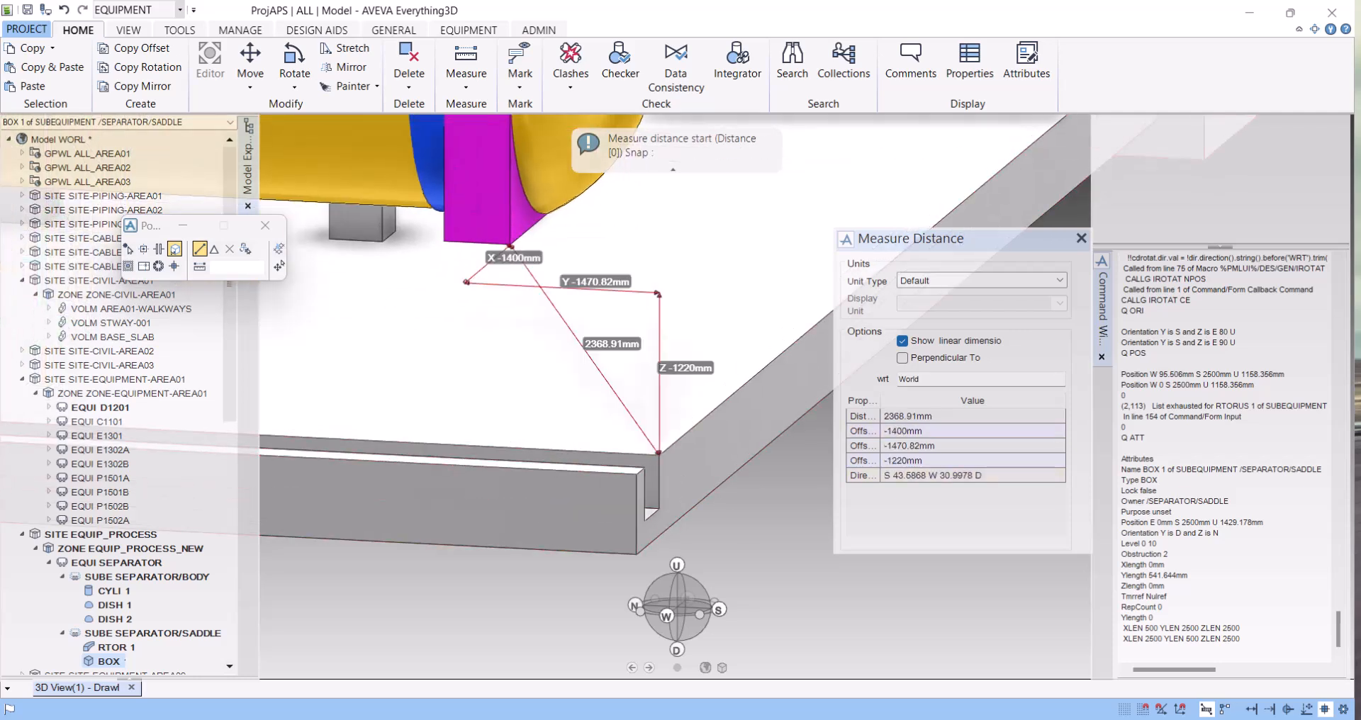
pyautogui.press('Escape')
# Move BOX 1 down with the command BY D 1220 WRT /*.
pyautogui.click(1126, 649)
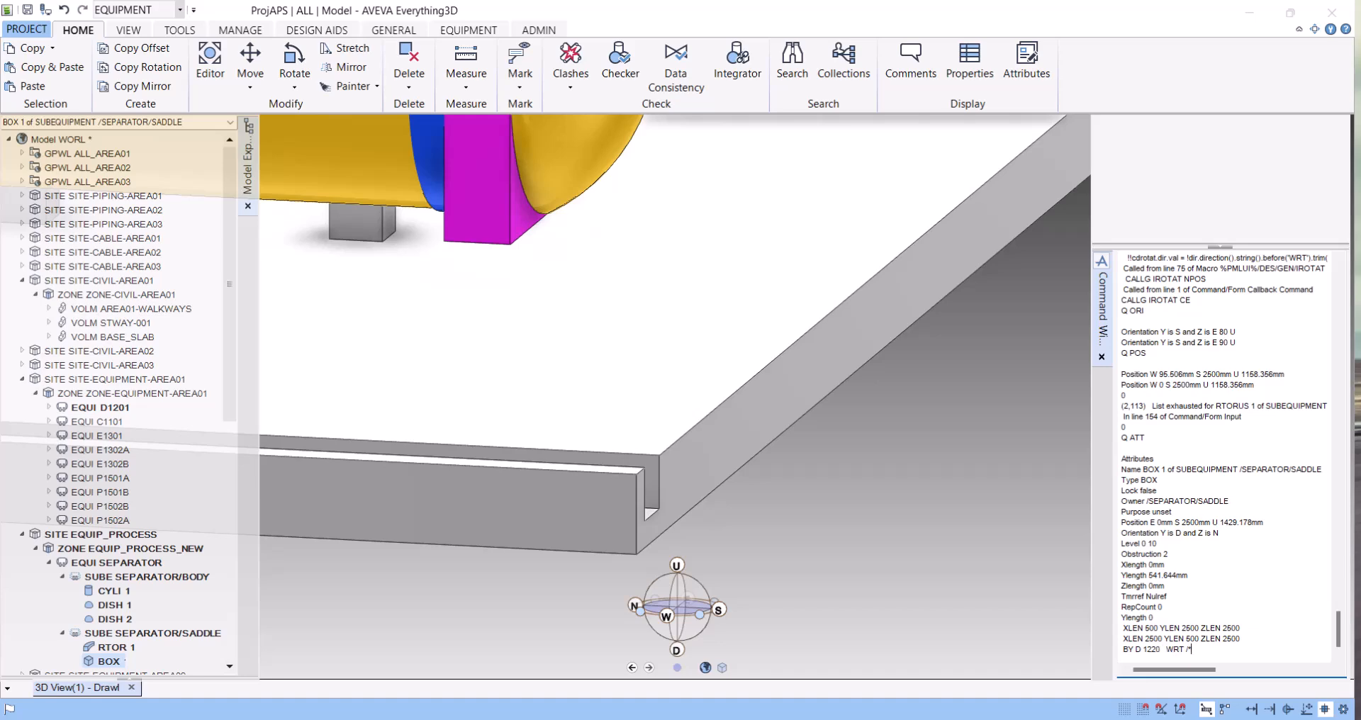
pyautogui.write('BY D 1220  WRT /*')
pyautogui.press('Return')
pyautogui.scroll(-5, 638, 355)
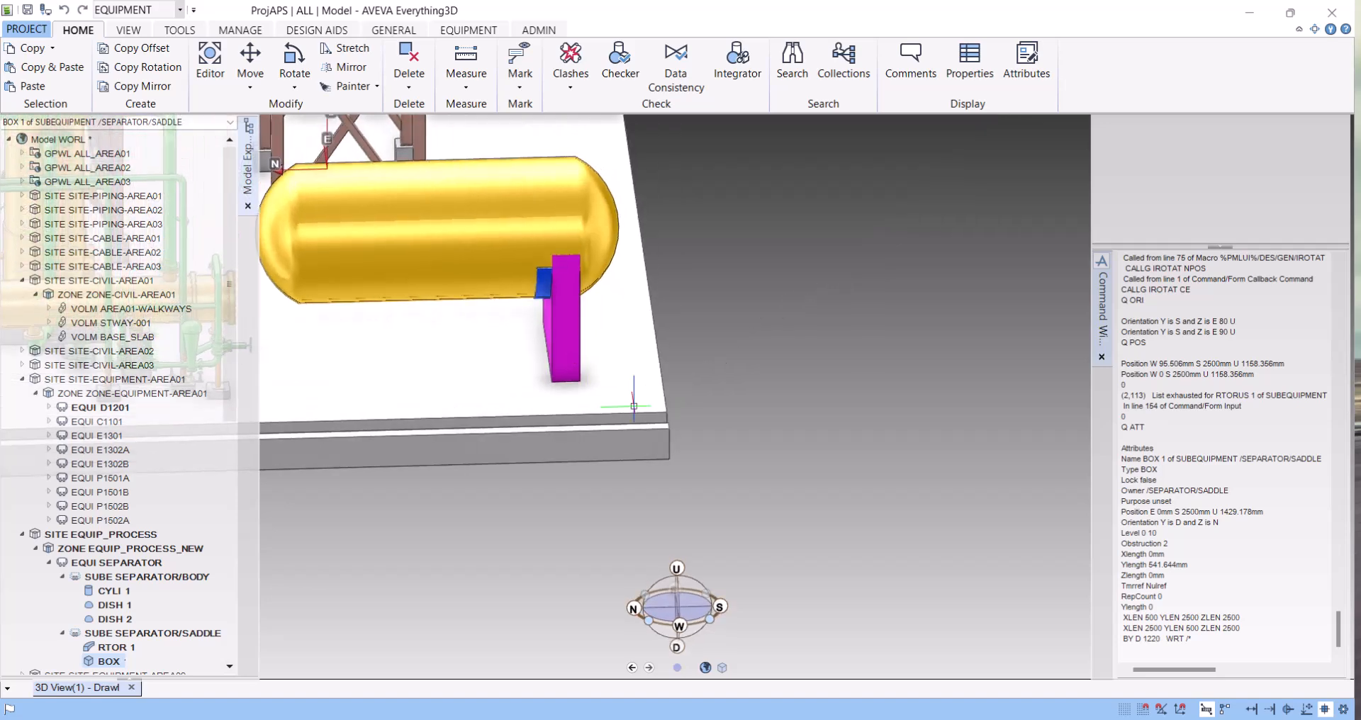
# Measure the distance from the box's corner to the RTOR primitive's corner and copy the horizontal offset.
pyautogui.scroll(3, 634, 406)
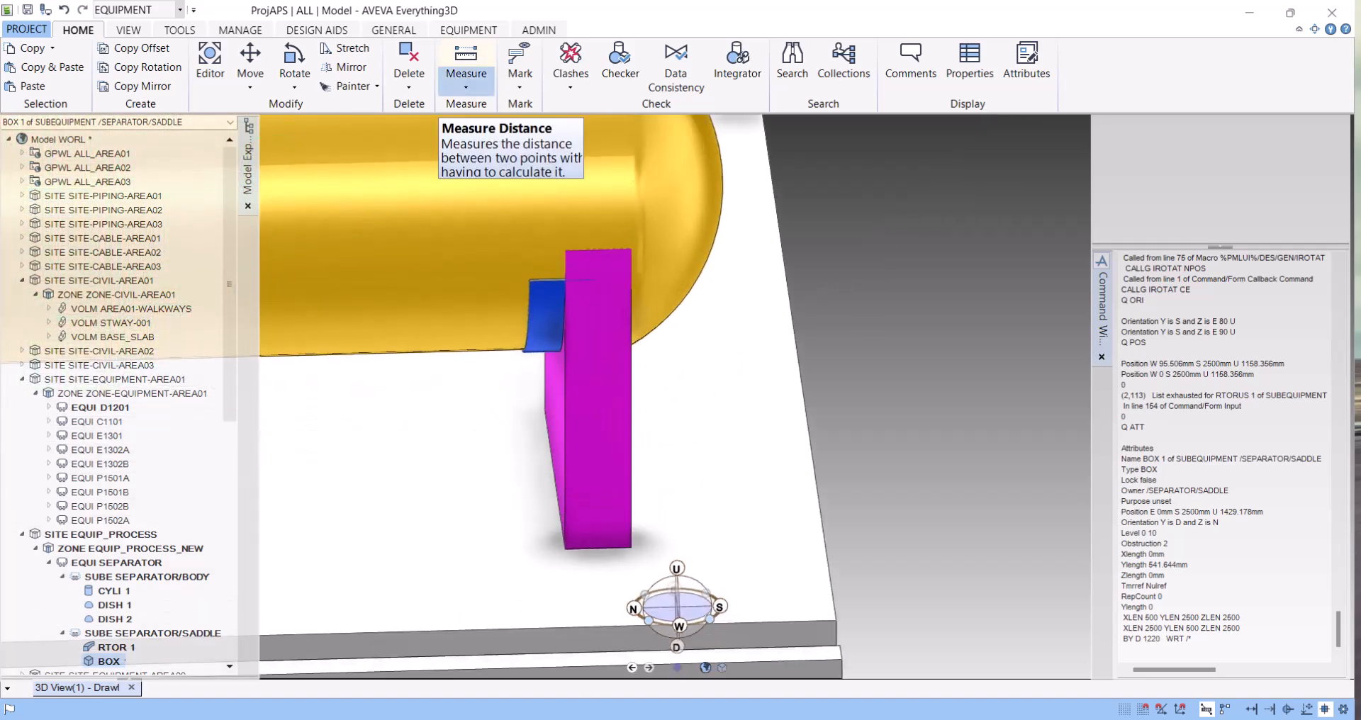
pyautogui.click(466, 80)
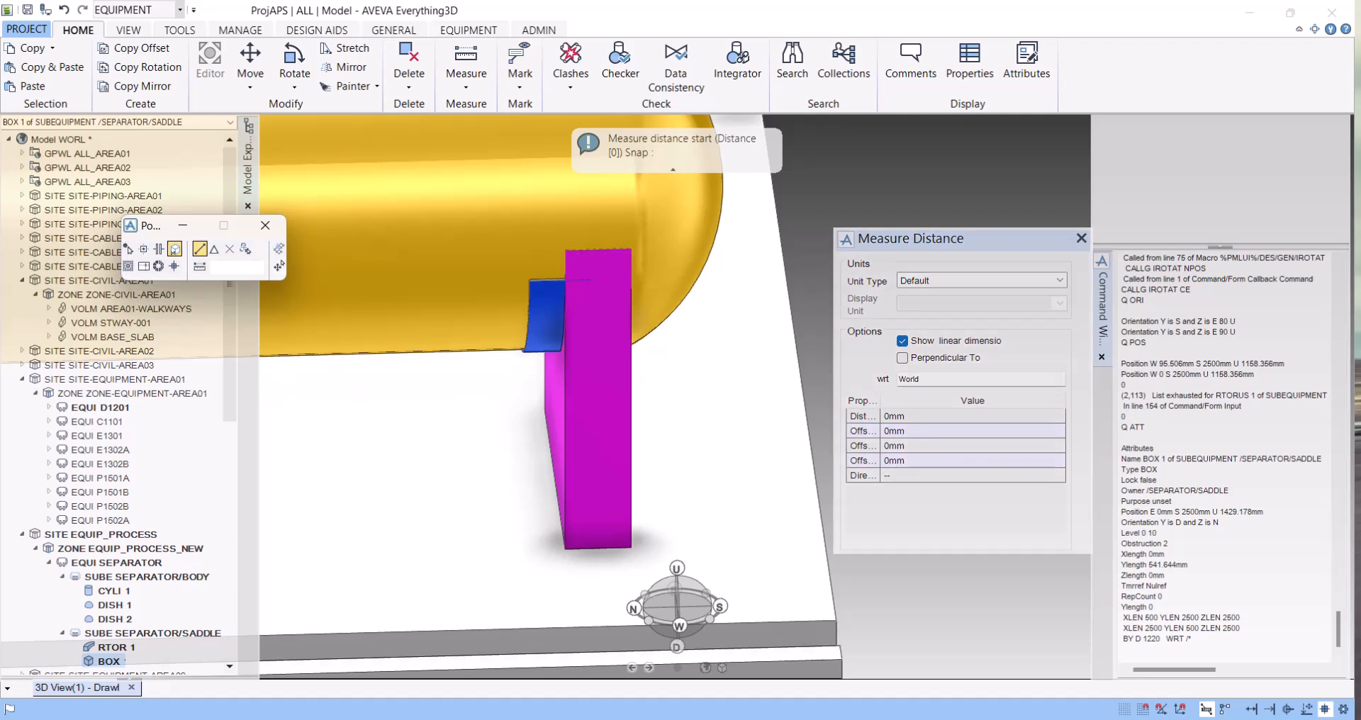
pyautogui.click(128, 249)
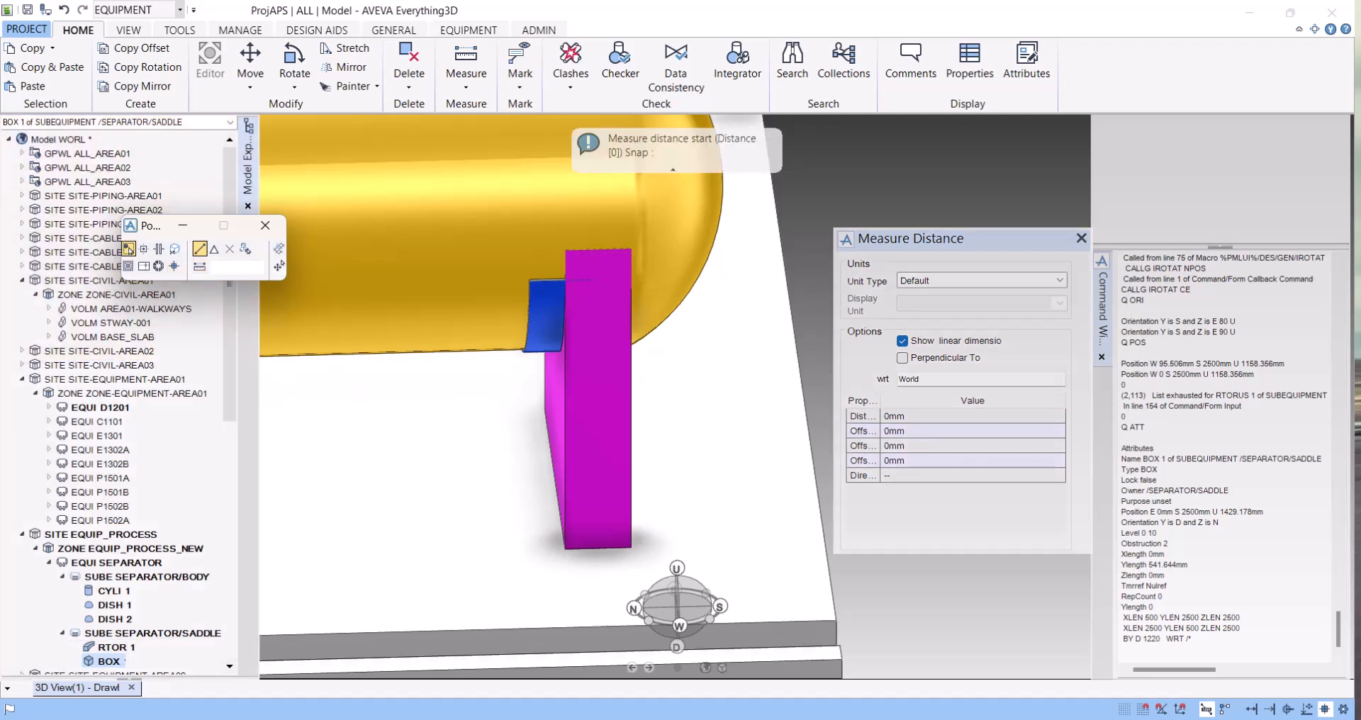
pyautogui.click(598, 324)
pyautogui.click(547, 317)
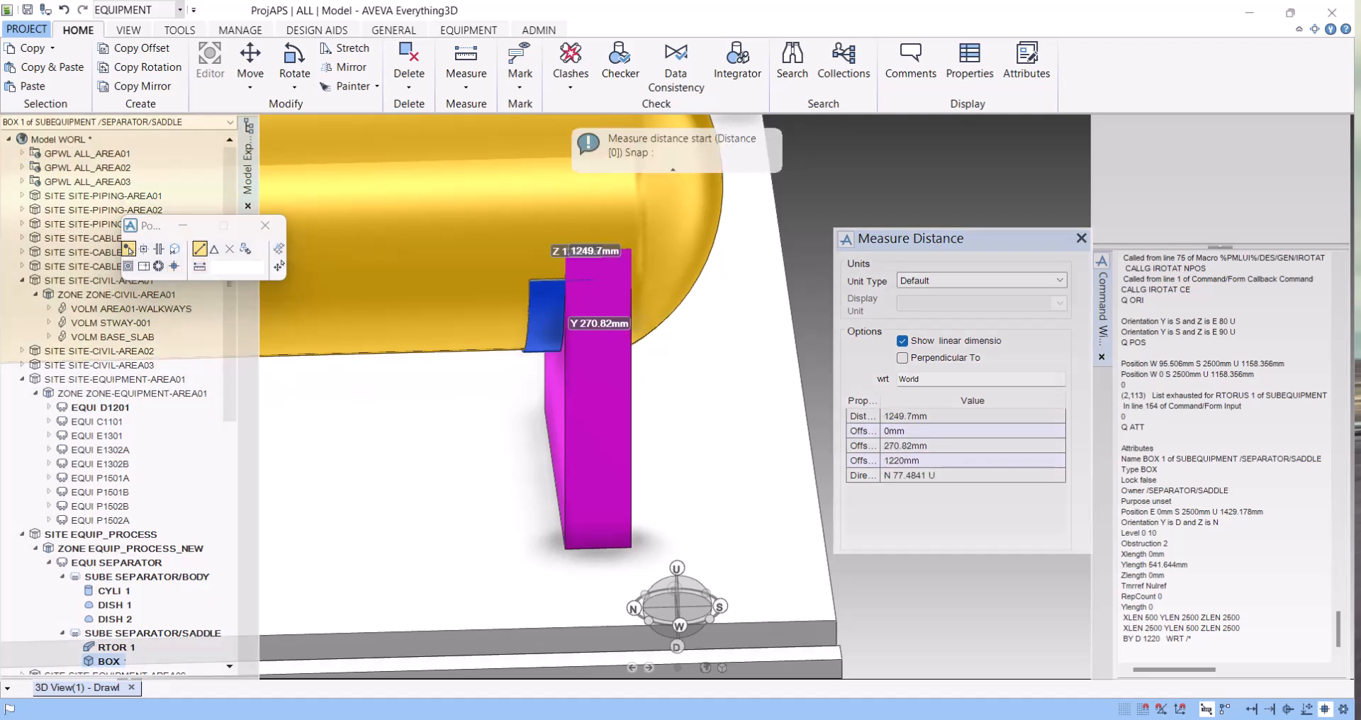
pyautogui.click(905, 446)
pyautogui.hotkey('ctrl', 'c')
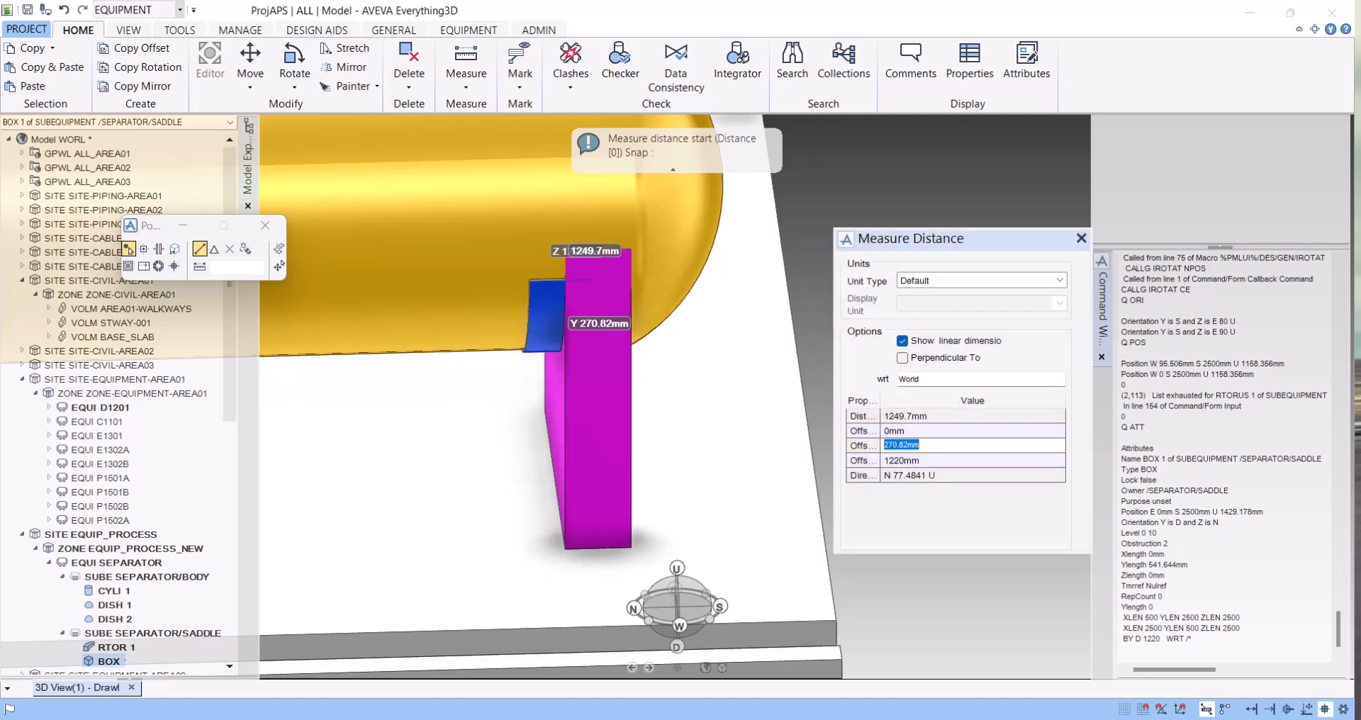
pyautogui.click(1081, 239)
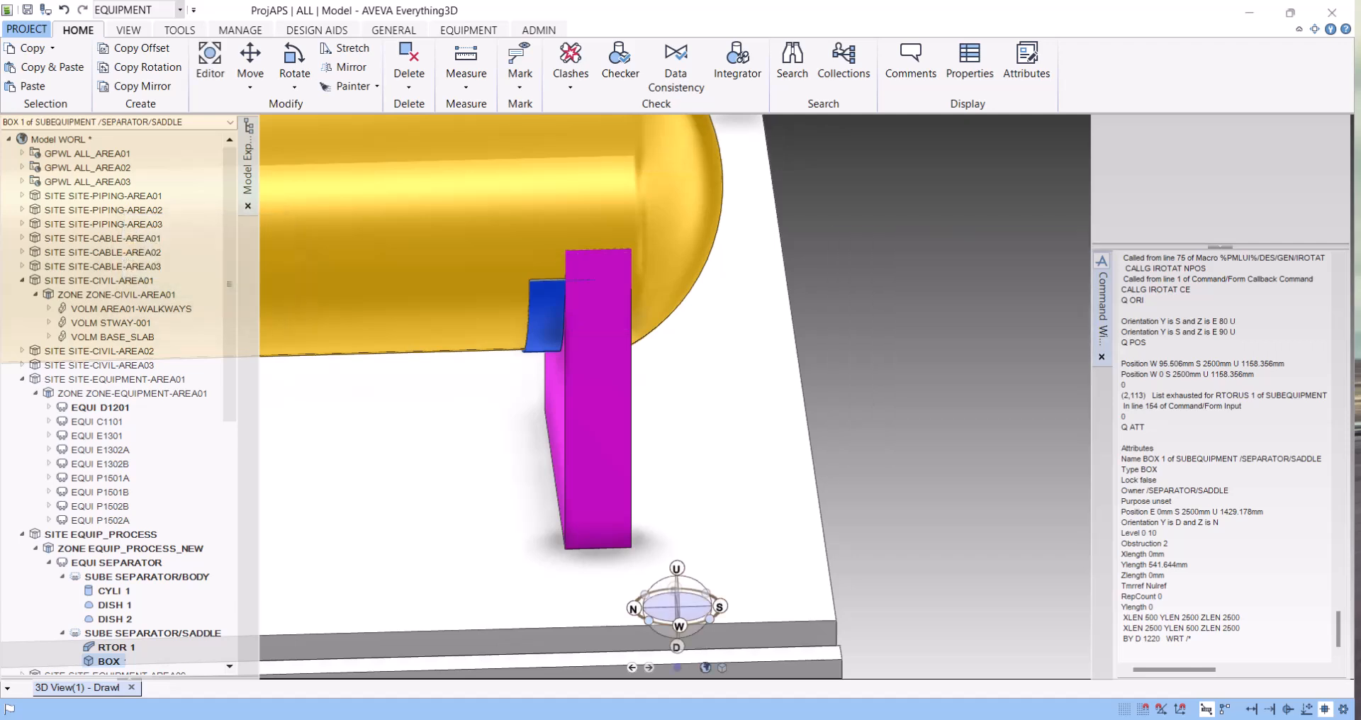
# Move BOX 1 north with the command BY N 270.82mm WRT /*.
pyautogui.write('BY')
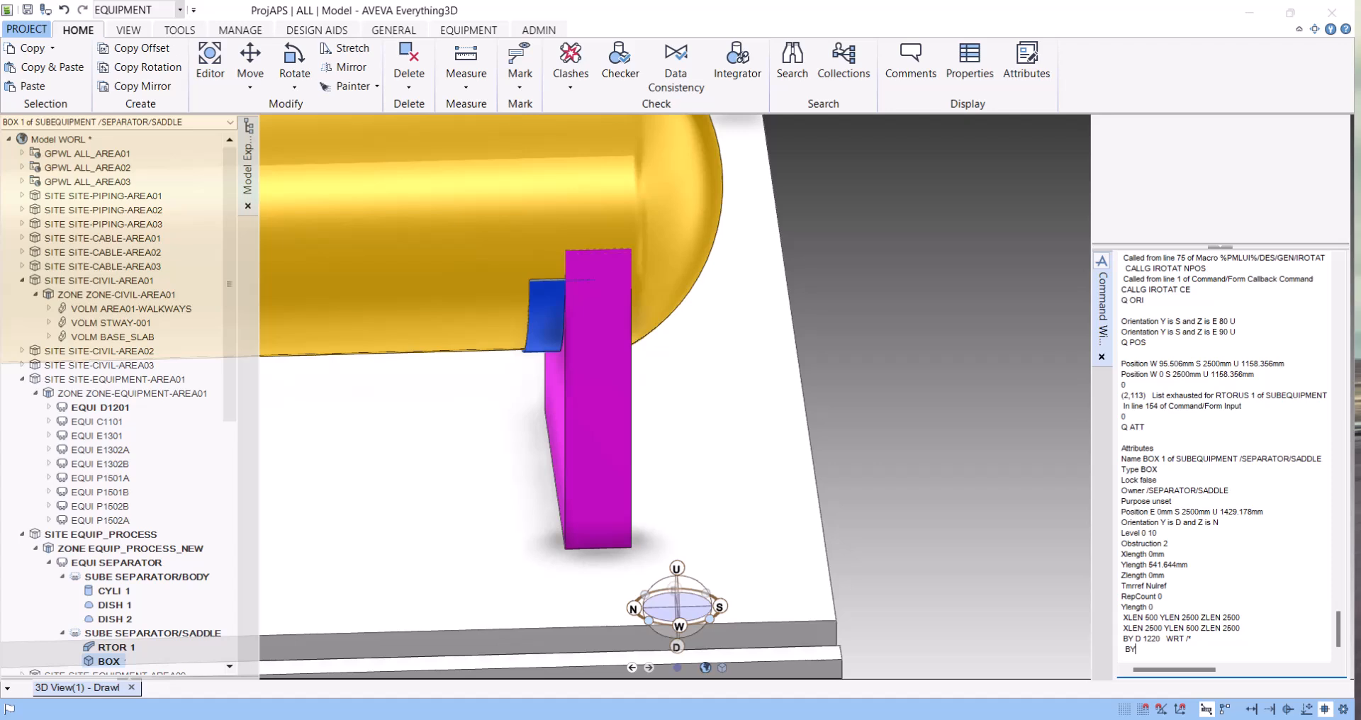
pyautogui.write(' N')
pyautogui.hotkey('ctrl', 'v')
pyautogui.write('WRT /*')
pyautogui.press('Return')
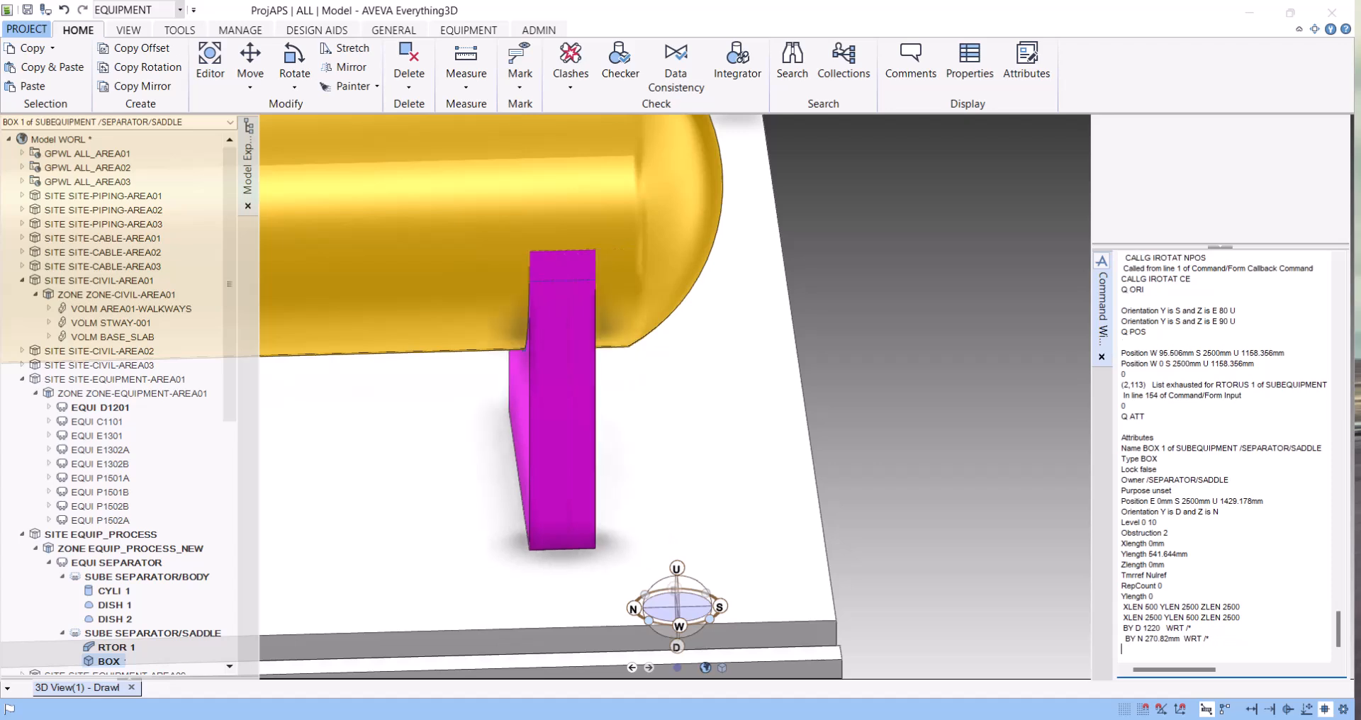
pyautogui.scroll(-3, 592, 396)
pyautogui.moveTo(571, 340)
pyautogui.mouseDown(button='middle')
pyautogui.moveTo(410, 326)
pyautogui.moveTo(772, 363)
pyautogui.mouseUp(button='middle')
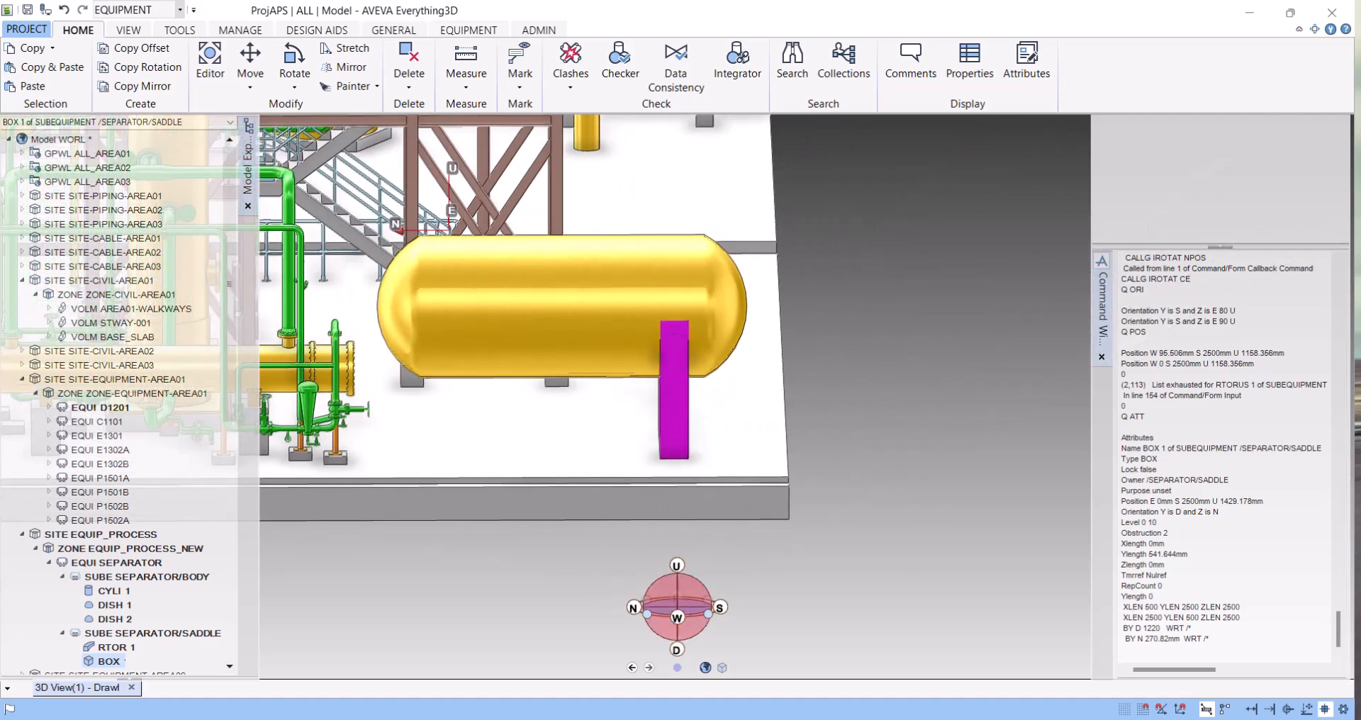
# Query BOX 1's ZLEN, set it to 2000 and move the box down with BY D 250 WRT /*.
pyautogui.click(1128, 650)
pyautogui.write('Q ZLEN')
pyautogui.press('Return')
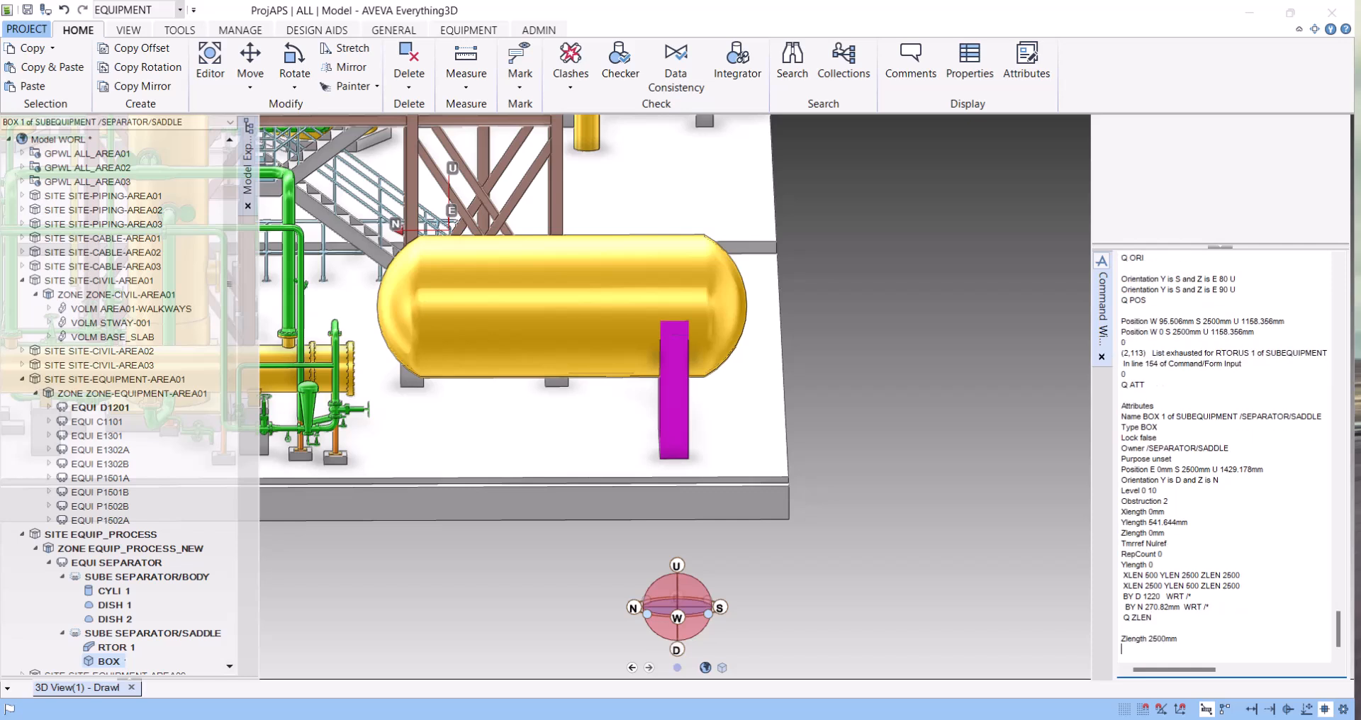
pyautogui.write('ZLEN 2000')
pyautogui.press('Return')
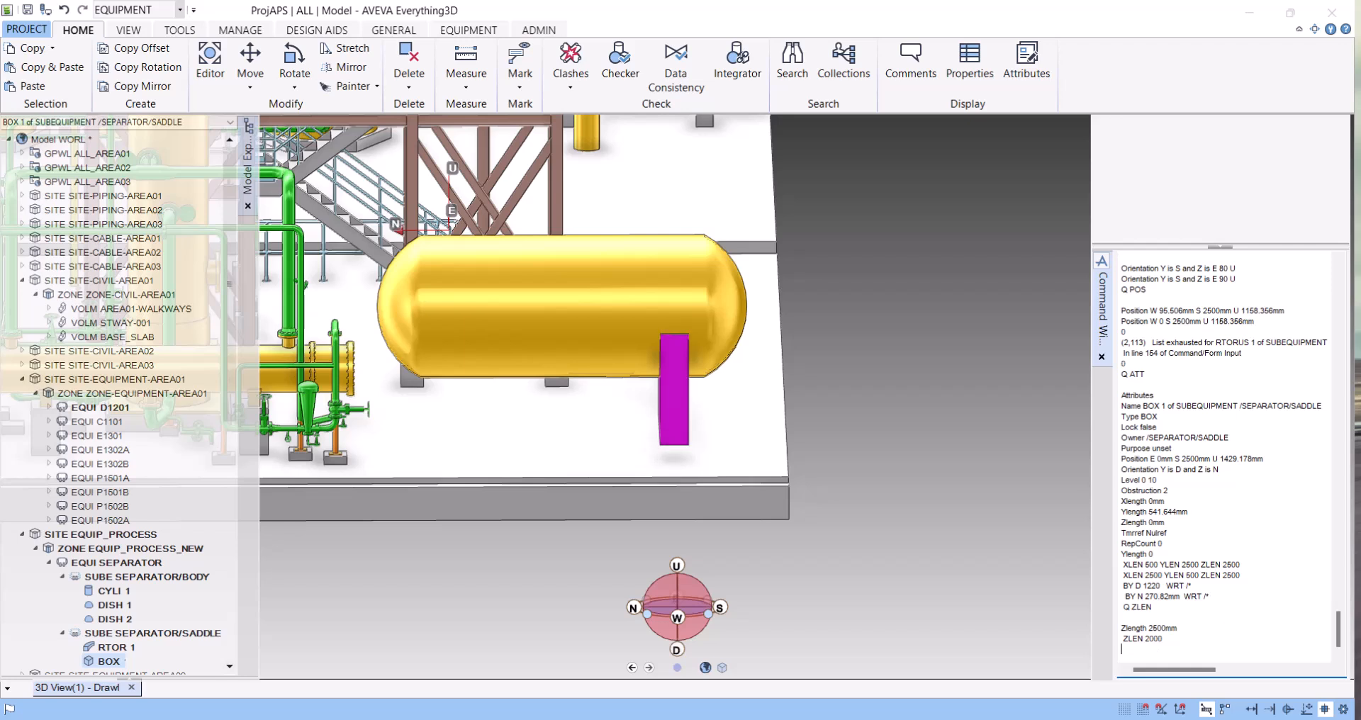
pyautogui.write('BY D 250 WRT /*')
pyautogui.press('Return')
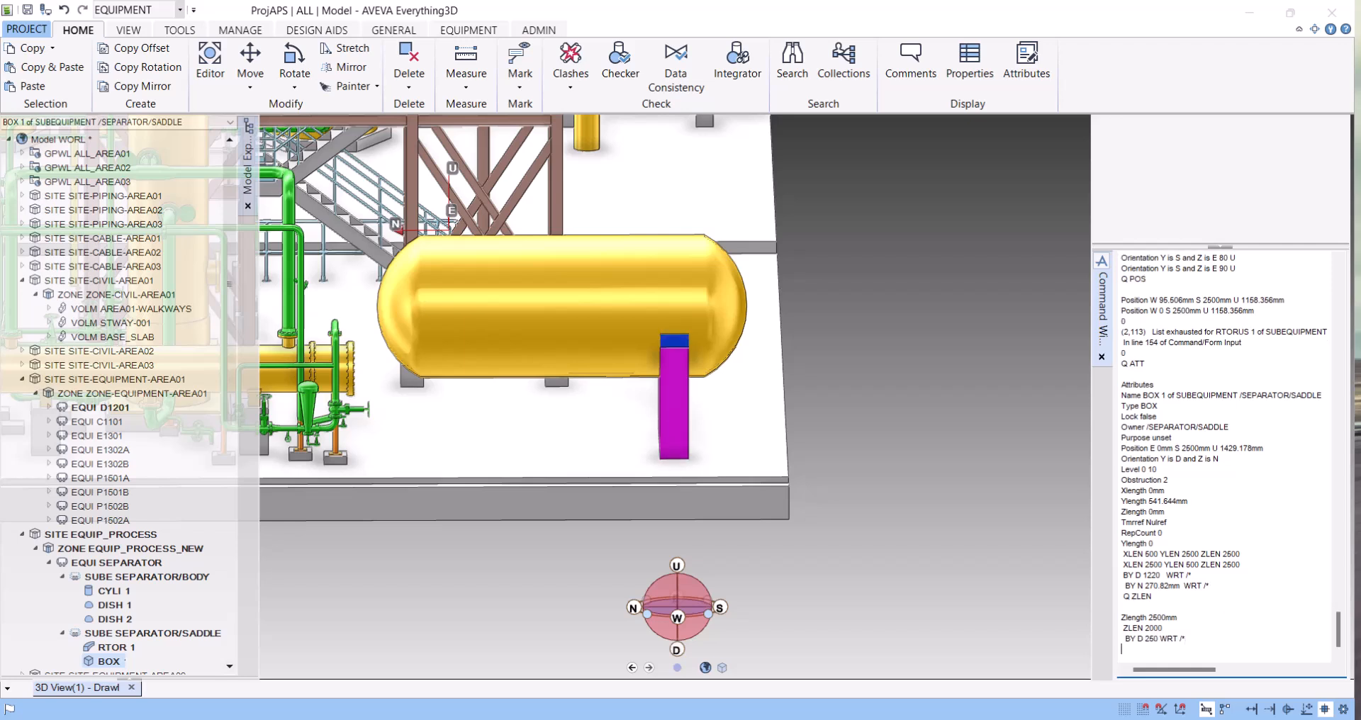
# Query the YLEN of BOX 1 in the saddle and set it to 400.
pyautogui.click(833, 471)
pyautogui.moveTo(833, 471); pyautogui.dragTo(796, 471, button='middle')
pyautogui.scroll(5, 797, 472)
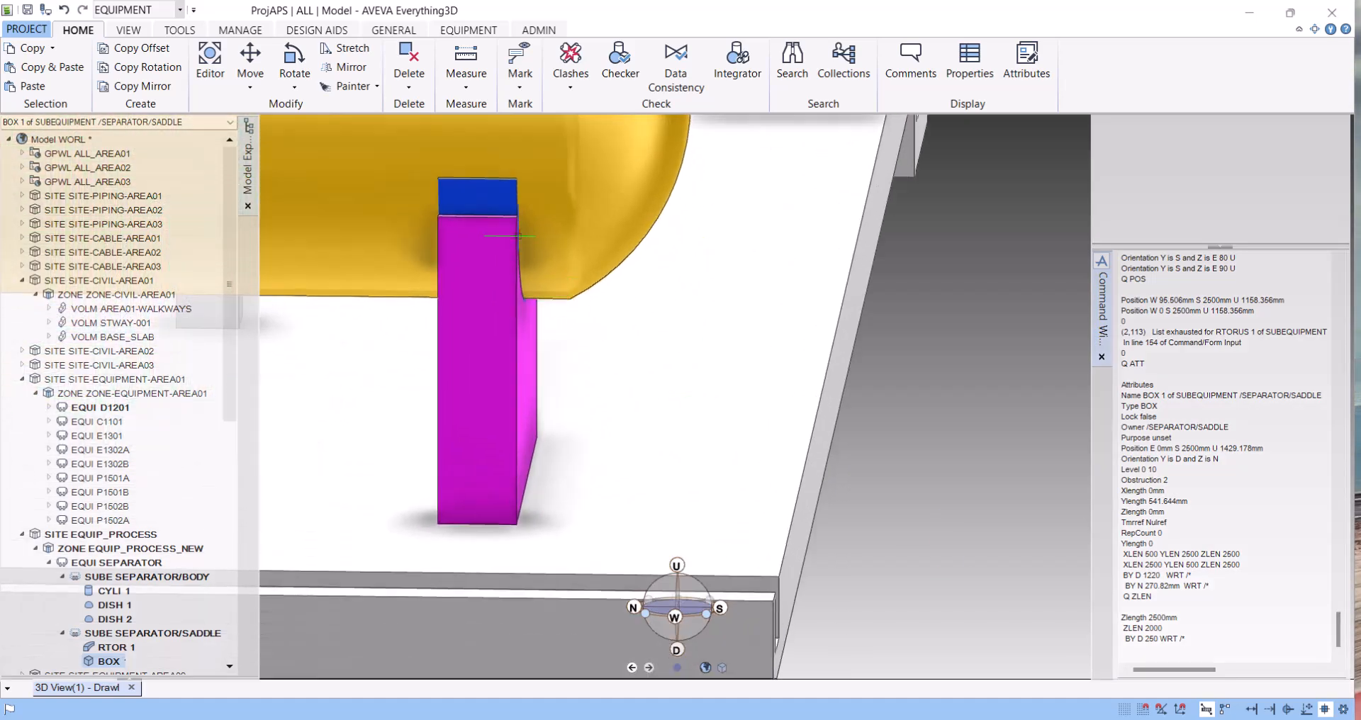
pyautogui.click(109, 661)
pyautogui.click(1134, 650)
pyautogui.write('Q')
pyautogui.write('Q YLEN')
pyautogui.press('Return')
pyautogui.write('YLEN 400')
pyautogui.press('Return')
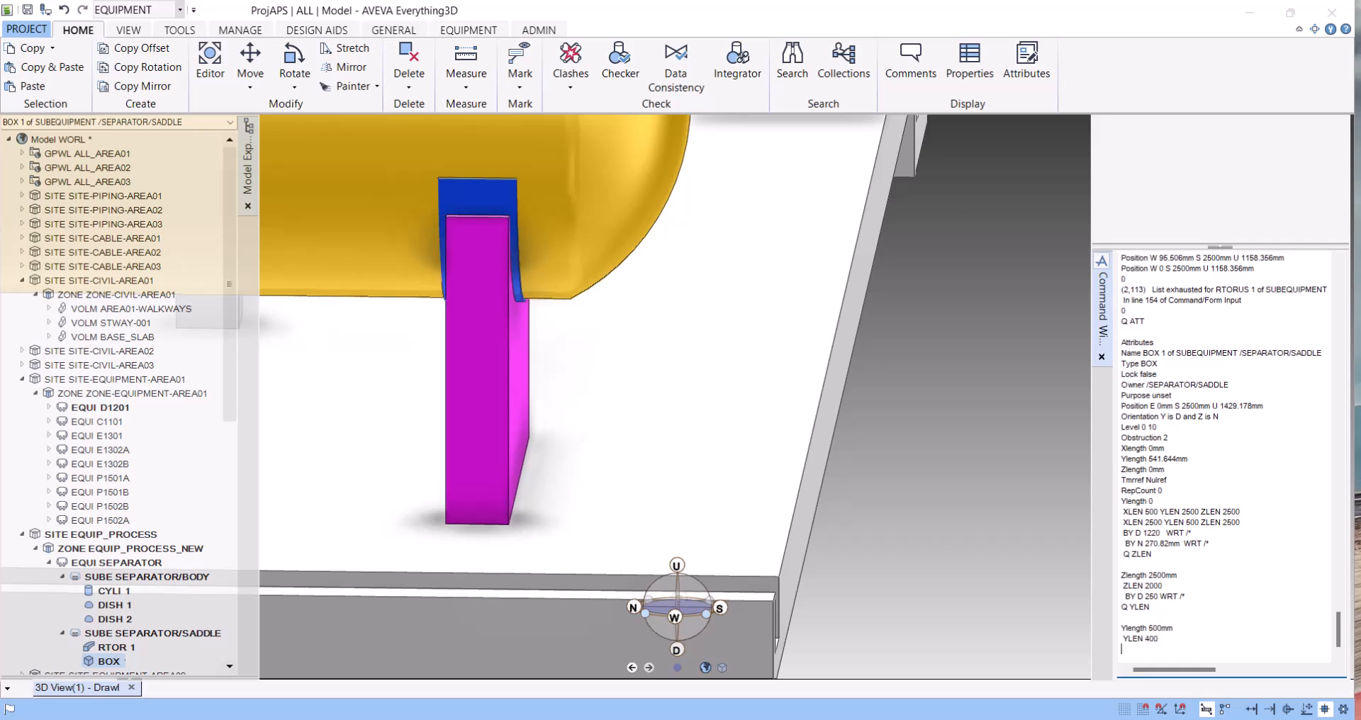
# Create a second saddle box as a copy of BOX 1 with the command NEW BOX COPY PREV.
pyautogui.scroll(-5, 508, 327)
pyautogui.moveTo(521, 332); pyautogui.dragTo(528, 372, button='middle')
pyautogui.scroll(6, 564, 457)
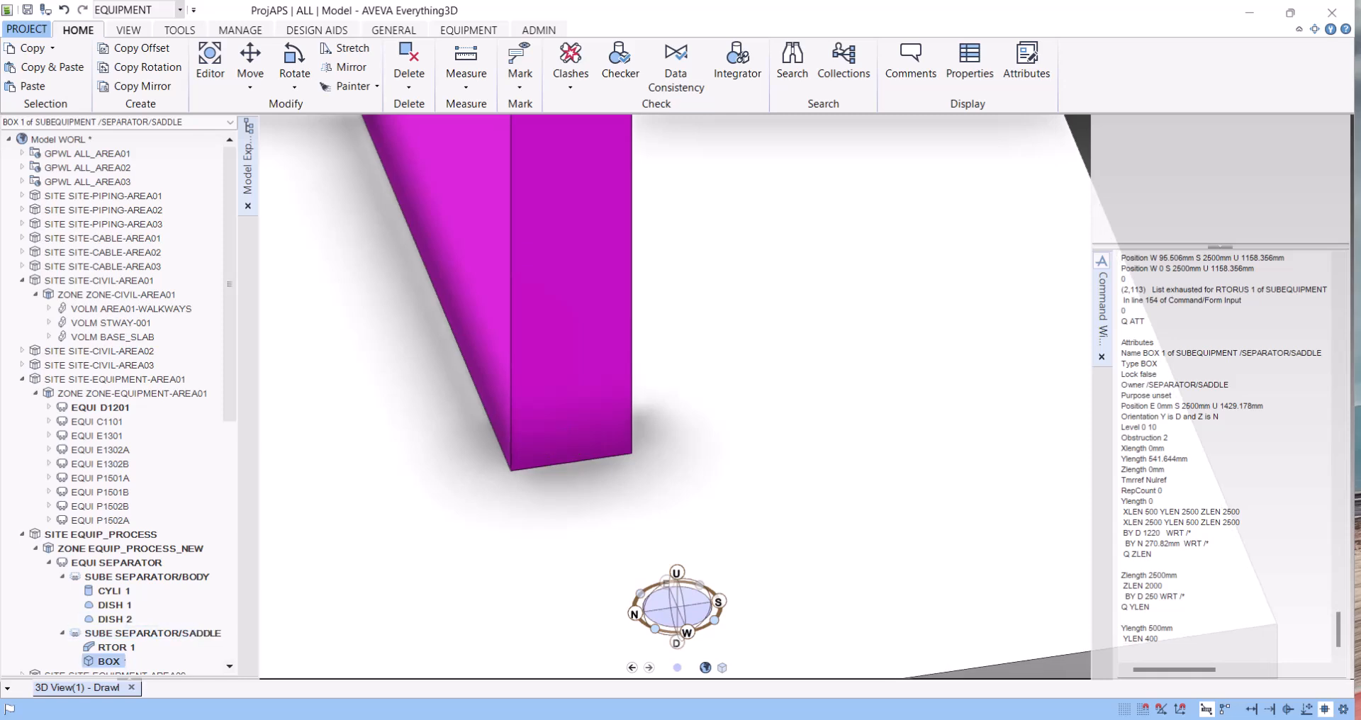
pyautogui.click(1123, 649)
pyautogui.write('COP')
pyautogui.press('BackSpace')
pyautogui.press('BackSpace')
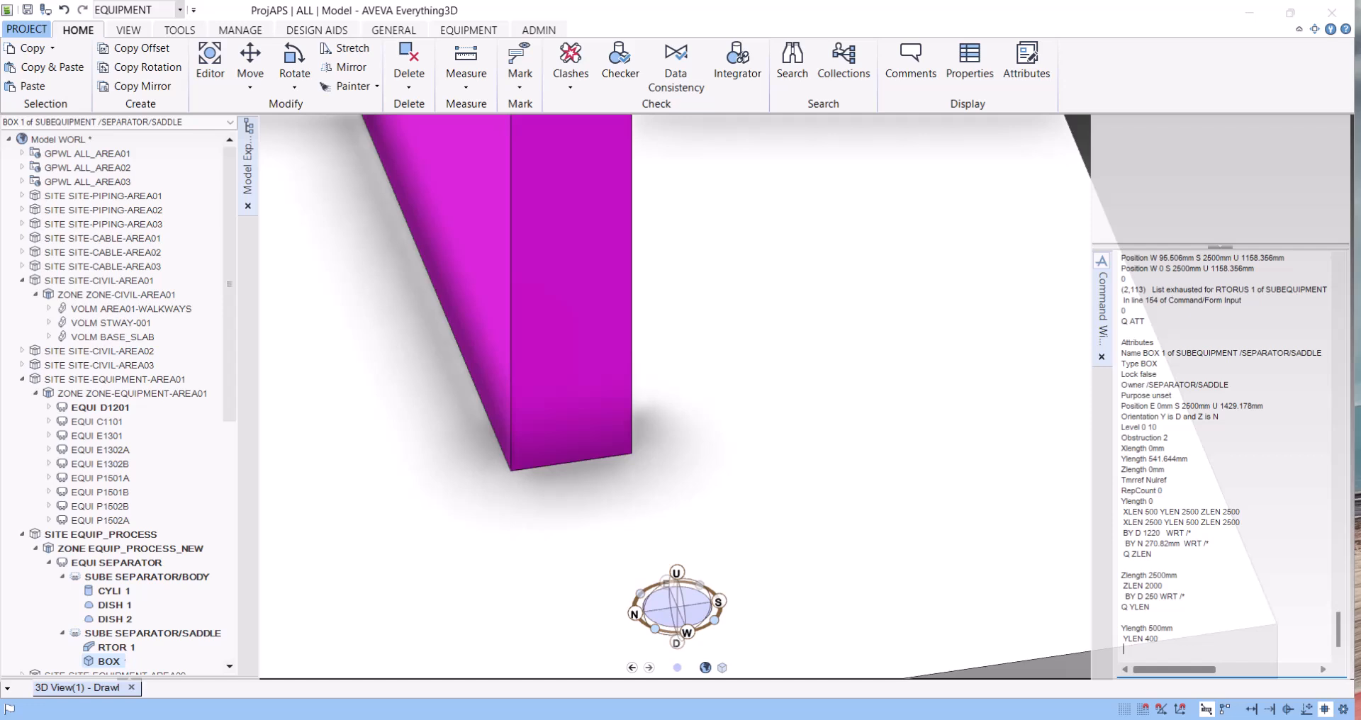
pyautogui.write('NEW')
pyautogui.write(' COPY PRE')
pyautogui.press('Return')
pyautogui.press('Return')
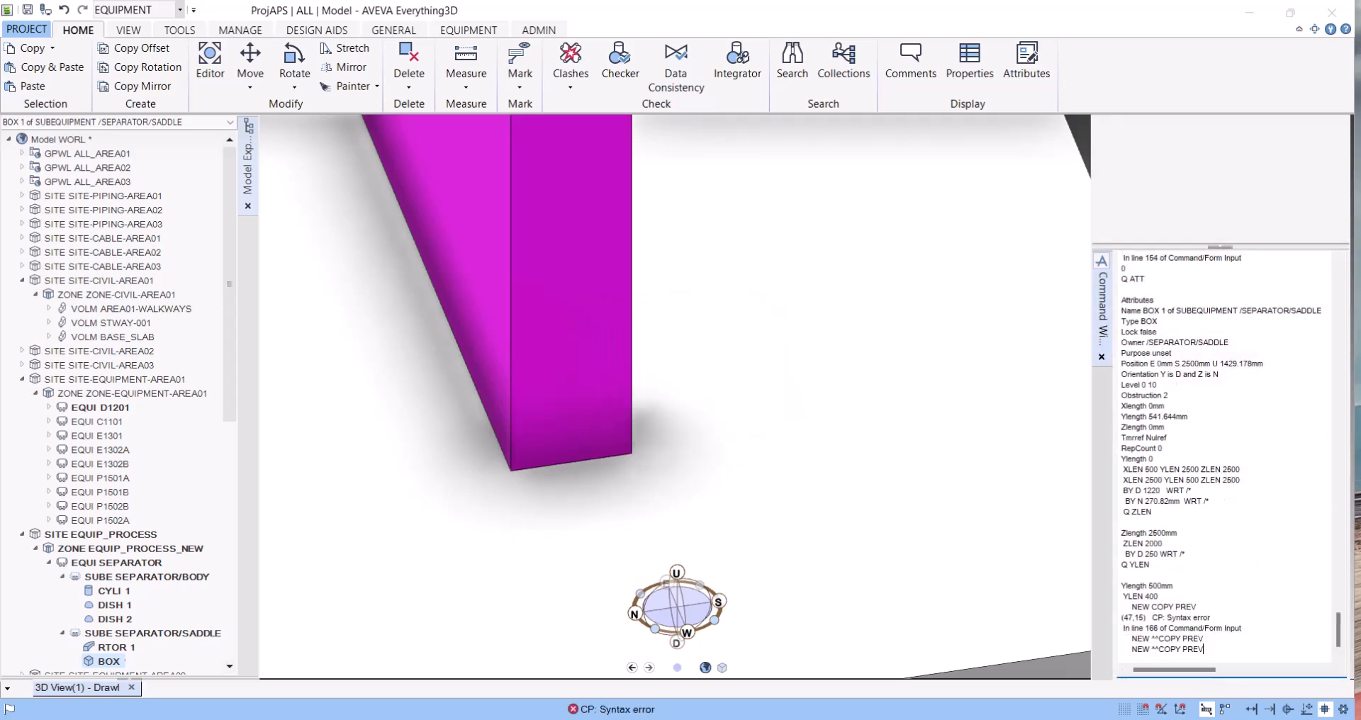
pyautogui.click(1155, 649)
pyautogui.press('BackSpace')
pyautogui.press('BackSpace')
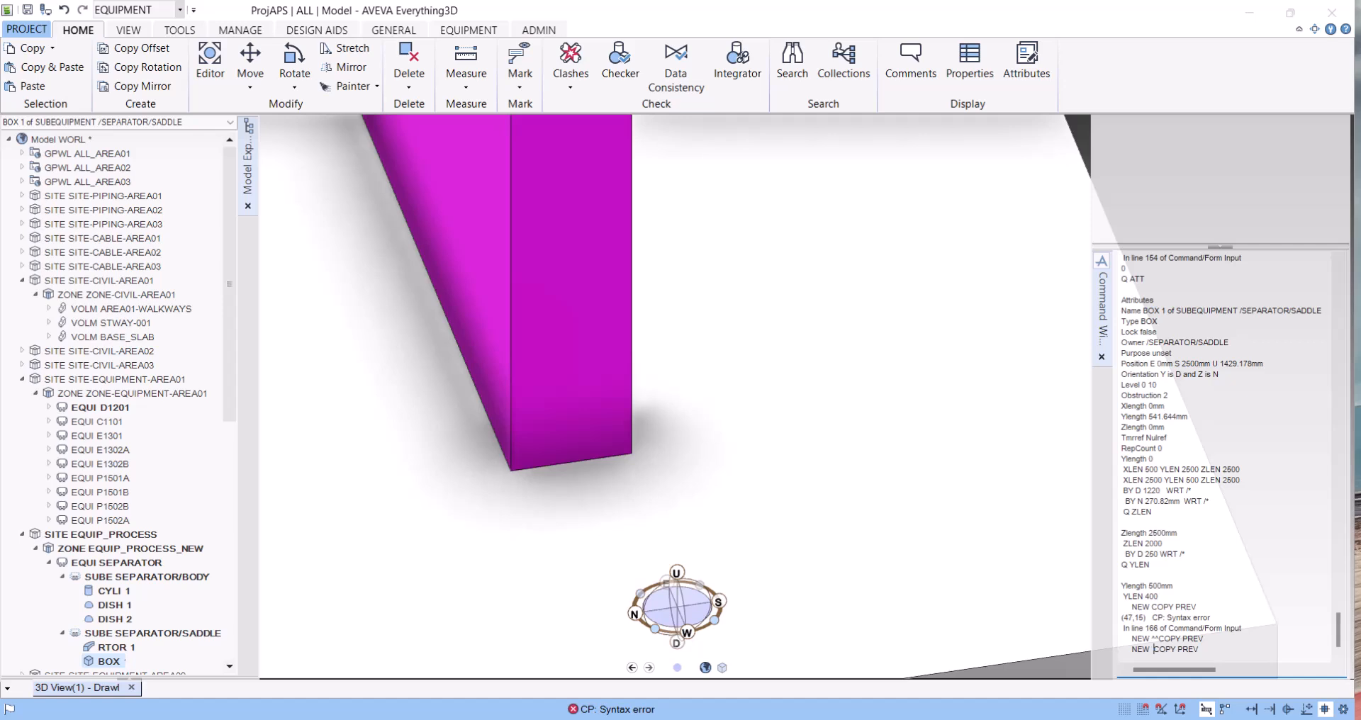
pyautogui.write('BOX')
pyautogui.press('Return')
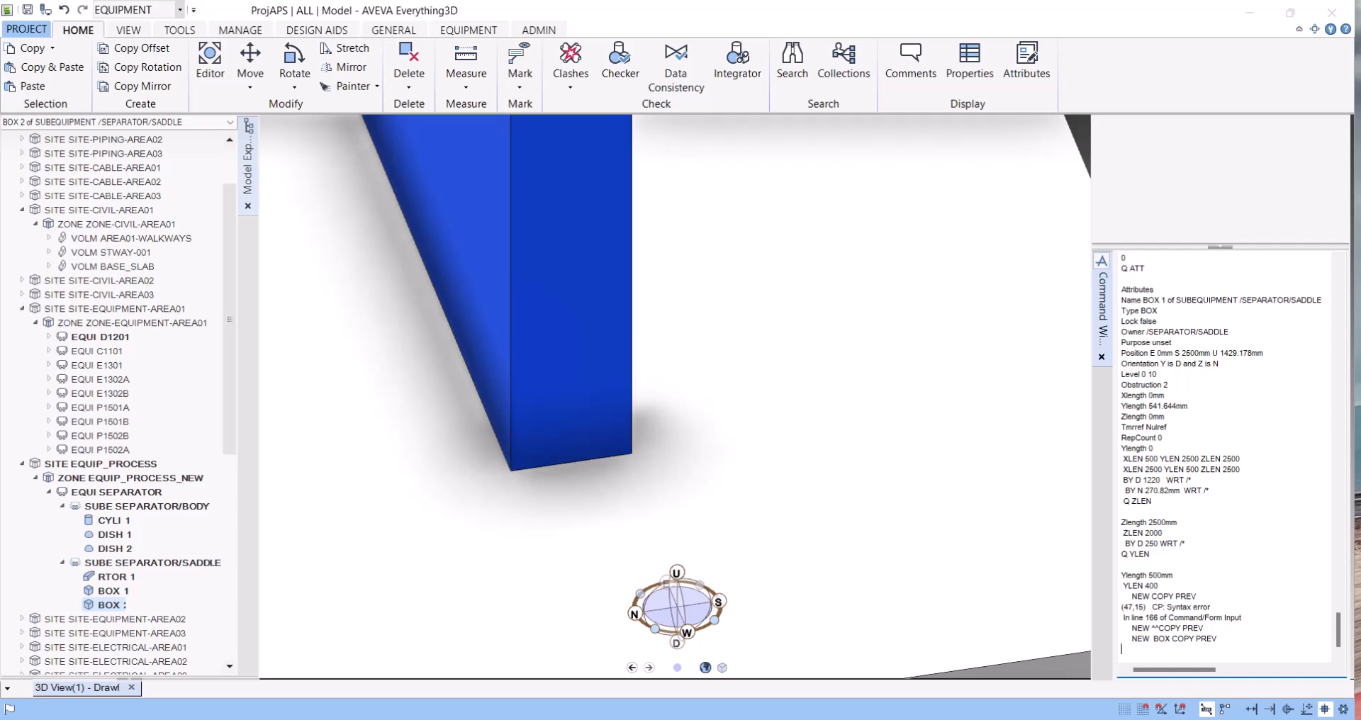
# Turn the copied box into a thin plate with YLEN 800 and ZLEN 30.
pyautogui.write('LEN 800')
pyautogui.press('Return')
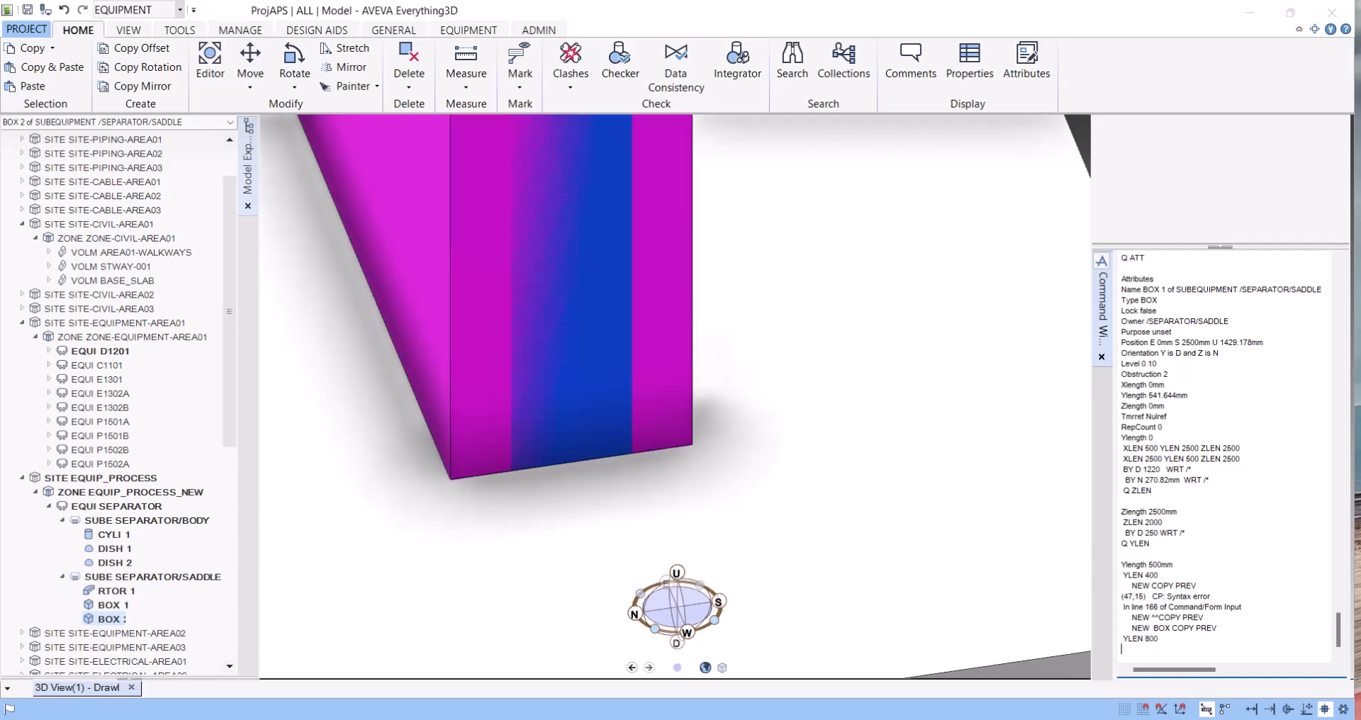
pyautogui.write('HEI 30')
pyautogui.press('Return')
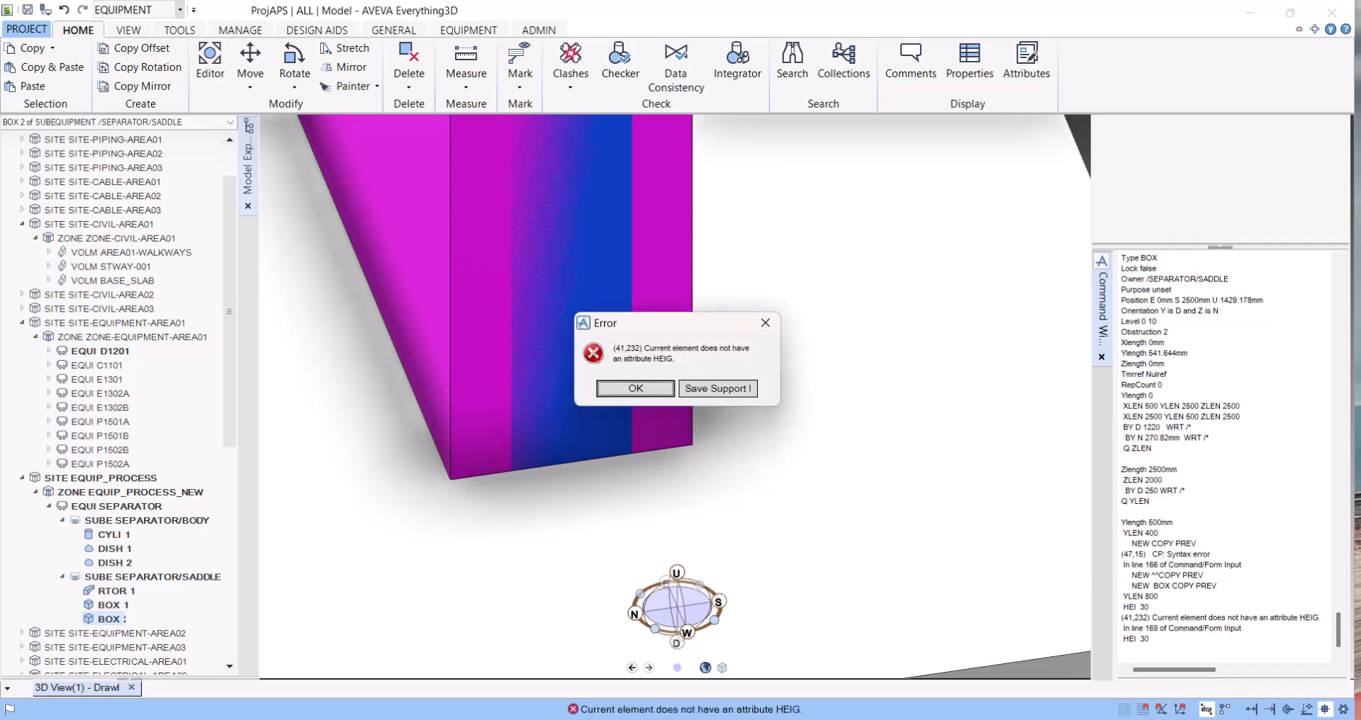
pyautogui.press('Return')
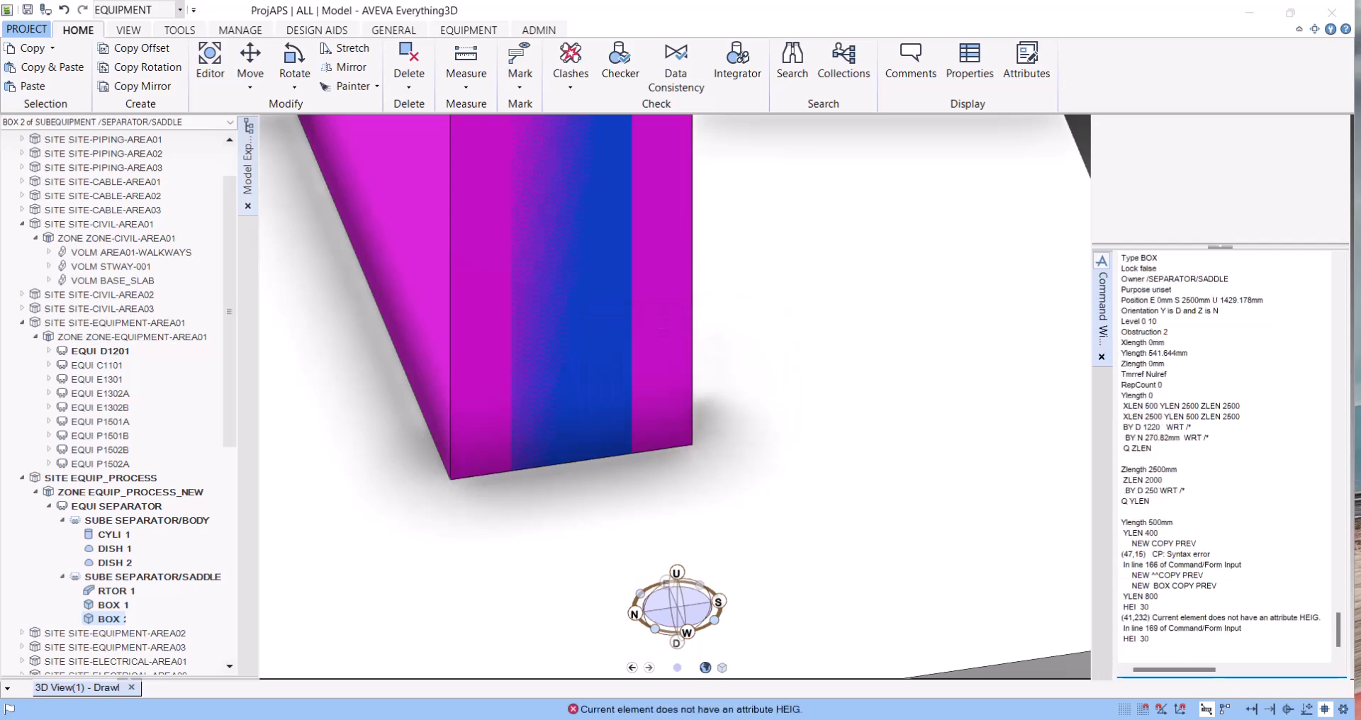
pyautogui.write('ZLEN 30')
pyautogui.press('Return')
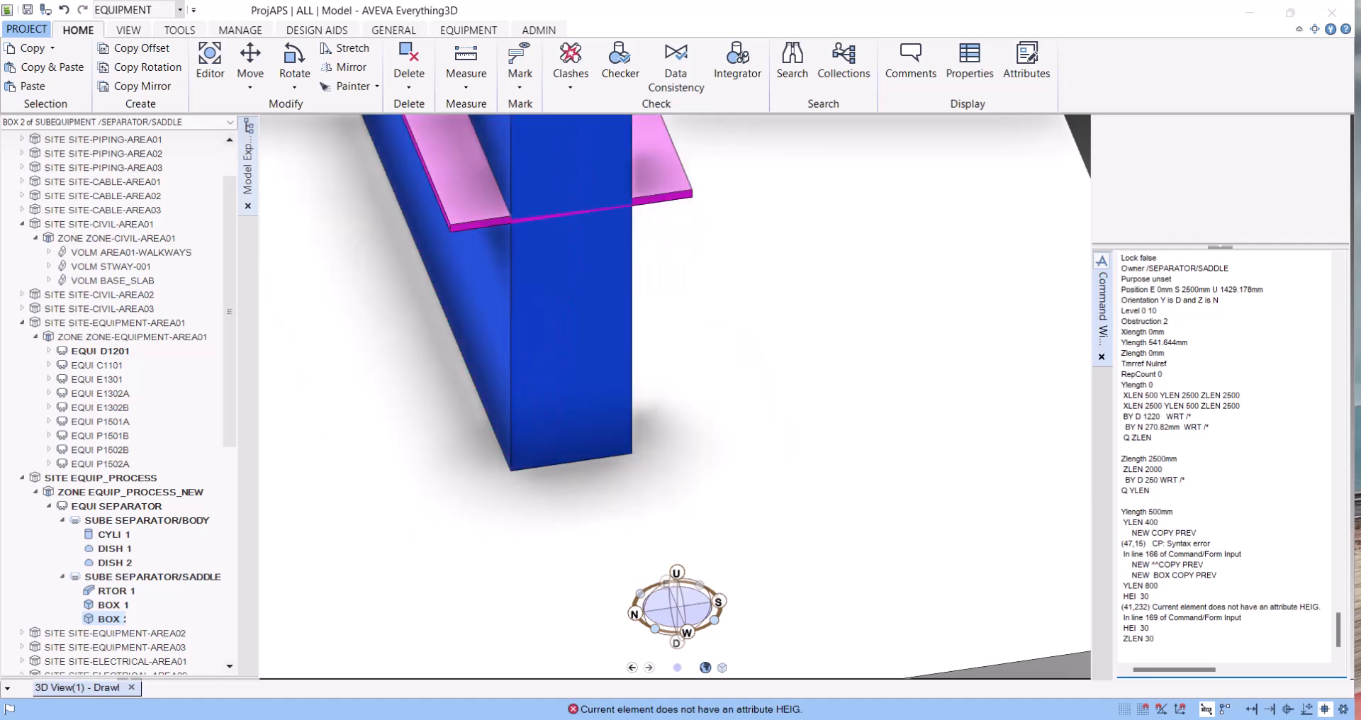
# Measure the vertical distance from the thin plate's corner to the bottom corner of BOX 1 and close the measurement.
pyautogui.click(466, 79)
pyautogui.click(486, 107)
pyautogui.scroll(2, 696, 204)
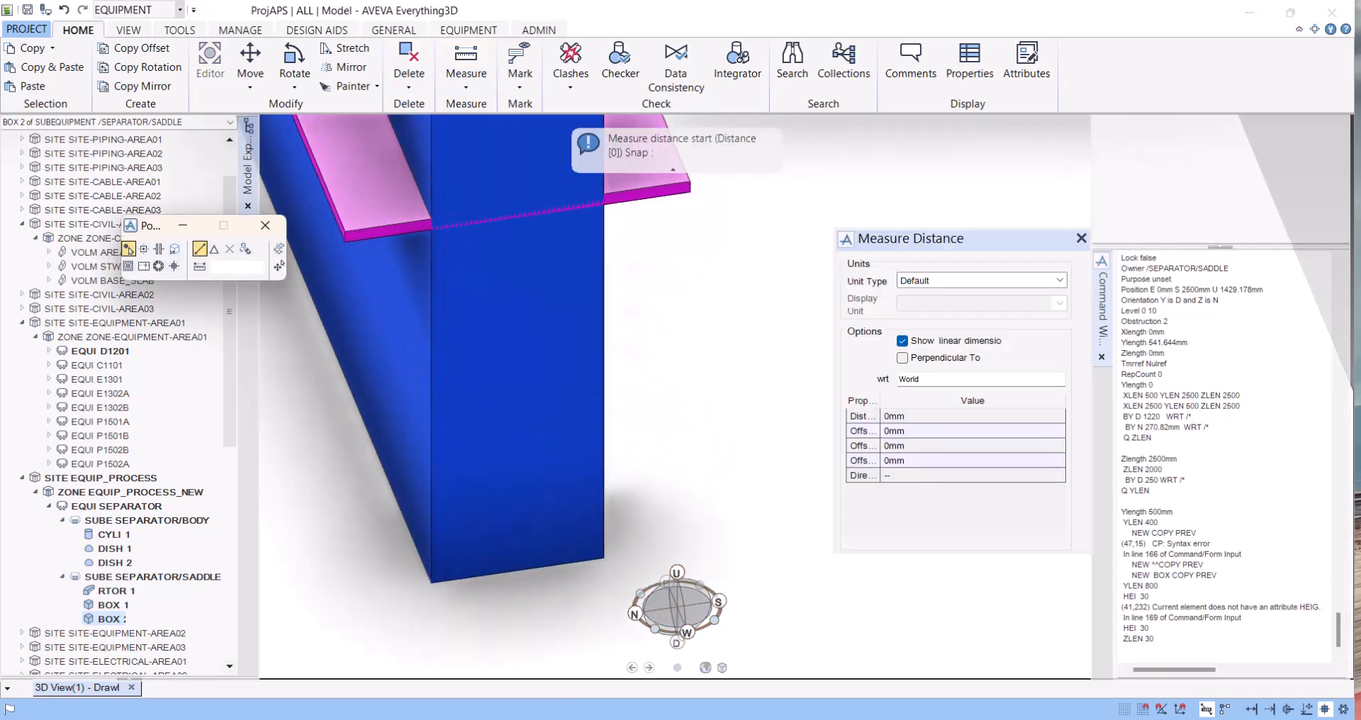
pyautogui.click(689, 188)
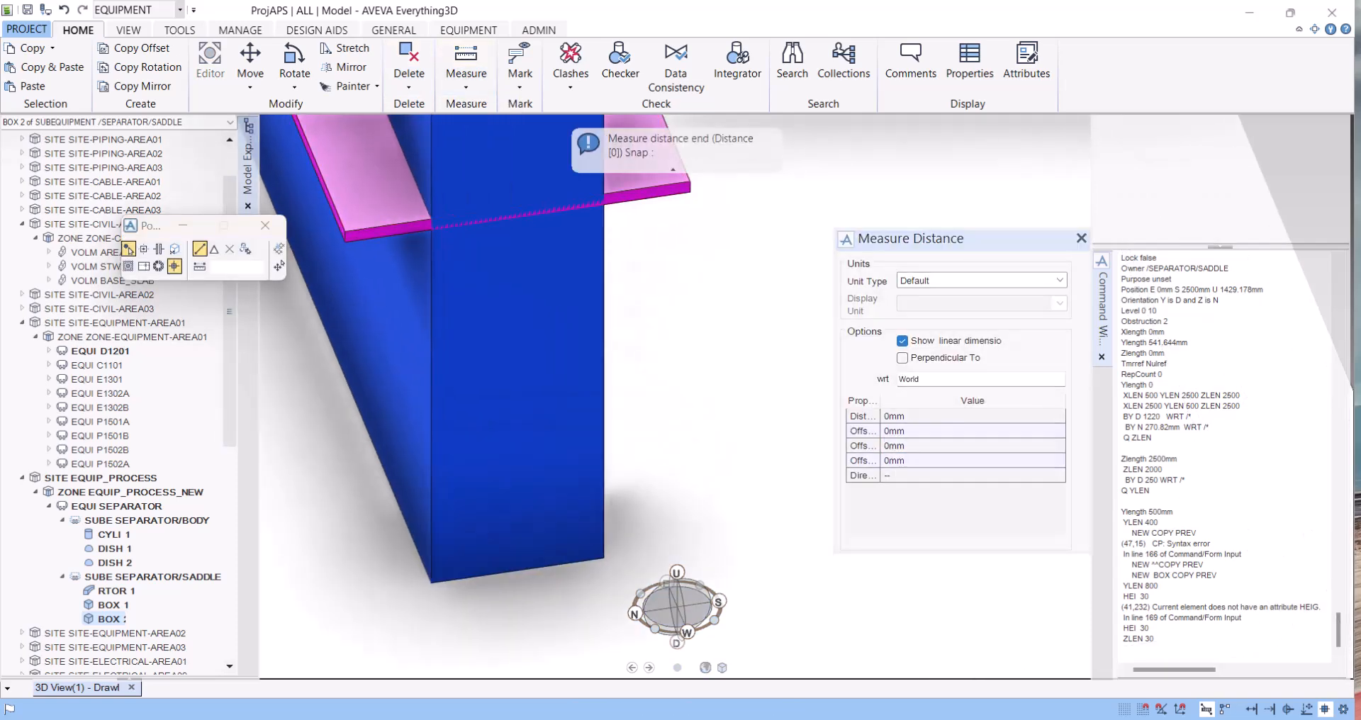
pyautogui.click(175, 249)
pyautogui.click(689, 539)
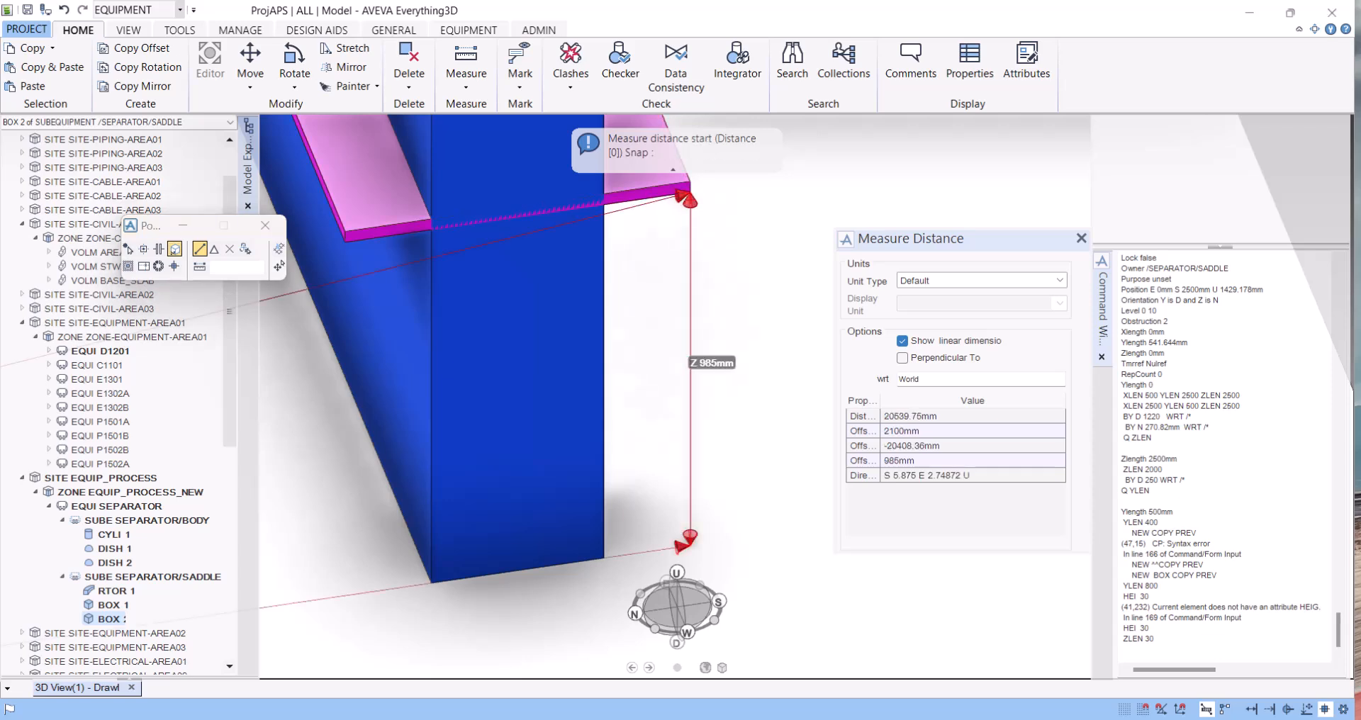
pyautogui.scroll(4, 693, 179)
pyautogui.click(692, 179)
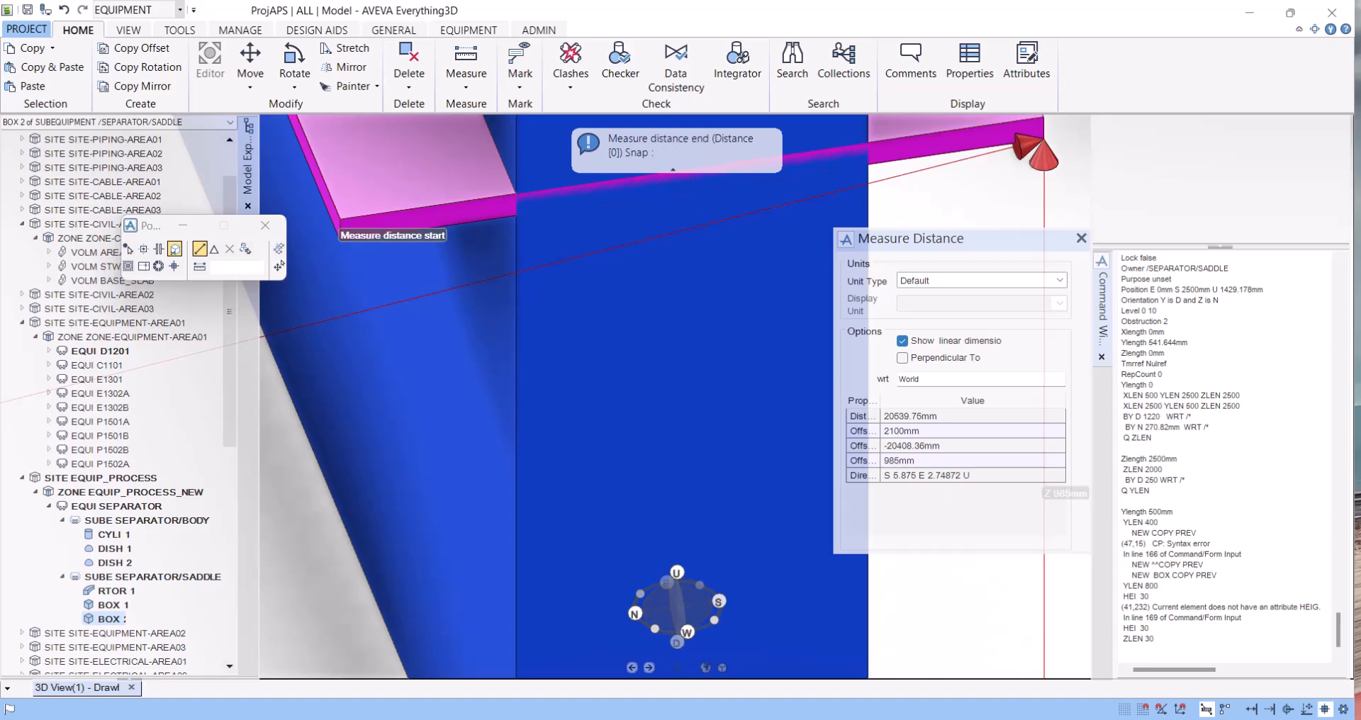
pyautogui.scroll(-4, 692, 178)
pyautogui.click(461, 598)
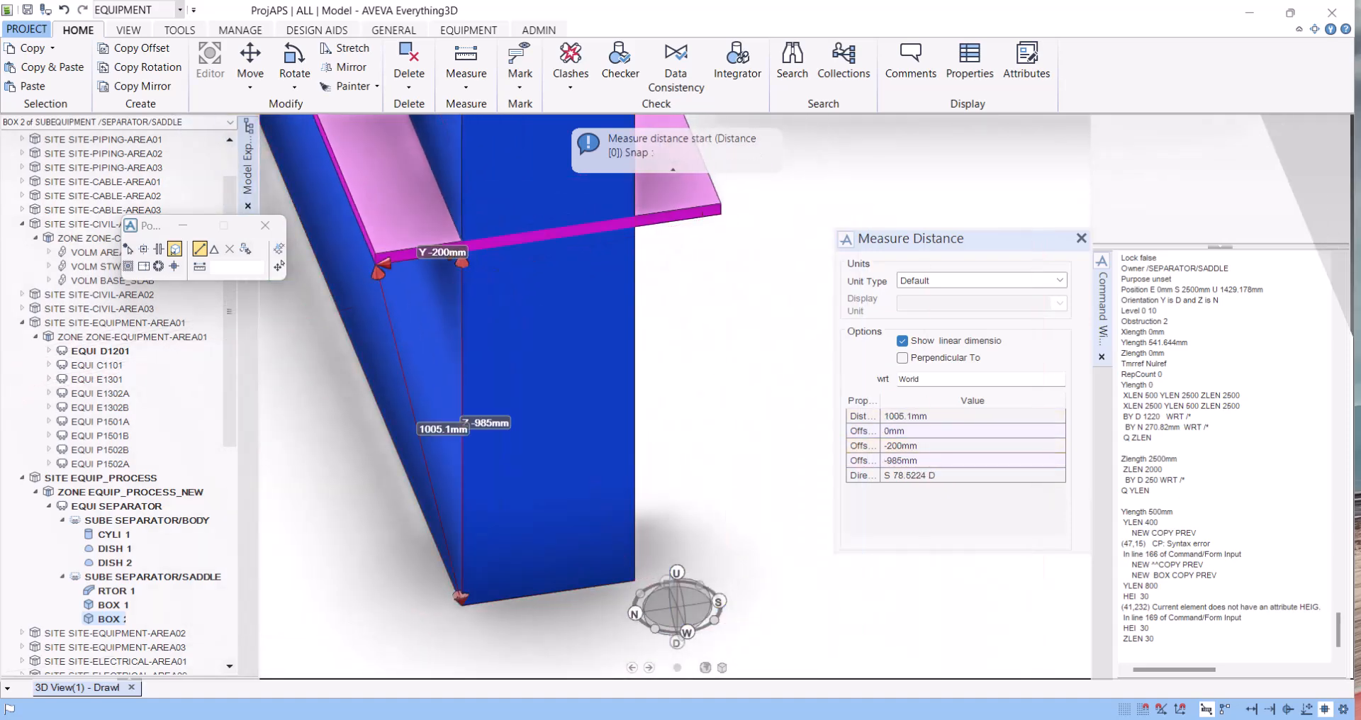
pyautogui.press('Escape')
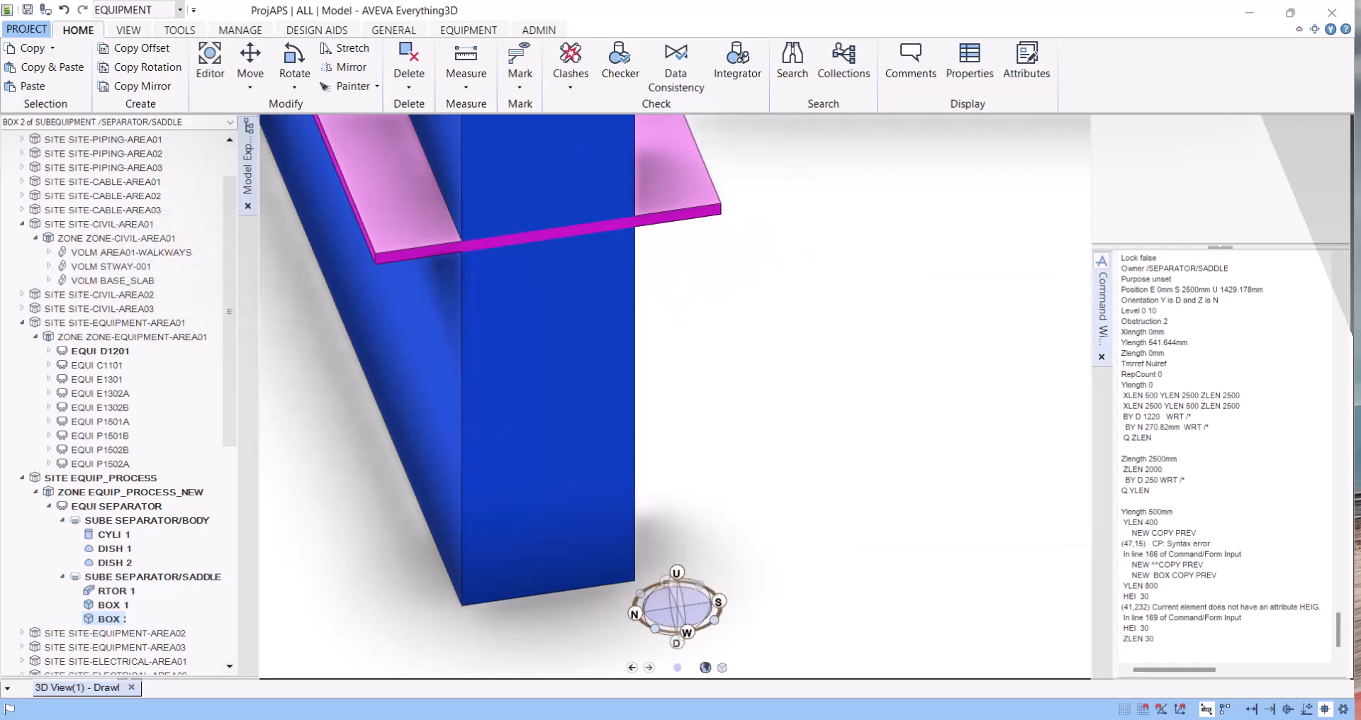
# Try moving the plate with BY D 985 and reverse the move with BY D -985.
pyautogui.write('BY D 985')
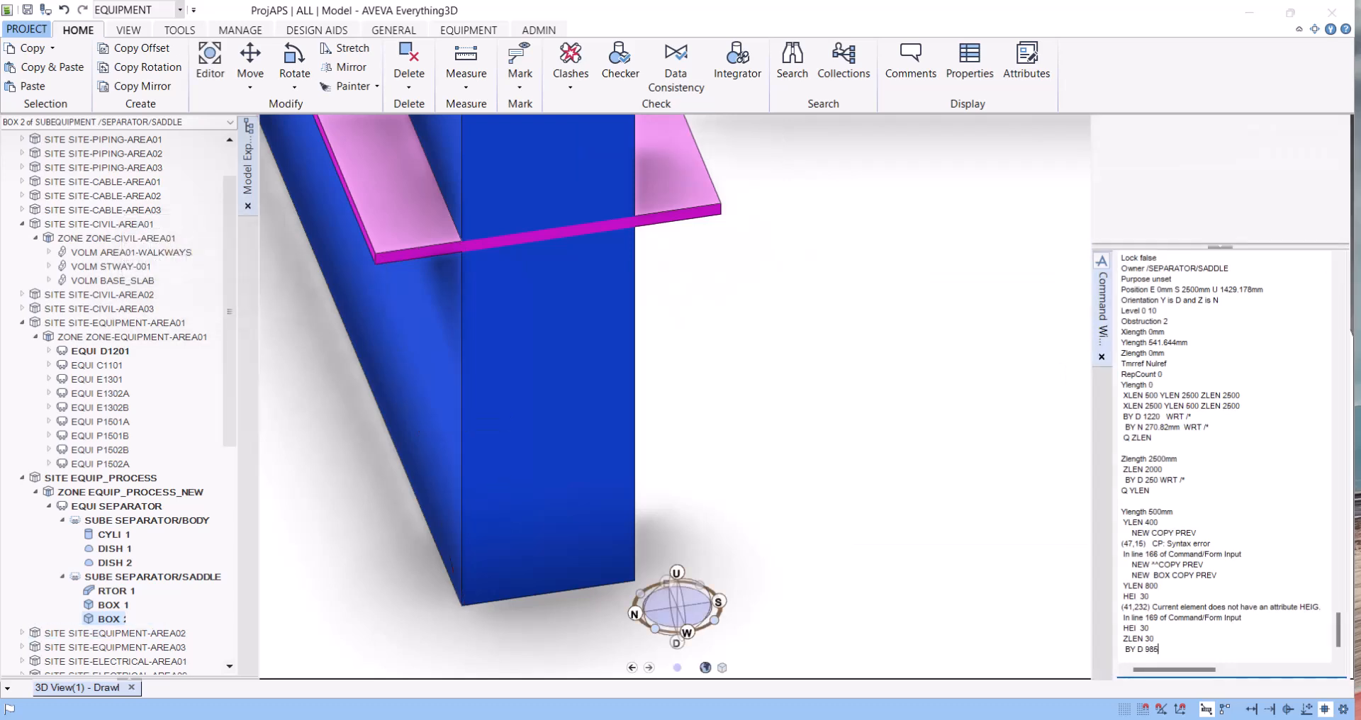
pyautogui.press('Return')
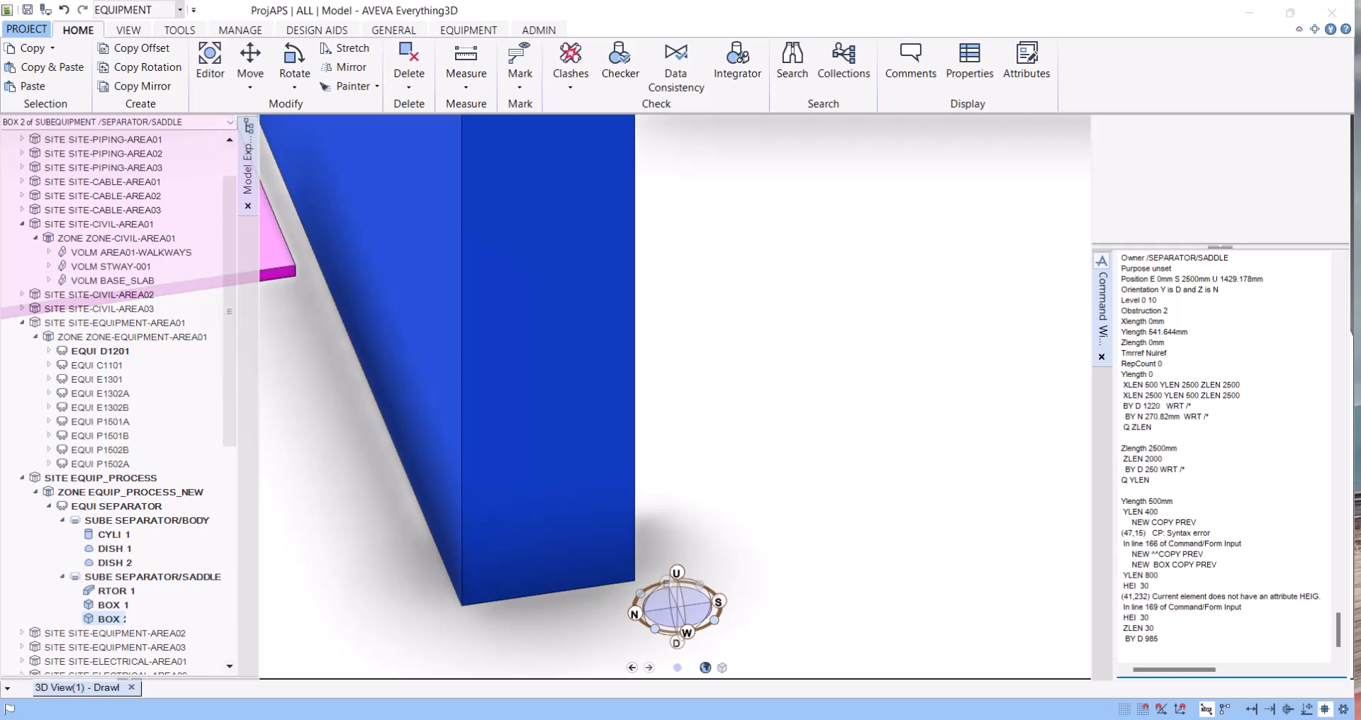
pyautogui.press('Up')
pyautogui.write('-')
pyautogui.press('Return')
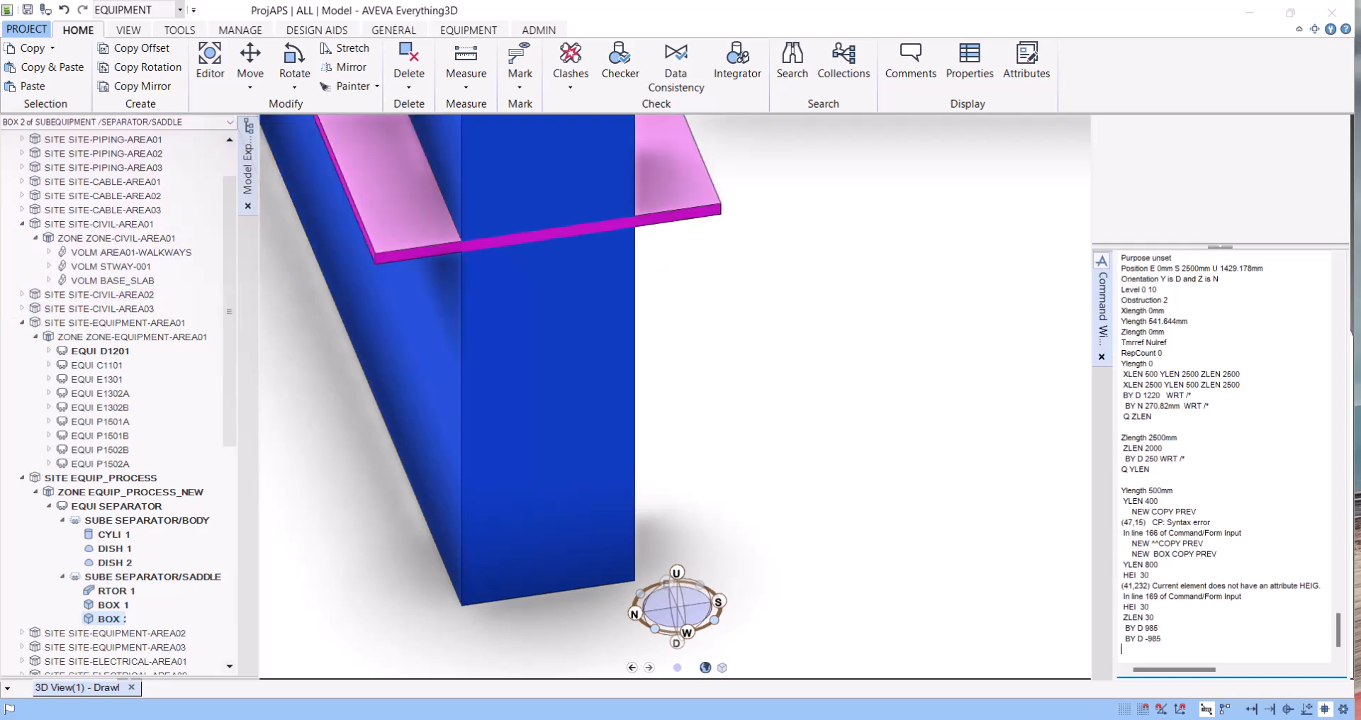
# Move the plate down to the foot of BOX 1 with the command BY D 985 WRT /*.
pyautogui.press('Up')
pyautogui.press('Up')
pyautogui.write('WRT /*')
pyautogui.press('Return')
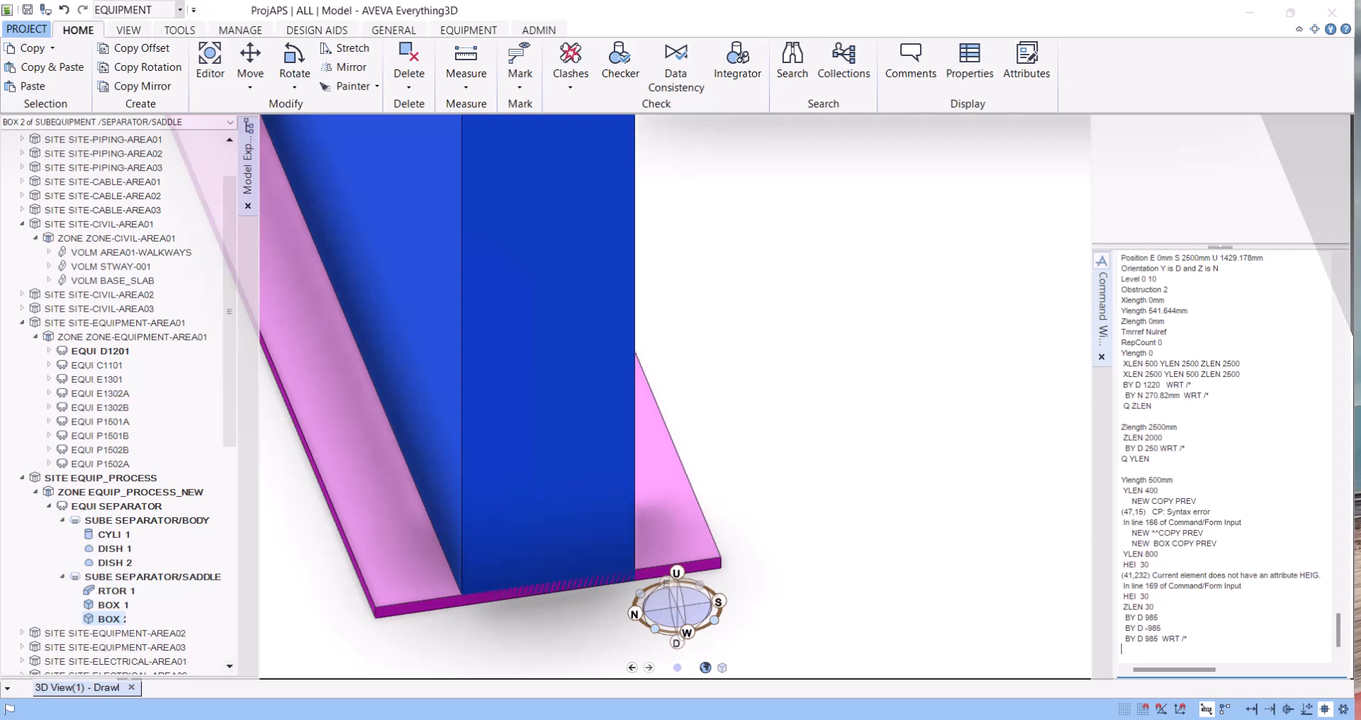
# Narrow the base plate under the saddle box to YLEN 600.
pyautogui.write('YLEN 800')
pyautogui.press('BackSpace')
pyautogui.press('BackSpace')
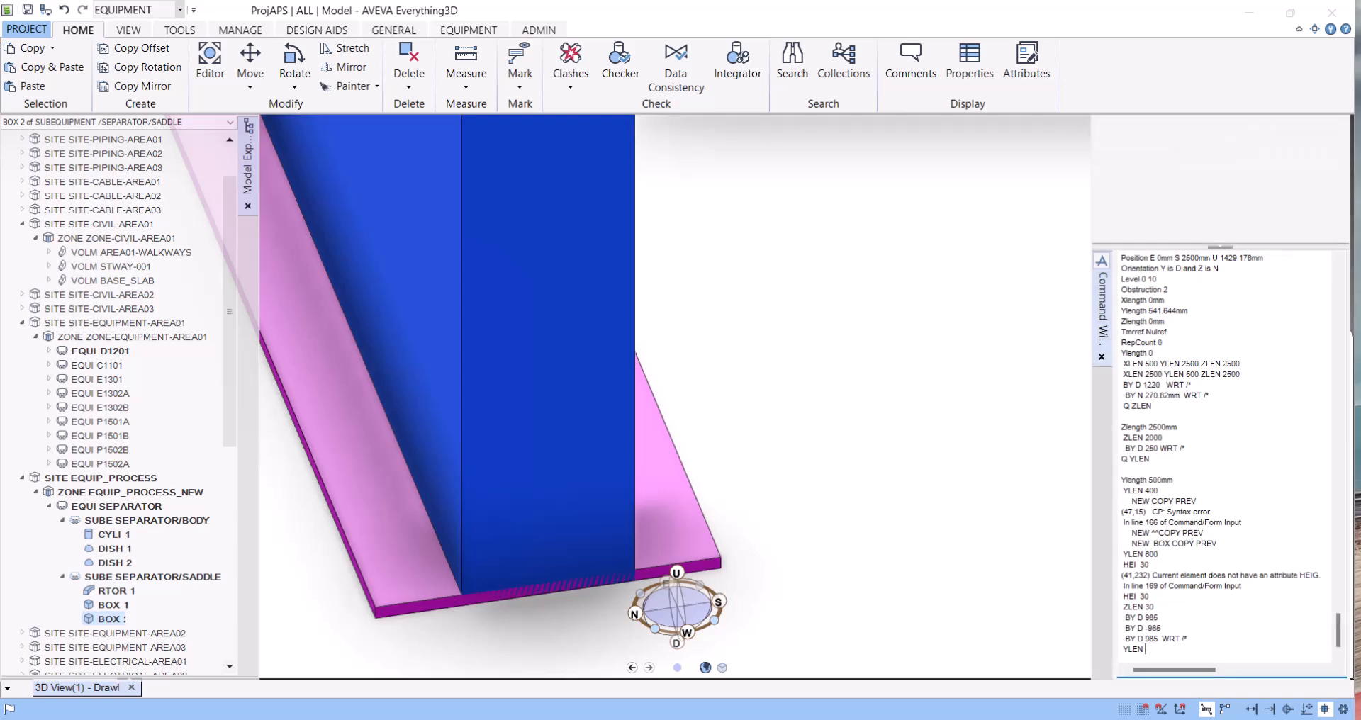
pyautogui.write('600')
pyautogui.press('Return')
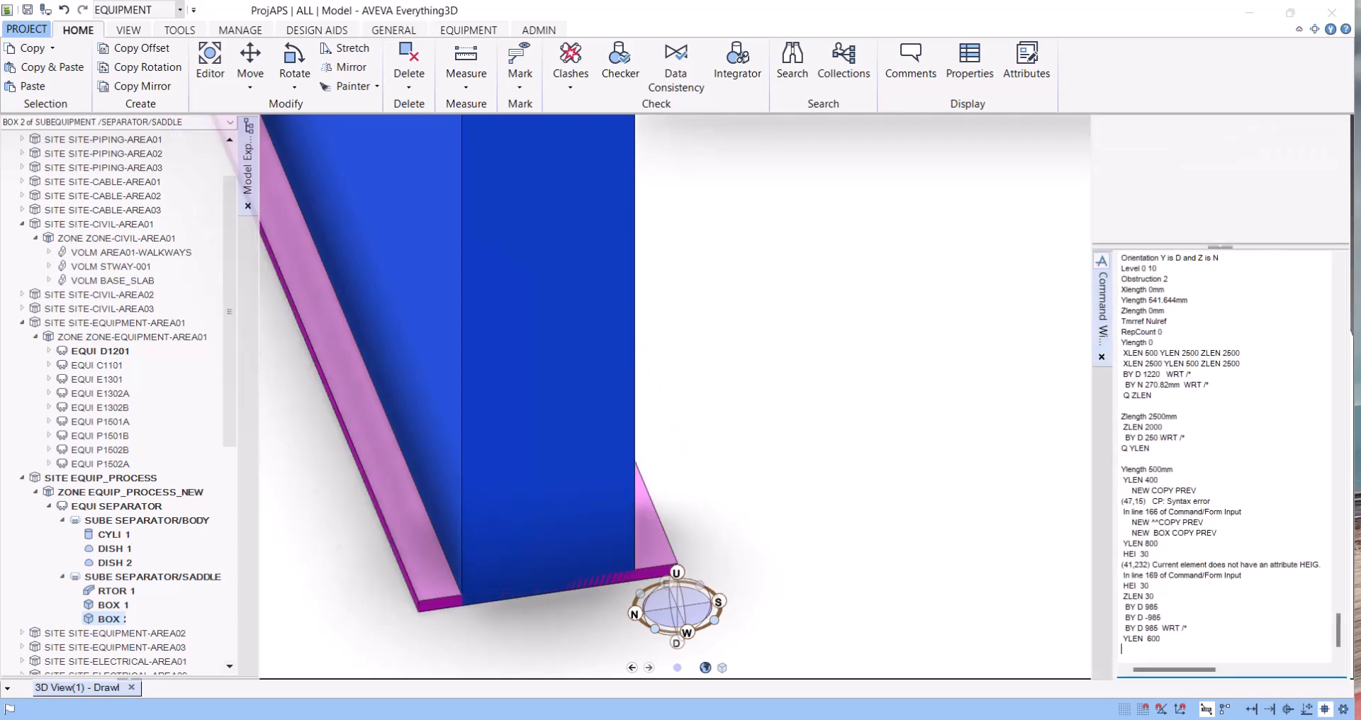
# Lengthen the base plate under the saddle box to XLEN 2600.
pyautogui.scroll(-3, 796, 508)
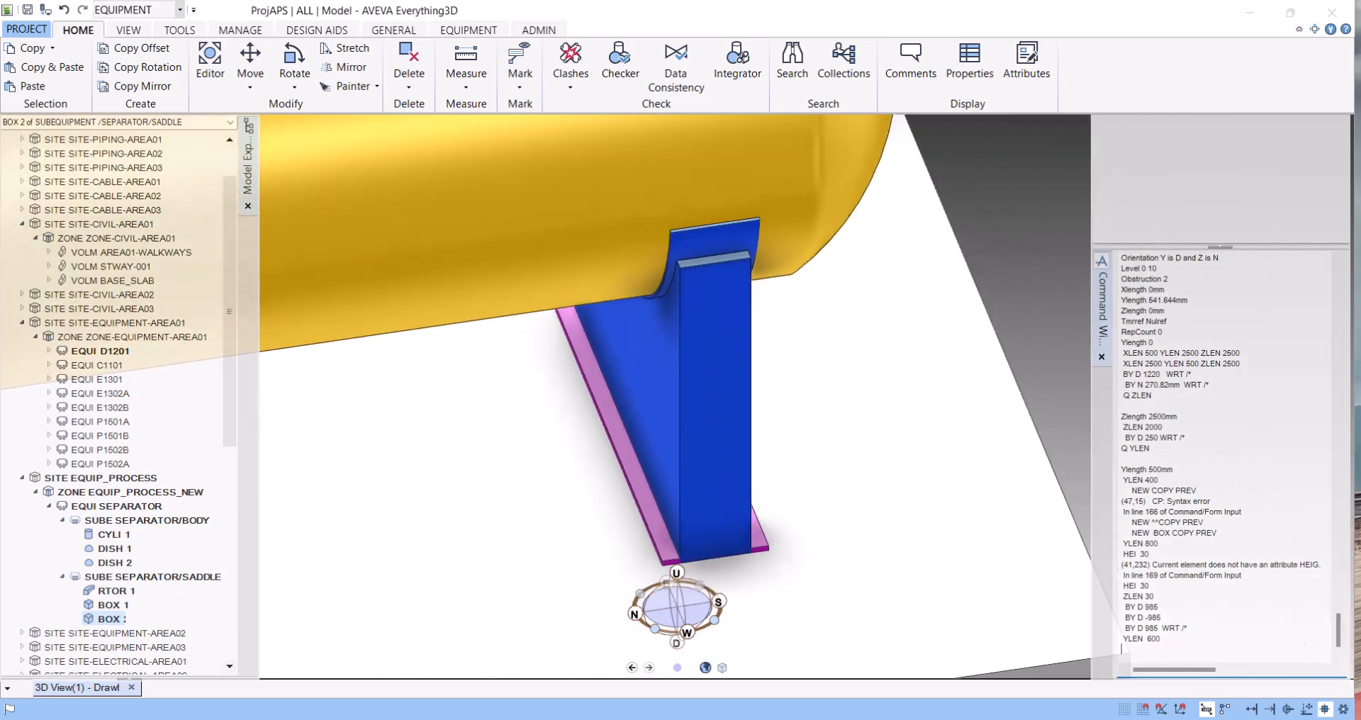
pyautogui.write('XLEN 2600')
pyautogui.press('Return')
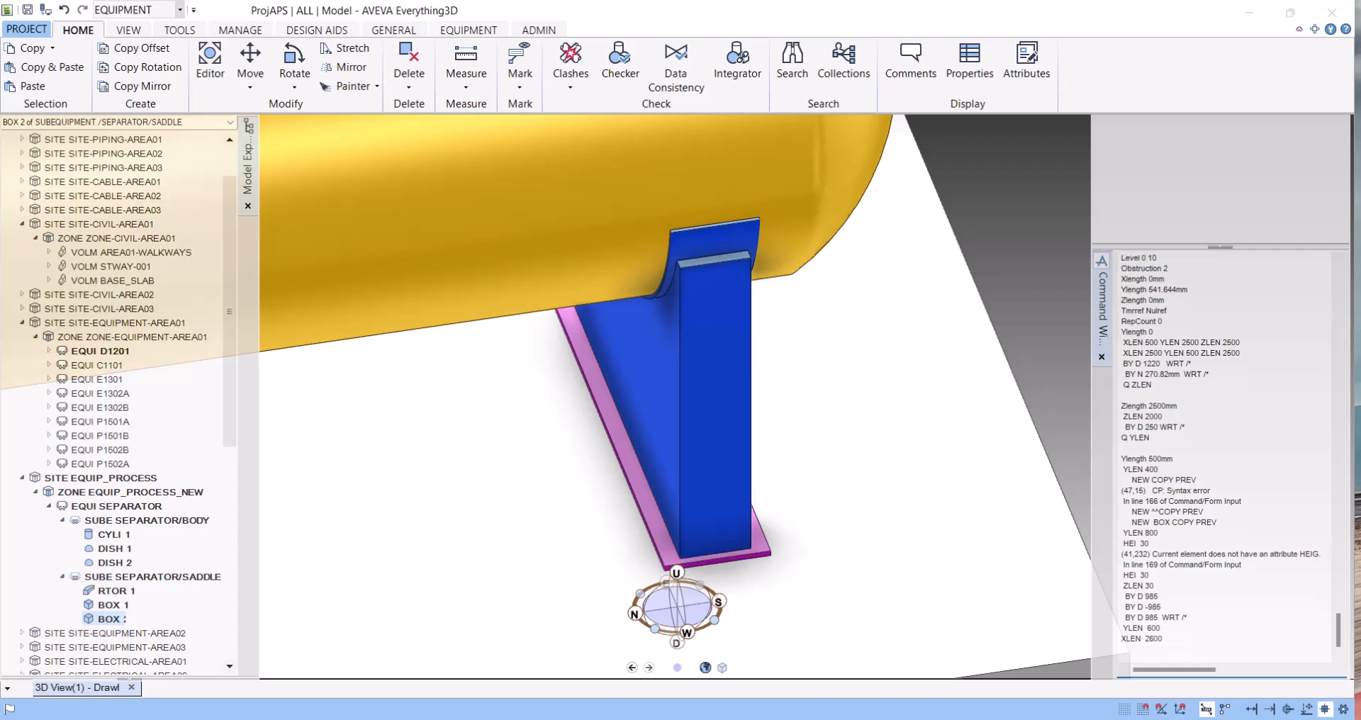
pyautogui.scroll(-5, 777, 455)
pyautogui.moveTo(756, 474); pyautogui.dragTo(759, 425, button='middle')
pyautogui.scroll(1, 758, 416)
pyautogui.scroll(1, 759, 415)
# Try copying RTOR 1 in the SADDLE subequipment with the command NEW RTOR COPY PREV BY N 2000 WRT /*.
pyautogui.click(63, 576)
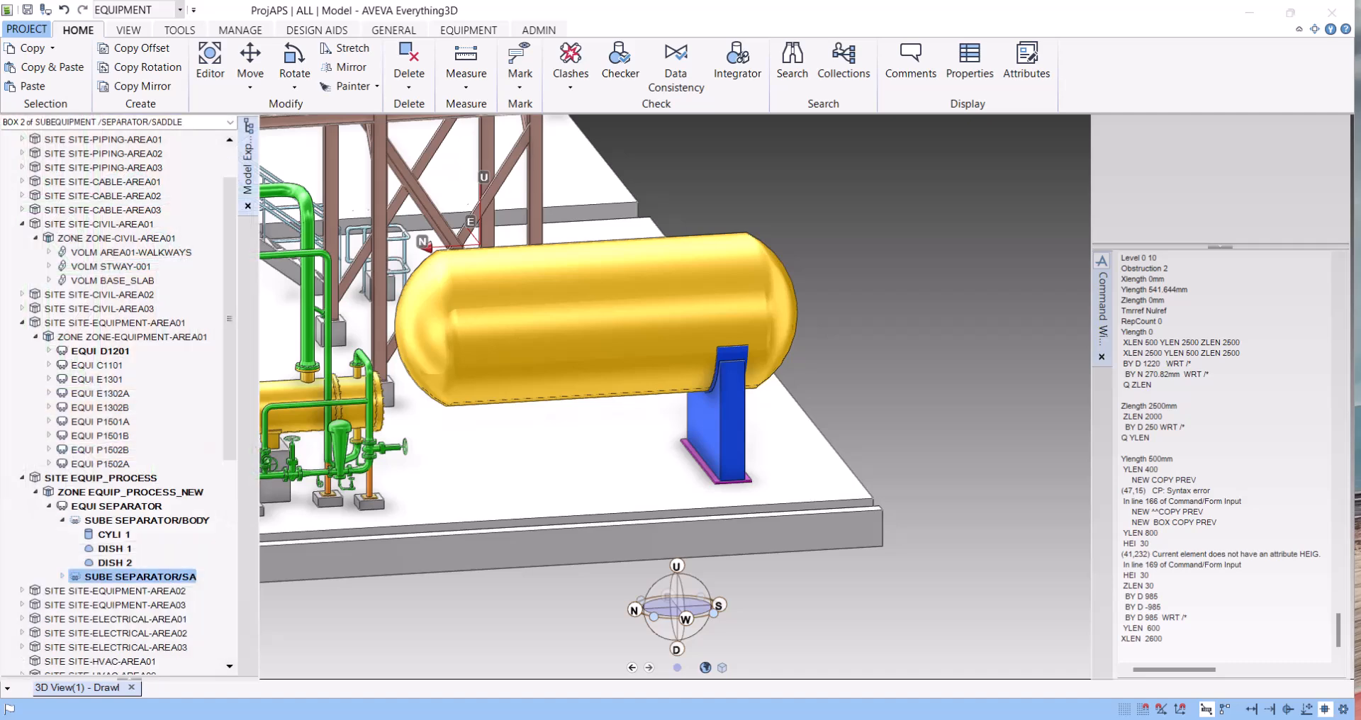
pyautogui.click(62, 577)
pyautogui.scroll(-1, 62, 576)
pyautogui.scroll(-1, 85, 560)
pyautogui.scroll(1, 85, 560)
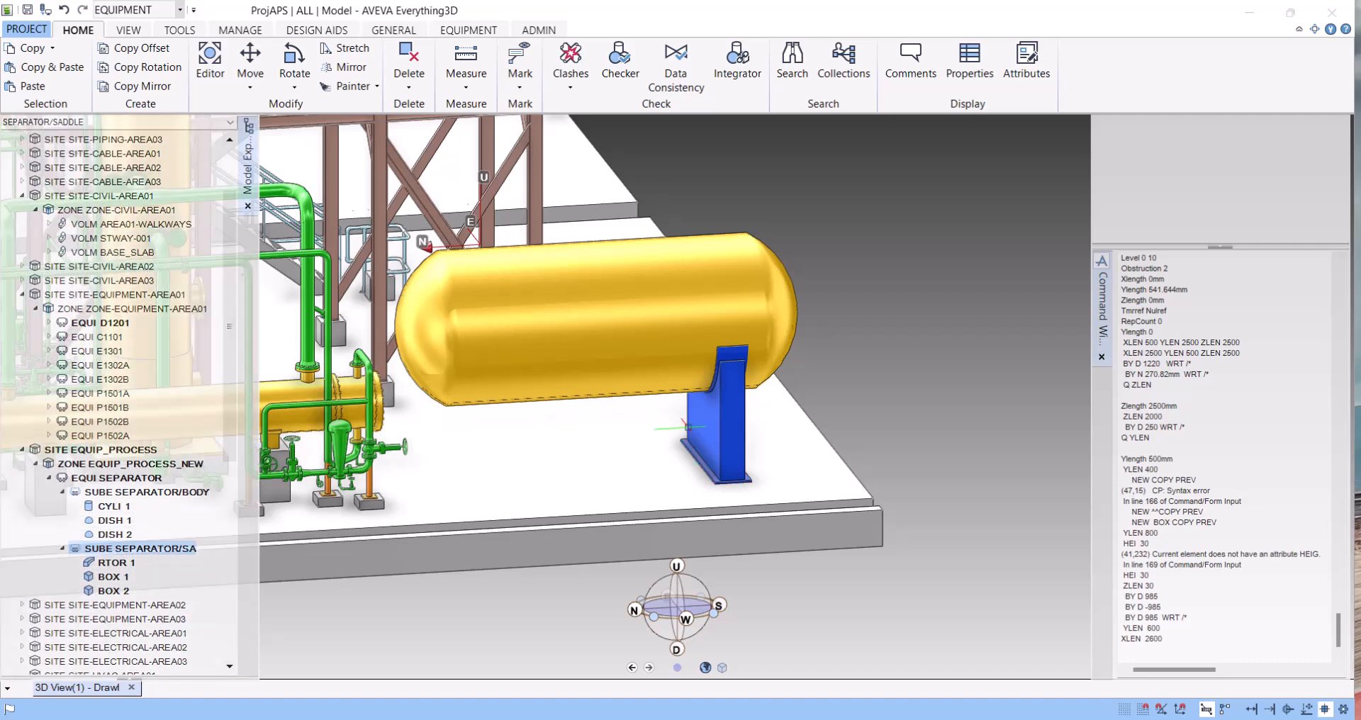
pyautogui.moveTo(705, 425); pyautogui.dragTo(677, 425, button='middle')
pyautogui.scroll(3, 678, 424)
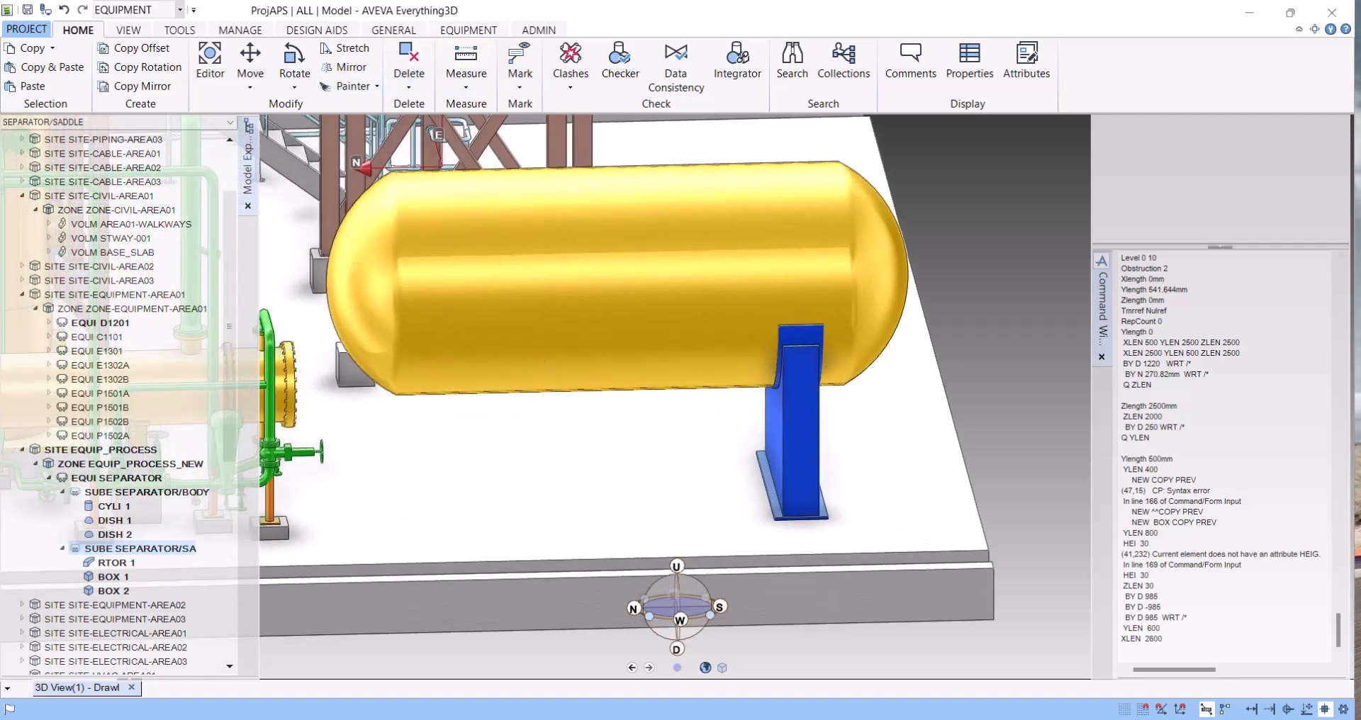
pyautogui.click(113, 563)
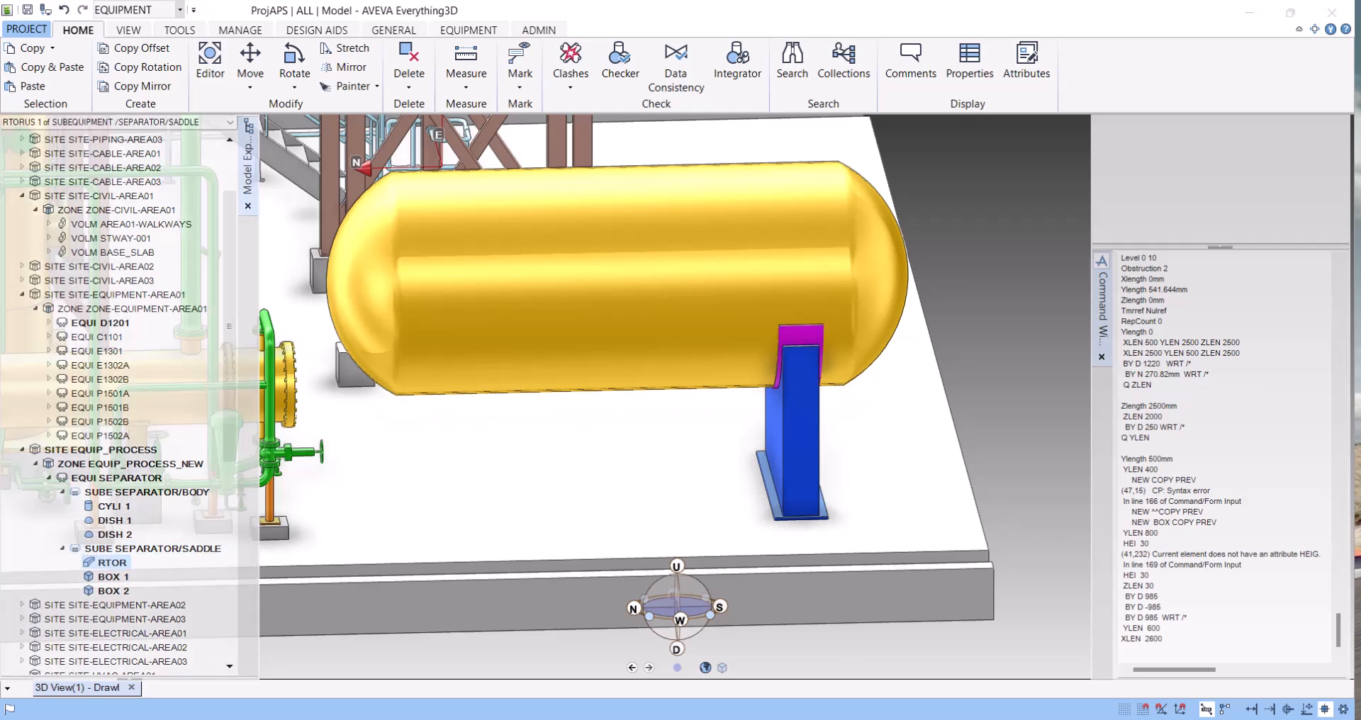
pyautogui.click(1135, 650)
pyautogui.write('NEW RTOR COPY PREV BY ')
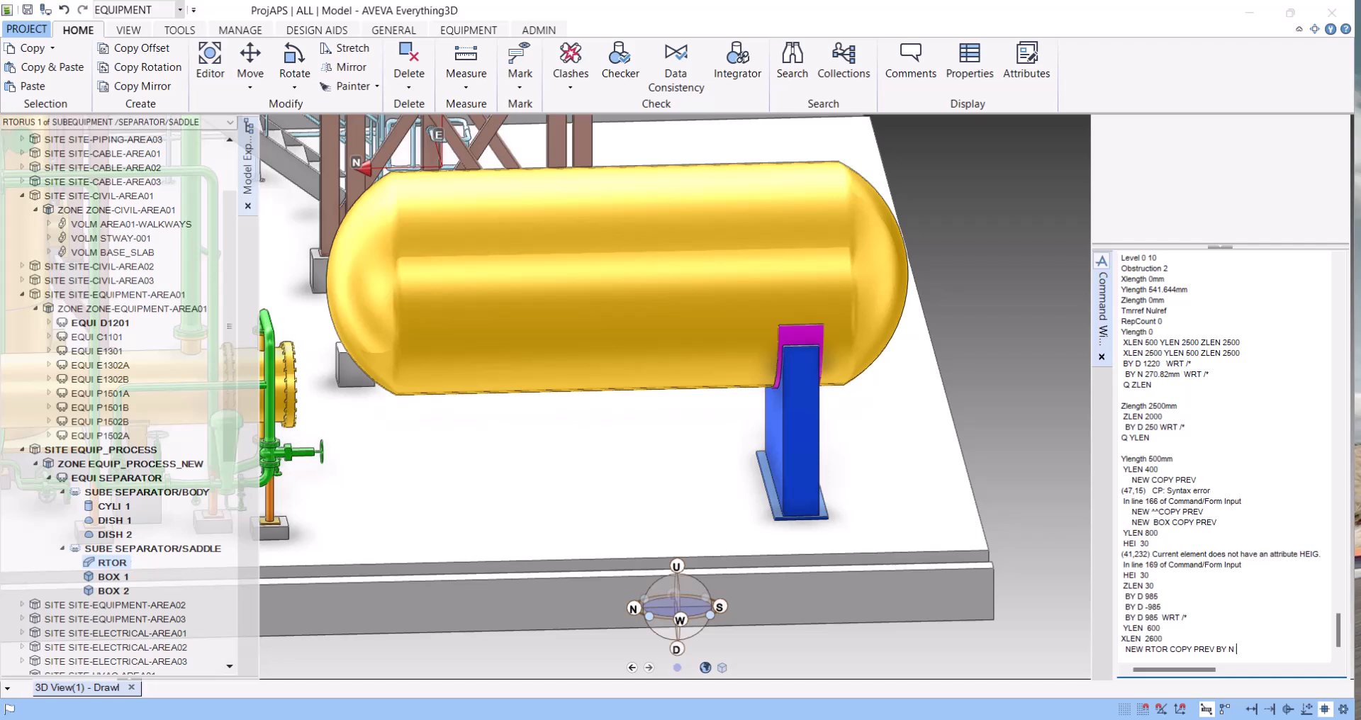
pyautogui.write('N 2000  WRT /*')
pyautogui.press('Return')
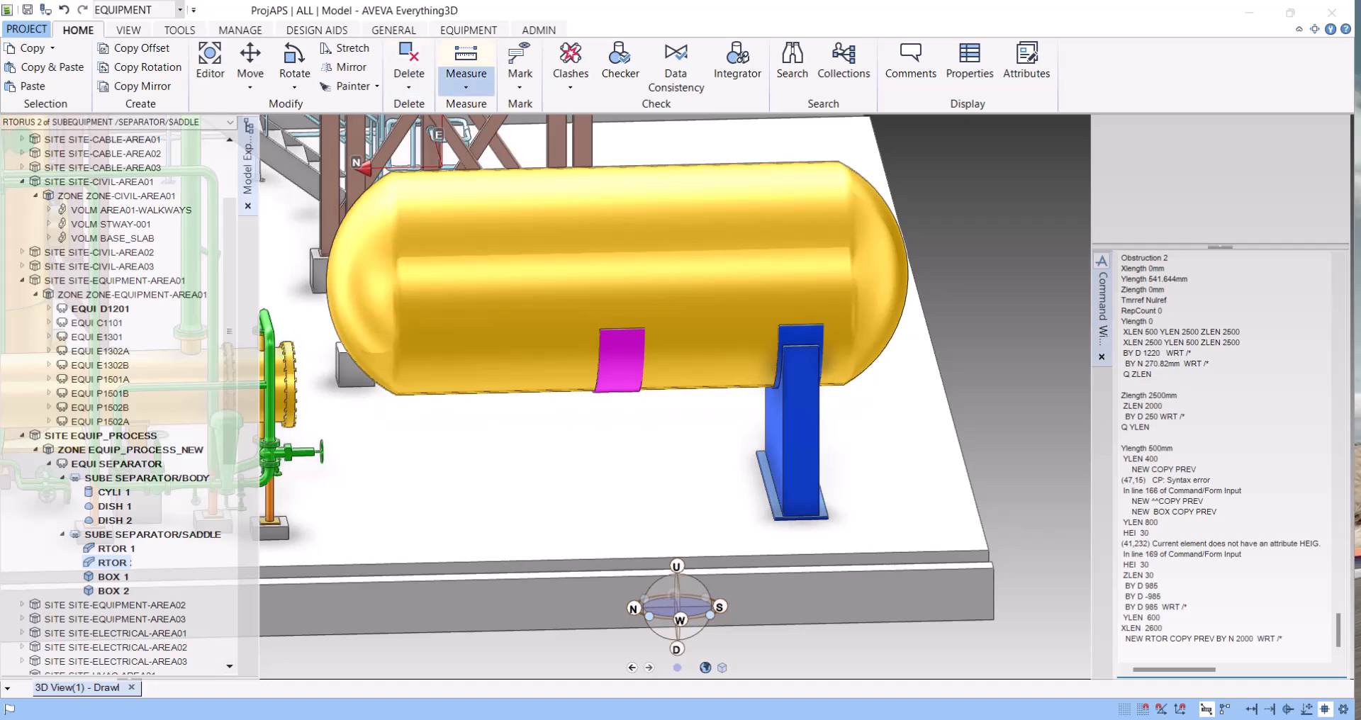
# Measure the distance from the copied RTOR to the north end of the vessel's cylinder and close the measurement.
pyautogui.click(466, 78)
pyautogui.click(561, 104)
pyautogui.click(128, 249)
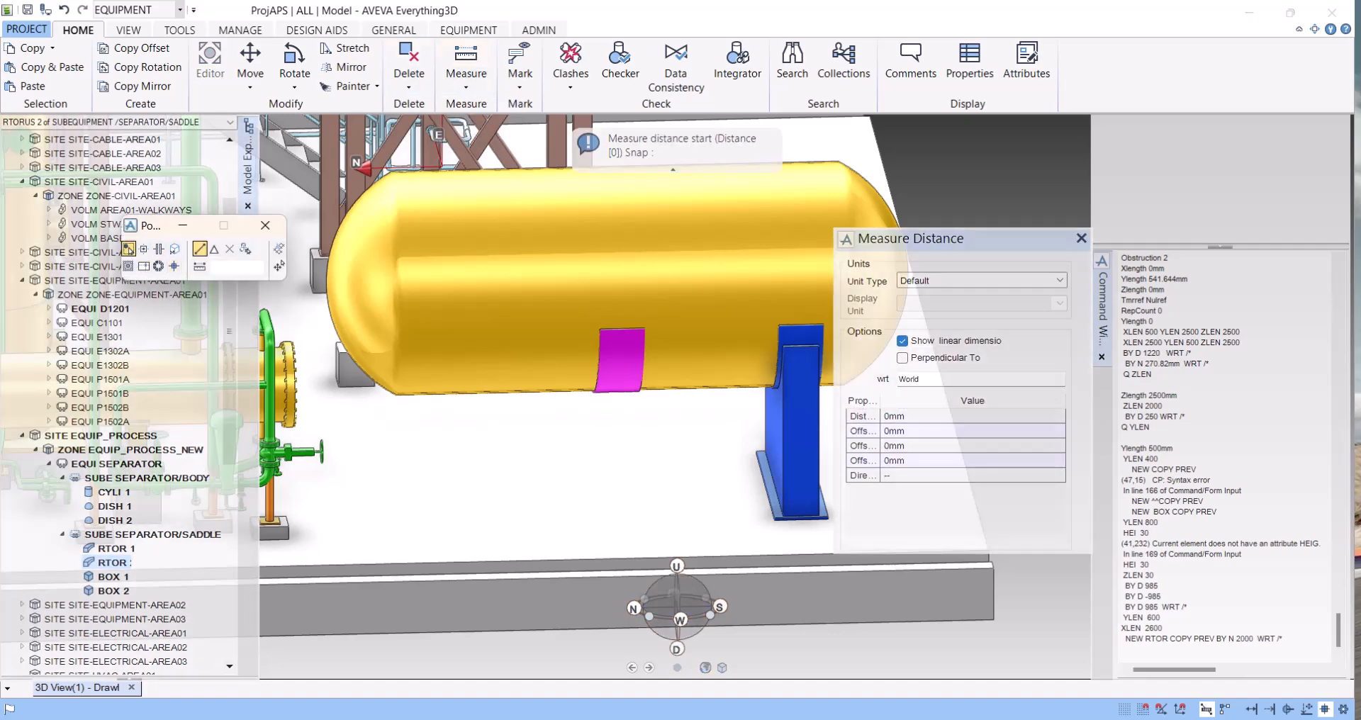
pyautogui.click(621, 355)
pyautogui.click(398, 291)
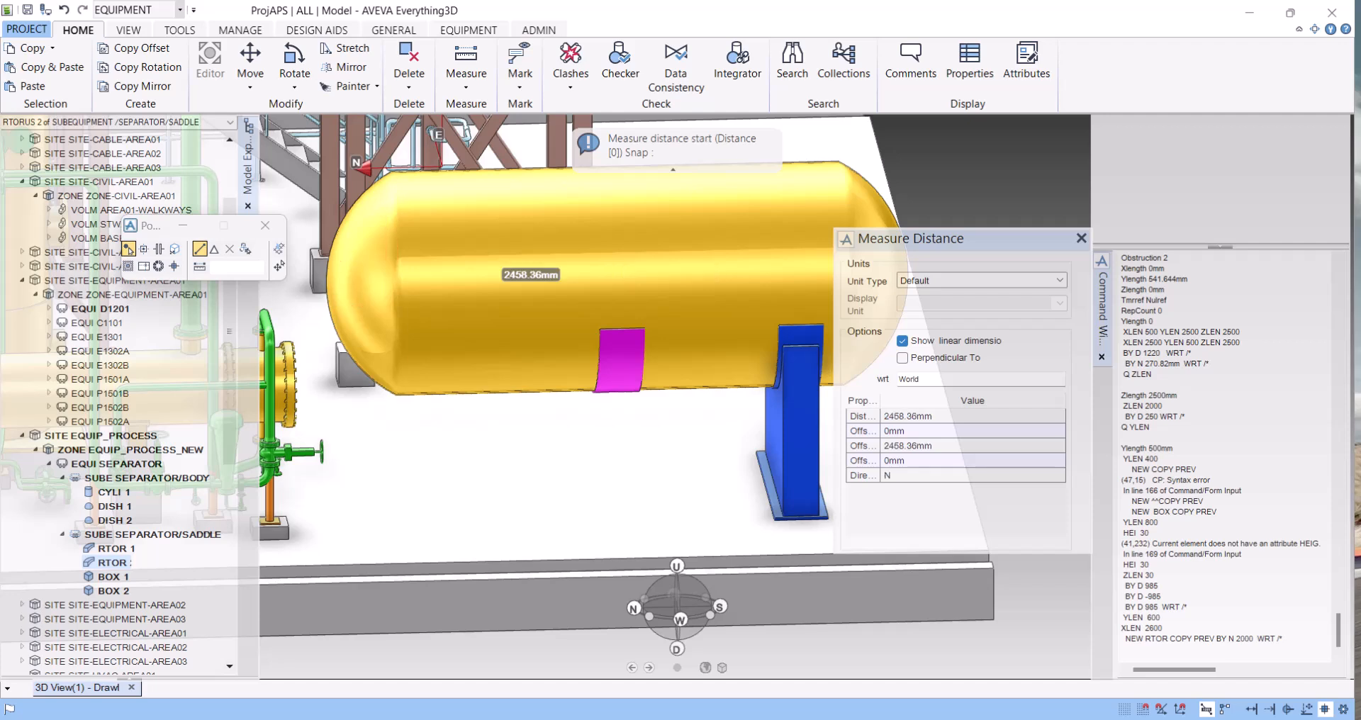
pyautogui.click(265, 226)
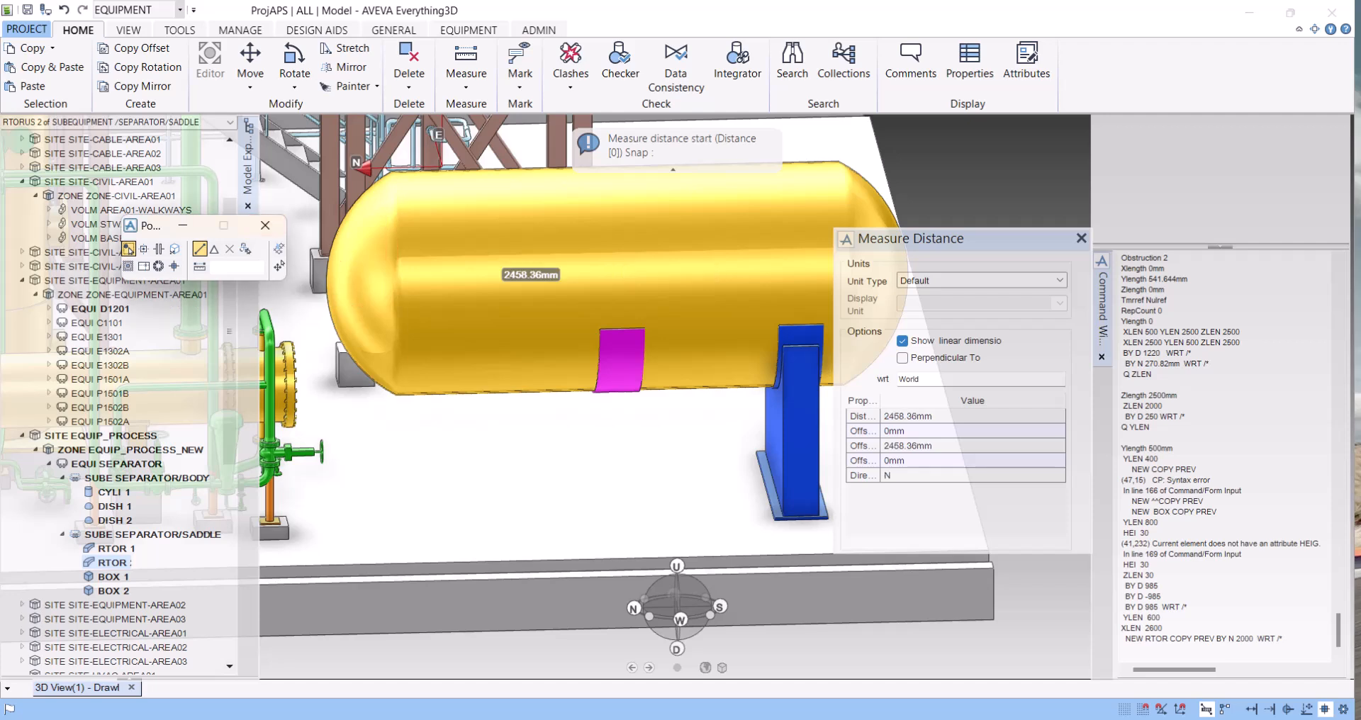
pyautogui.click(1082, 239)
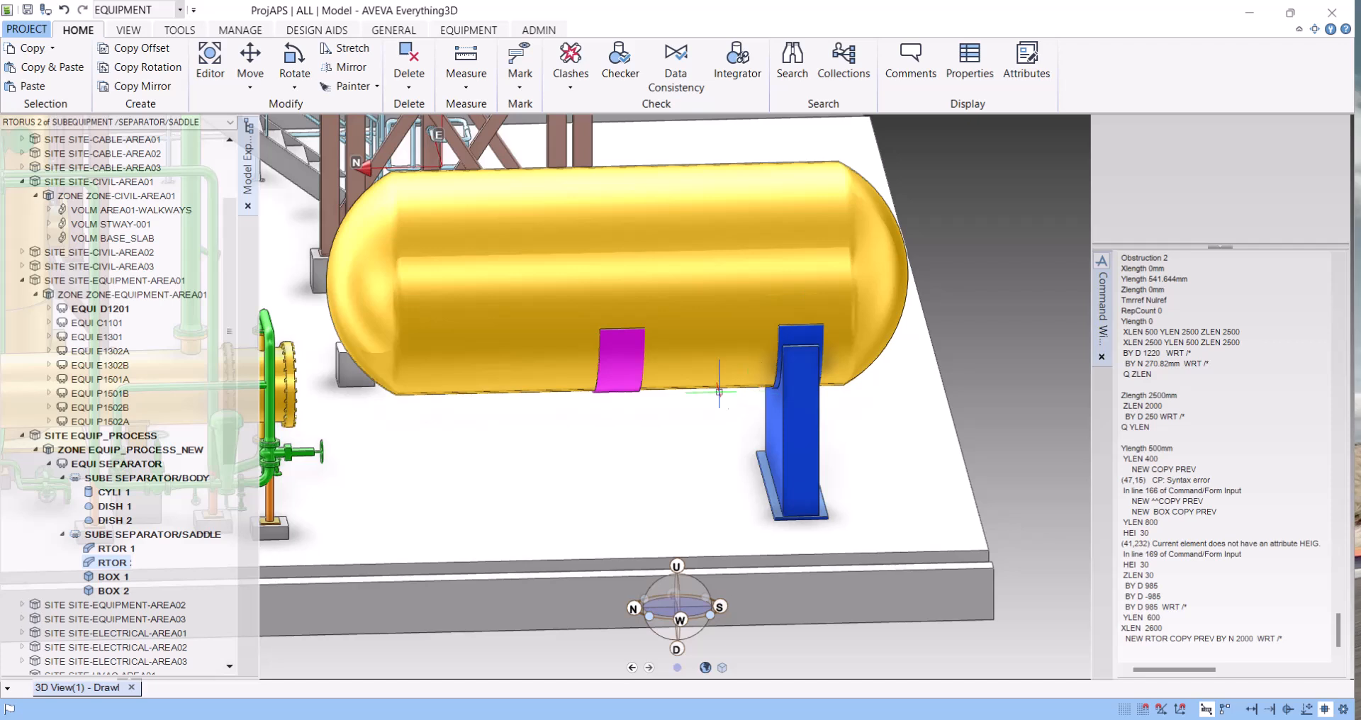
# Delete the copied RTOR 2 from the SADDLE subequipment.
pyautogui.click(112, 549)
pyautogui.click(112, 563)
pyautogui.rightClick(106, 563)
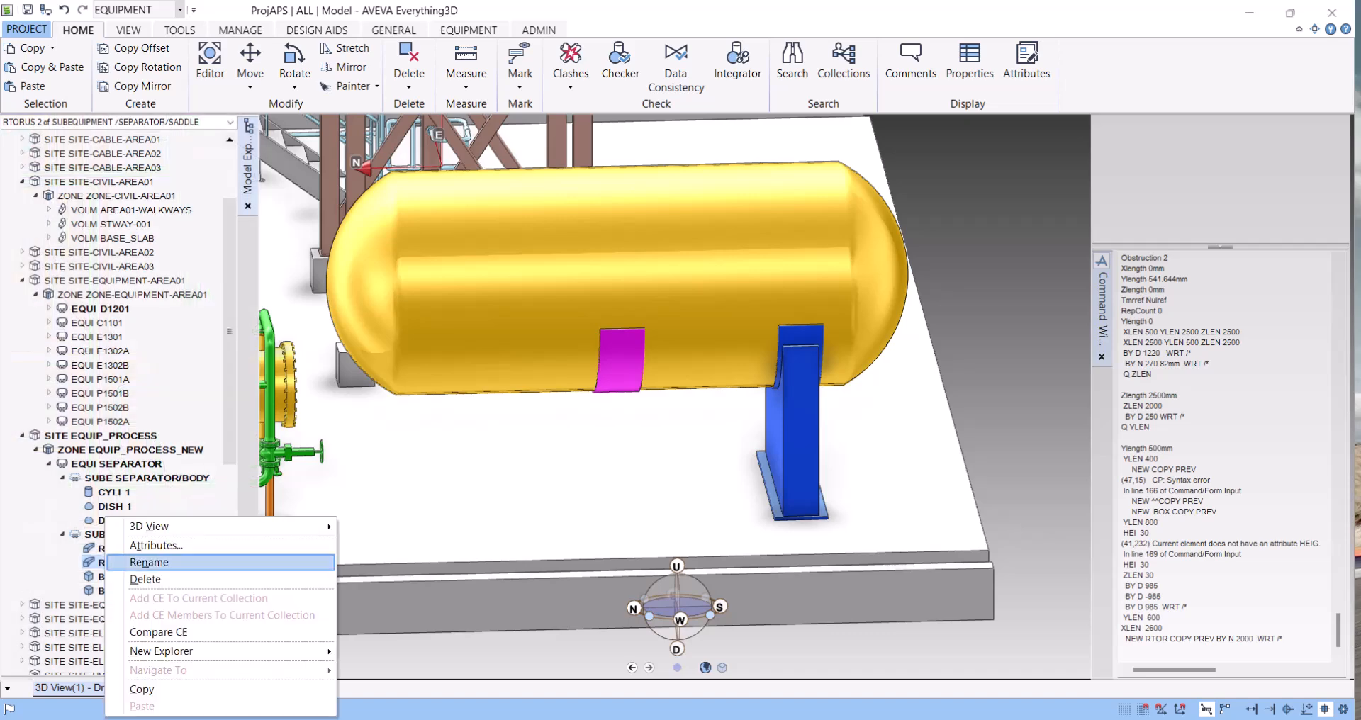
pyautogui.click(145, 579)
pyautogui.click(1195, 534)
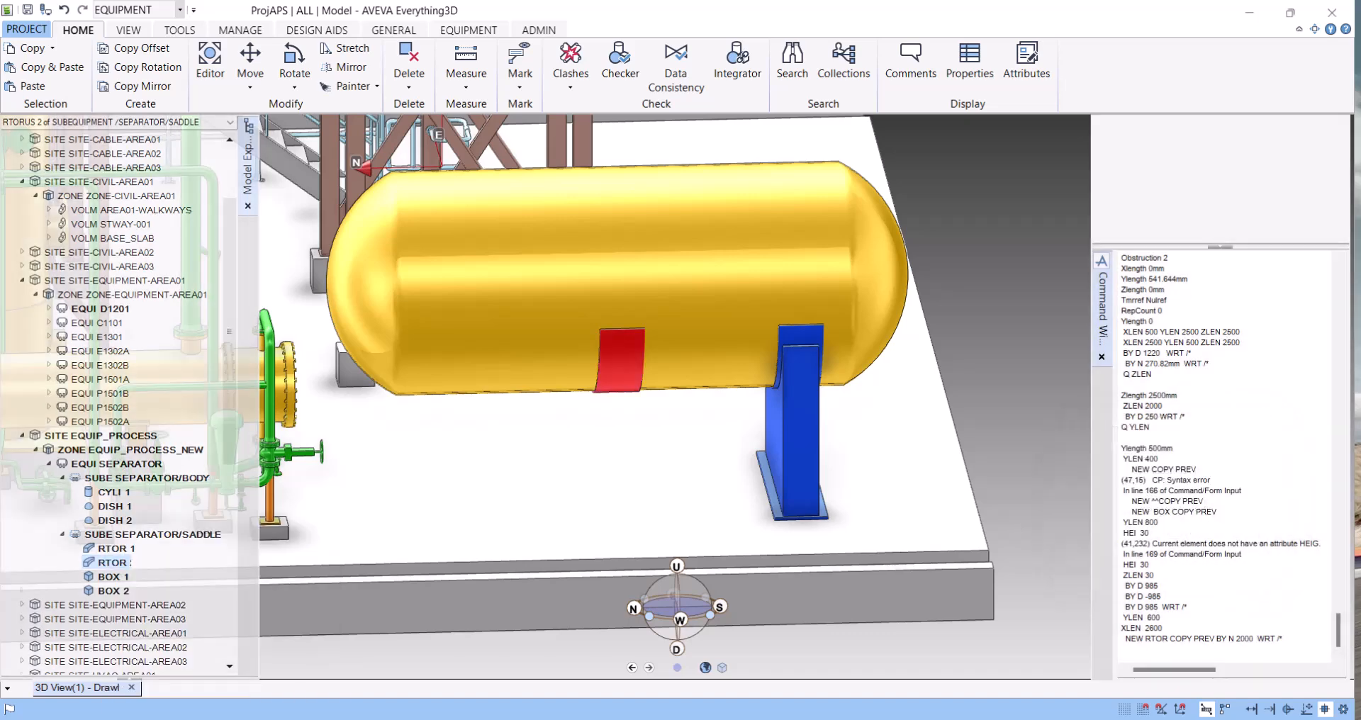
# Mirror-copy RTOR 1 to the vessel's other end about the cylinder element, with plane direction N, and retain the copy.
pyautogui.click(112, 549)
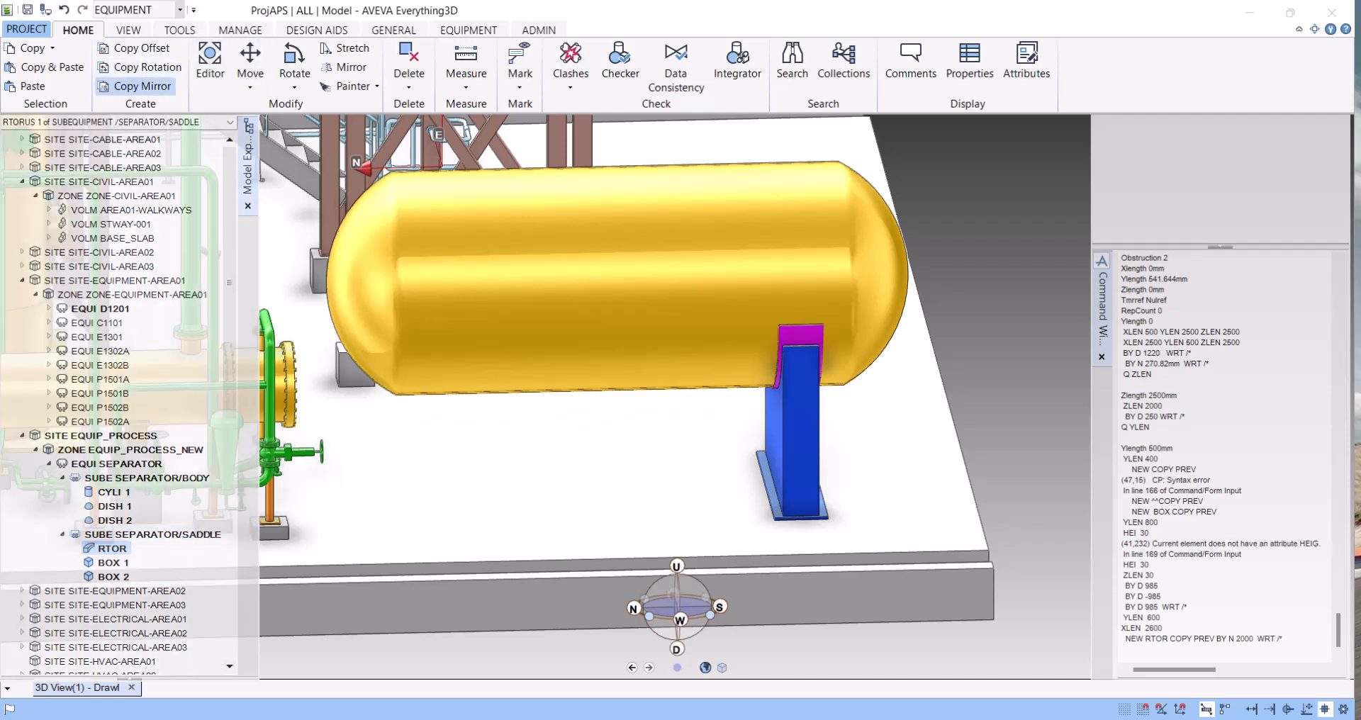
pyautogui.click(135, 86)
pyautogui.click(990, 229)
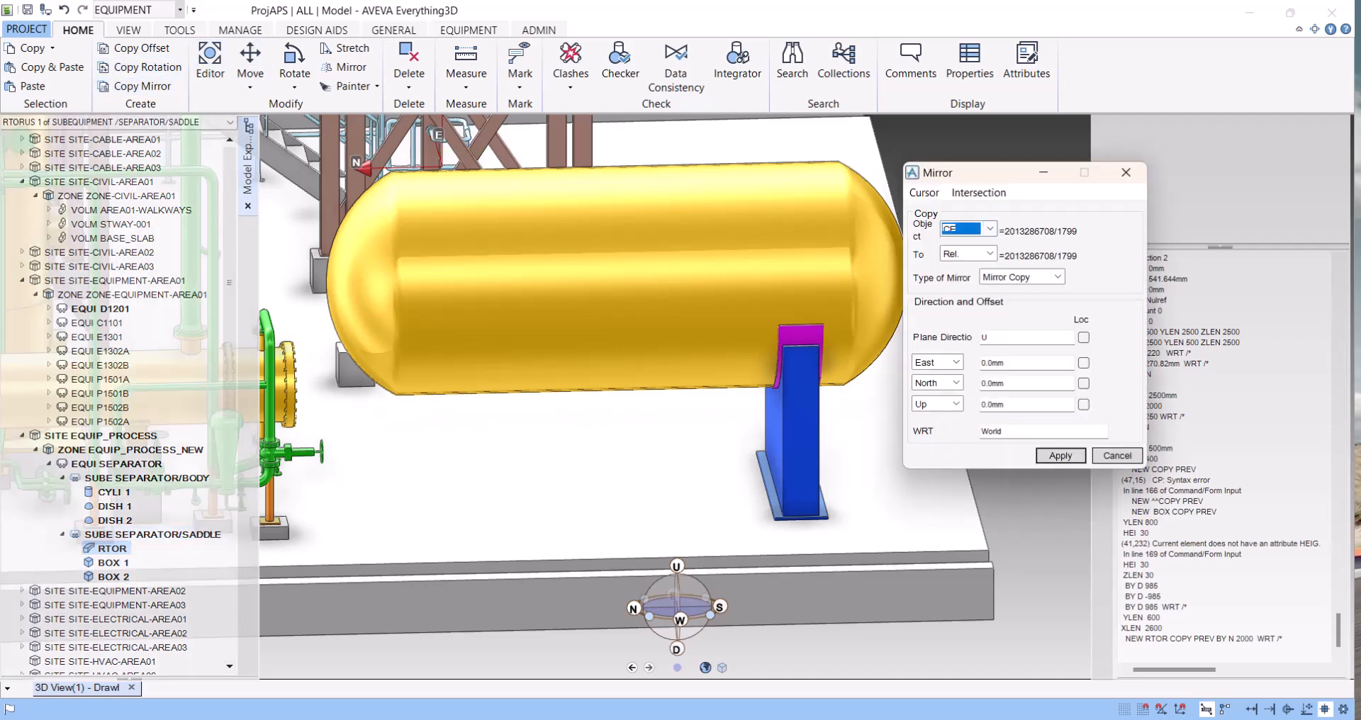
pyautogui.click(990, 229)
pyautogui.click(924, 193)
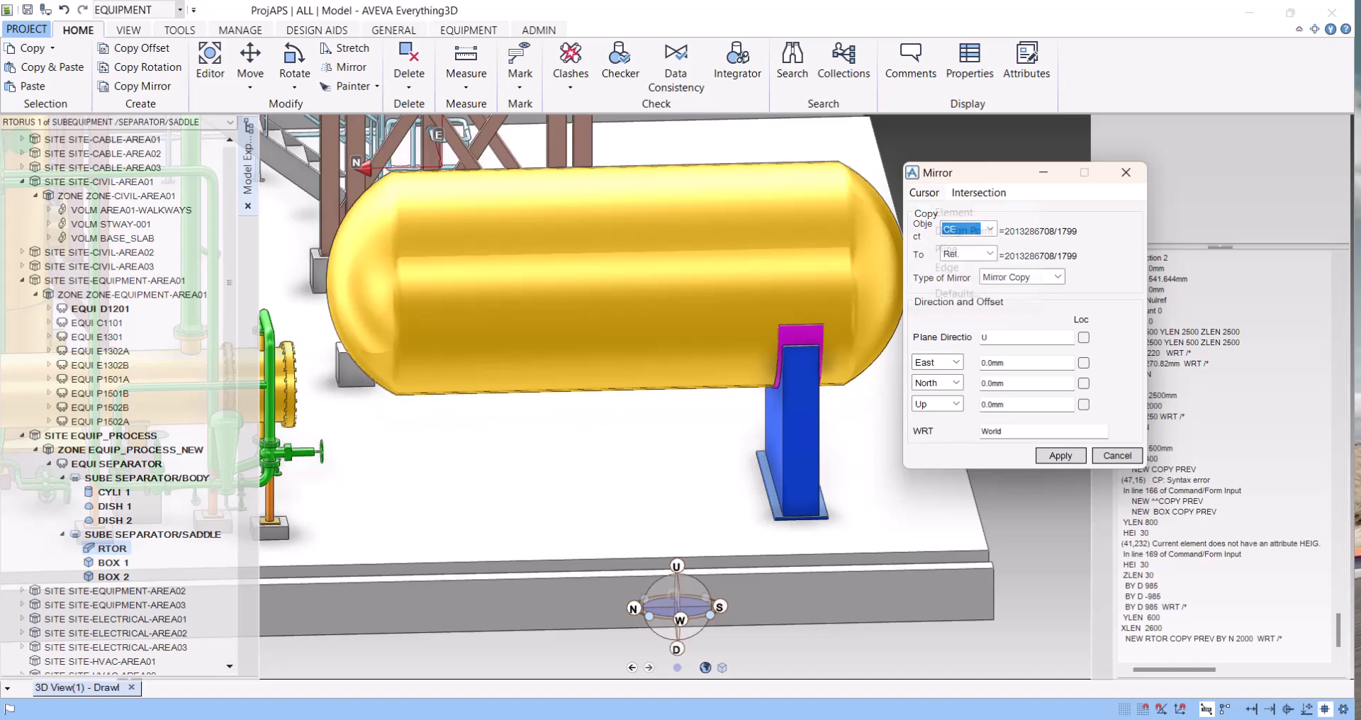
pyautogui.click(954, 213)
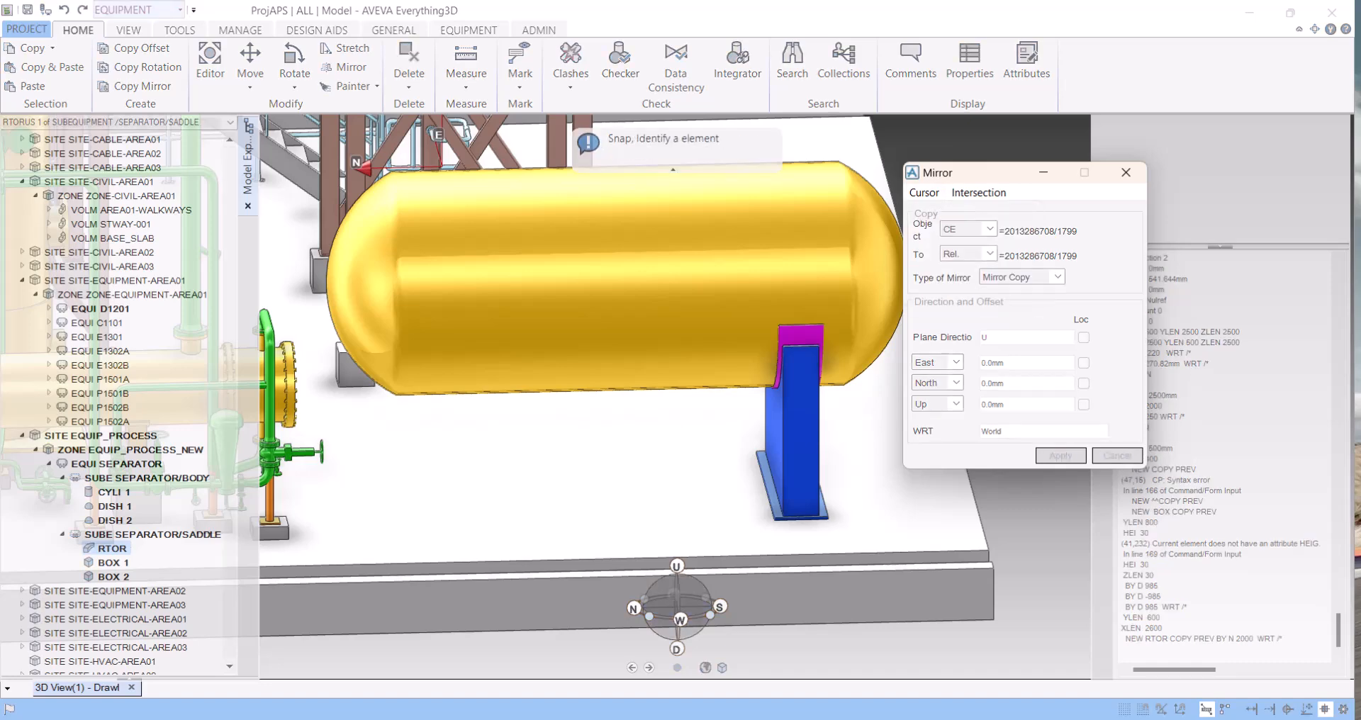
pyautogui.click(766, 262)
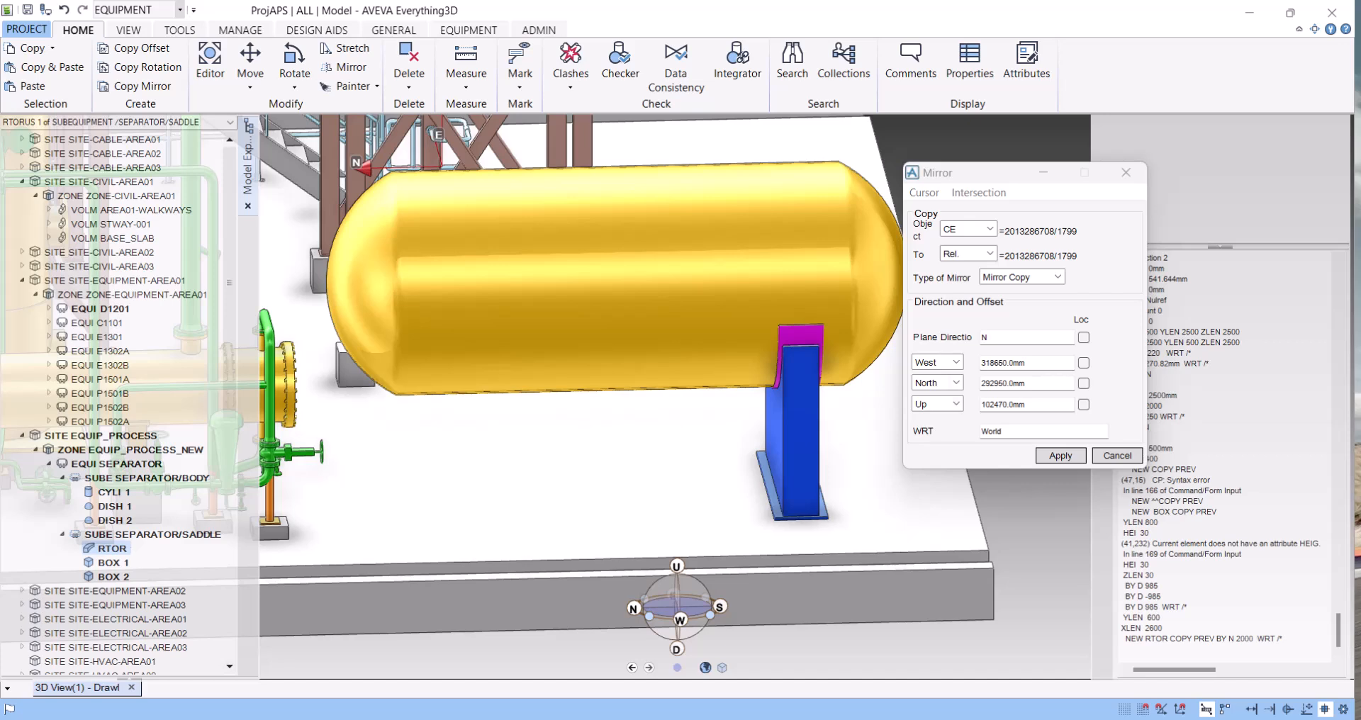
pyautogui.click(1061, 455)
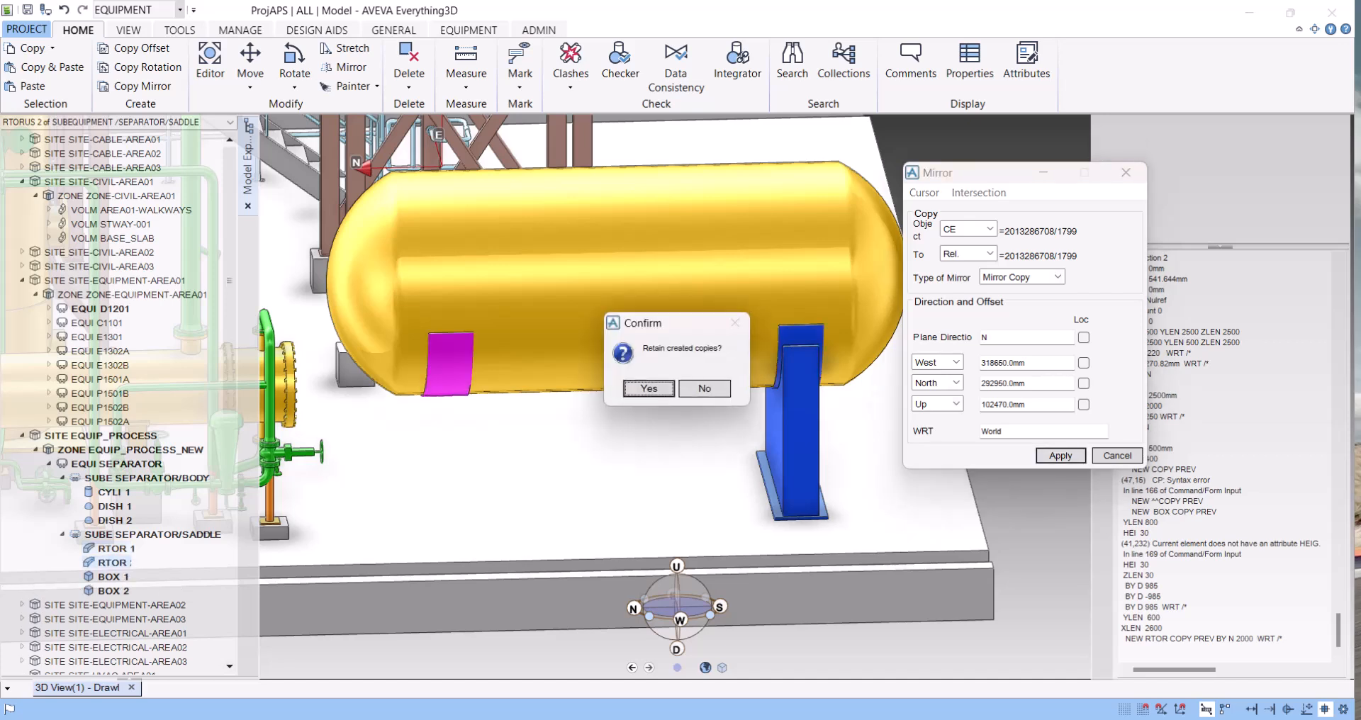
pyautogui.click(649, 389)
# Mirror-copy the saddle's upright BOX 1 about the same N plane, taking it as the current element, and retain the copy.
pyautogui.click(113, 577)
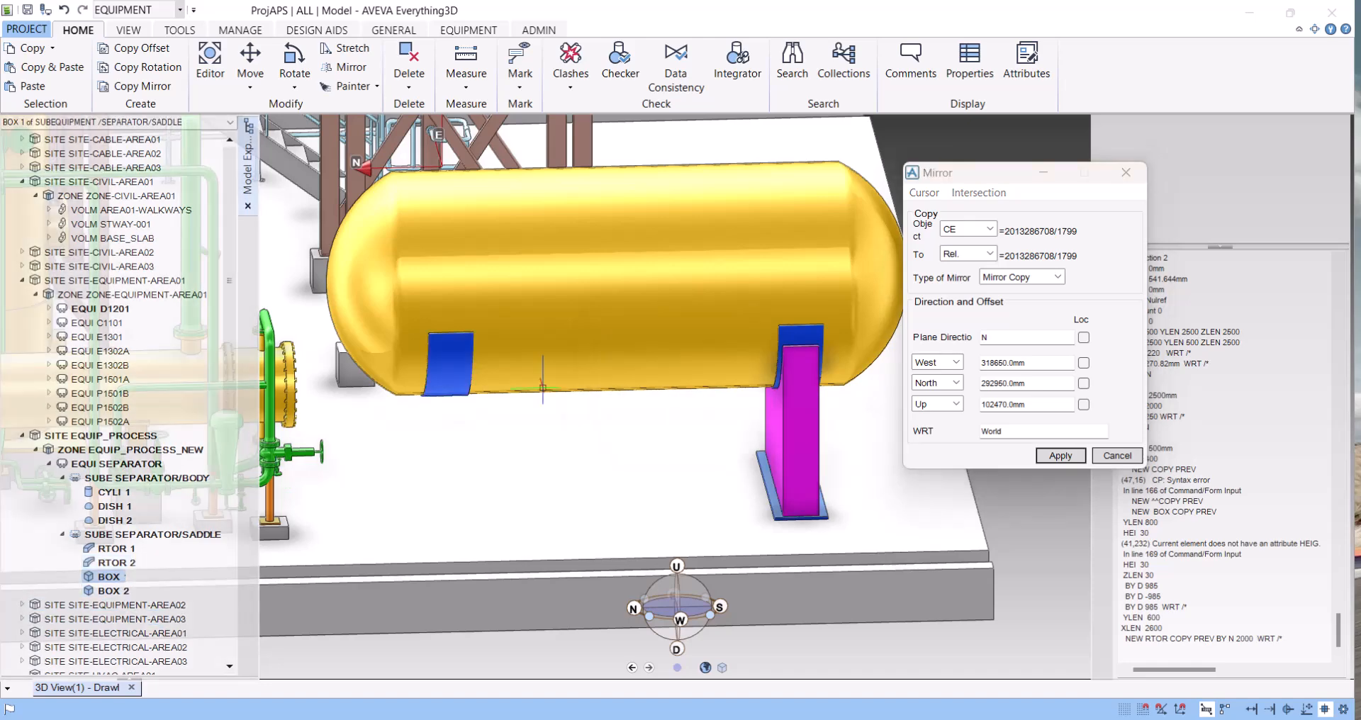
pyautogui.click(990, 228)
pyautogui.click(957, 242)
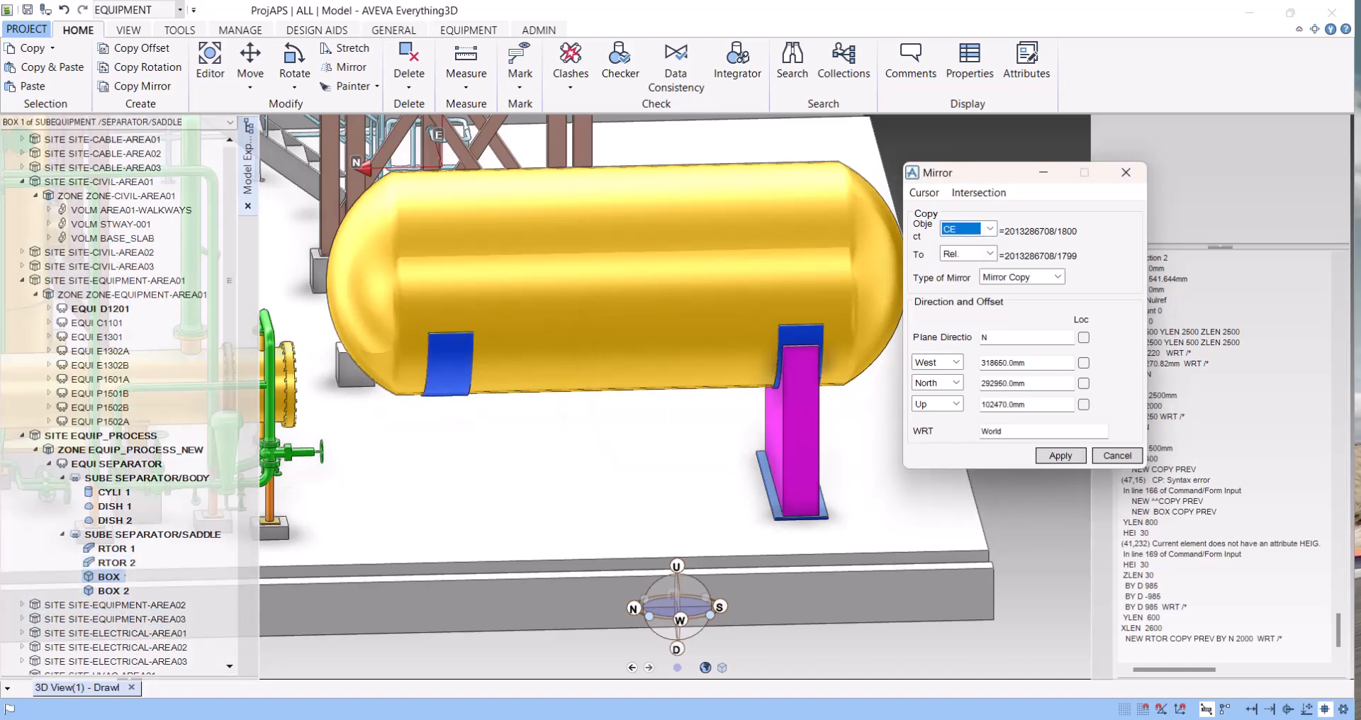
pyautogui.click(1061, 455)
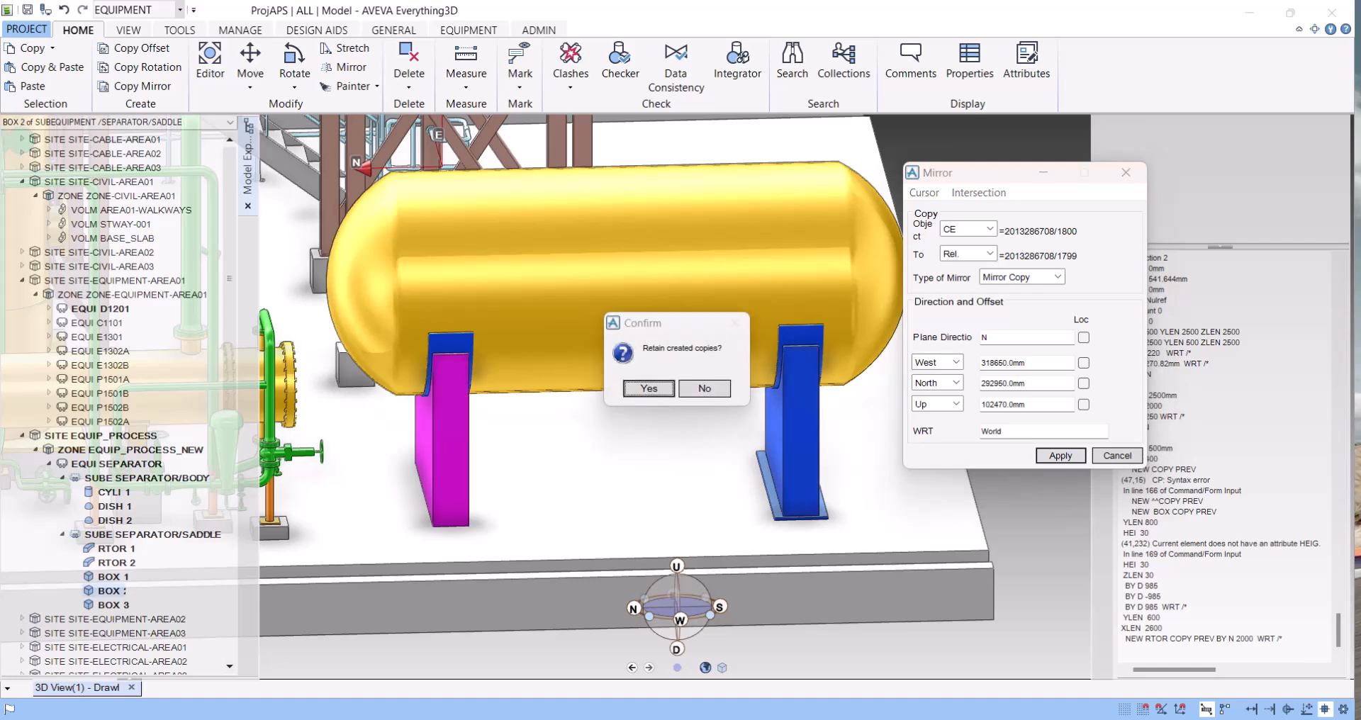
pyautogui.click(648, 388)
# Mirror-copy the base plate BOX 3 about the same N plane as the current element and retain the copy.
pyautogui.click(106, 605)
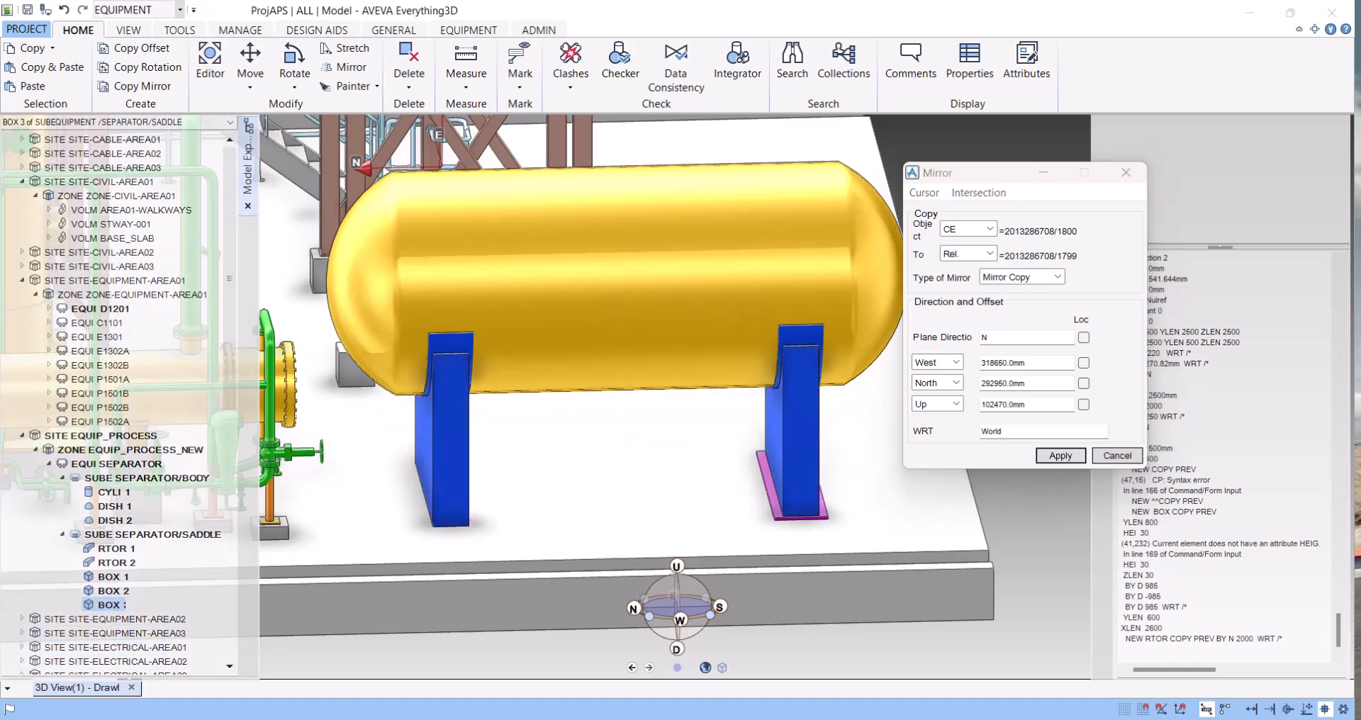
pyautogui.click(990, 229)
pyautogui.click(955, 242)
pyautogui.click(1061, 456)
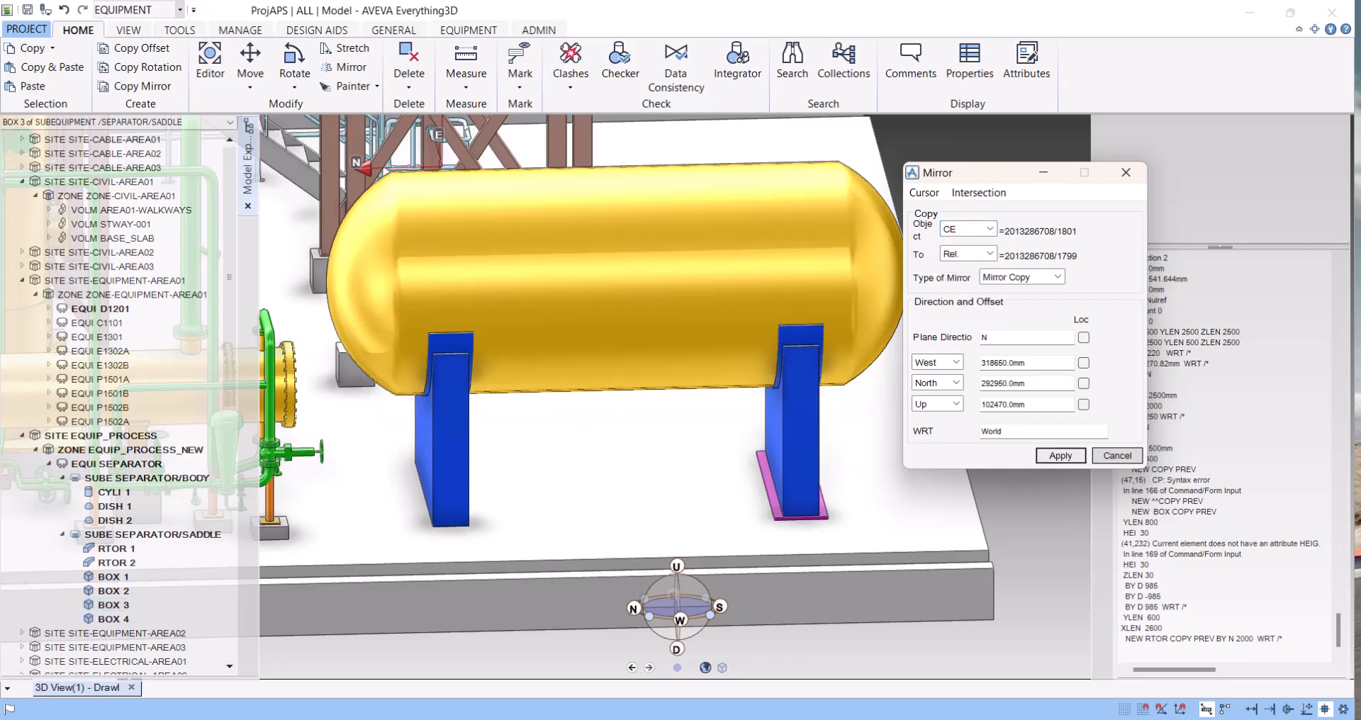
pyautogui.click(648, 390)
pyautogui.scroll(-3, 555, 354)
pyautogui.scroll(-4, 555, 354)
pyautogui.moveTo(555, 354); pyautogui.dragTo(483, 411, button='middle')
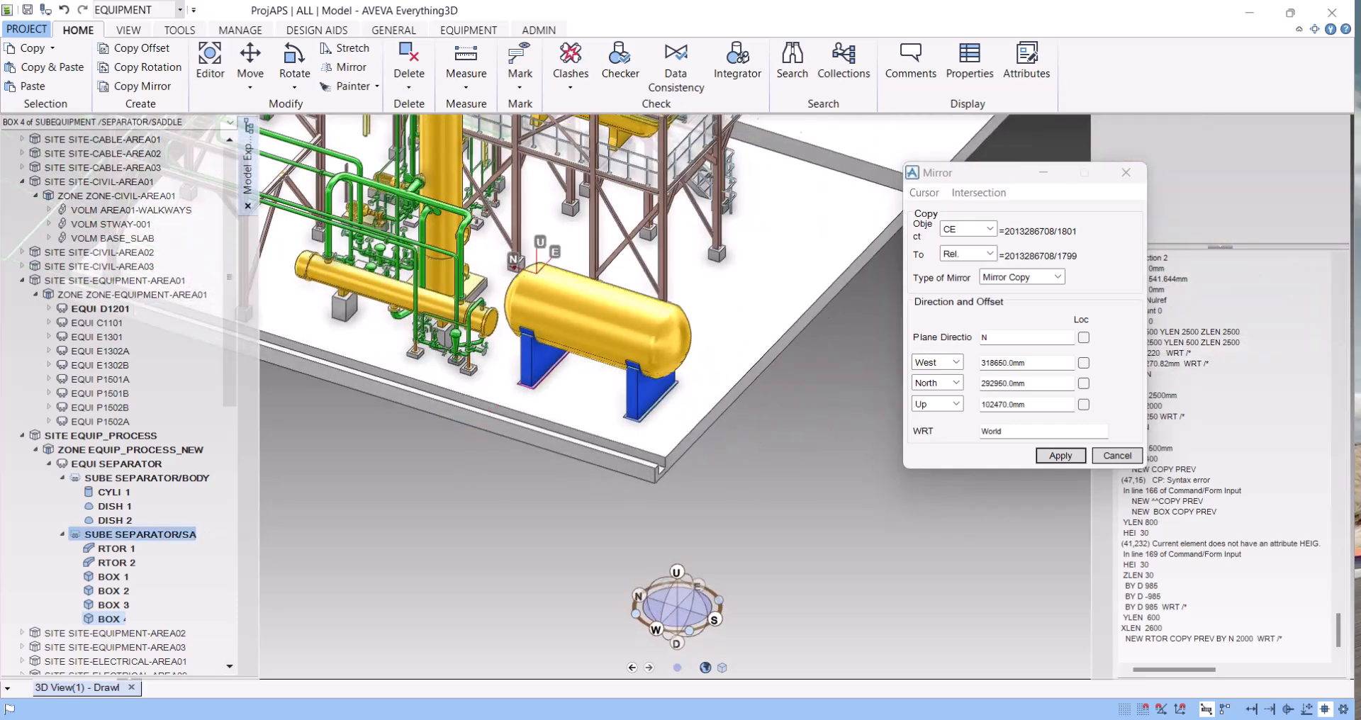
# Create another subequipment under the SEPARATOR equipment after the SADDLE with the command NEW SUBE.
pyautogui.click(62, 534)
pyautogui.click(63, 478)
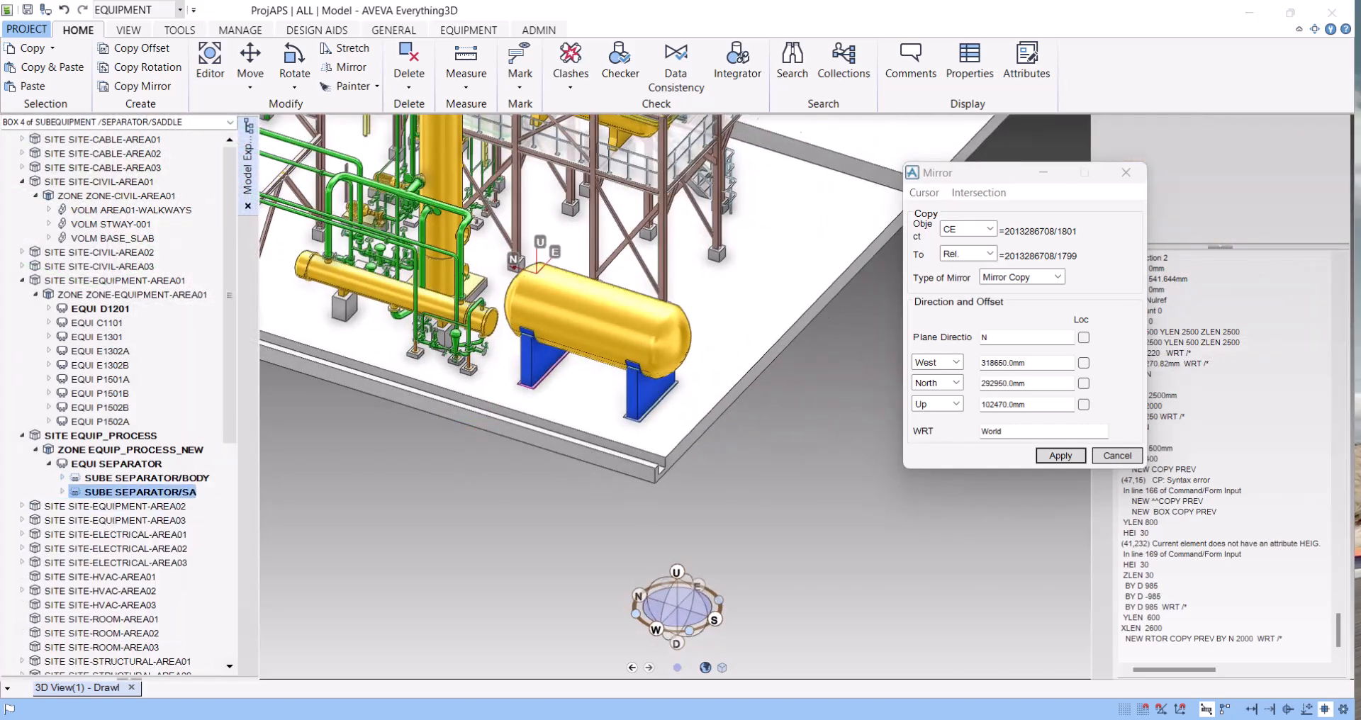
pyautogui.click(140, 492)
pyautogui.click(1174, 650)
pyautogui.write('NEW SUBE')
pyautogui.press('Return')
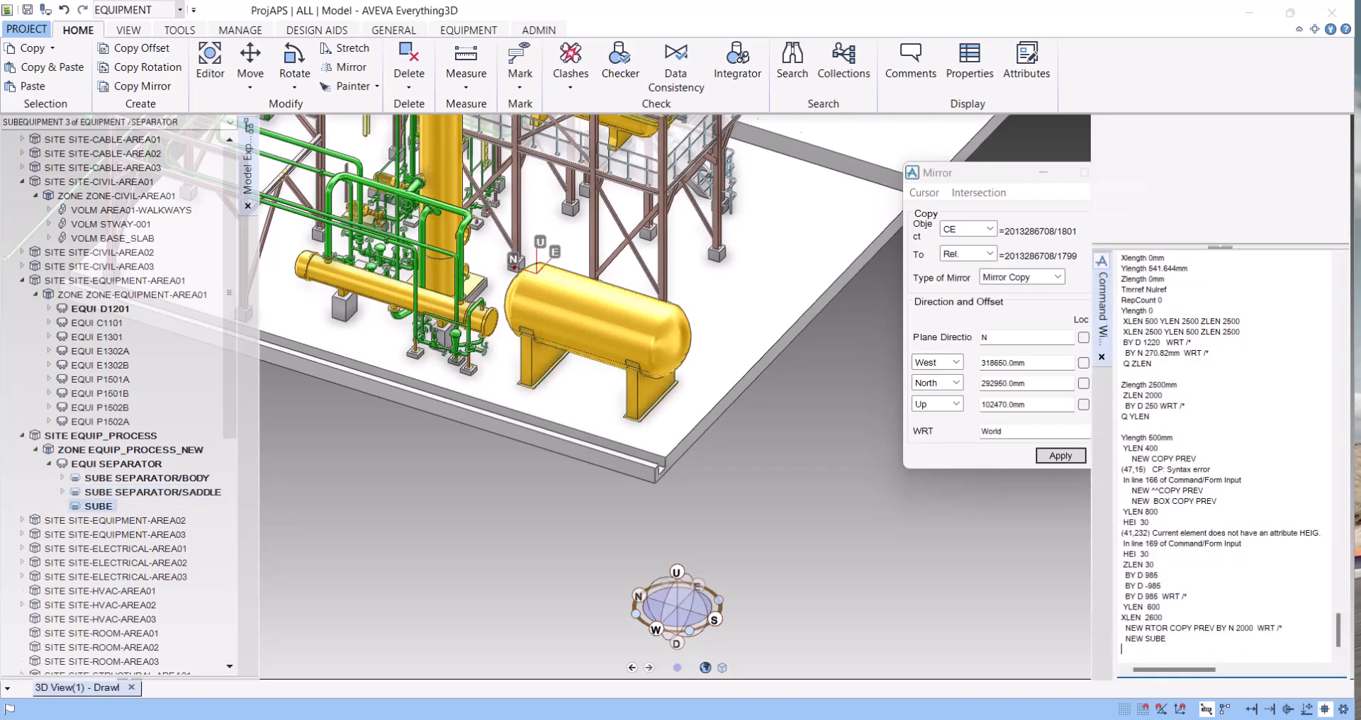
# Rename the new subequipment SEPARATOR/NOZZ and close the Mirror window.
pyautogui.rightClick(114, 507)
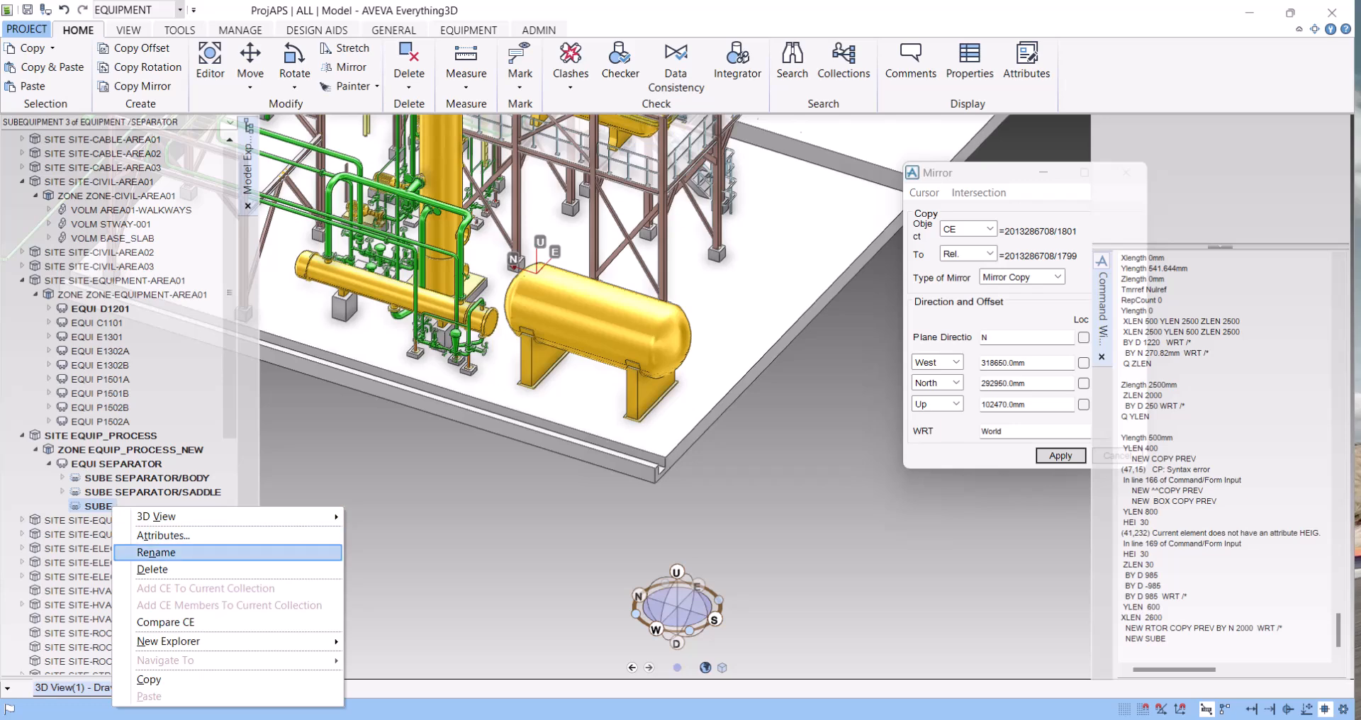
pyautogui.click(156, 553)
pyautogui.write('SEPARATOR/NOZZ')
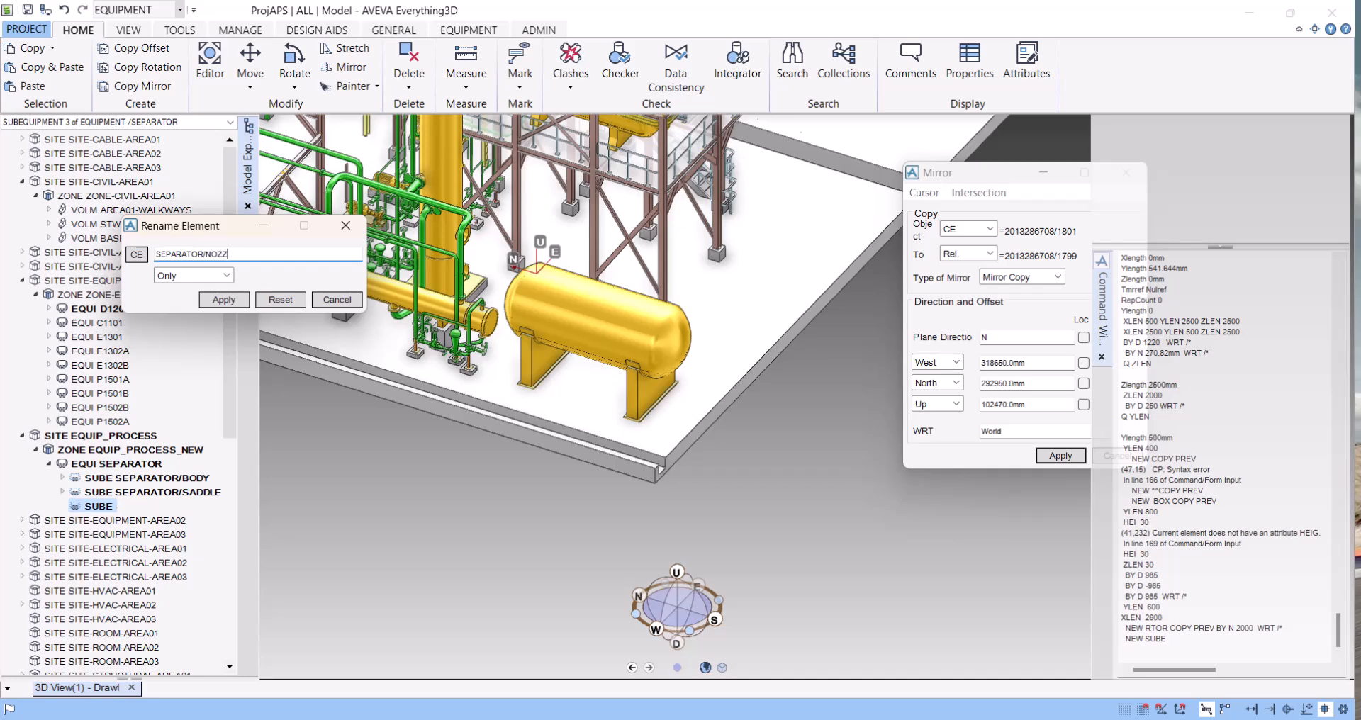
pyautogui.press('Return')
pyautogui.click(224, 300)
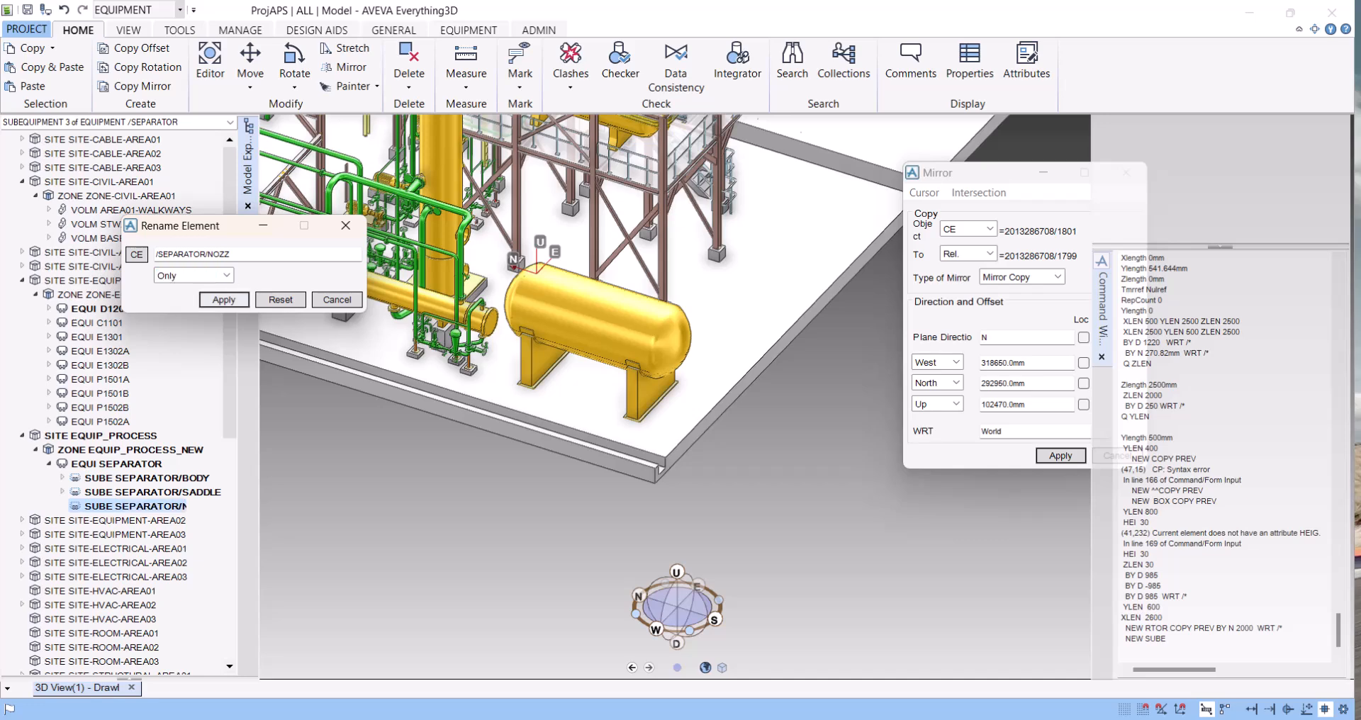
pyautogui.click(336, 299)
pyautogui.click(1030, 173)
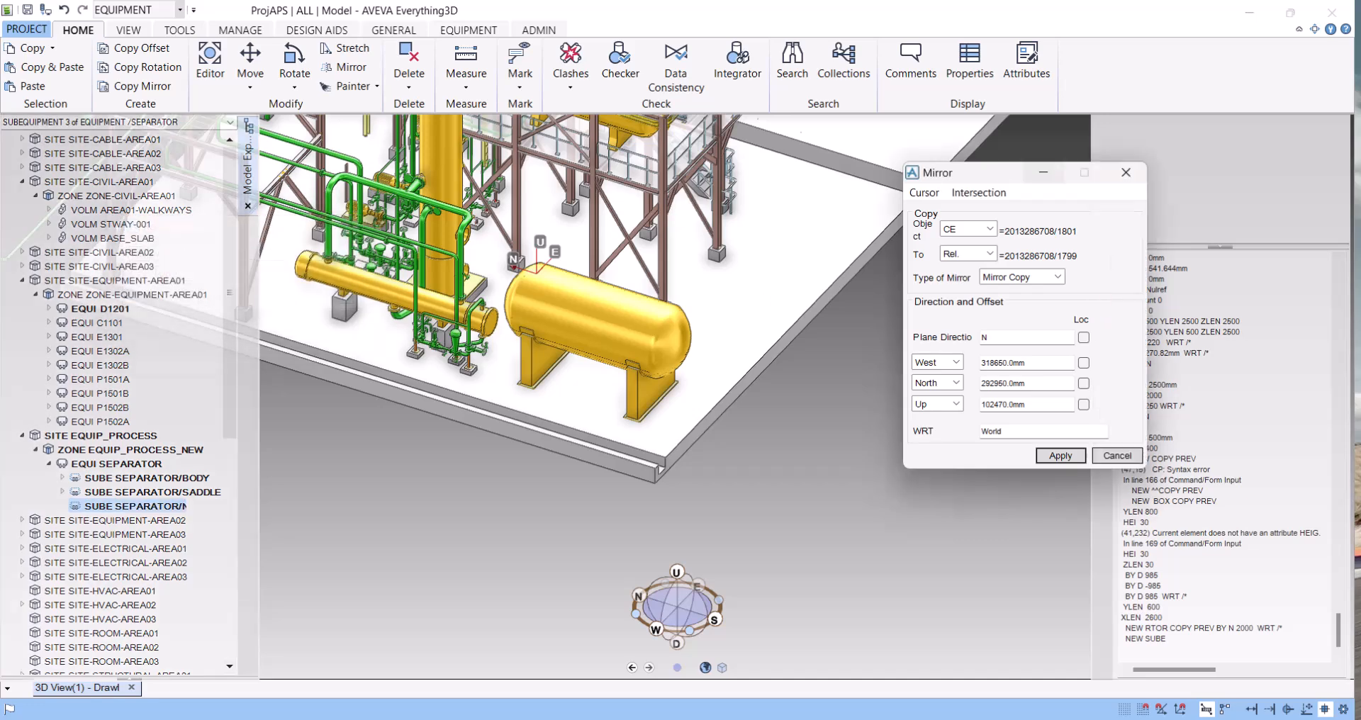
pyautogui.click(1126, 172)
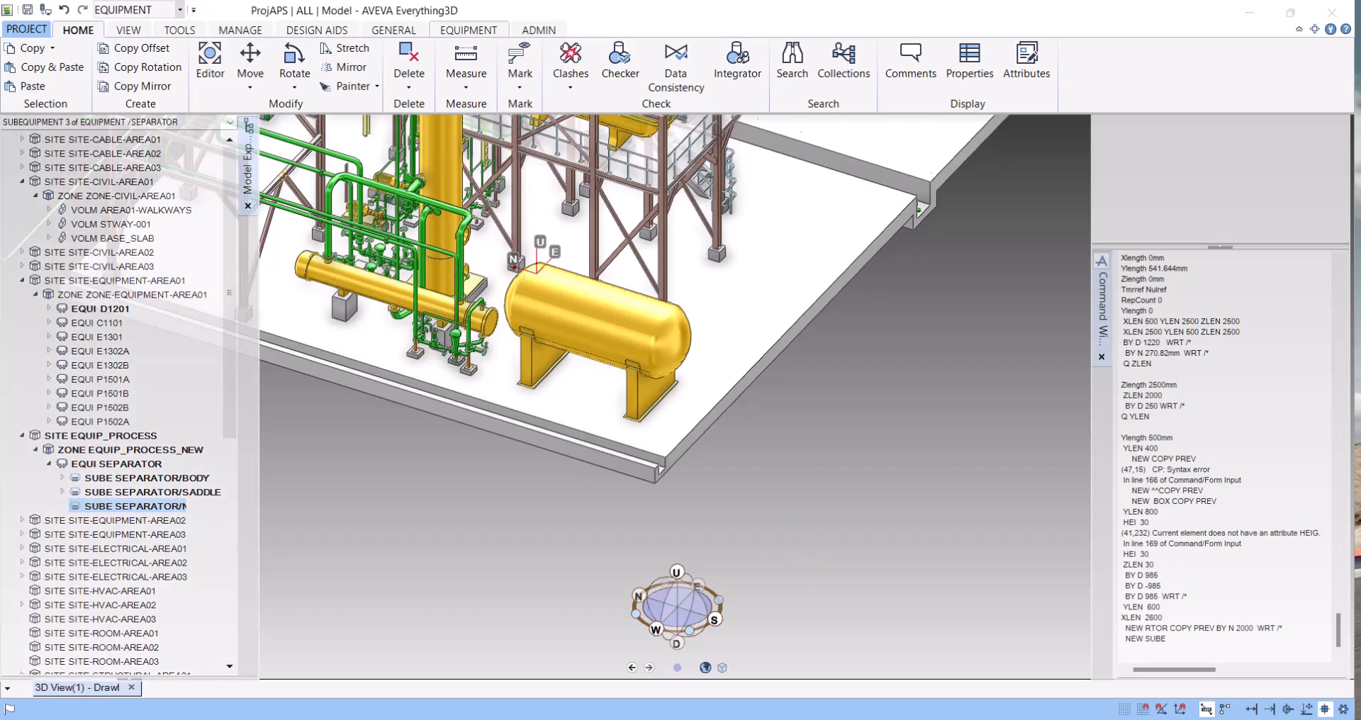
pyautogui.click(469, 29)
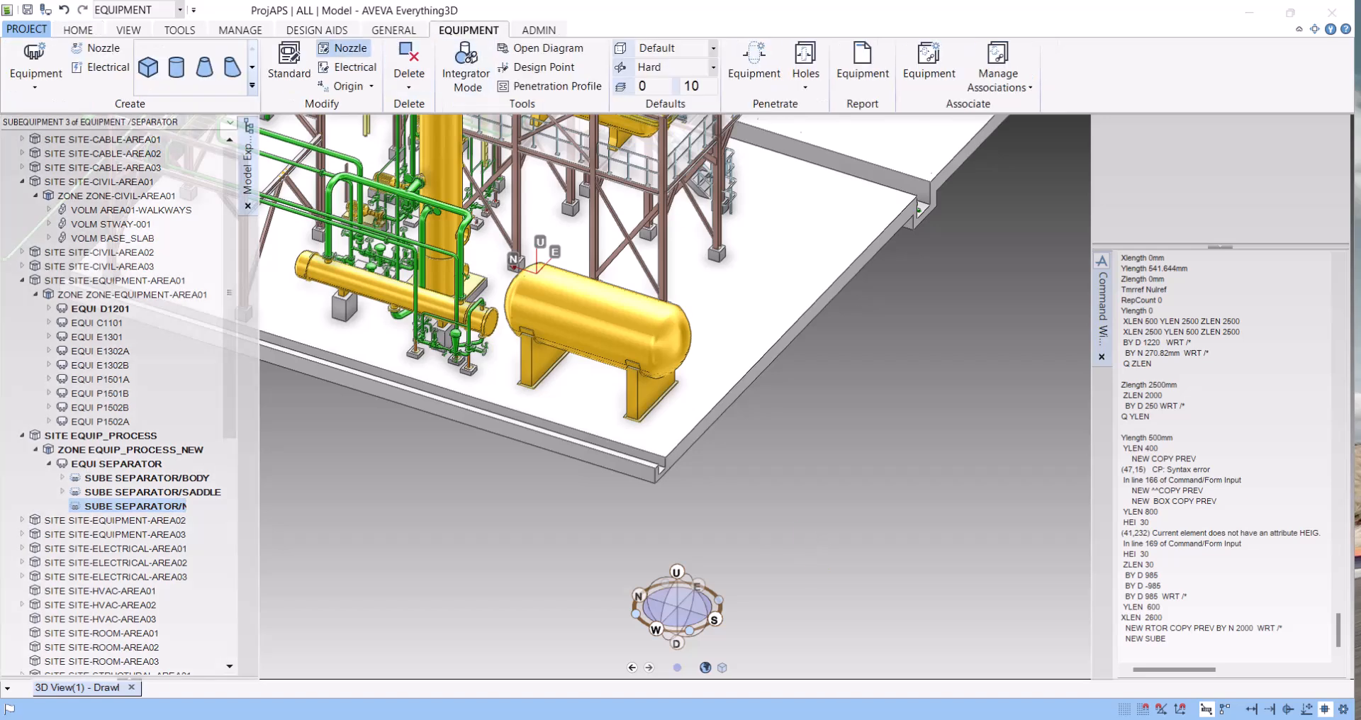
pyautogui.click(344, 48)
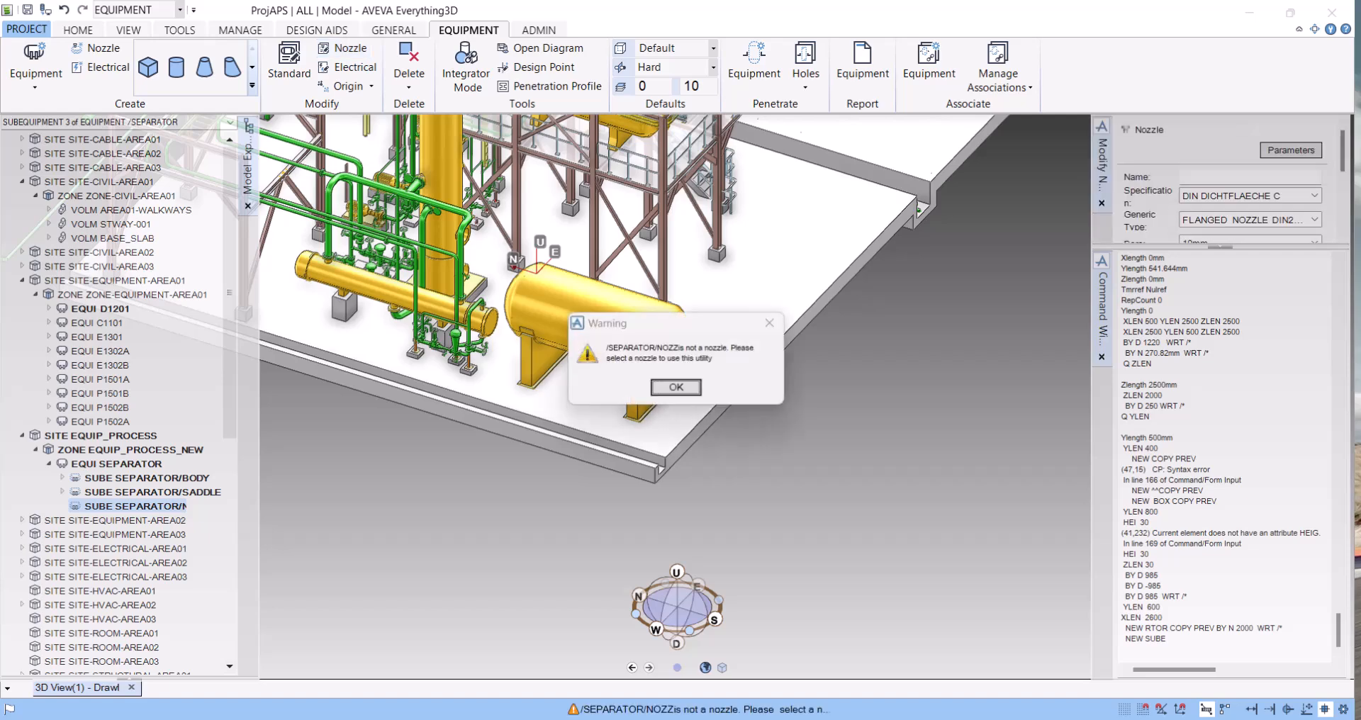
pyautogui.click(677, 388)
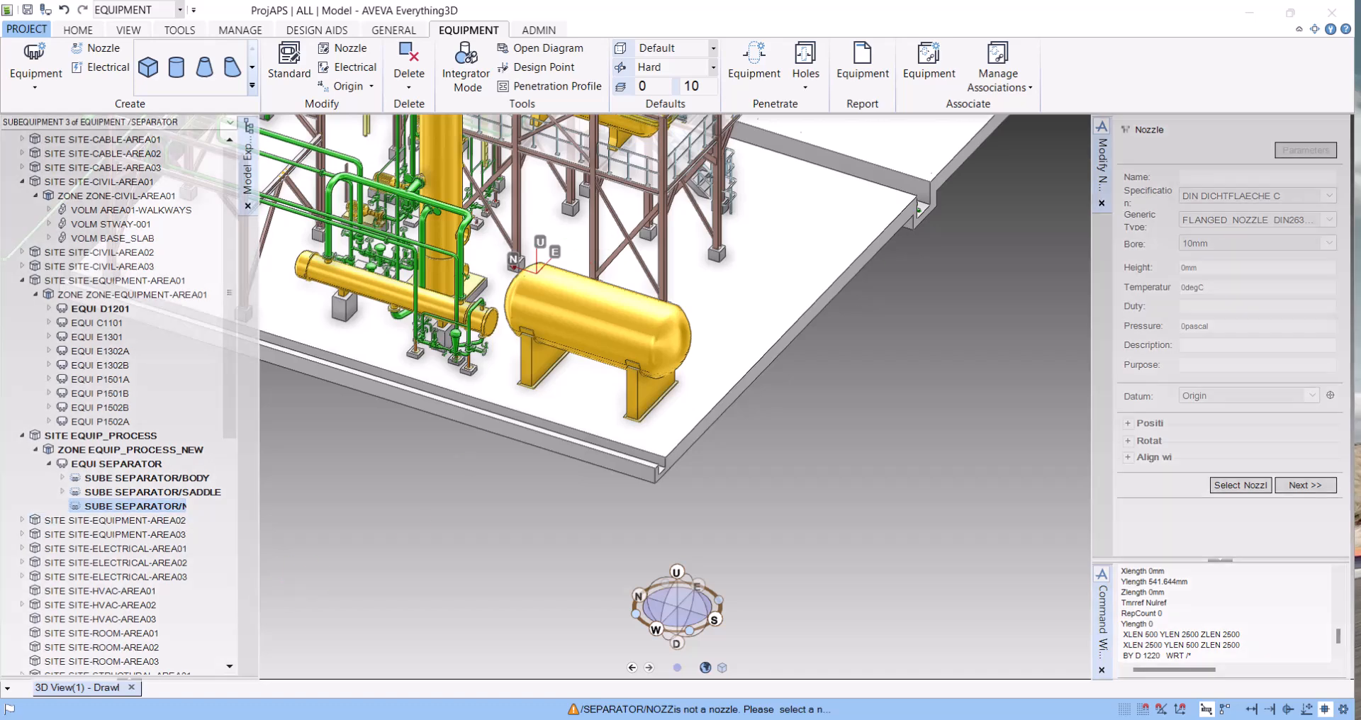
pyautogui.click(344, 48)
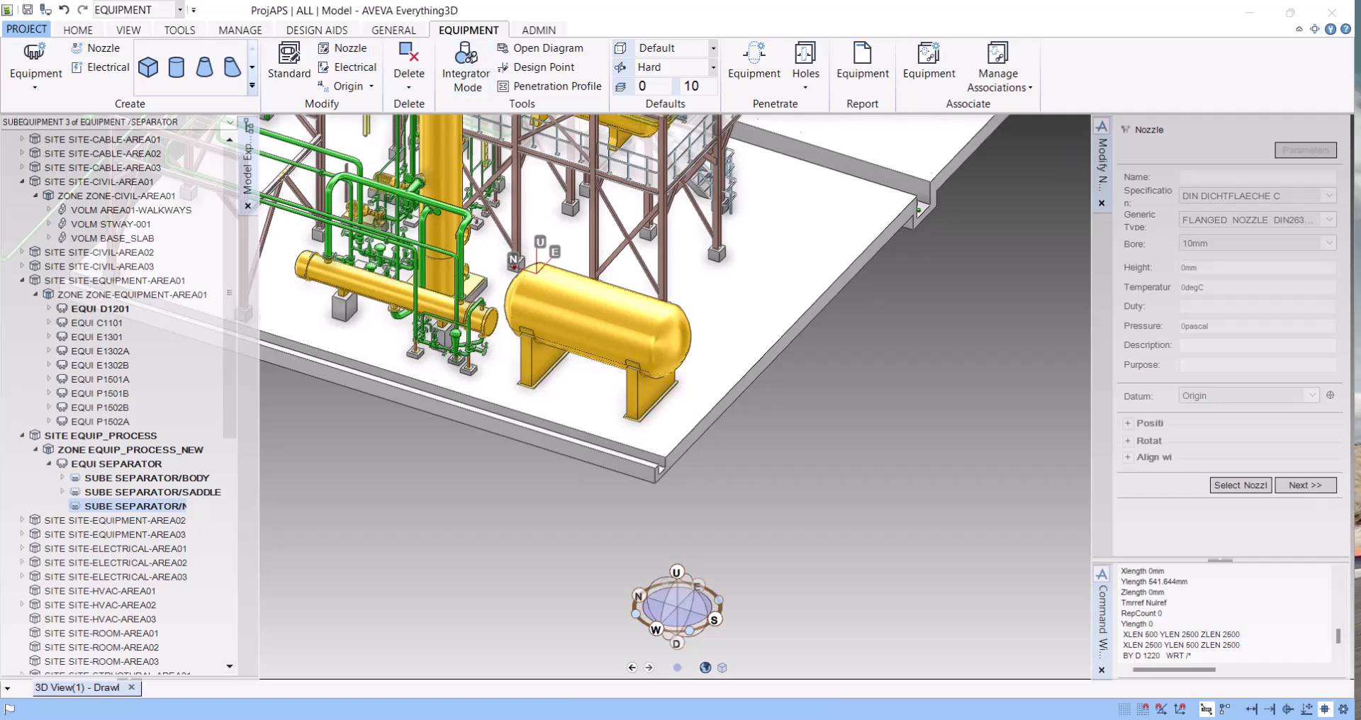
pyautogui.click(1258, 178)
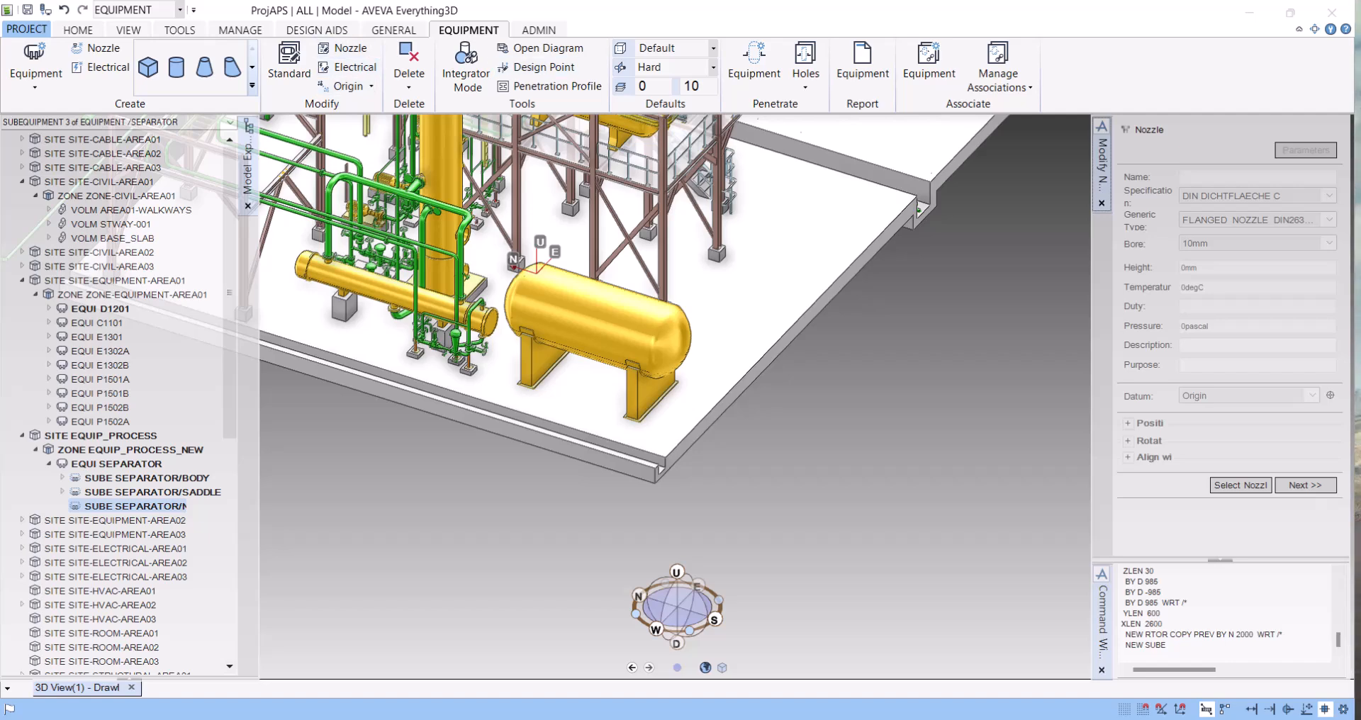
pyautogui.click(333, 48)
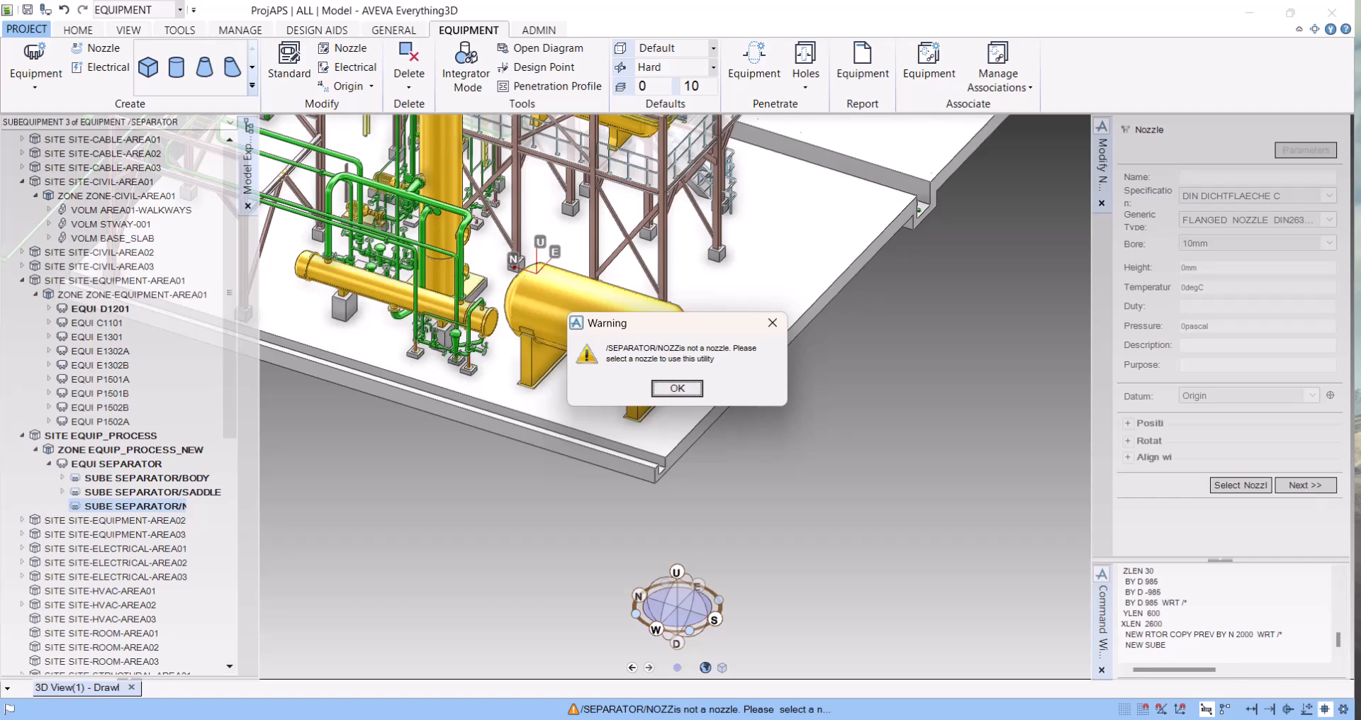
pyautogui.press('Return')
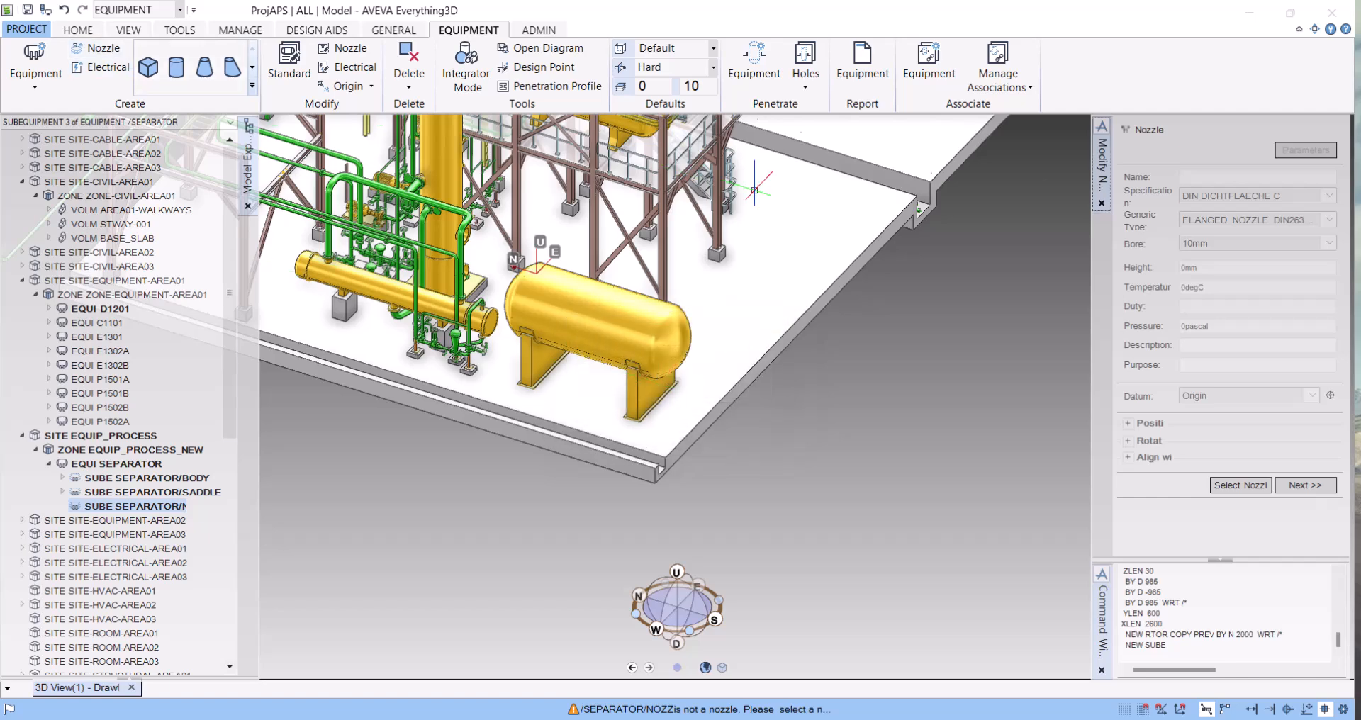
pyautogui.click(1102, 204)
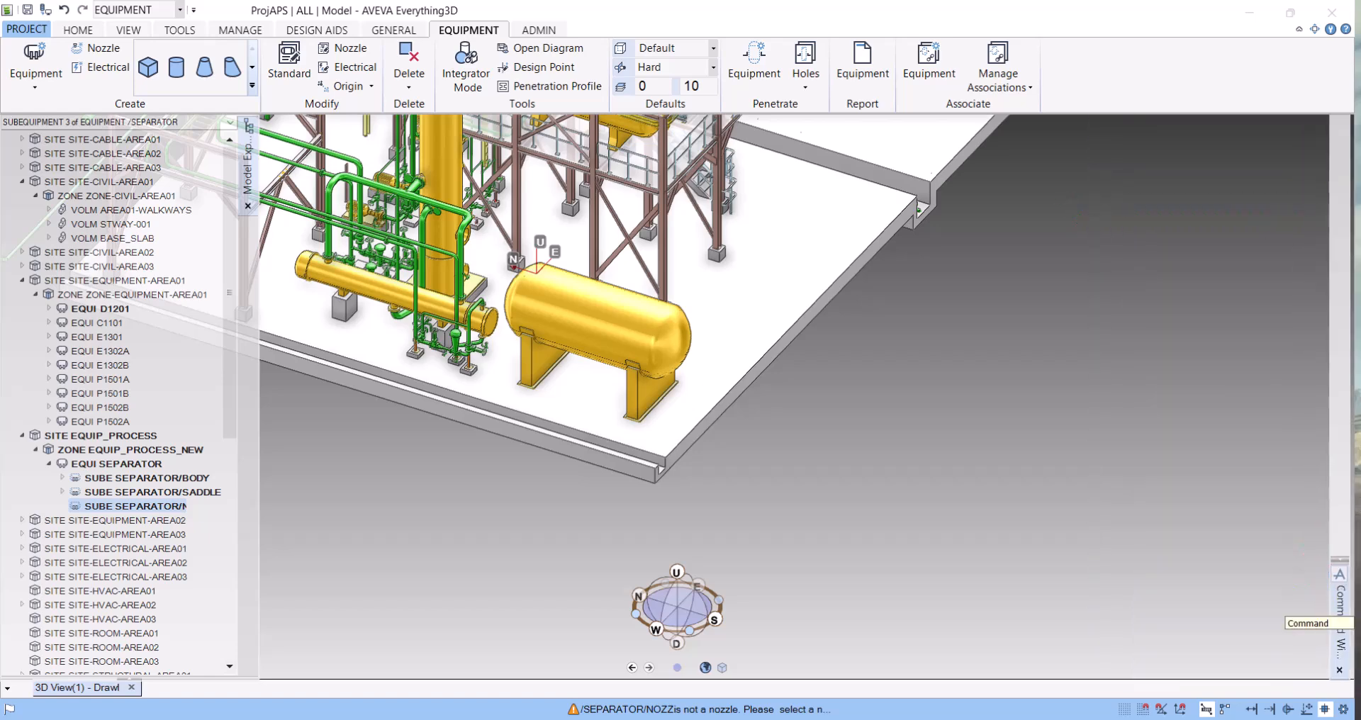
pyautogui.click(1340, 608)
# Start creating a nozzle under SEPARATOR/NOZZ with the name MI and the specification ANSI-NOZZLES.
pyautogui.click(102, 49)
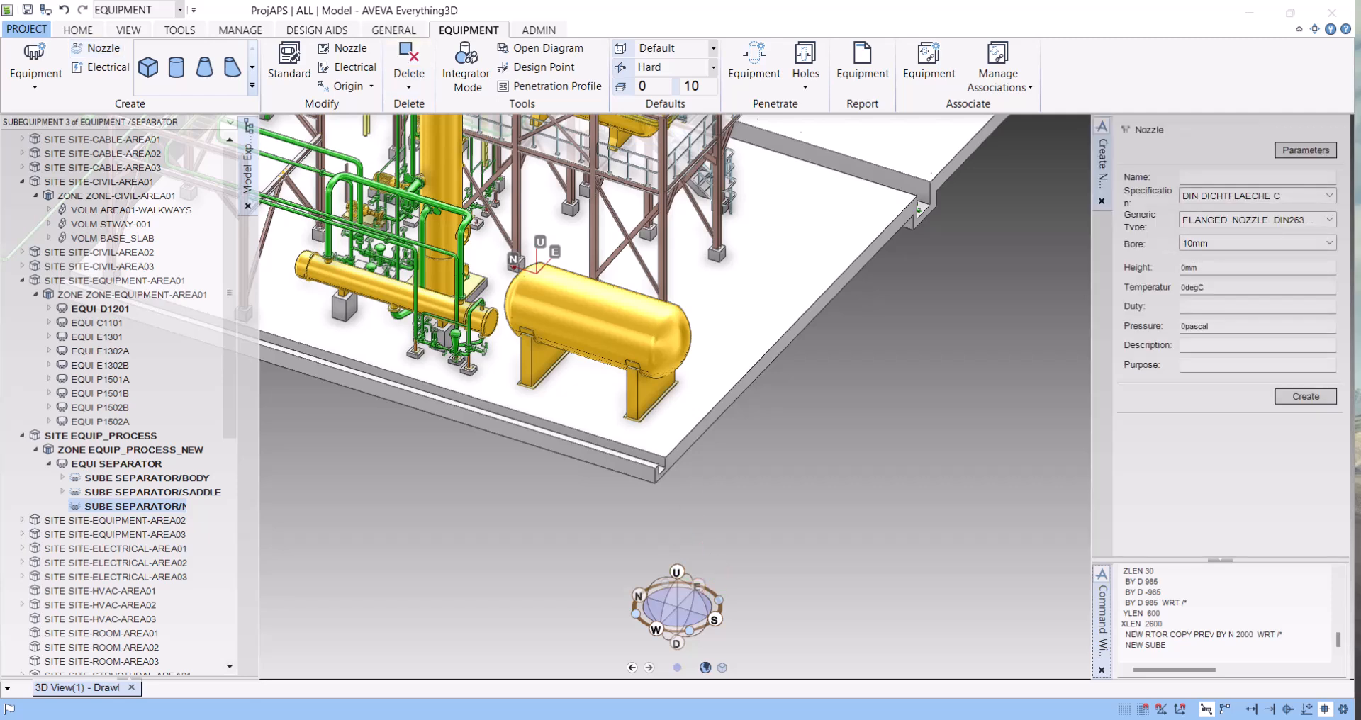
pyautogui.click(1248, 178)
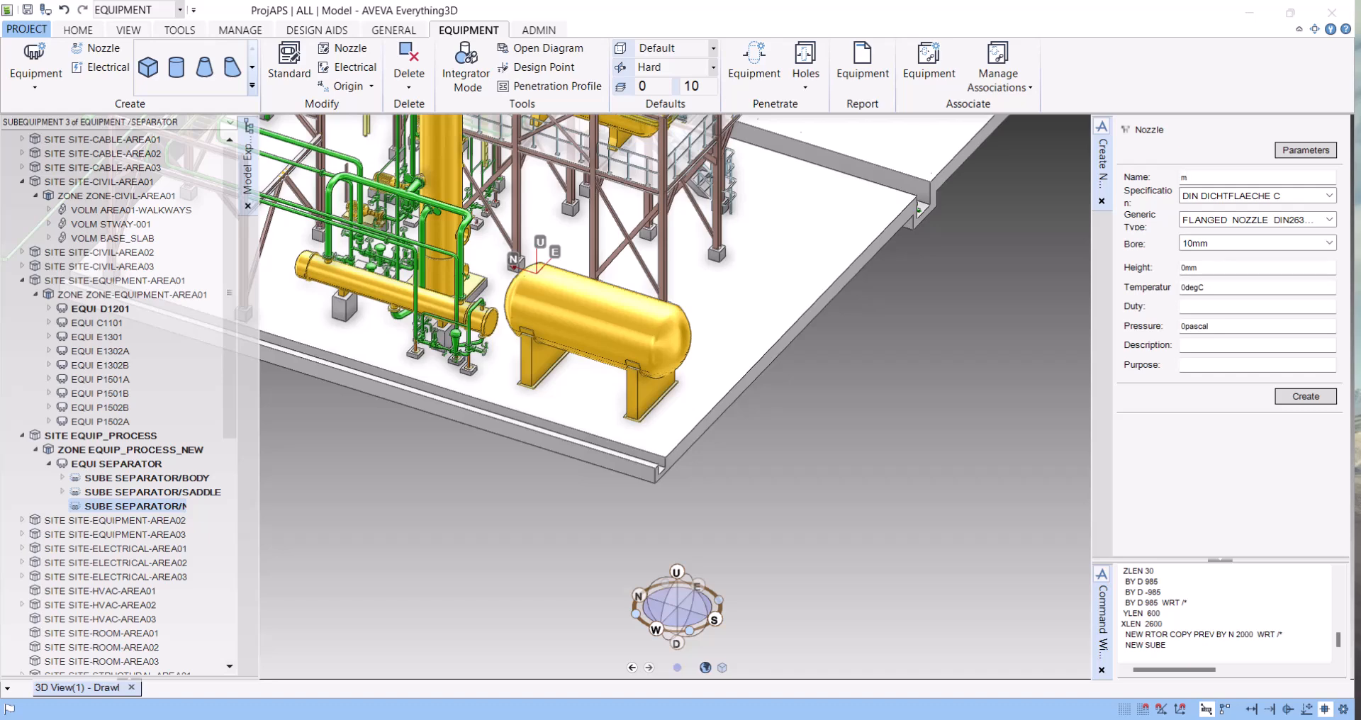
pyautogui.write('MI')
pyautogui.click(1330, 196)
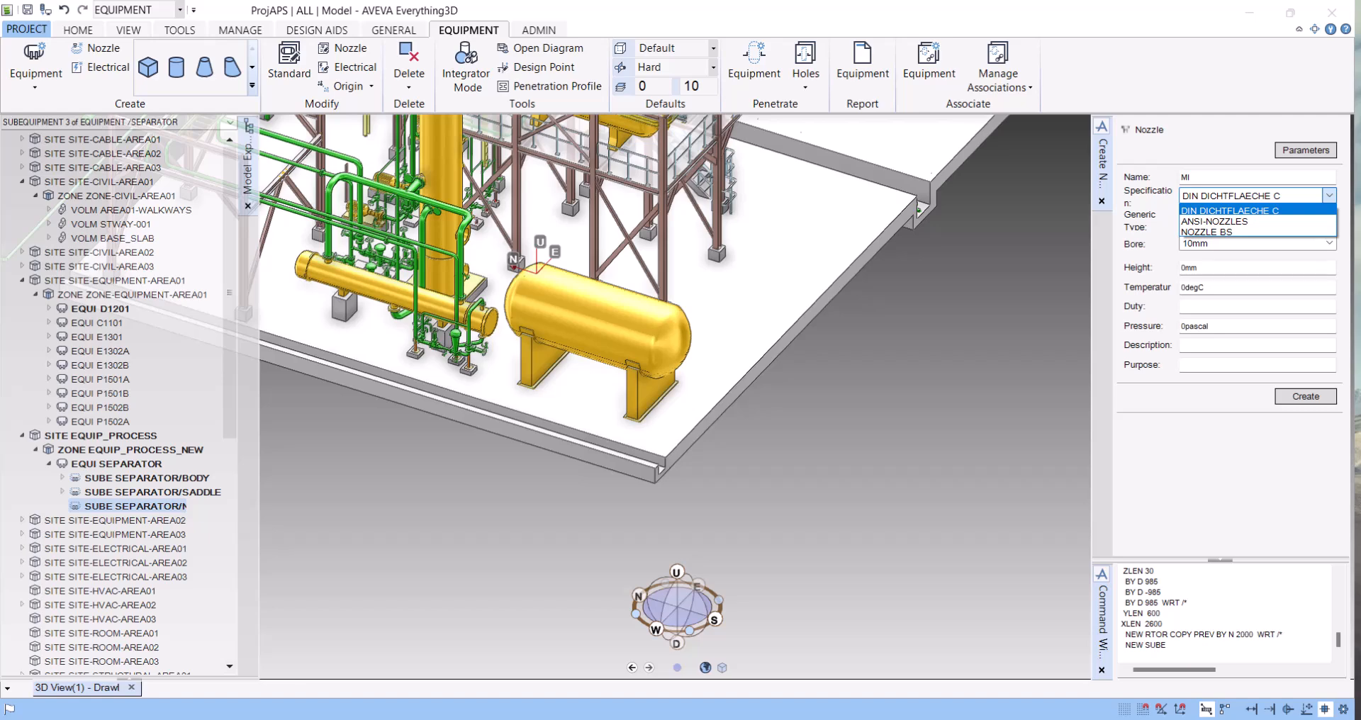
pyautogui.click(1255, 221)
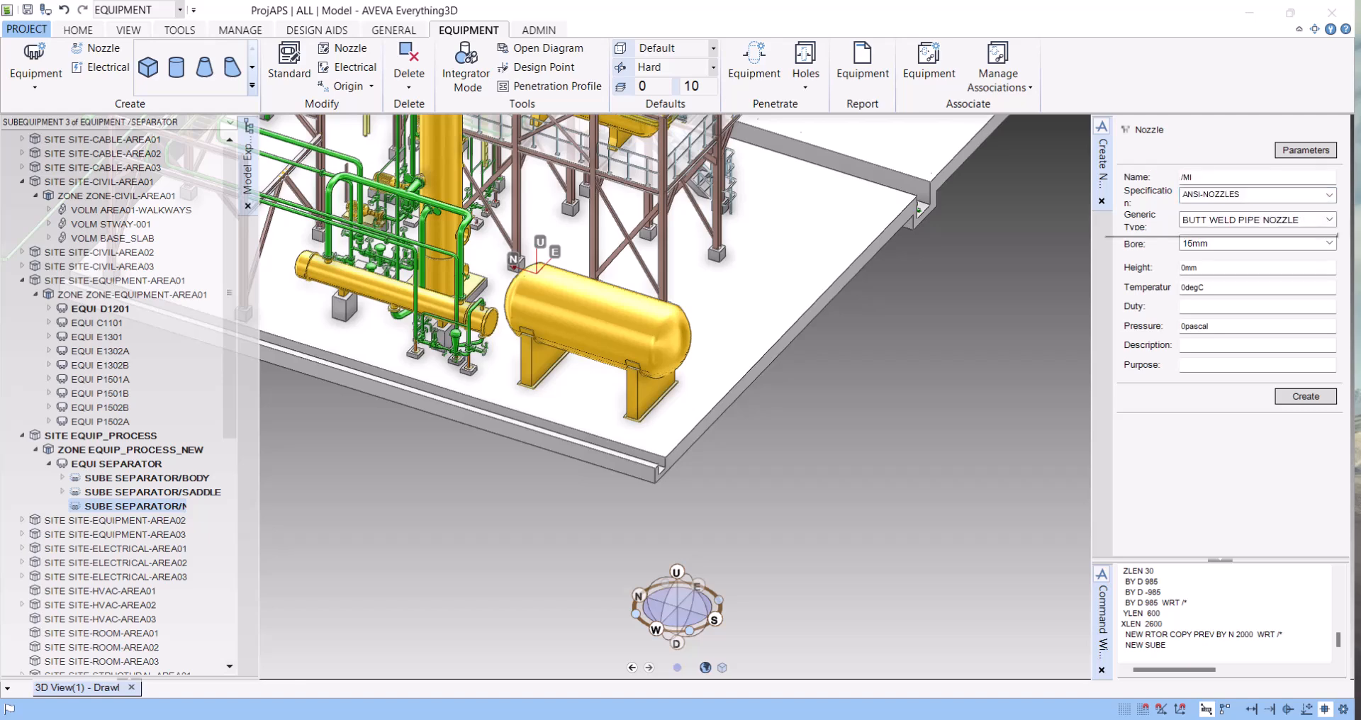
# Set the nozzle's generic type to ANSI B16 5 FLANGED NOZZLE #600 RF.
pyautogui.click(1329, 220)
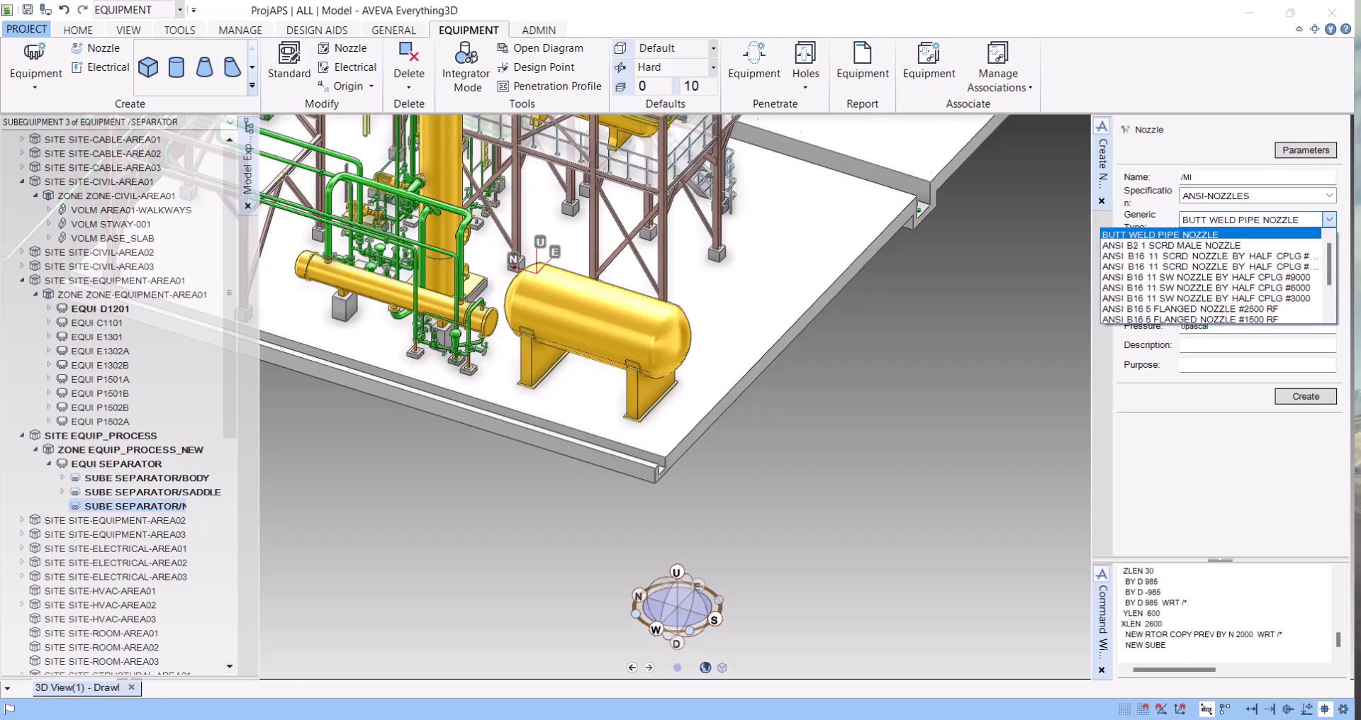
pyautogui.scroll(-1, 1211, 277)
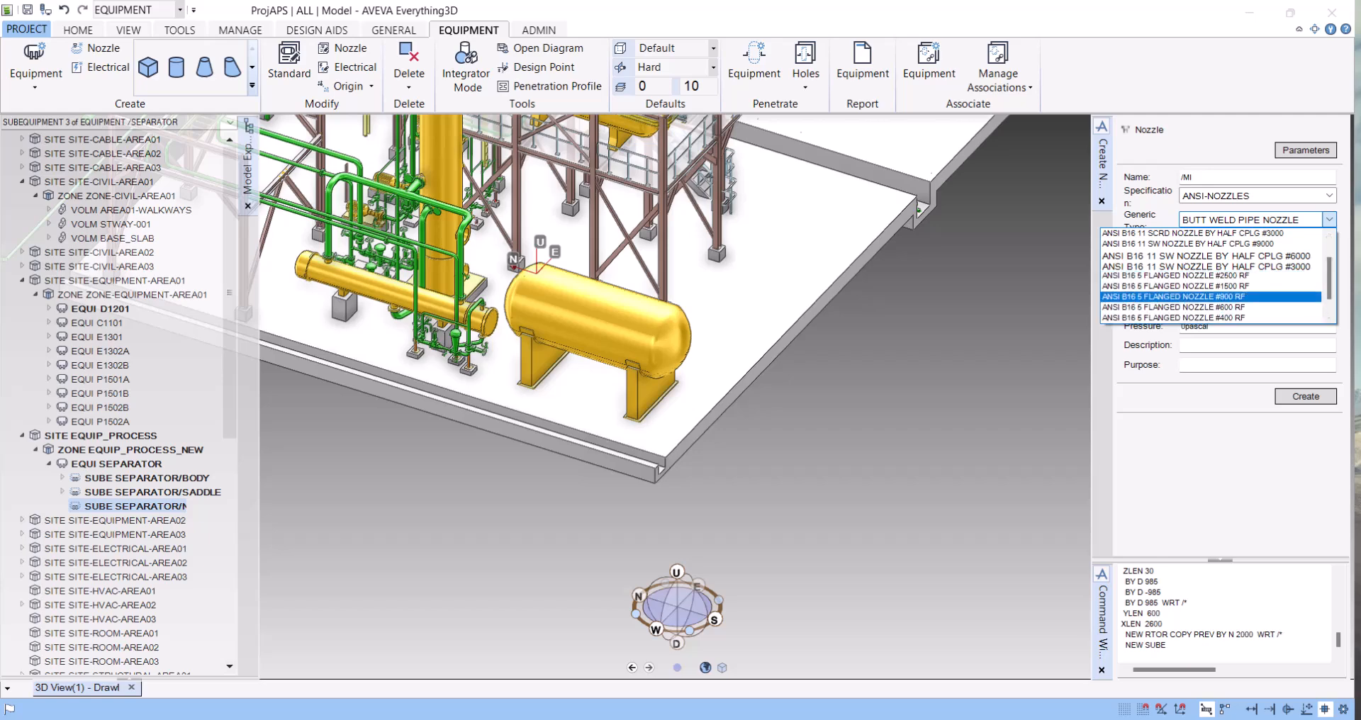
pyautogui.scroll(-2, 1211, 307)
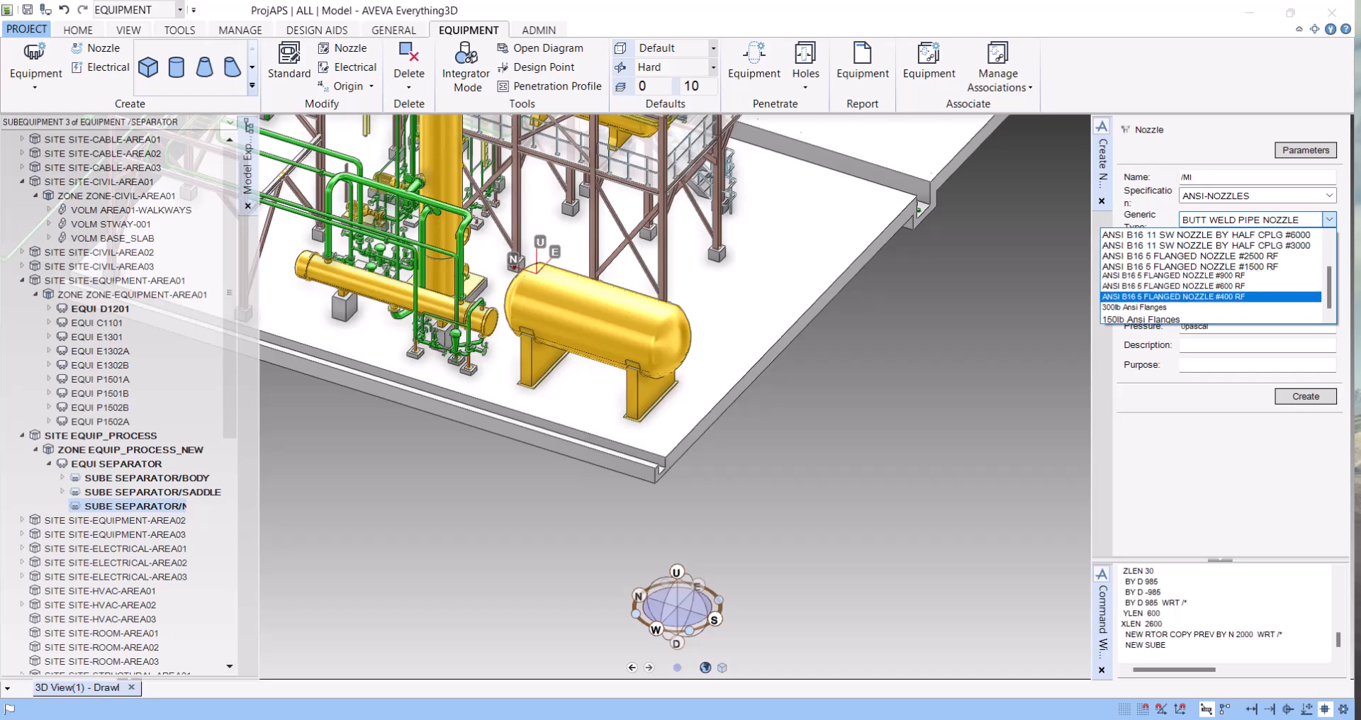
pyautogui.scroll(5, 1211, 297)
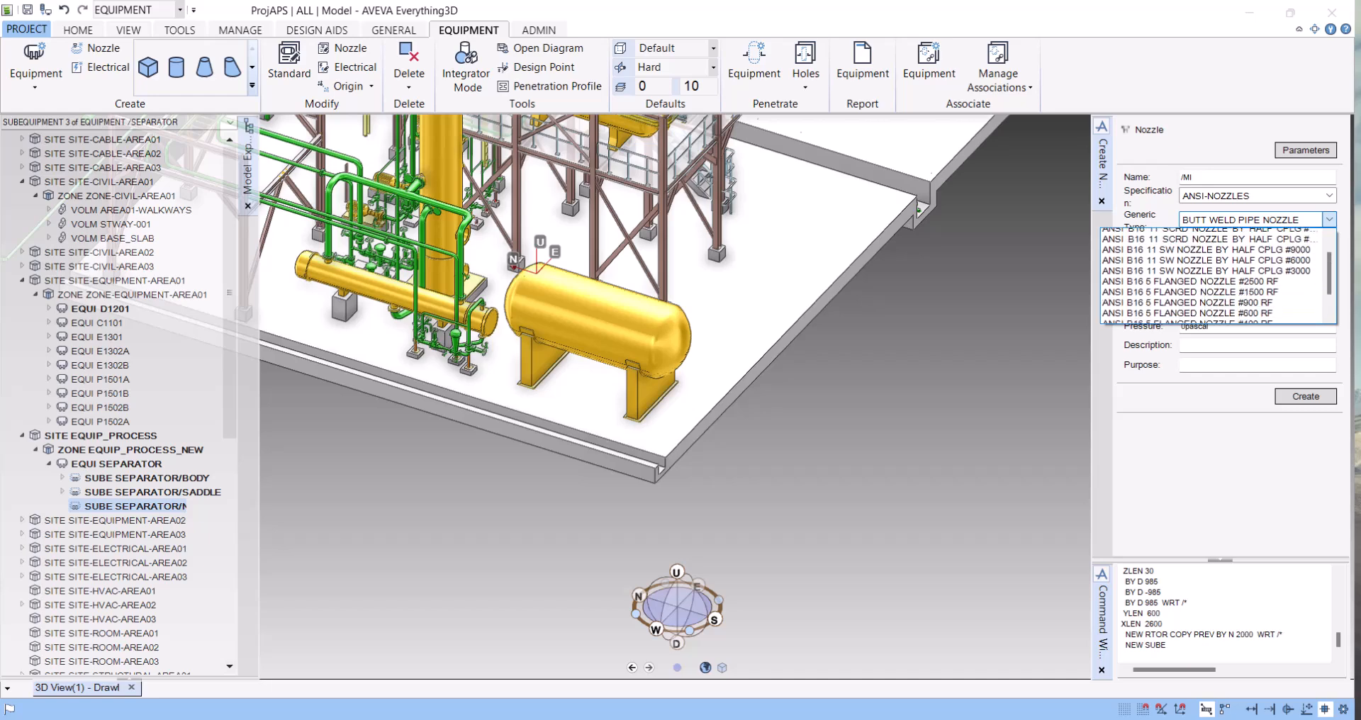
pyautogui.scroll(-6, 1211, 297)
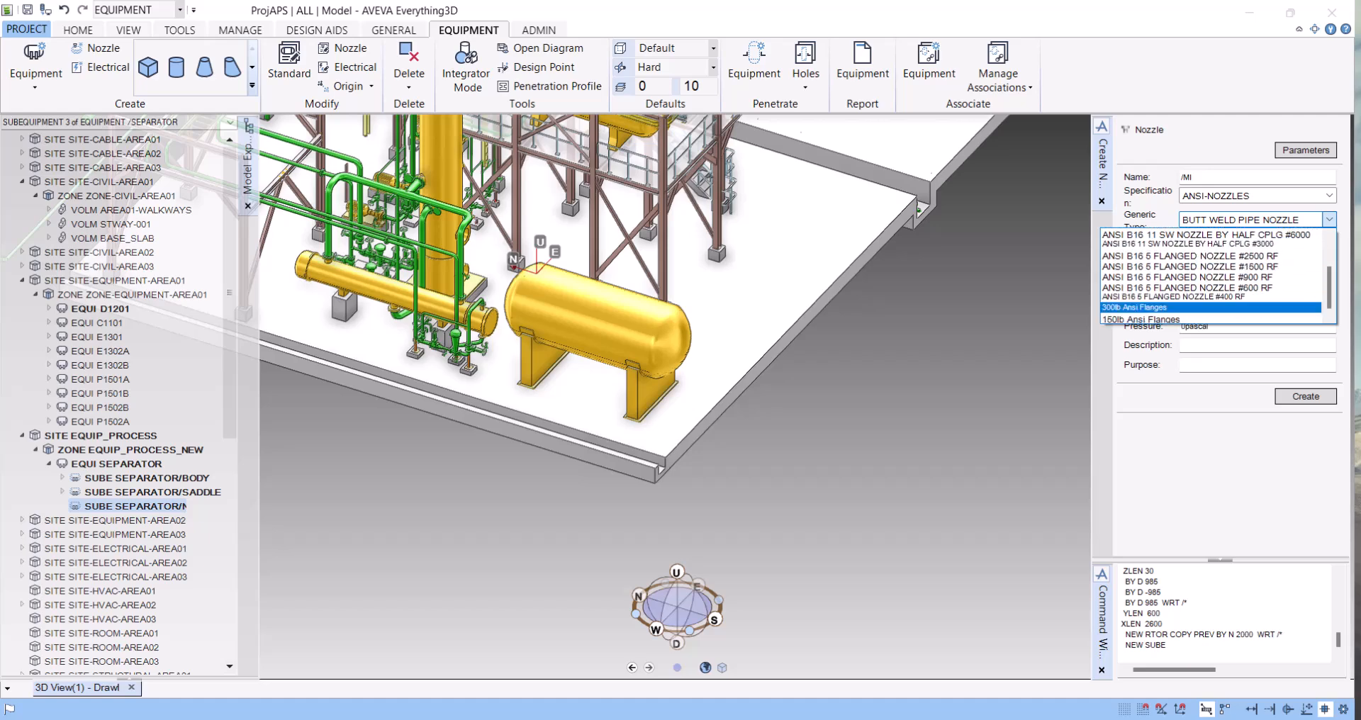
pyautogui.click(1211, 287)
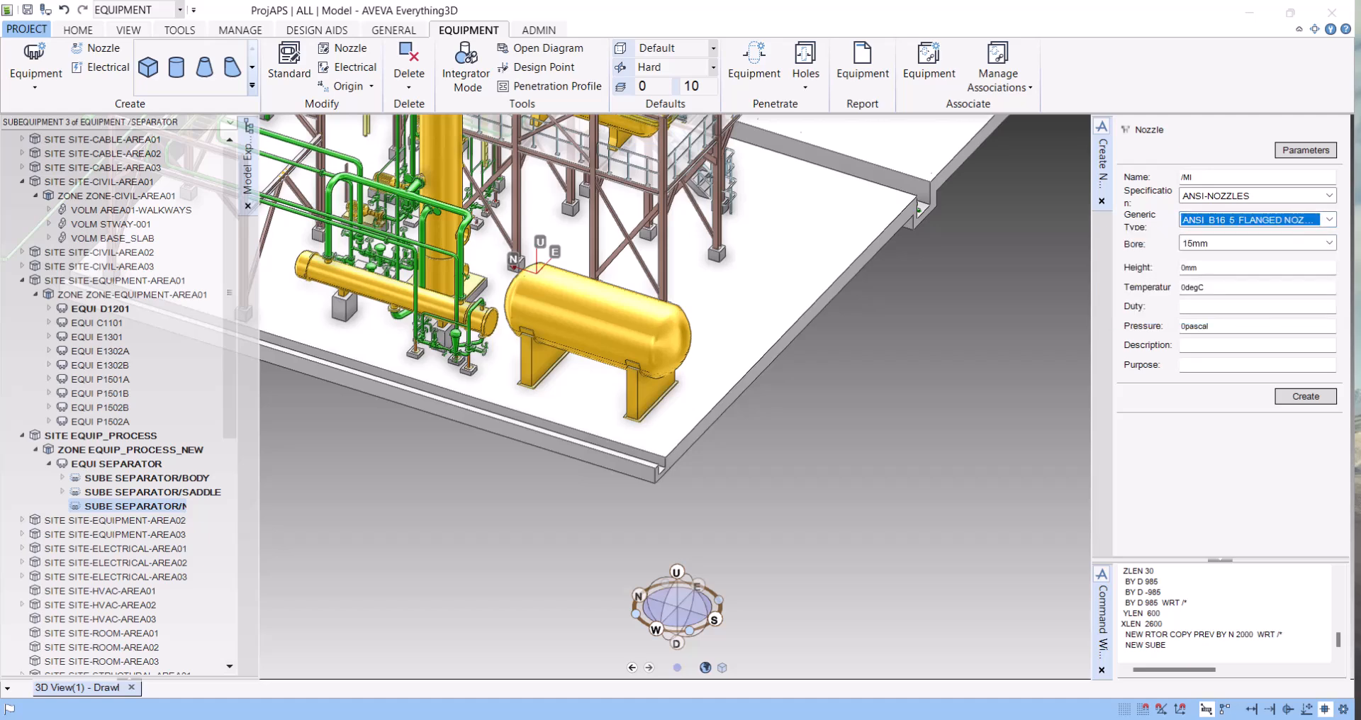
# Set the nozzle's bore to 600mm and its height to 900mm, and create it.
pyautogui.click(1329, 243)
pyautogui.scroll(-4, 1250, 289)
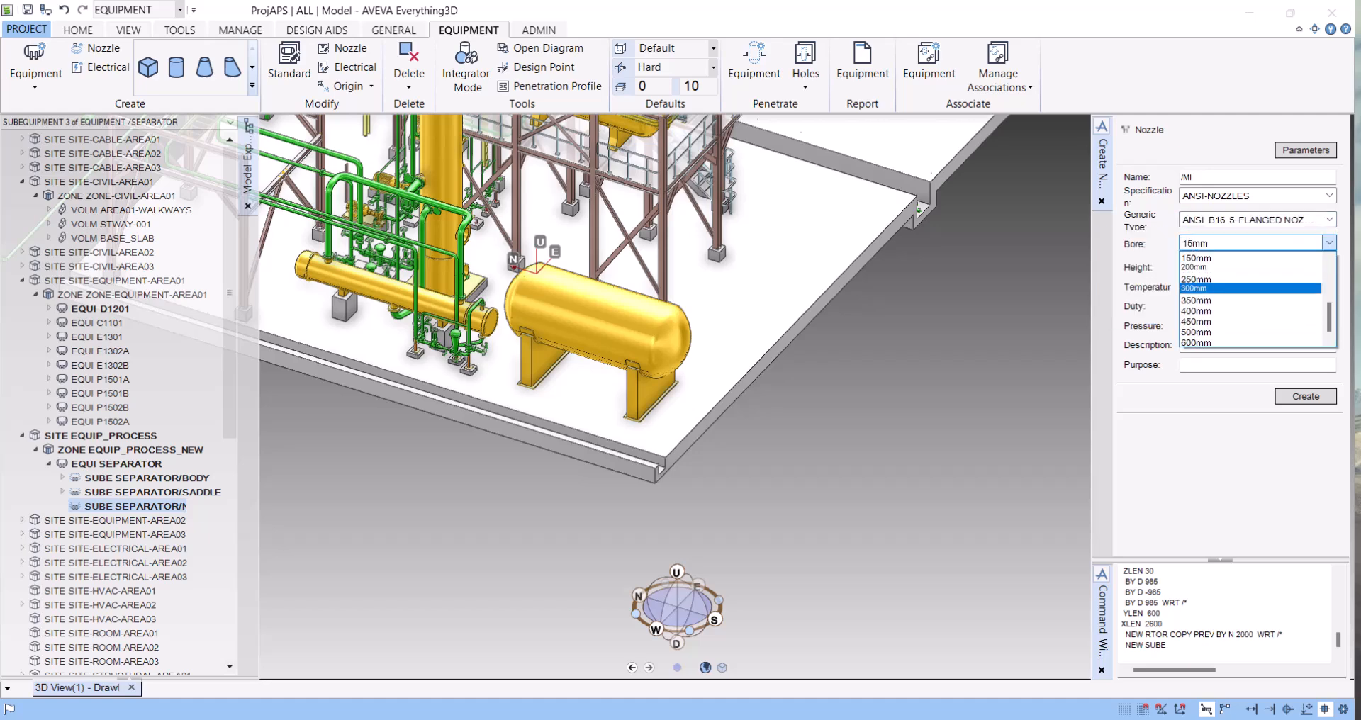
pyautogui.click(1205, 343)
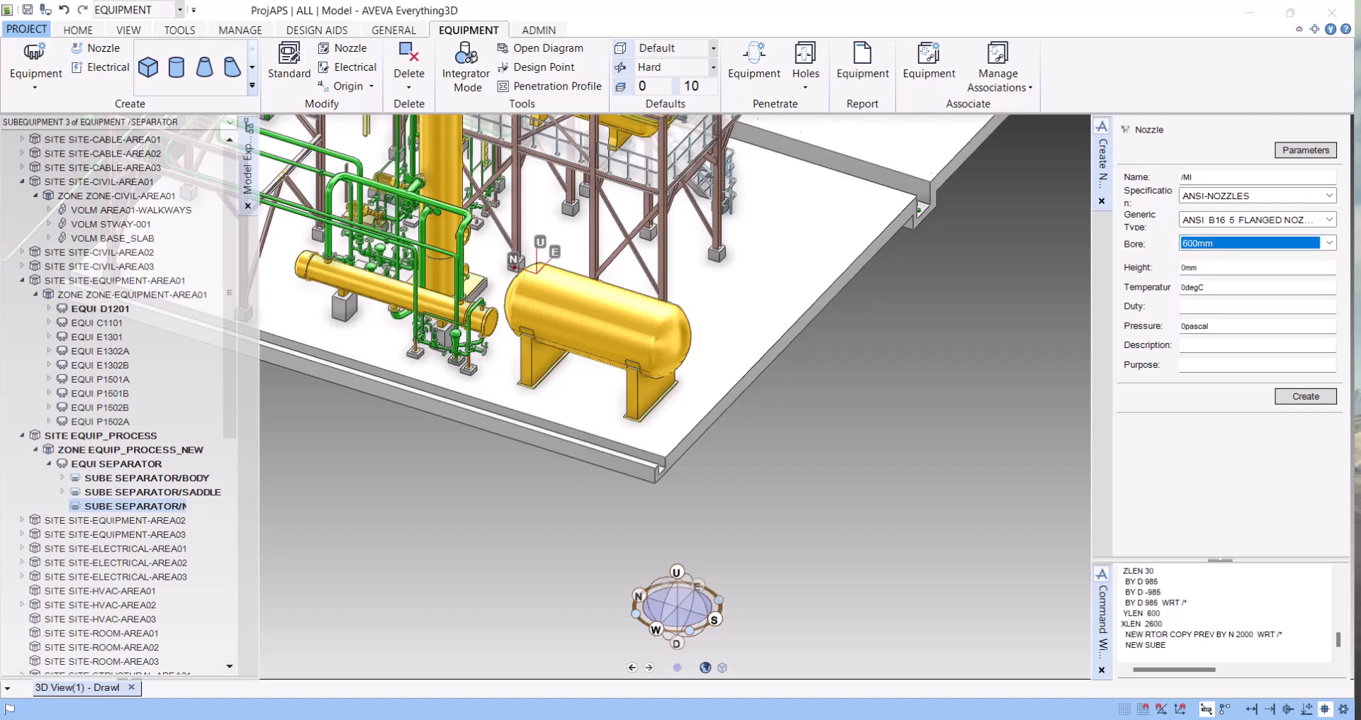
pyautogui.doubleClick(1189, 268)
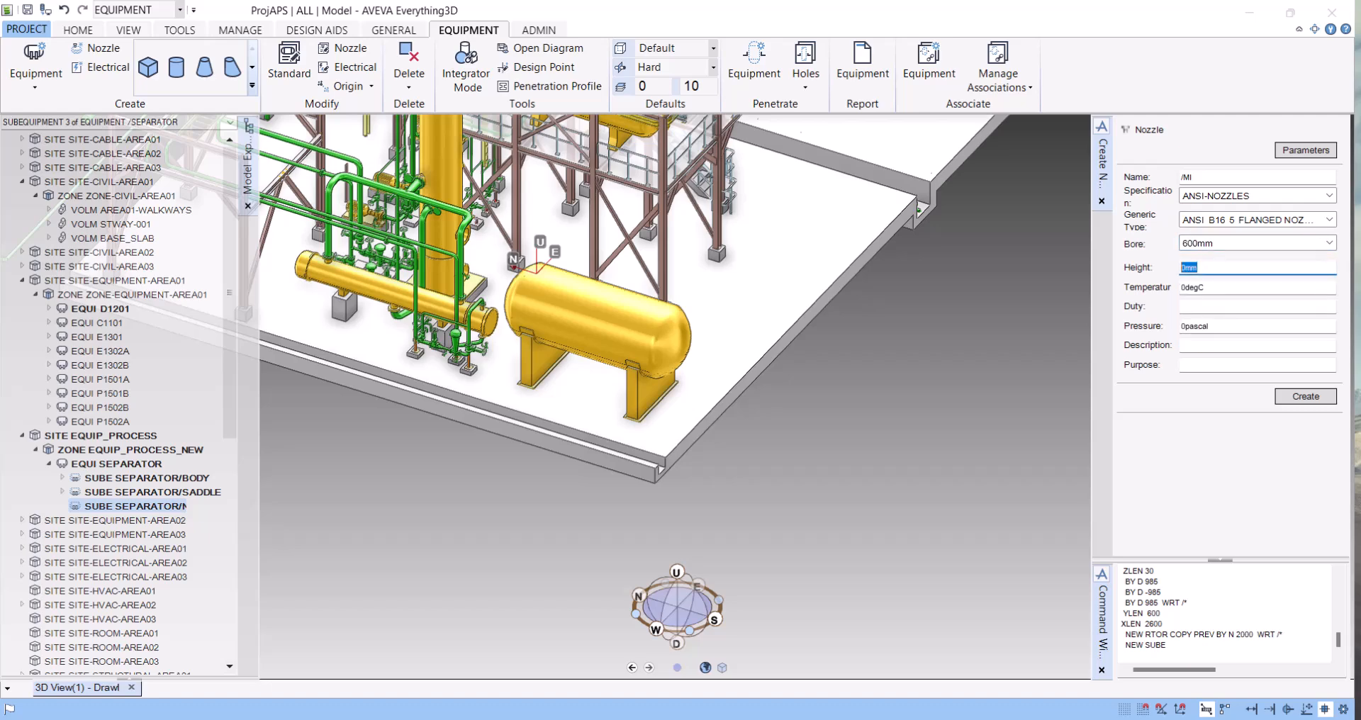
pyautogui.write('900')
pyautogui.press('Tab')
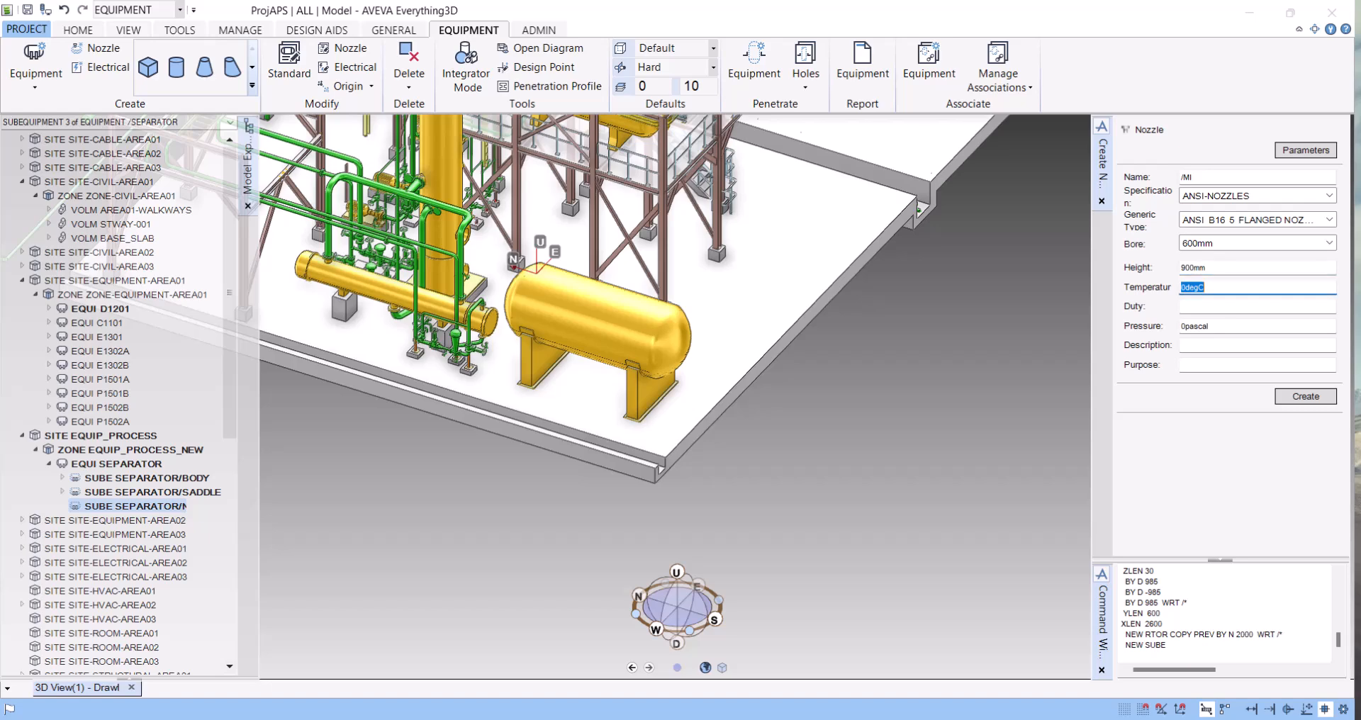
pyautogui.click(1307, 396)
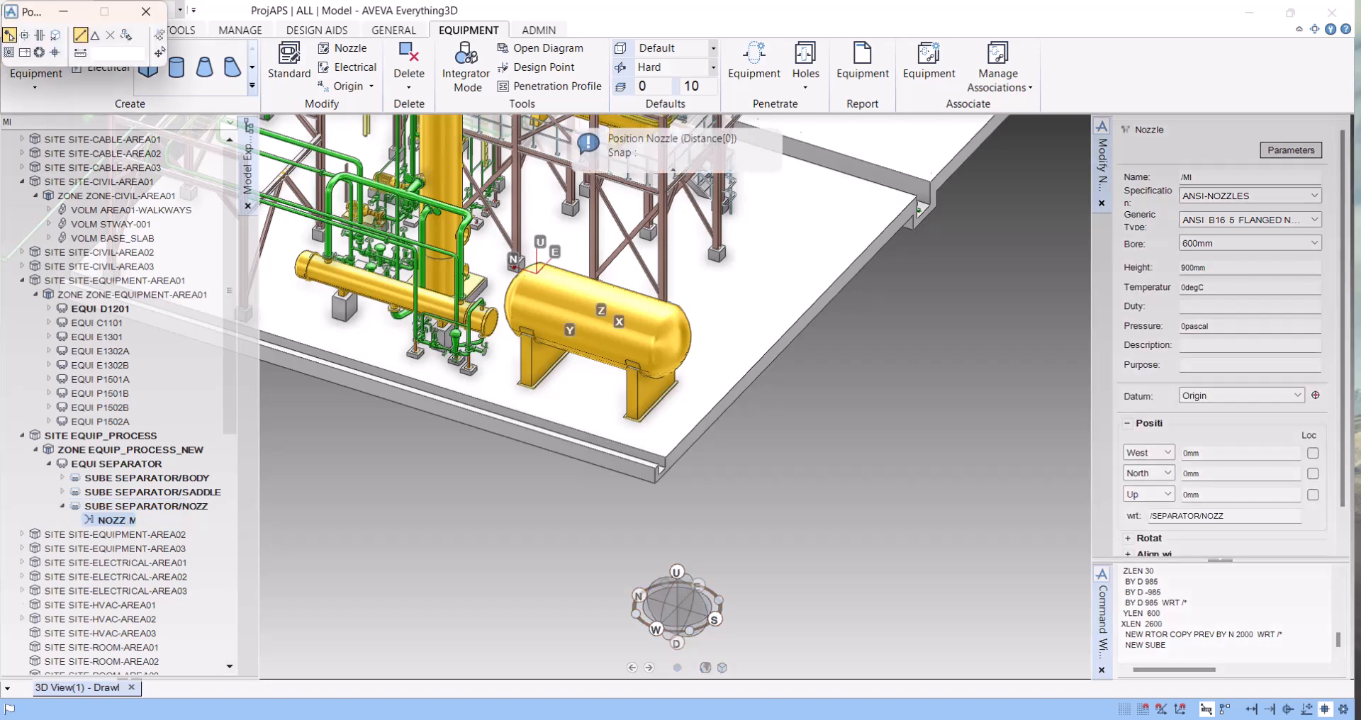
# Position the new nozzle by snapping it to the P2 vertex of DISH 2 on the vessel and finish its placement.
pyautogui.scroll(3, 660, 365)
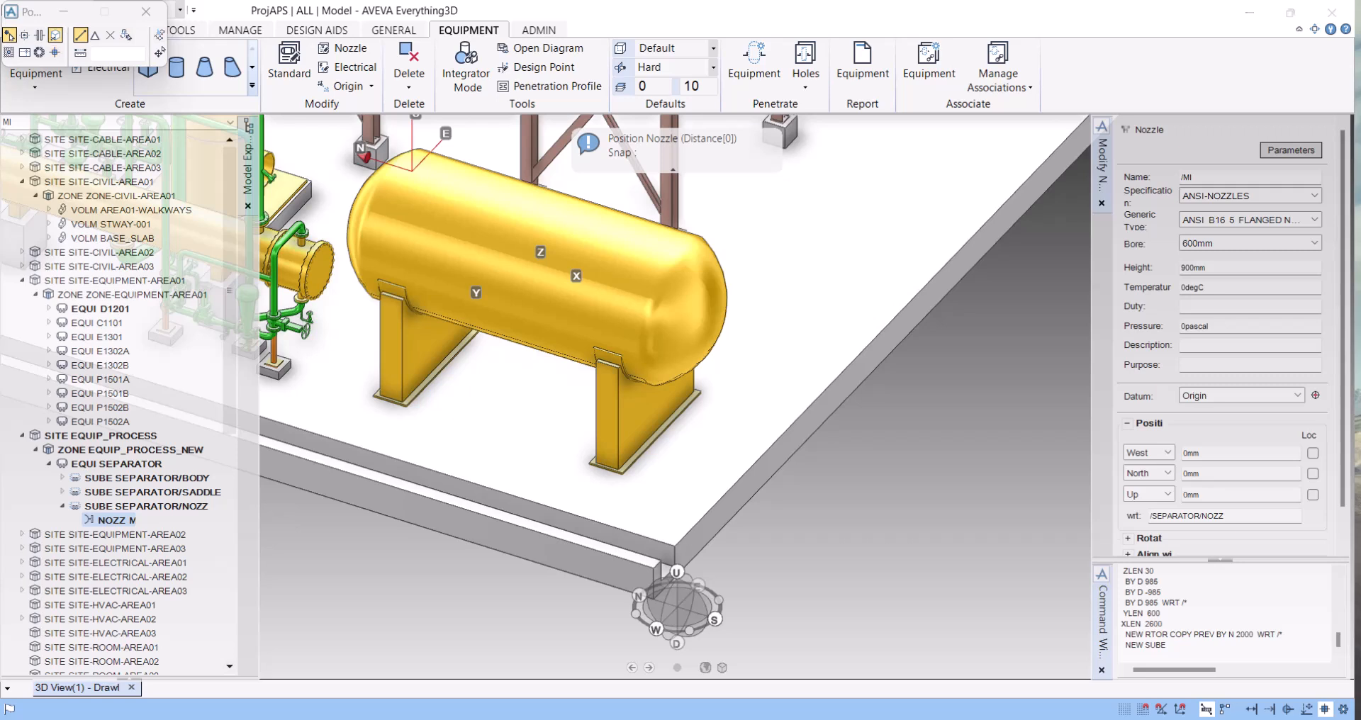
pyautogui.click(55, 34)
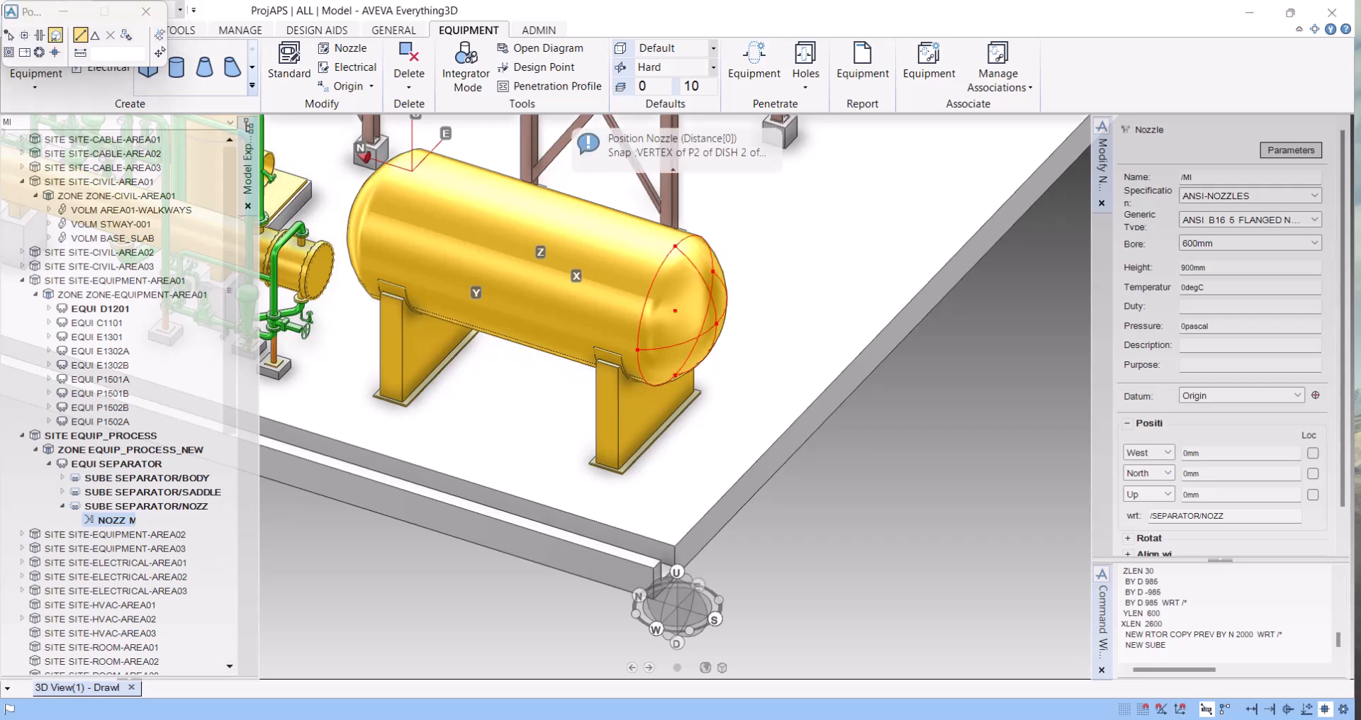
pyautogui.click(685, 312)
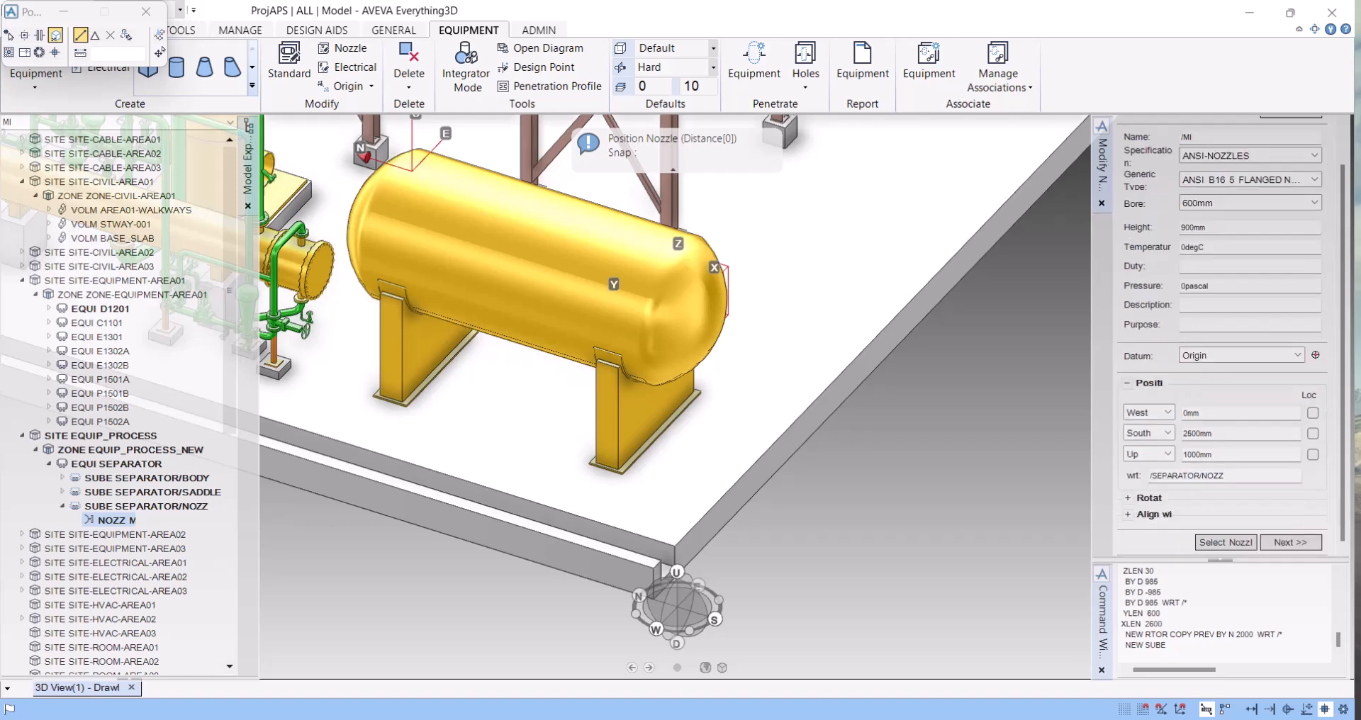
pyautogui.scroll(-2, 1230, 334)
pyautogui.scroll(2, 1230, 333)
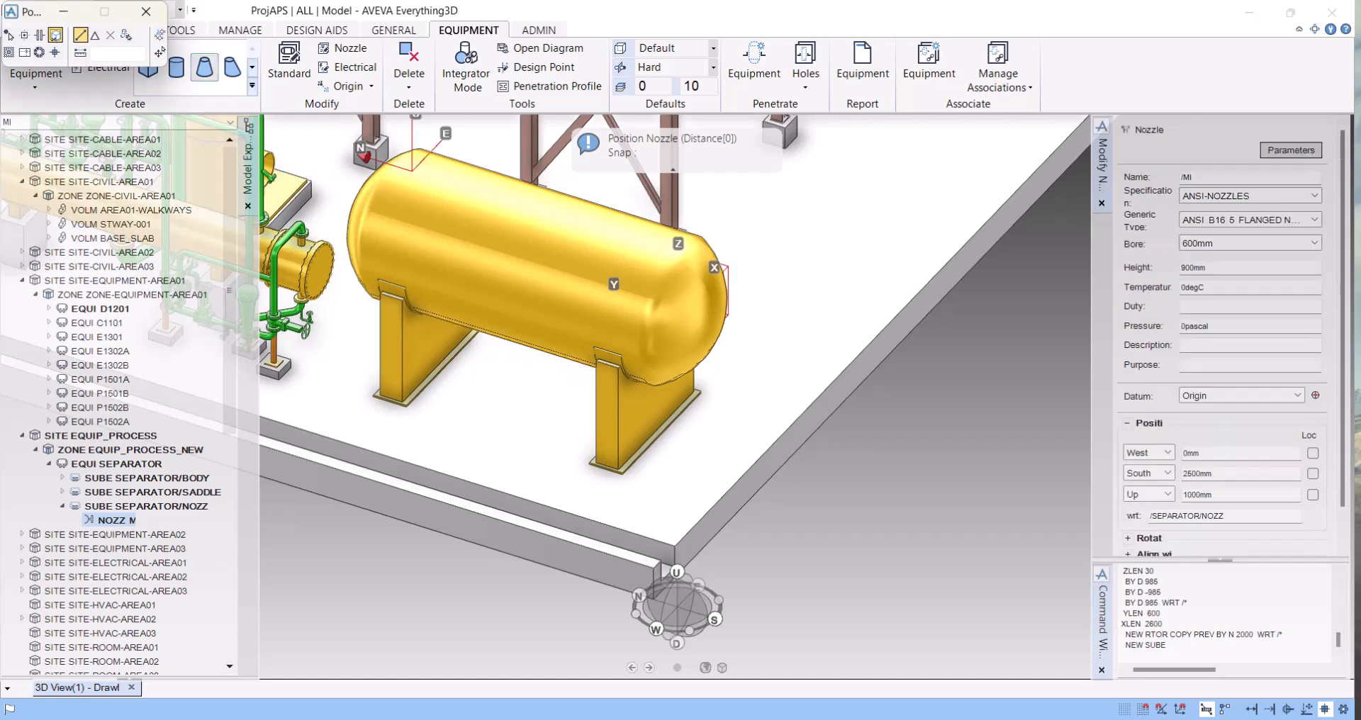
pyautogui.scroll(-2, 1230, 333)
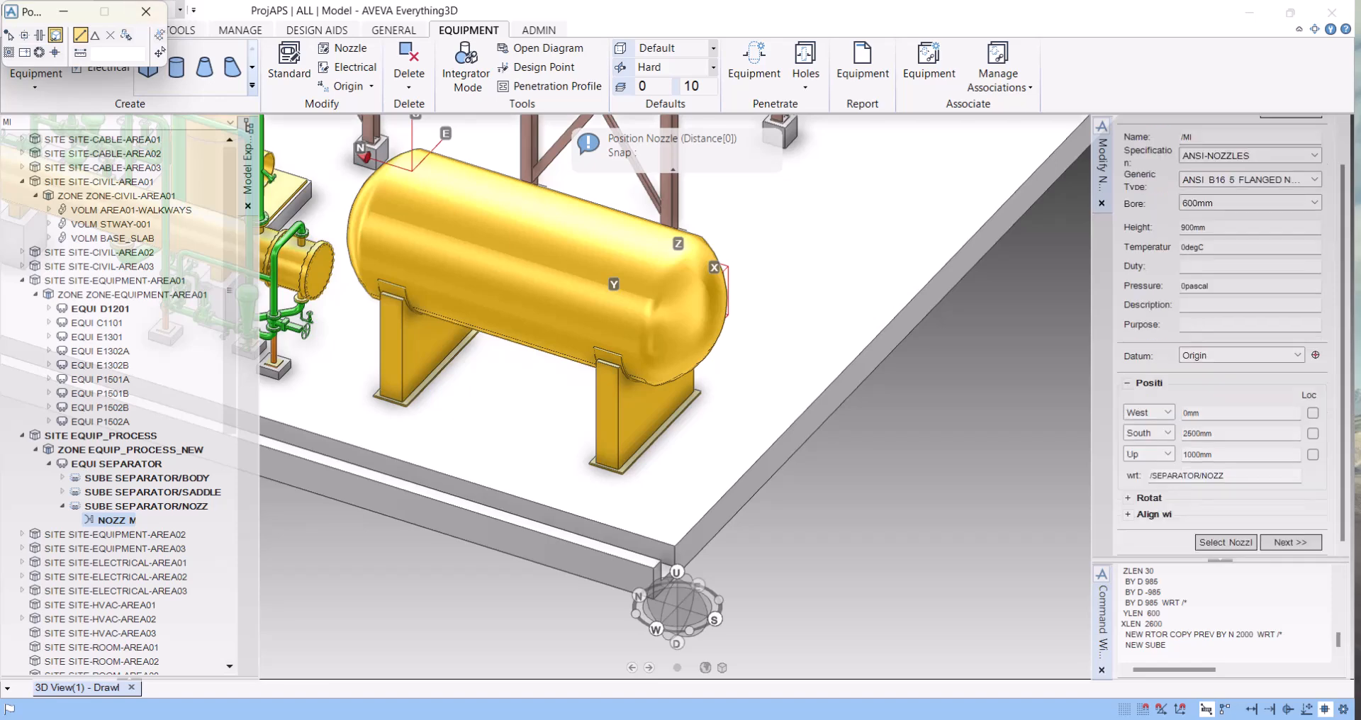
pyautogui.click(1291, 544)
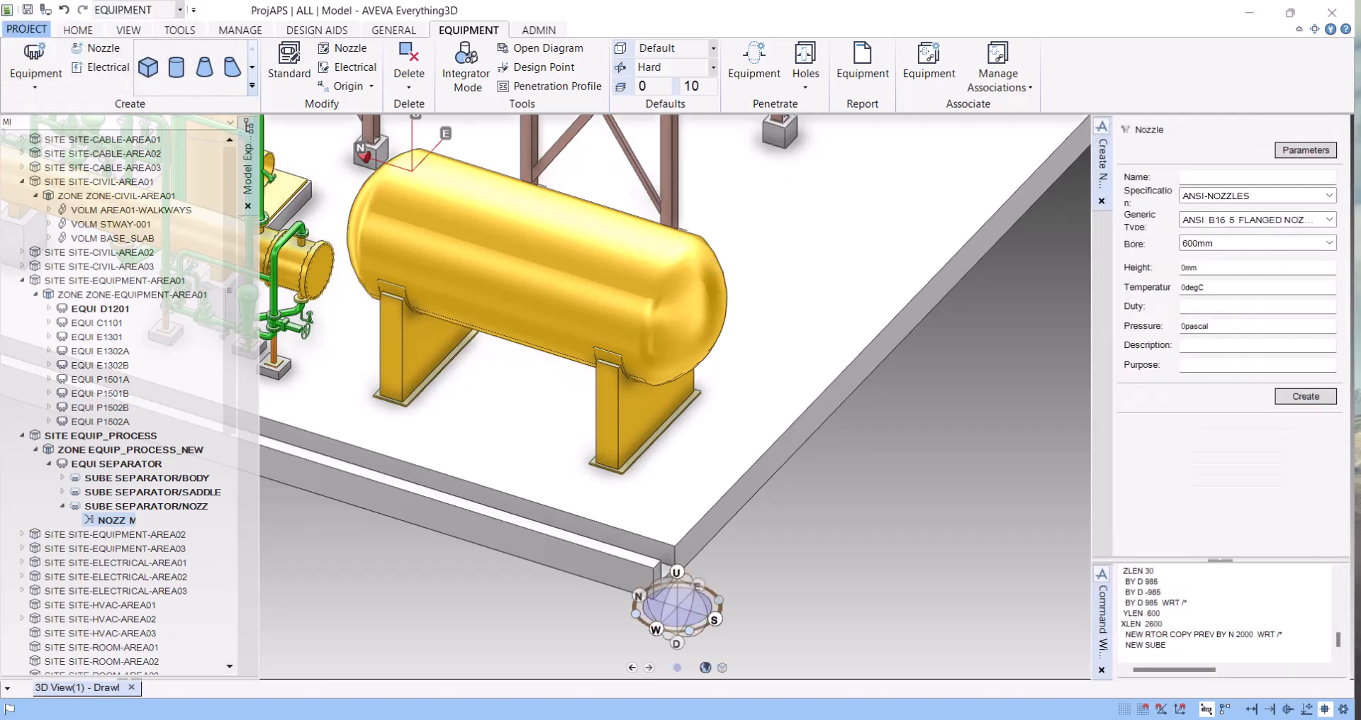
# Switch the model view to wireframe and examine the nozzle's position and orientation inside the vessel's dished end.
pyautogui.moveTo(692, 351); pyautogui.dragTo(673, 392, button='middle')
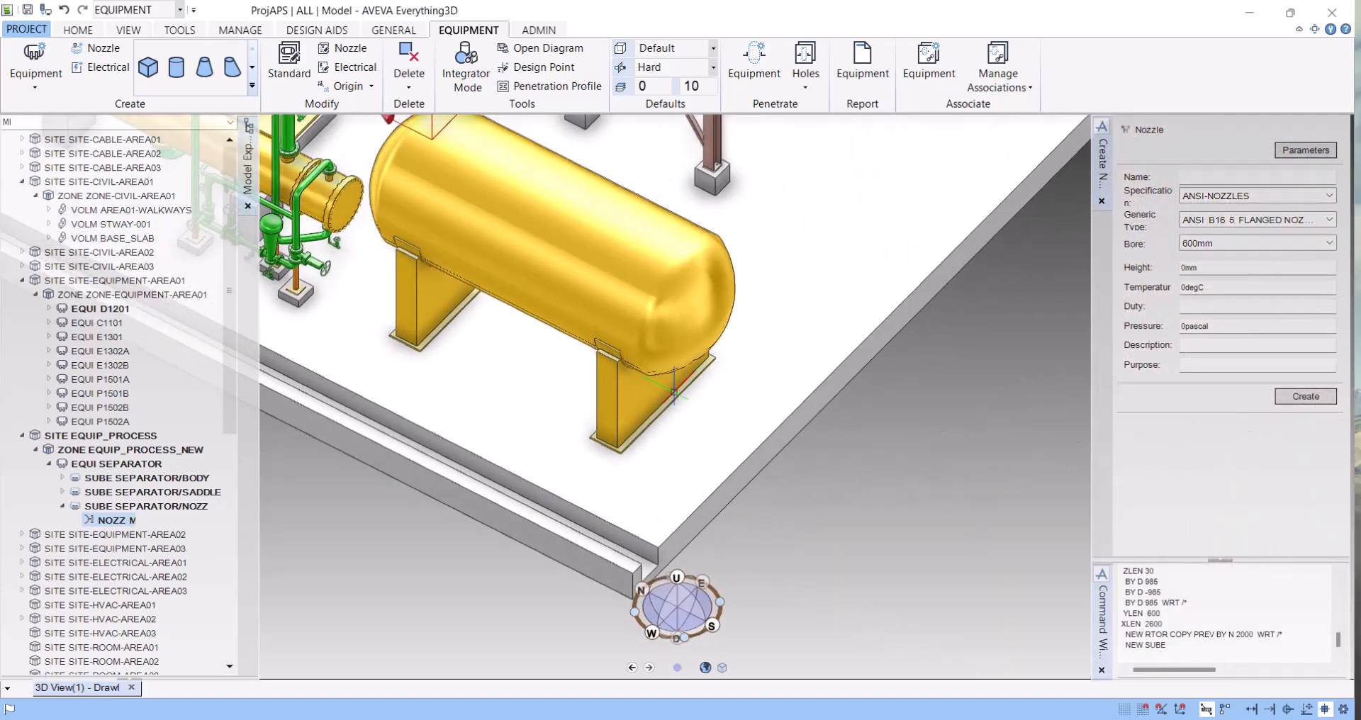
pyautogui.press('F8')
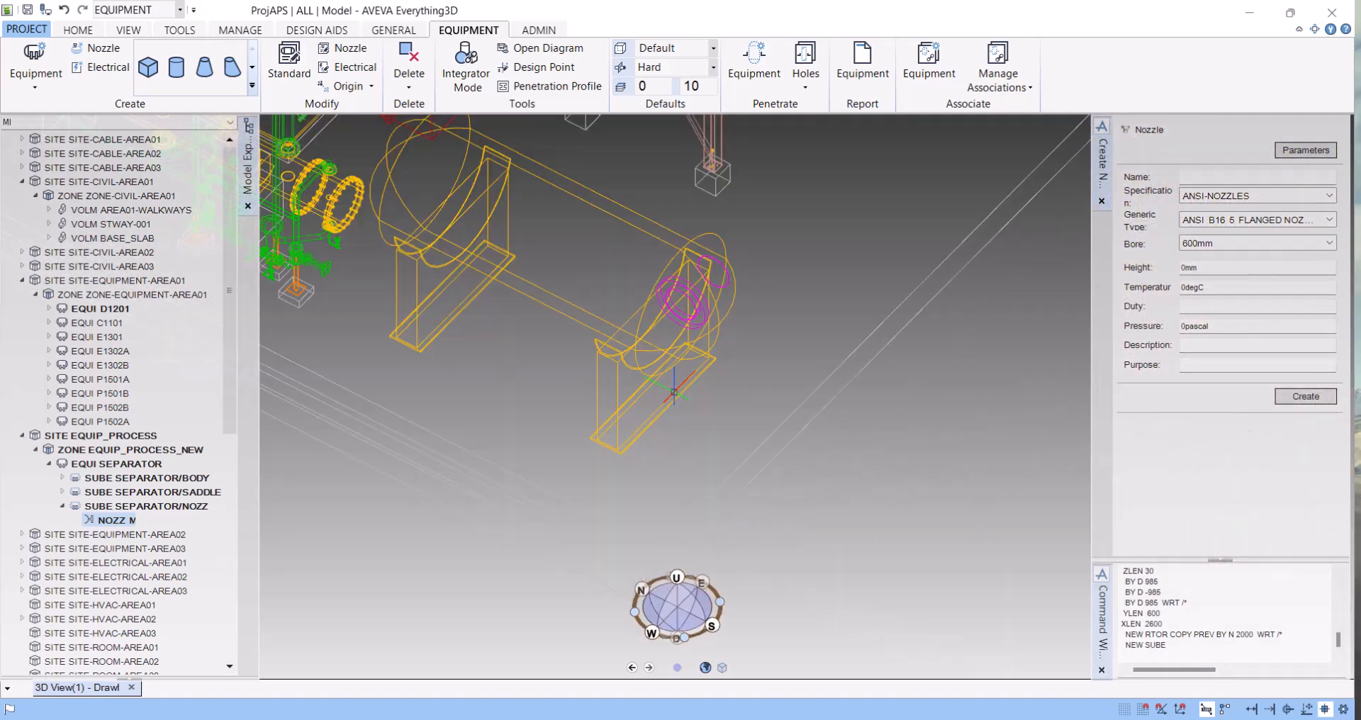
pyautogui.scroll(3, 692, 276)
pyautogui.moveTo(692, 283)
pyautogui.mouseDown(button='middle')
pyautogui.moveTo(650, 279)
pyautogui.moveTo(699, 266)
pyautogui.mouseUp(button='middle')
pyautogui.middleClick(905, 317)
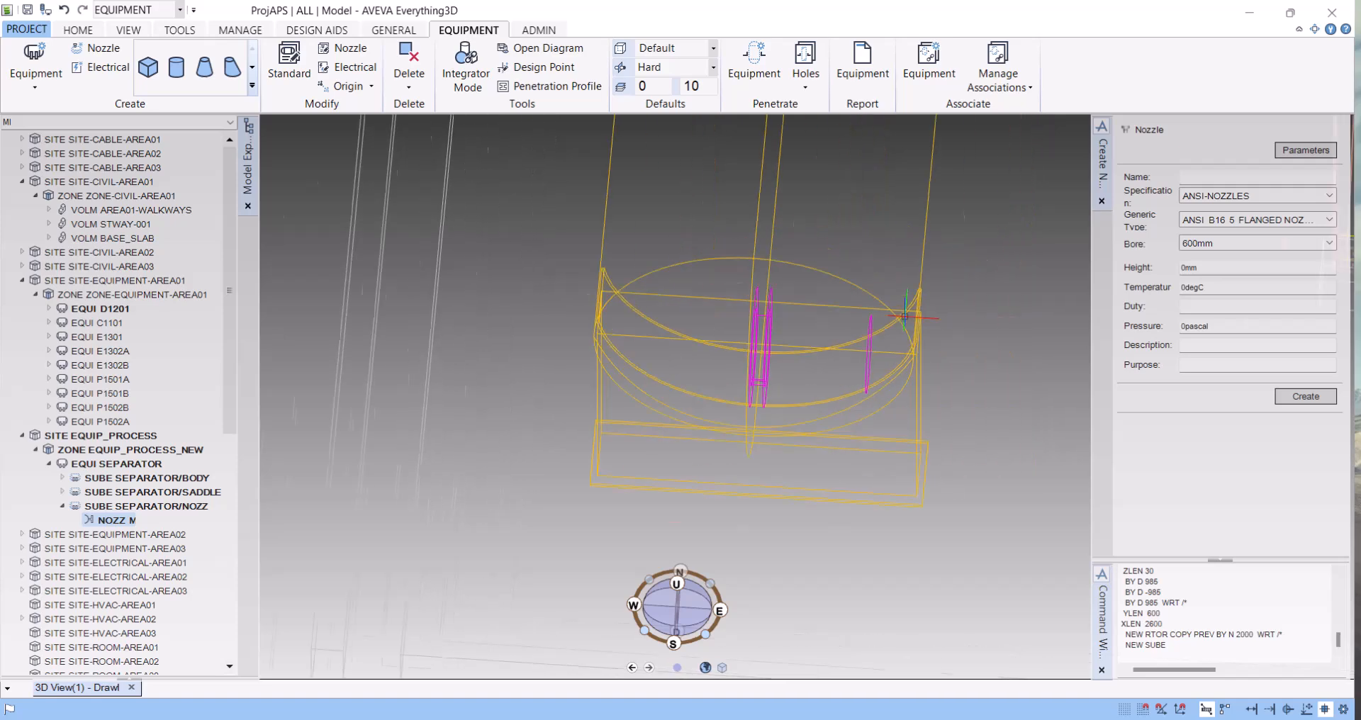
pyautogui.scroll(-3, 722, 415)
pyautogui.moveTo(722, 414); pyautogui.dragTo(624, 395, button='middle')
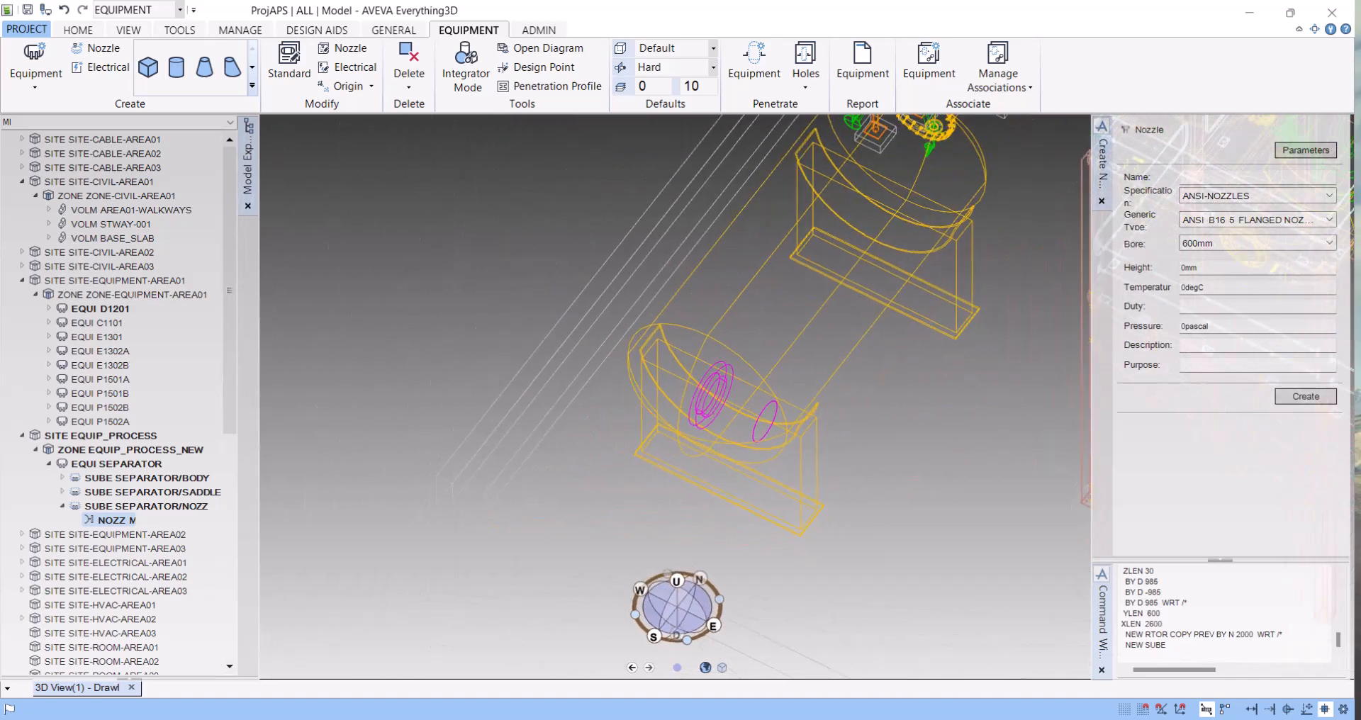
# Connect the nozzle's P2 point to the design point at the centre of the vessel body's south end with the command CONN IDP@ TO IDP@.
pyautogui.moveTo(1220, 560); pyautogui.dragTo(1220, 458)
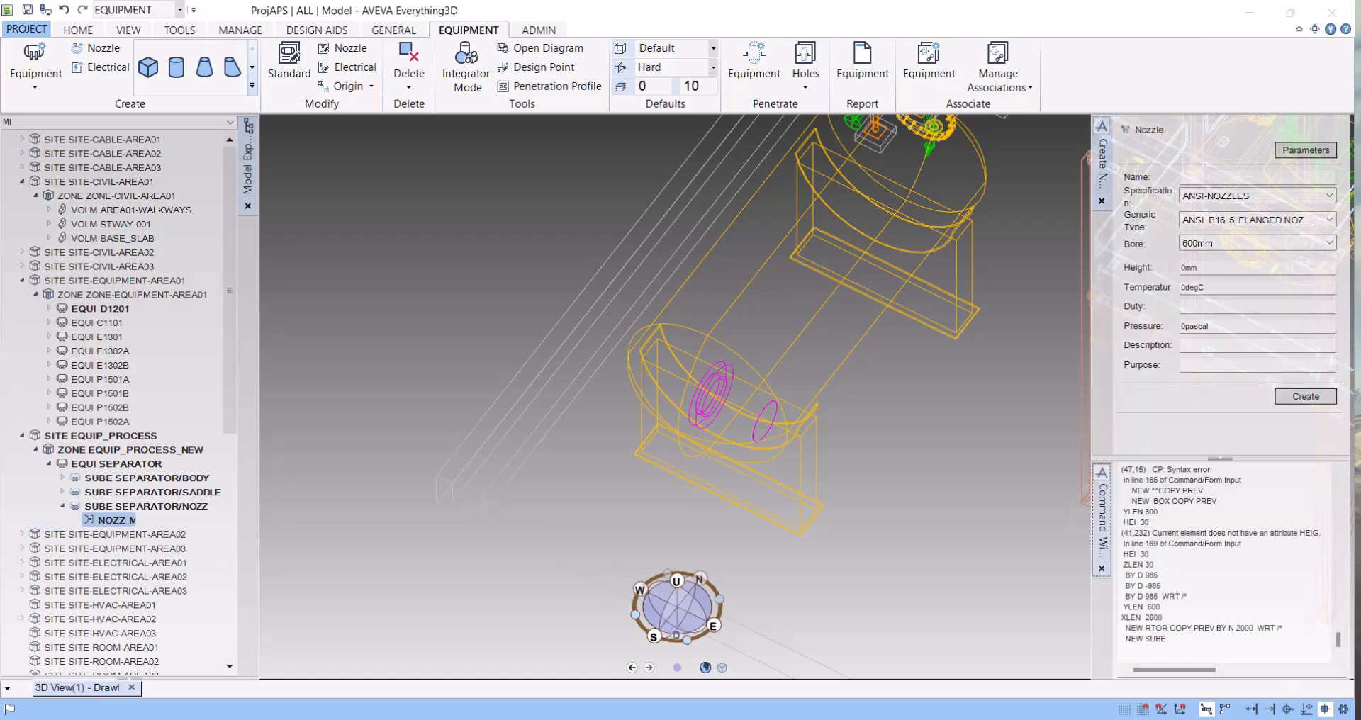
pyautogui.click(1171, 650)
pyautogui.write('CONN ID')
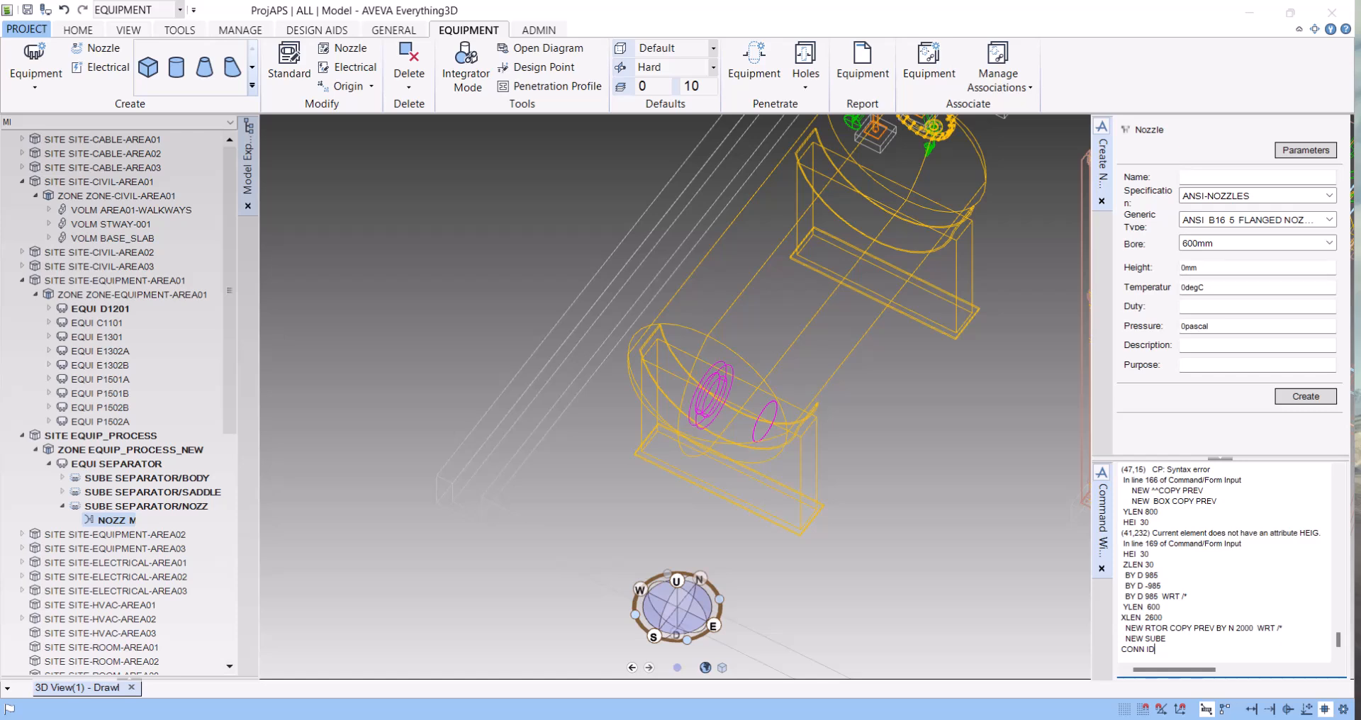
pyautogui.write('P@ TO IDP@')
pyautogui.press('Return')
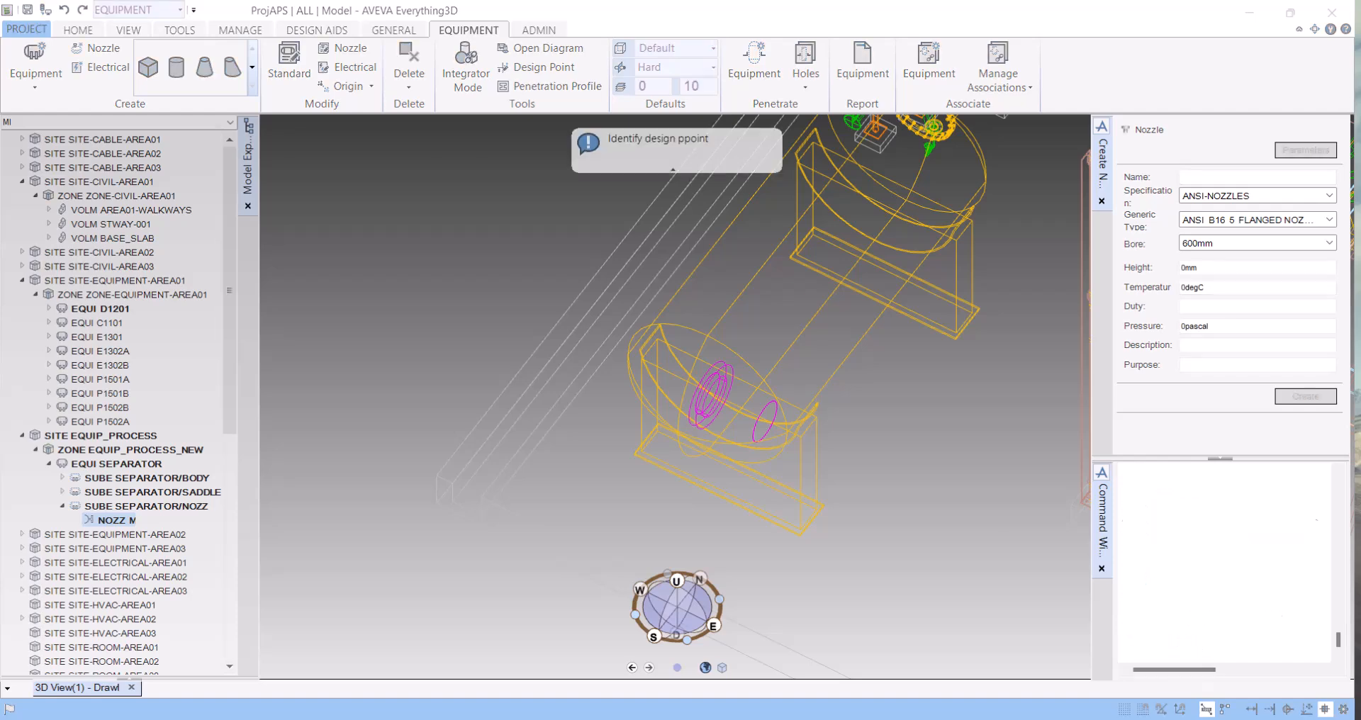
pyautogui.scroll(5, 756, 438)
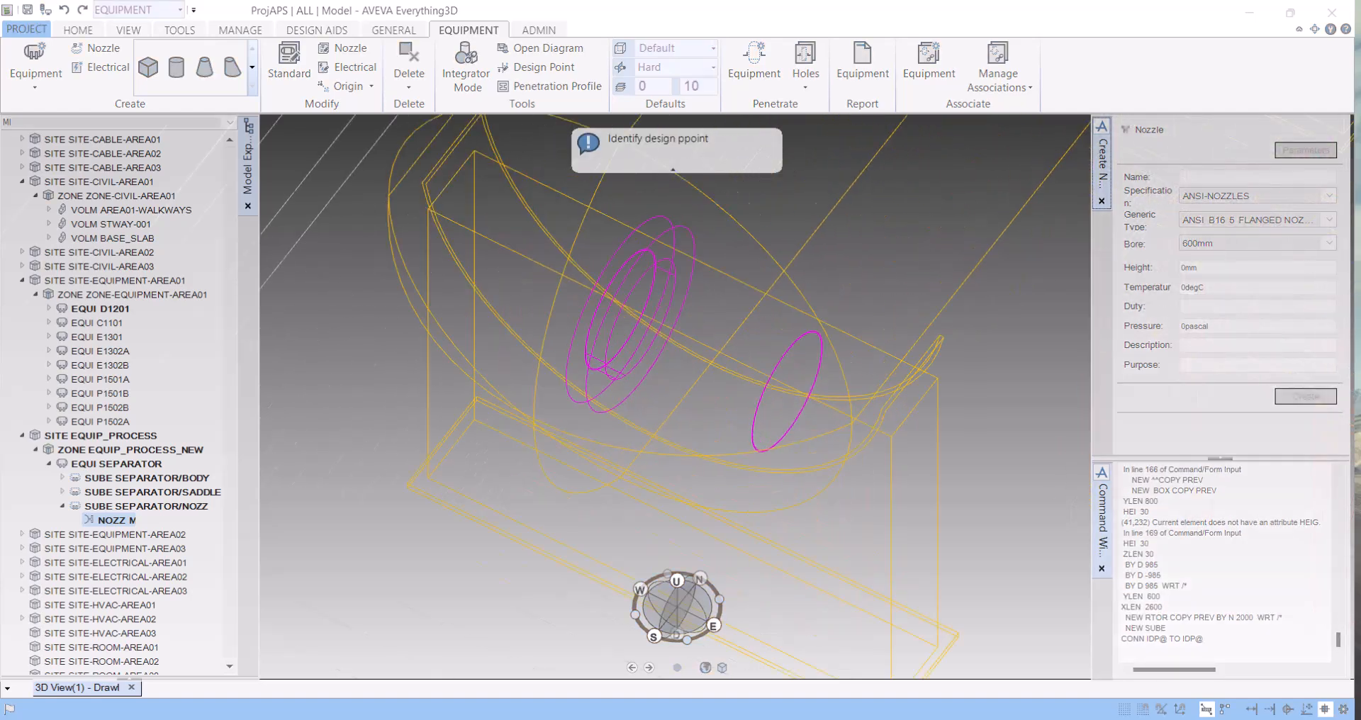
pyautogui.click(754, 438)
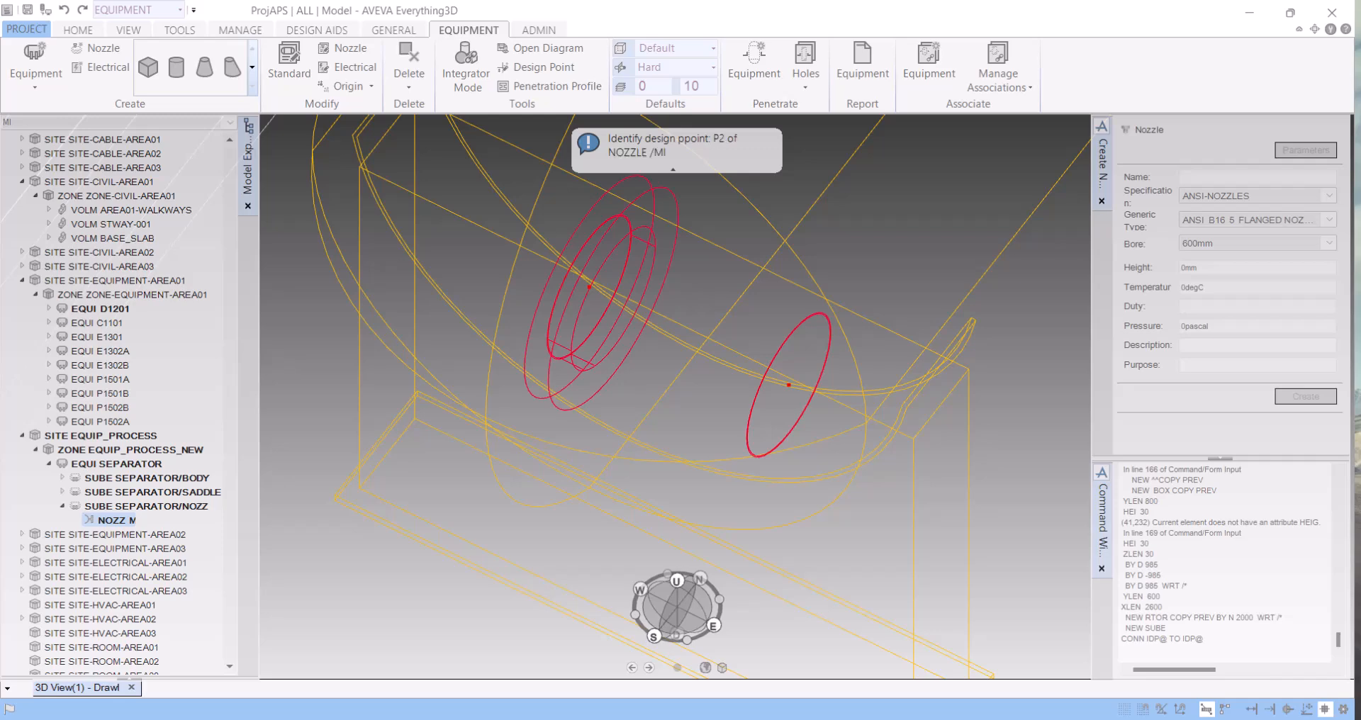
pyautogui.click(789, 386)
pyautogui.scroll(-5, 789, 382)
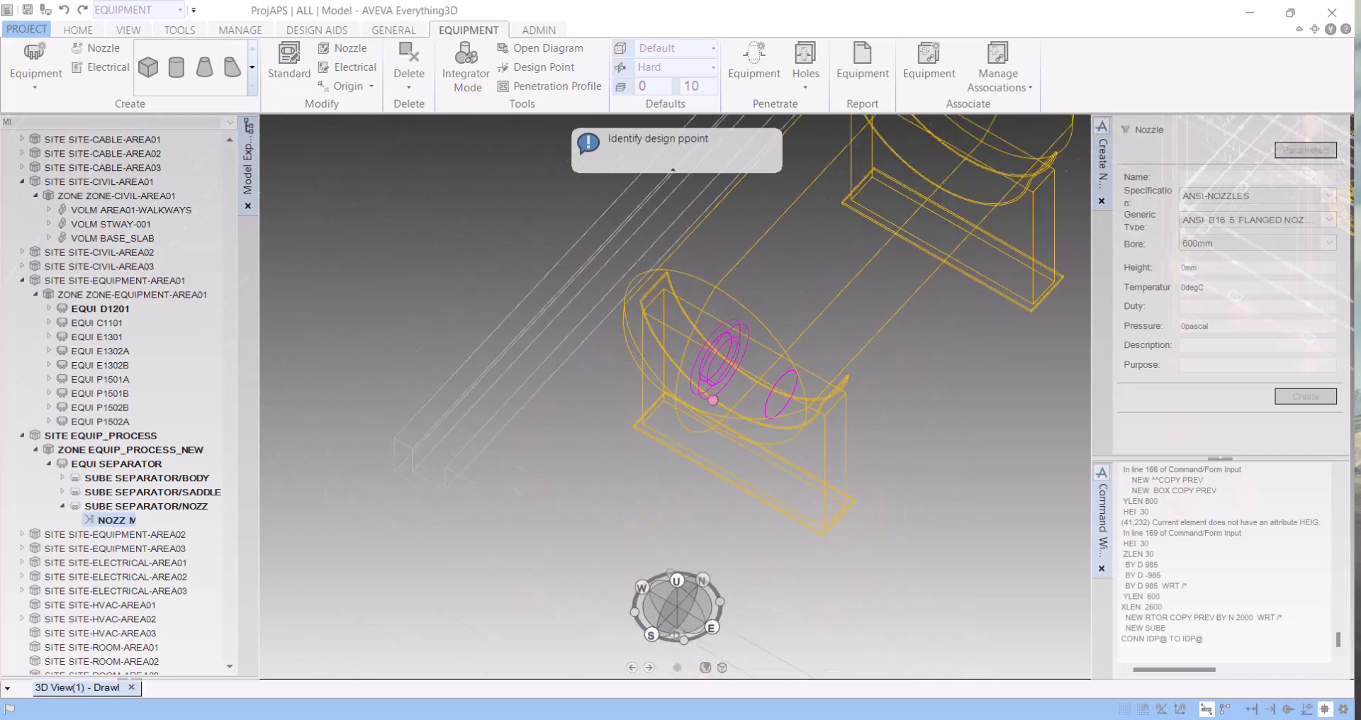
pyautogui.moveTo(789, 383); pyautogui.dragTo(763, 383, button='middle')
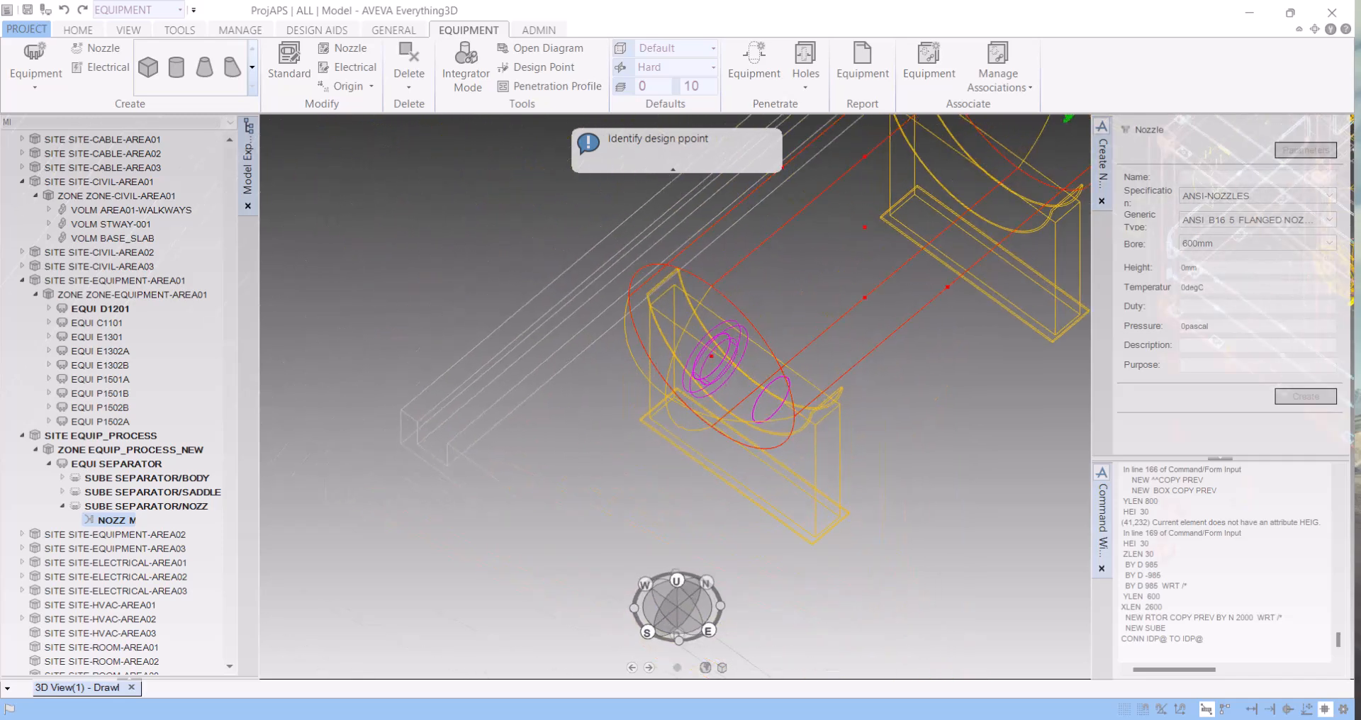
pyautogui.click(768, 423)
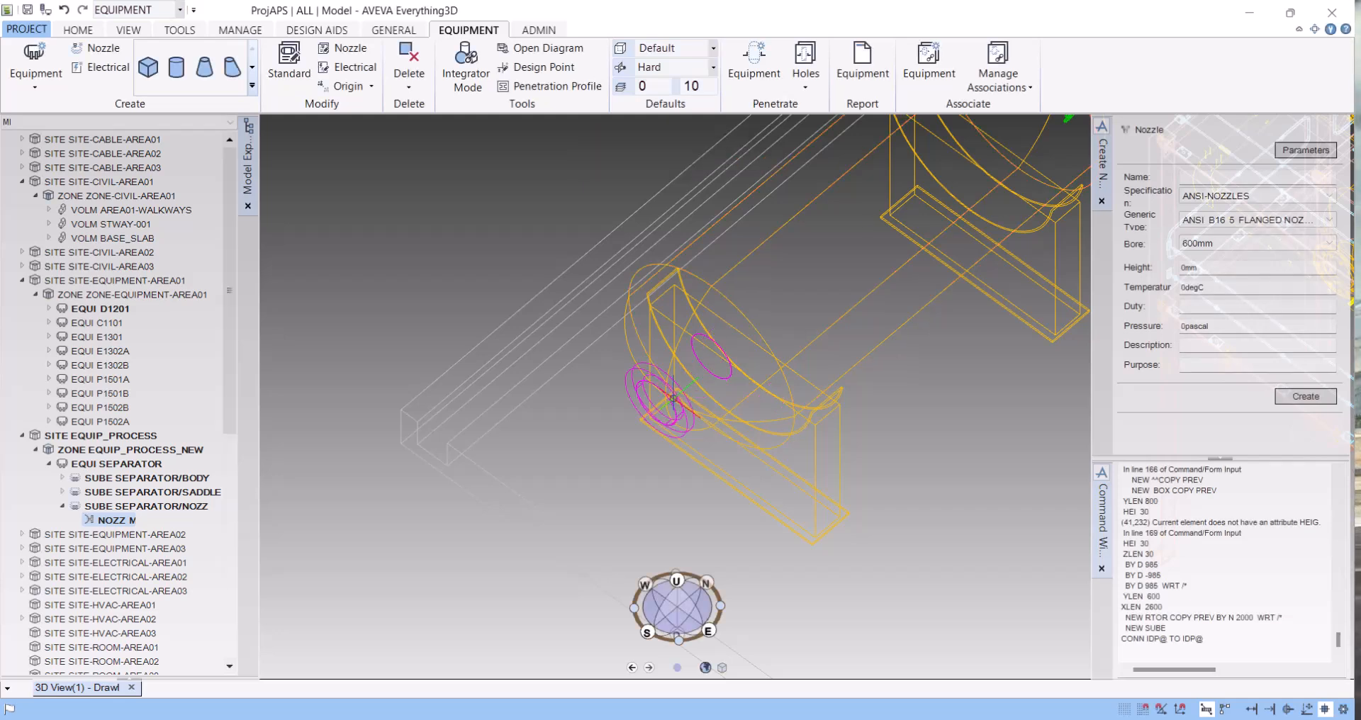
# Shift the nozzle 250 mm south with the command BY S 250 and check how it projects from the dished end.
pyautogui.moveTo(768, 423); pyautogui.dragTo(741, 426, button='middle')
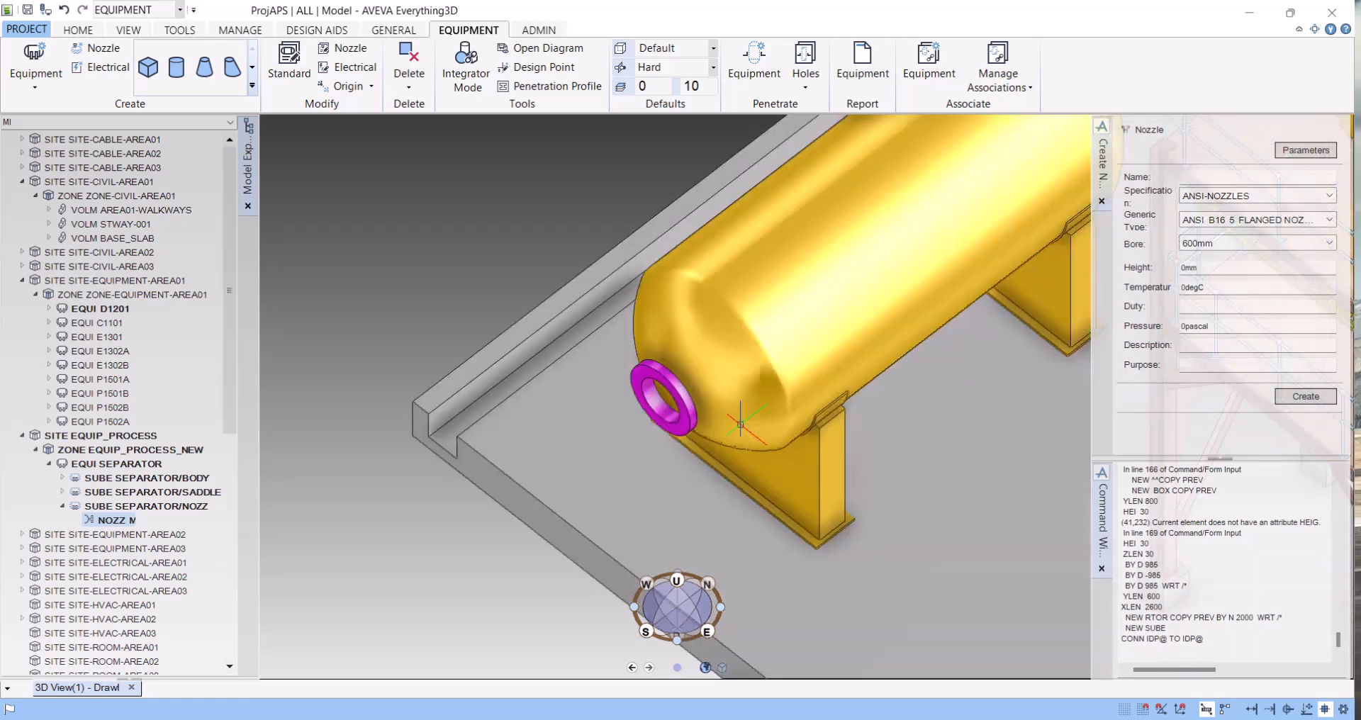
pyautogui.moveTo(740, 424); pyautogui.dragTo(693, 415, button='middle')
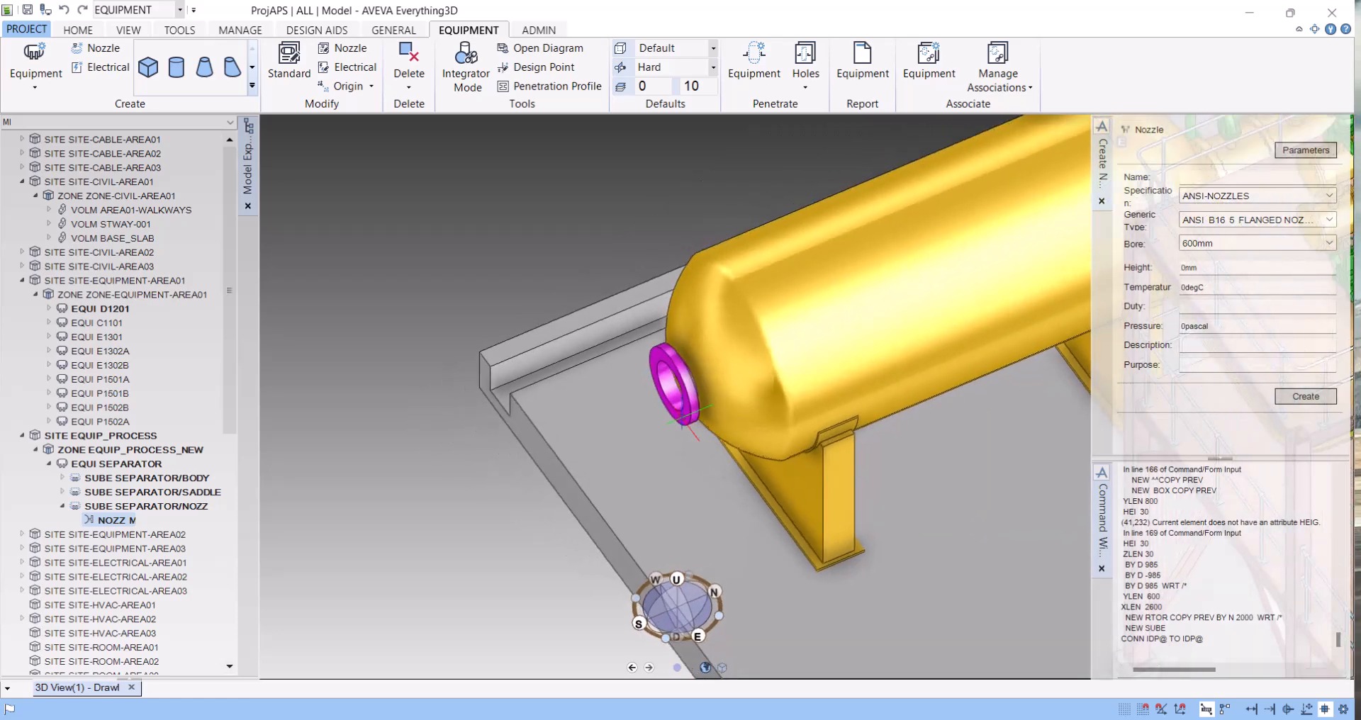
pyautogui.write('BY')
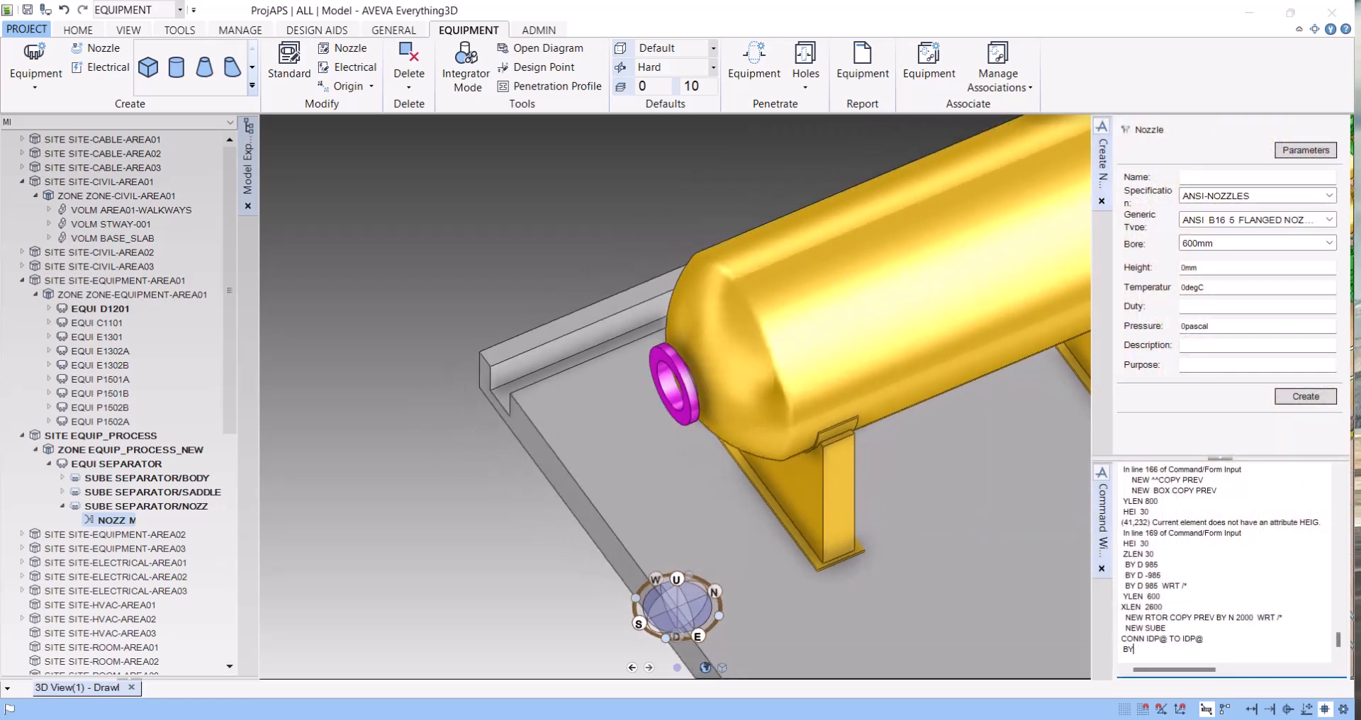
pyautogui.write(' S 250')
pyautogui.press('Return')
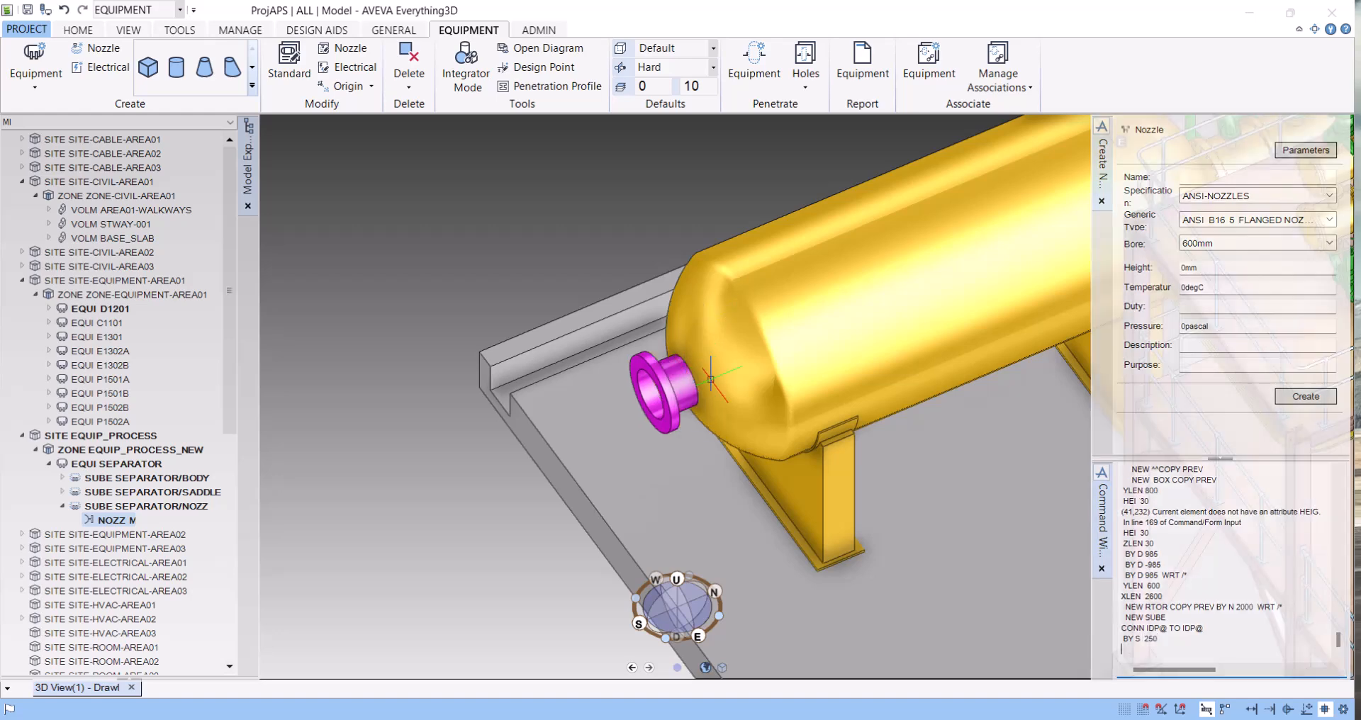
pyautogui.moveTo(749, 373); pyautogui.dragTo(719, 396, button='middle')
pyautogui.scroll(-3, 668, 439)
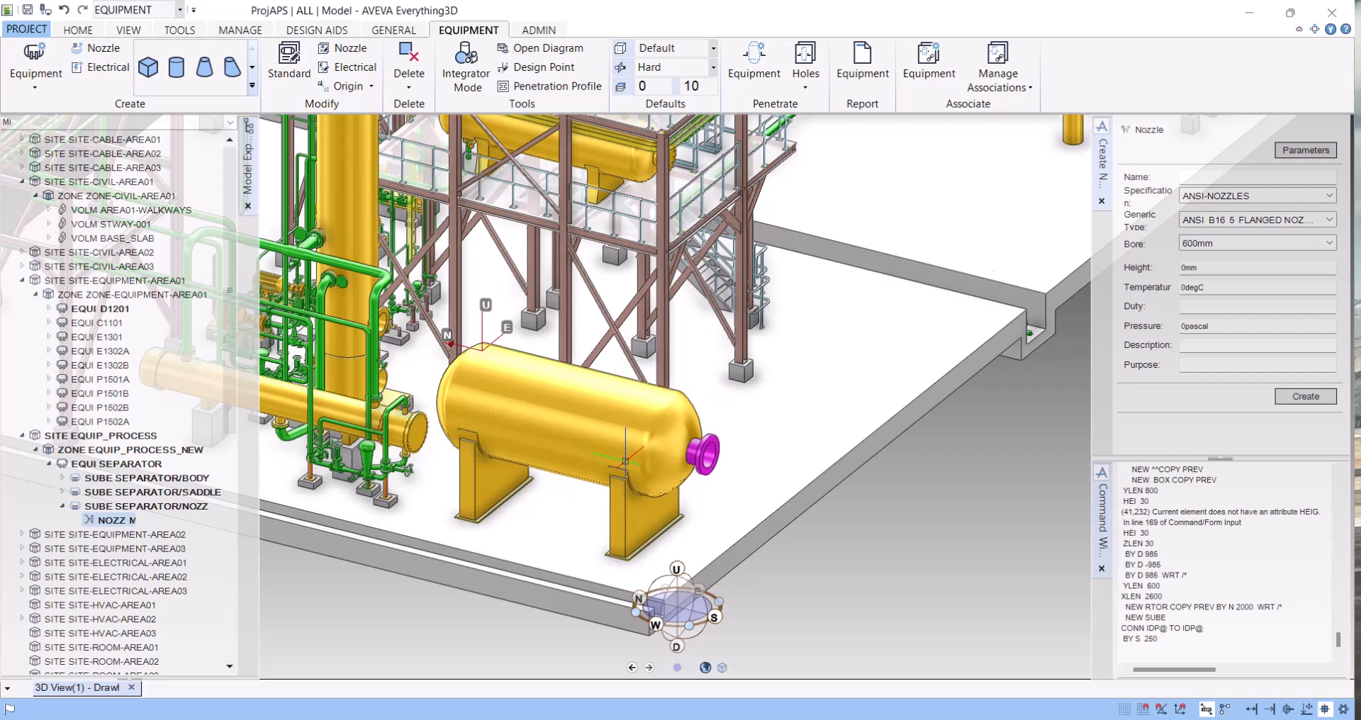
# Mirror-copy the nozzle to the opposite end of the vessel, picking the vessel as the mirror element with plane direction N, and retain the copy.
pyautogui.scroll(2, 651, 461)
pyautogui.scroll(2, 653, 464)
pyautogui.scroll(2, 652, 463)
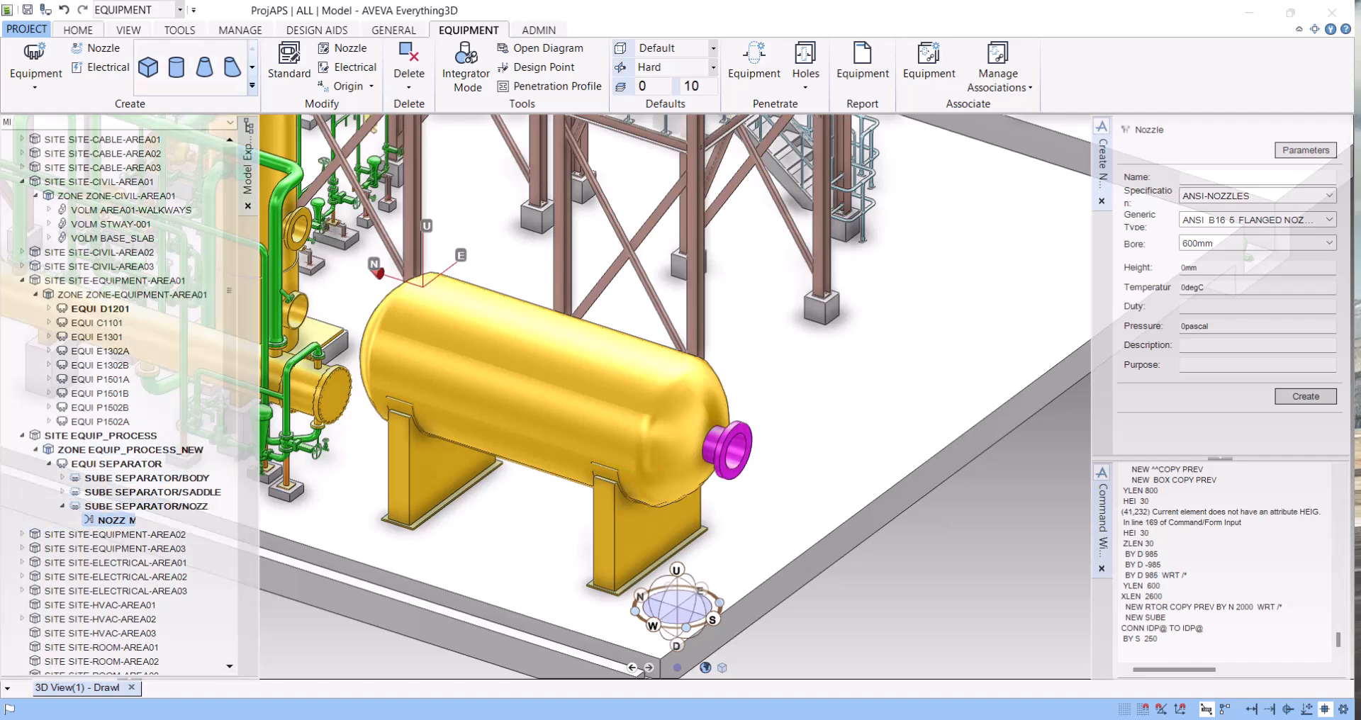
pyautogui.click(78, 30)
pyautogui.click(141, 86)
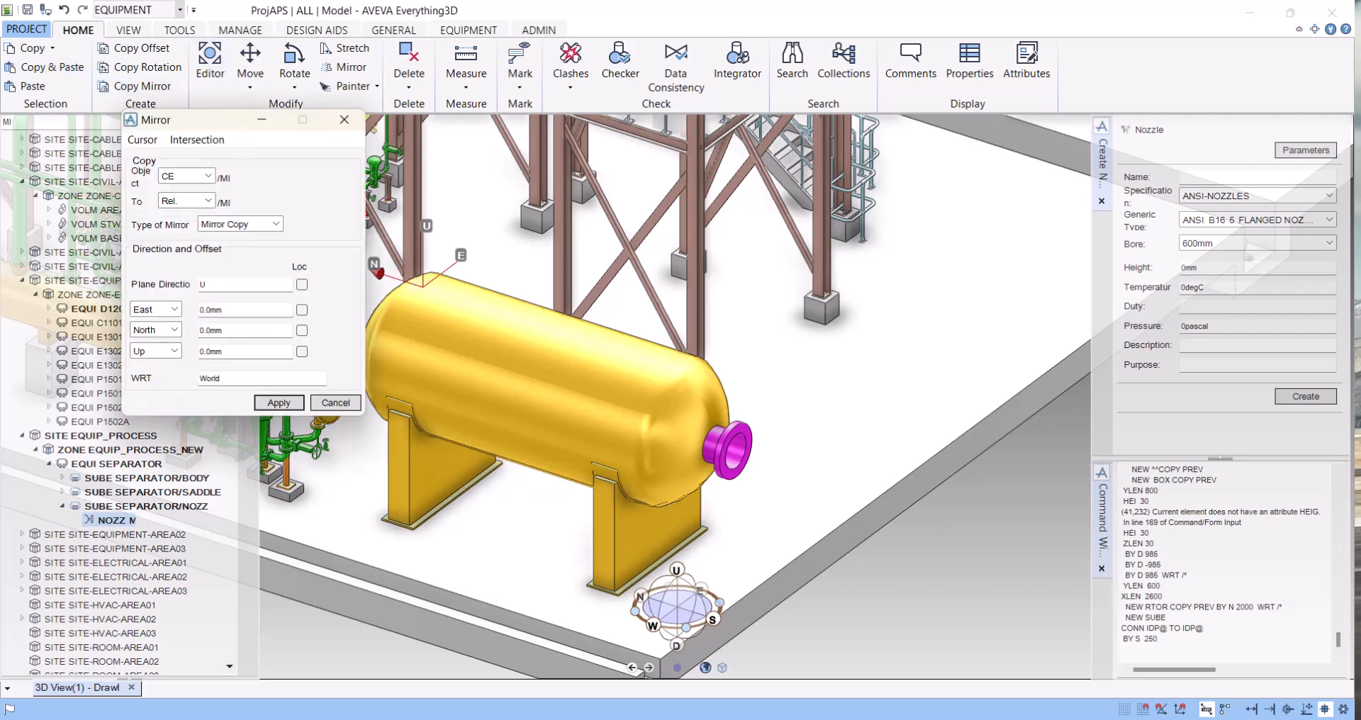
pyautogui.click(208, 176)
pyautogui.click(209, 176)
pyautogui.click(143, 140)
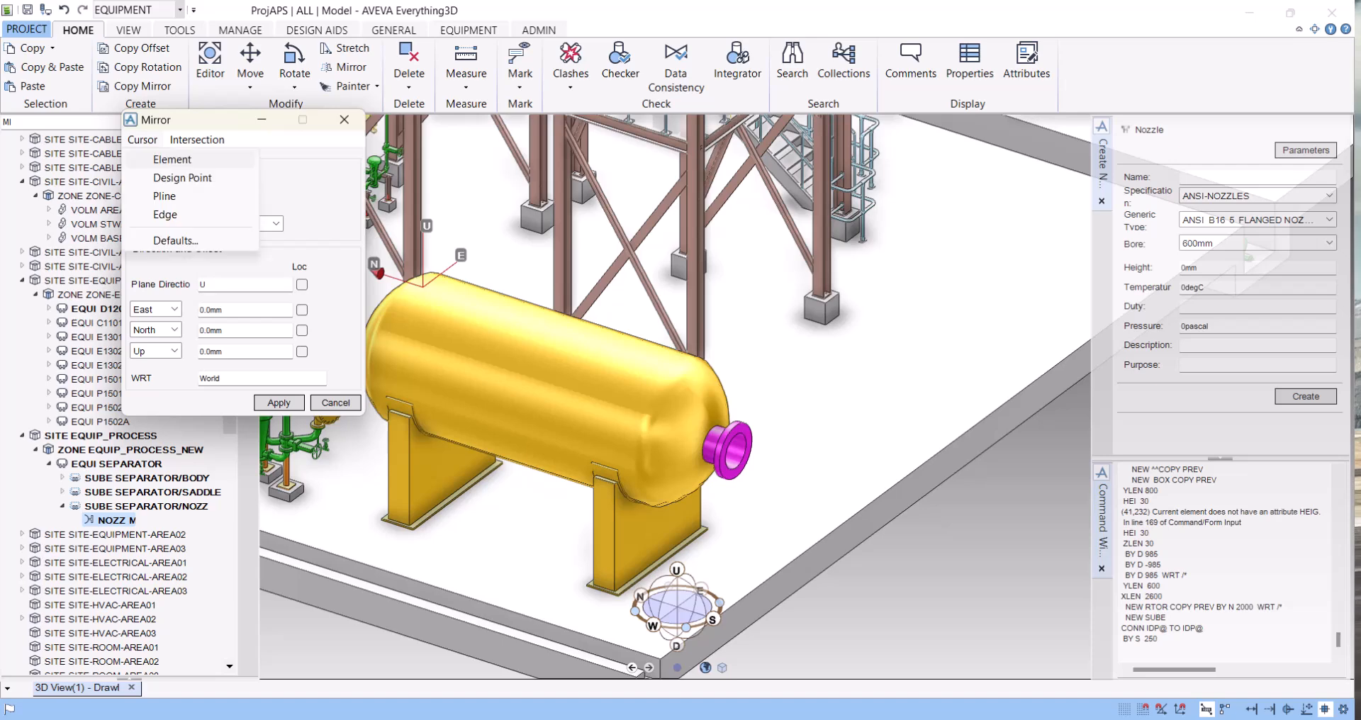
pyautogui.click(172, 158)
pyautogui.click(525, 354)
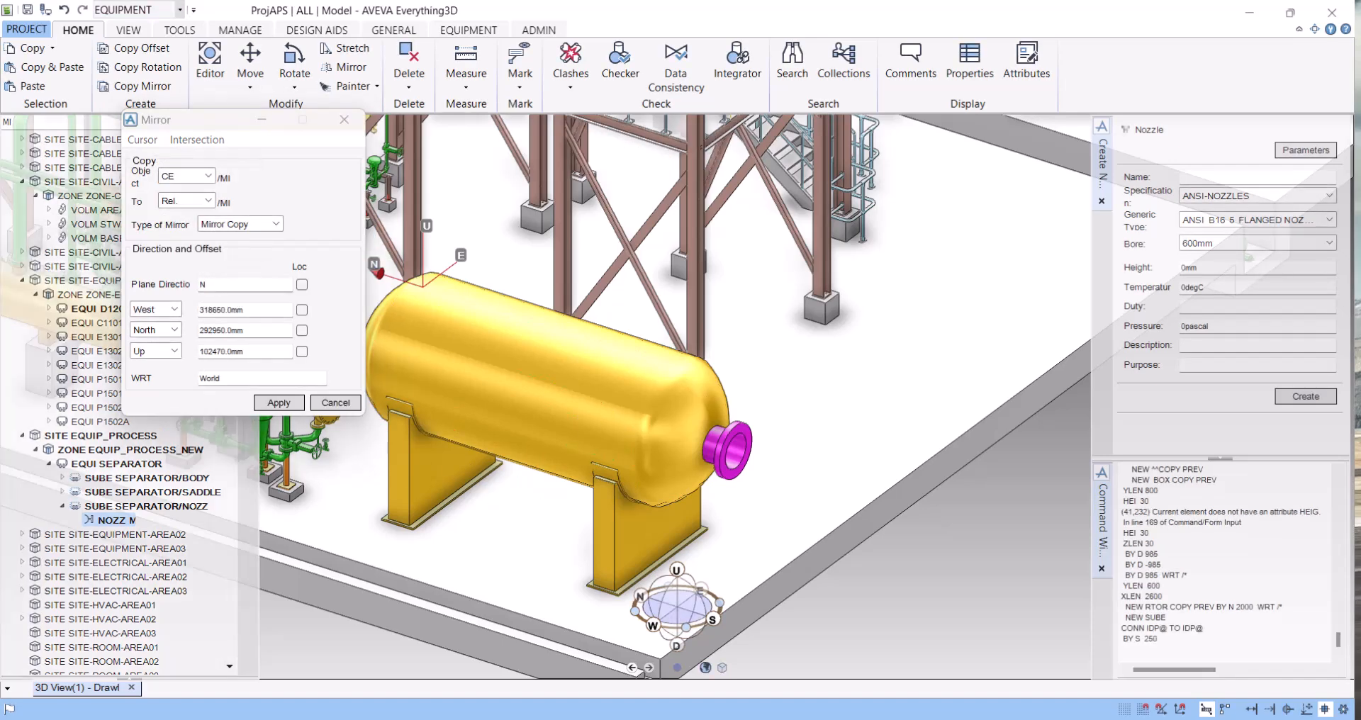
pyautogui.click(279, 403)
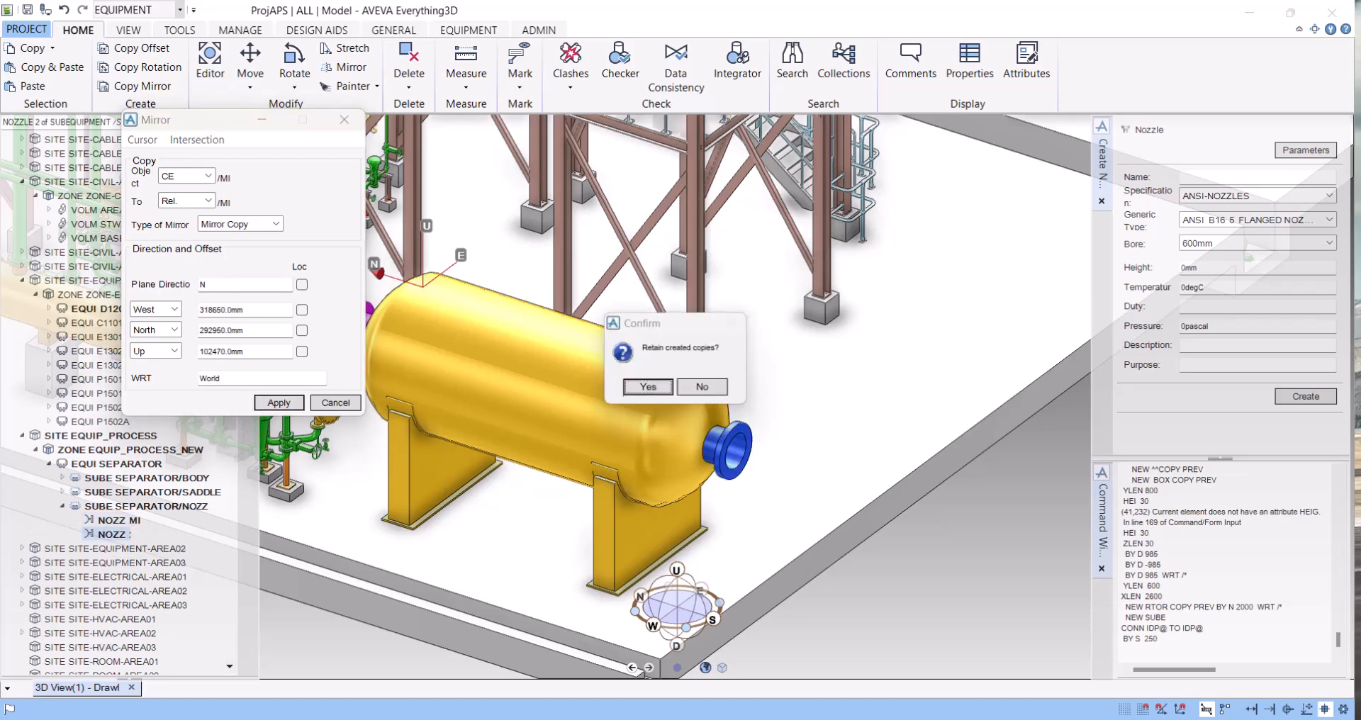
pyautogui.press('Return')
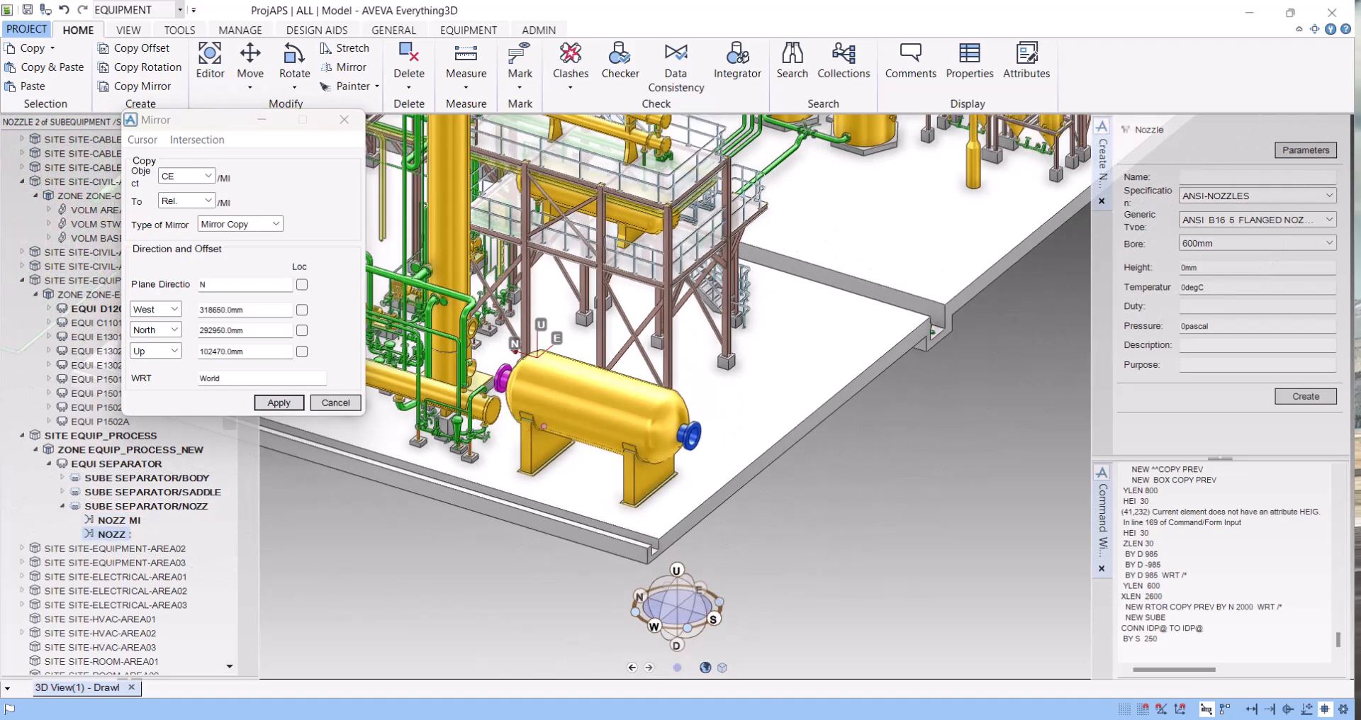
# Duplicate the mirrored nozzle as a third nozzle with the command NEW NOZZ COPY PREV.
pyautogui.scroll(4, 526, 423)
pyautogui.moveTo(518, 396)
pyautogui.mouseDown(button='middle')
pyautogui.moveTo(631, 397)
pyautogui.moveTo(581, 386)
pyautogui.moveTo(511, 341)
pyautogui.mouseUp(button='middle')
pyautogui.moveTo(779, 378); pyautogui.dragTo(732, 358, button='middle')
pyautogui.scroll(2, 852, 317)
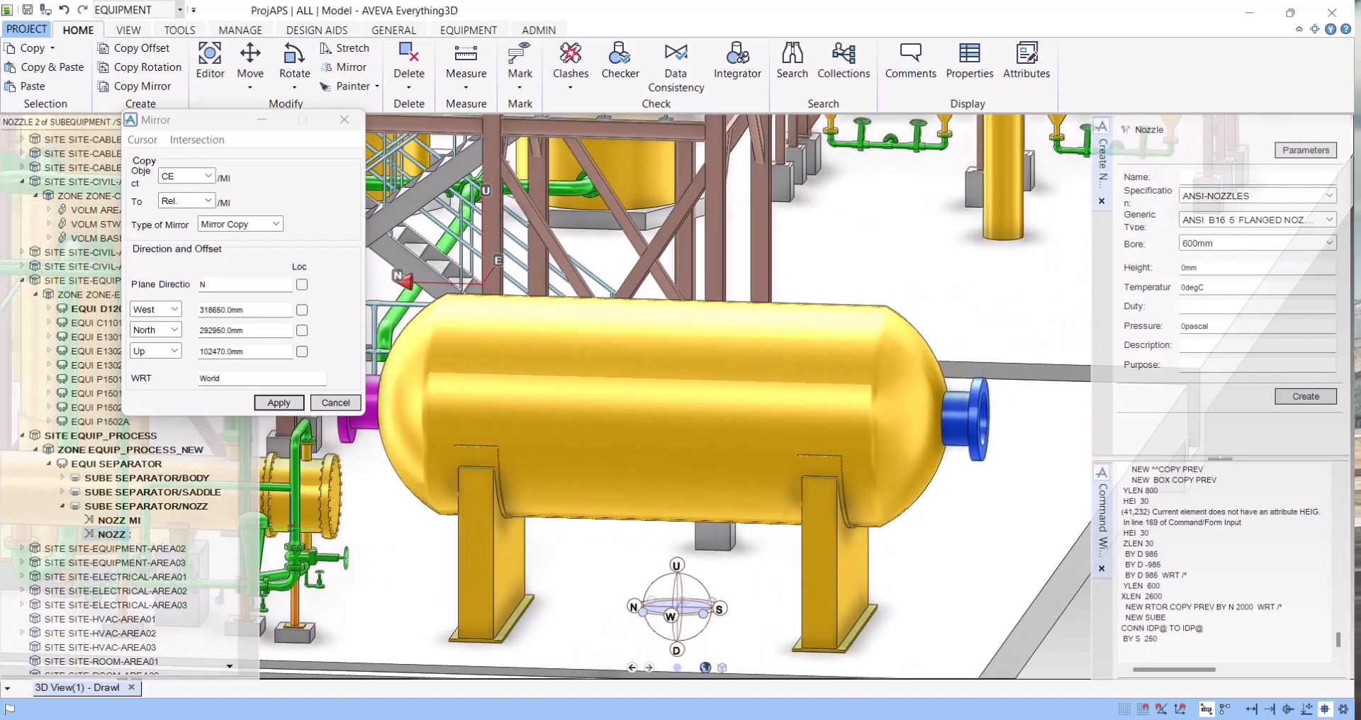
pyautogui.click(112, 535)
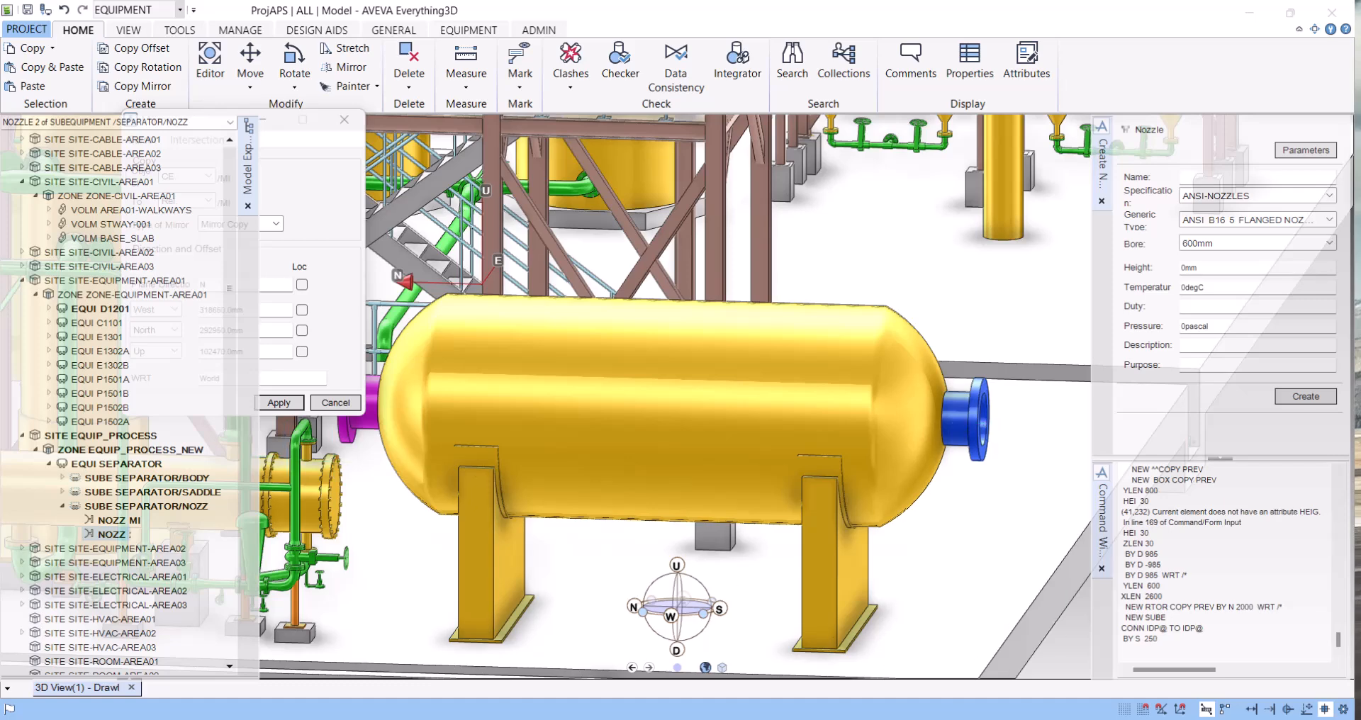
pyautogui.click(1135, 649)
pyautogui.write('NEW')
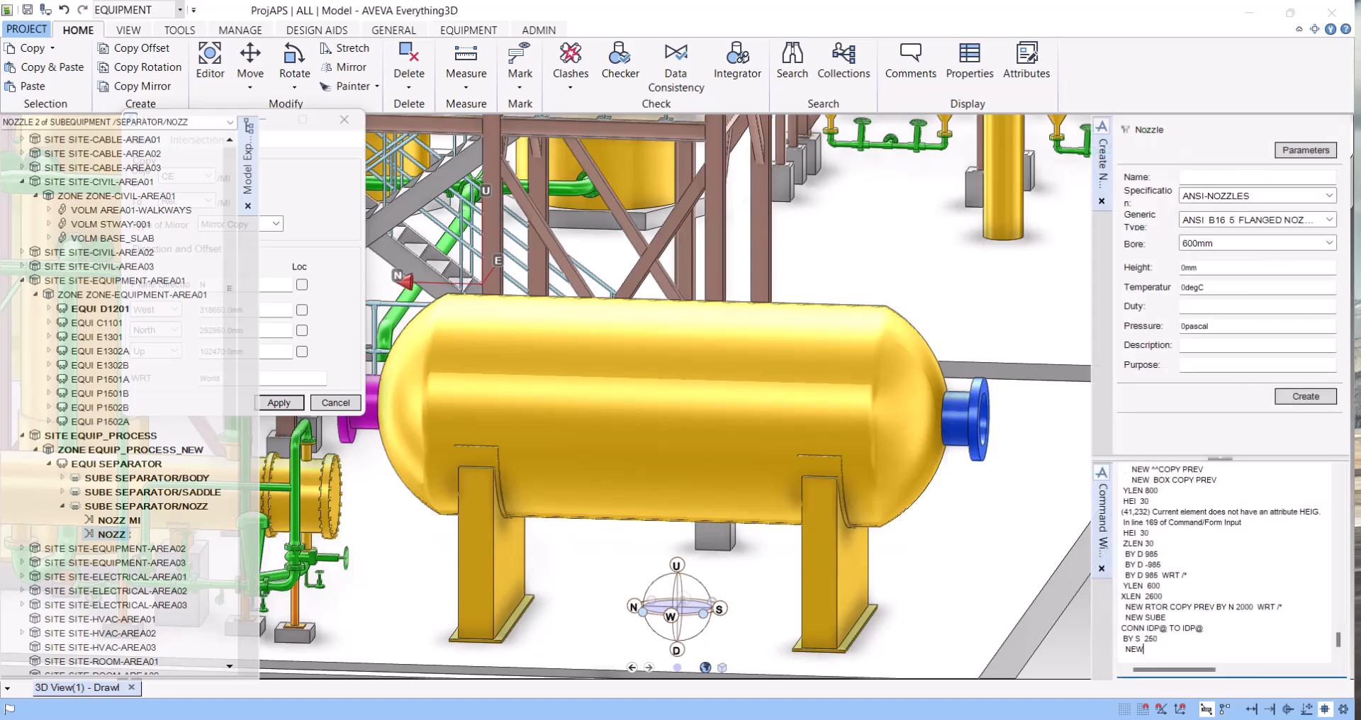
pyautogui.write(' NOZZ COPY PREV')
pyautogui.press('Return')
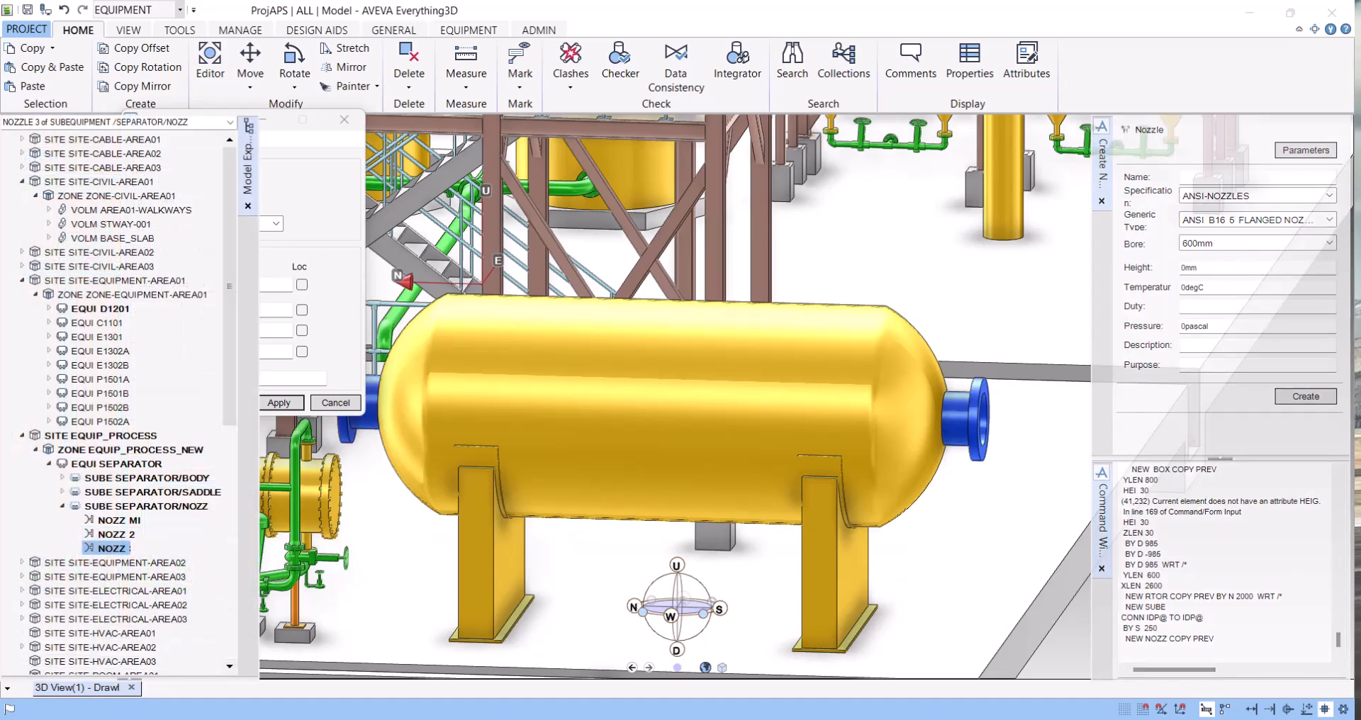
# Rotate the third nozzle by an angle of -90 about direction W, using the vessel element picked in the model as the rotation reference.
pyautogui.click(294, 85)
pyautogui.click(312, 119)
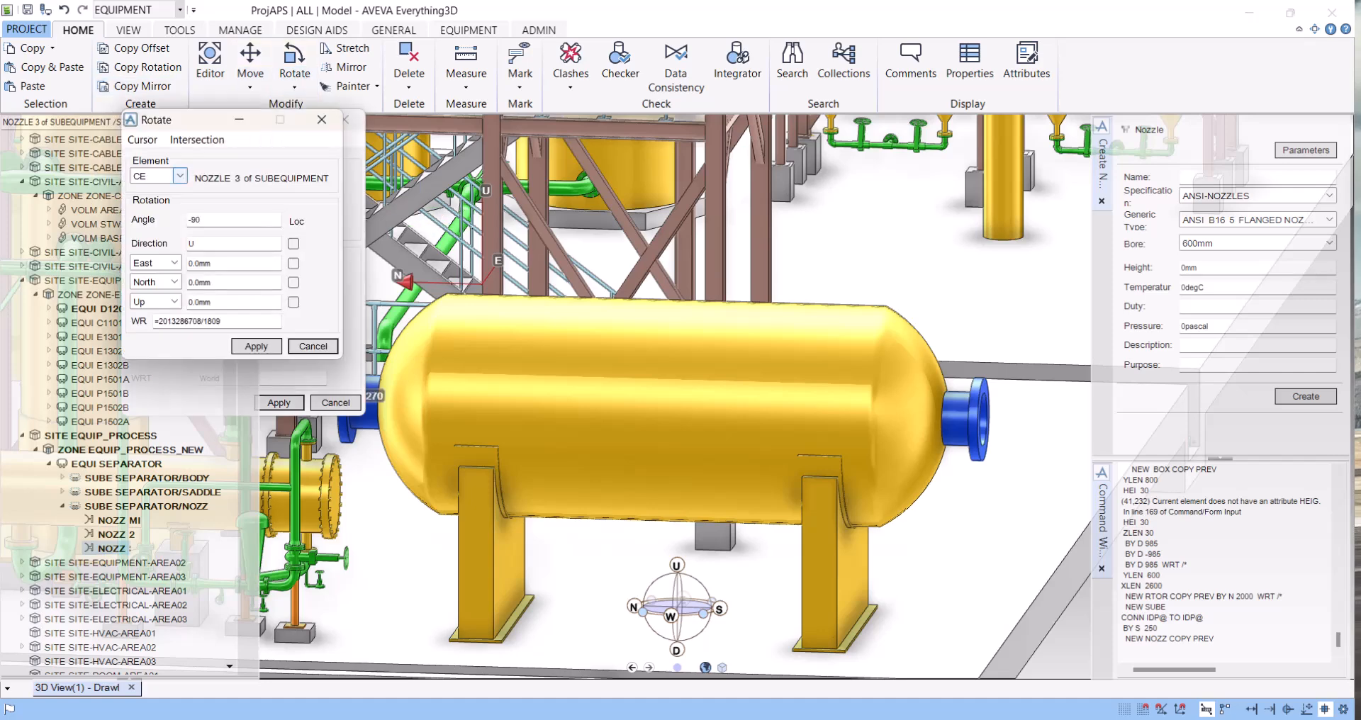
pyautogui.click(145, 140)
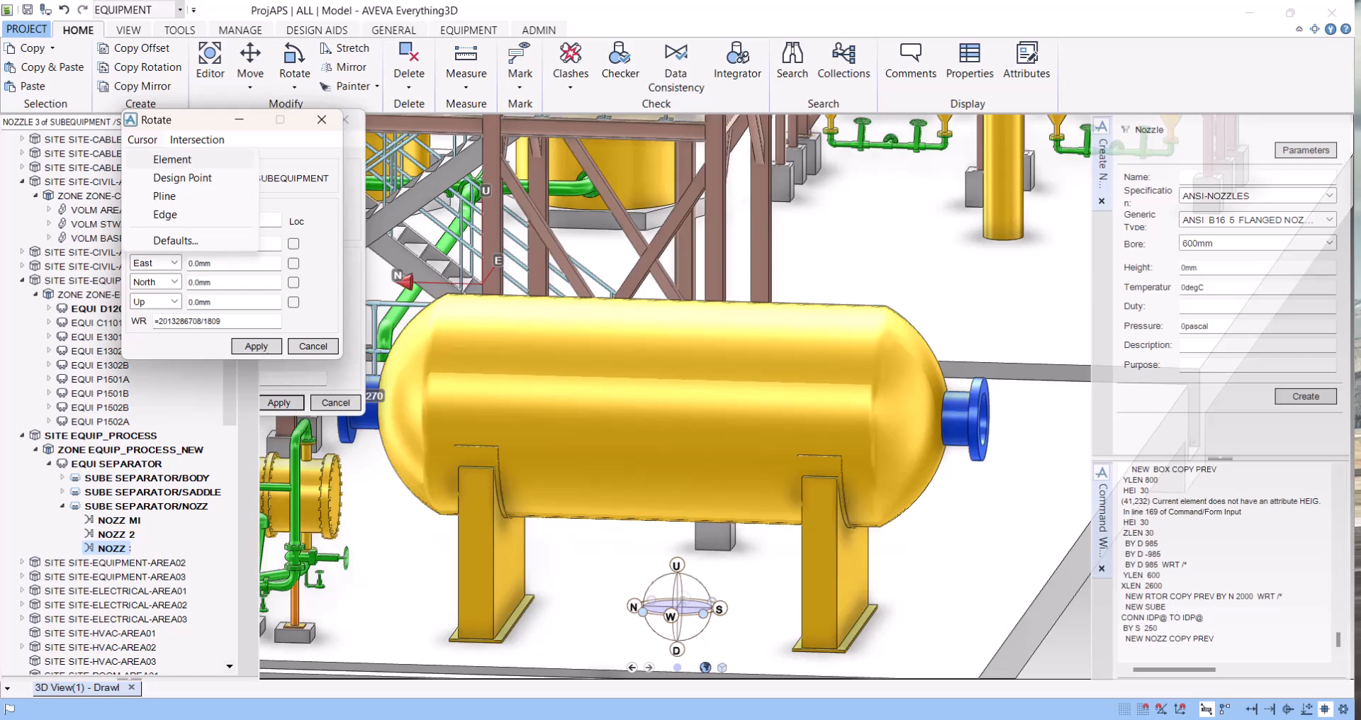
pyautogui.click(172, 160)
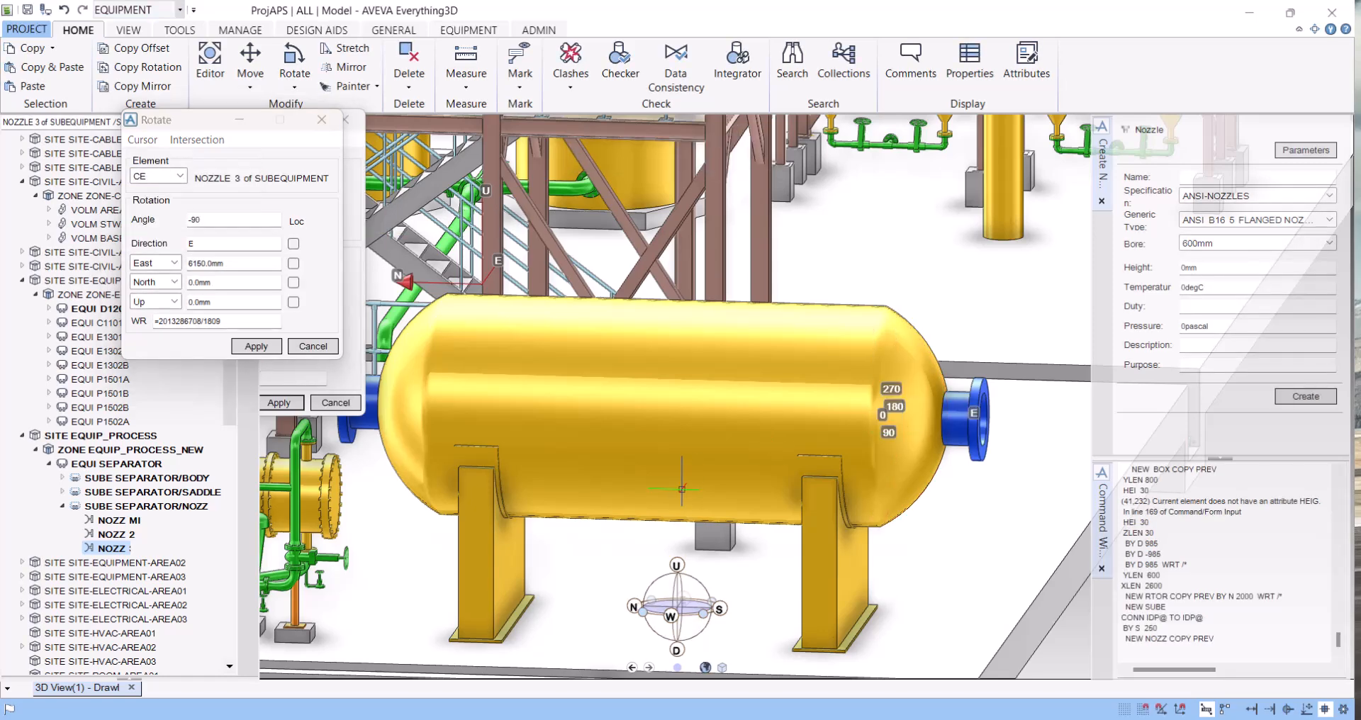
pyautogui.doubleClick(192, 244)
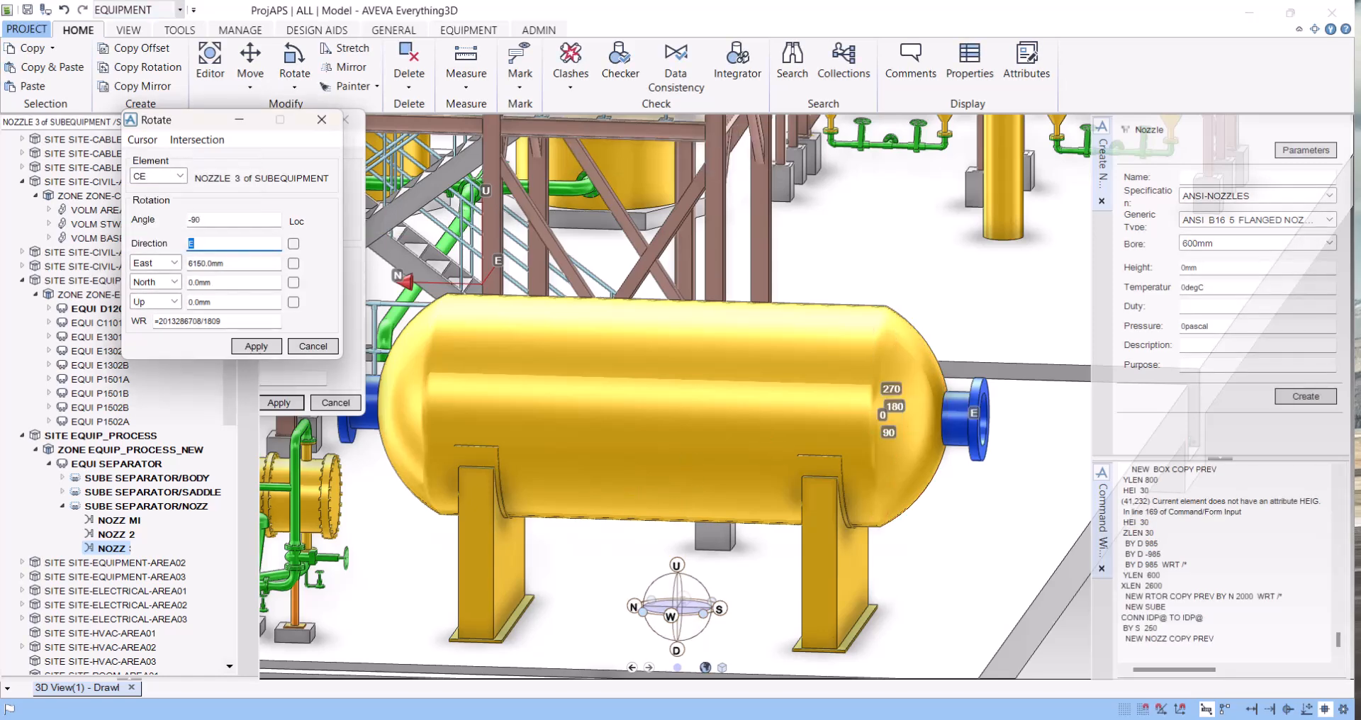
pyautogui.write('W')
pyautogui.press('Tab')
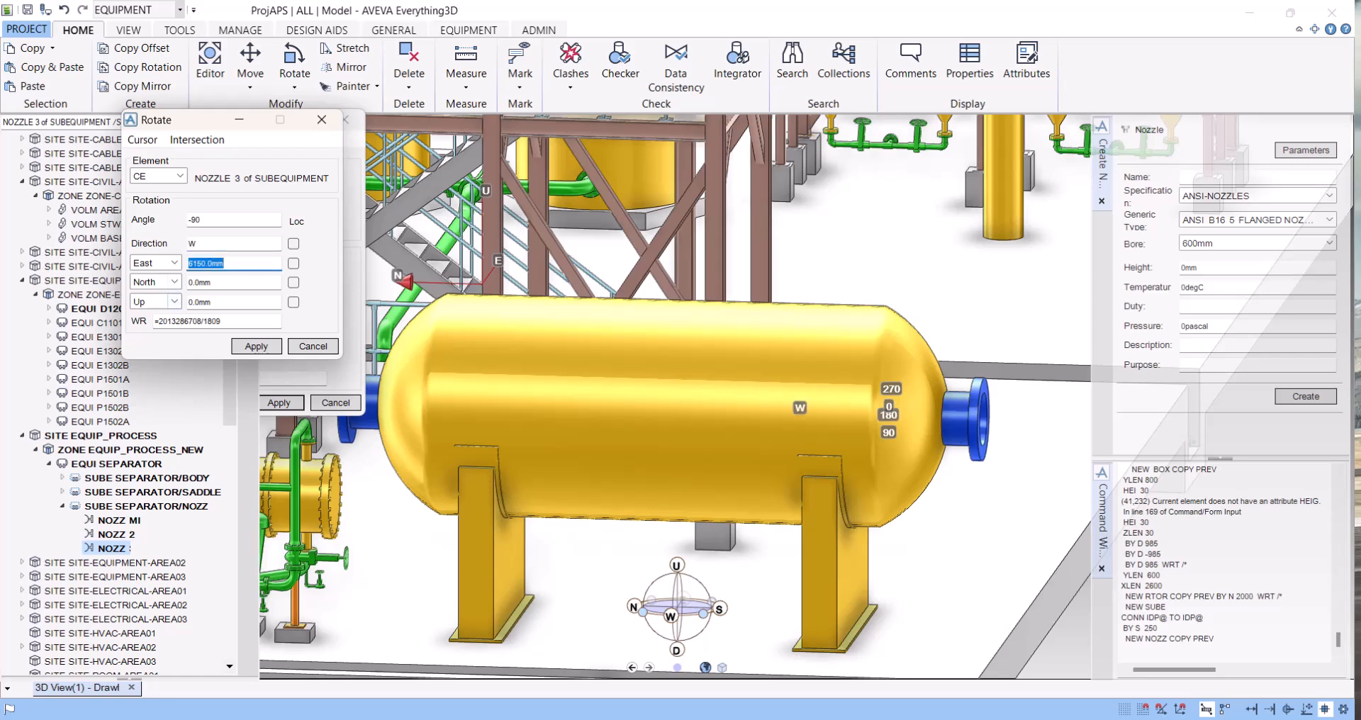
pyautogui.click(256, 347)
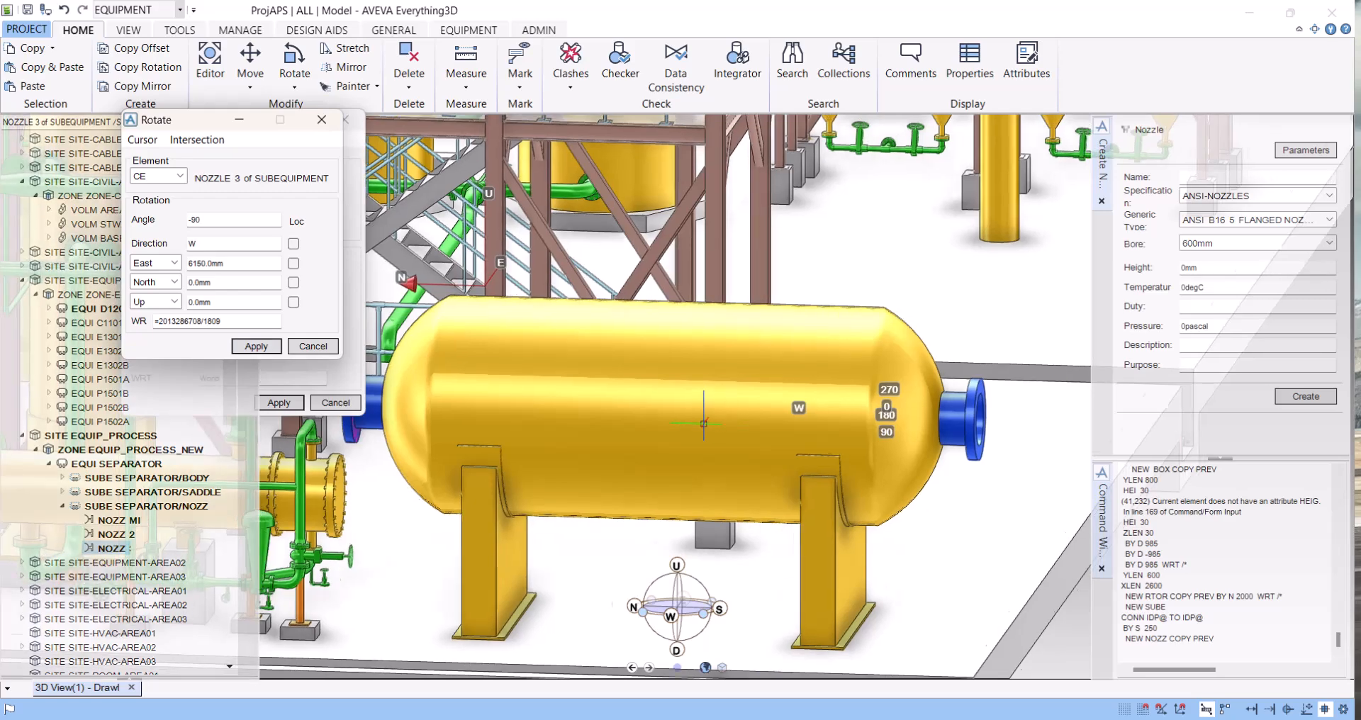
pyautogui.scroll(-3, 702, 415)
pyautogui.moveTo(699, 411)
pyautogui.mouseDown(button='middle')
pyautogui.moveTo(700, 451)
pyautogui.moveTo(744, 468)
pyautogui.moveTo(722, 443)
pyautogui.mouseUp(button='middle')
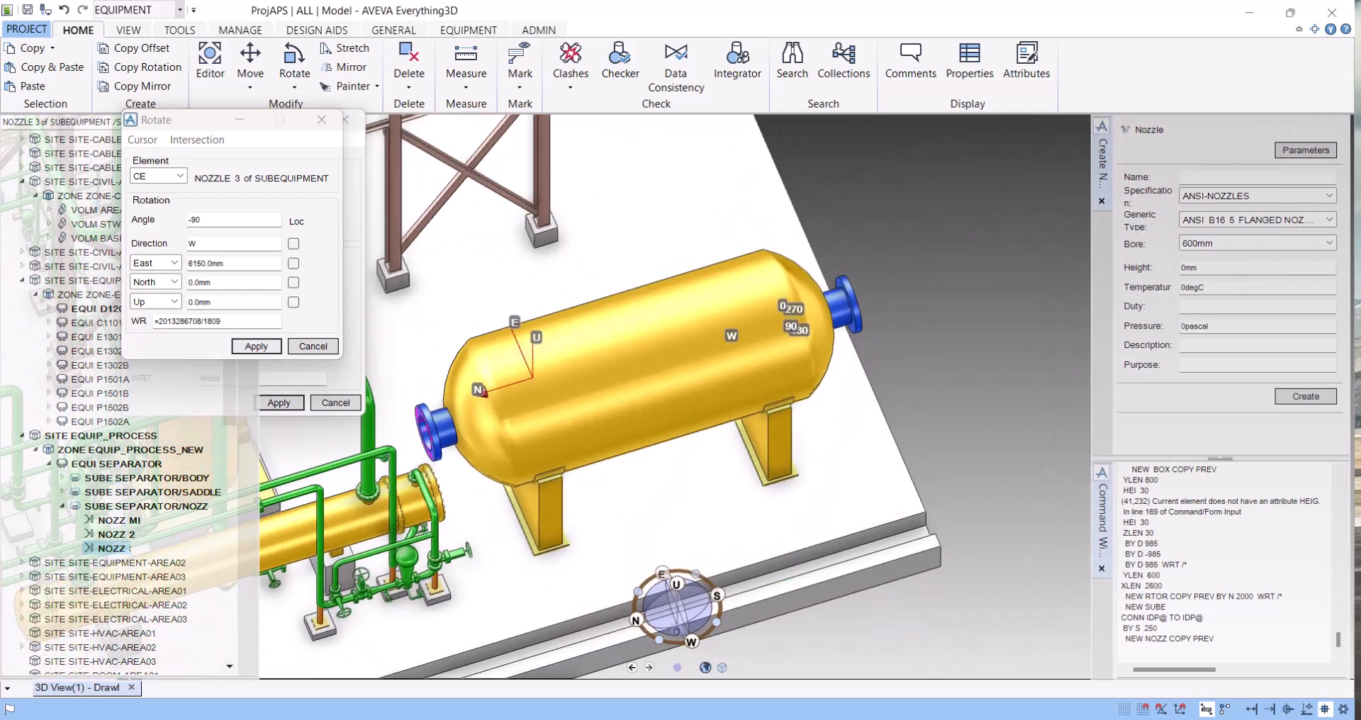
pyautogui.click(256, 347)
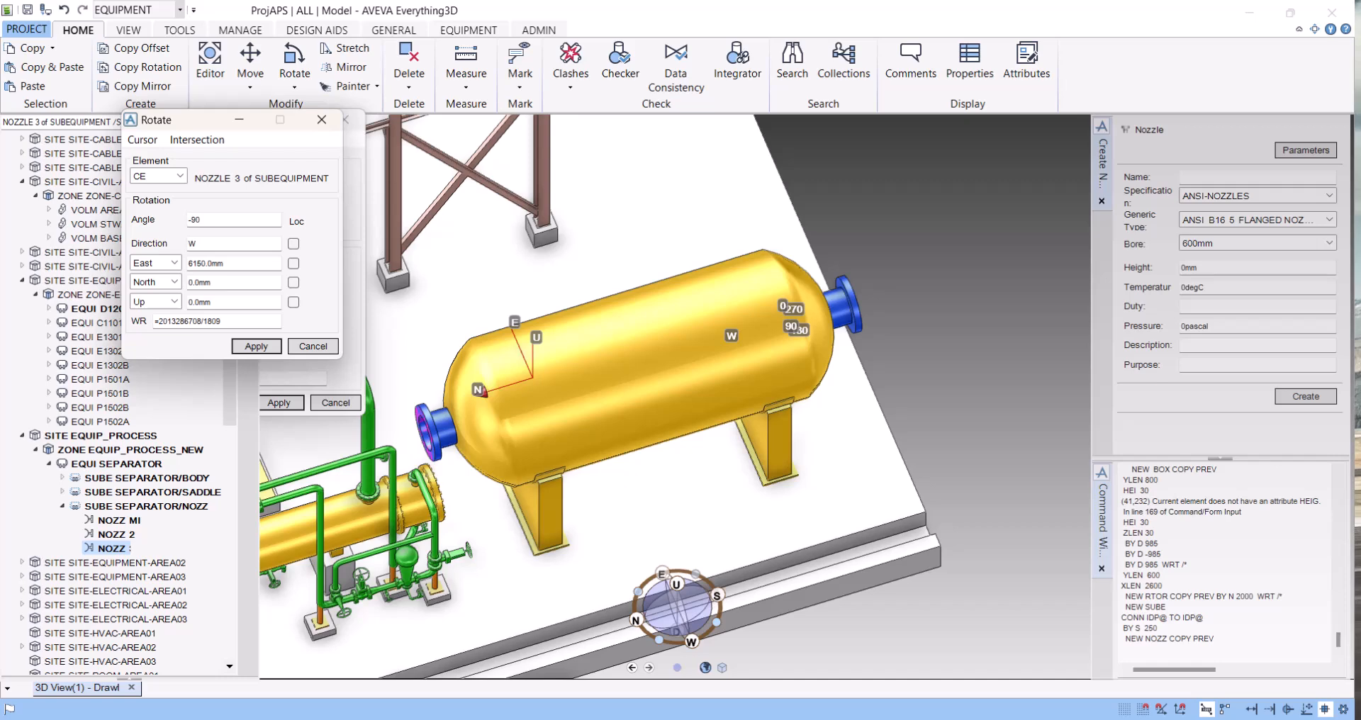
# Change the rotation direction to S and apply the -90 rotation to the third nozzle repeatedly, checking its position around the vessel.
pyautogui.doubleClick(192, 244)
pyautogui.write('S')
pyautogui.press('Tab')
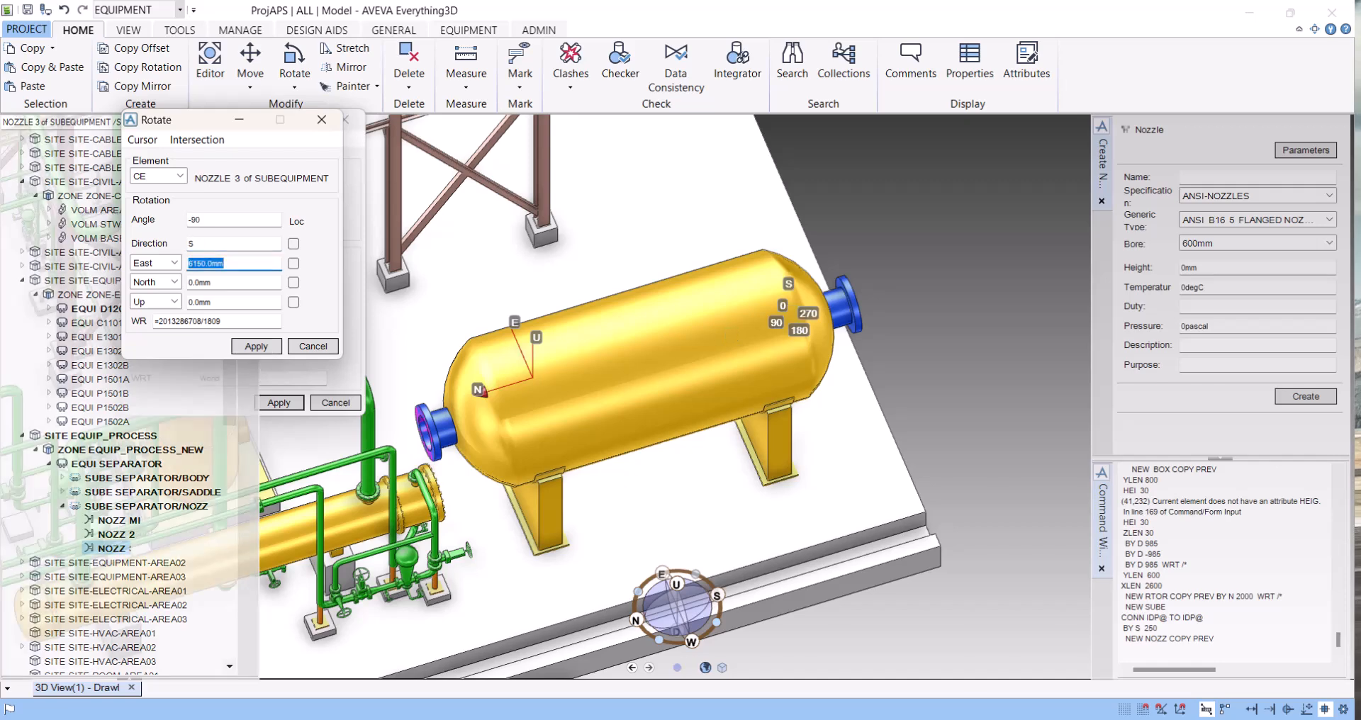
pyautogui.click(255, 347)
pyautogui.scroll(-4, 715, 420)
pyautogui.moveTo(715, 426); pyautogui.dragTo(665, 436, button='middle')
pyautogui.click(256, 347)
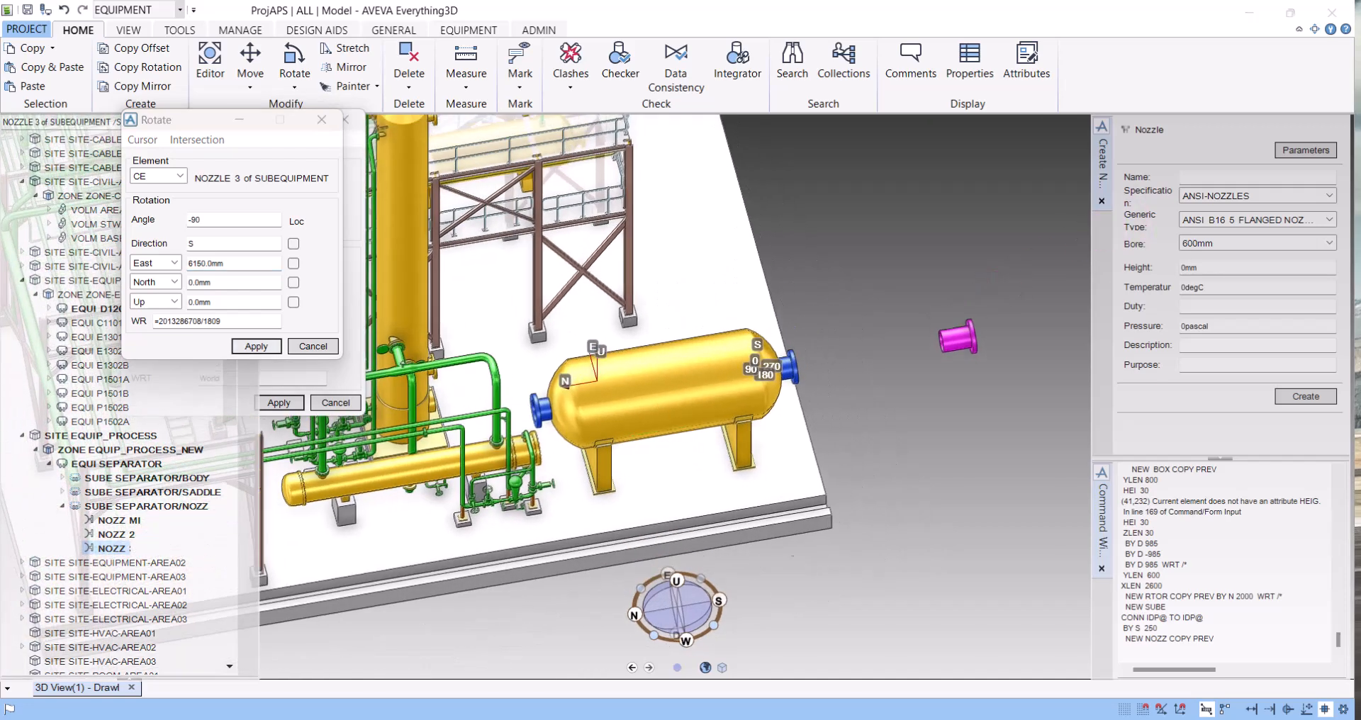
pyautogui.click(256, 347)
pyautogui.click(256, 347)
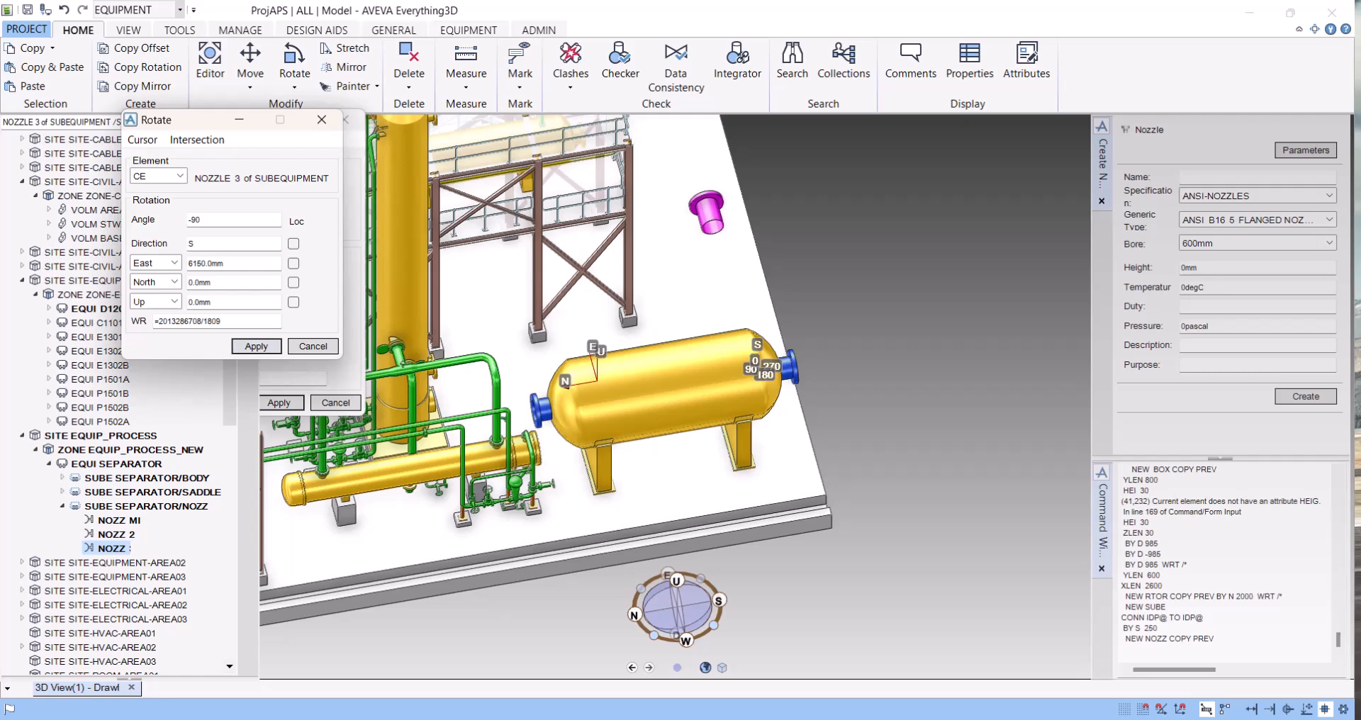
pyautogui.click(256, 346)
pyautogui.scroll(4, 879, 333)
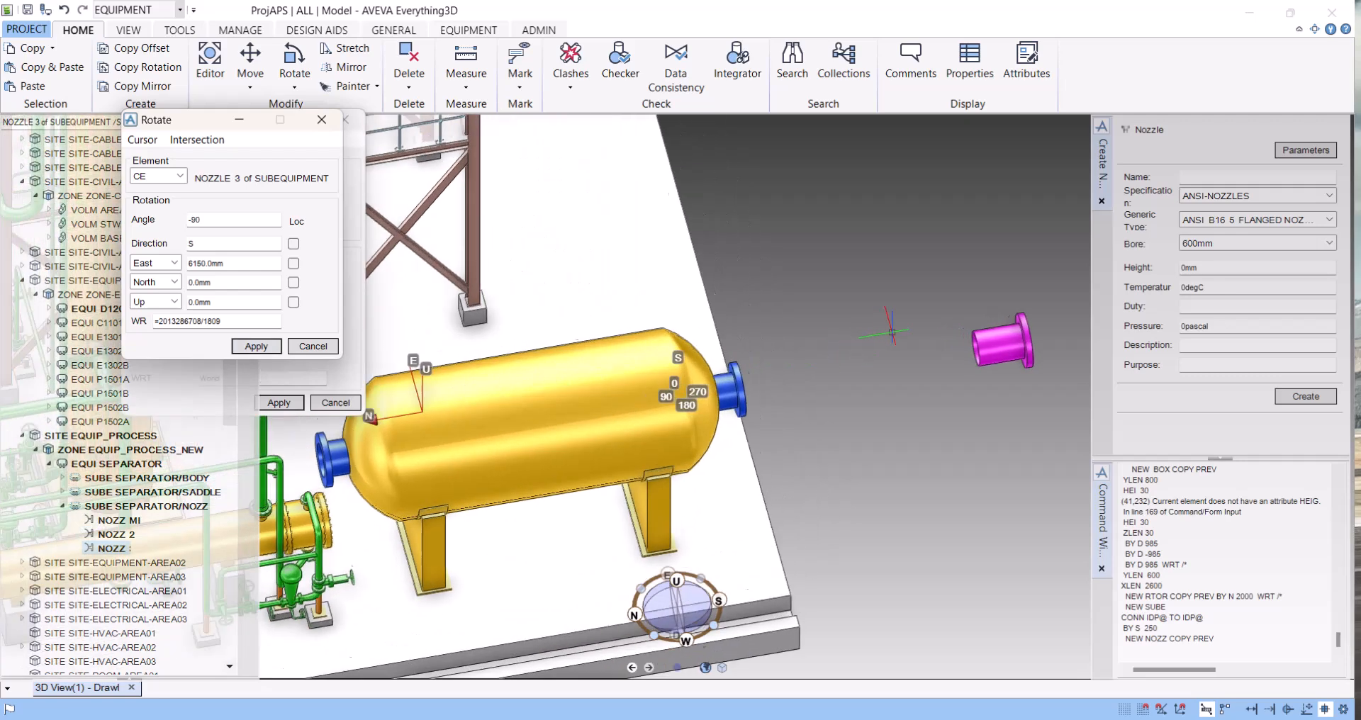
# Connect the third nozzle to the design point at the vessel body's centre with CONN IDP@ TO IDP@ and show the model in wireframe.
pyautogui.doubleClick(1163, 619)
pyautogui.press('Return')
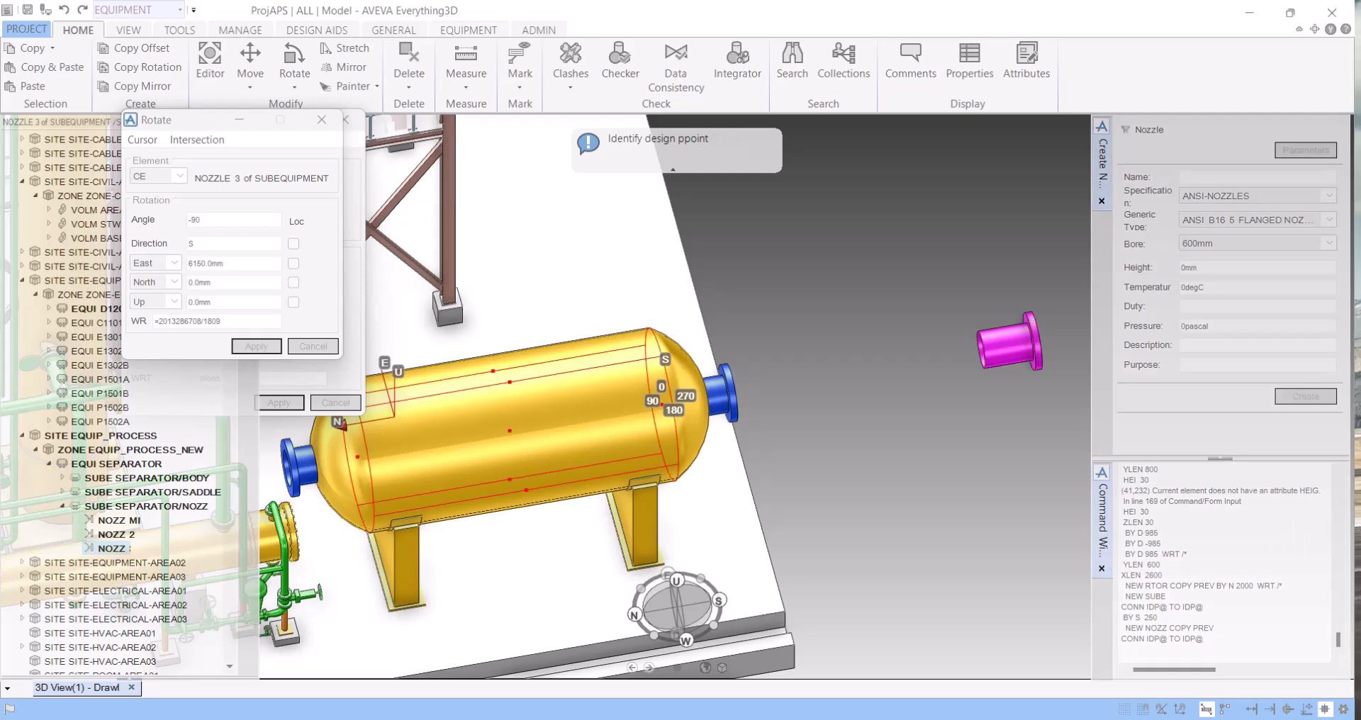
pyautogui.click(511, 430)
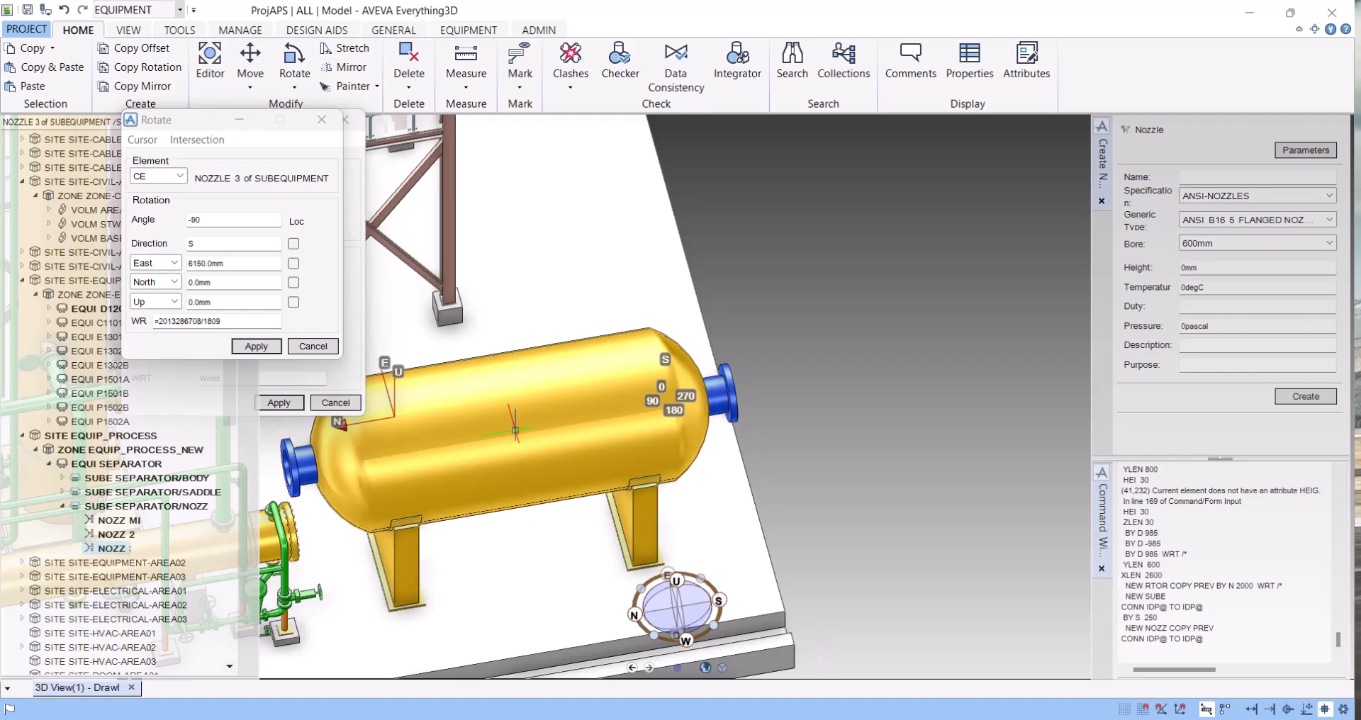
pyautogui.scroll(-2, 520, 438)
pyautogui.moveTo(521, 441); pyautogui.dragTo(473, 385, button='middle')
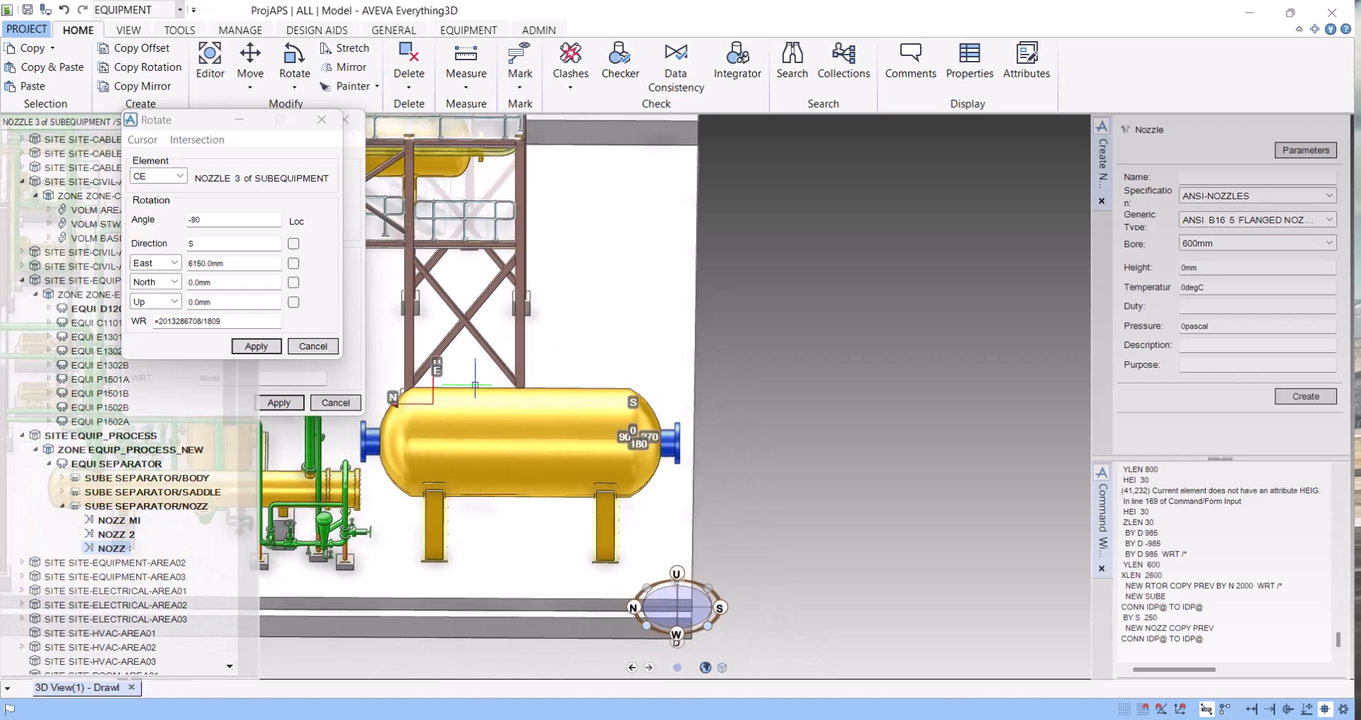
pyautogui.press('F8')
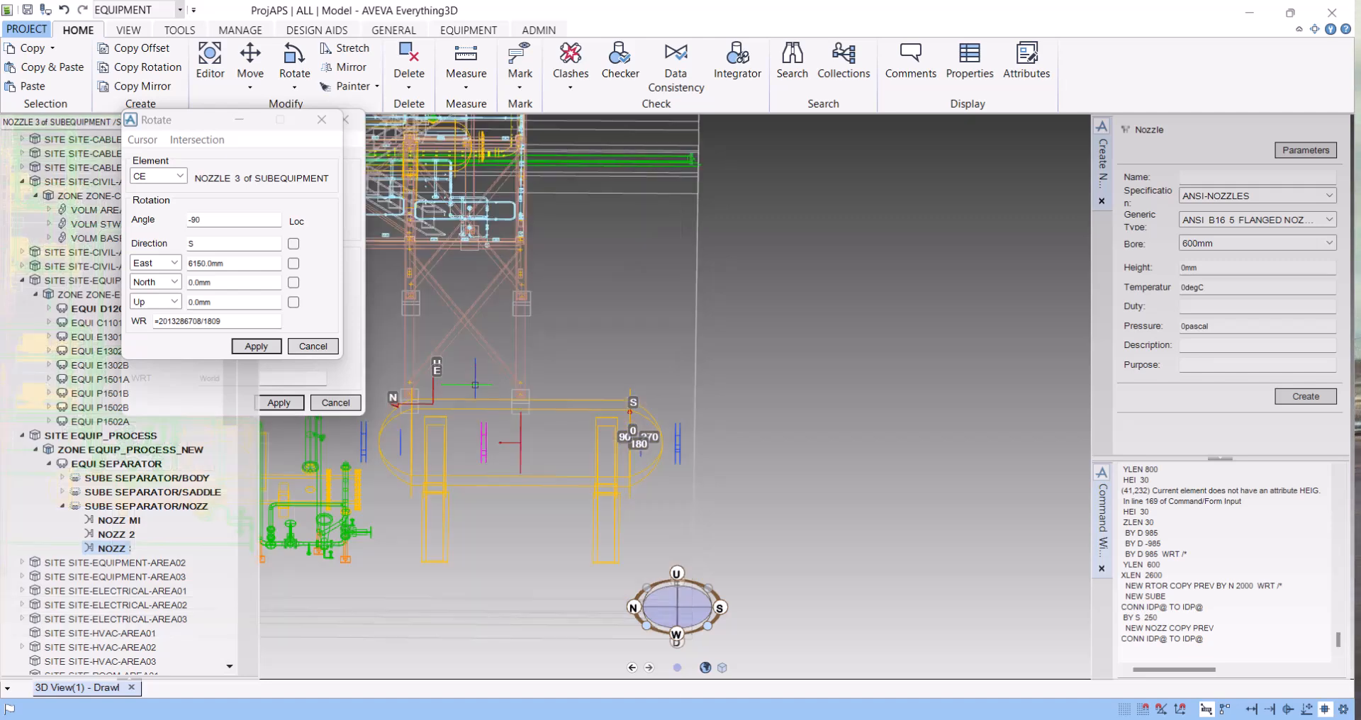
pyautogui.moveTo(461, 352); pyautogui.dragTo(529, 426, button='middle')
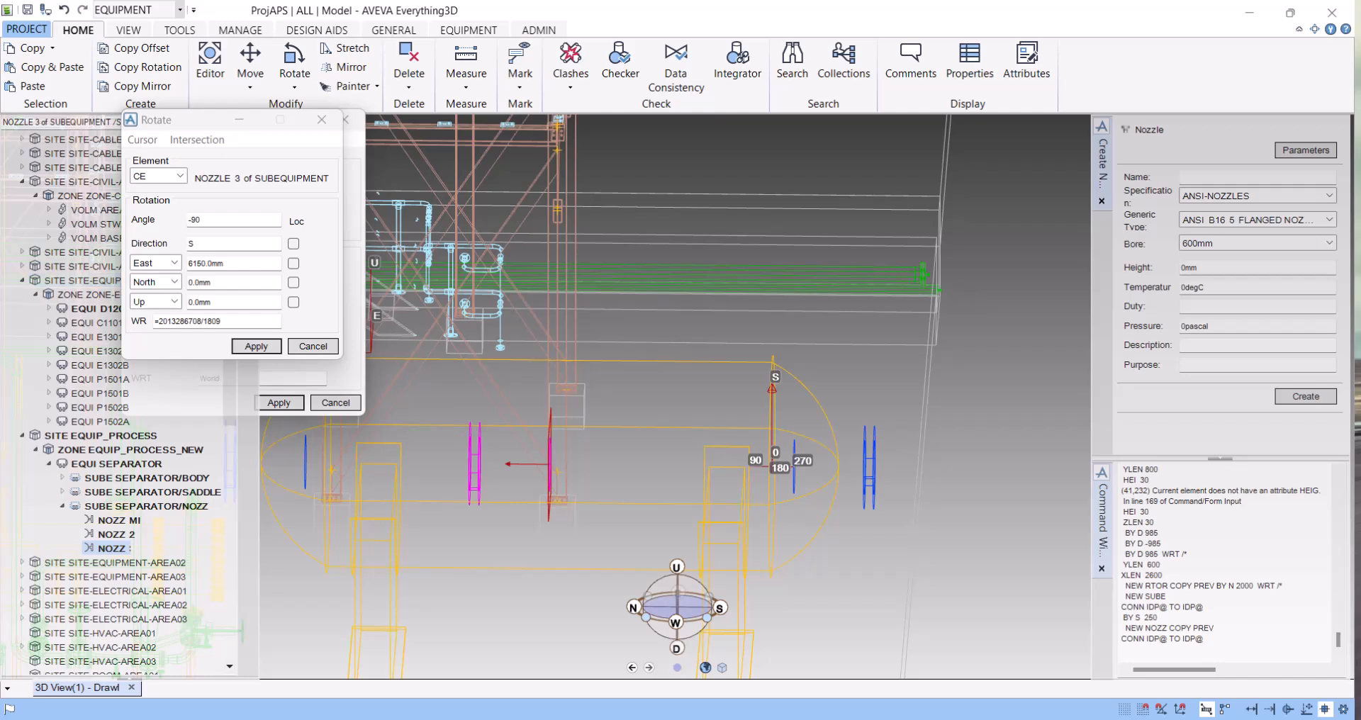
# Try rotating the third nozzle by -90 about direction U, applying the rotation twice.
pyautogui.click(179, 176)
pyautogui.click(151, 188)
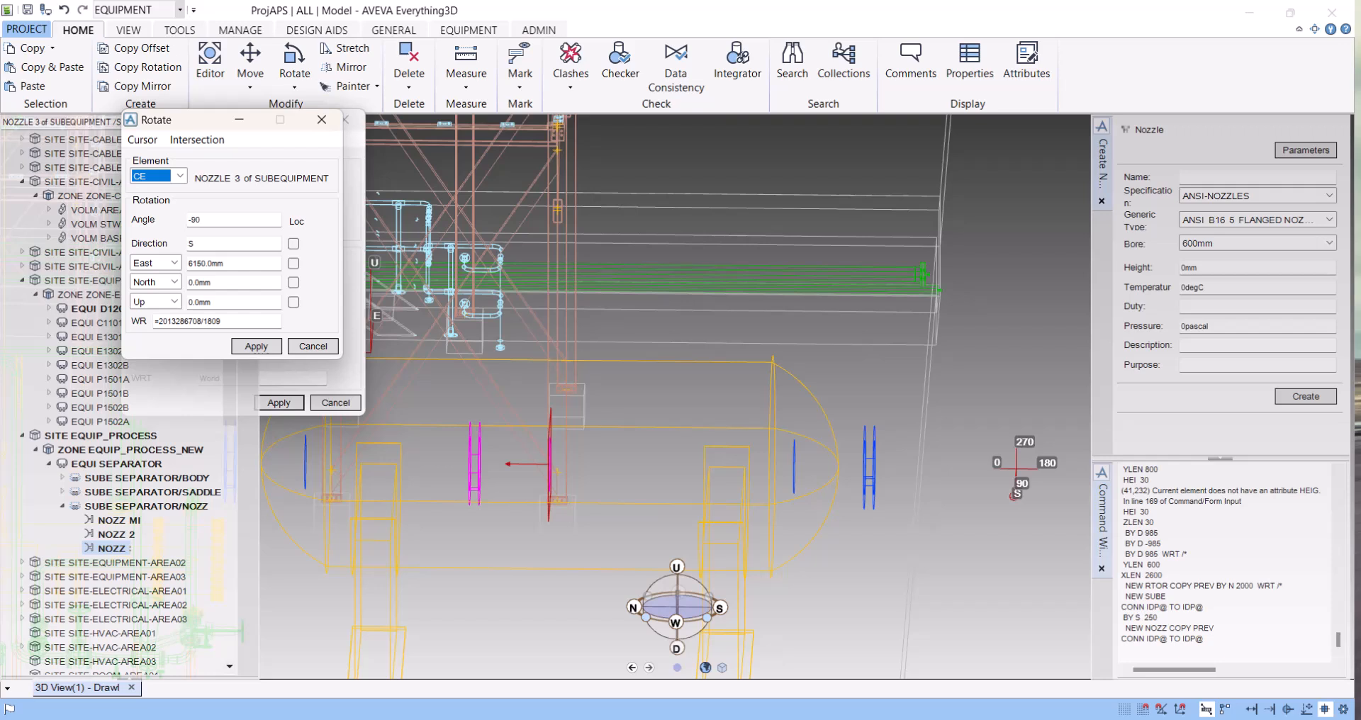
pyautogui.doubleClick(192, 244)
pyautogui.write('U')
pyautogui.press('Tab')
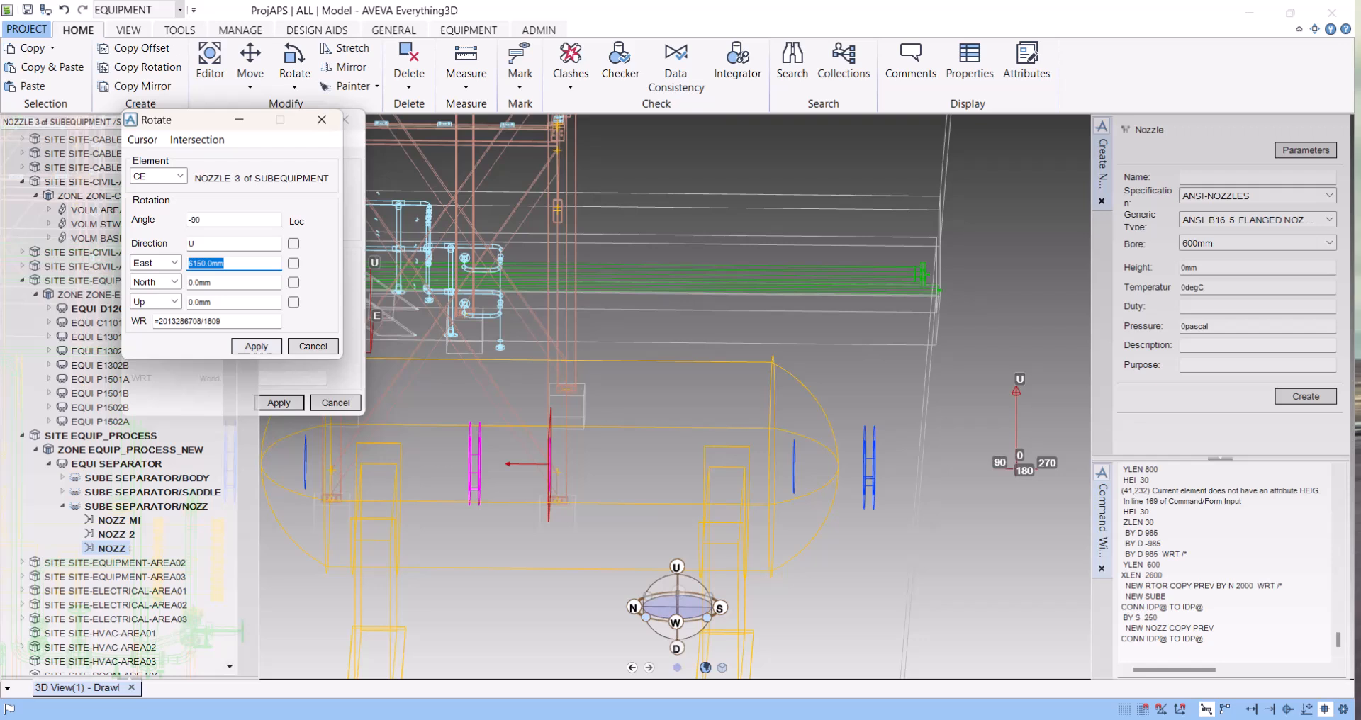
pyautogui.click(256, 346)
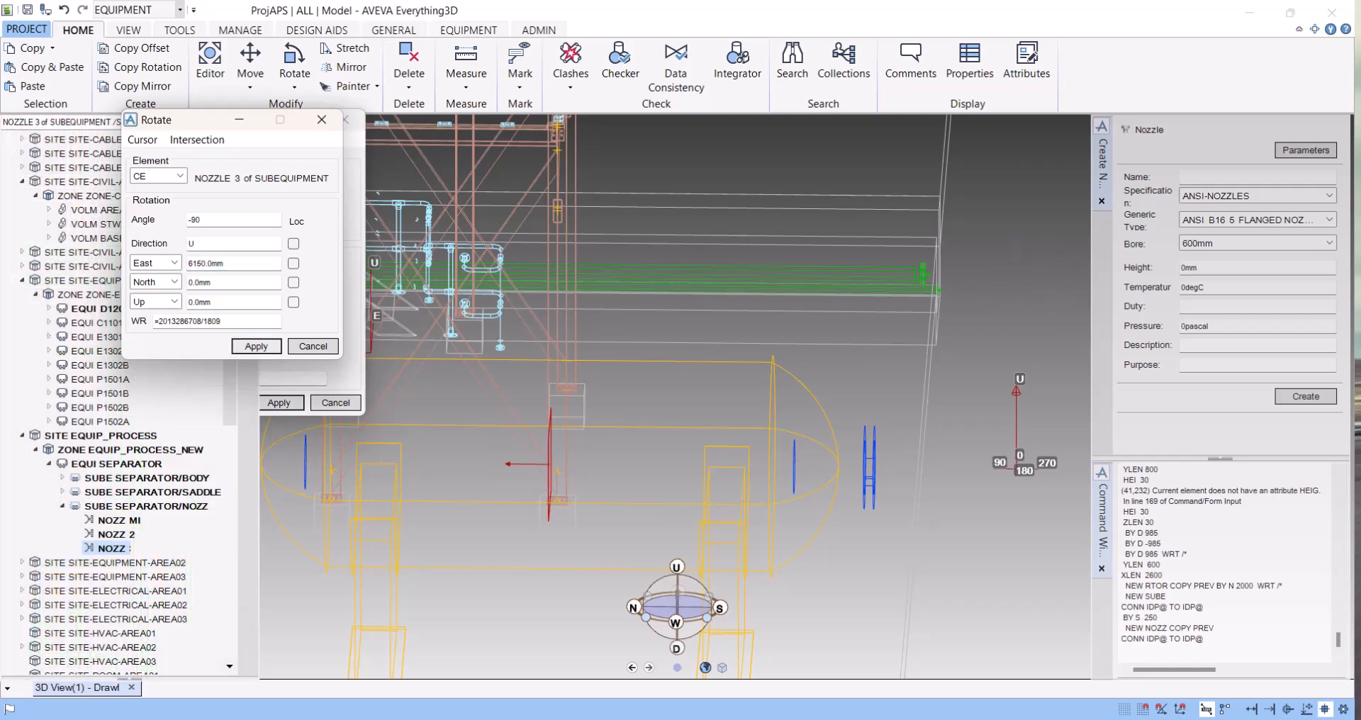
pyautogui.click(256, 346)
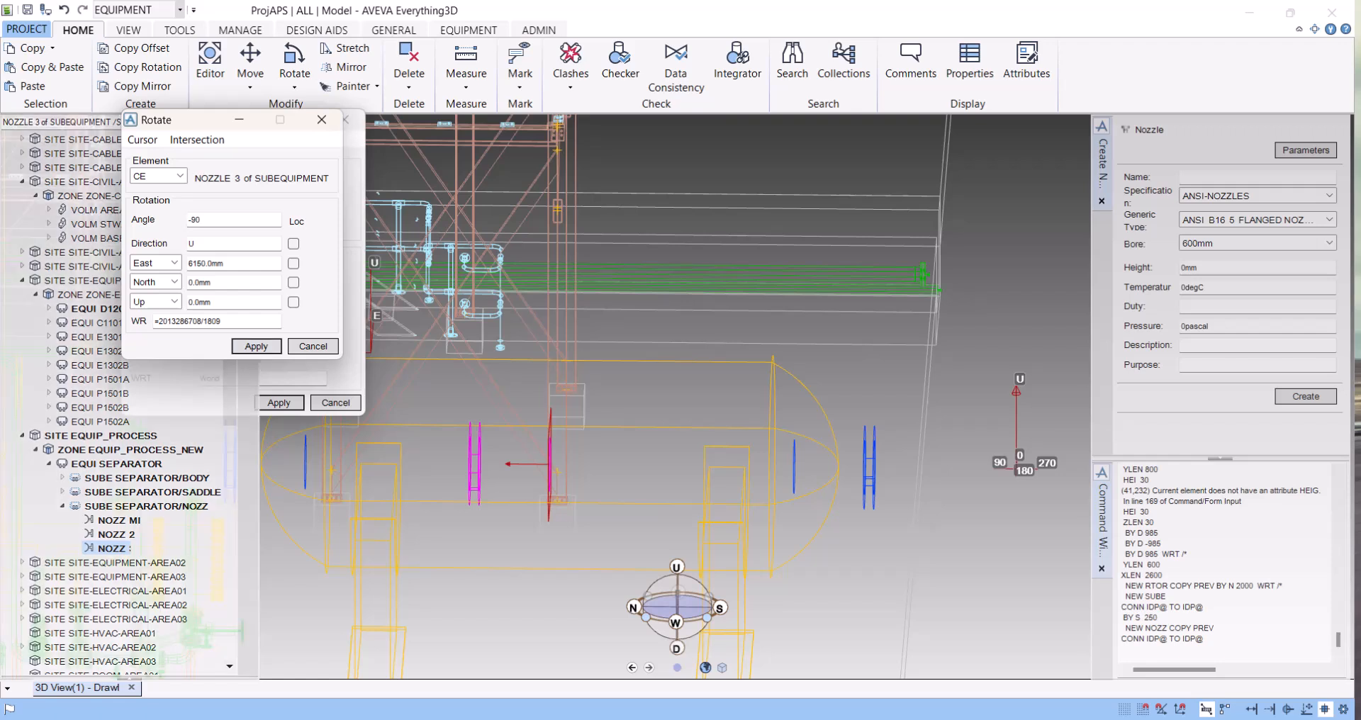
pyautogui.click(180, 176)
pyautogui.click(160, 189)
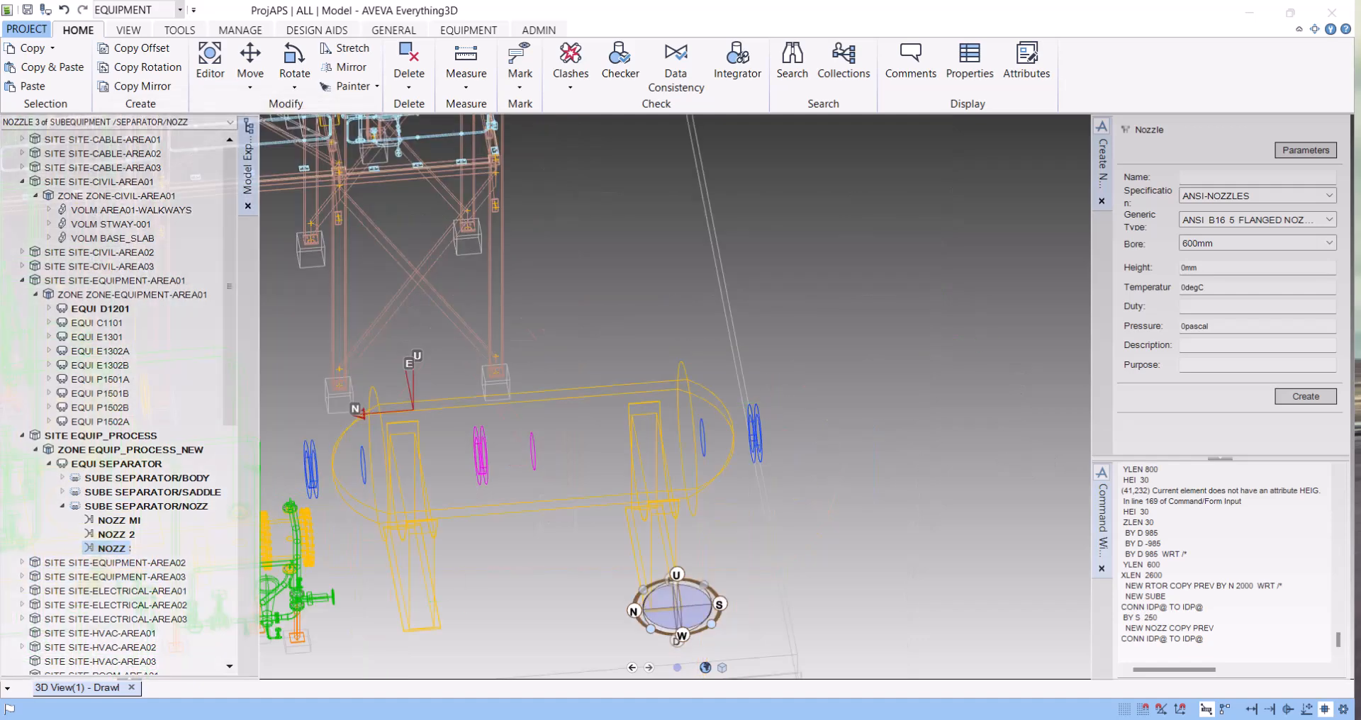
# Rotate the third nozzle with the command ROT BY 90 ABO W WRT /*, running it three times.
pyautogui.click(1124, 649)
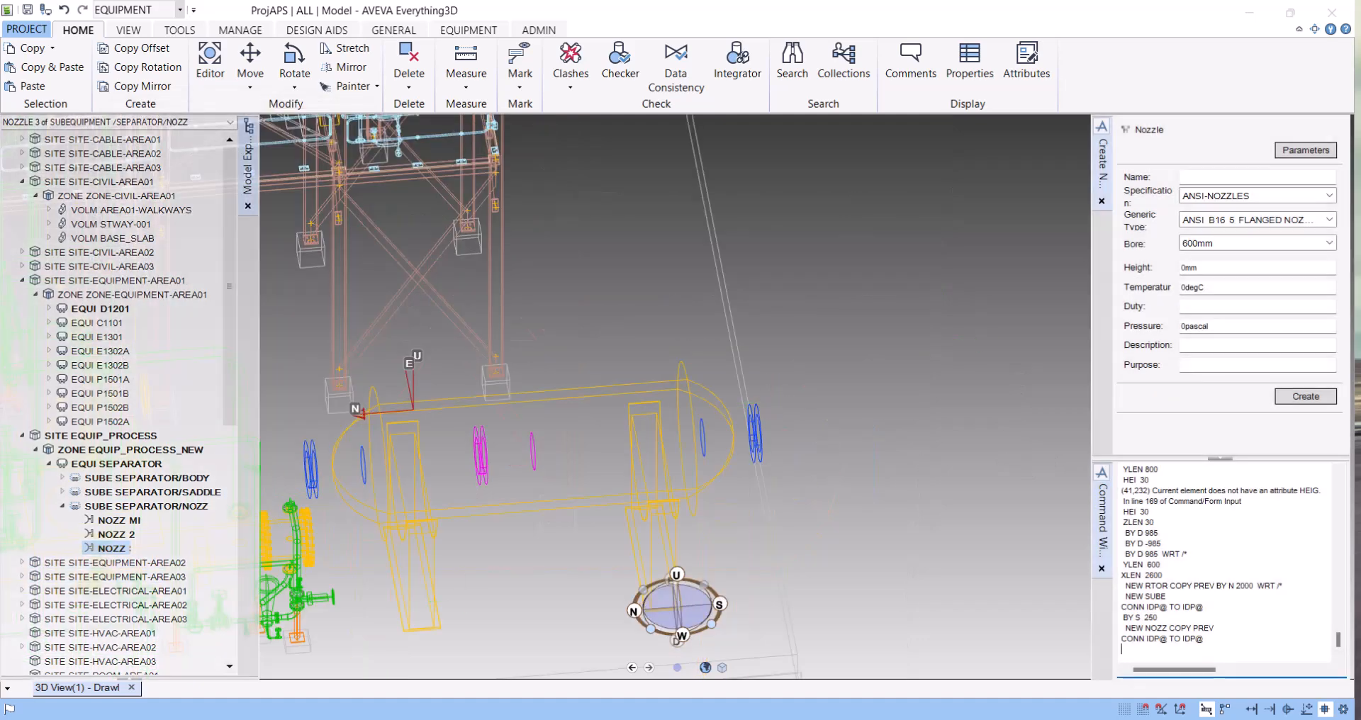
pyautogui.write('ROT BY 90 ABO W WR')
pyautogui.press('Return')
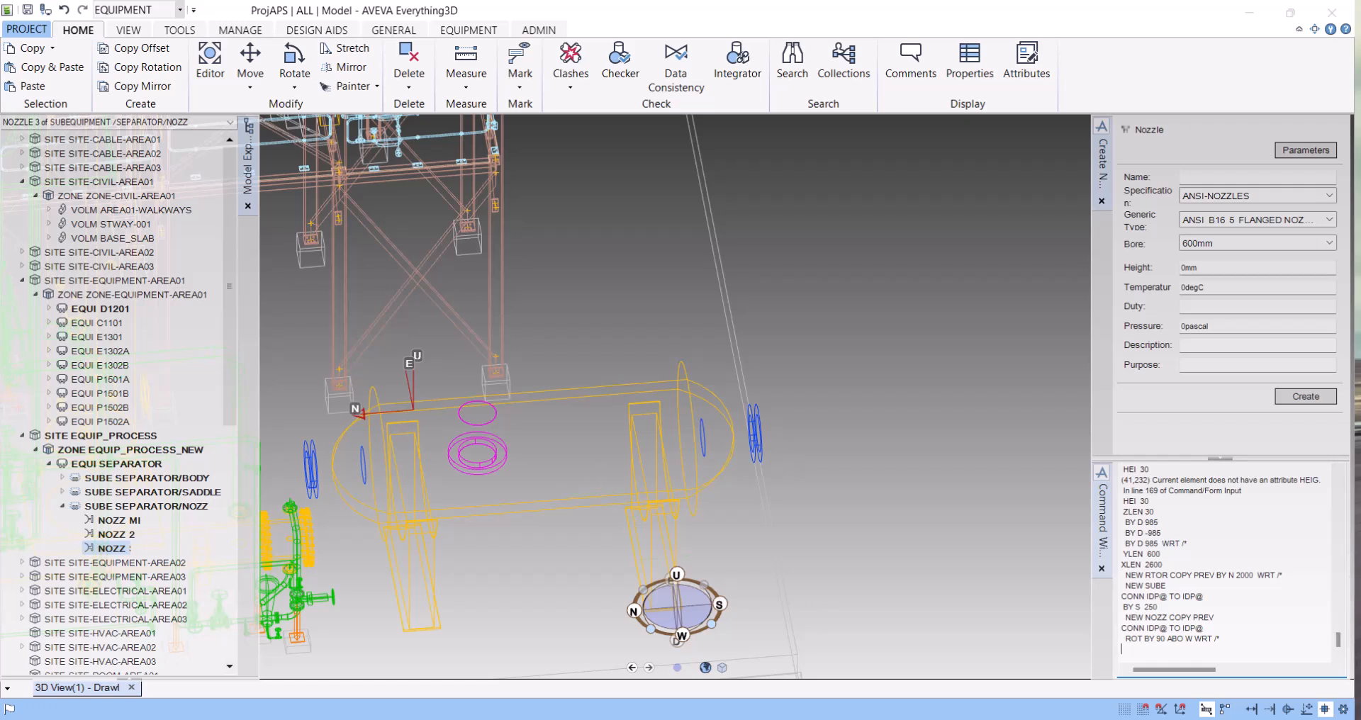
pyautogui.press('Up')
pyautogui.press('Return')
pyautogui.press('Up')
pyautogui.press('Return')
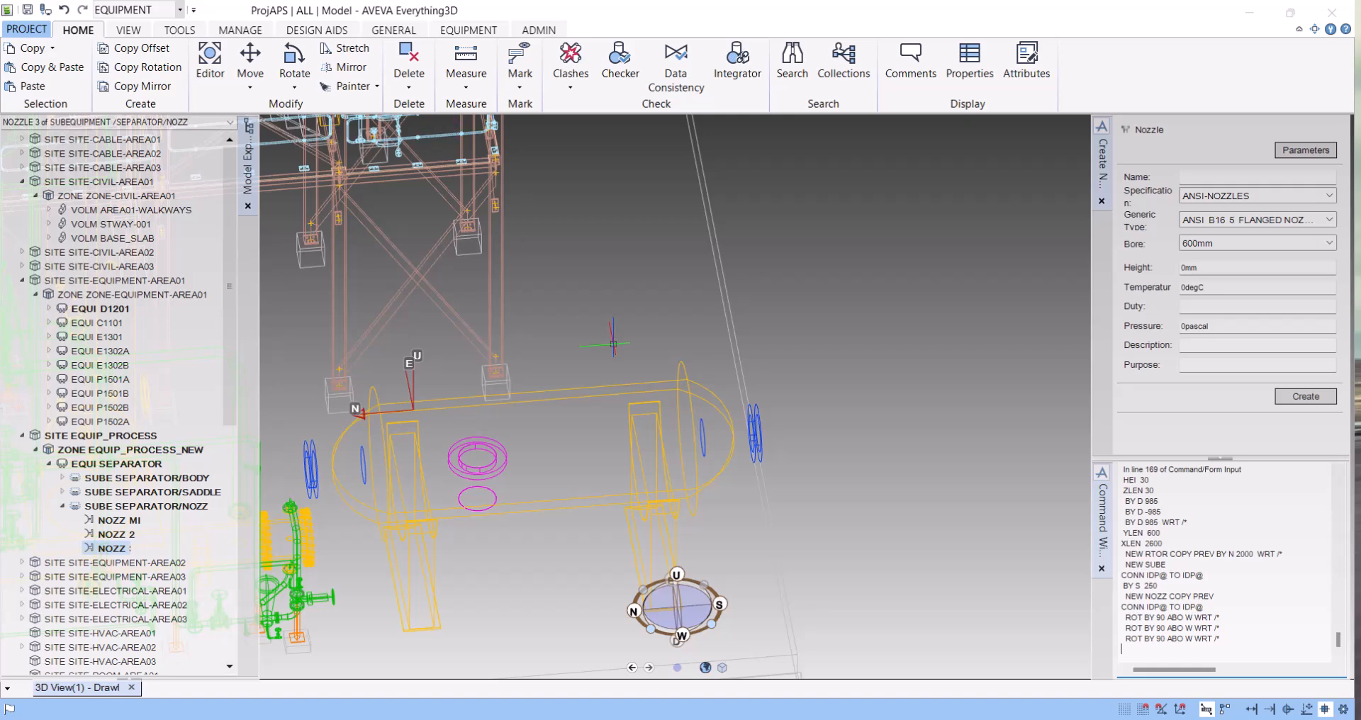
# Measure the distance between two snapped points, starting at the third nozzle inside the vessel.
pyautogui.click(466, 85)
pyautogui.click(476, 107)
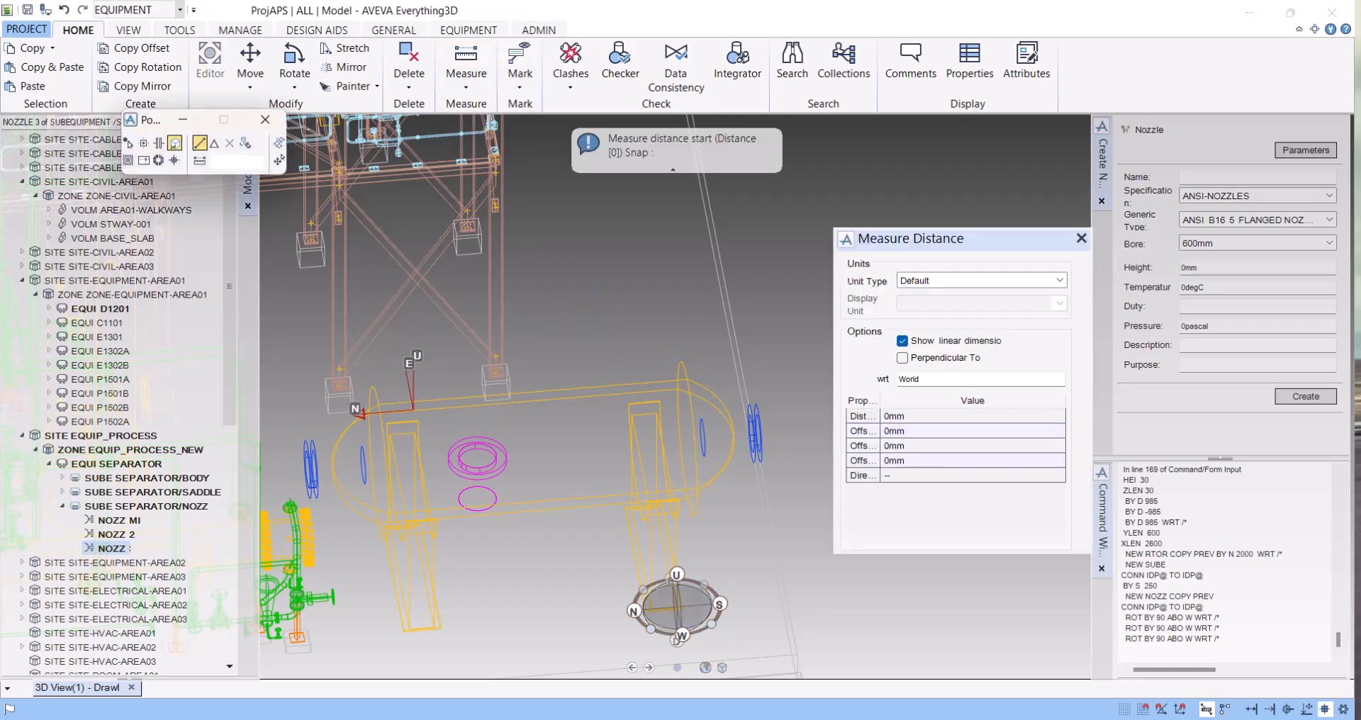
pyautogui.click(128, 142)
pyautogui.click(469, 454)
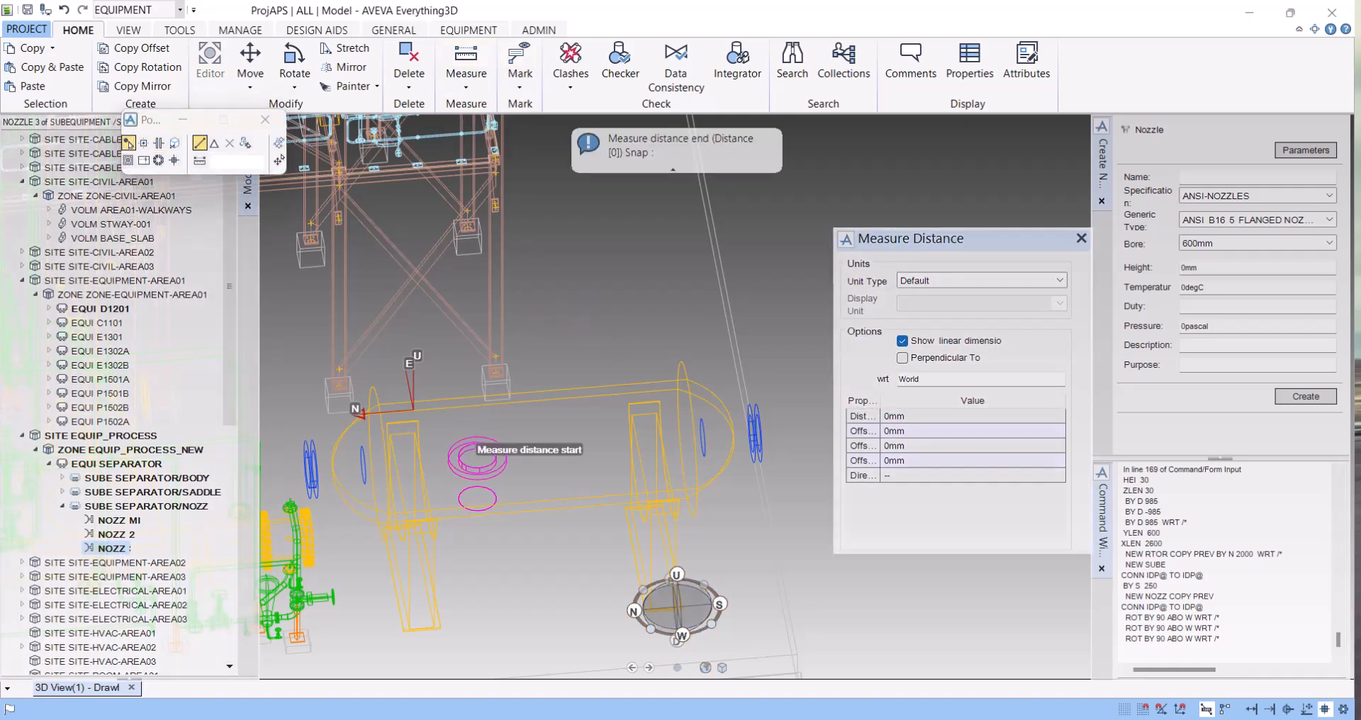
pyautogui.click(532, 502)
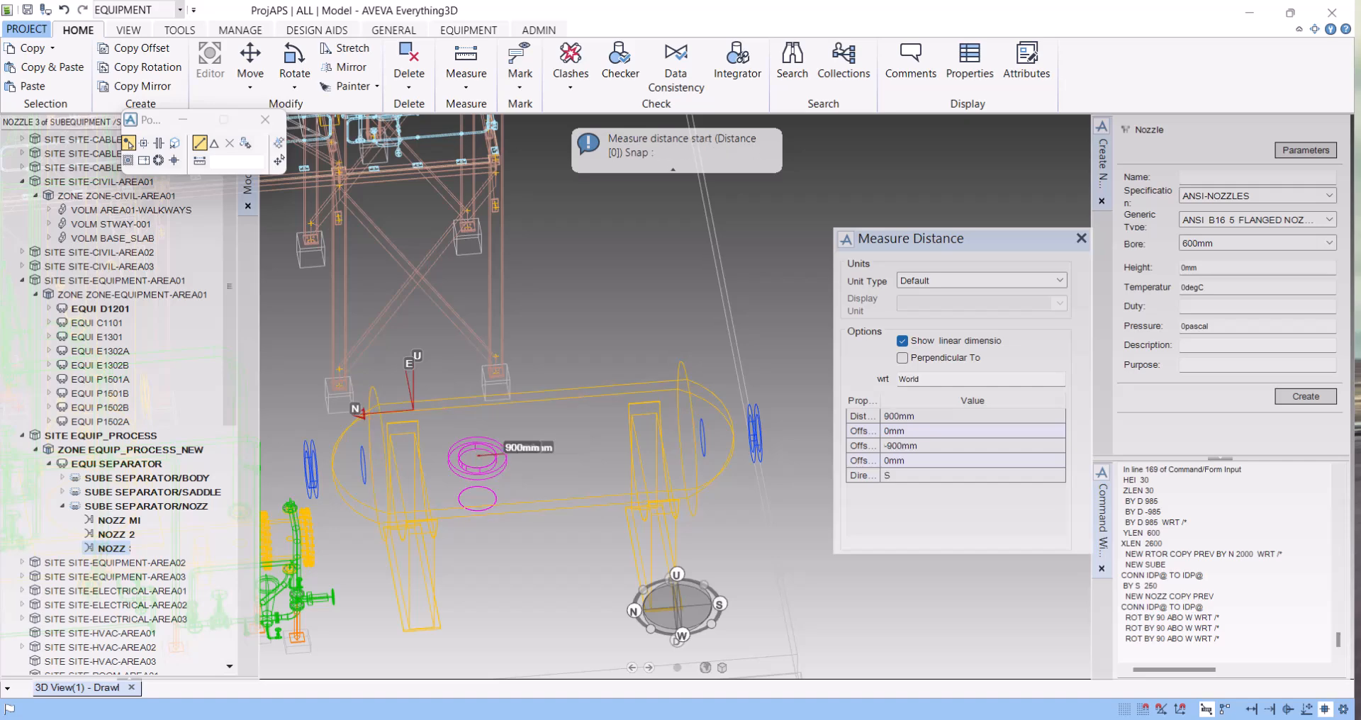
pyautogui.moveTo(505, 505)
pyautogui.mouseDown(button='middle')
pyautogui.moveTo(500, 457)
pyautogui.moveTo(500, 496)
pyautogui.moveTo(497, 485)
pyautogui.mouseUp(button='middle')
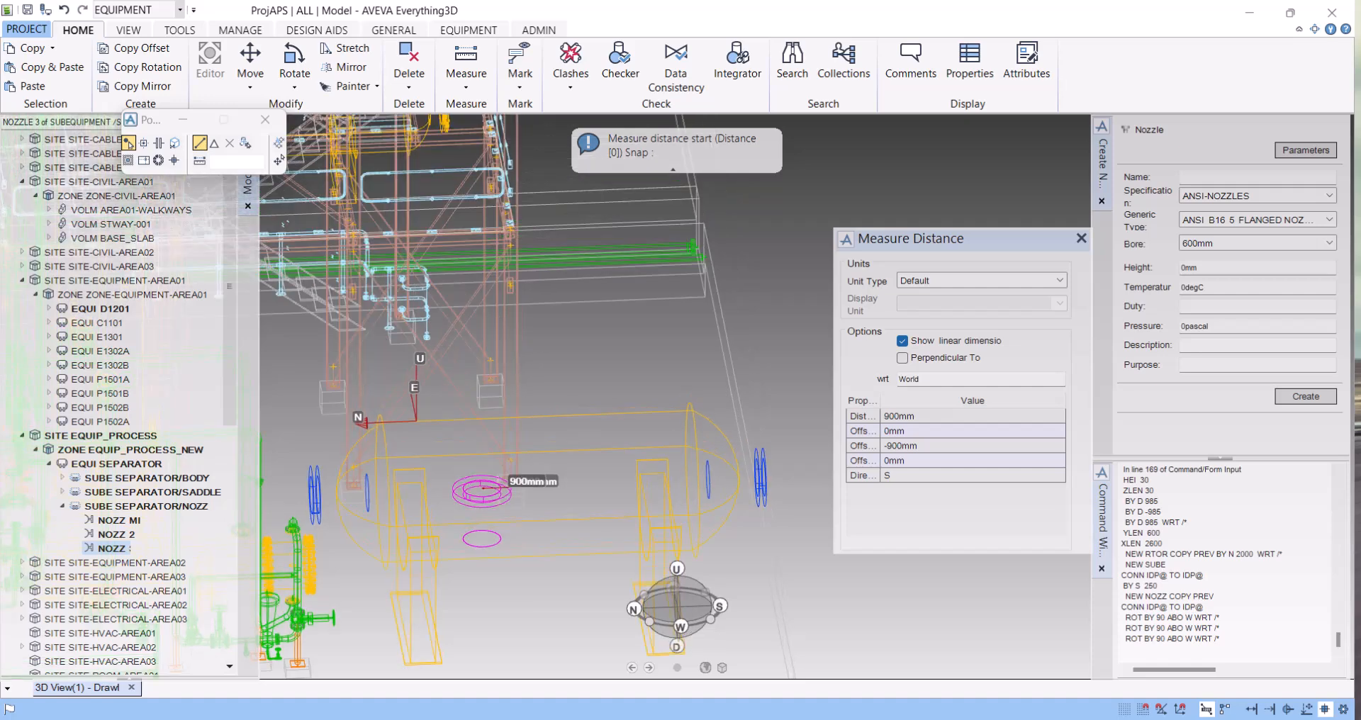
pyautogui.press('Escape')
# Raise the third nozzle towards the vessel's top with the commands BY U 1250 WRT /* and BY U 200.
pyautogui.click(1130, 649)
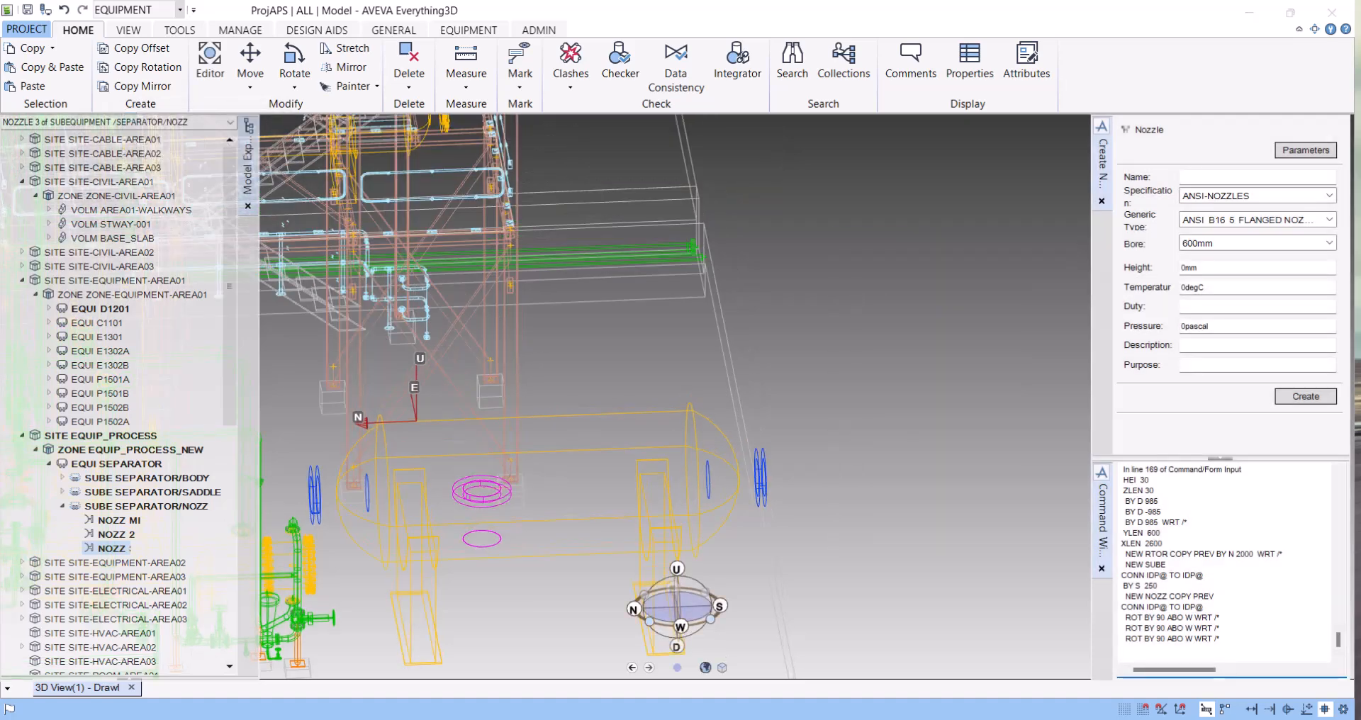
pyautogui.write('BY U 125')
pyautogui.press('BackSpace')
pyautogui.press('BackSpace')
pyautogui.press('BackSpace')
pyautogui.write('1250 WRT /*')
pyautogui.press('Return')
pyautogui.write('BY U')
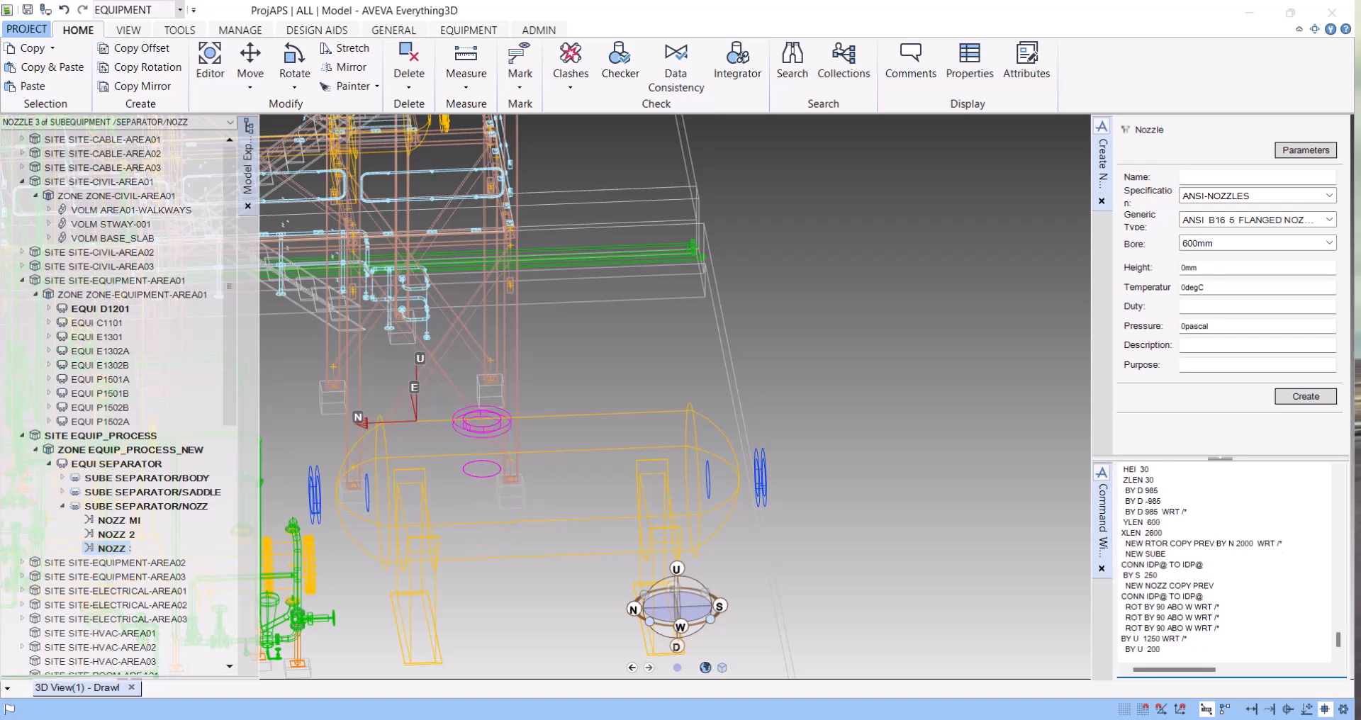
pyautogui.write(' 200')
pyautogui.press('Return')
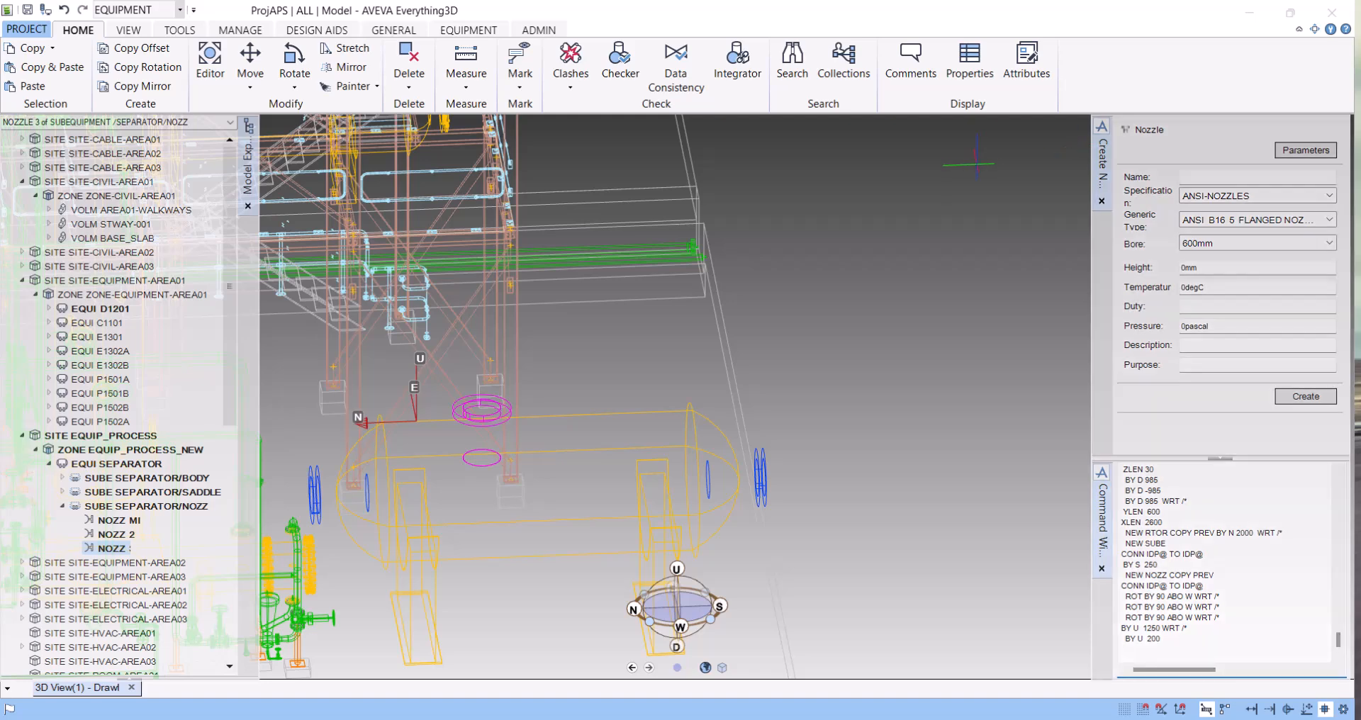
# Return the model to shaded display and raise the third nozzle further with BY U 100.
pyautogui.press('F8')
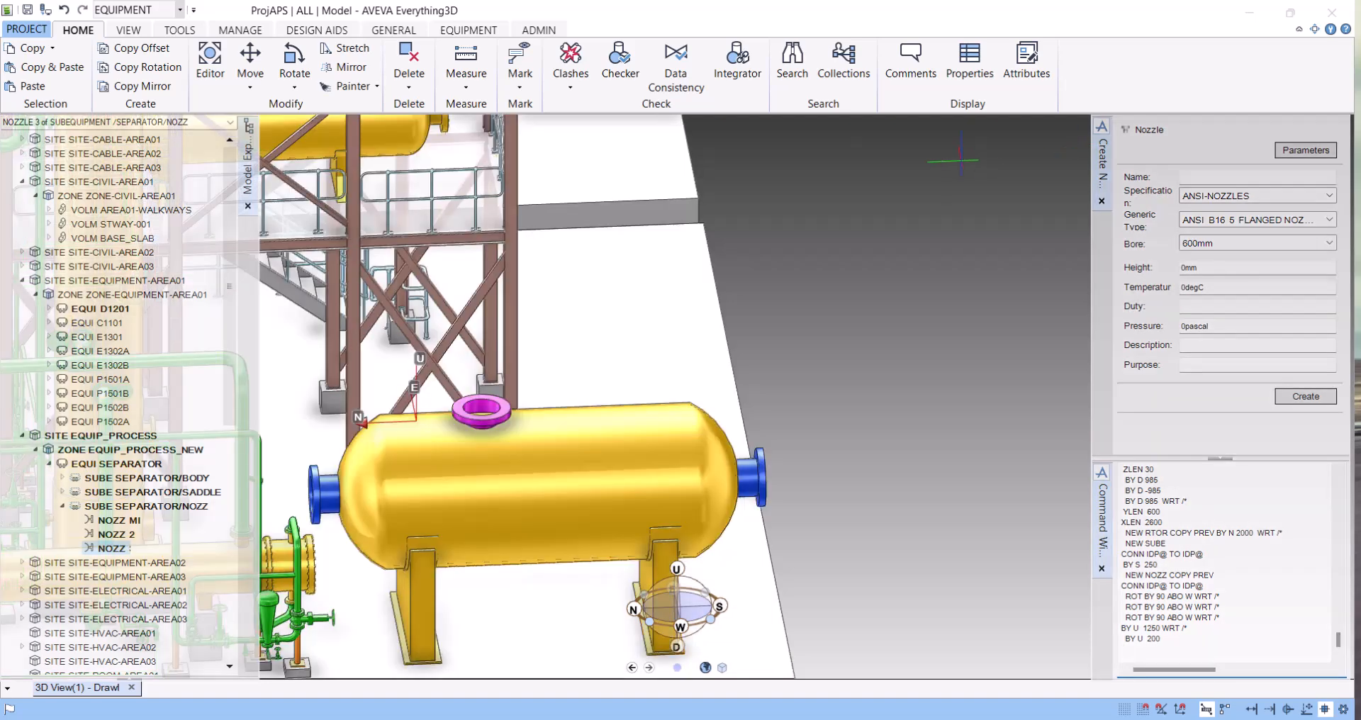
pyautogui.moveTo(589, 425); pyautogui.dragTo(572, 383, button='middle')
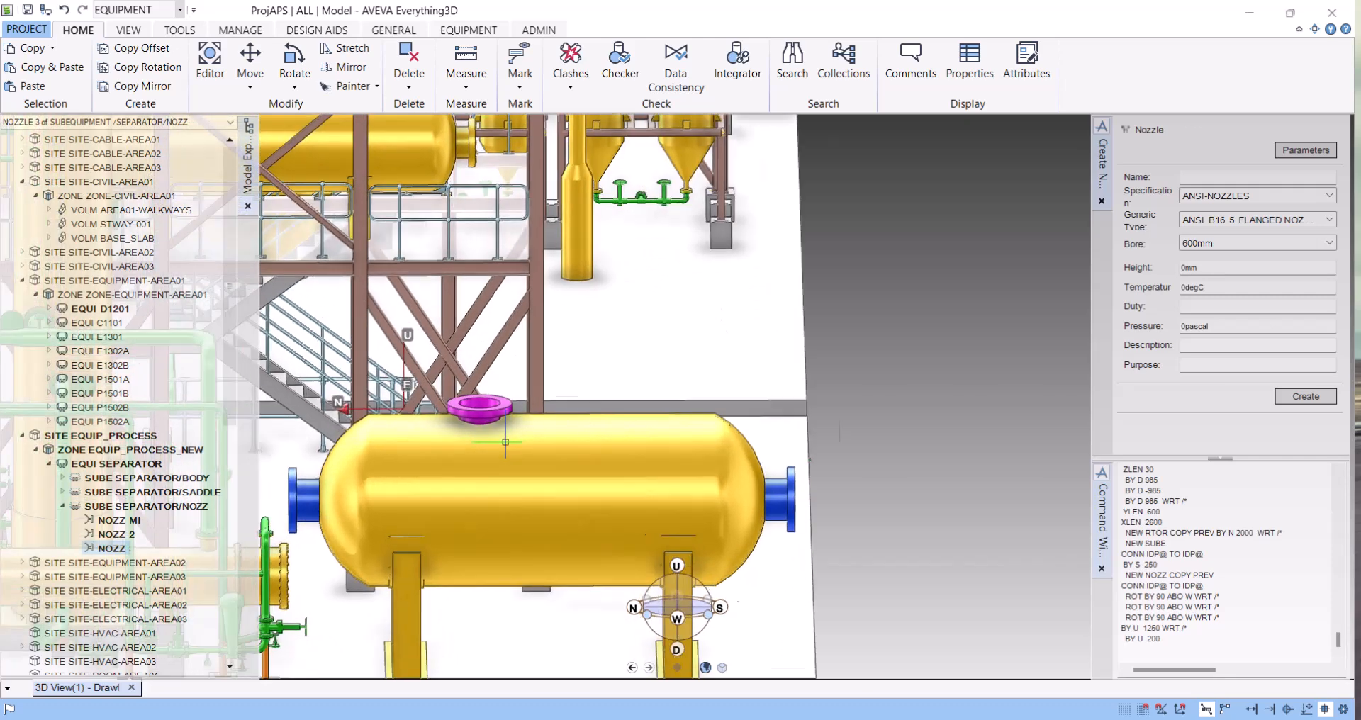
pyautogui.scroll(4, 509, 441)
pyautogui.press('Return')
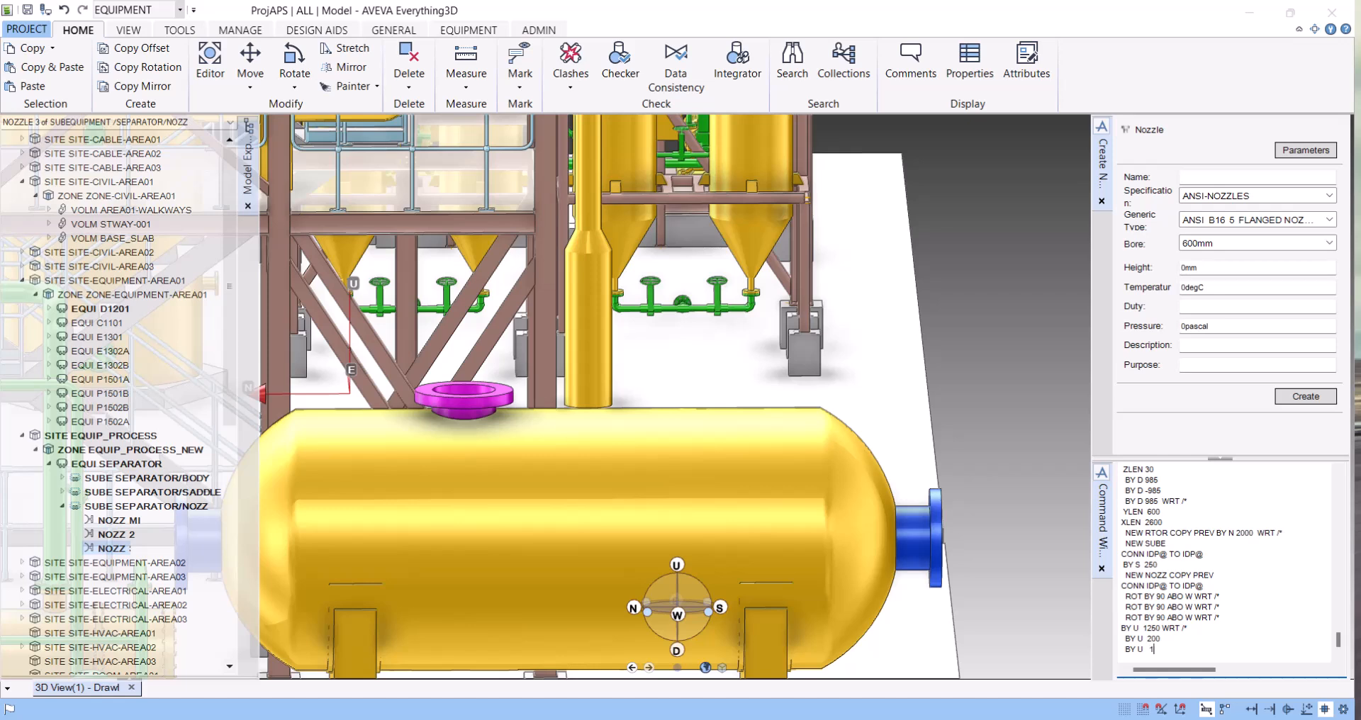
pyautogui.press('Return')
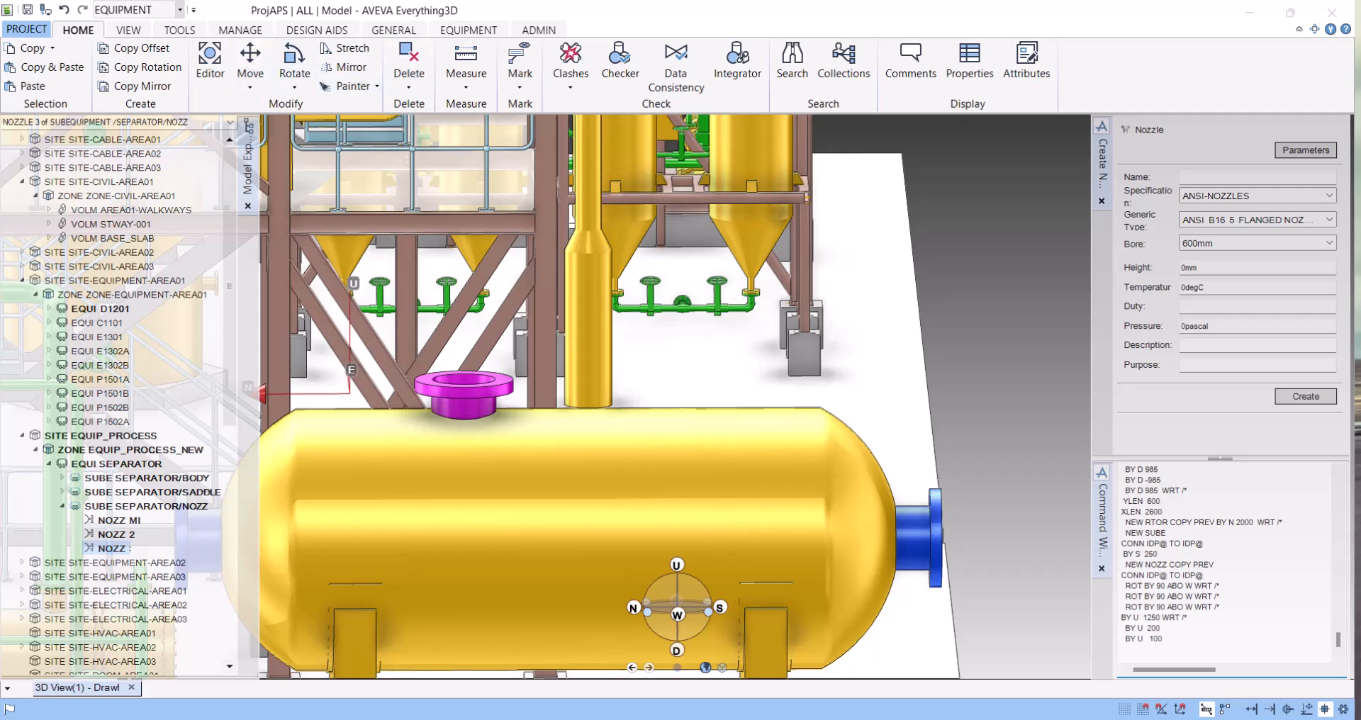
# Modify the third nozzle on top of the vessel to a bore of 250mm.
pyautogui.click(469, 30)
pyautogui.click(342, 48)
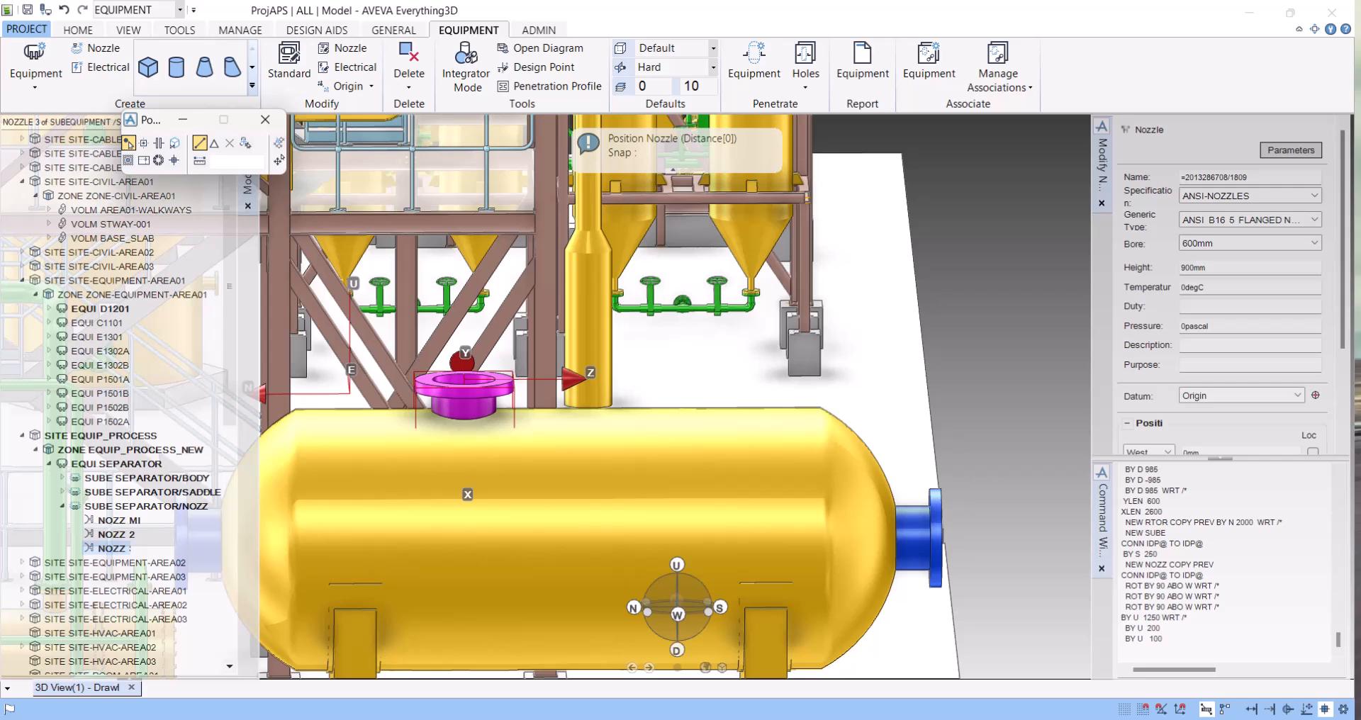
pyautogui.click(1314, 243)
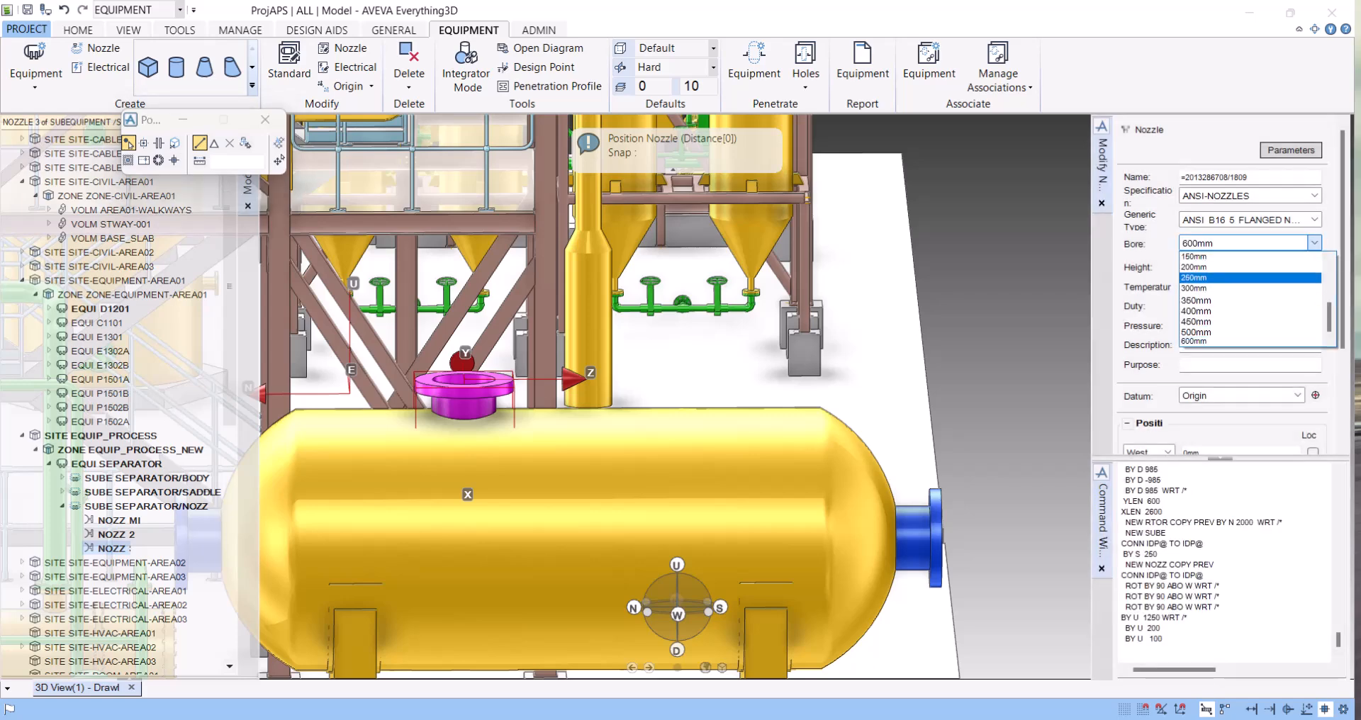
pyautogui.click(1206, 278)
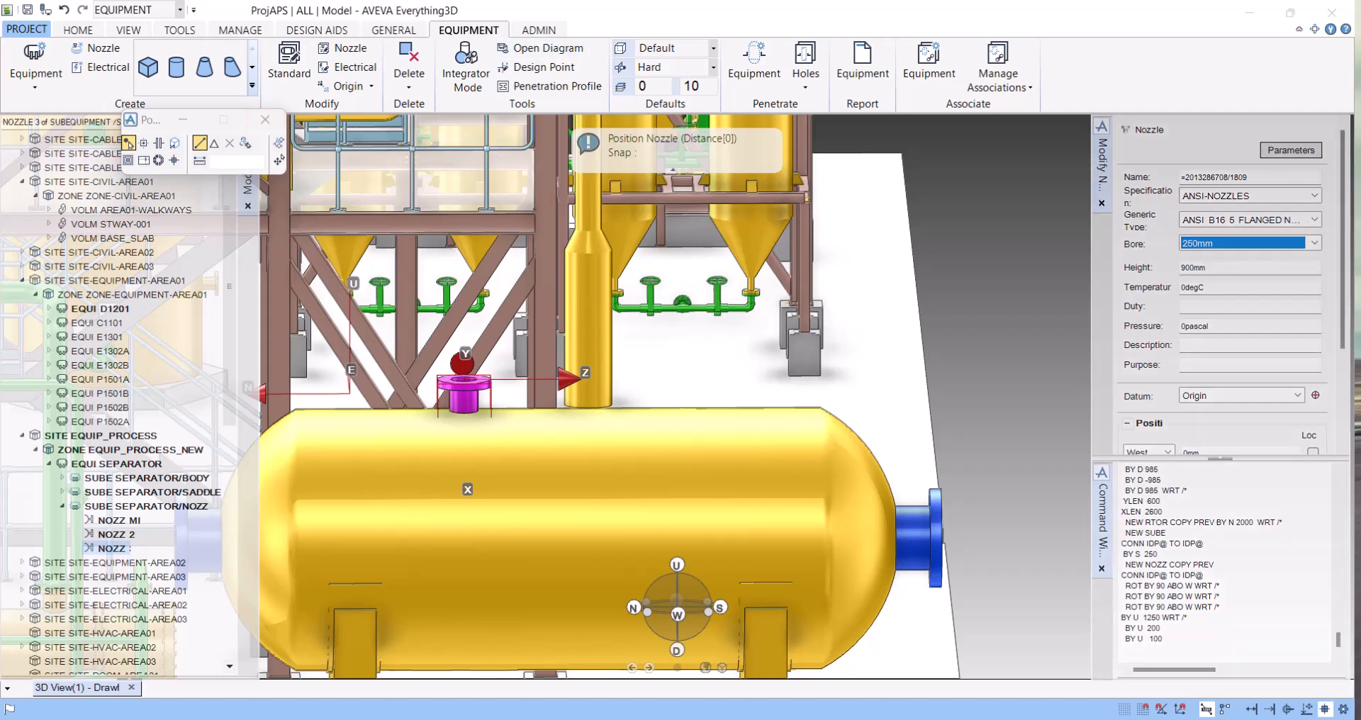
pyautogui.click(128, 142)
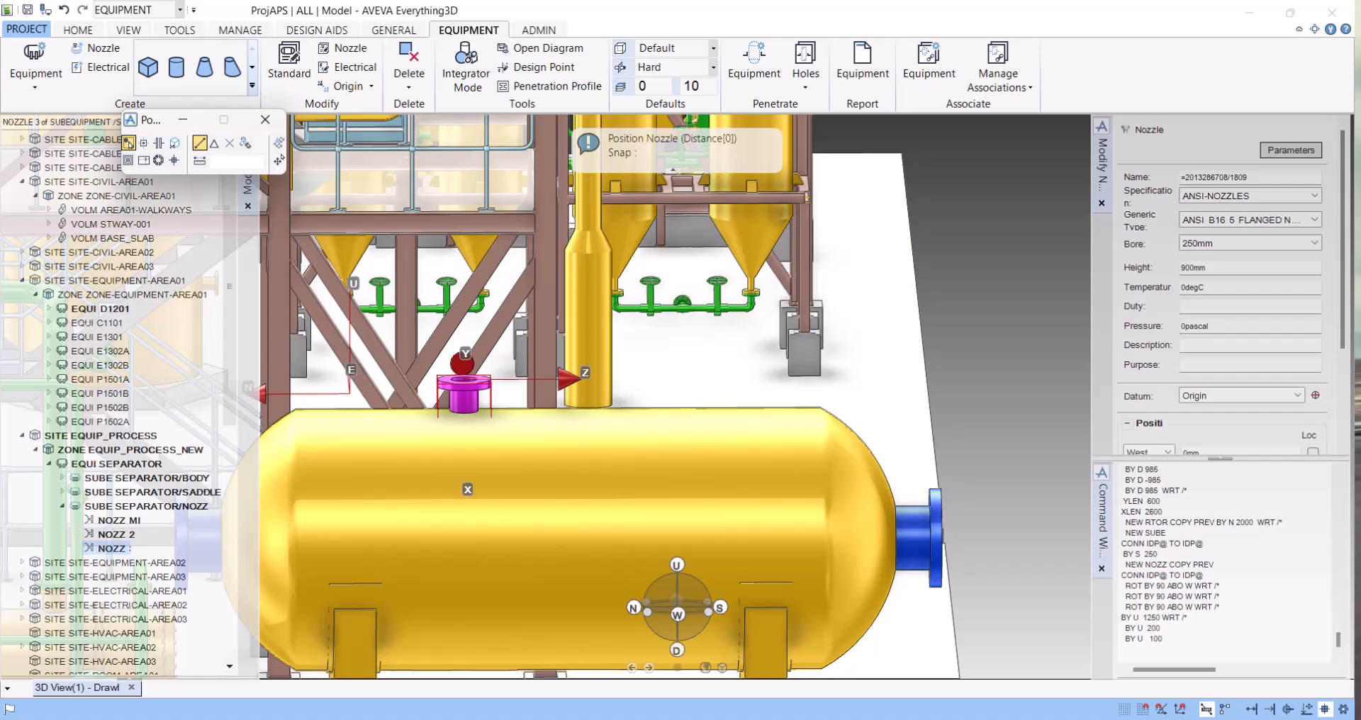
pyautogui.press('Escape')
# Create two more top nozzles along the vessel by running NEW NOZZ COPY PREV BY S 1000 WRT /* twice.
pyautogui.scroll(-3, 459, 424)
pyautogui.moveTo(464, 405); pyautogui.dragTo(607, 404, button='middle')
pyautogui.click(1128, 649)
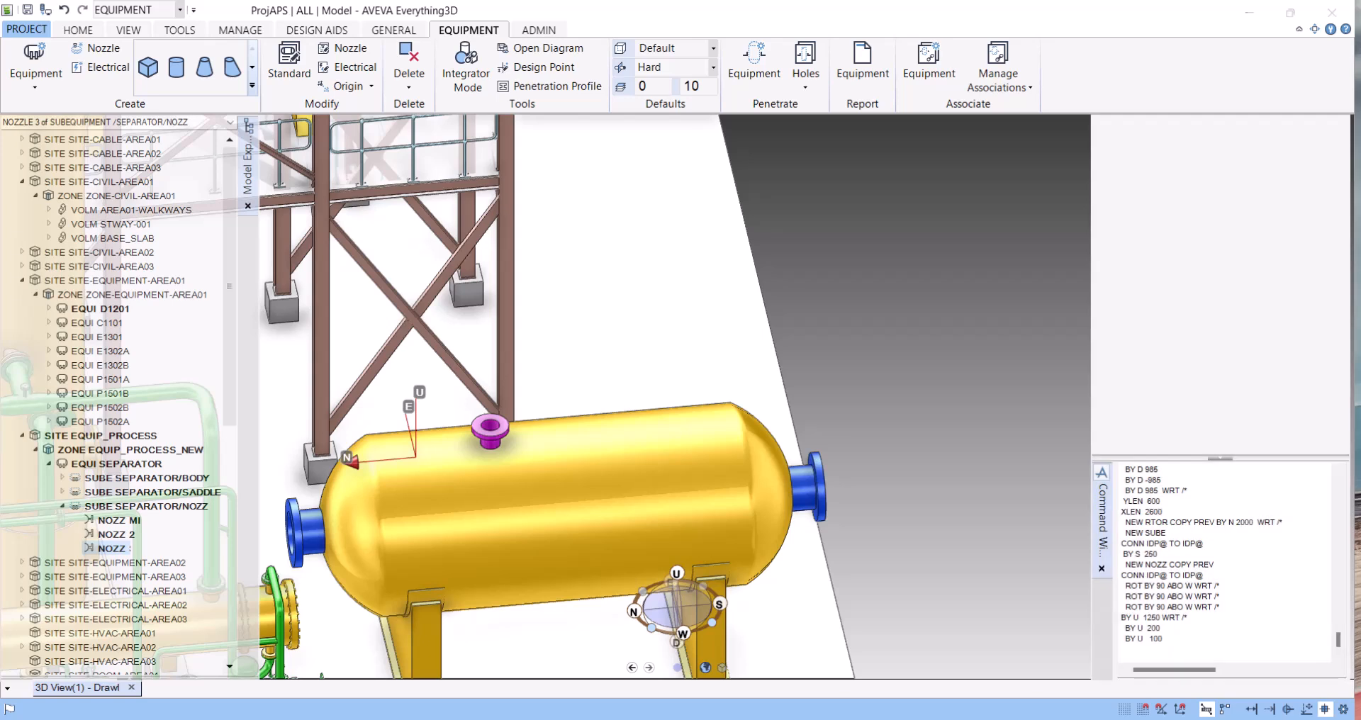
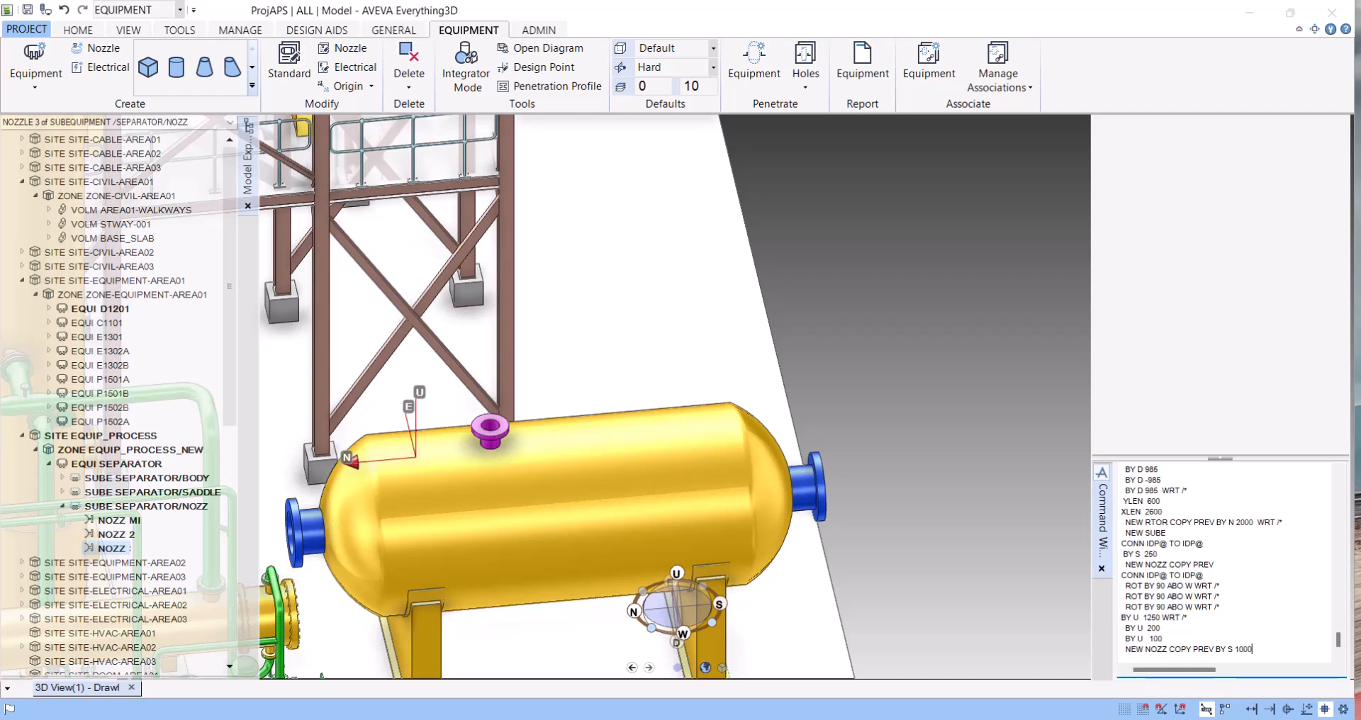
pyautogui.press('Return')
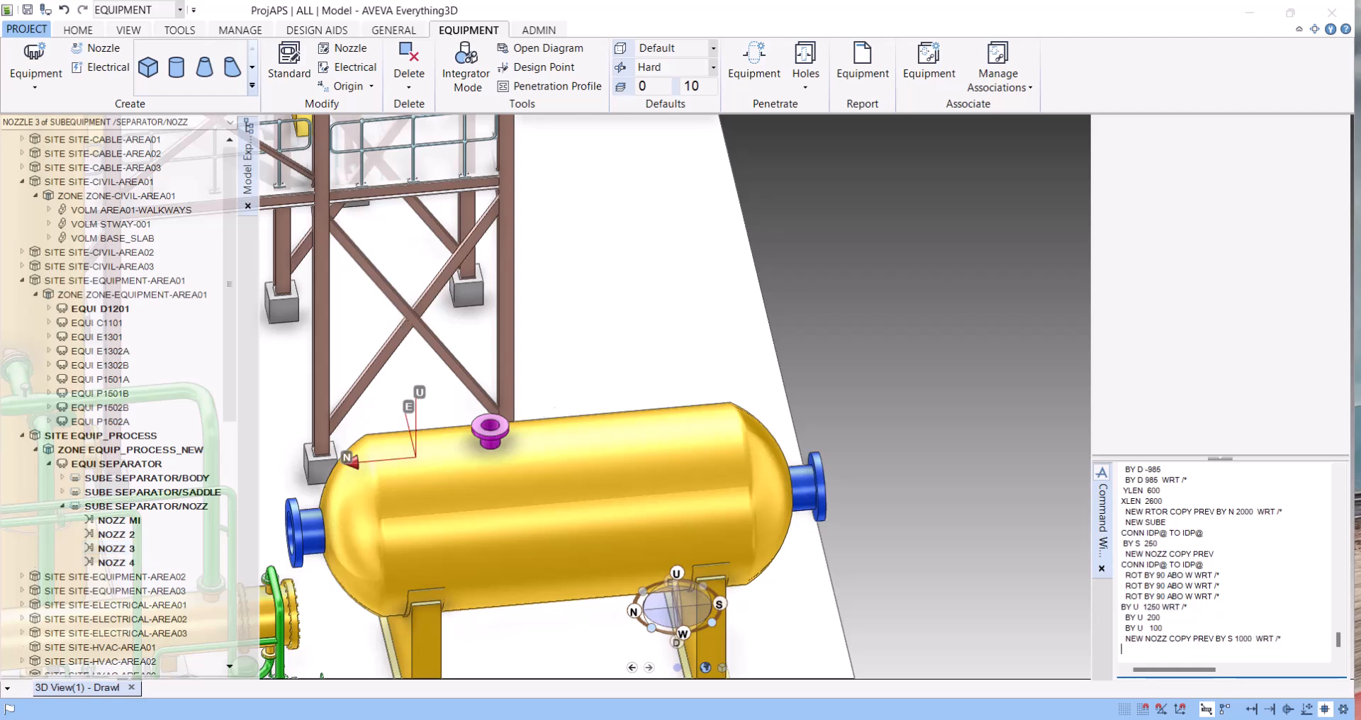
pyautogui.press('Return')
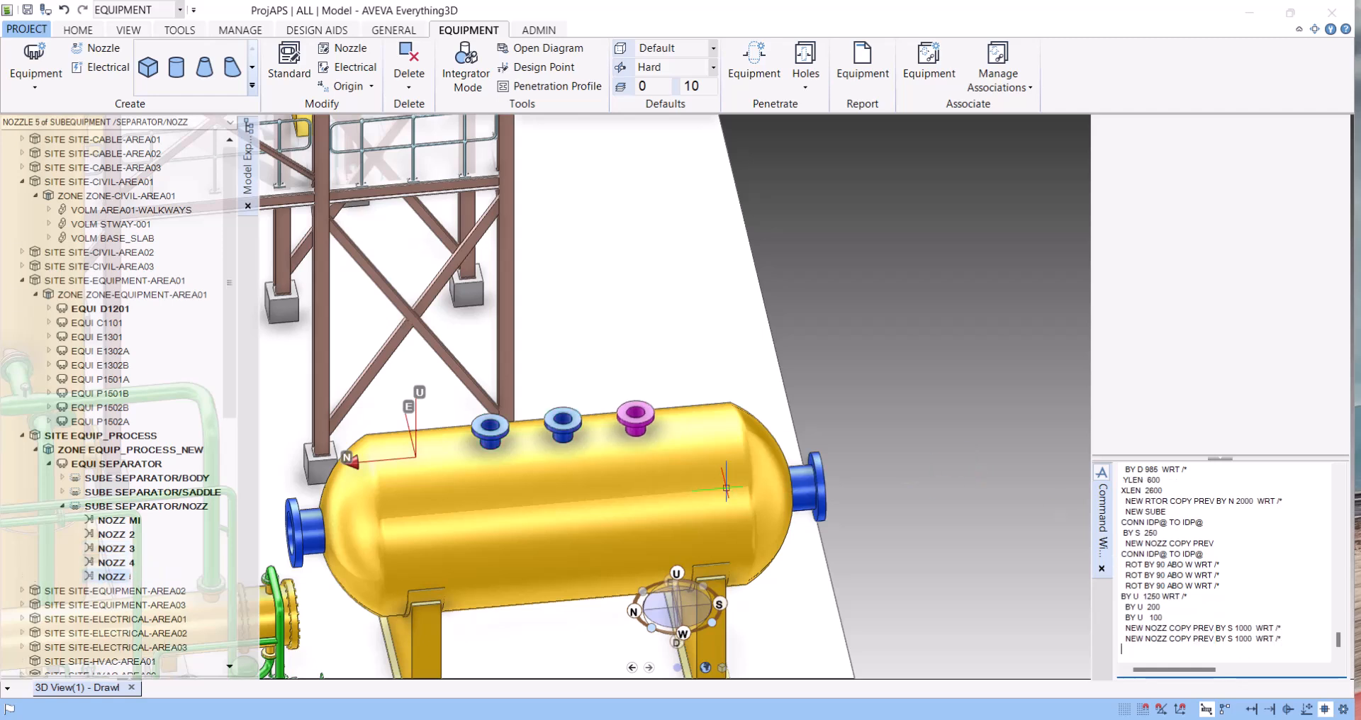
# Modify the middle top nozzle, NOZZ 4, of the SEPARATOR to a bore of 100mm.
pyautogui.scroll(2, 514, 426)
pyautogui.click(581, 433)
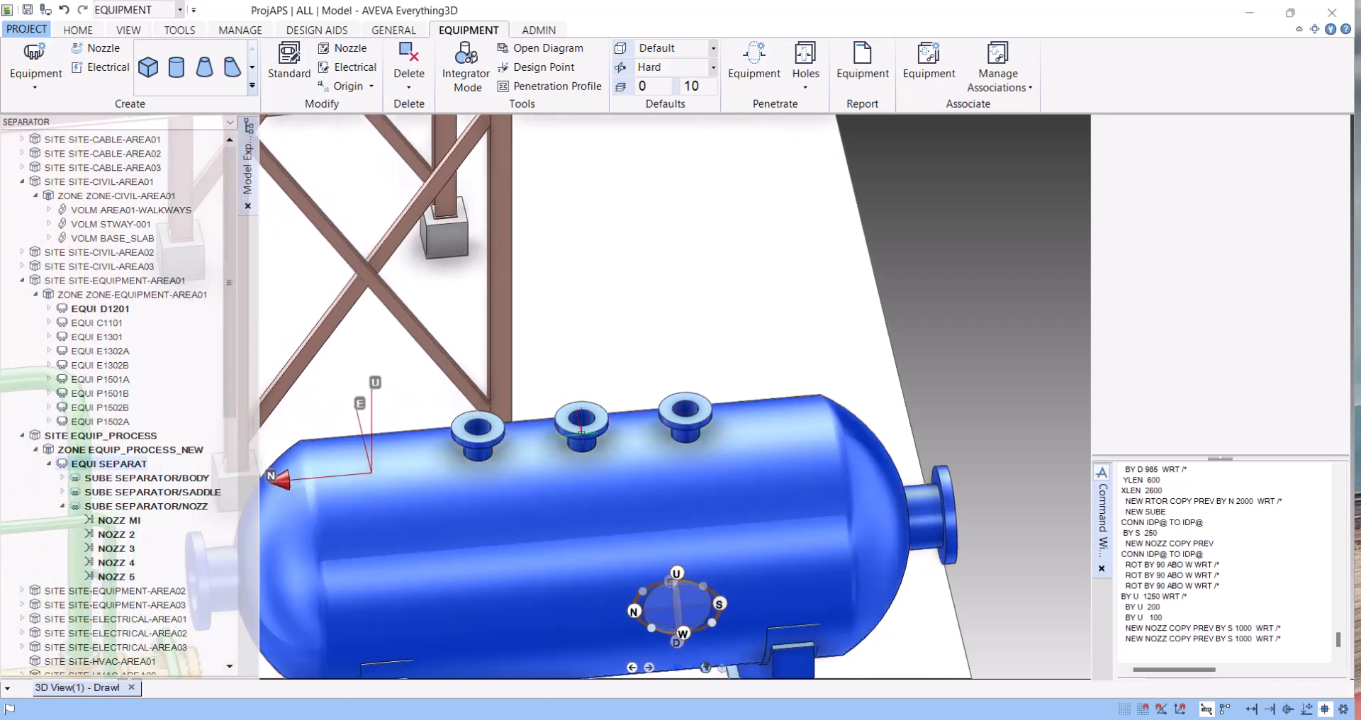
pyautogui.click(110, 549)
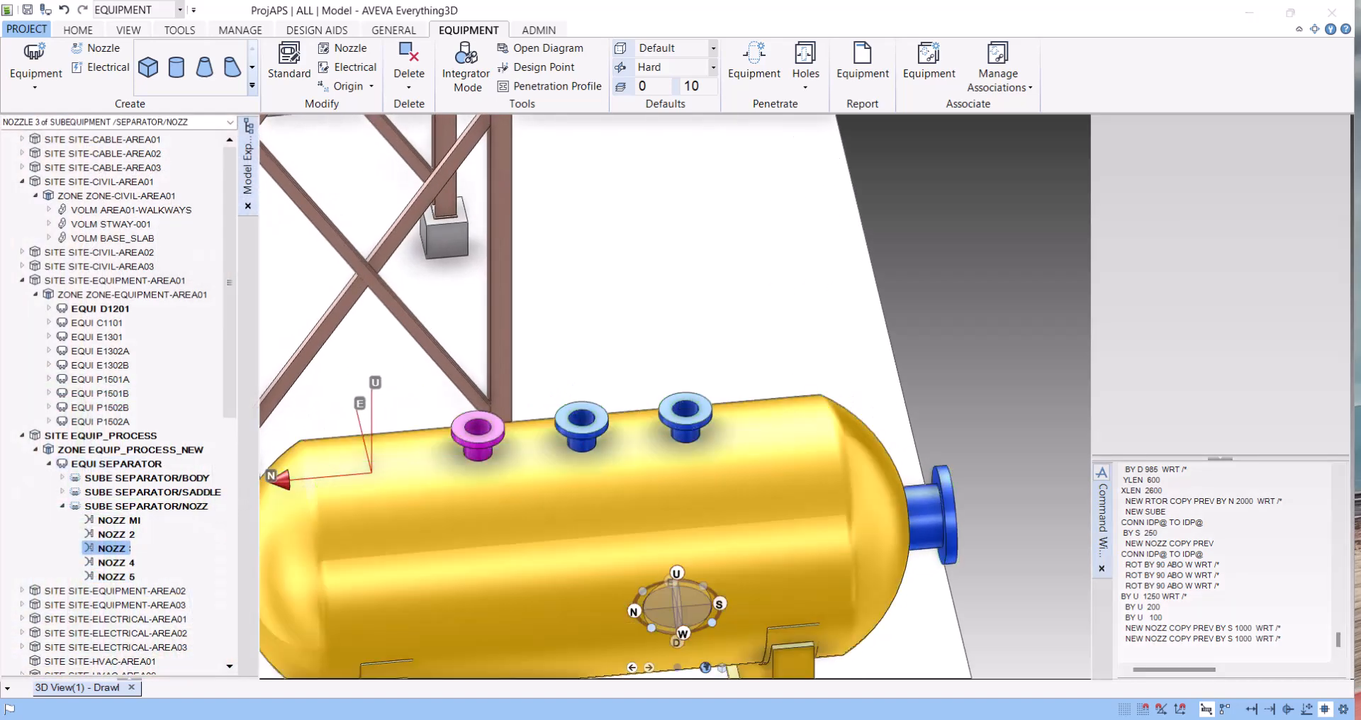
pyautogui.click(111, 563)
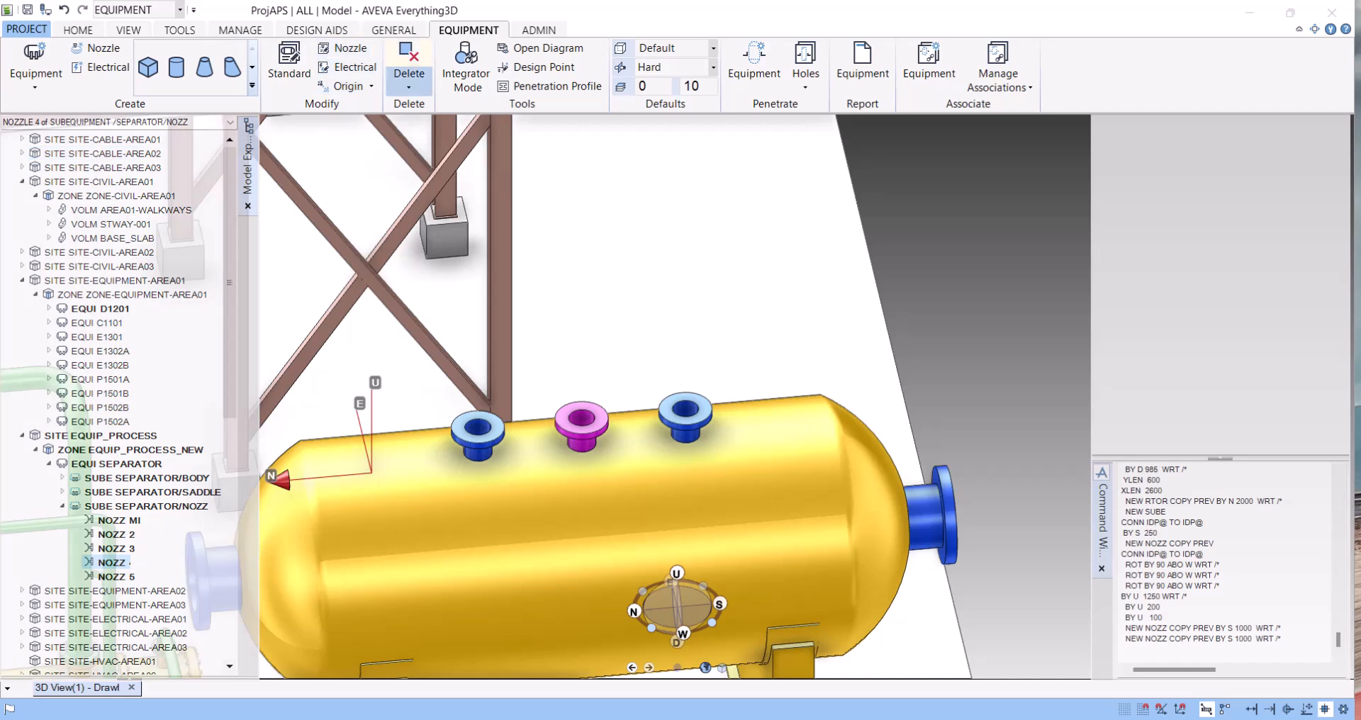
pyautogui.click(342, 48)
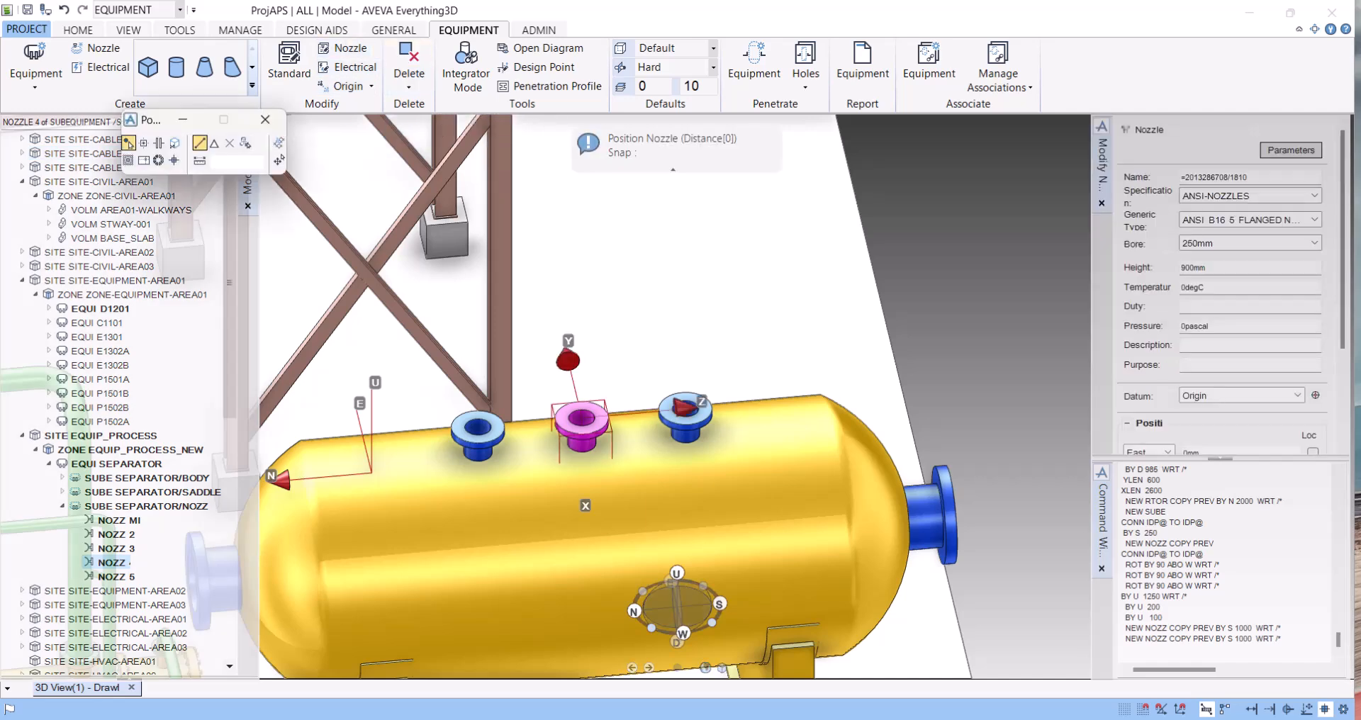
pyautogui.click(1315, 243)
pyautogui.press('Down')
pyautogui.press('Down')
pyautogui.press('Return')
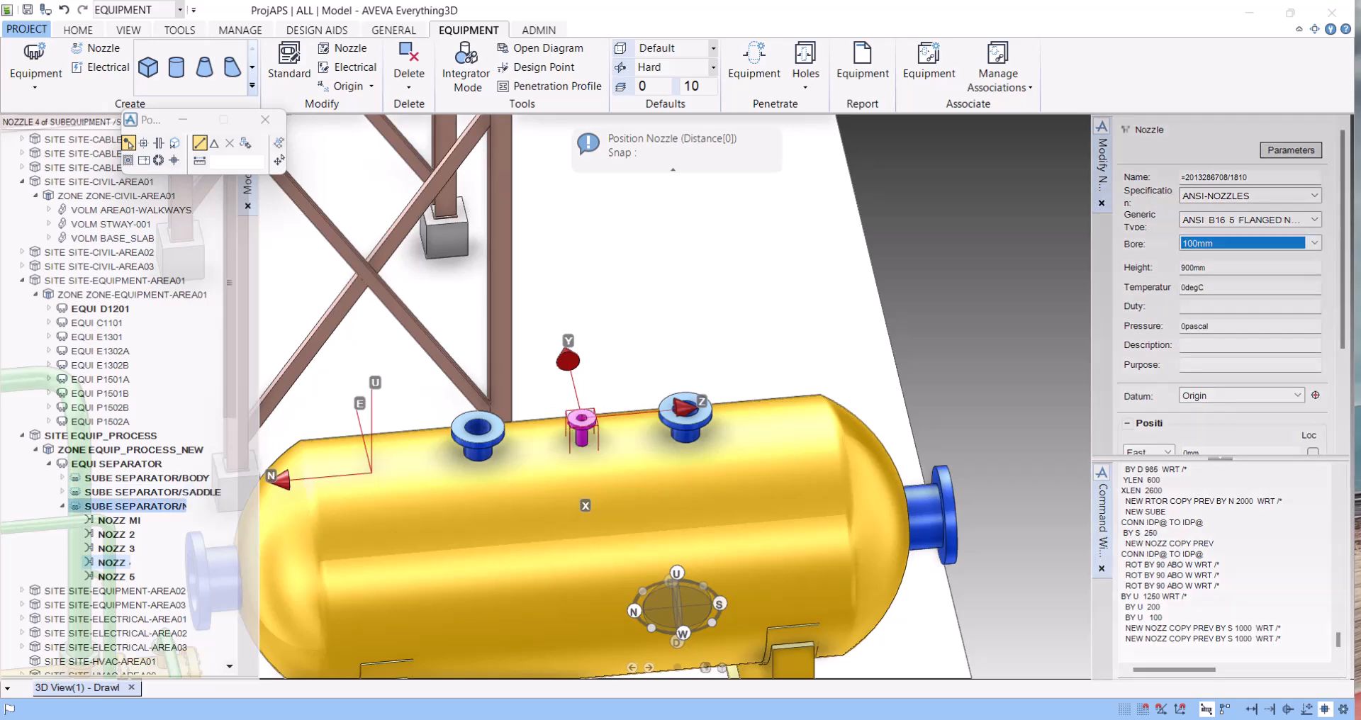
# Set the middle top nozzle's bore to 80mm and modify the southernmost top nozzle, NOZZ 5, to a bore of 150mm.
pyautogui.click(113, 577)
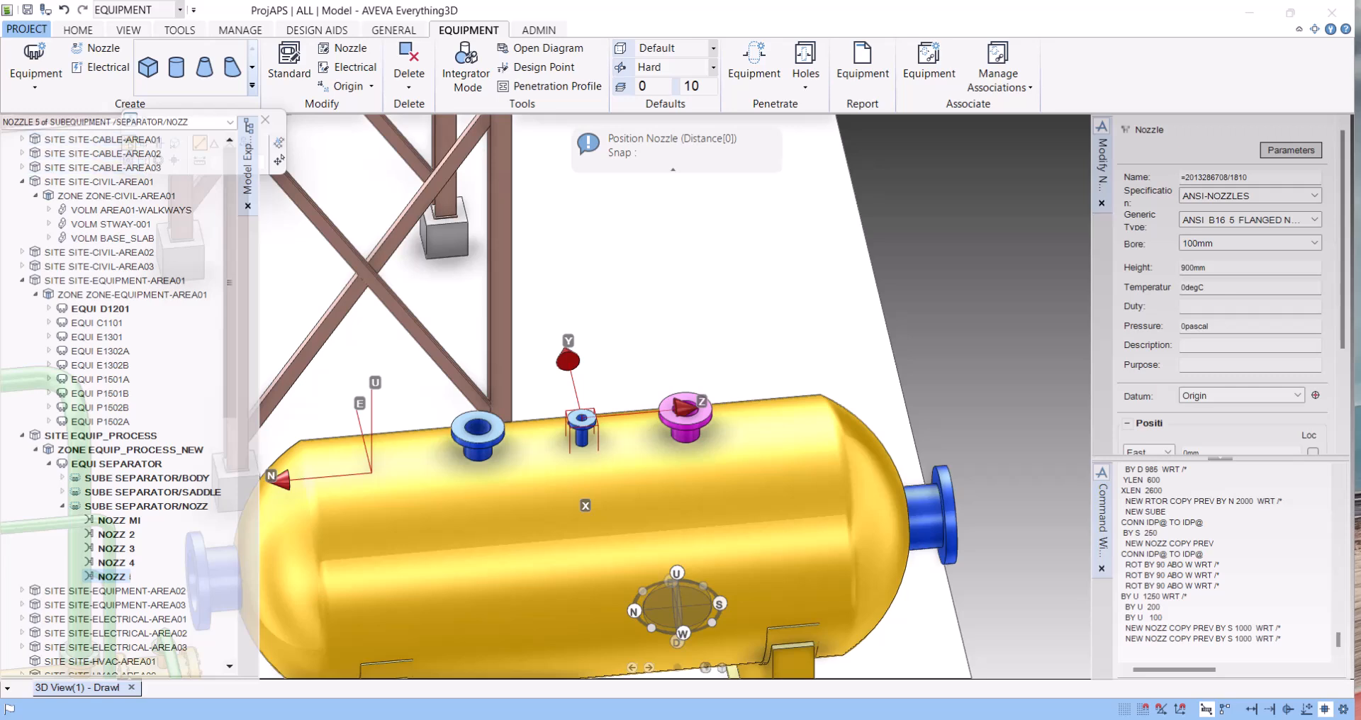
pyautogui.click(1314, 243)
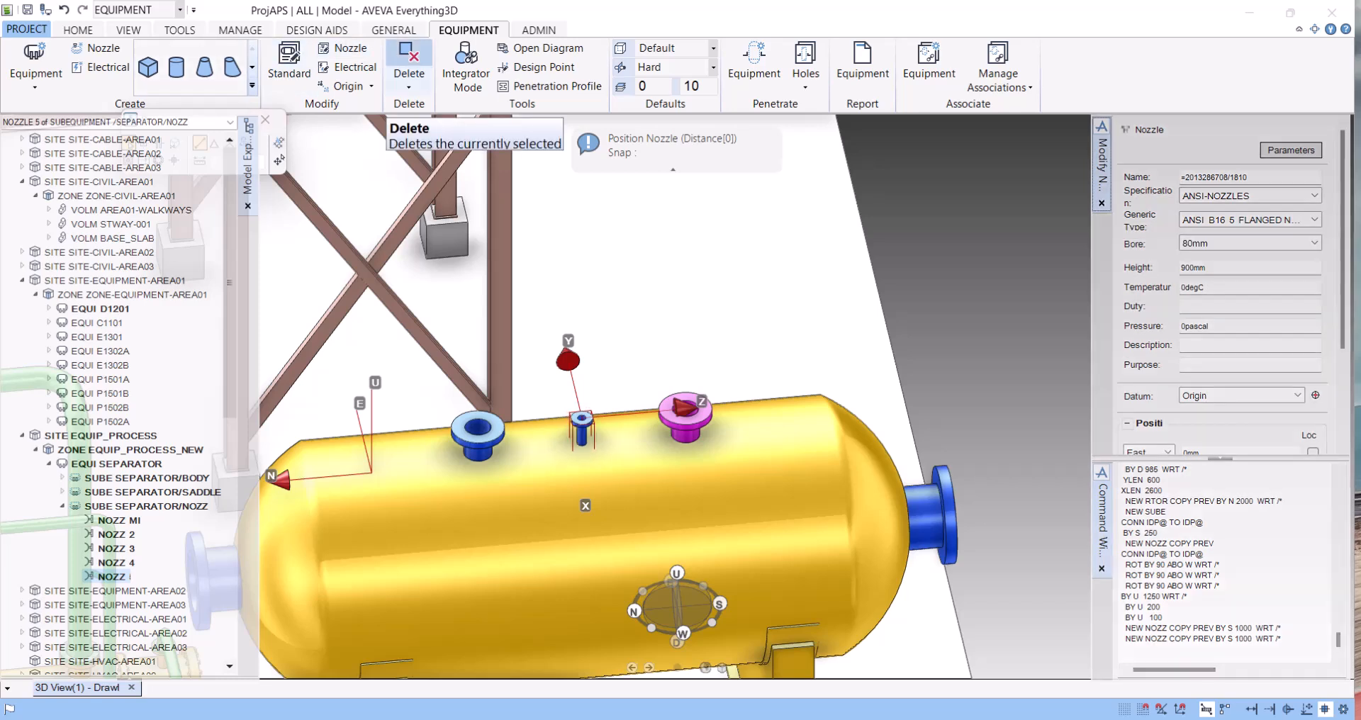
pyautogui.click(345, 49)
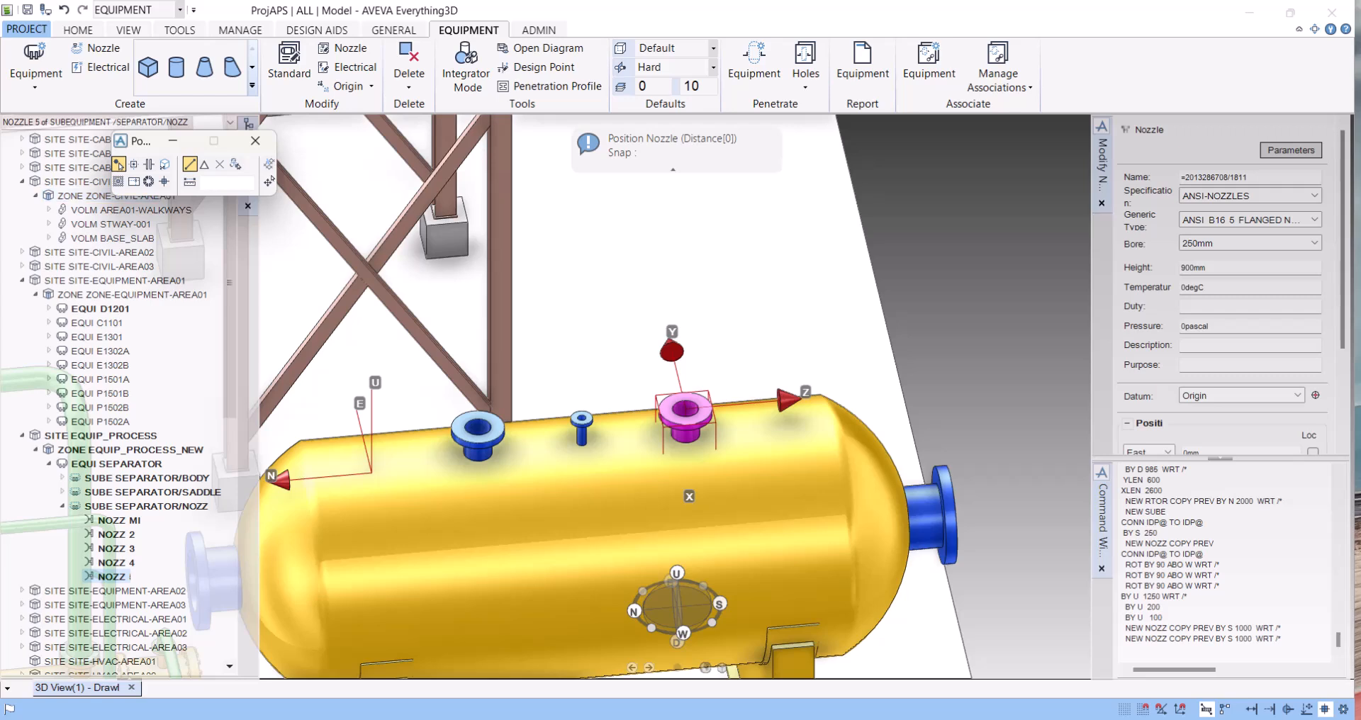
pyautogui.click(1314, 243)
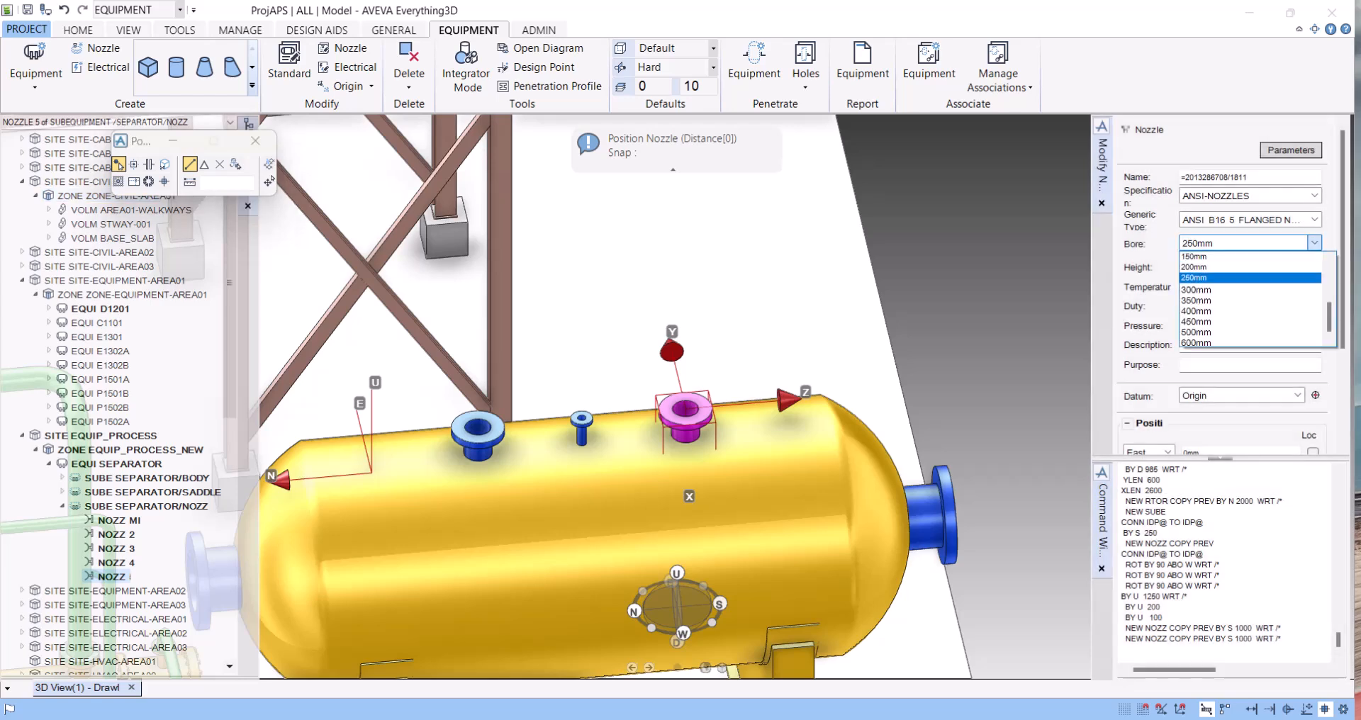
pyautogui.press('Return')
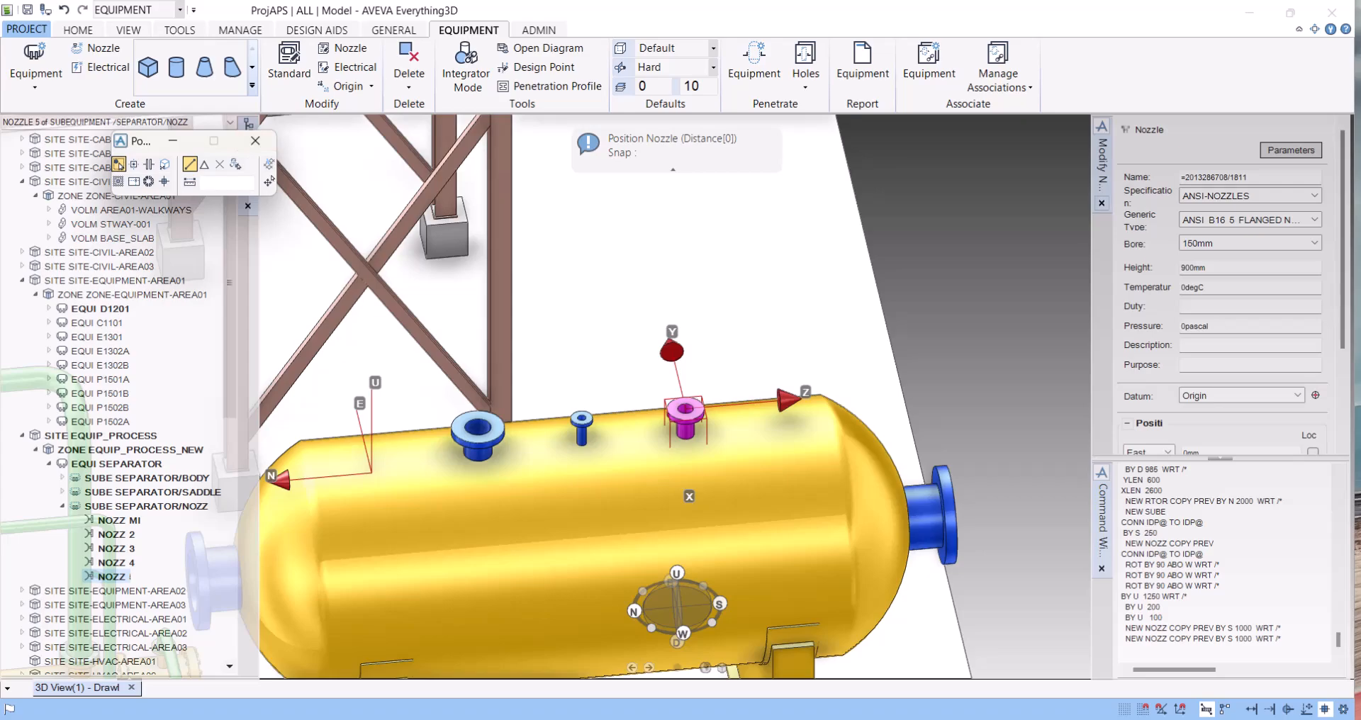
pyautogui.press('Escape')
# Shift the whole SEPARATOR equipment south with the command BY S 100 WRT /* and inspect the vessel from several angles.
pyautogui.scroll(-6, 723, 336)
pyautogui.moveTo(612, 411); pyautogui.dragTo(433, 339, button='middle')
pyautogui.scroll(5, 601, 427)
pyautogui.moveTo(601, 427); pyautogui.dragTo(766, 408, button='middle')
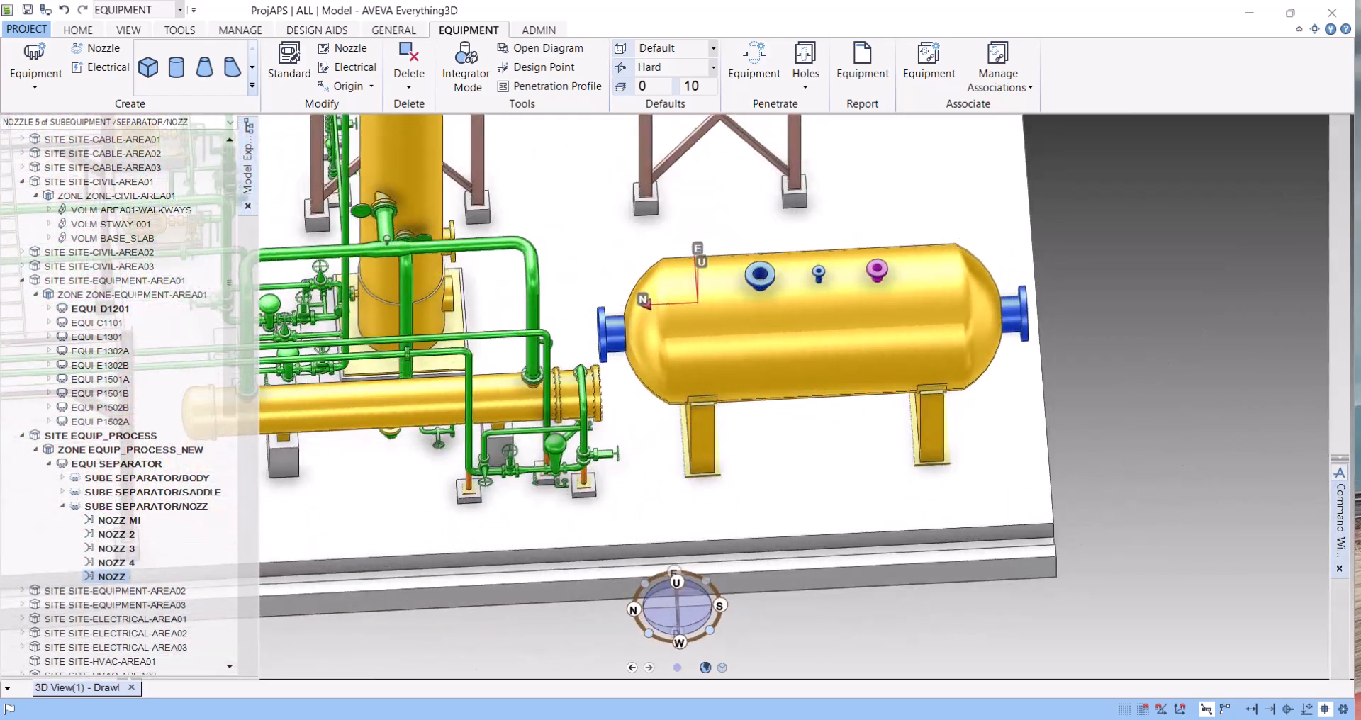
pyautogui.click(108, 465)
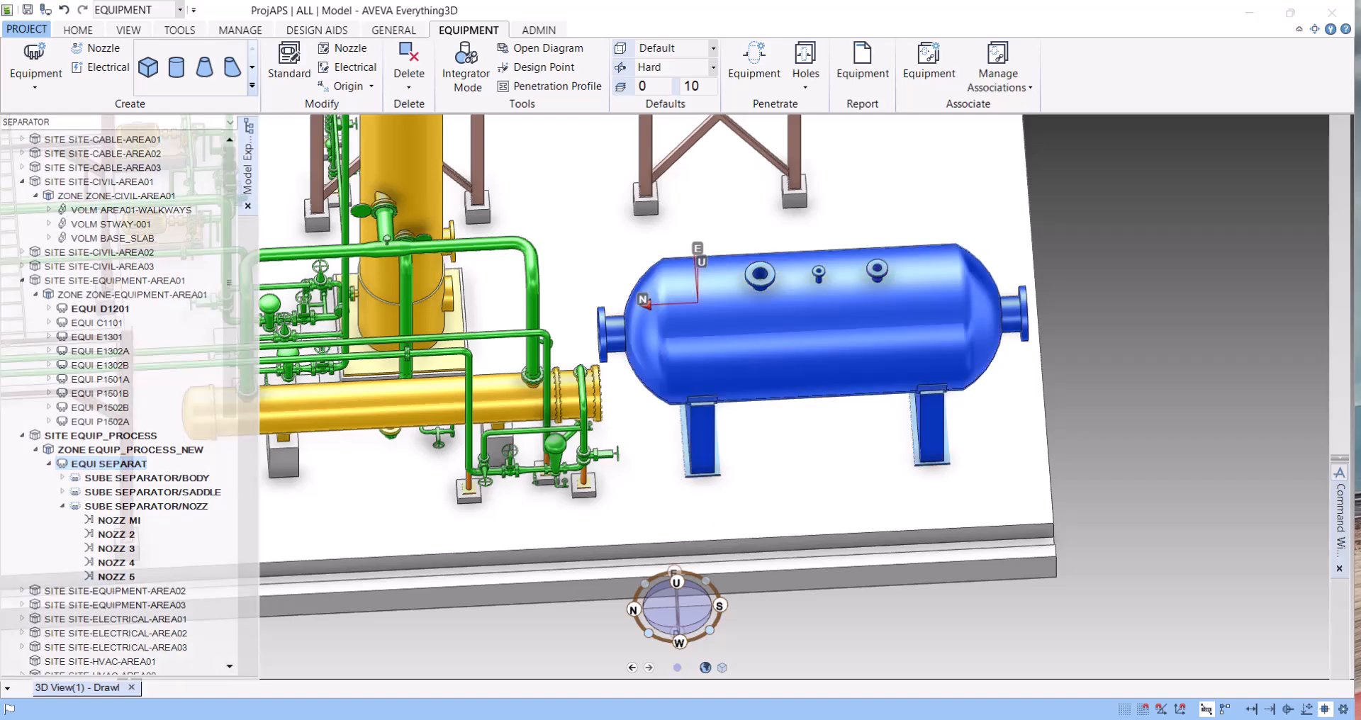
pyautogui.click(1340, 529)
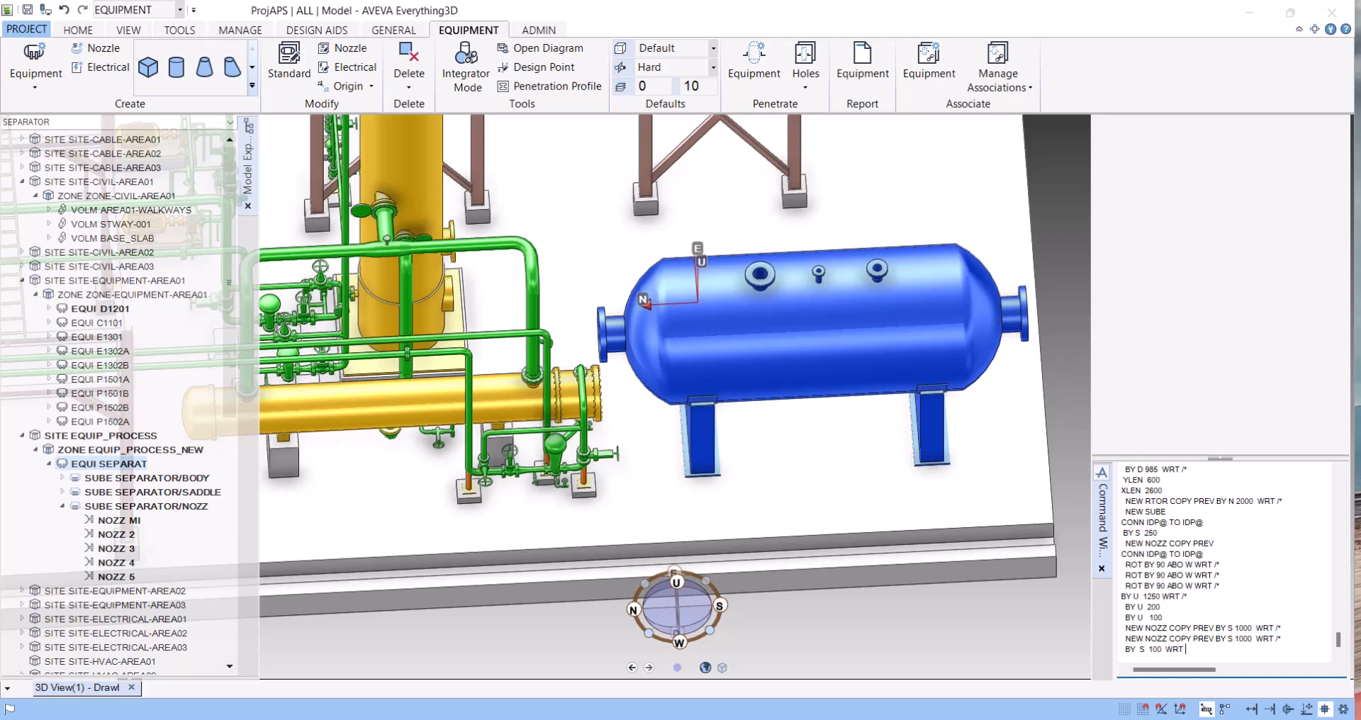
pyautogui.press('Return')
pyautogui.scroll(-3, 856, 457)
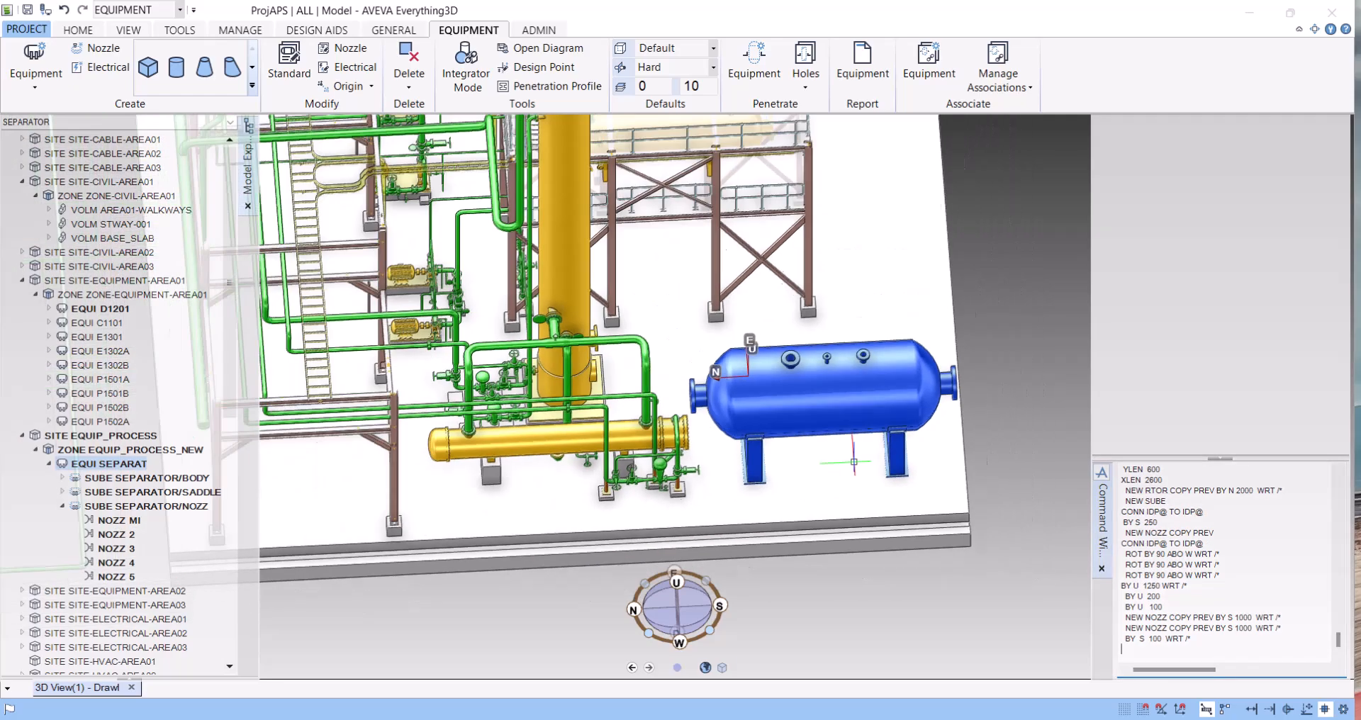
pyautogui.moveTo(856, 456); pyautogui.dragTo(911, 376, button='middle')
pyautogui.scroll(3, 851, 376)
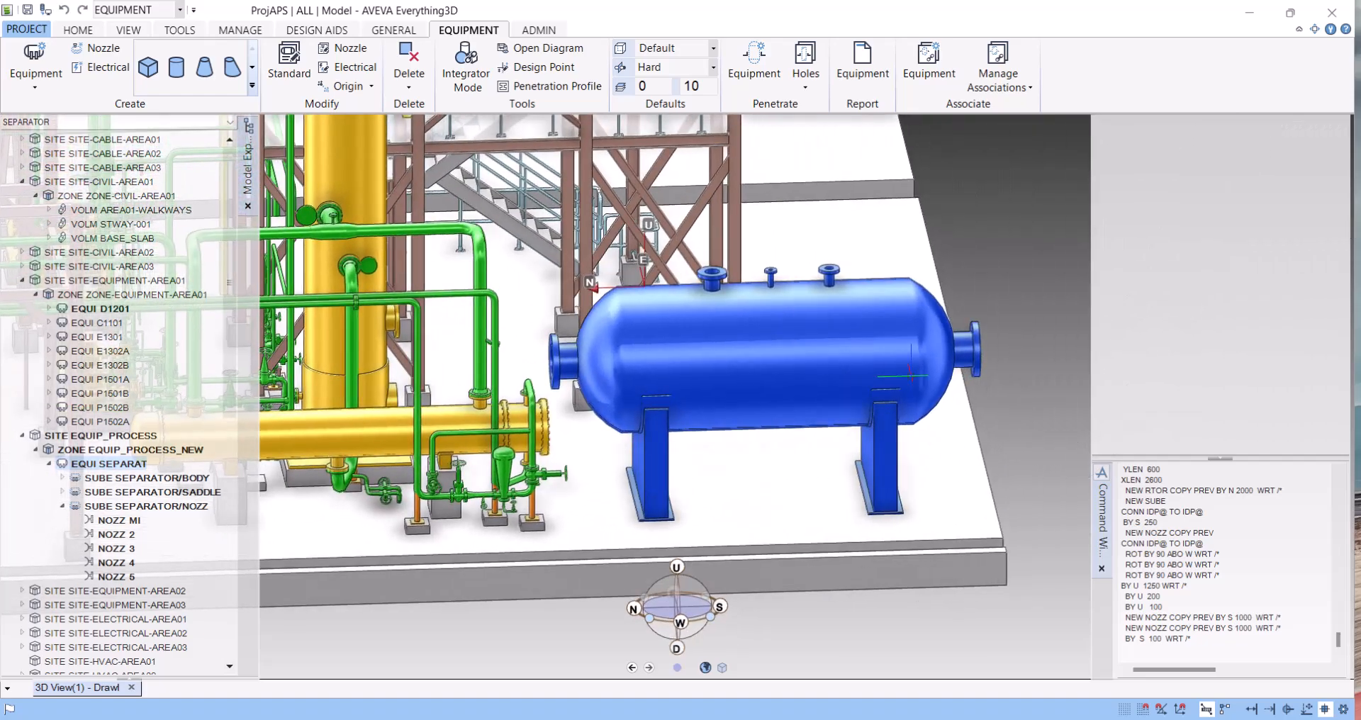
pyautogui.moveTo(796, 367); pyautogui.dragTo(914, 394, button='middle')
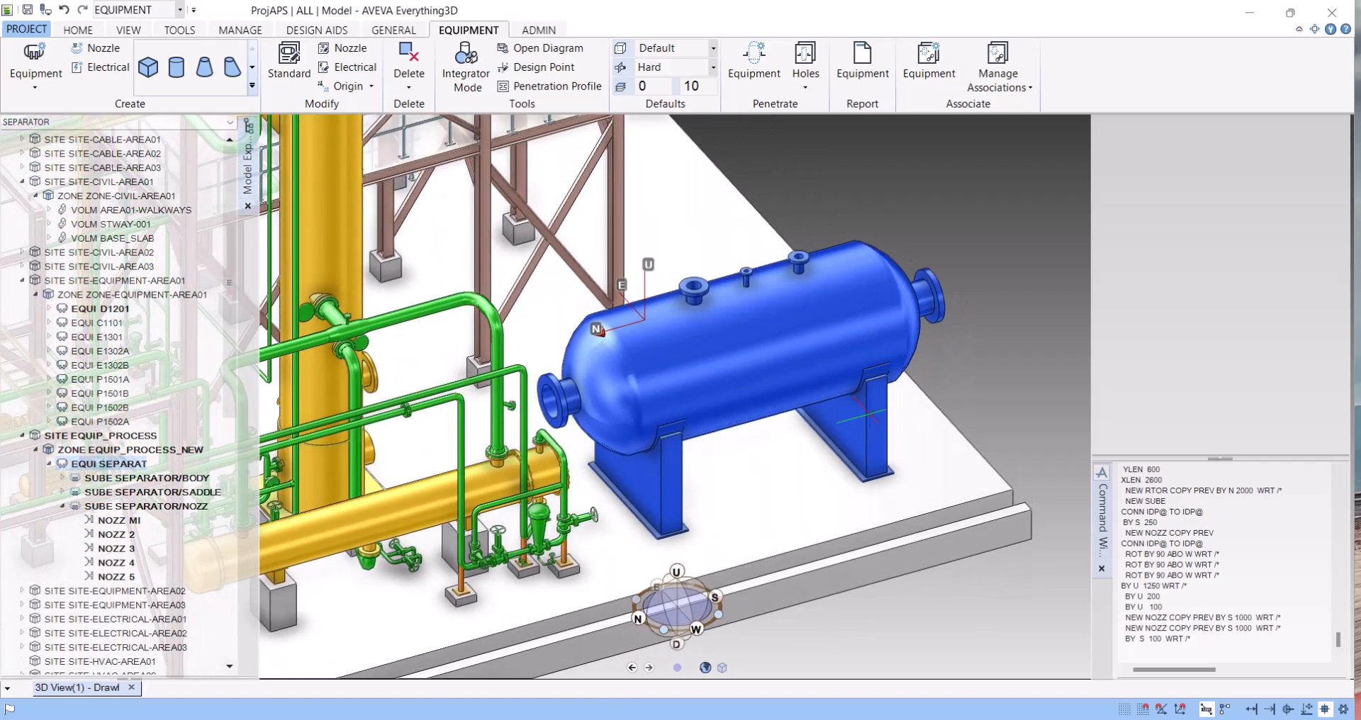